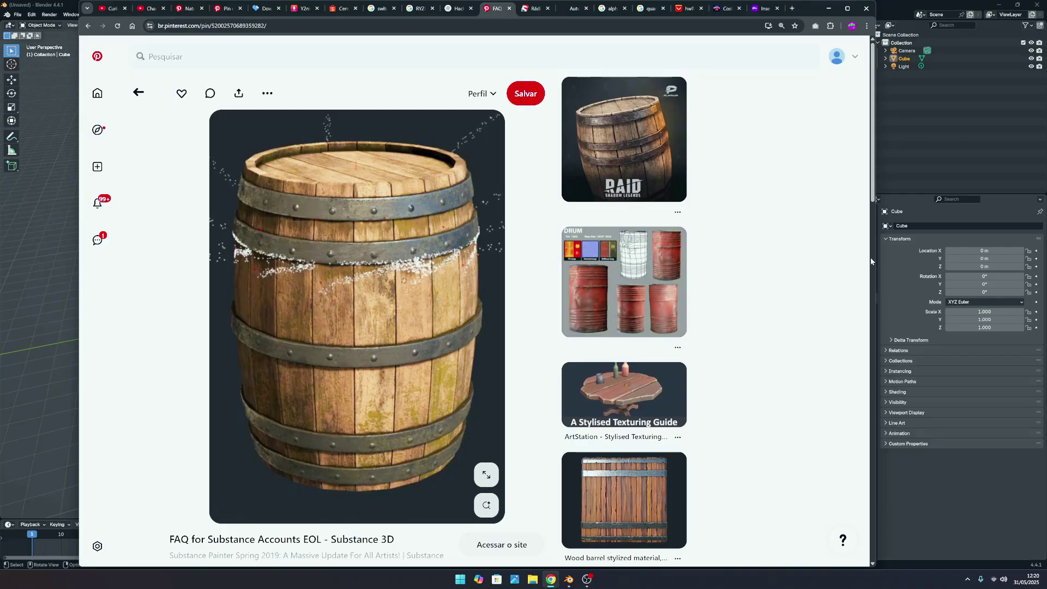
Switch to Blender and select all the objects in the default scene.
left_click(47, 4)
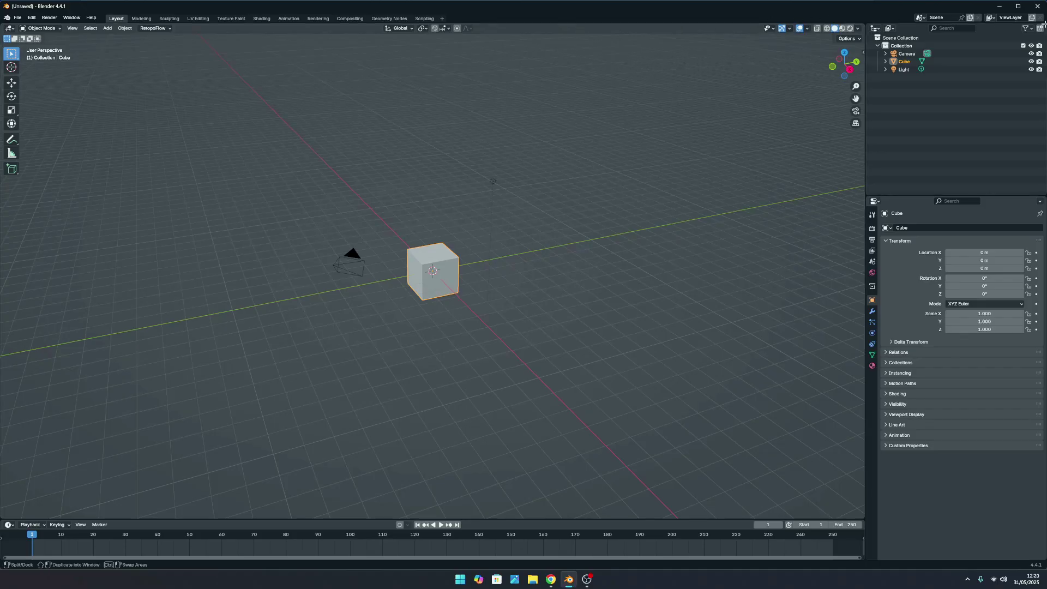
left_click(1018, 6)
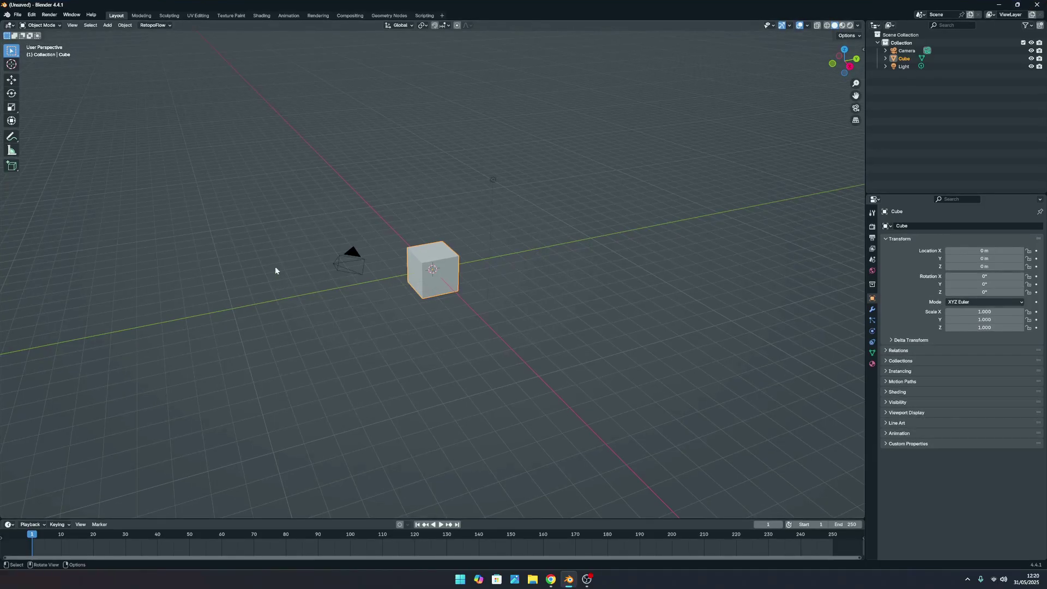
scroll(454, 156, "up", 4)
scroll(535, 191, "down", 4)
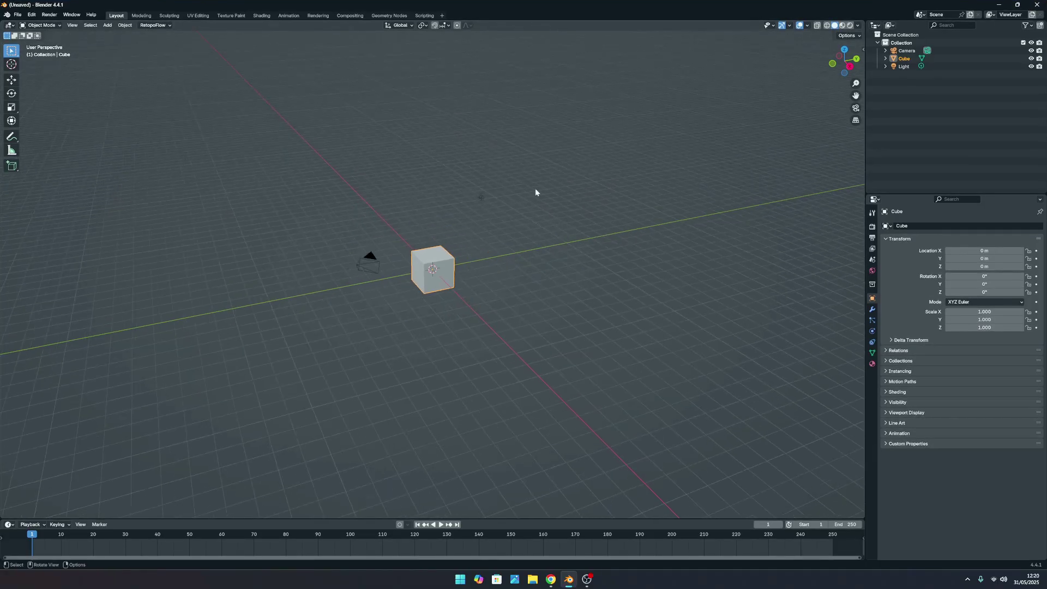
middle_click_drag(535, 191, 513, 392)
scroll(480, 223, "down", 4)
scroll(504, 349, "up", 4)
key("a")
scroll(463, 288, "up", 3)
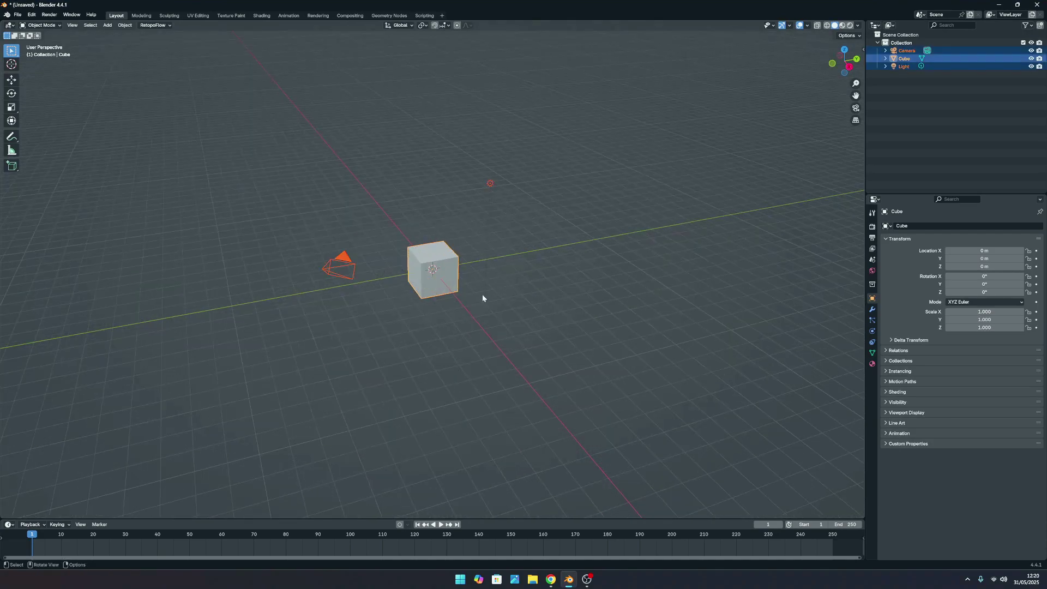
Switch to Chrome, search the web for "blender" in a new tab and open the official Blender download page.
left_click(551, 580)
left_click(793, 9)
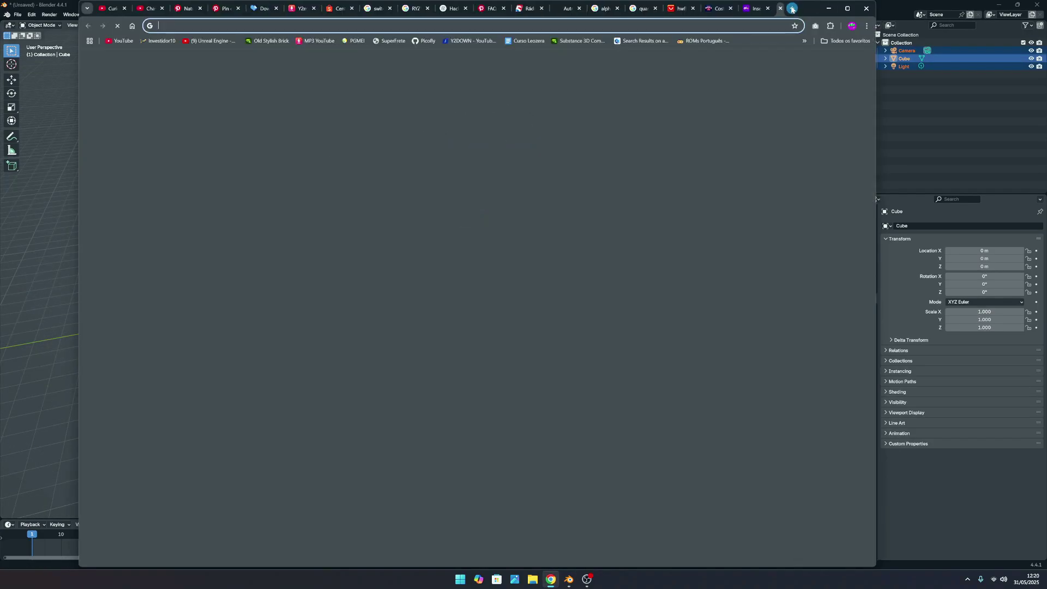
type("blender")
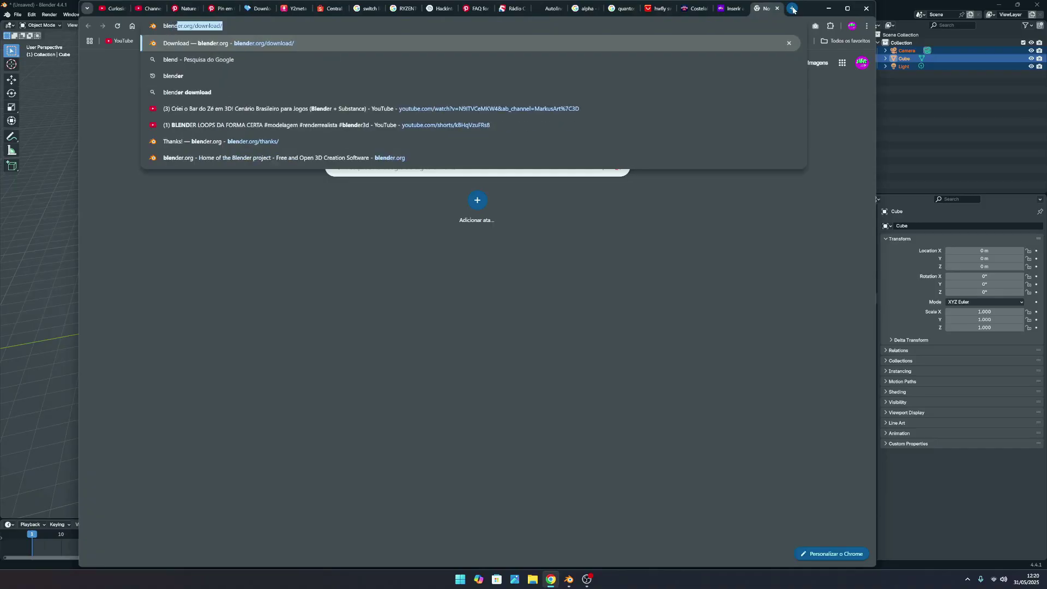
key("Delete")
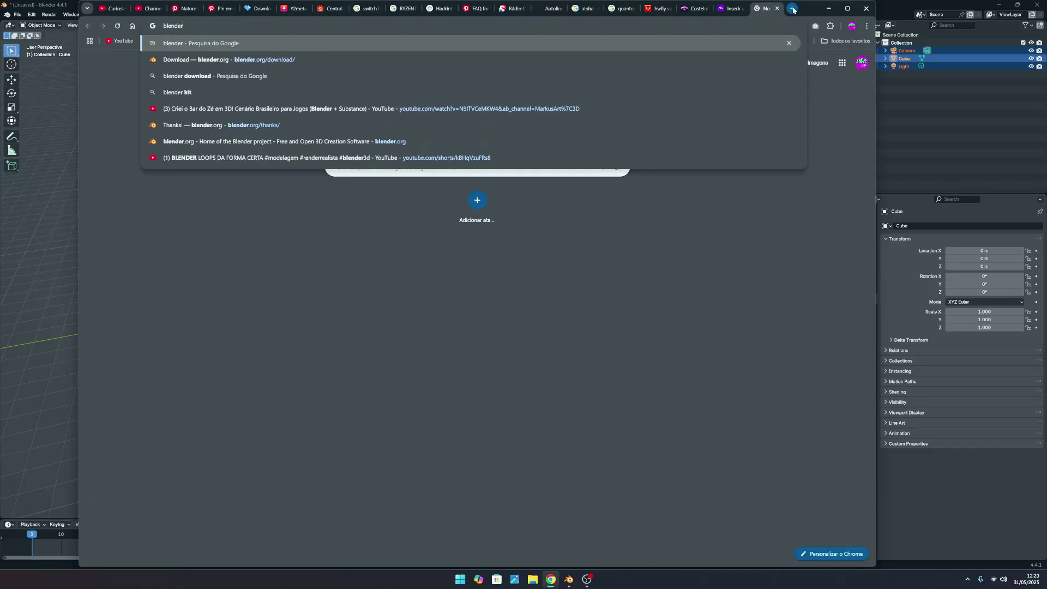
key("Return")
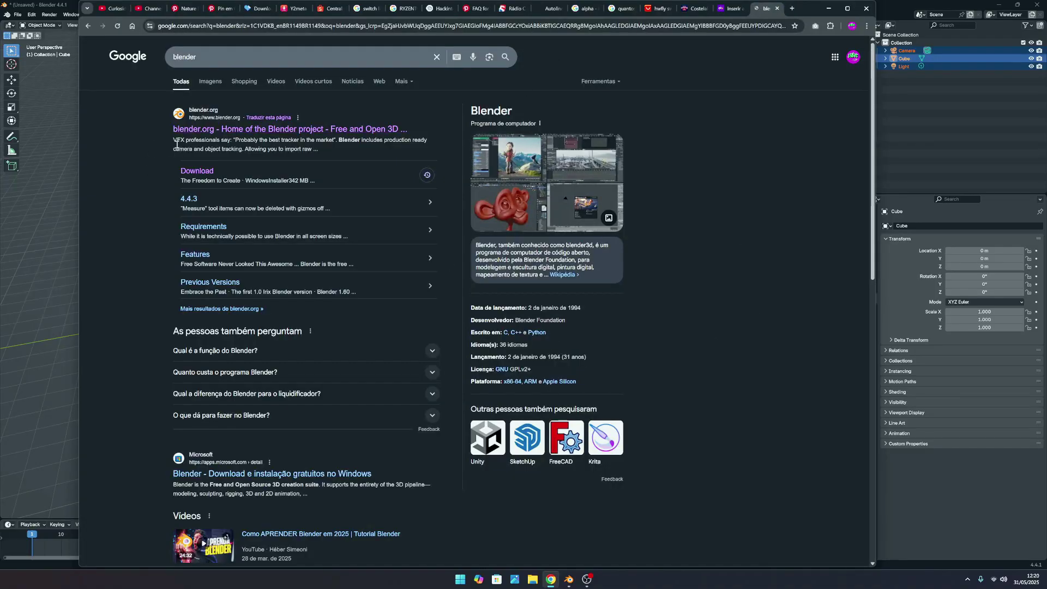
left_click(197, 171)
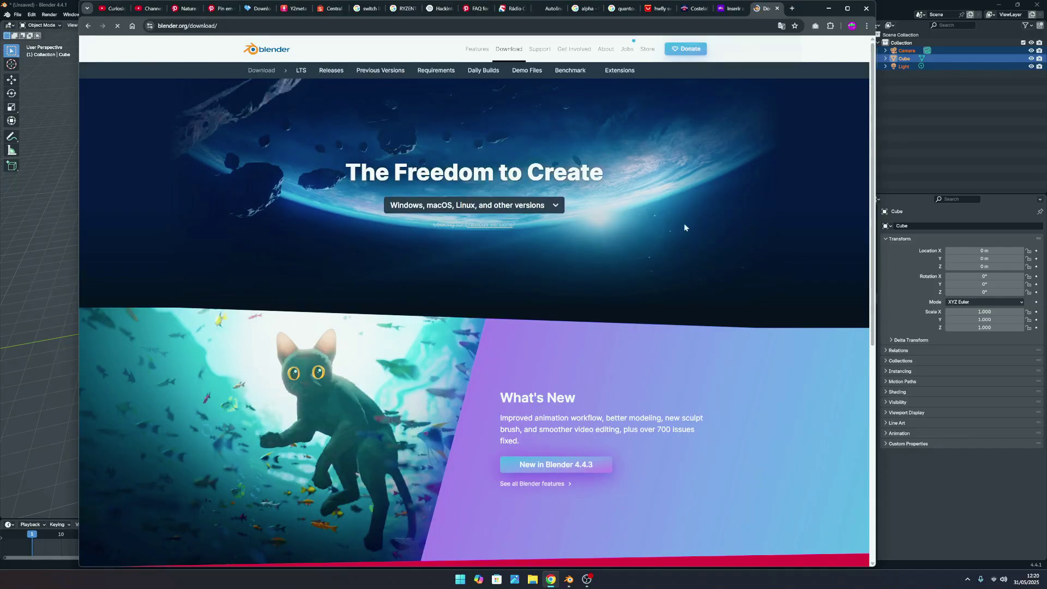
Start and cancel the download of the Blender 4.4.3 Windows installer, returning to the Blender window.
left_click(792, 43)
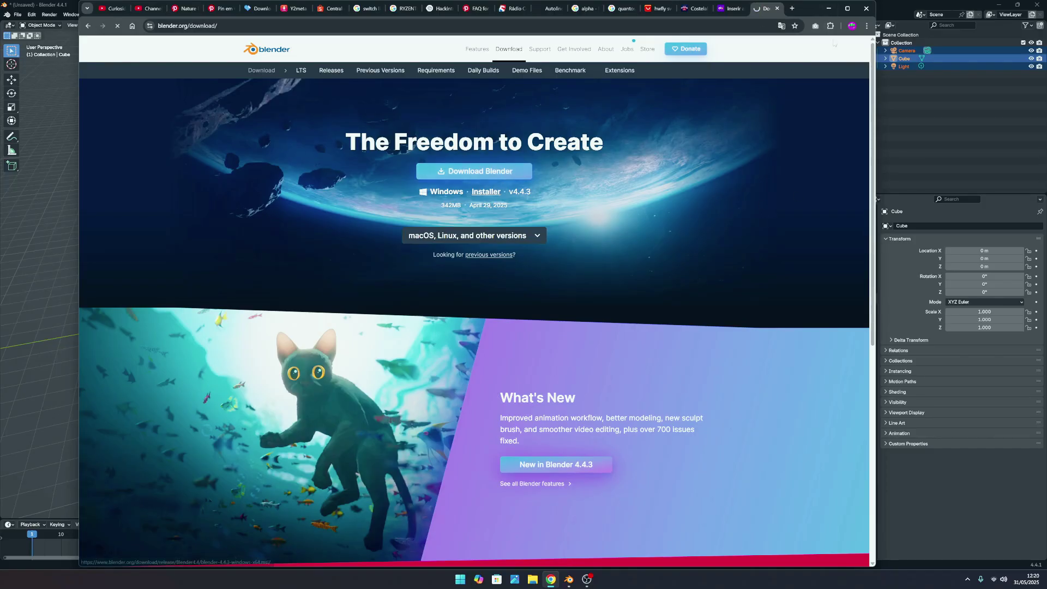
left_click(480, 172)
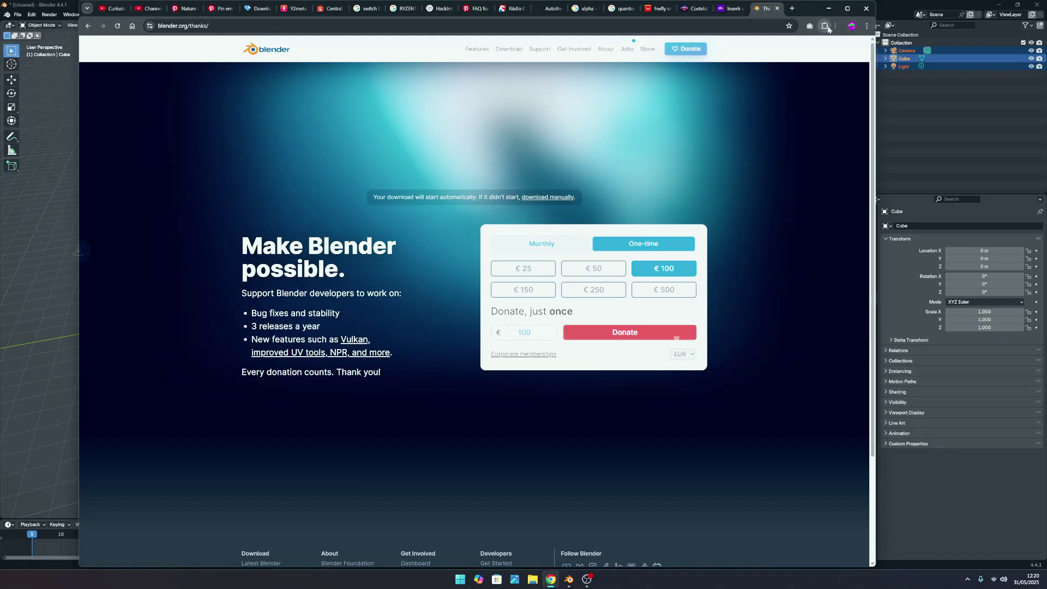
left_click(840, 28)
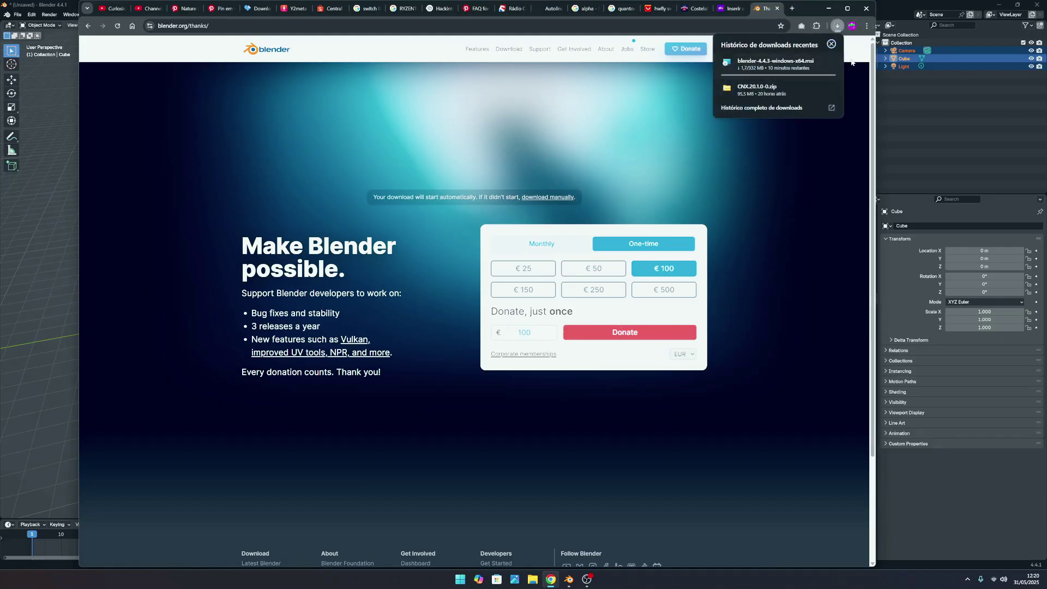
left_click(830, 62)
left_click(828, 9)
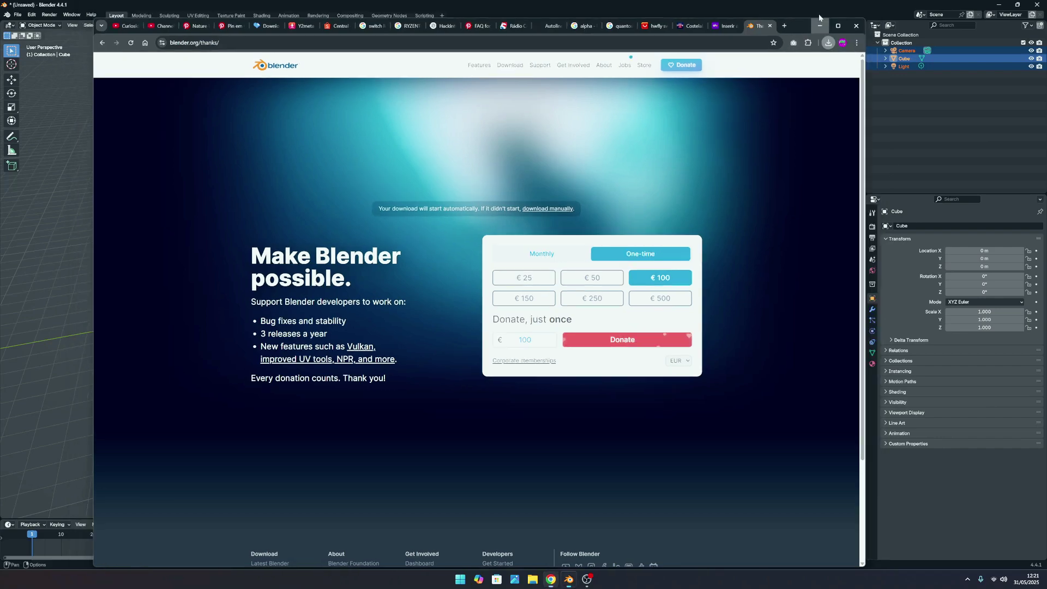
scroll(453, 312, "down", 2)
scroll(453, 311, "up", 3)
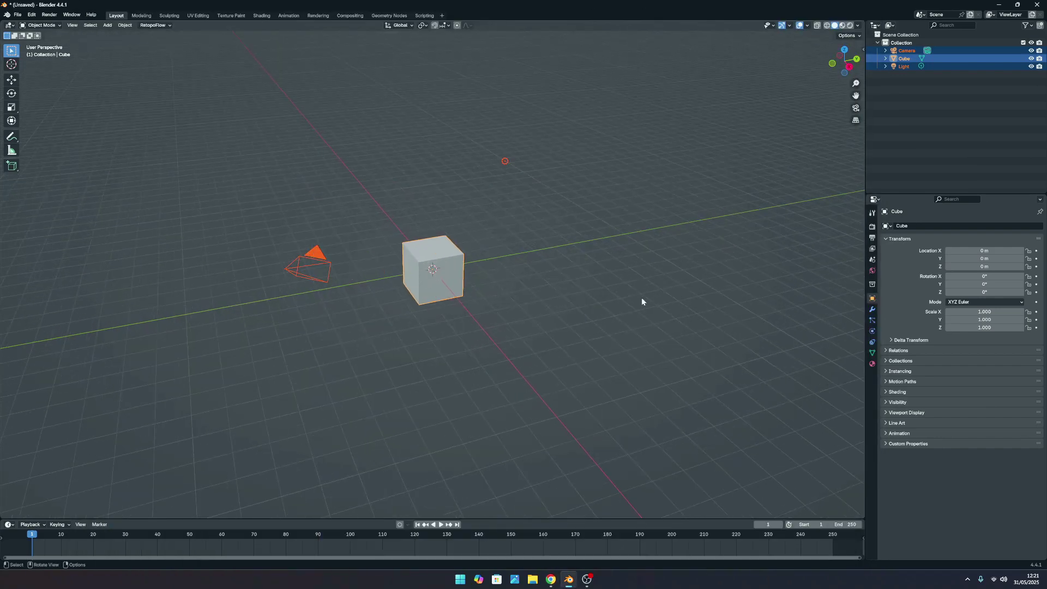
Save the wooden barrel reference image from the Pinterest page in Chrome to the desktop.
left_click(550, 579)
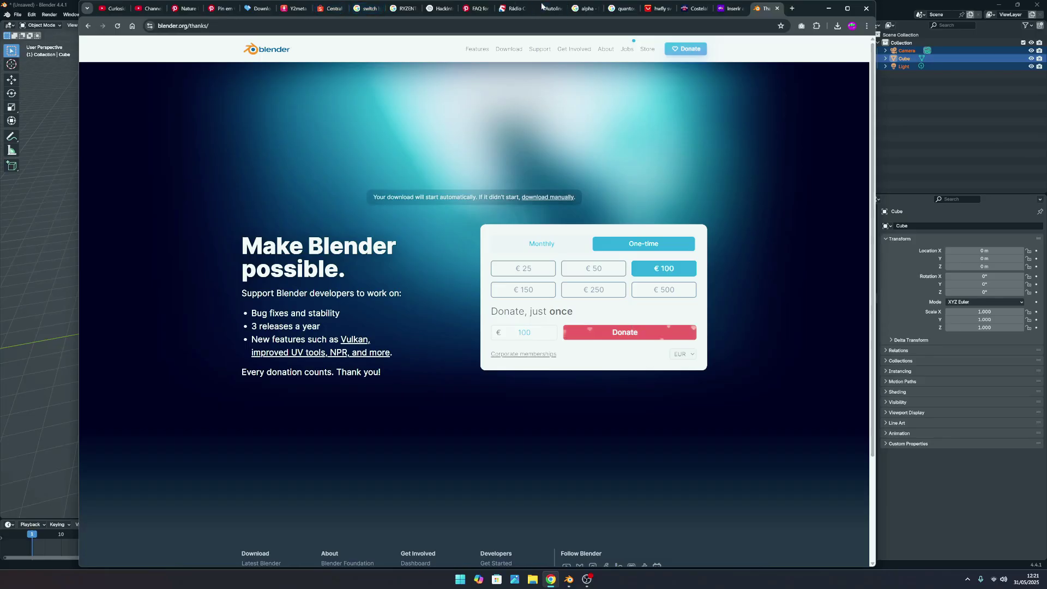
left_click(477, 8)
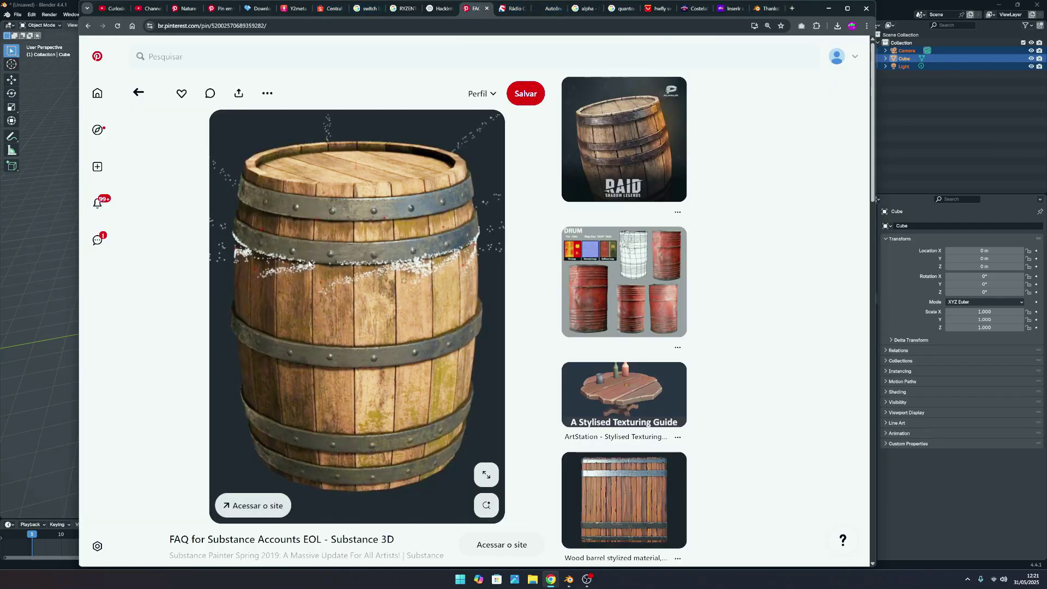
left_click_drag(309, 263, 676, 268)
left_click_drag(751, 284, 699, 461)
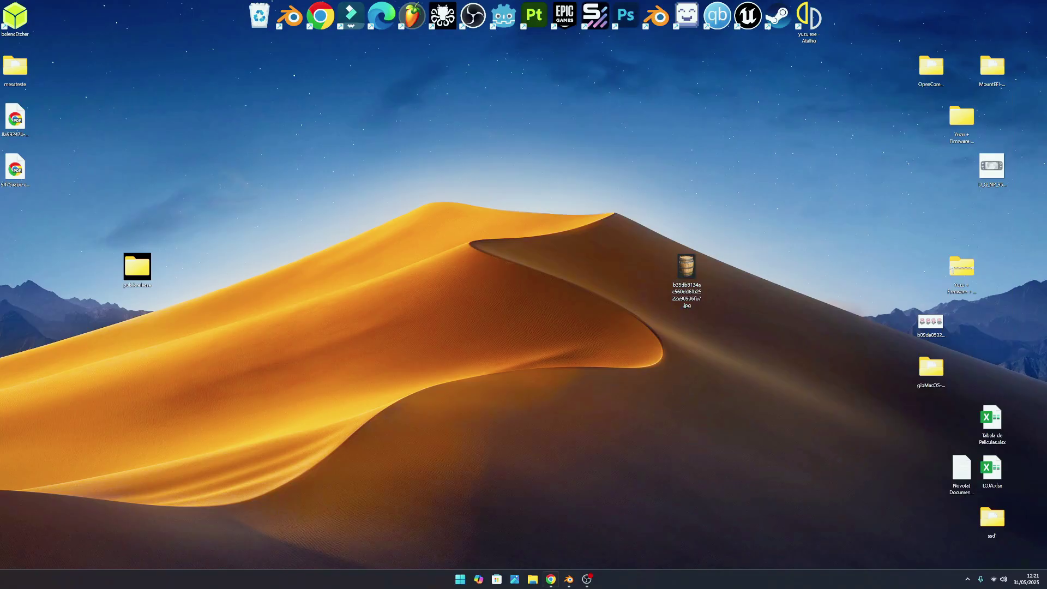
Switch back to Blender and delete the default camera, cube and light.
left_click(569, 580)
scroll(567, 390, "down", 1)
left_click_drag(567, 389, 244, 89)
key("x")
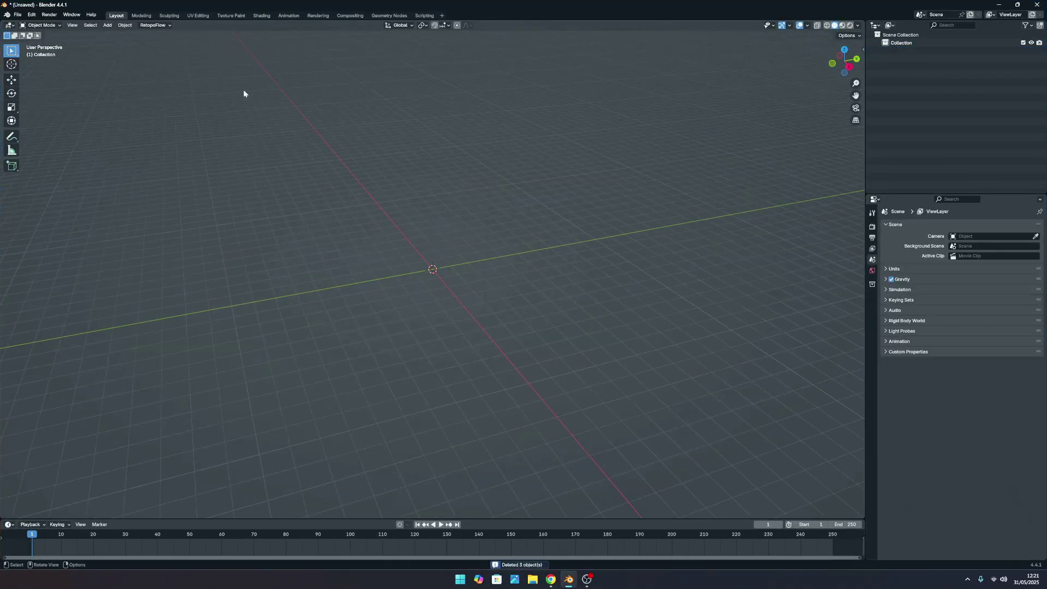
key("KP_1")
key("shift+a")
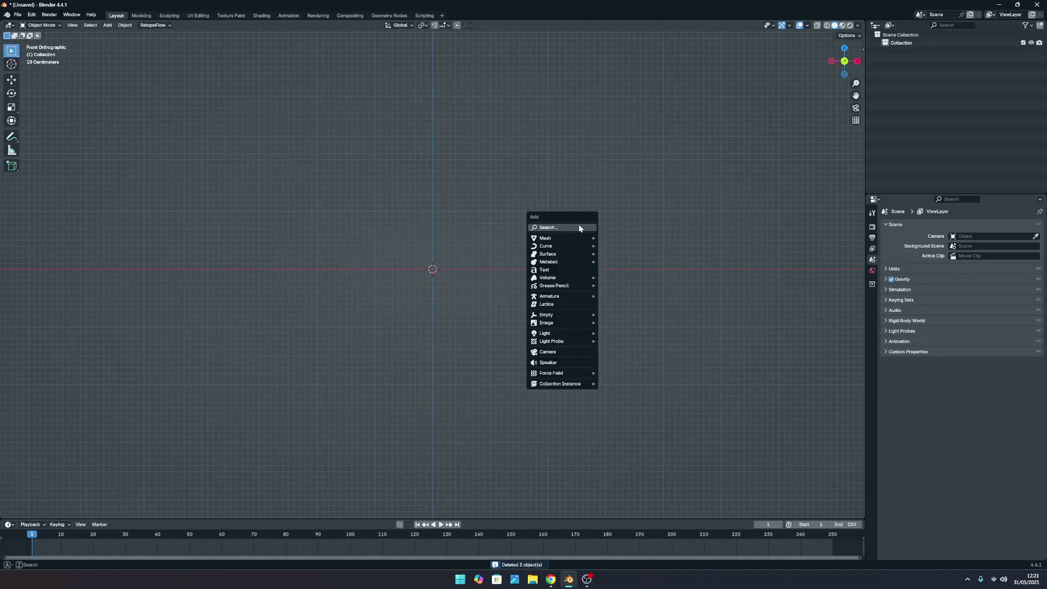
middle_click_drag(816, 63, 739, 5)
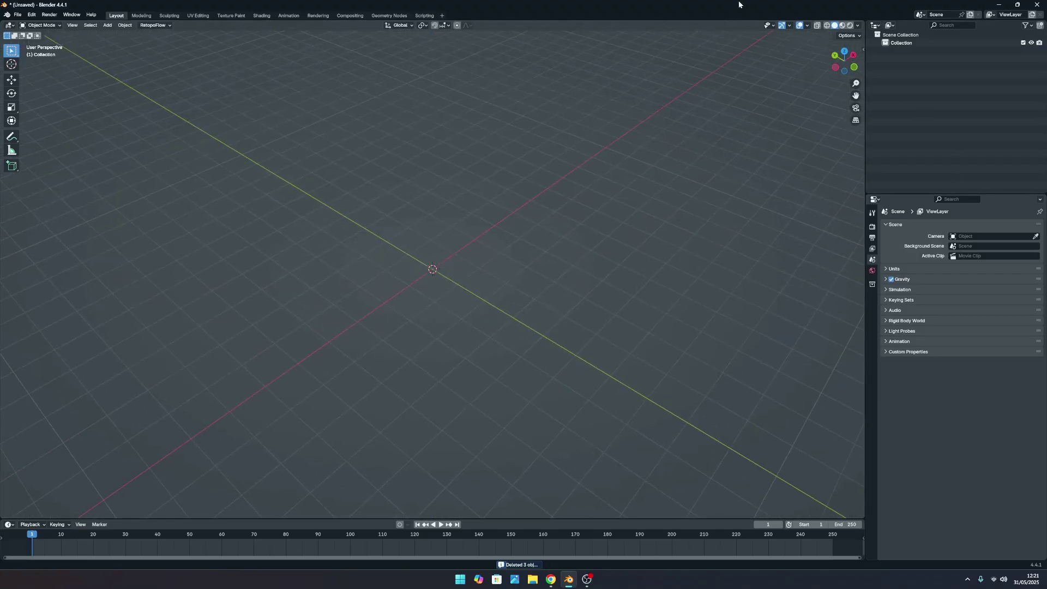
Show the viewport sidebar and open the Preferences window.
left_click(862, 51)
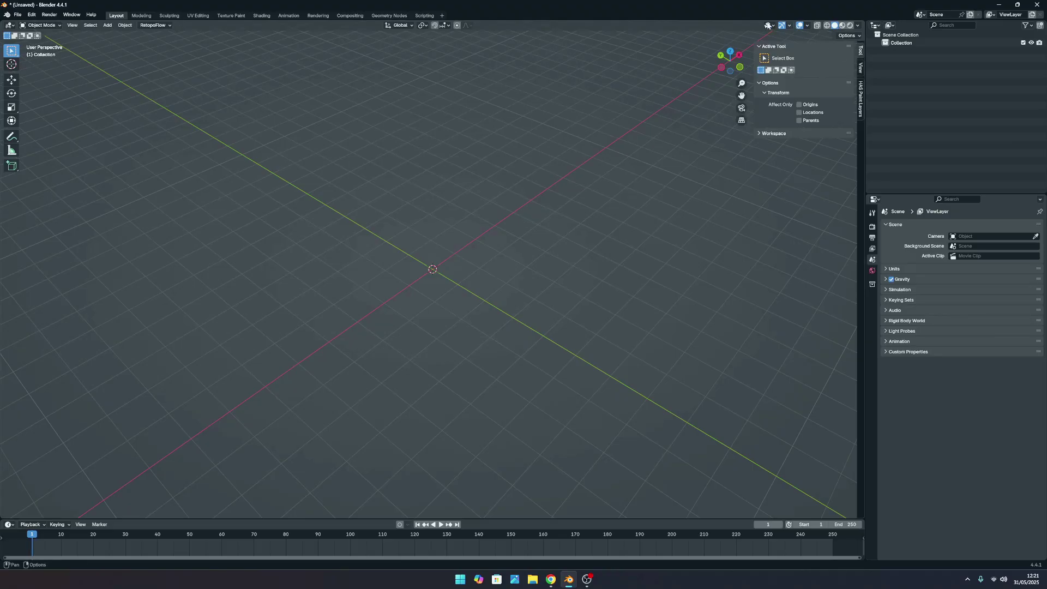
left_click(22, 15)
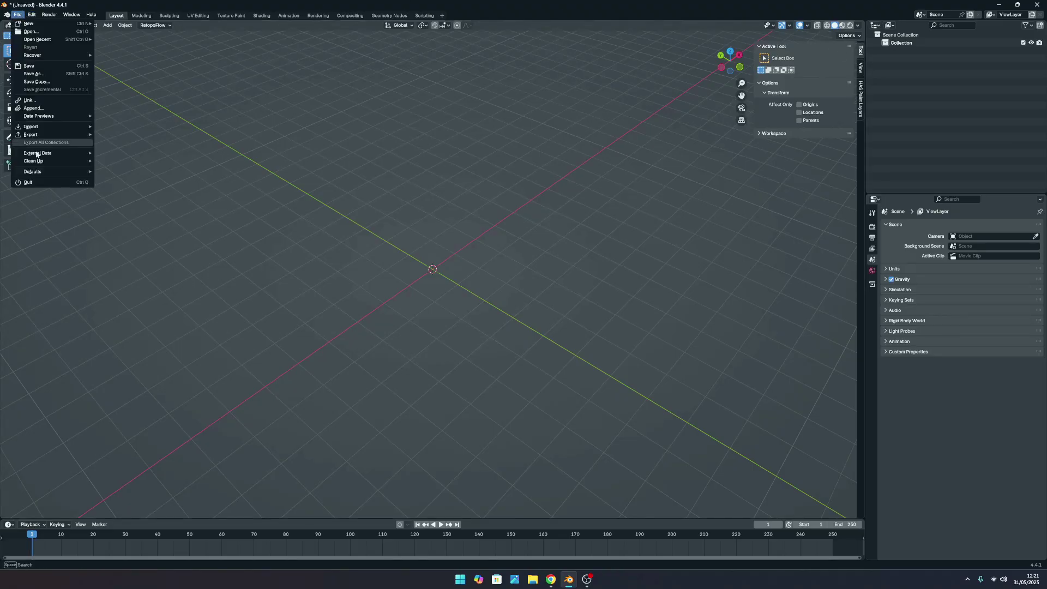
left_click(31, 16)
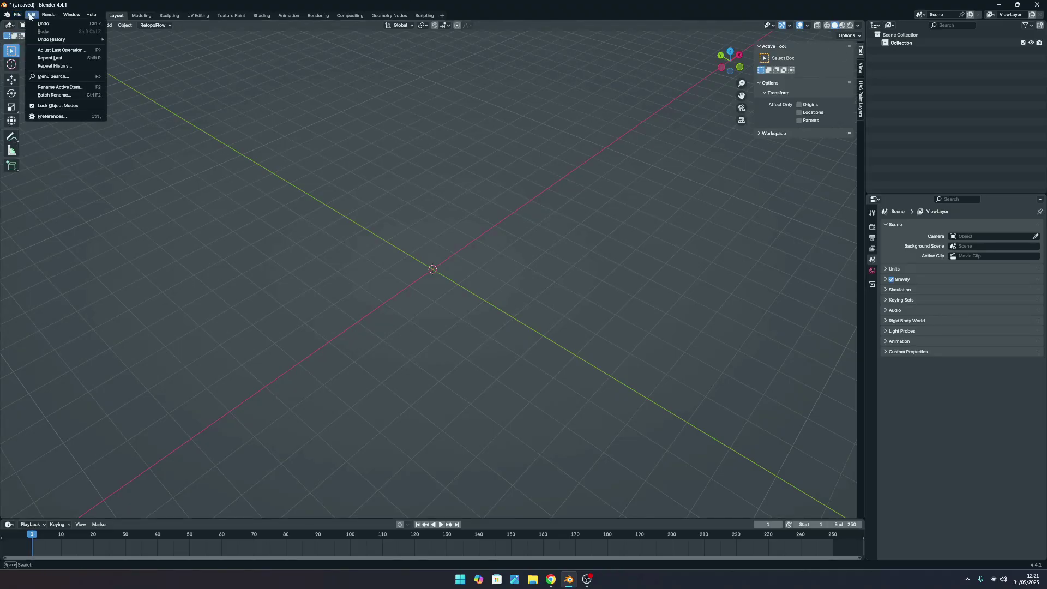
left_click(52, 116)
left_click_drag(160, 17, 306, 98)
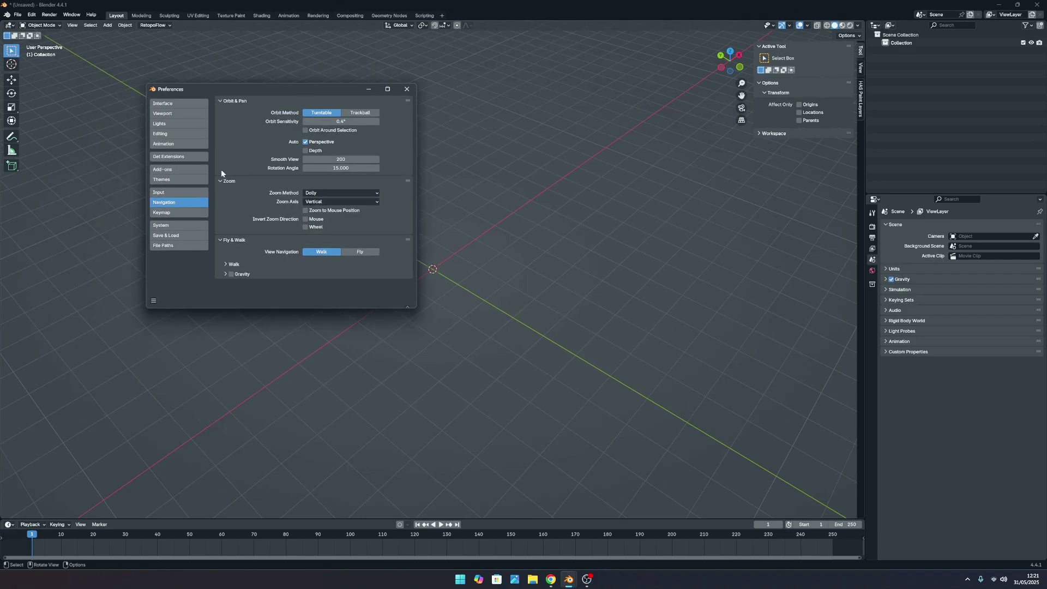
Search the installed add-ons in Preferences for "scr", shortening the term to "sc".
left_click(165, 170)
left_click(262, 103)
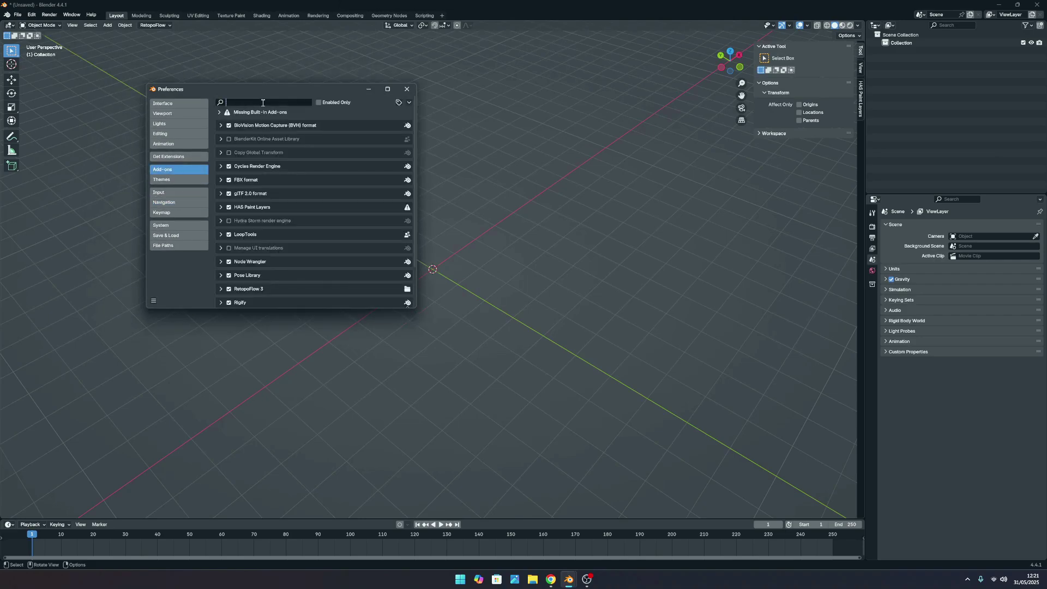
type("scr")
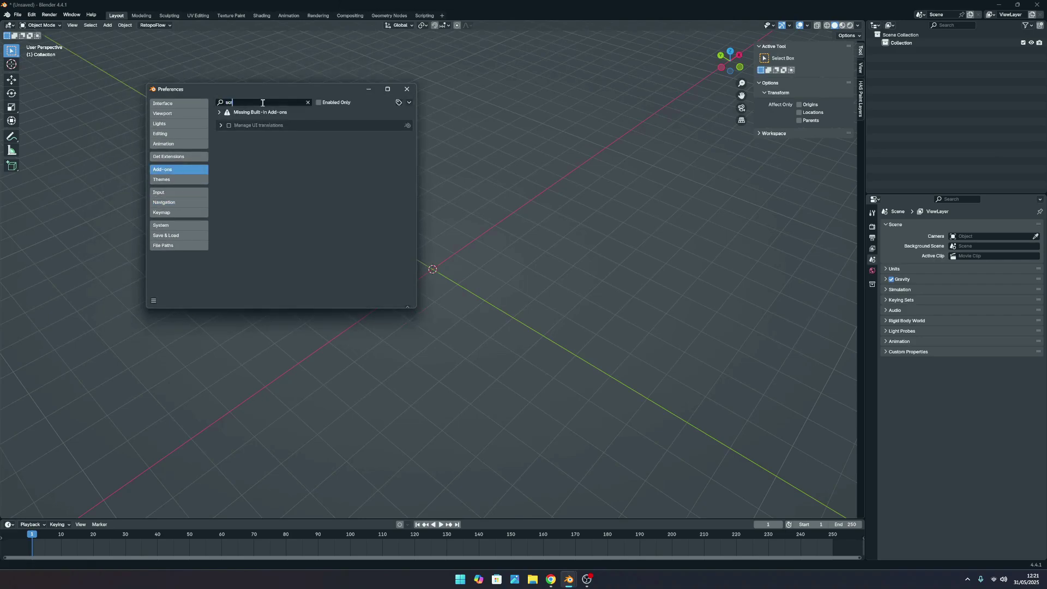
key("BackSpace")
key("BackSpace")
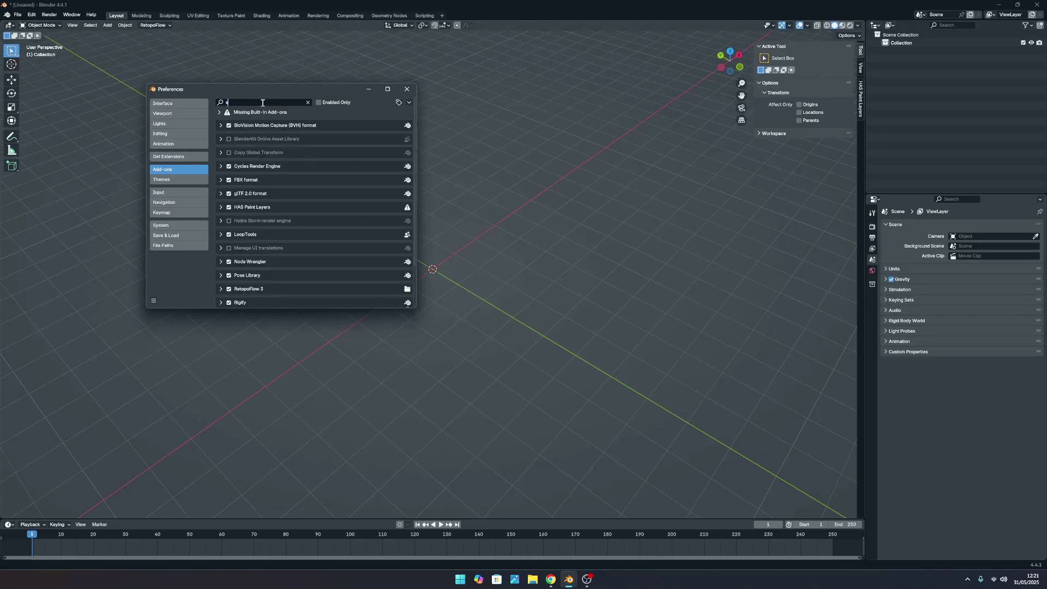
type("c")
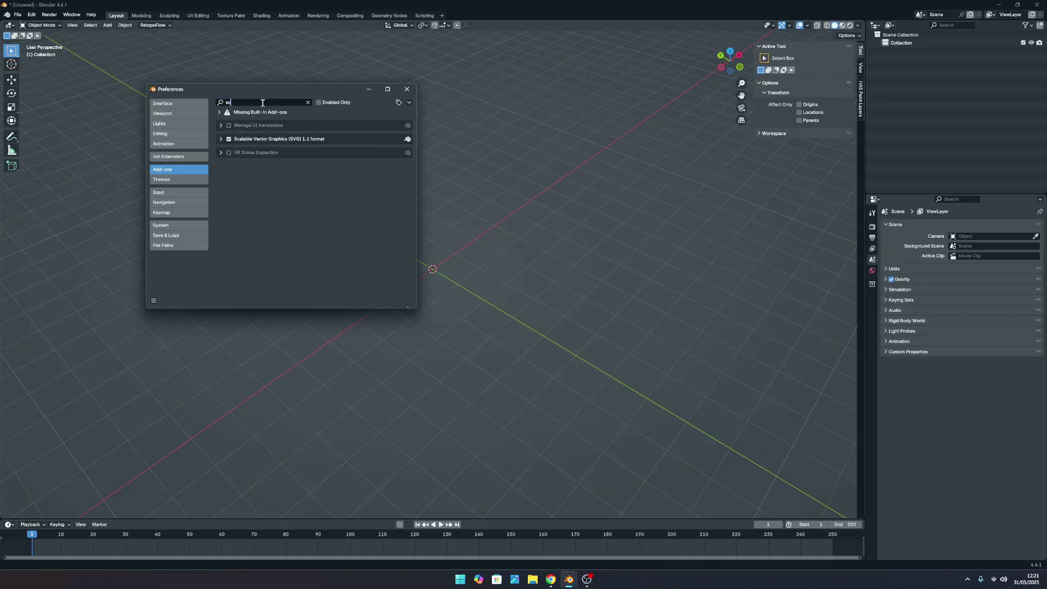
Search the available extensions for "scre", install Screencast Keys and close Preferences.
left_click(190, 155)
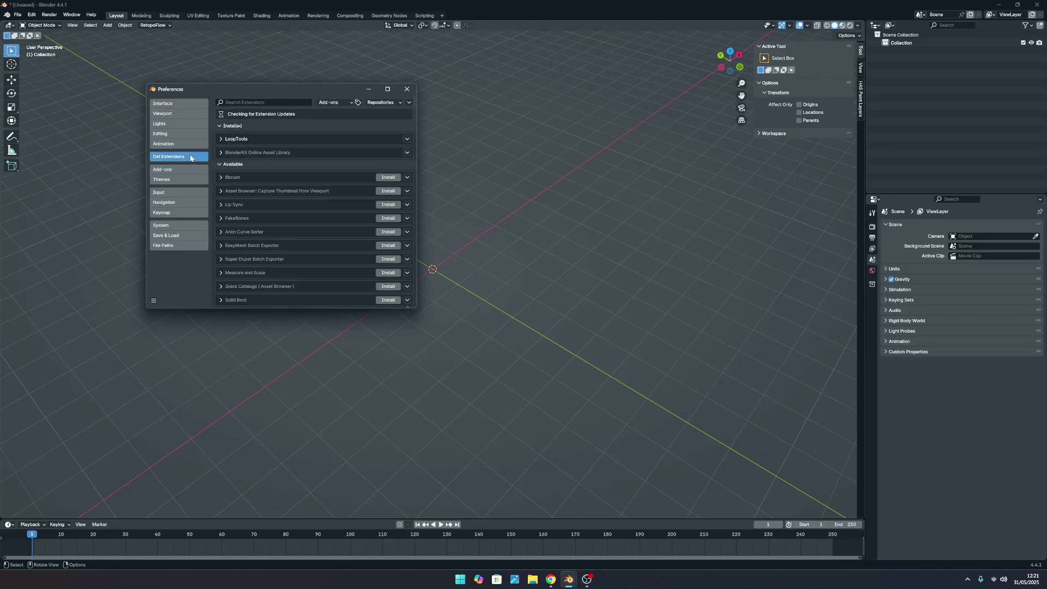
left_click(254, 100)
type("scre")
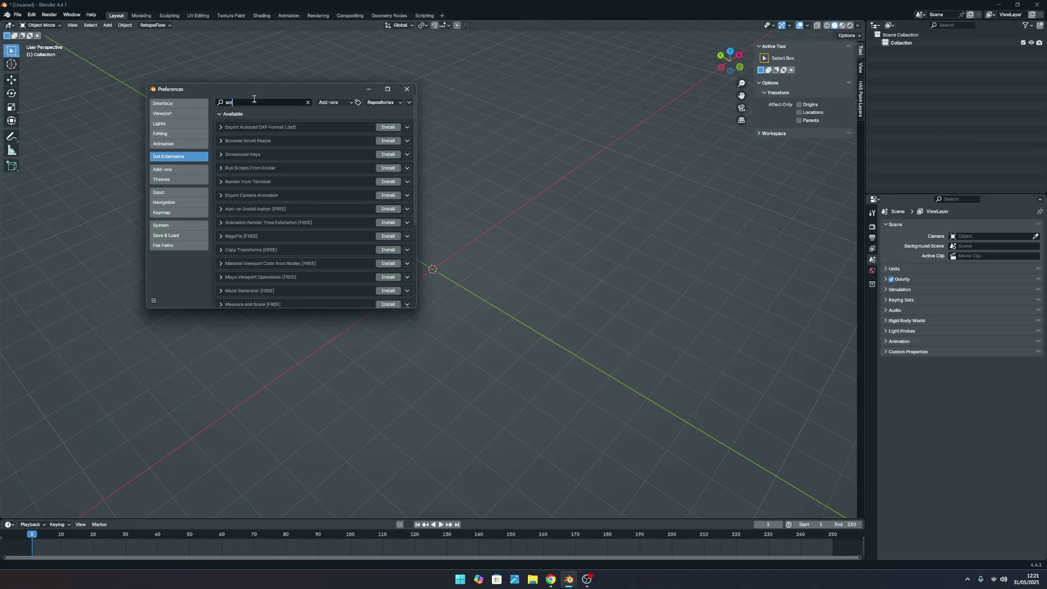
left_click(386, 128)
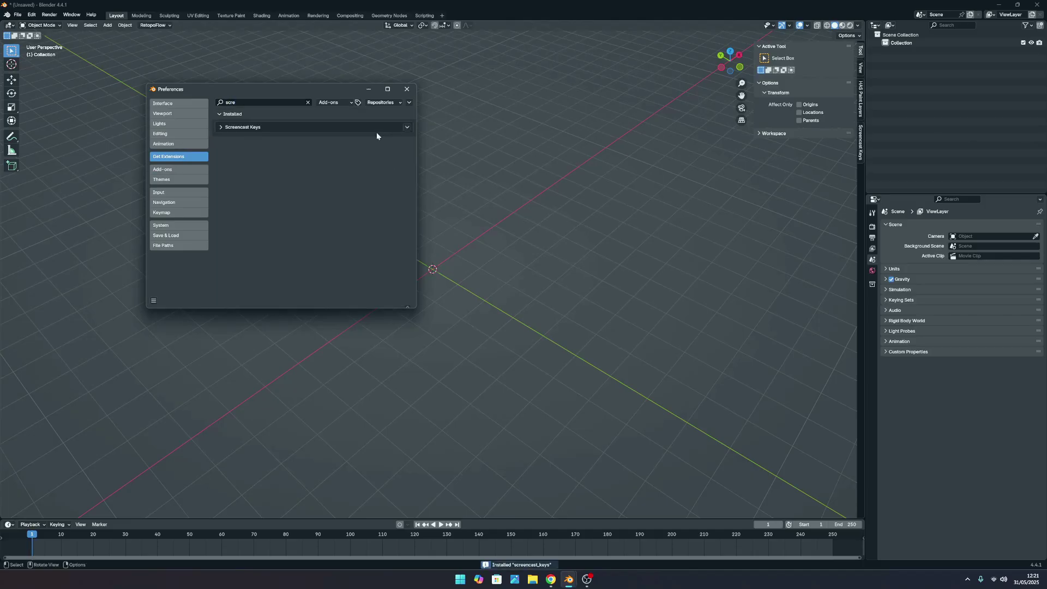
left_click(410, 88)
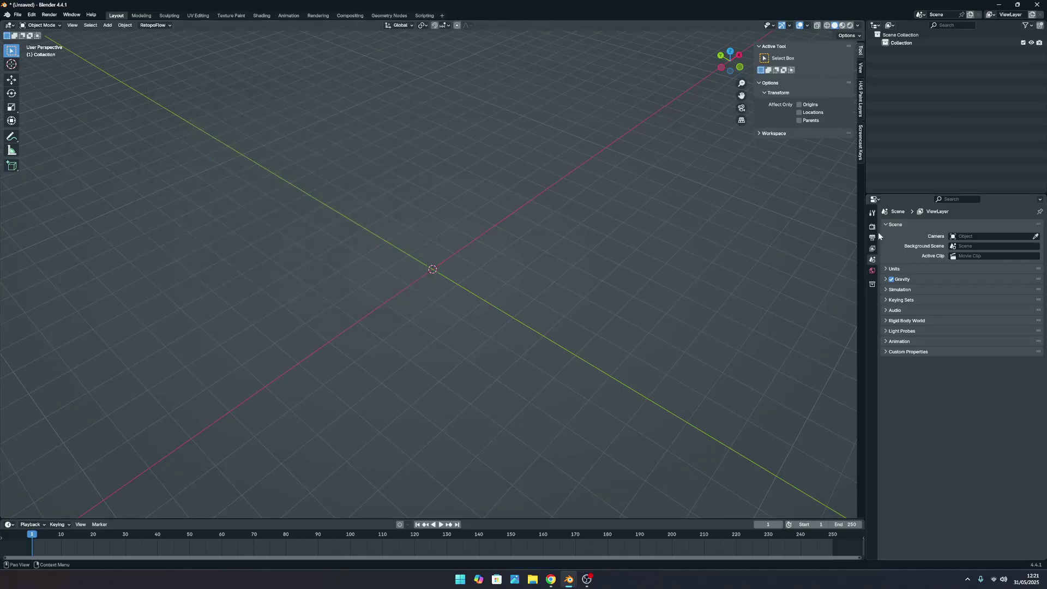
Enable Screencast Keys in the 3D viewport and collapse its settings.
left_click(861, 145)
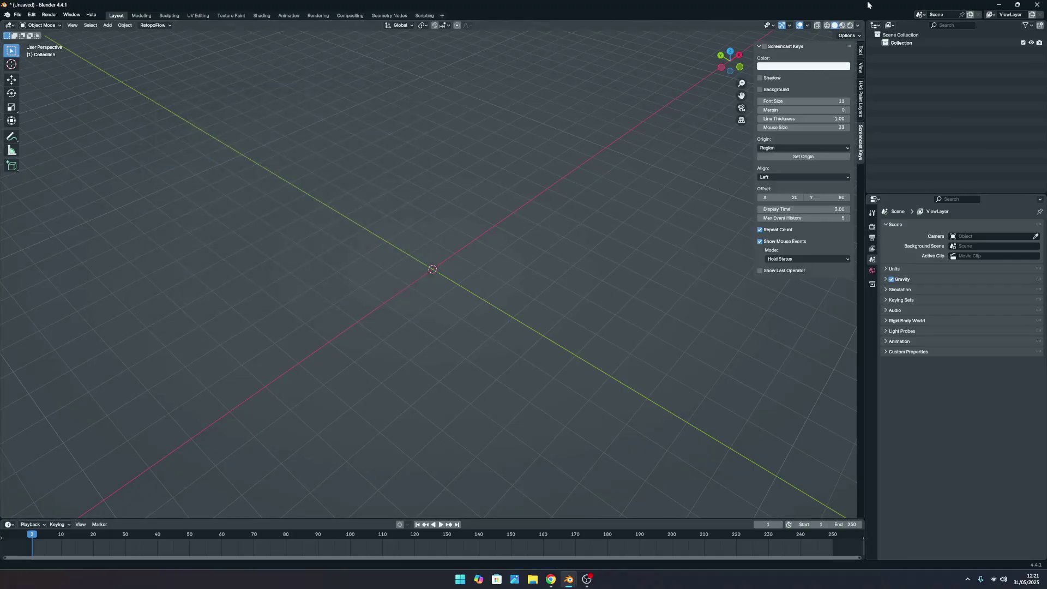
left_click(772, 48)
left_click(765, 47)
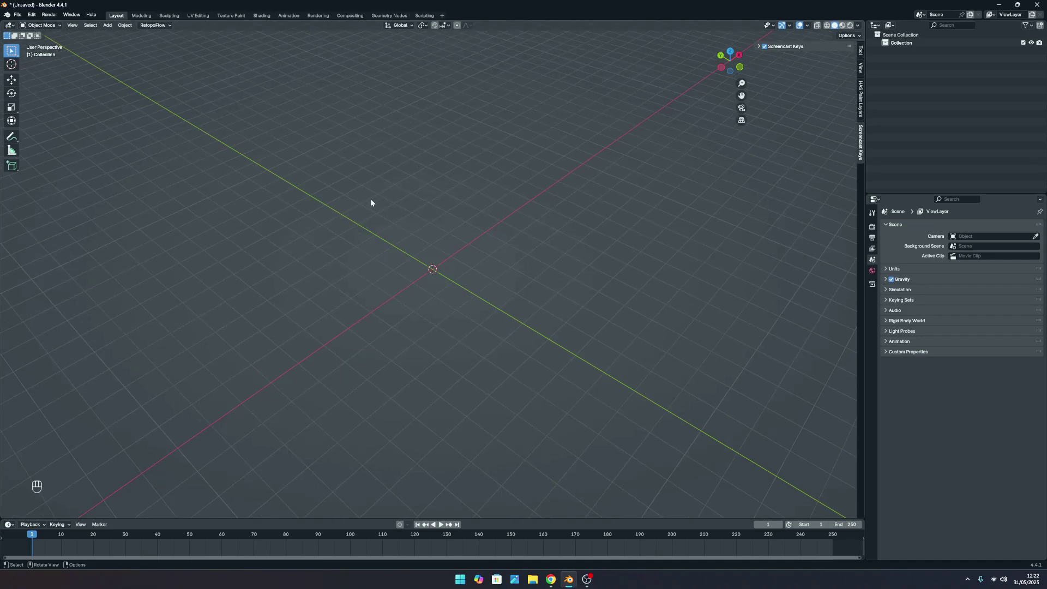
middle_click_drag(372, 203, 387, 376)
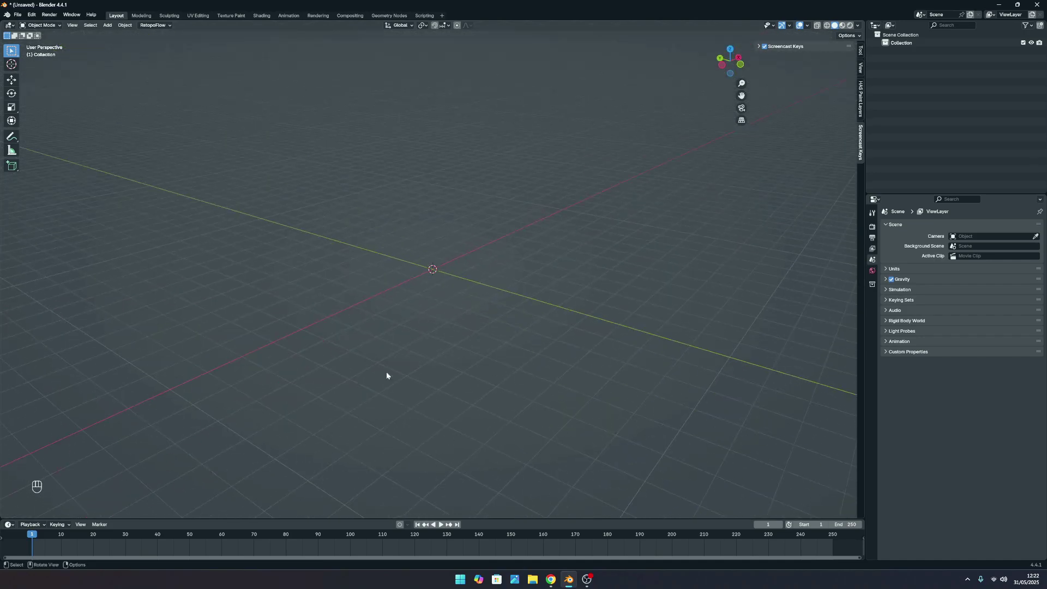
Compare the front and right orthographic views of the empty scene.
key("KP_1")
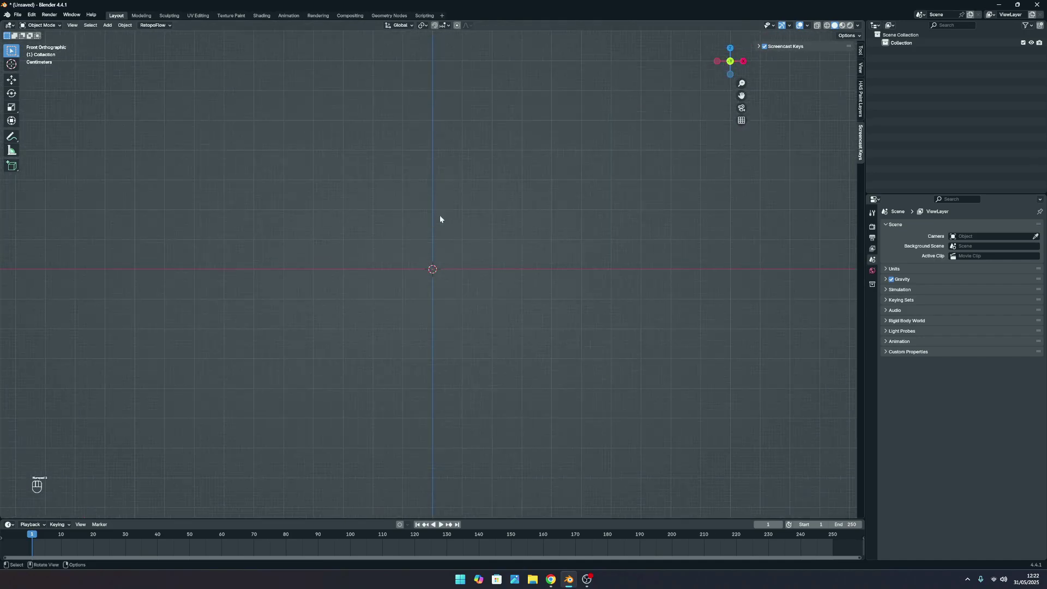
scroll(463, 192, "up", 7)
middle_click_drag(464, 191, 194, 295)
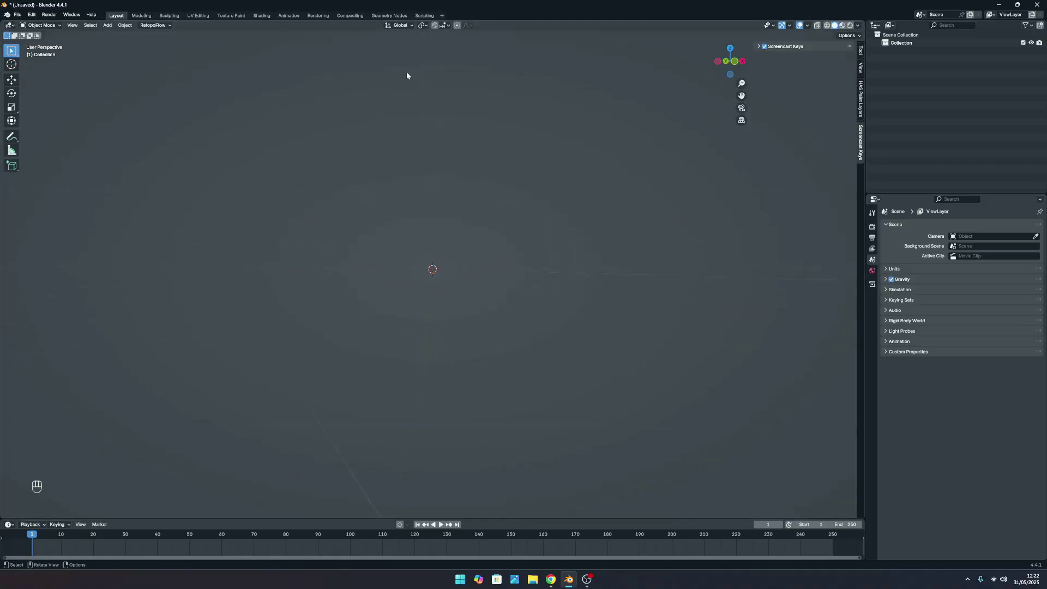
middle_click_drag(274, 142, 539, 198)
key("KP_1")
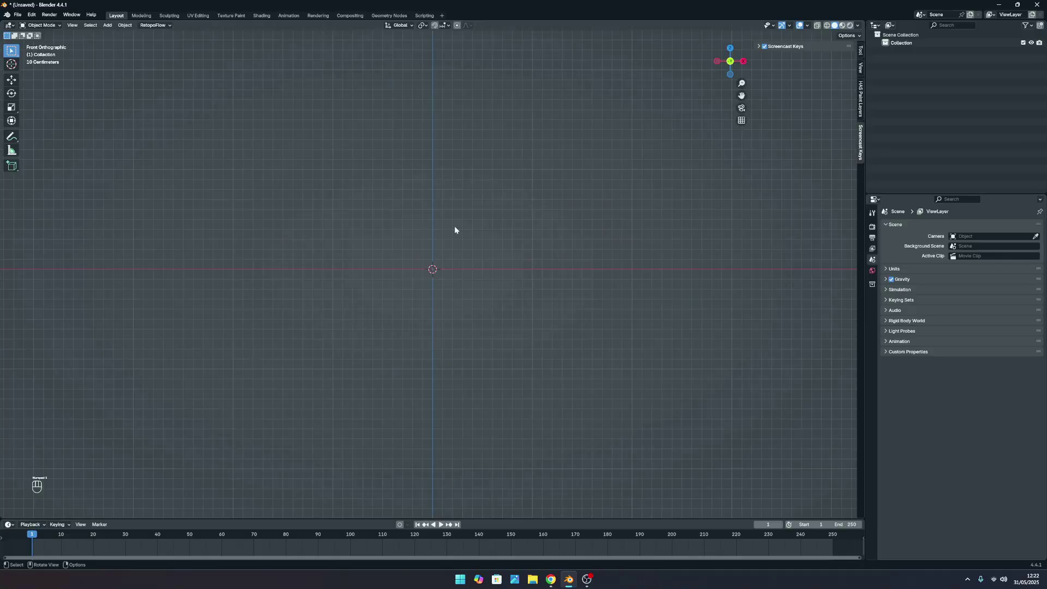
key("KP_3")
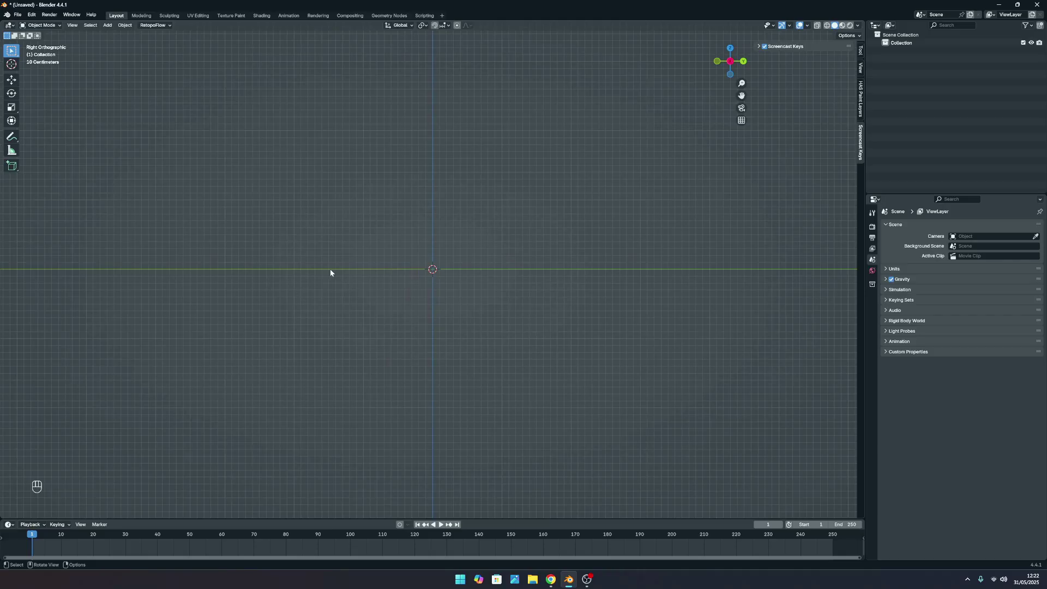
left_click_drag(467, 269, 696, 333)
left_click_drag(245, 225, 381, 321)
key("KP_1")
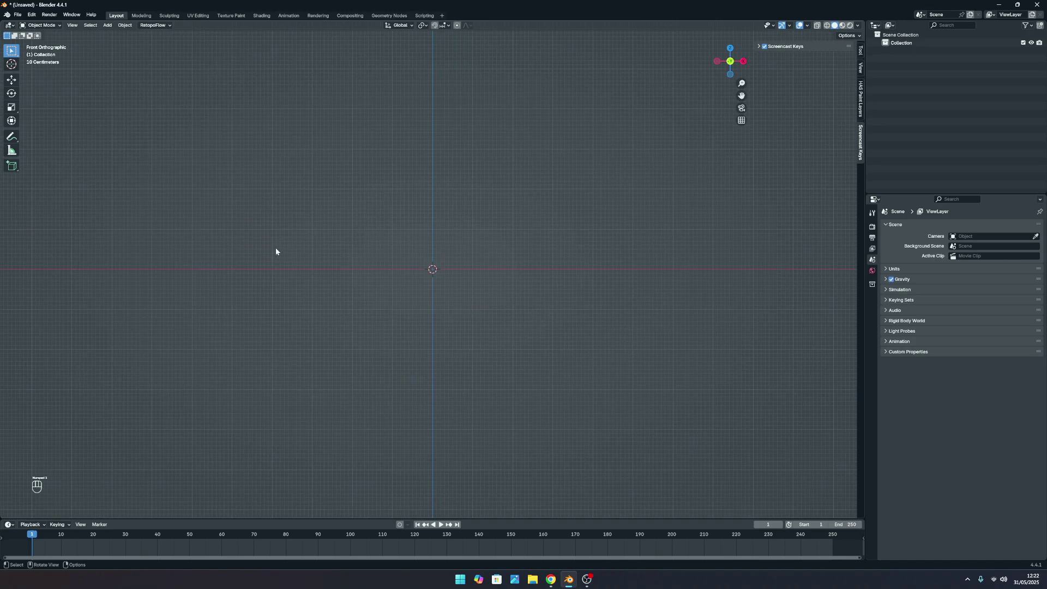
left_click_drag(227, 222, 386, 344)
left_click_drag(492, 211, 653, 387)
left_click_drag(434, 37, 423, 269)
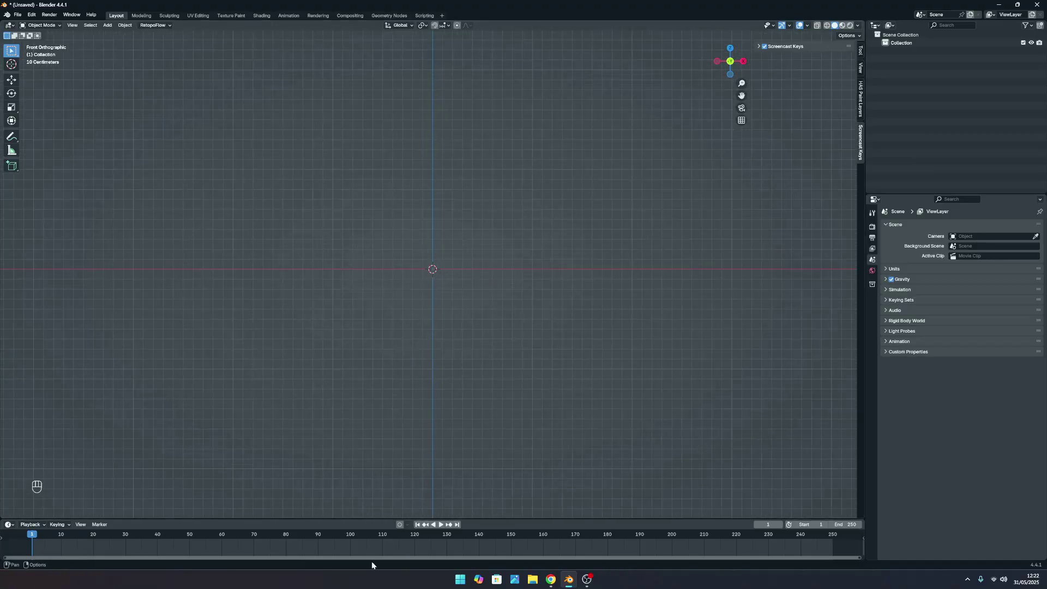
left_click_drag(398, 310, 523, 529)
left_click_drag(387, 52, 501, 158)
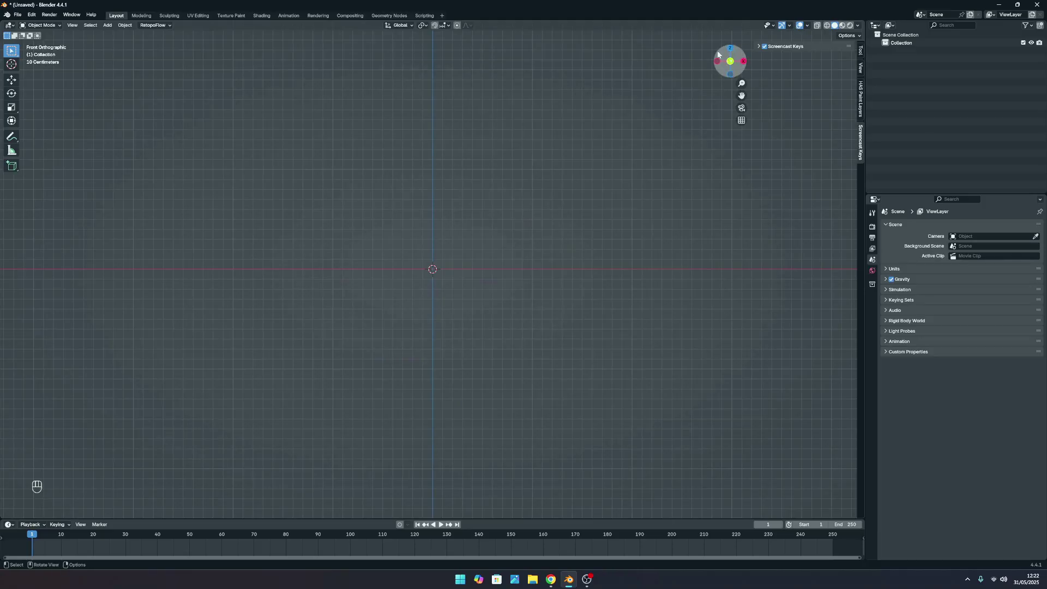
middle_click_drag(467, 194, 461, 252)
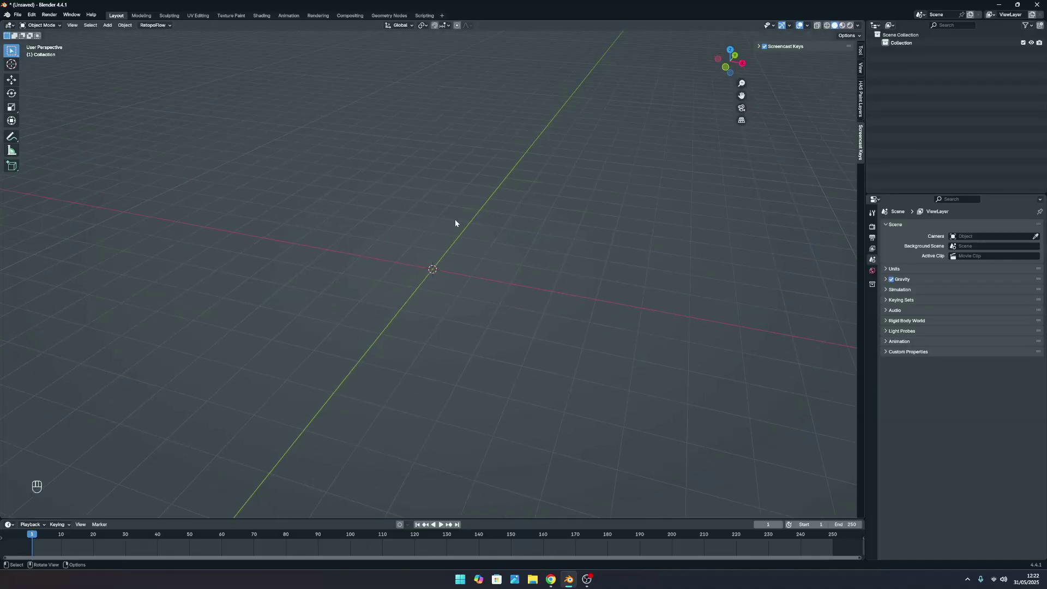
From the front orthographic view, add the barrel picture from the Desktop folder as a reference image.
key("KP_1")
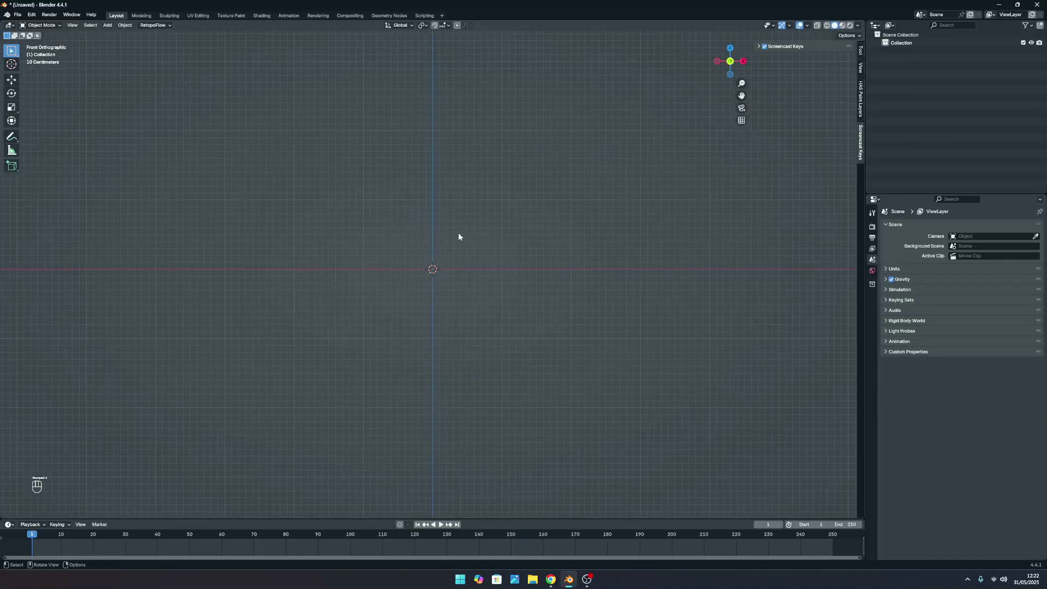
key("shift+a")
key("super+d")
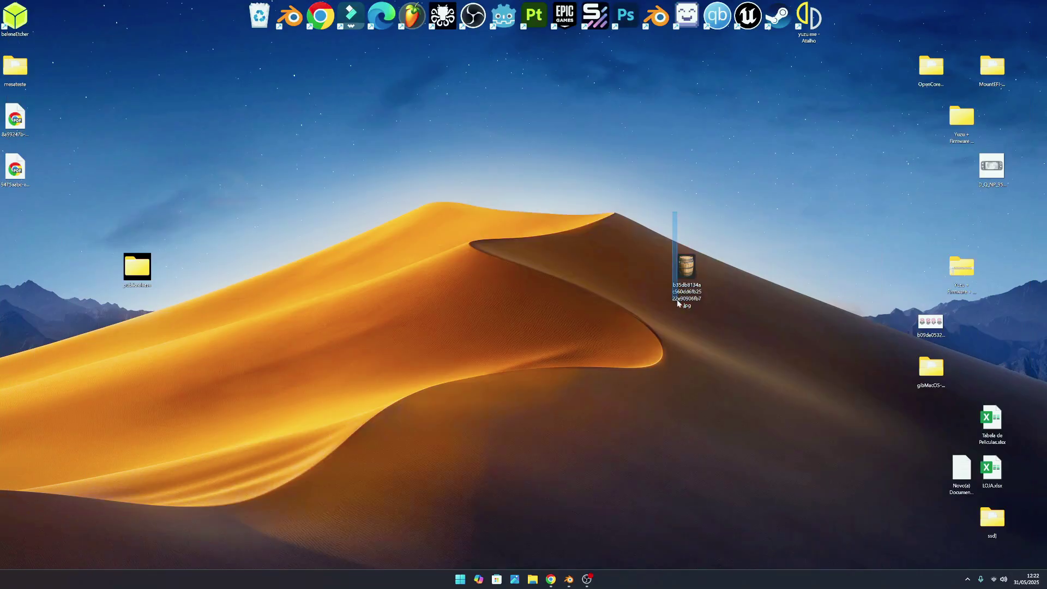
left_click(568, 580)
key("shift+a")
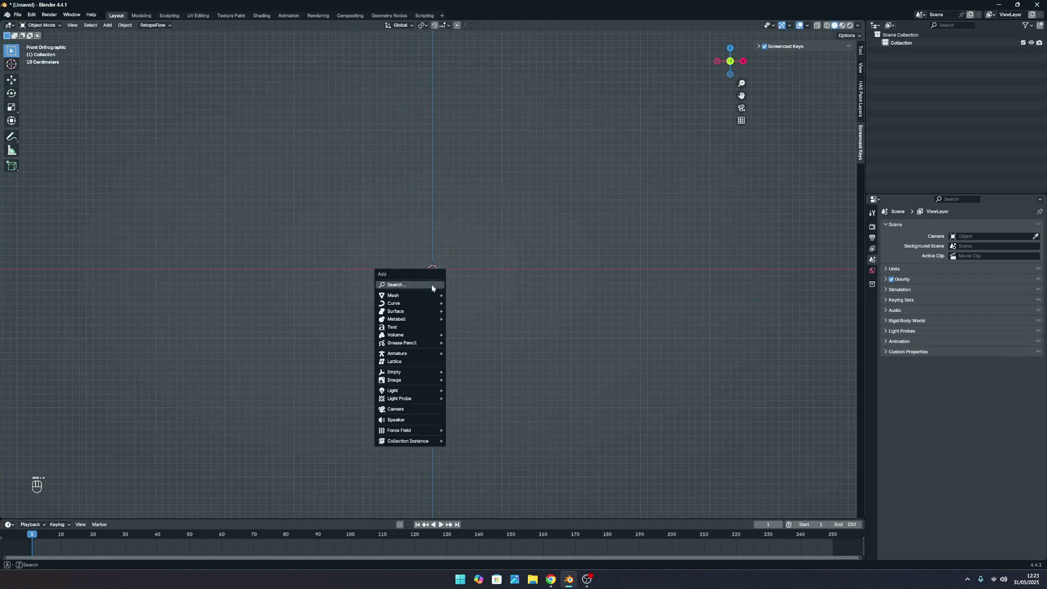
mouse_move(414, 378)
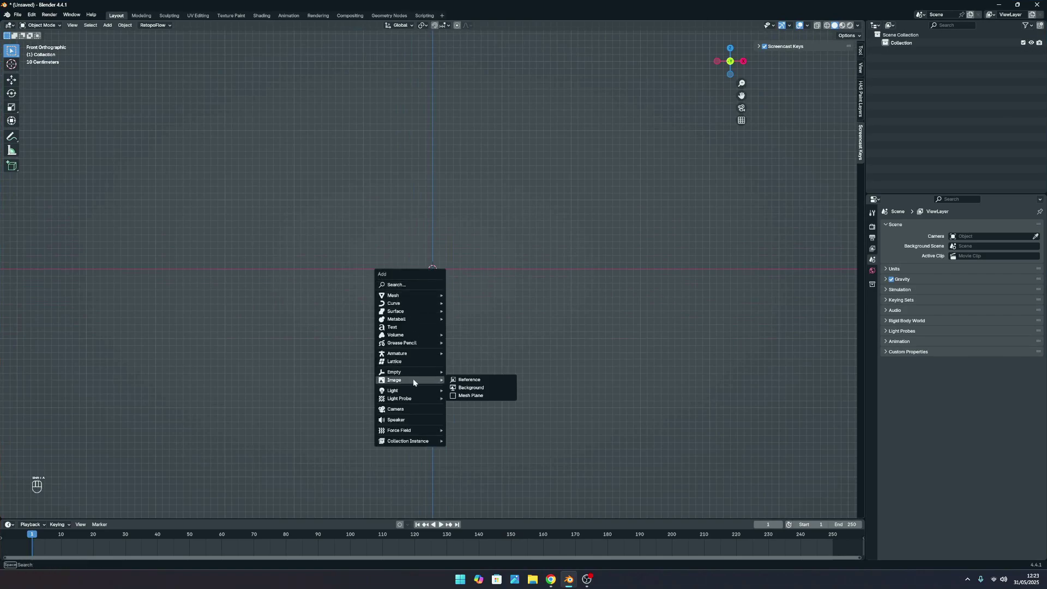
left_click(467, 382)
left_click(337, 238)
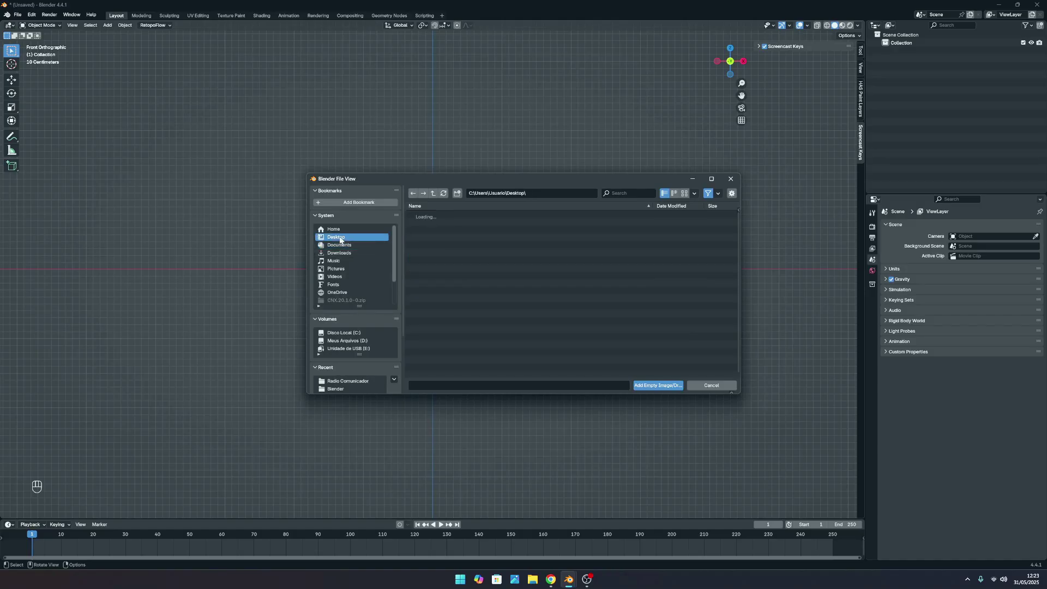
left_click(684, 193)
double_click(613, 297)
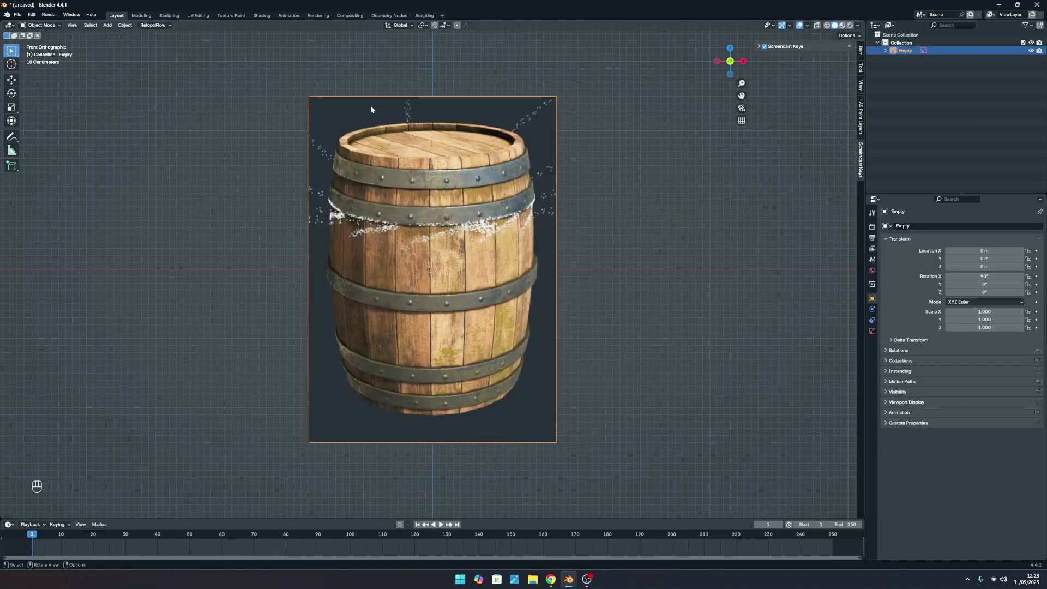
Examine the barrel reference image from several angles and distances, leaving it deselected.
scroll(456, 178, "down", 8)
scroll(412, 225, "up", 9)
middle_click_drag(326, 197, 429, 178)
scroll(413, 227, "down", 4)
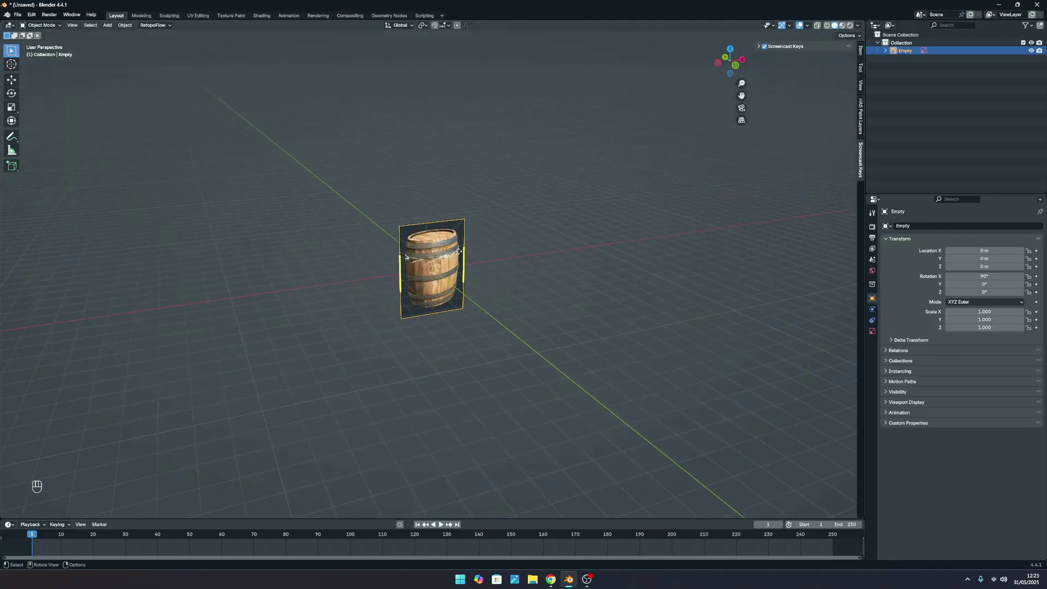
left_click_drag(400, 273, 428, 228)
right_click(428, 228)
middle_click_drag(428, 228, 476, 252)
scroll(455, 257, "up", 1)
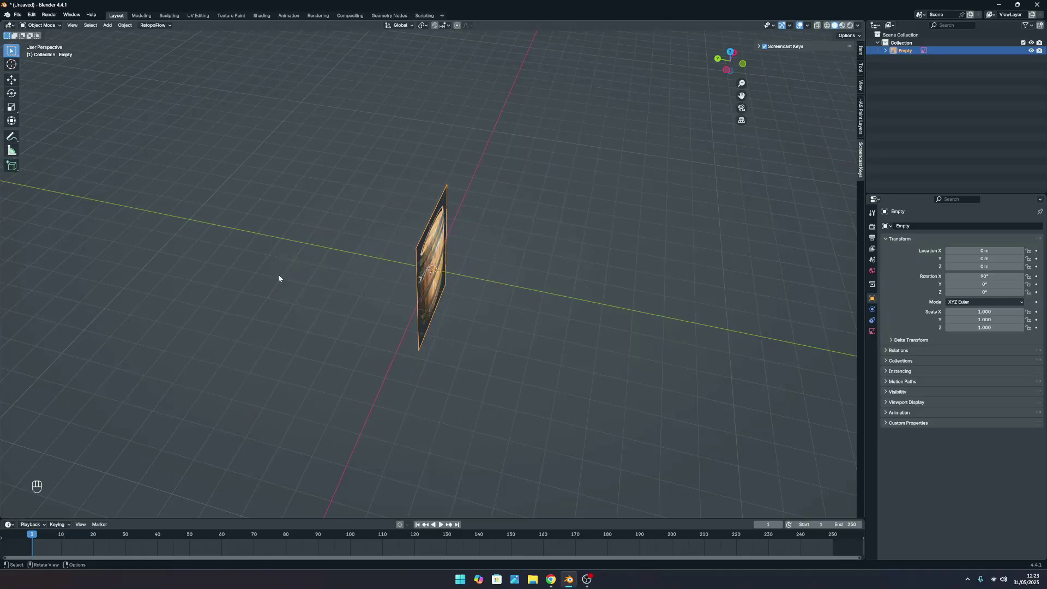
left_click_drag(343, 214, 310, 305)
middle_click_drag(444, 305, 396, 305)
scroll(447, 278, "up", 6)
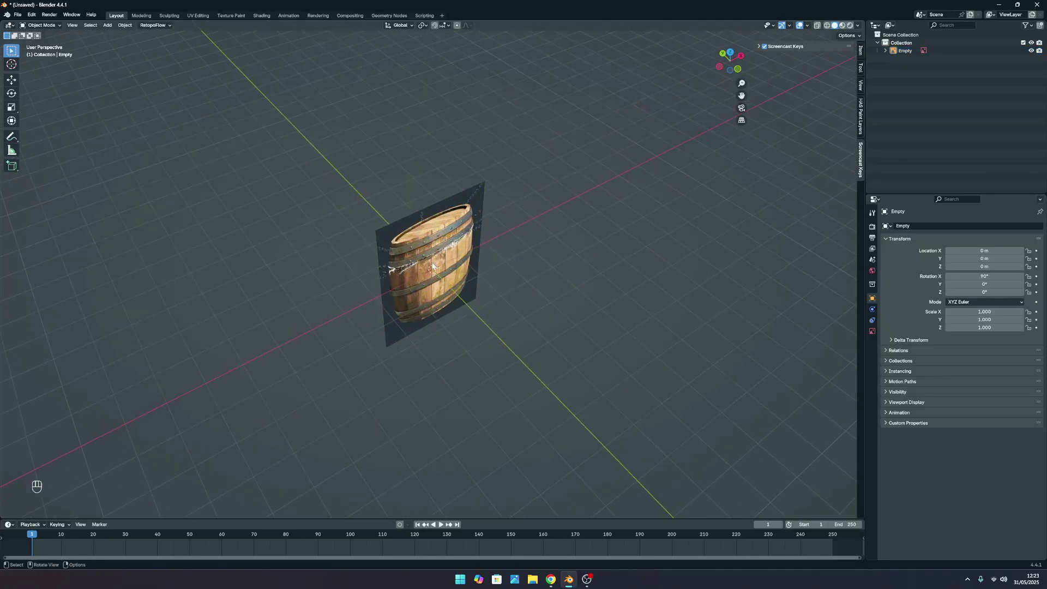
middle_click_drag(450, 279, 447, 282)
Add a cylinder mesh at the world origin, on the barrel reference image.
key("shift+a")
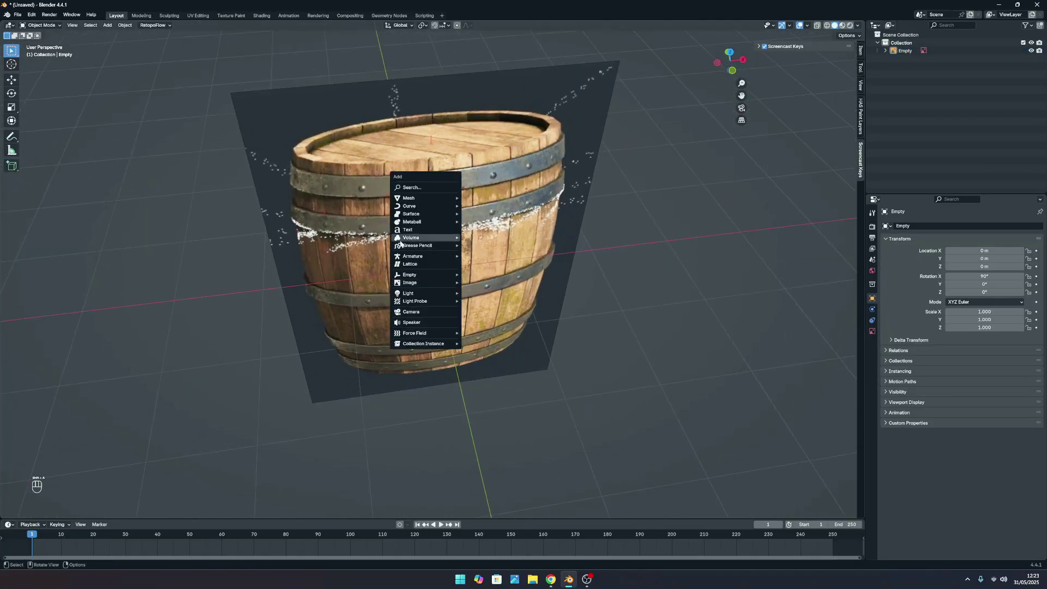
mouse_move(418, 200)
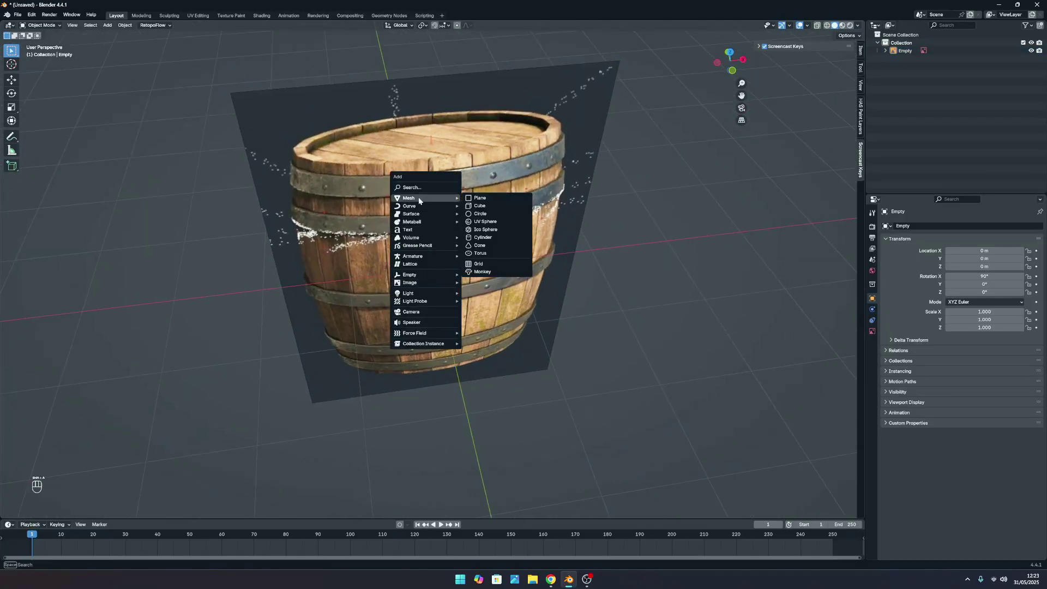
left_click(484, 238)
scroll(479, 229, "down", 7)
middle_click_drag(480, 228, 538, 229)
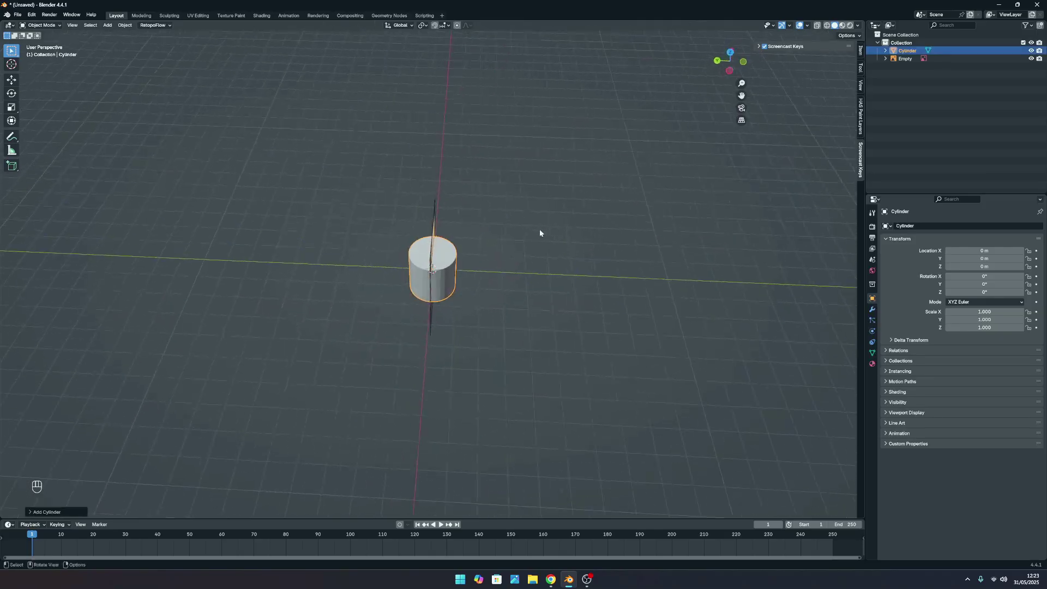
scroll(556, 251, "up", 6)
left_click(575, 273)
scroll(575, 273, "down", 5)
middle_click_drag(573, 273, 419, 206)
left_click(434, 176)
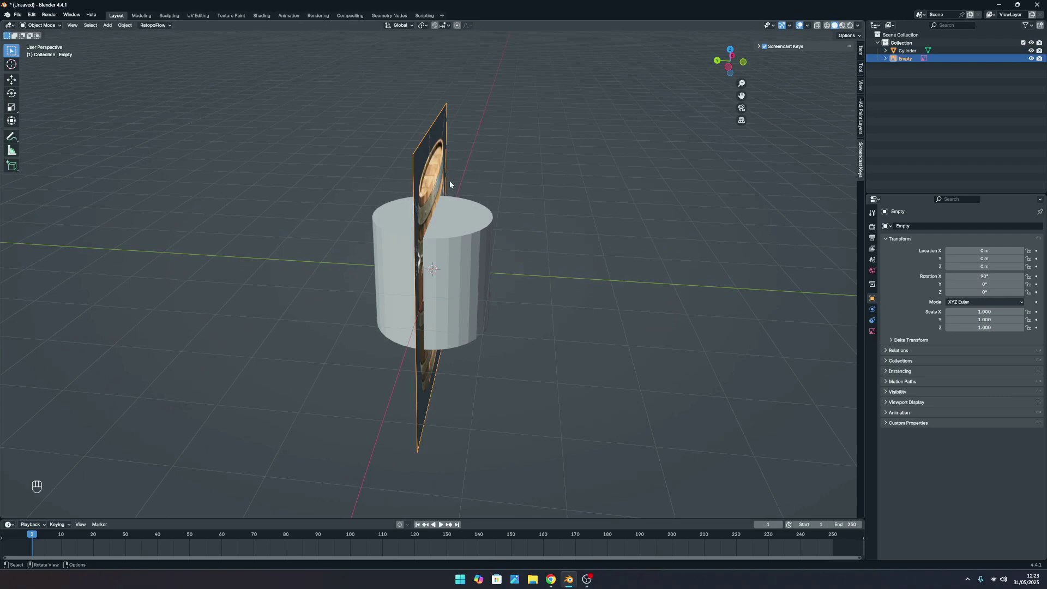
key("g")
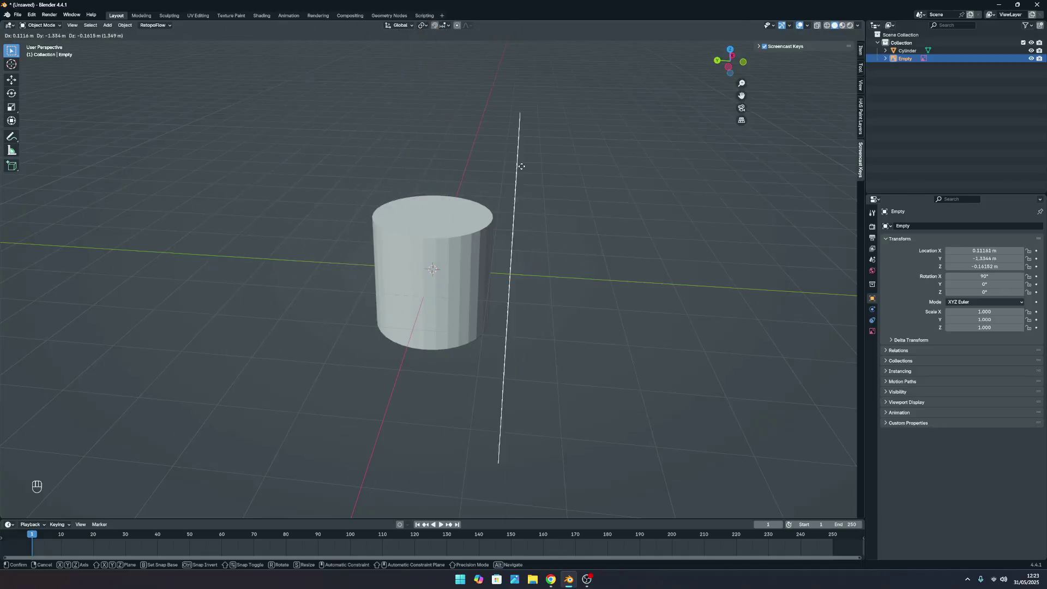
right_click(370, 133)
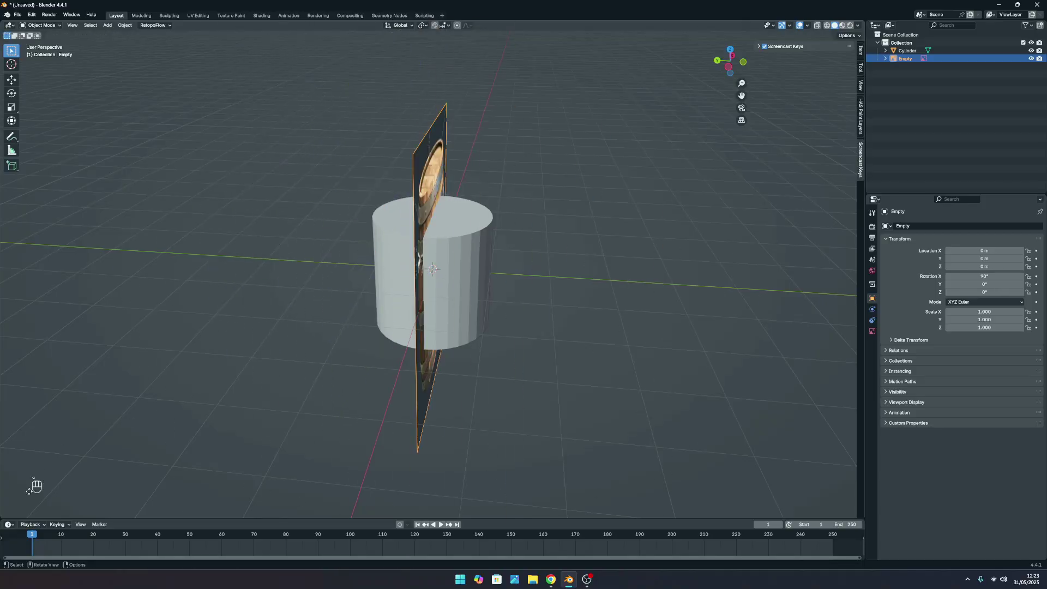
Expand the Screencast Keys settings and set the font size to 100.
left_click(759, 46)
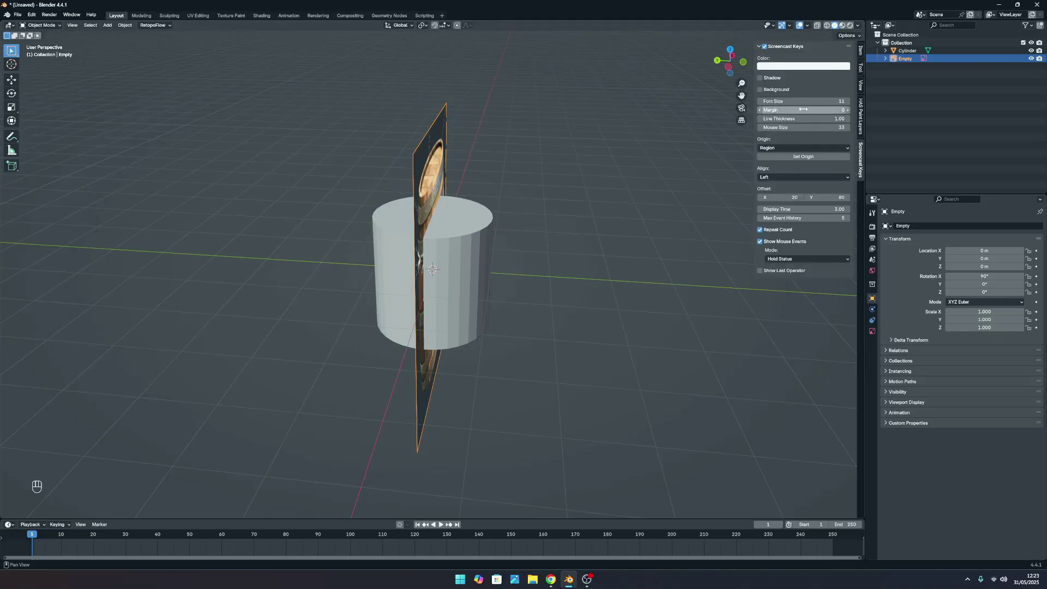
left_click_drag(801, 102, 835, 101)
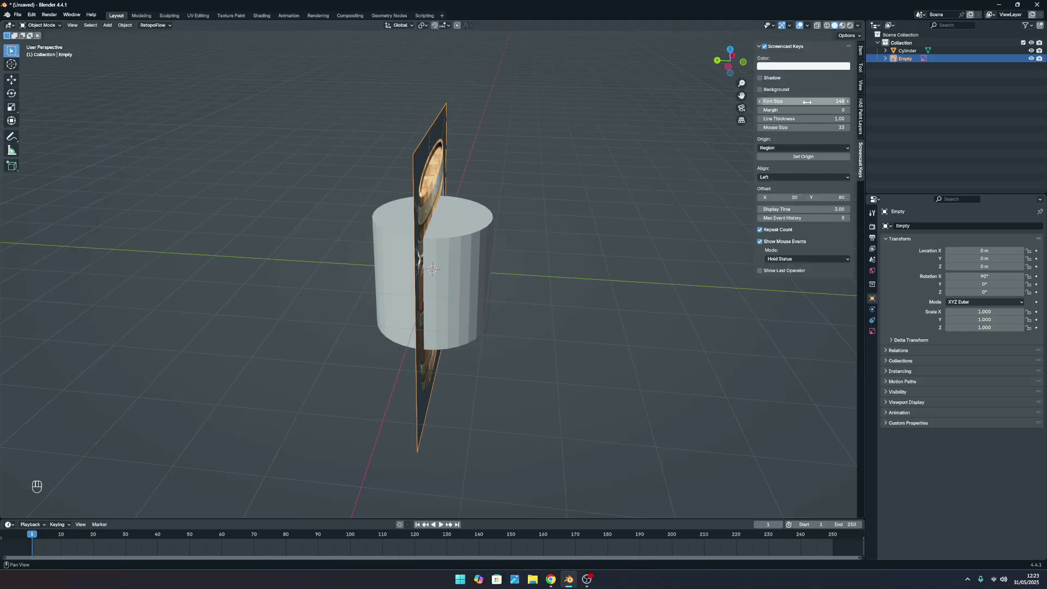
key("g")
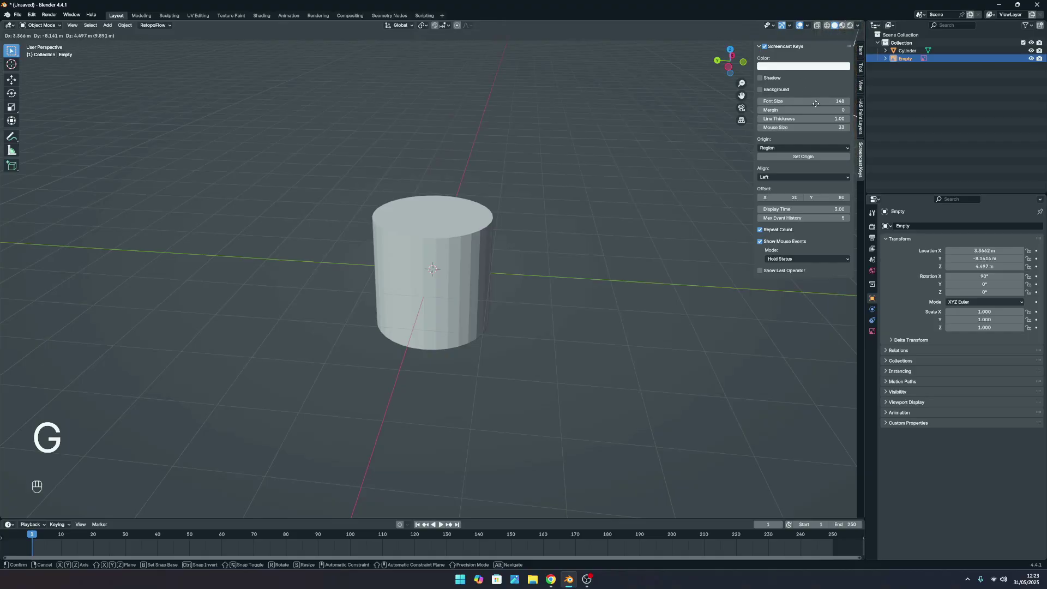
left_click(838, 100)
left_click_drag(838, 100, 812, 100)
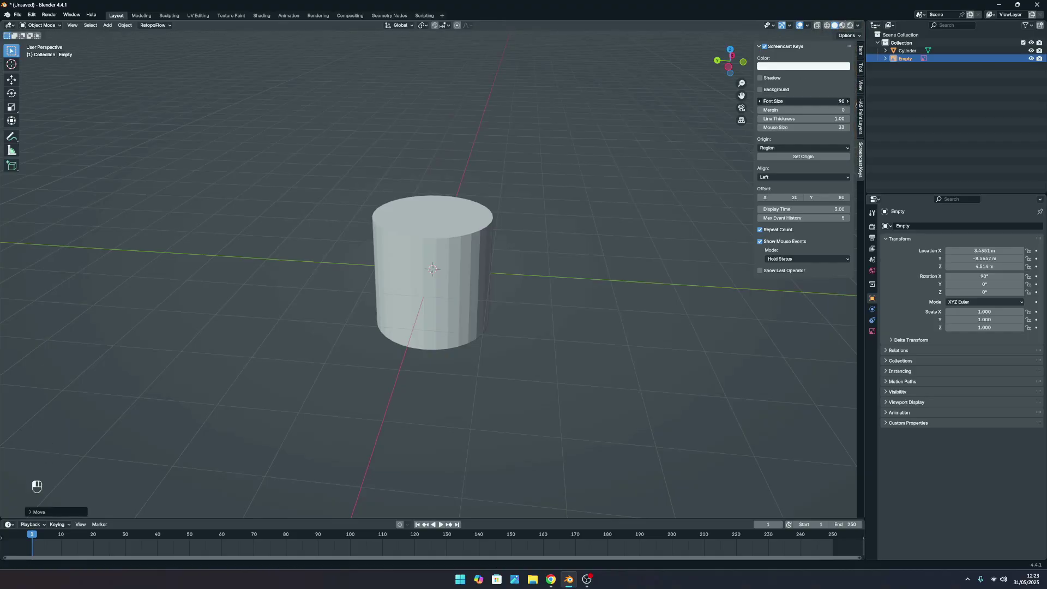
left_click_drag(844, 101, 839, 102)
left_click(838, 101)
type("100")
key("Return")
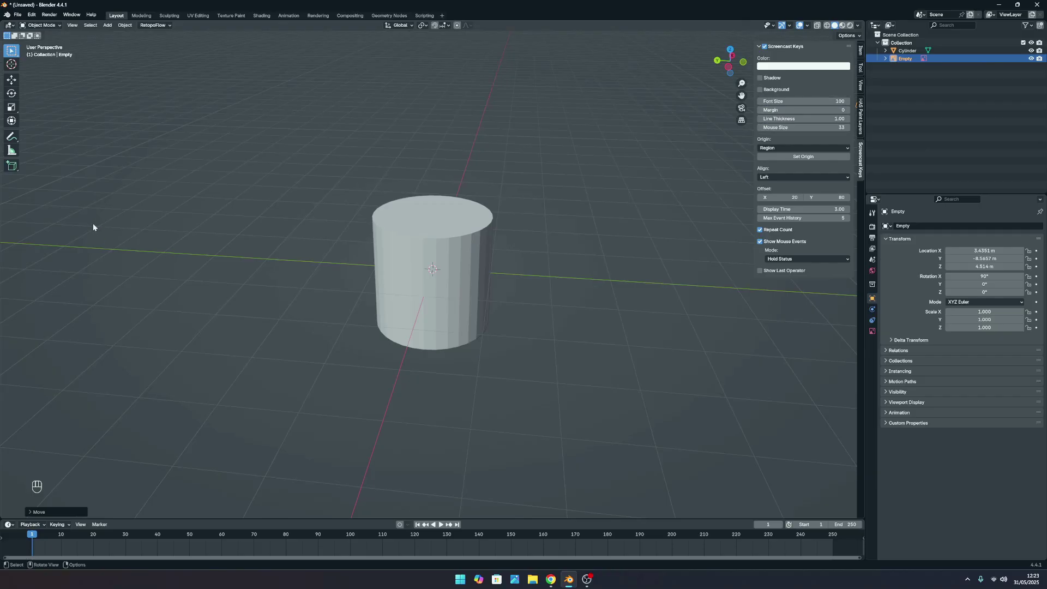
Check the barrel reference image's offset from the cylinder in front and perspective views, and undo its last move.
key("KP_1")
key("KP_1")
scroll(436, 322, "down", 2)
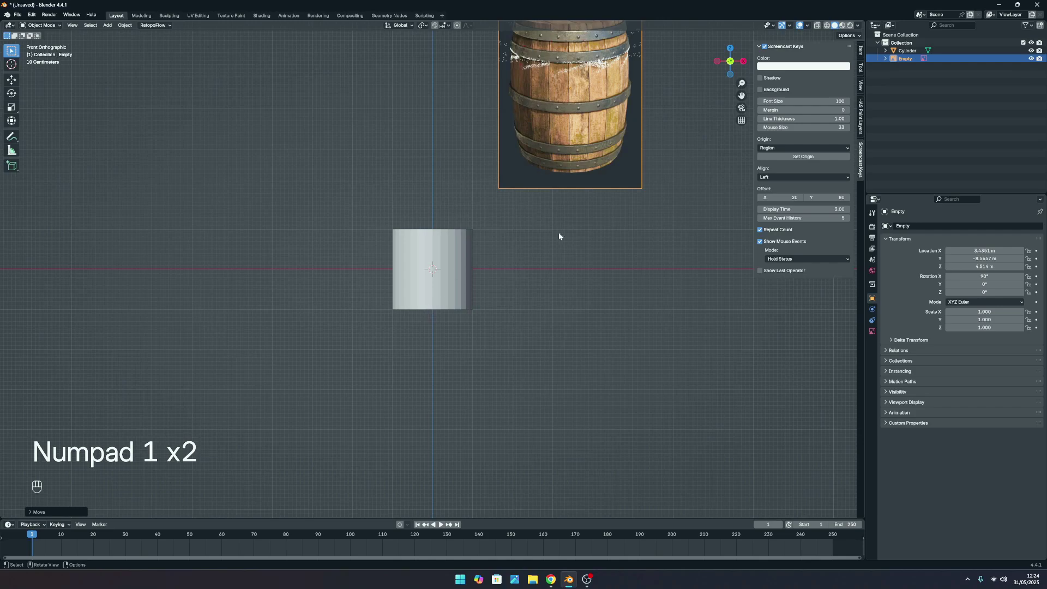
scroll(560, 234, "up", 2)
middle_click_drag(530, 158, 516, 173)
key("KP_1")
scroll(521, 172, "down", 3)
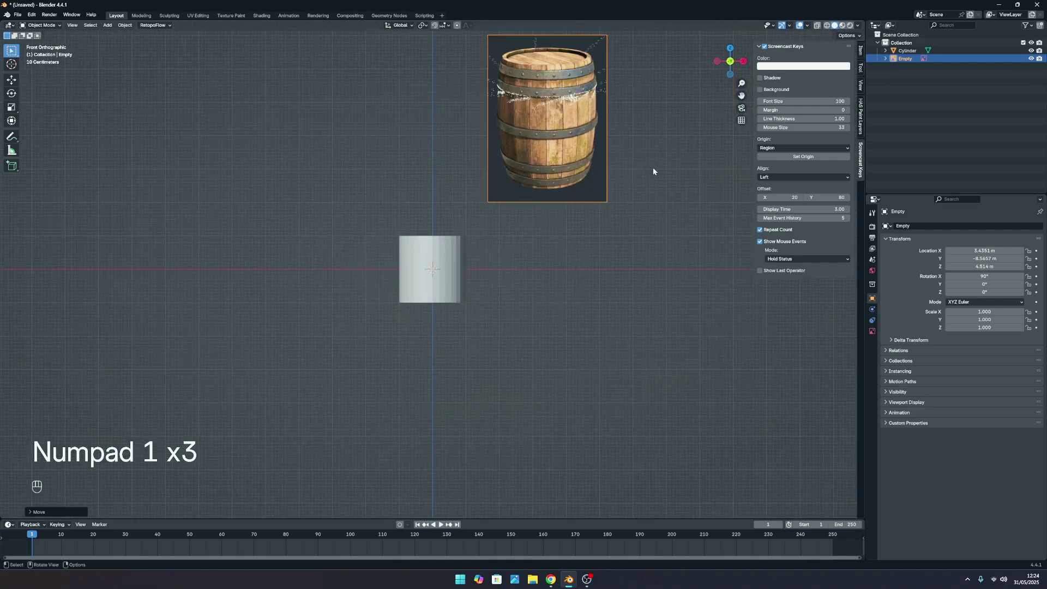
scroll(499, 155, "down", 3)
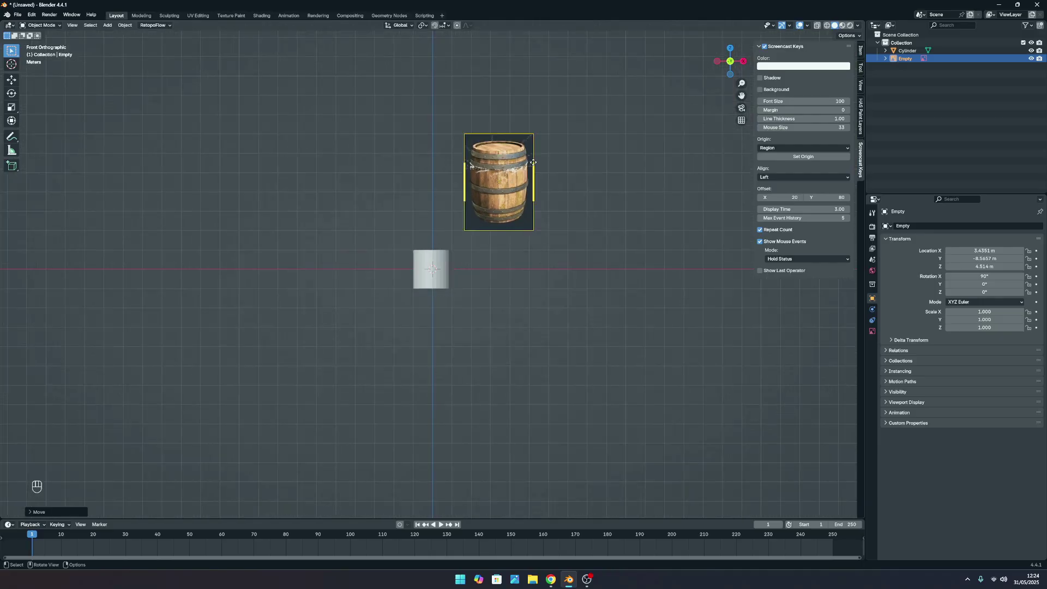
middle_click_drag(476, 154, 498, 195)
scroll(404, 262, "down", 2)
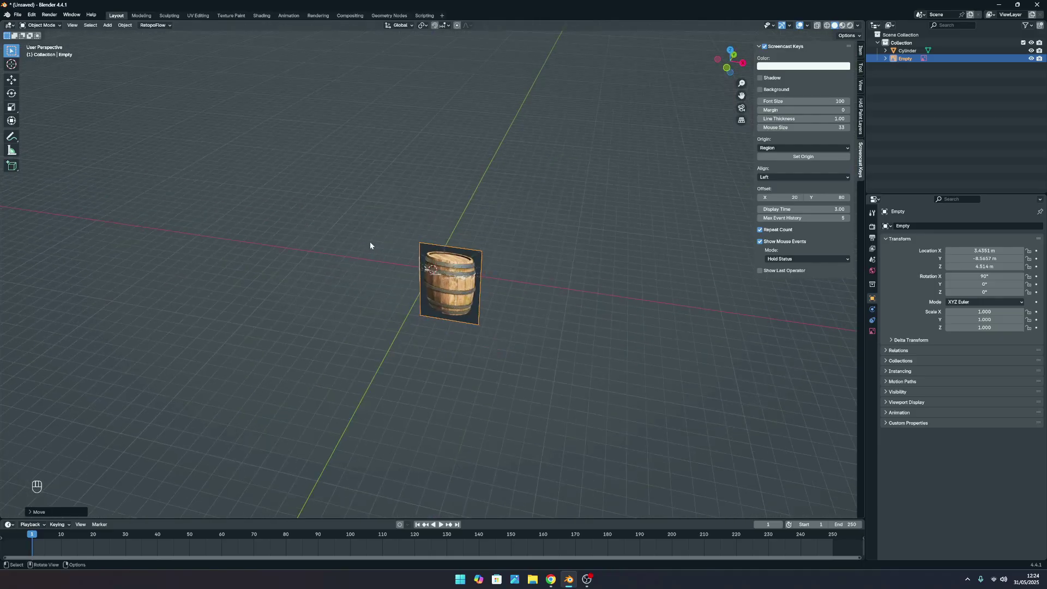
middle_click_drag(370, 243, 587, 236)
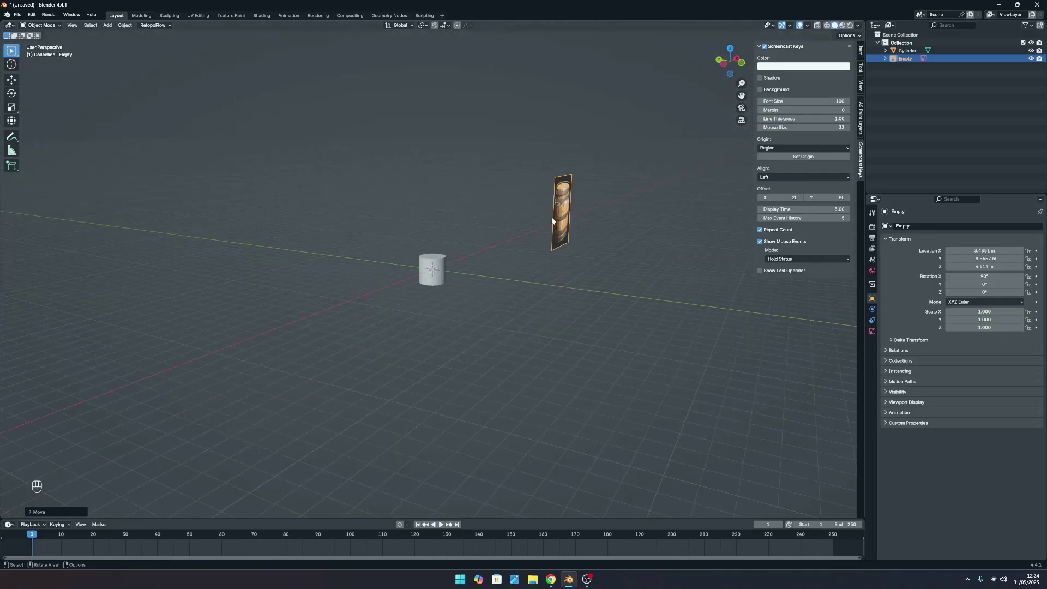
scroll(553, 215, "up", 2)
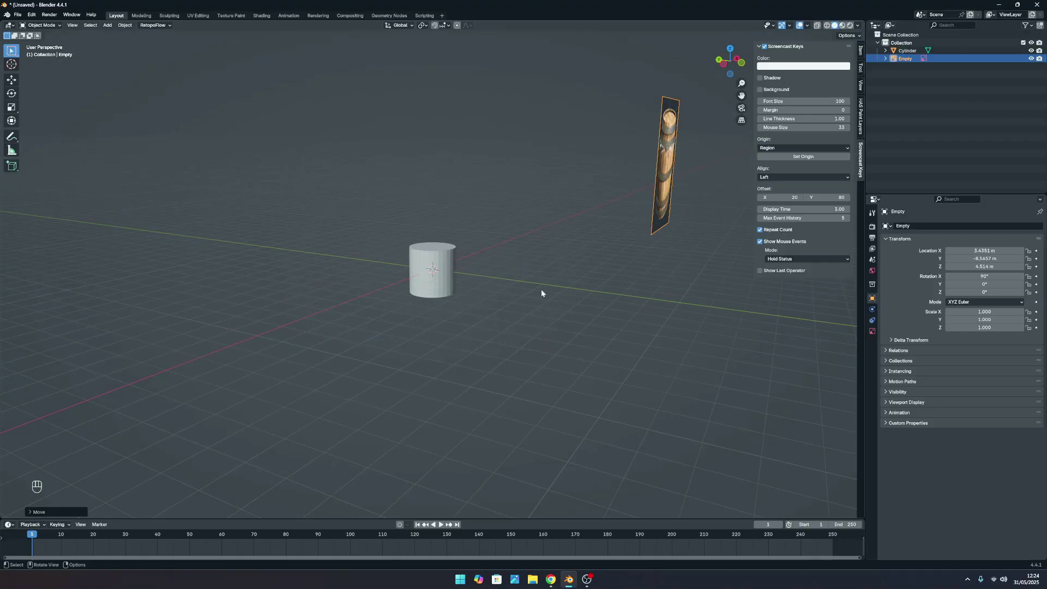
key("ctrl+z")
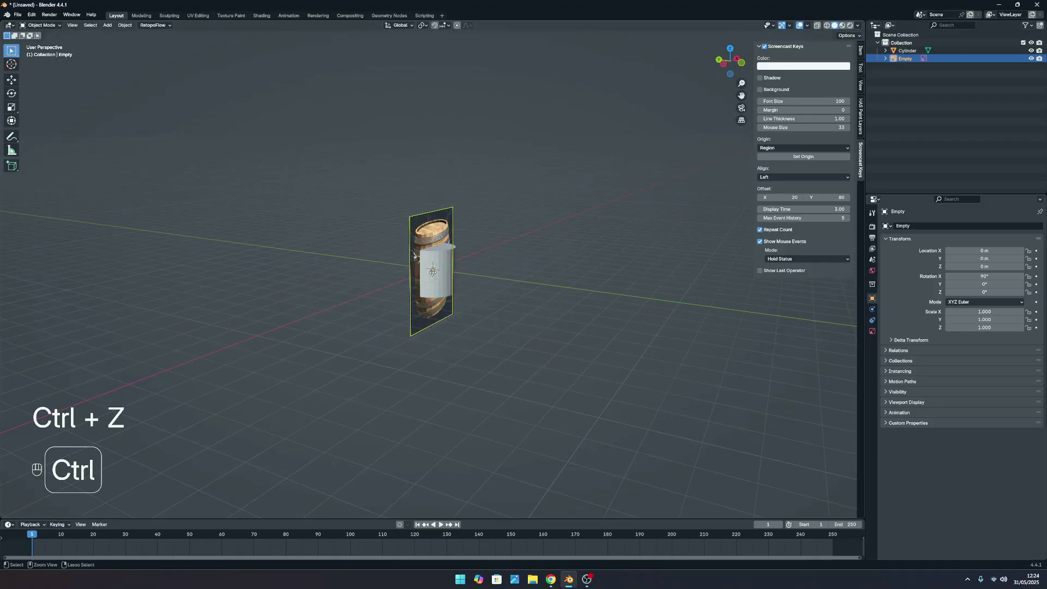
Undo the recent edits back to before the cylinder was added, leaving only the barrel reference image.
scroll(295, 316, "up", 5)
middle_click_drag(508, 284, 455, 273)
scroll(566, 280, "down", 3)
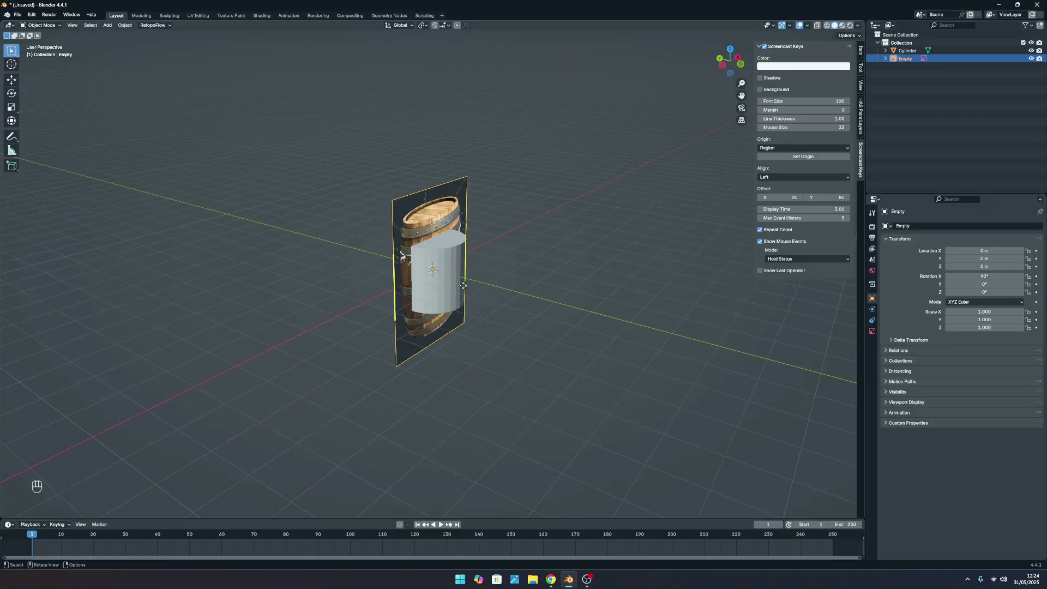
key("ctrl+z")
key("ctrl+z")
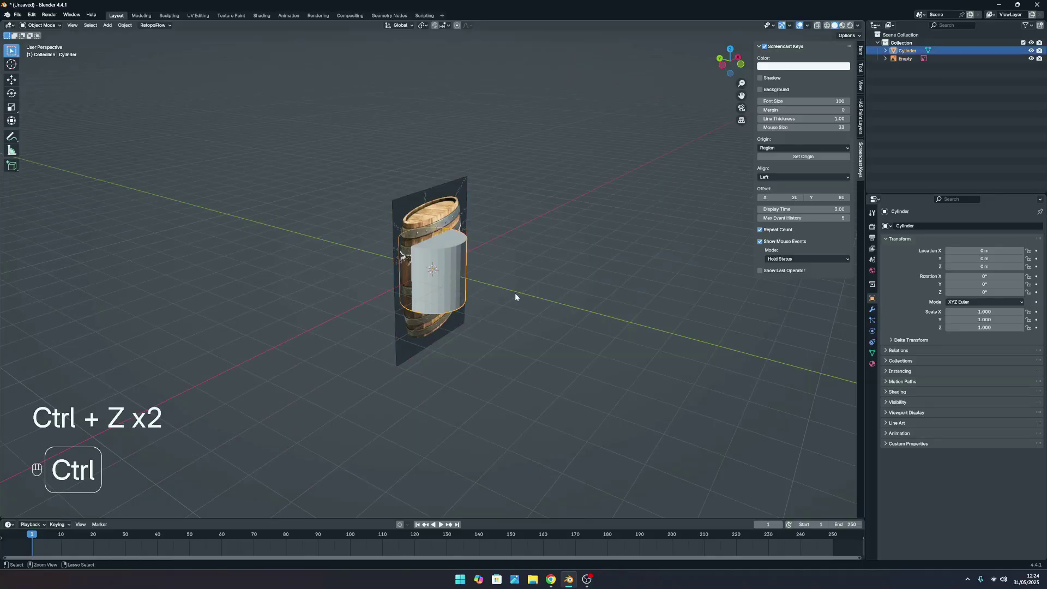
key("ctrl+z")
scroll(515, 294, "down", 2)
middle_click_drag(481, 290, 246, 439)
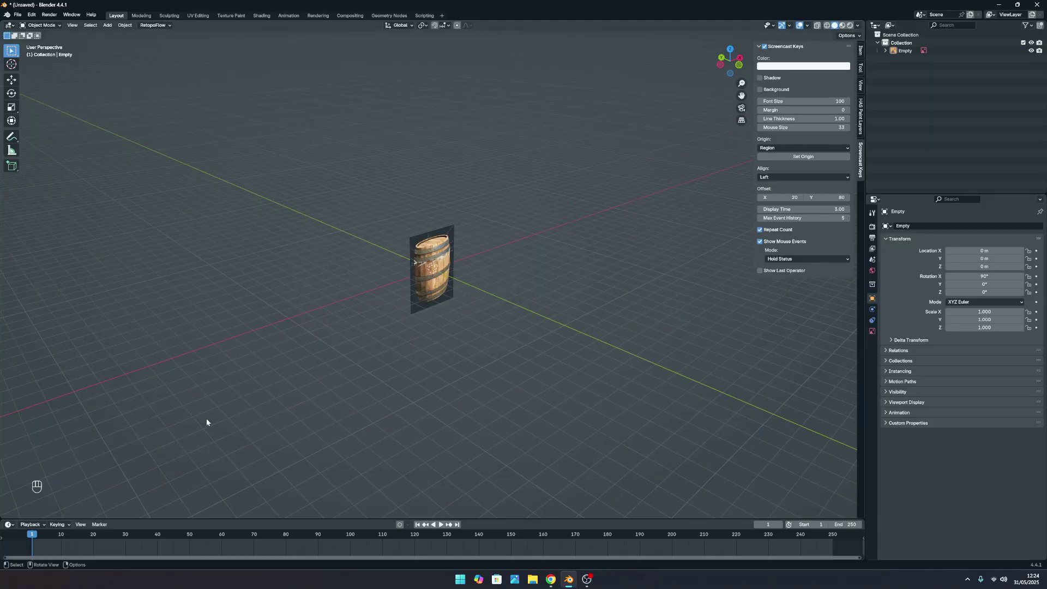
Examine the barrel reference image from several angles and distances, and select it.
scroll(327, 246, "up", 2)
middle_click_drag(294, 260, 525, 271)
scroll(385, 277, "up", 4)
middle_click_drag(385, 277, 495, 266)
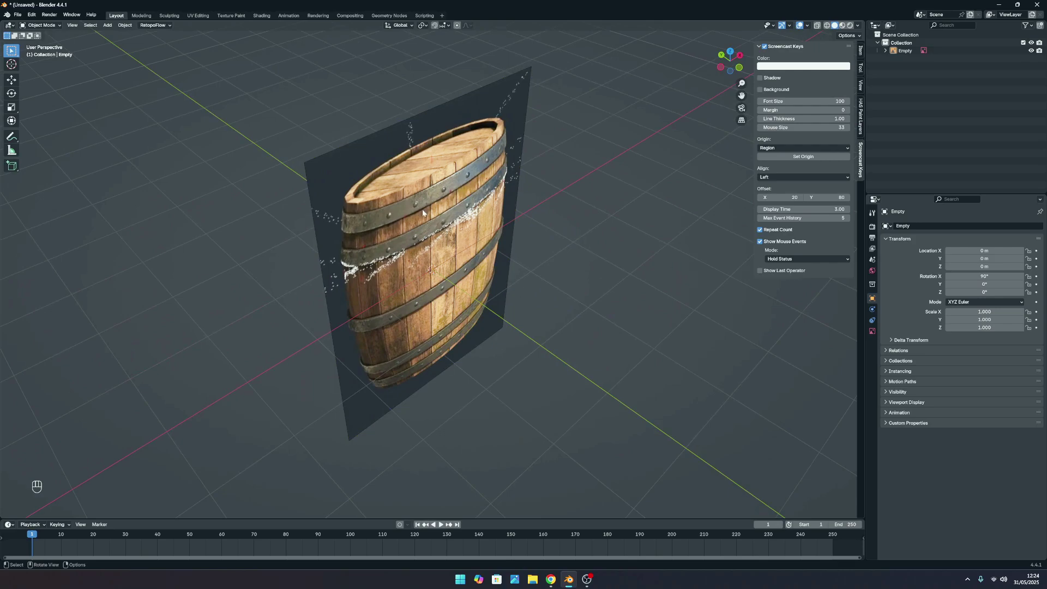
scroll(422, 210, "down", 3)
middle_click_drag(390, 248, 410, 260)
left_click(438, 248)
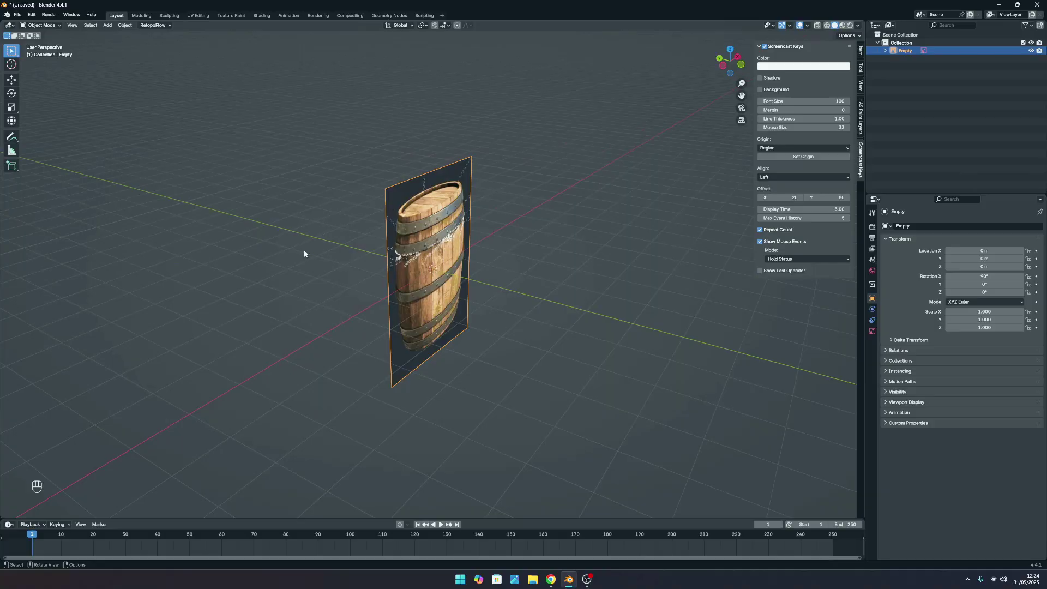
Open the Preferences, check the Input settings, and show Memory & Limits in the System settings.
left_click(17, 14)
mouse_move(32, 16)
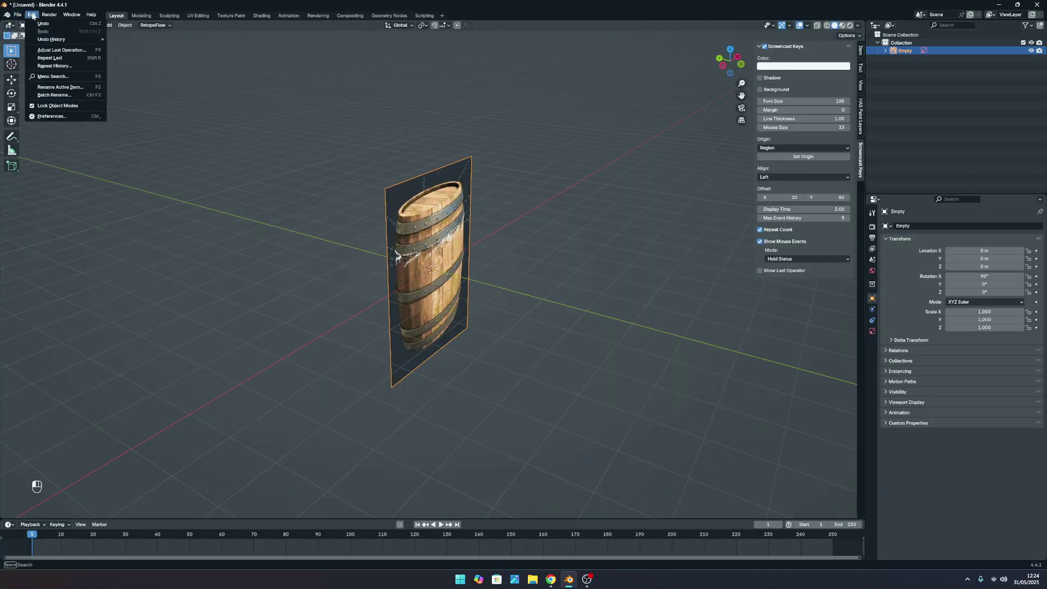
left_click(61, 116)
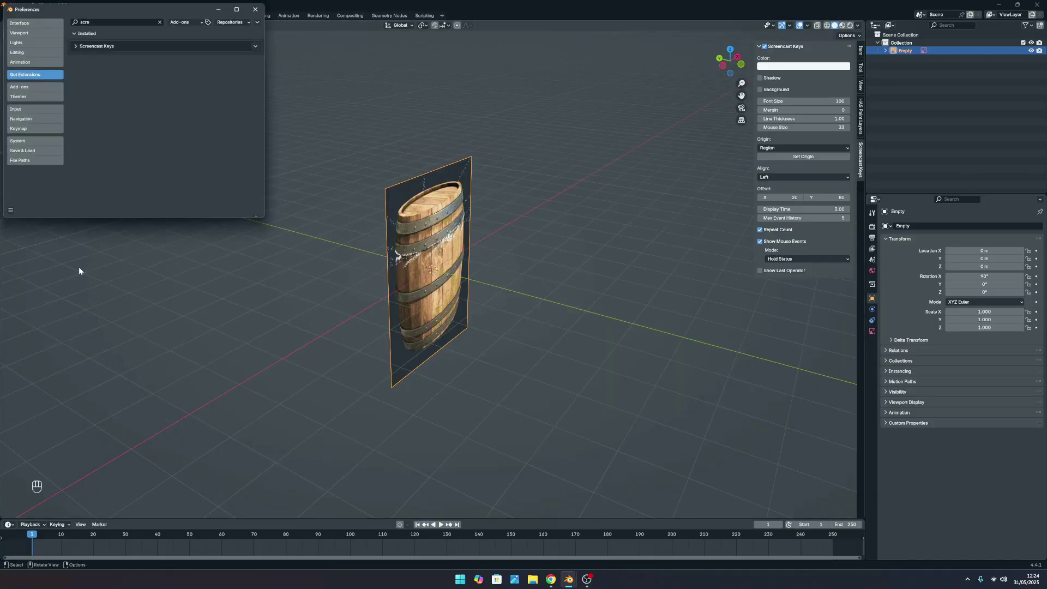
left_click_drag(132, 11, 271, 98)
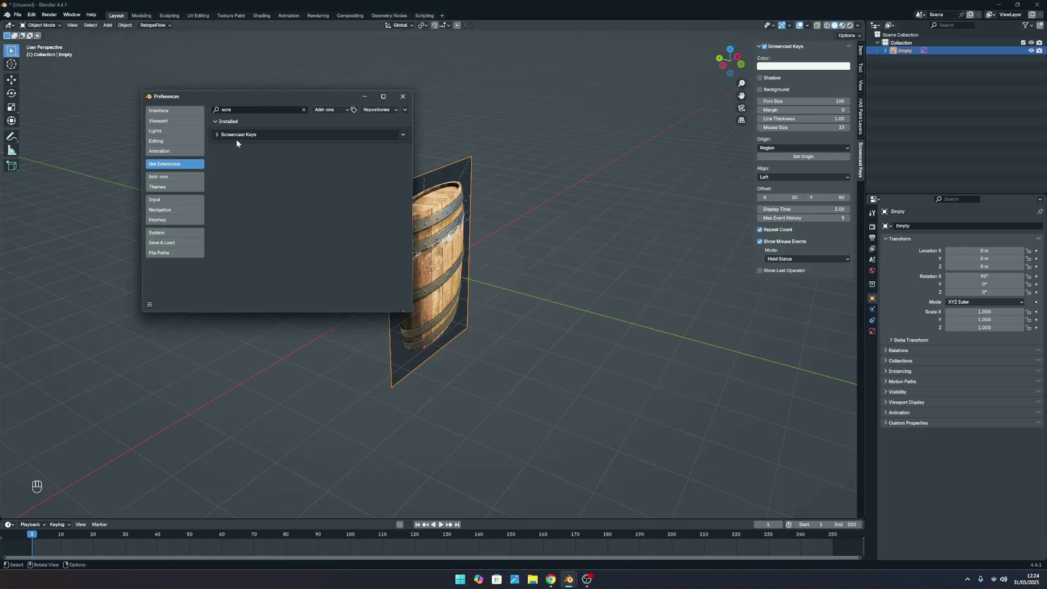
left_click(179, 201)
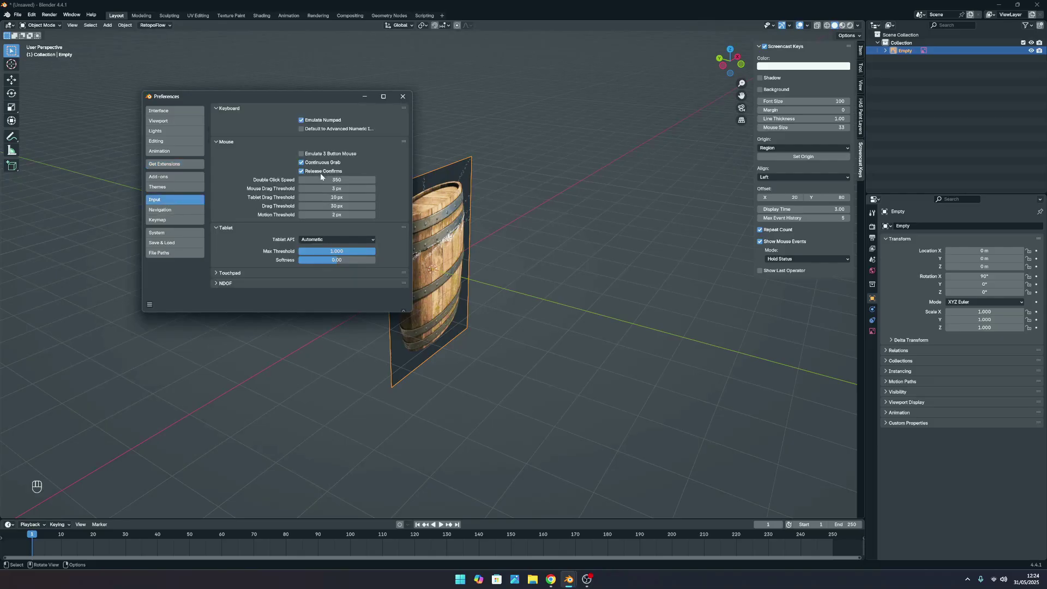
left_click(173, 233)
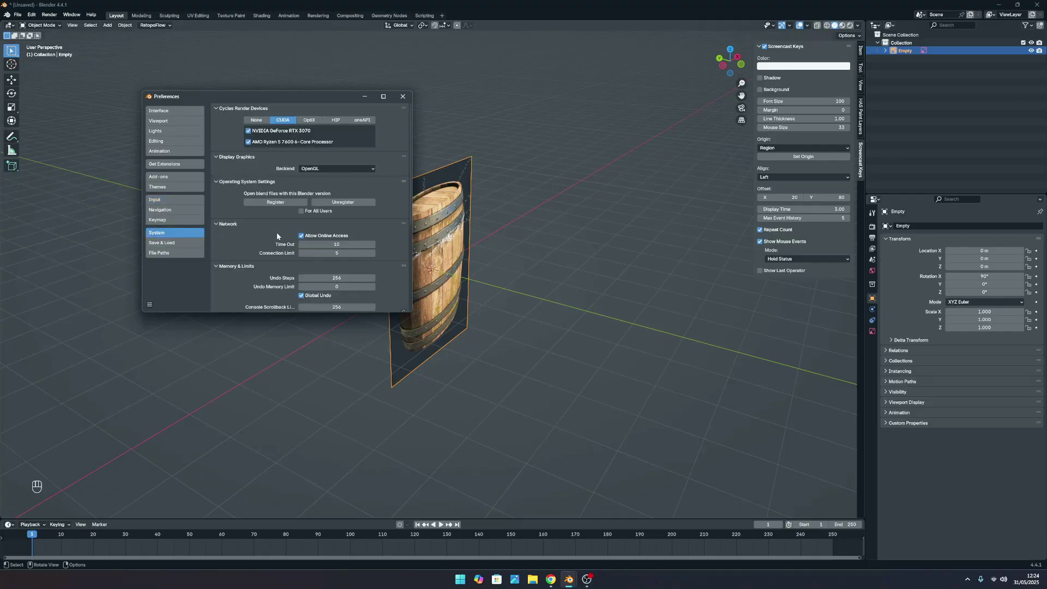
scroll(277, 272, "down", 1)
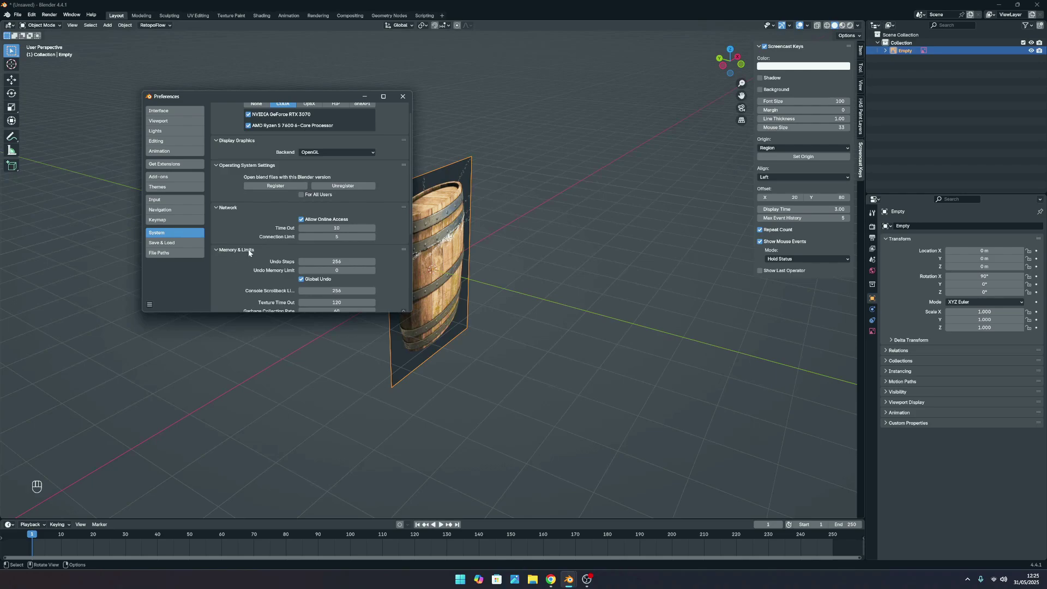
Set Undo Steps in the Memory & Limits preferences to 32.
left_click(337, 263)
left_click(283, 263)
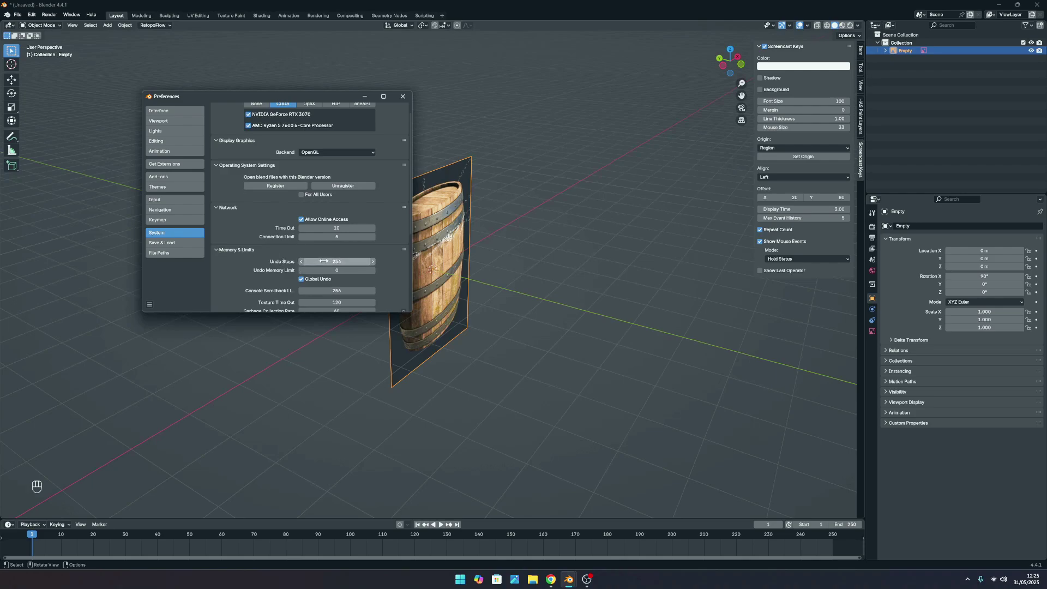
left_click(322, 262)
left_click(294, 262)
left_click(353, 261)
type("32")
key("Return")
left_click(342, 264)
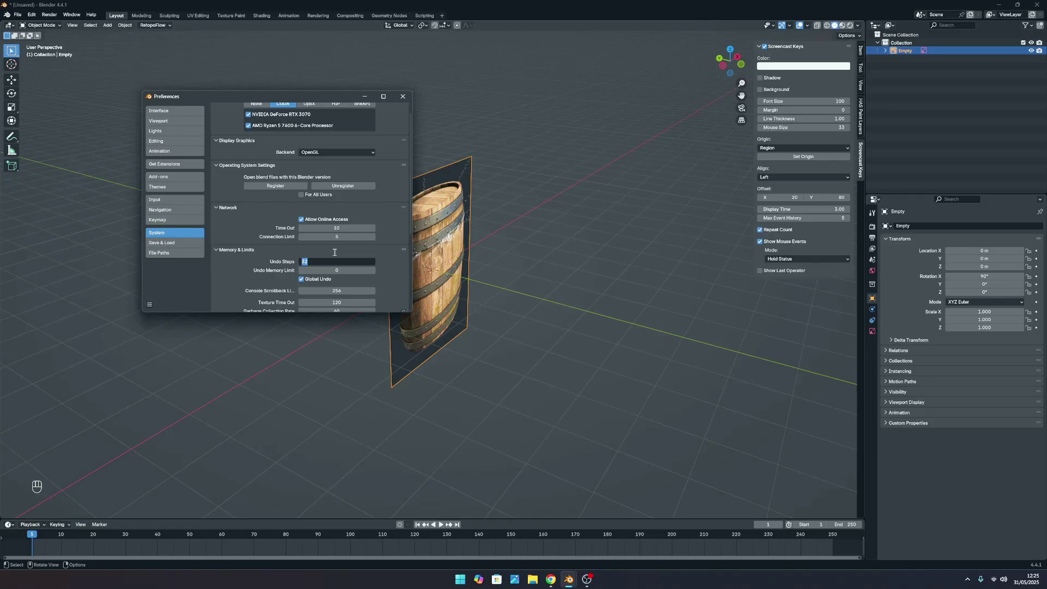
left_click(335, 252)
Set Undo Steps in the Memory & Limits preferences to 100.
double_click(338, 260)
type("100")
key("Return")
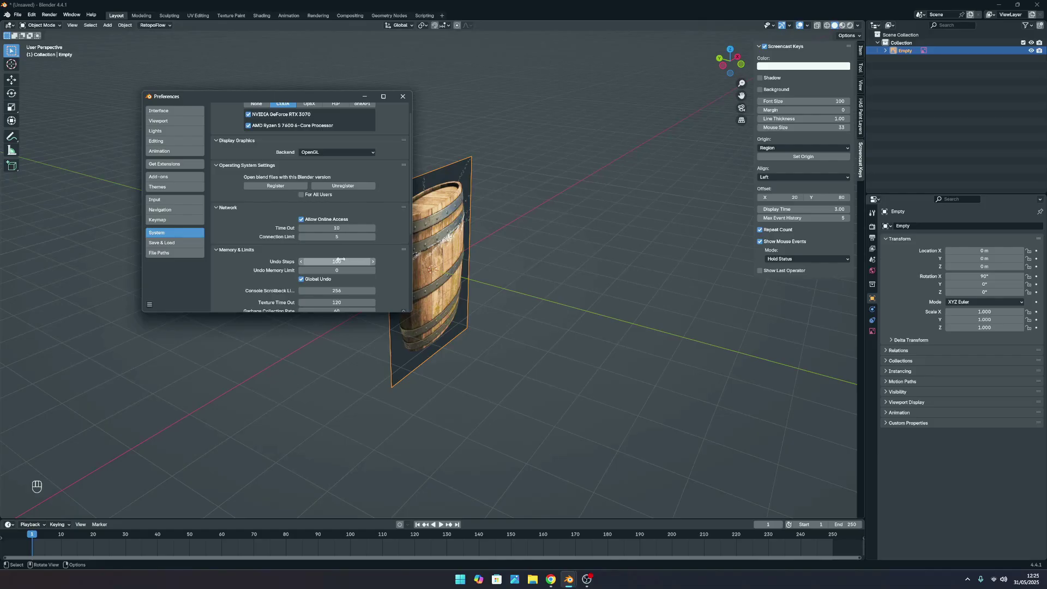
Set Undo Steps in the Memory & Limits preferences to 256 and close the Preferences.
double_click(342, 260)
type("25")
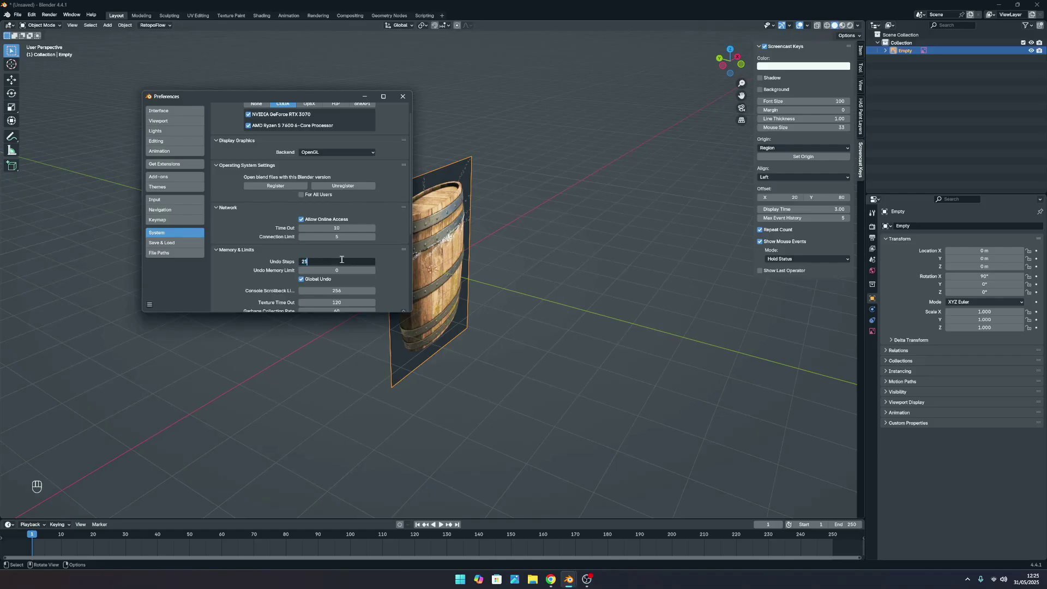
type("6")
key("Return")
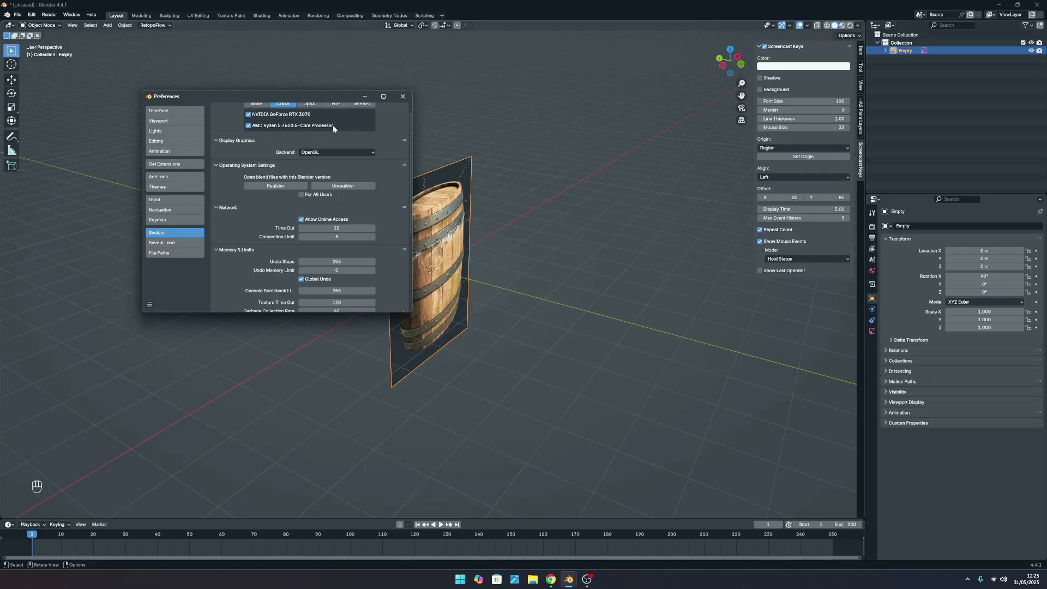
left_click(402, 96)
Delete the barrel reference image from the scene.
scroll(541, 218, "down", 3)
middle_click_drag(541, 218, 530, 292)
scroll(500, 286, "up", 5)
scroll(452, 244, "down", 5)
left_click(530, 292)
scroll(531, 292, "up", 5)
scroll(413, 268, "down", 5)
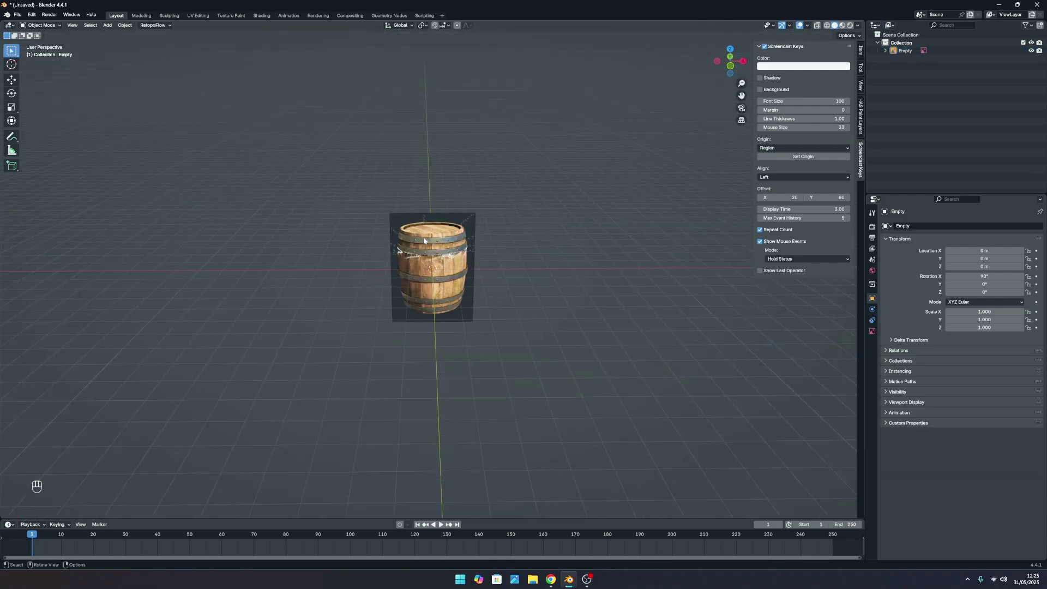
left_click(424, 240)
key("Delete")
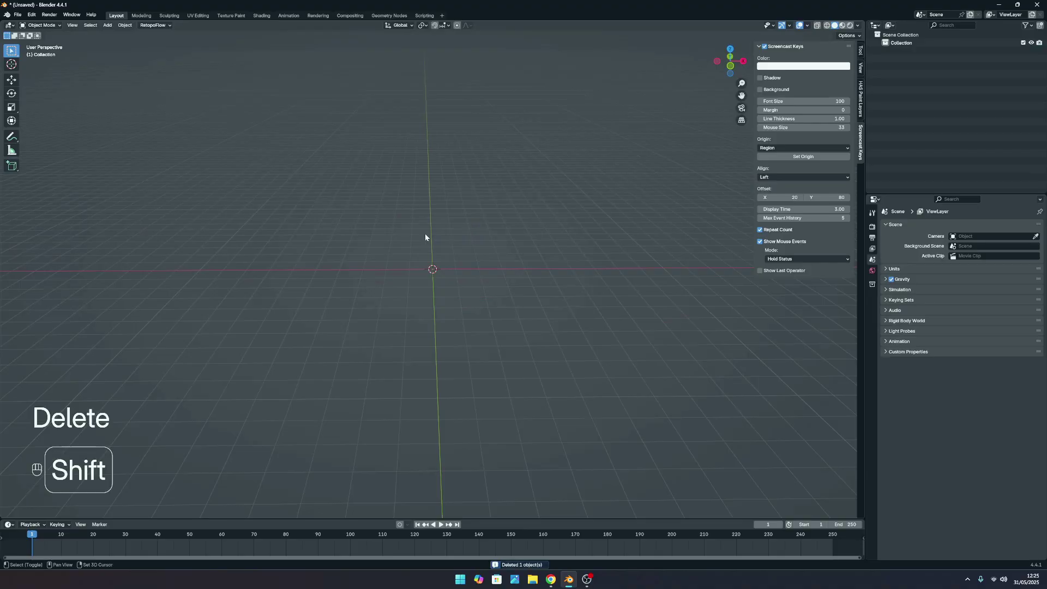
Try adding the barrel picture from the Desktop as a reference image in the perspective view, and undo it.
key("shift+a")
mouse_move(382, 320)
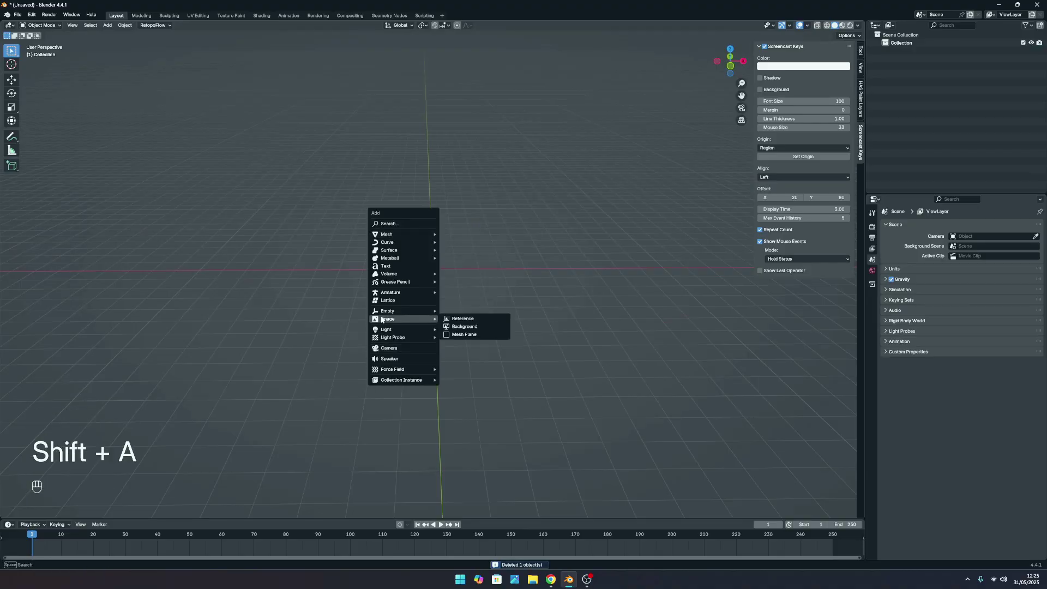
left_click(479, 320)
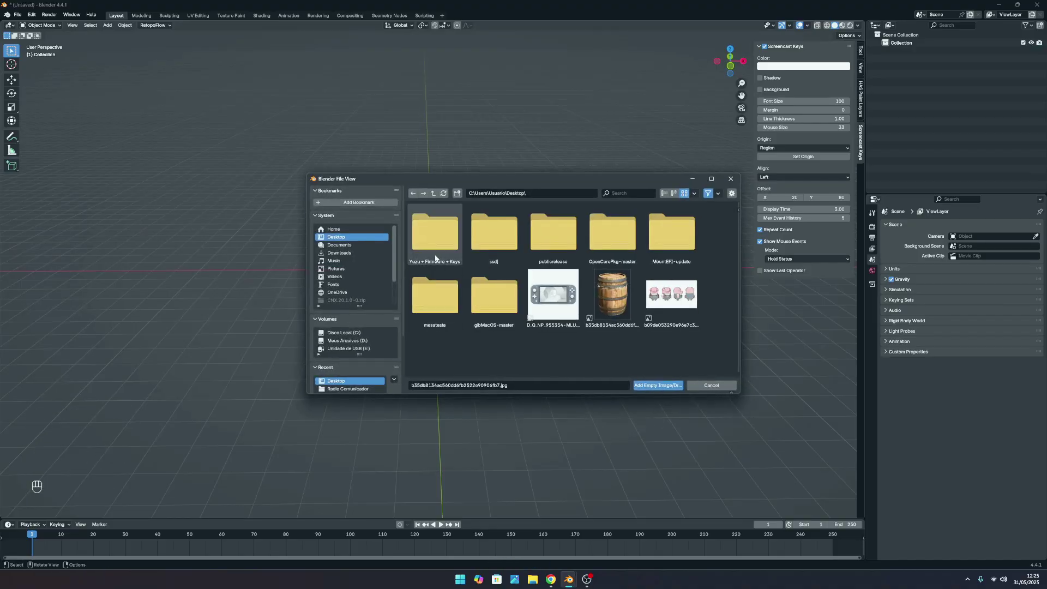
double_click(596, 303)
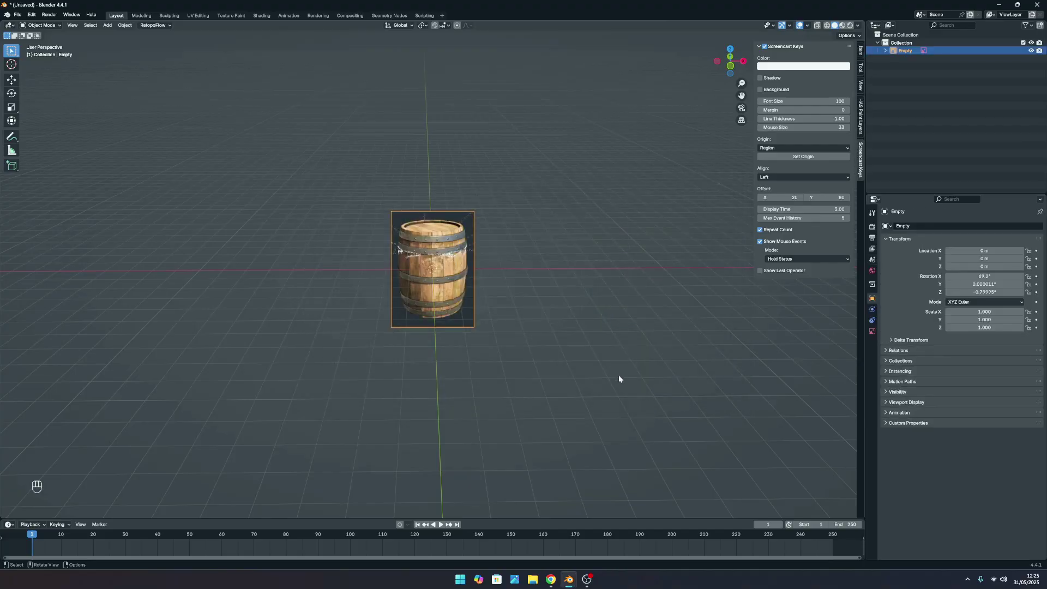
mouse_move(459, 238)
middle_mouse_down()
mouse_move(494, 261)
mouse_move(420, 256)
mouse_move(448, 243)
middle_mouse_up()
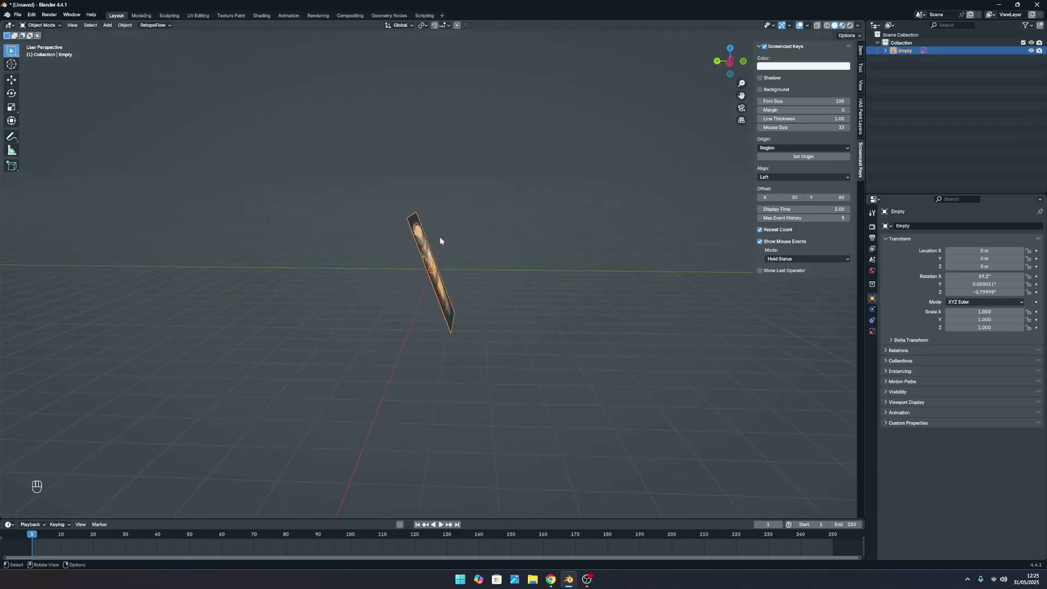
key("ctrl+z")
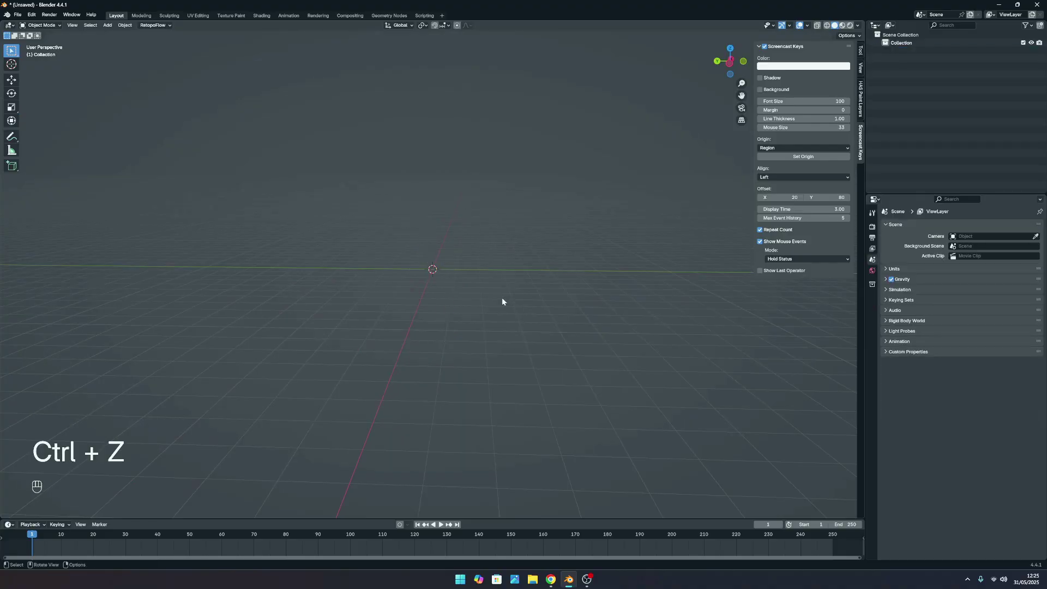
Add the barrel picture from the Desktop as a reference image in the front orthographic view.
key("KP_1")
key("shift+a")
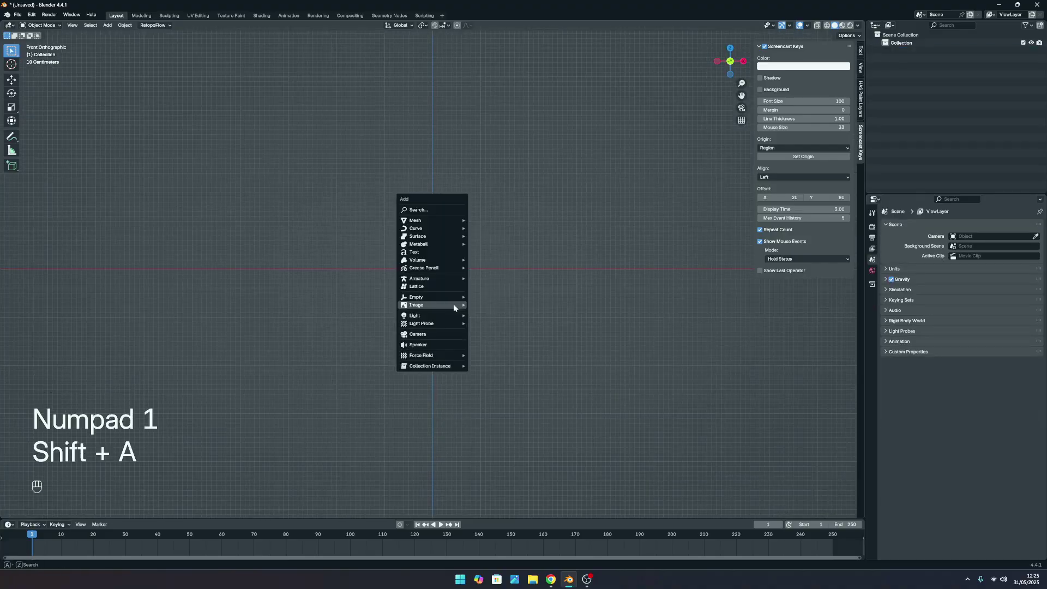
mouse_move(454, 307)
left_click(516, 304)
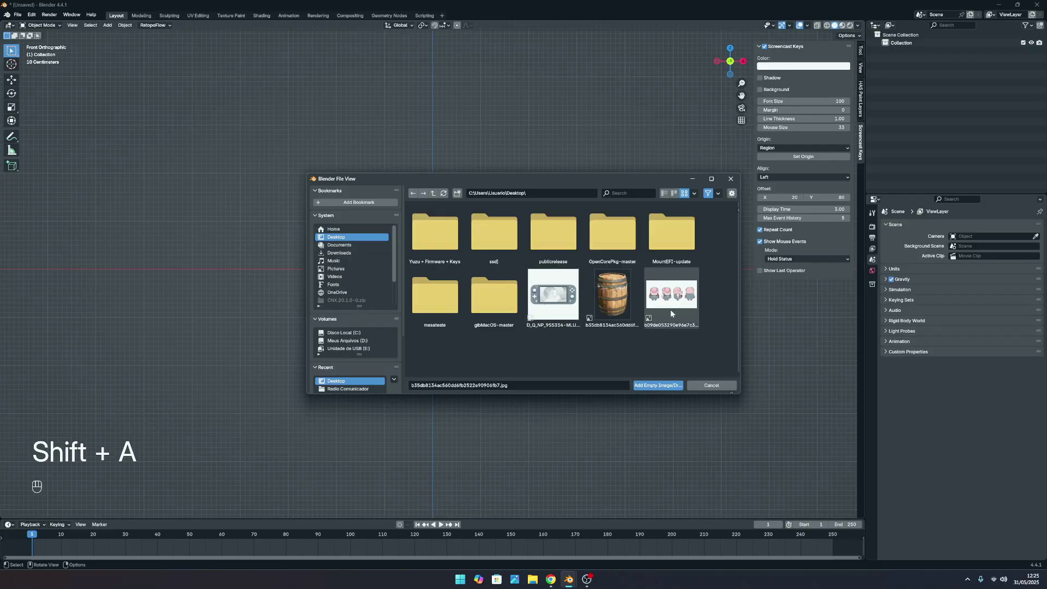
double_click(613, 298)
scroll(620, 308, "down", 5)
middle_click_drag(621, 307, 491, 315)
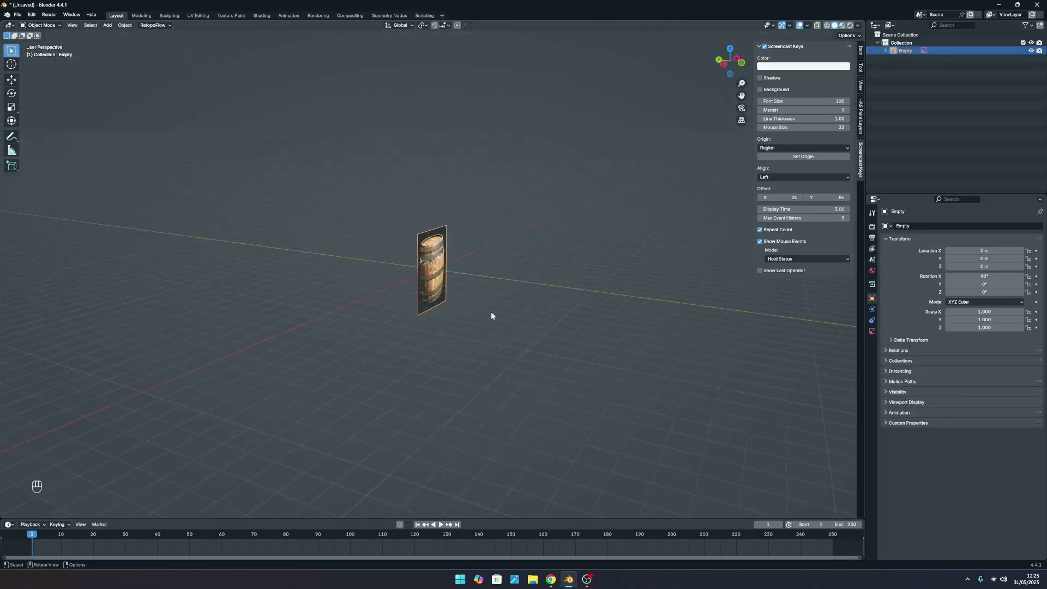
Try moving the barrel reference image freely in the perspective view, and cancel the move.
scroll(492, 314, "up", 6)
left_click(529, 267)
scroll(529, 267, "down", 5)
middle_click_drag(529, 267, 493, 300)
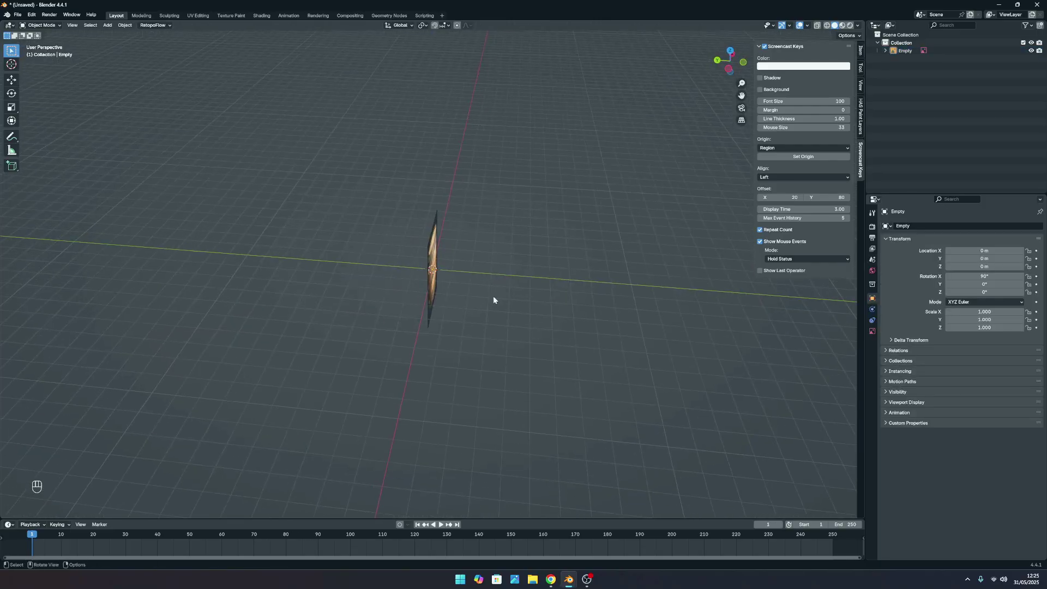
left_click(434, 270)
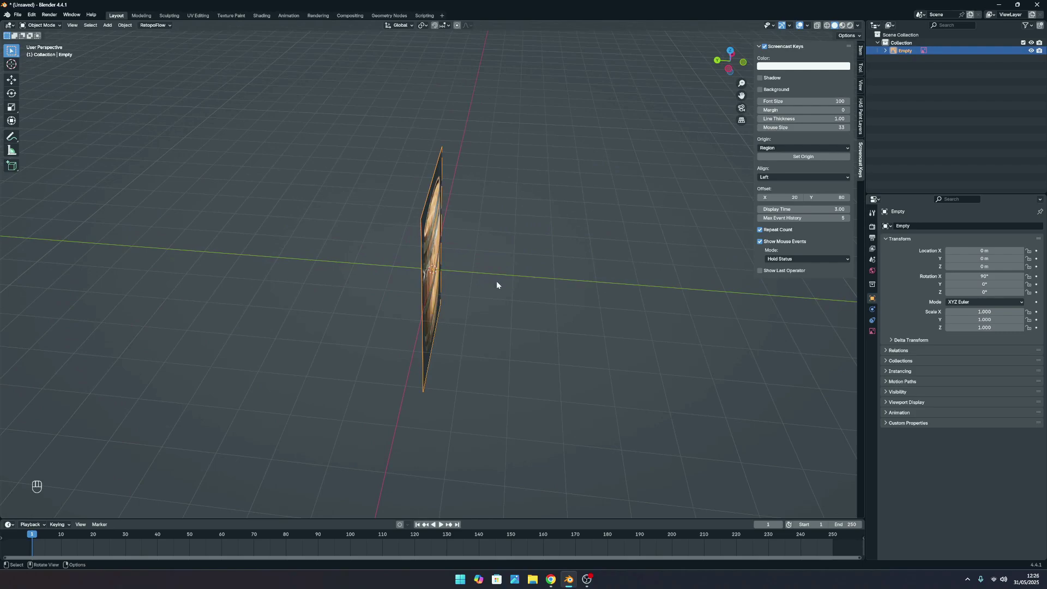
key("g")
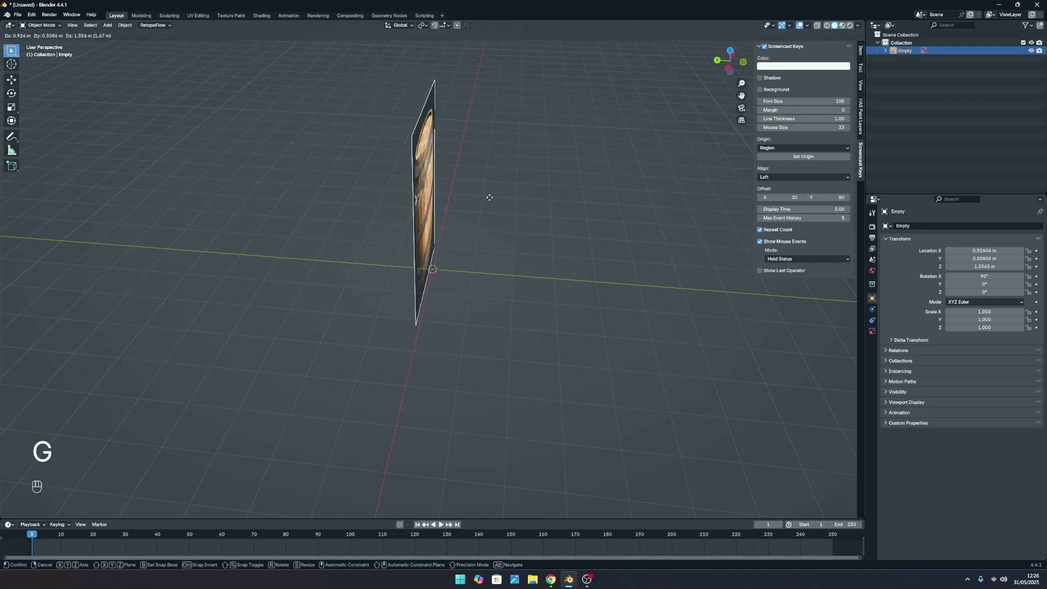
right_click(498, 221)
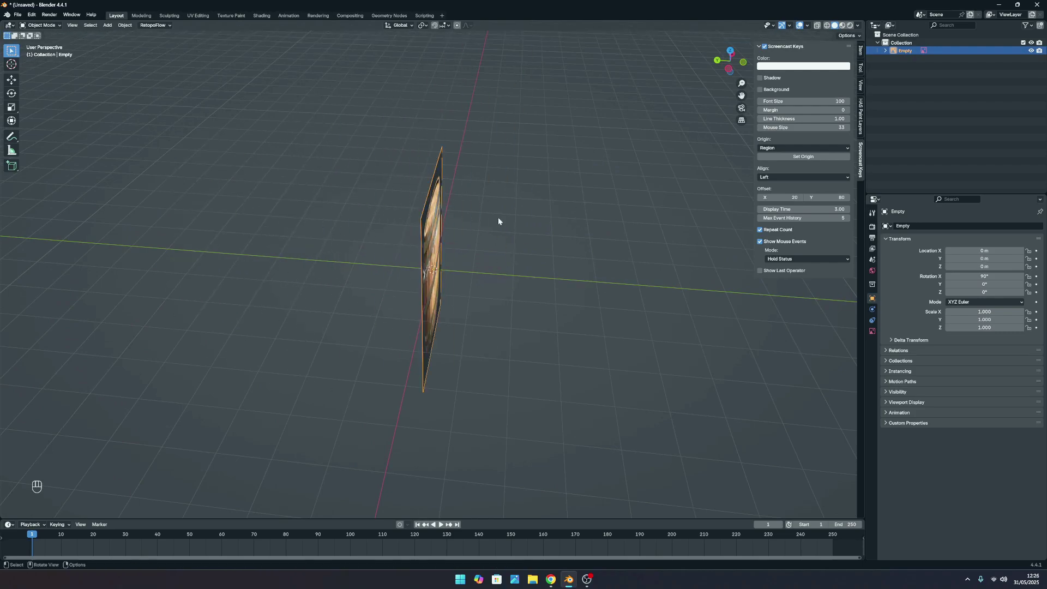
Move the barrel reference image freely with the Move tool to about X 0.50 m, Y -0.35 m, Z 0.42 m.
left_click(10, 80)
middle_click_drag(383, 217, 341, 202)
left_click_drag(431, 271, 431, 267)
left_click_drag(428, 262, 450, 250)
middle_click_drag(497, 213, 544, 208)
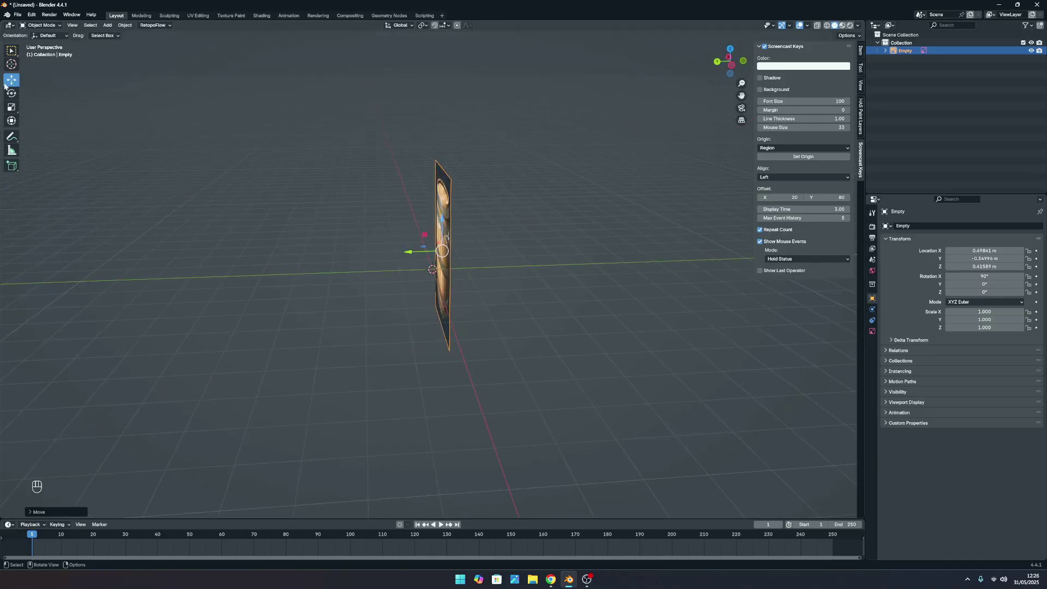
Try another free move of the barrel reference image, cancel it, and undo the earlier Move tool changes.
scroll(437, 358, "up", 2)
key("g")
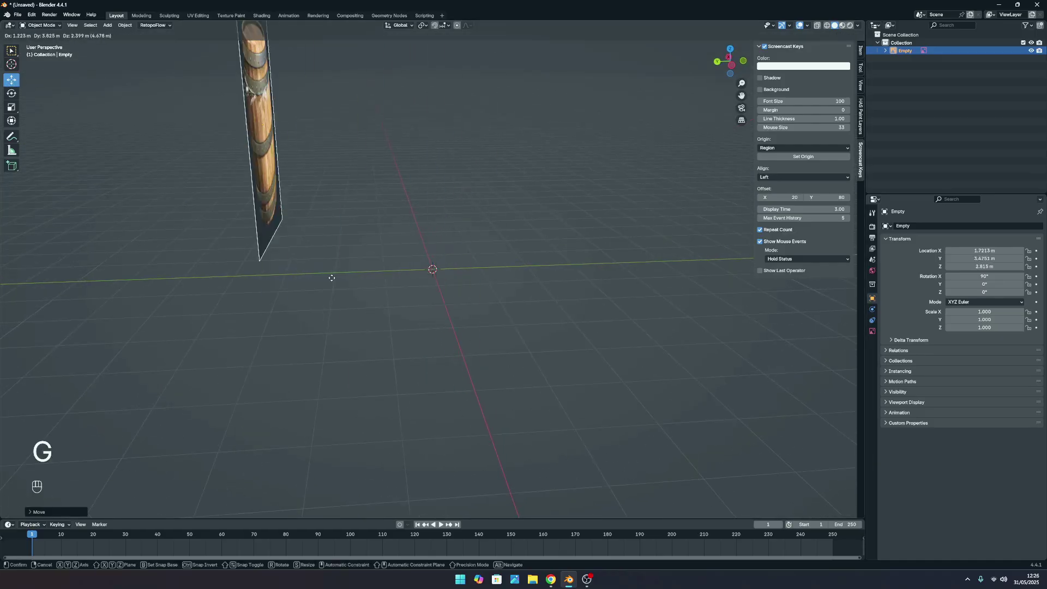
right_click(332, 276)
key("ctrl+z")
key("ctrl+z")
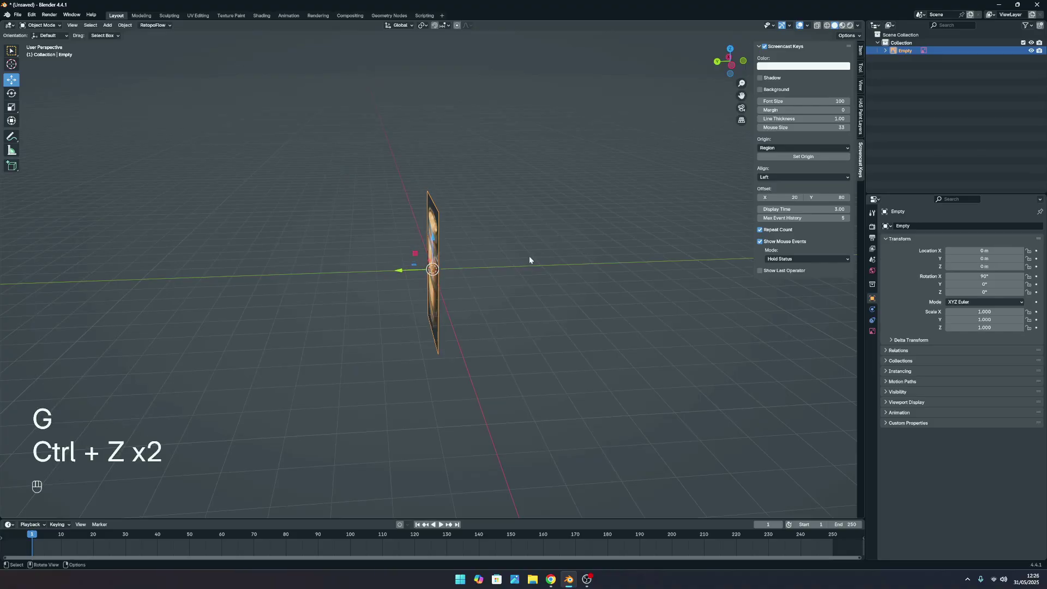
Try moving the barrel reference image along the Y axis to about 4.4 m with the Move tool, and undo it.
middle_click_drag(529, 257, 339, 297)
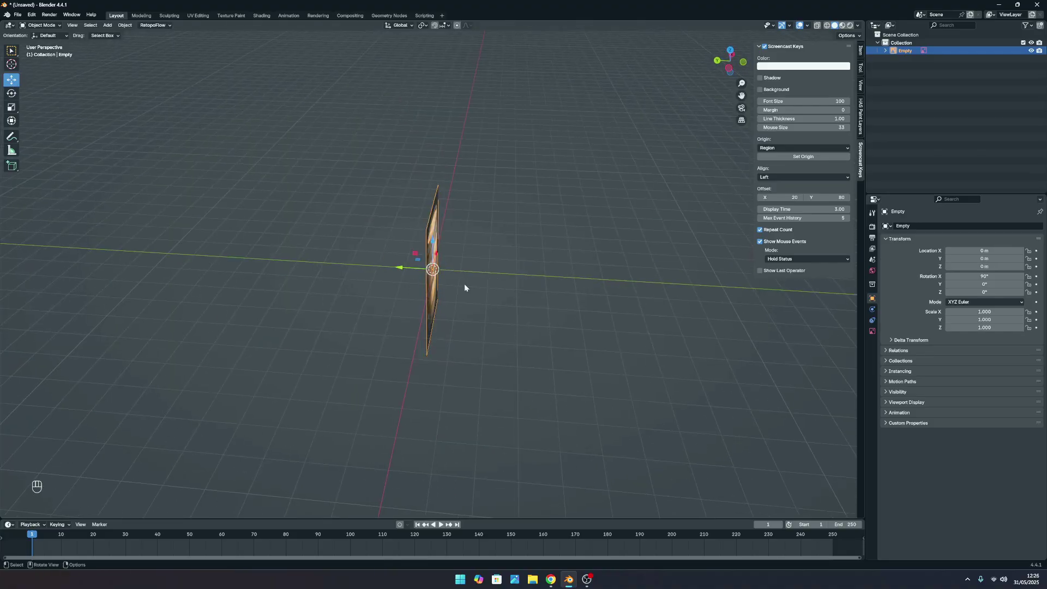
middle_click_drag(464, 288, 395, 269)
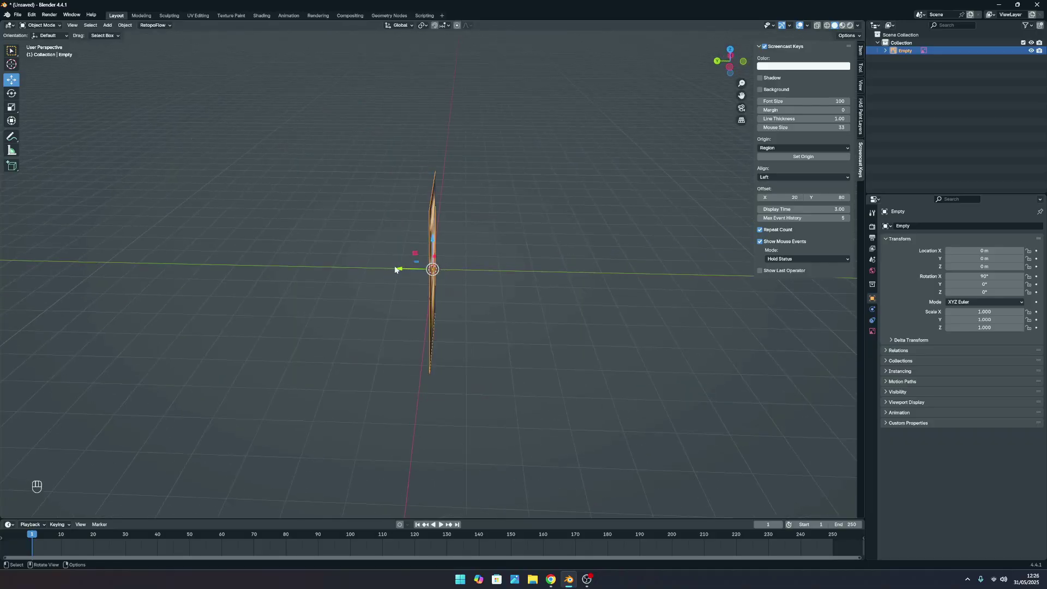
left_click_drag(402, 267, 271, 254)
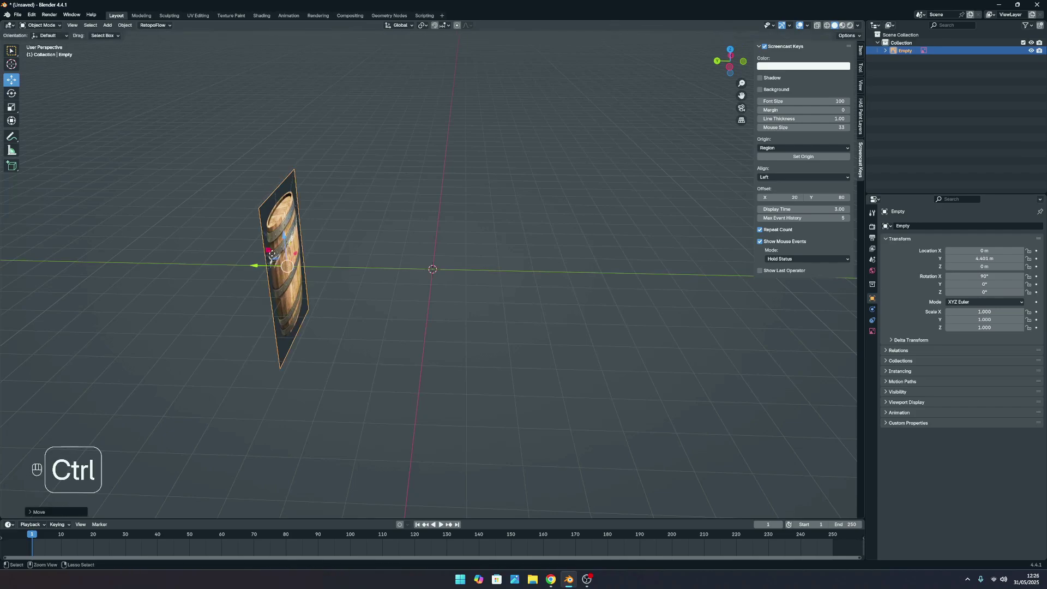
key("ctrl+z")
key("ctrl+z")
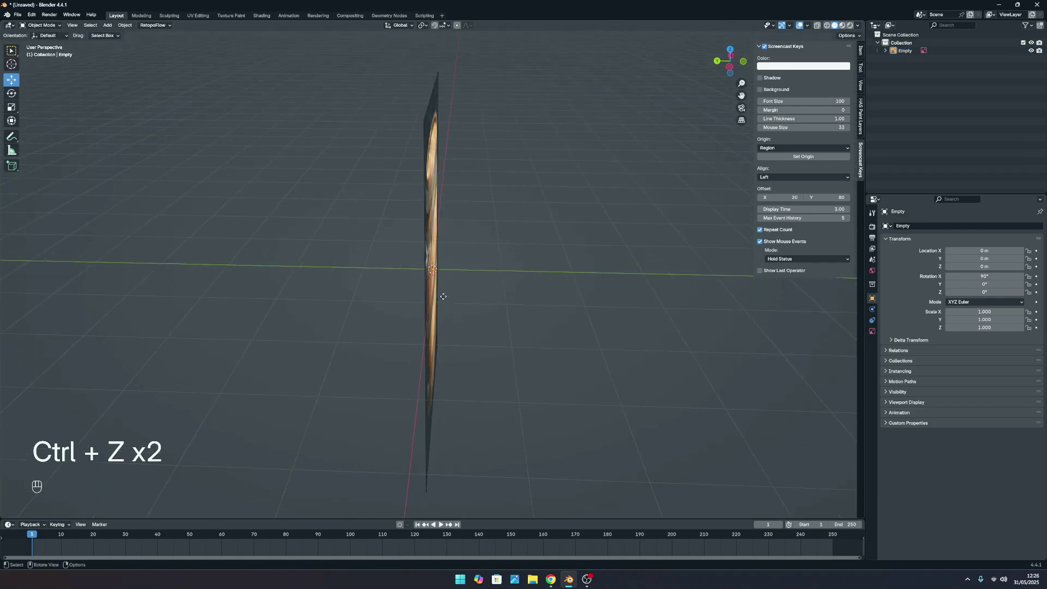
Switch to the Select Box tool and select the barrel reference image again.
left_click(11, 50)
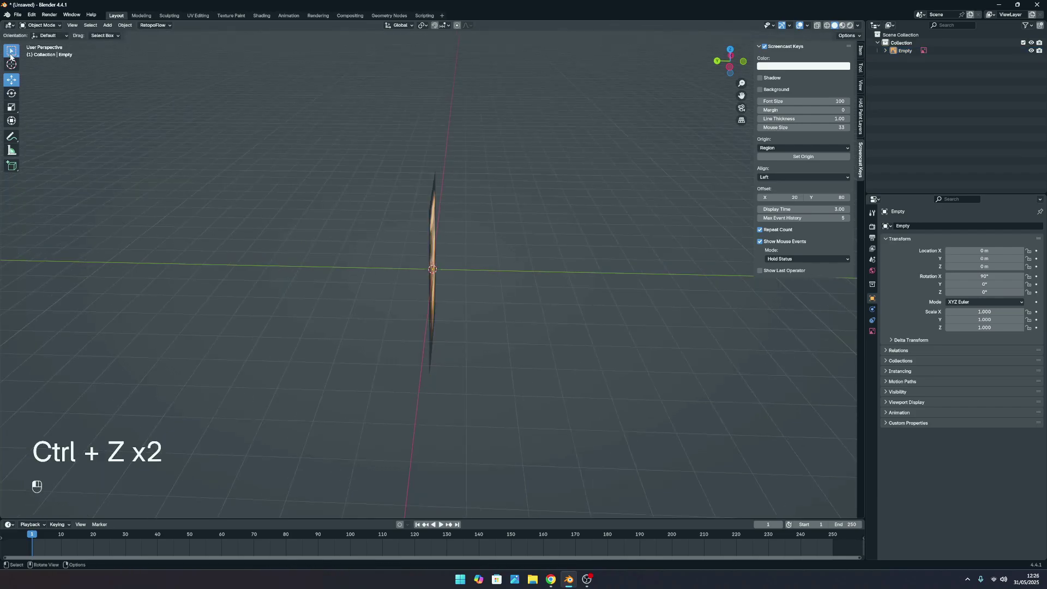
left_click(432, 250)
mouse_move(433, 249)
middle_mouse_down()
mouse_move(381, 248)
mouse_move(423, 253)
middle_mouse_up()
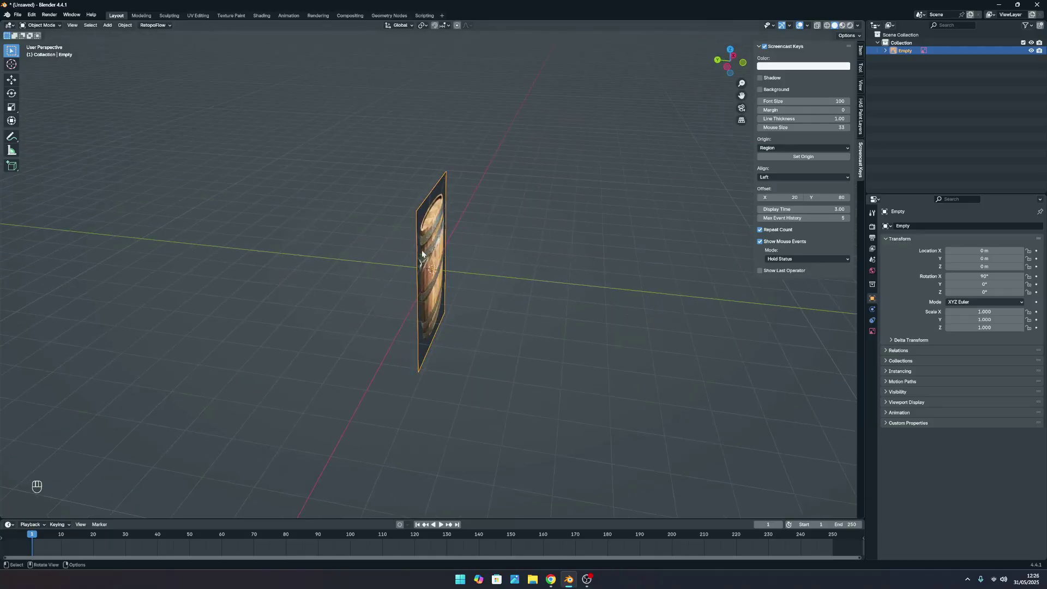
Try moving the barrel reference image freely and then constrained to the Y axis, cancelling each move.
key("g")
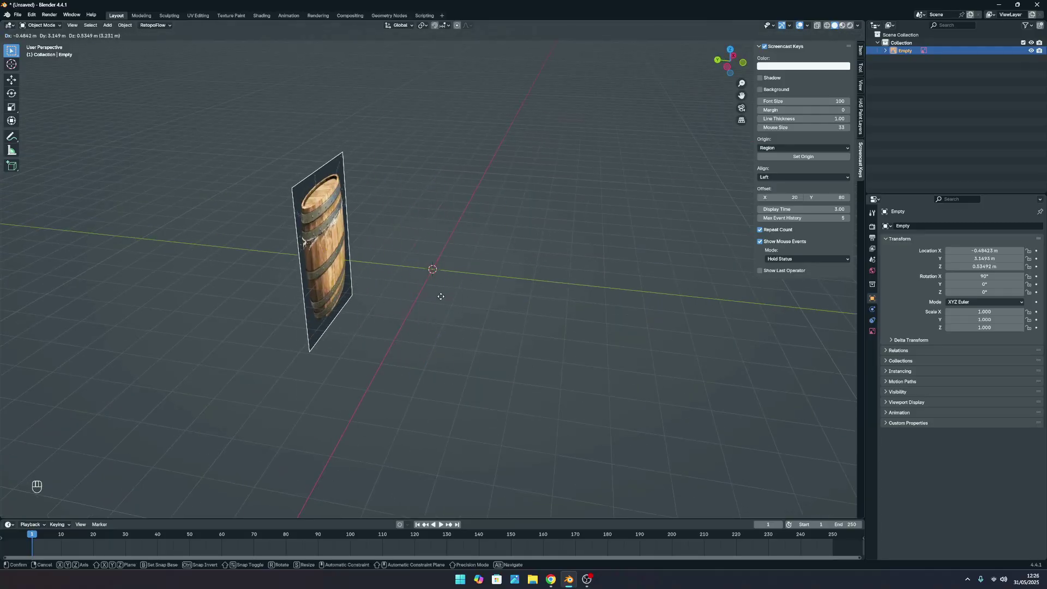
right_click(441, 299)
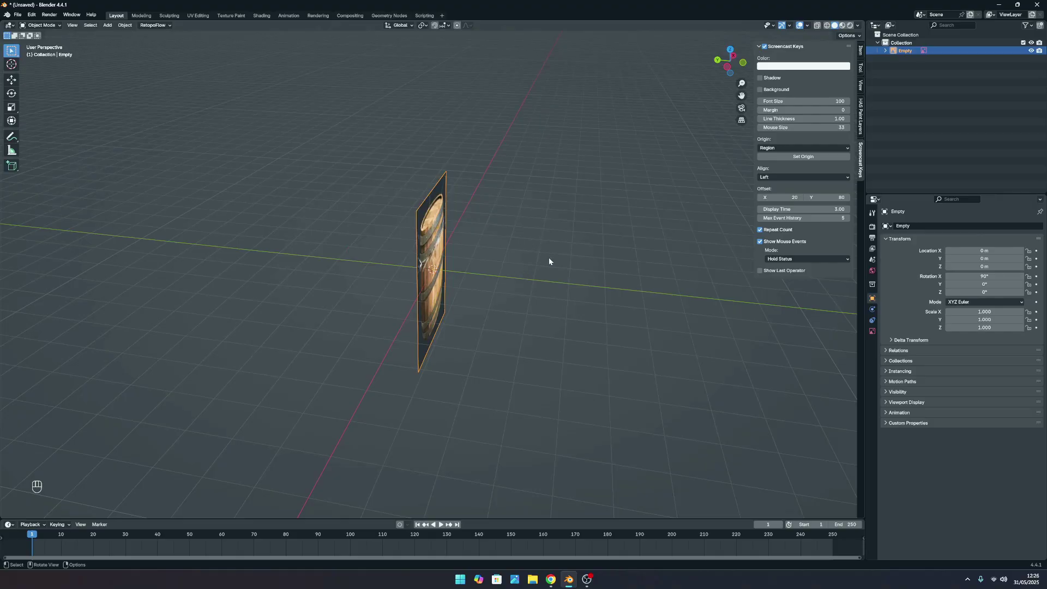
key("y")
scroll(540, 290, "down", 3)
scroll(456, 280, "up", 5)
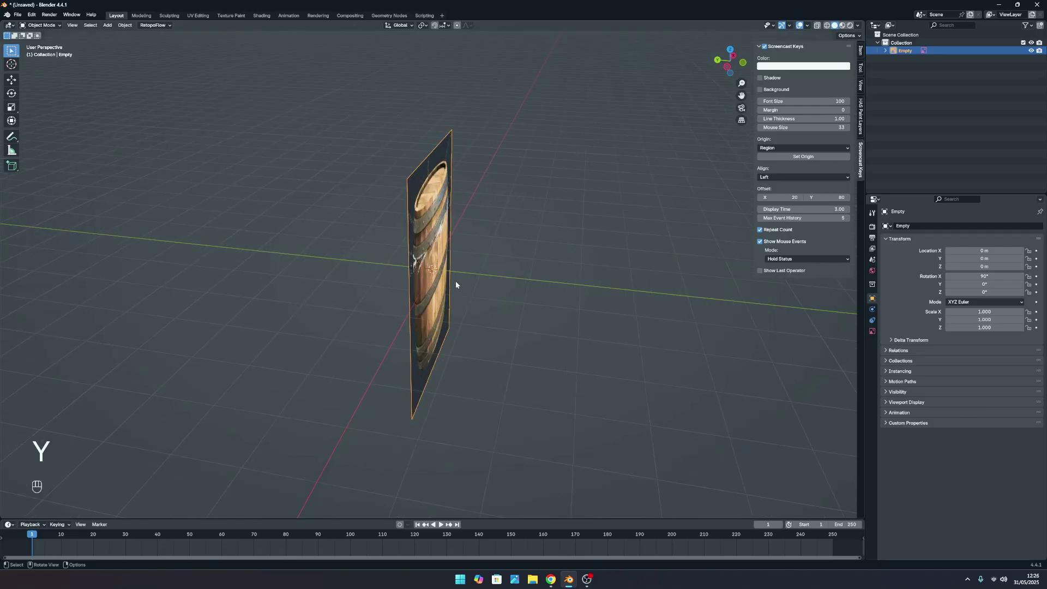
left_click(456, 280)
left_click(436, 298)
key("g")
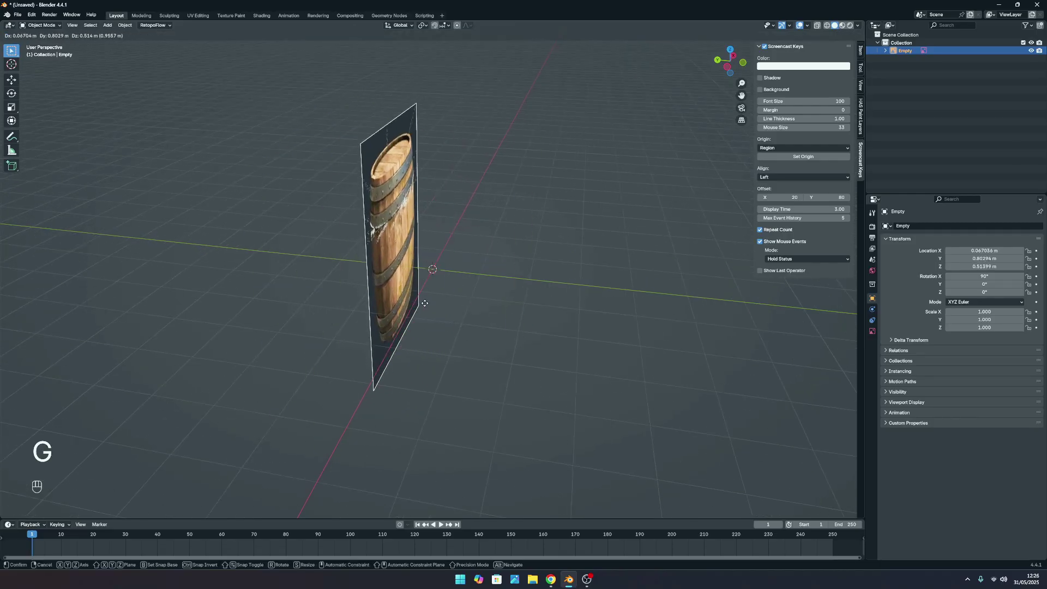
key("y")
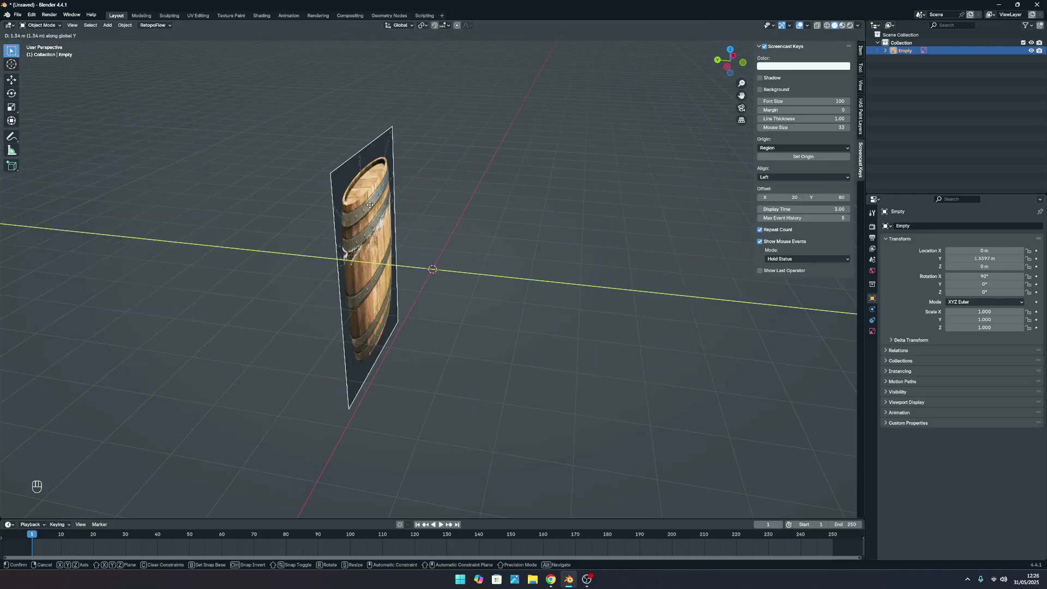
right_click(485, 341)
Try moving the barrel reference image along the Z axis and then along the X axis, cancelling both moves.
key("g")
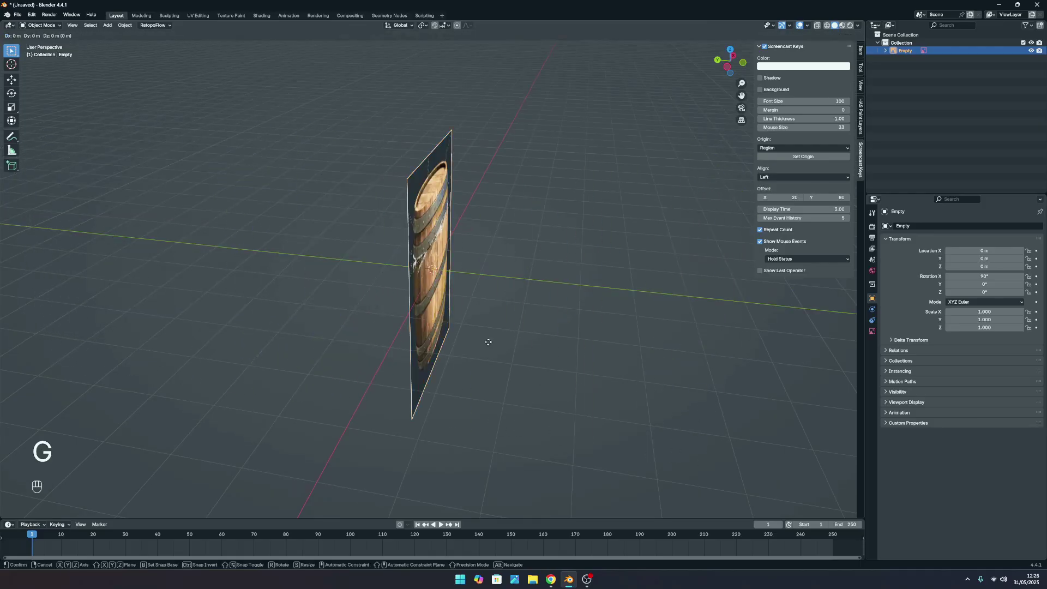
key("z")
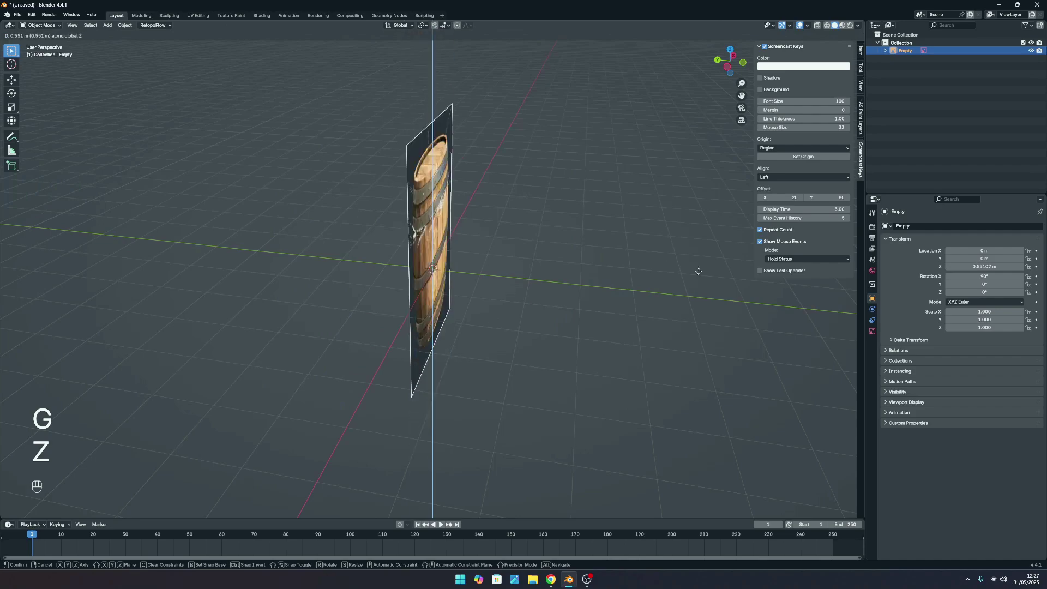
right_click(499, 271)
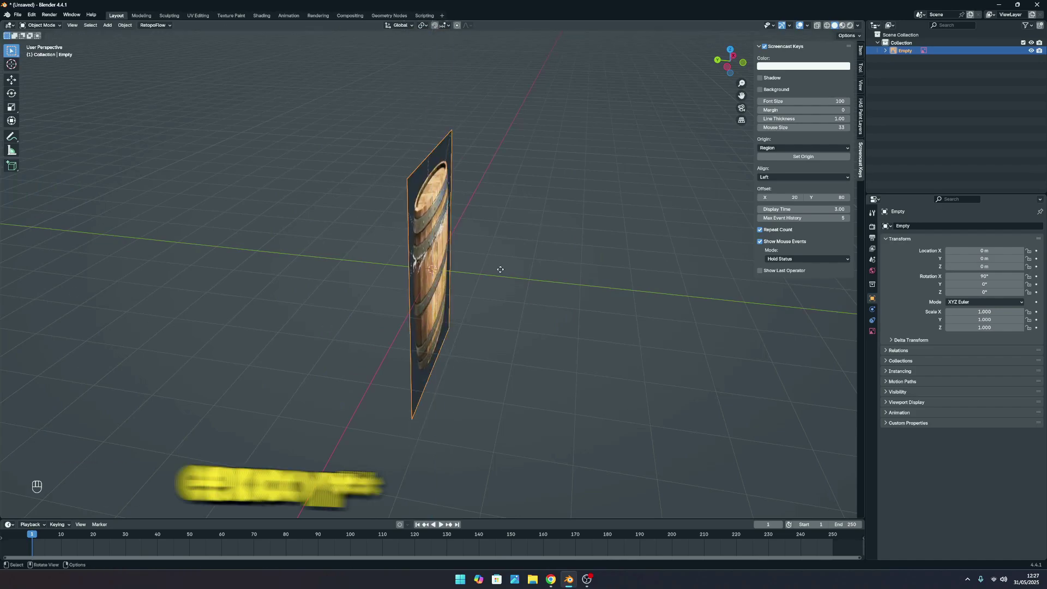
middle_click_drag(500, 269, 461, 272)
key("g")
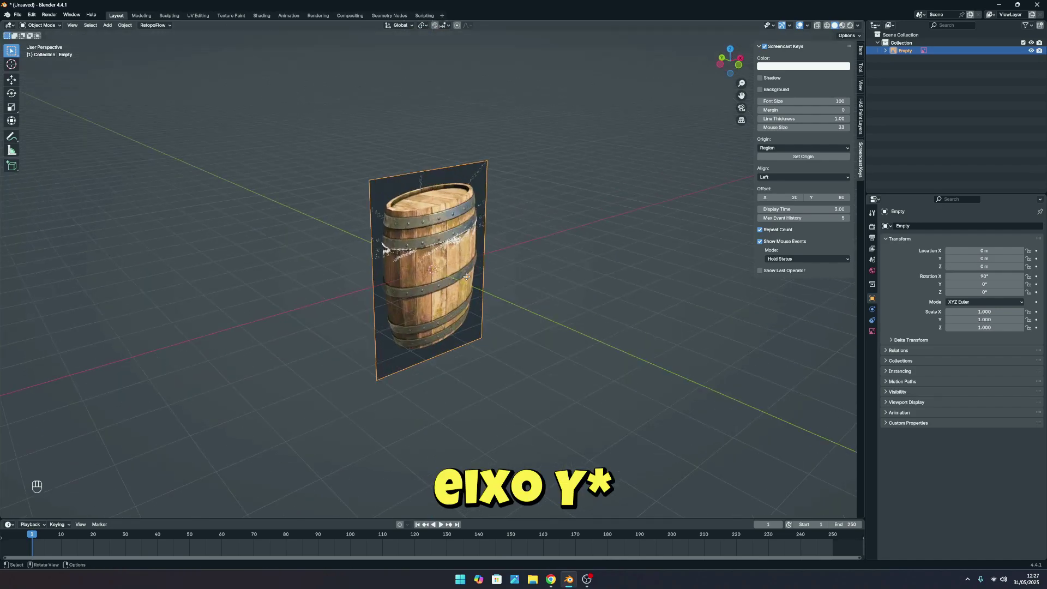
key("x")
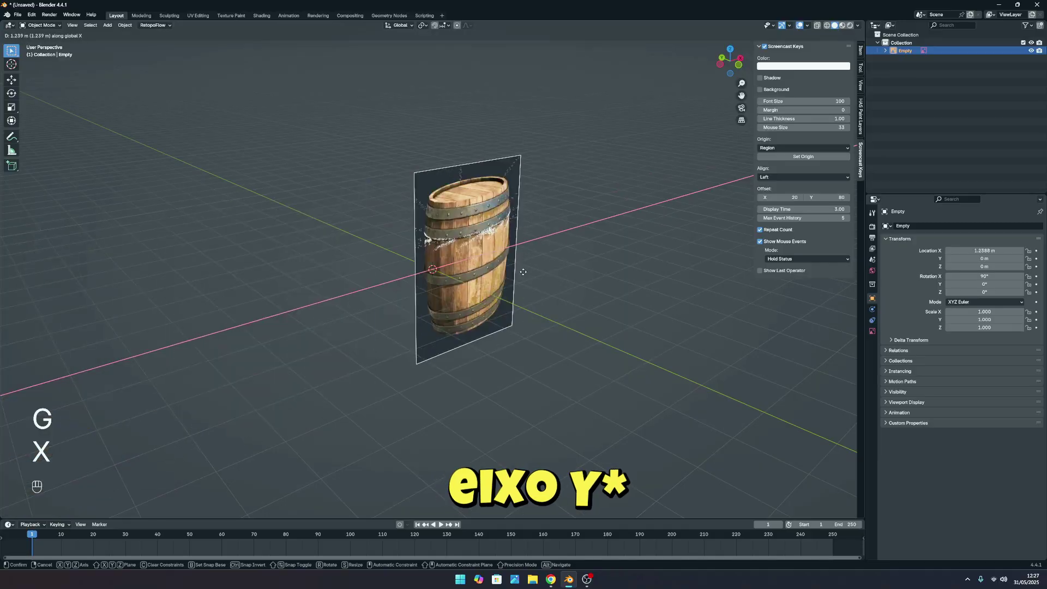
right_click(355, 280)
Move the barrel reference image back along the Y axis to about 4.06 m and check it in the front view.
middle_click_drag(355, 279, 382, 275)
key("g")
key("y")
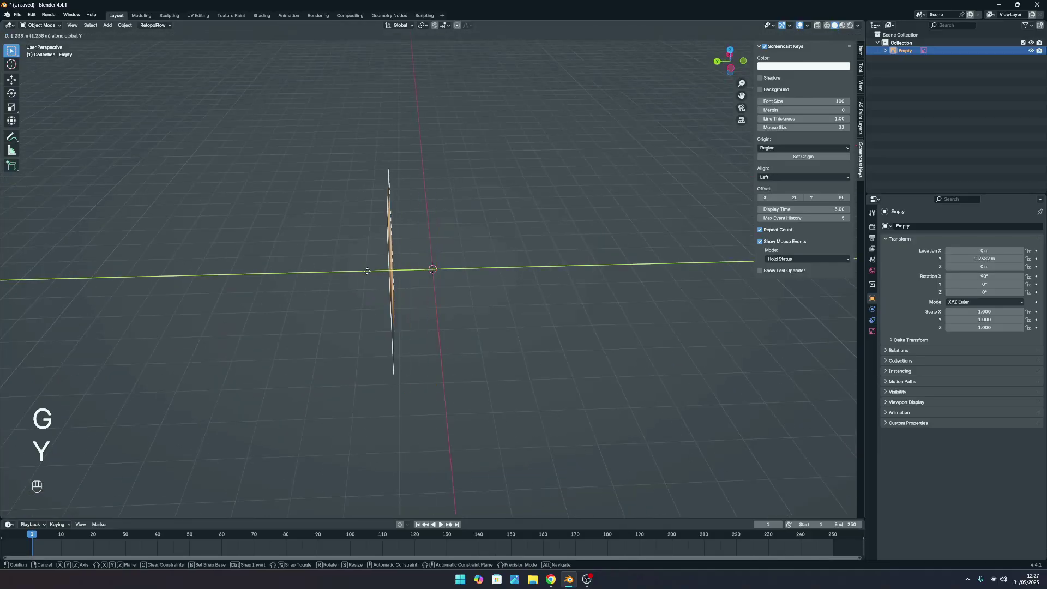
left_click(281, 271)
middle_click_drag(281, 271, 330, 276)
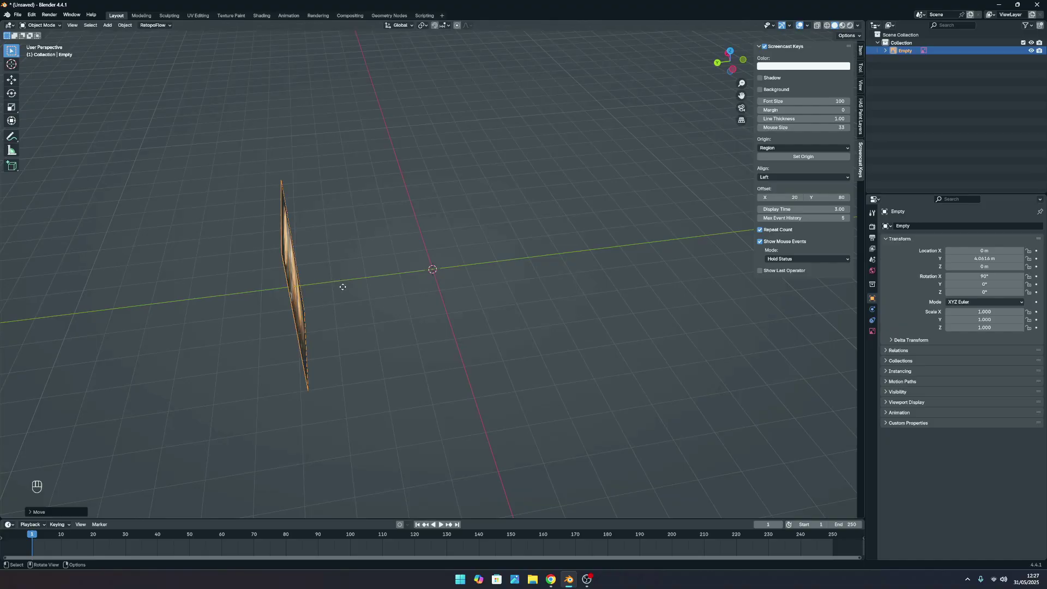
key("KP_1")
key("grave")
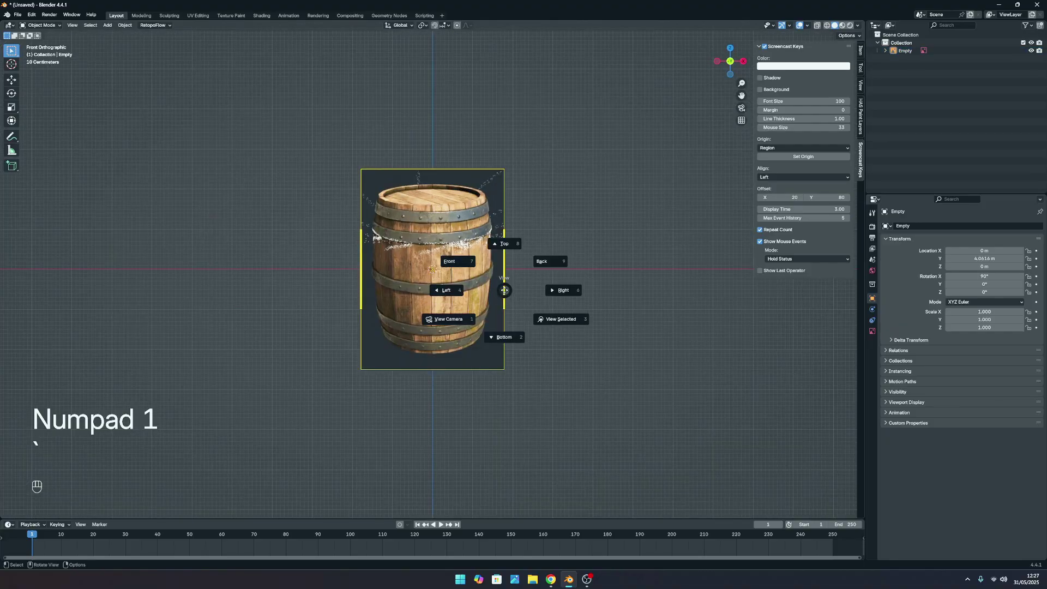
middle_click_drag(504, 290, 487, 275)
scroll(447, 261, "up", 4)
Select the barrel reference image and enable the Opacity option in its image properties.
left_click(382, 246)
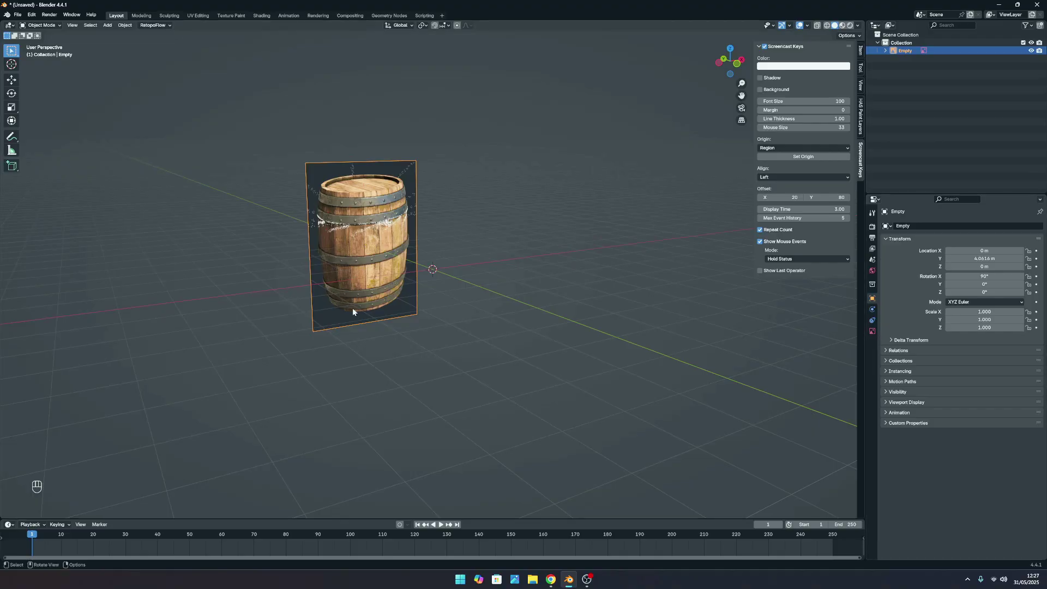
scroll(406, 214, "up", 4)
middle_click_drag(408, 215, 369, 221)
scroll(471, 210, "down", 5)
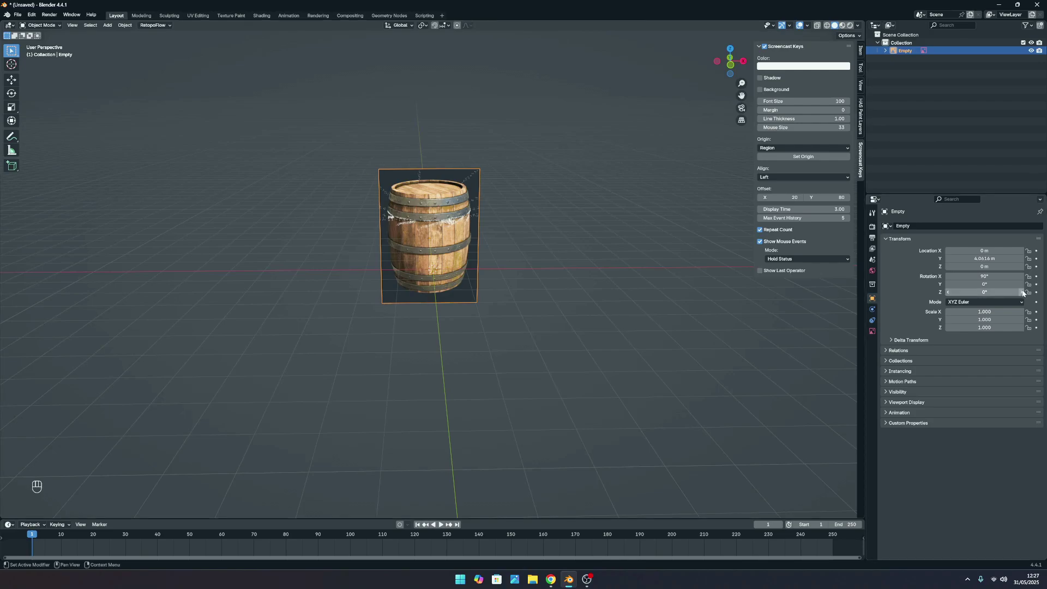
left_click(872, 332)
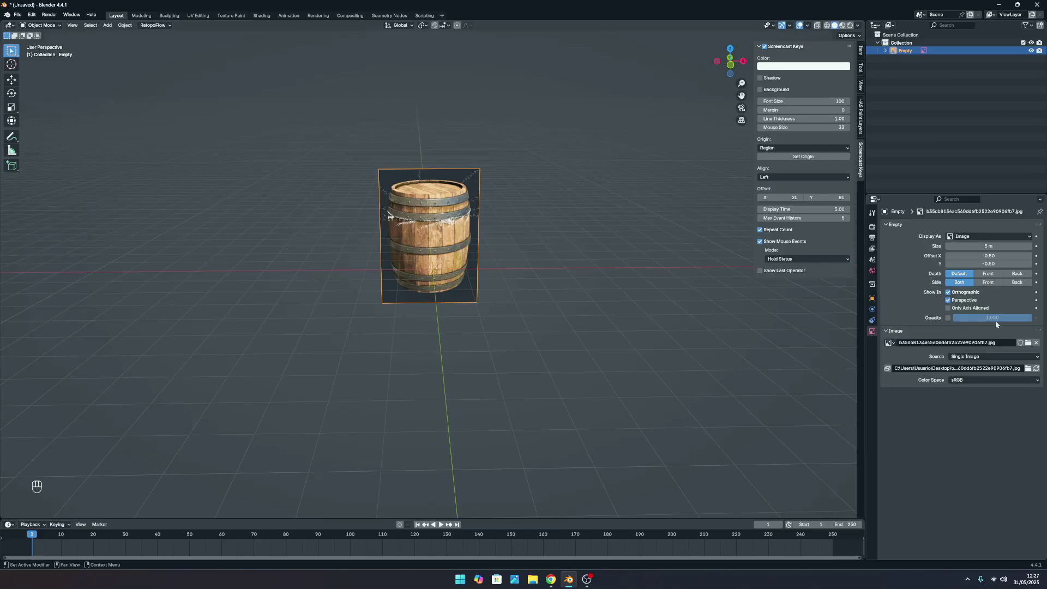
left_click(949, 319)
scroll(605, 262, "up", 3)
middle_click_drag(605, 261, 437, 262)
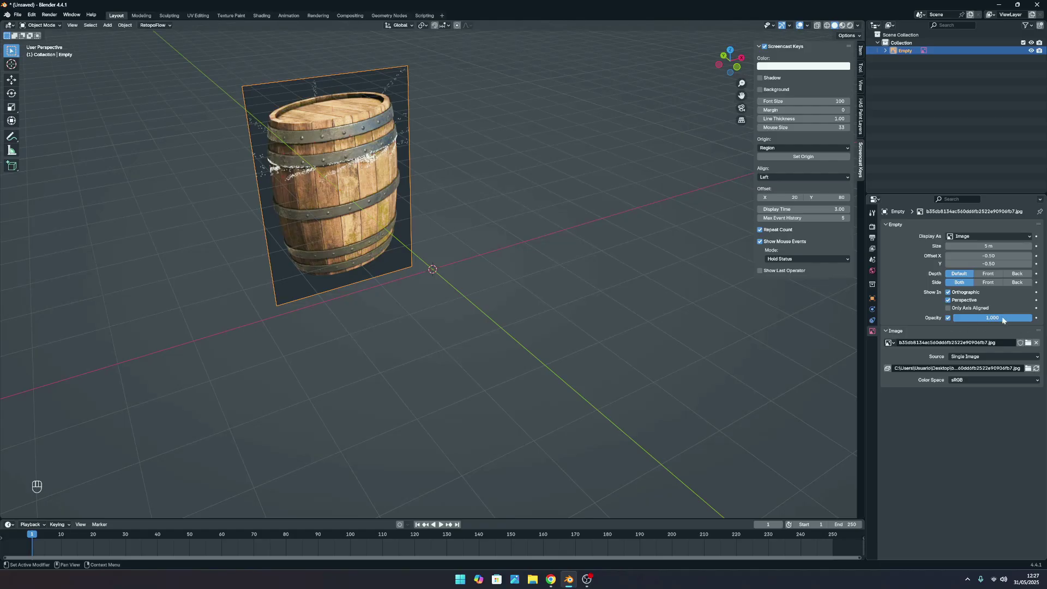
Try the barrel image's opacity at 0 and 1, set it to about 0.5, and deselect the image.
left_click_drag(1019, 318, 939, 318)
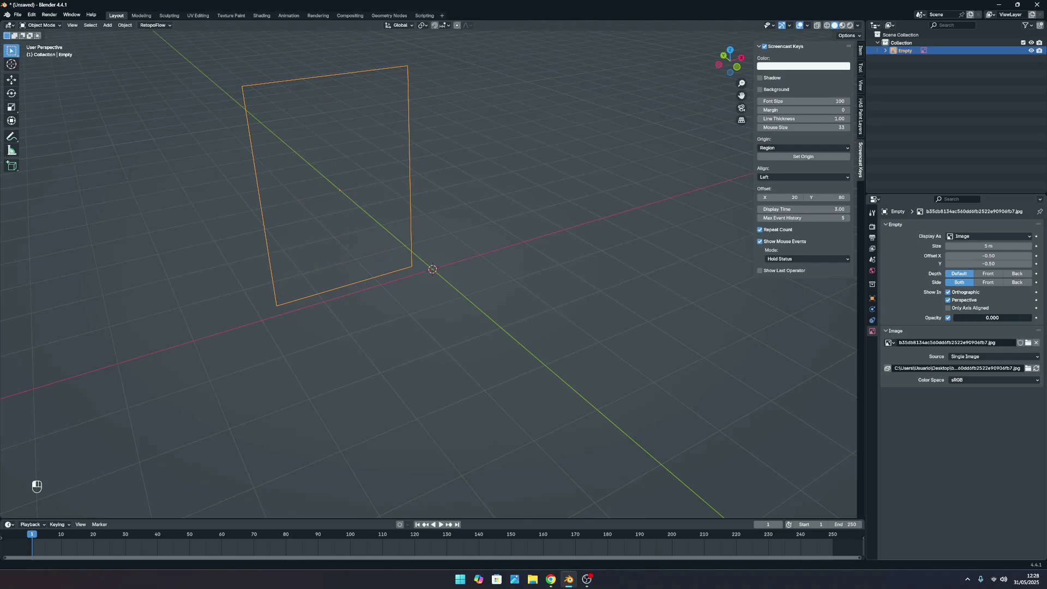
left_click_drag(938, 318, 1019, 318)
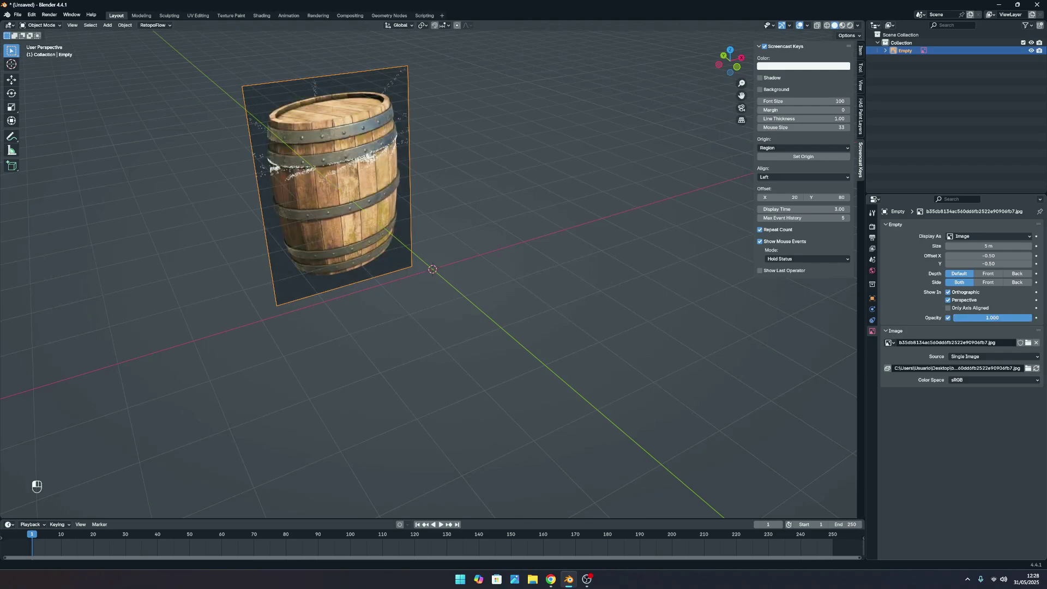
left_click_drag(1019, 318, 995, 321)
left_click(435, 145)
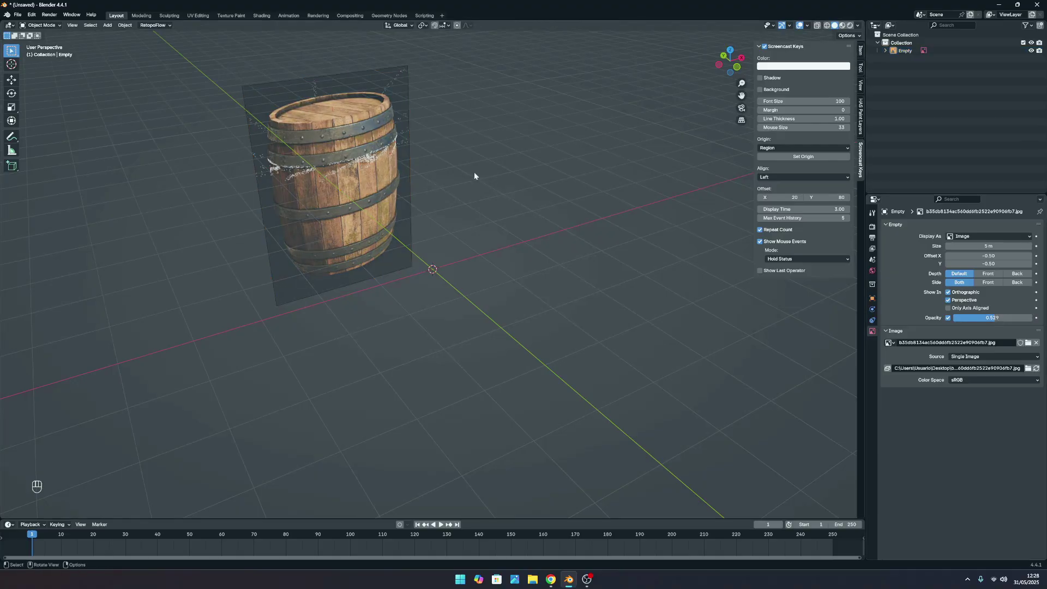
Examine the semi-transparent barrel reference image in the front orthographic view and in perspective.
mouse_move(473, 172)
middle_mouse_down()
mouse_move(431, 162)
mouse_move(472, 155)
middle_mouse_up()
key("F1")
key("KP_1")
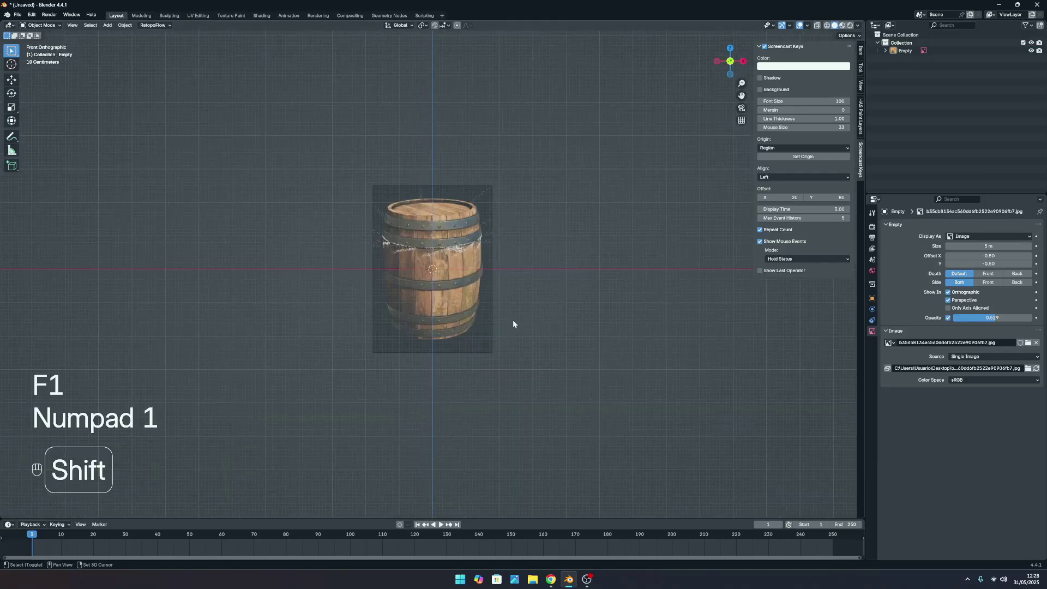
scroll(482, 229, "up", 3)
middle_click_drag(420, 185, 480, 148)
left_click_drag(741, 96, 728, 238)
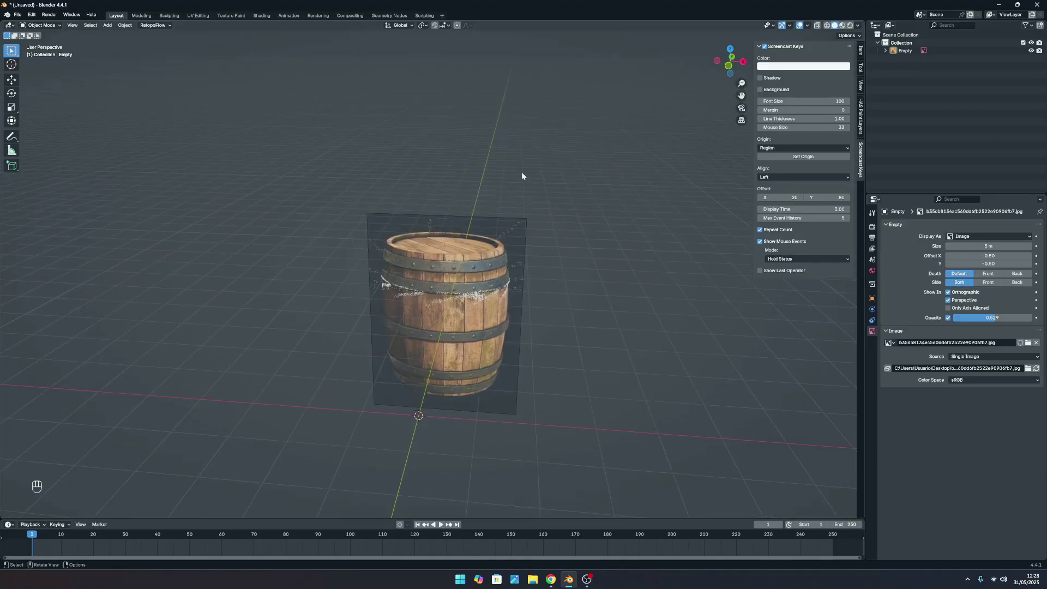
scroll(395, 372, "up", 2)
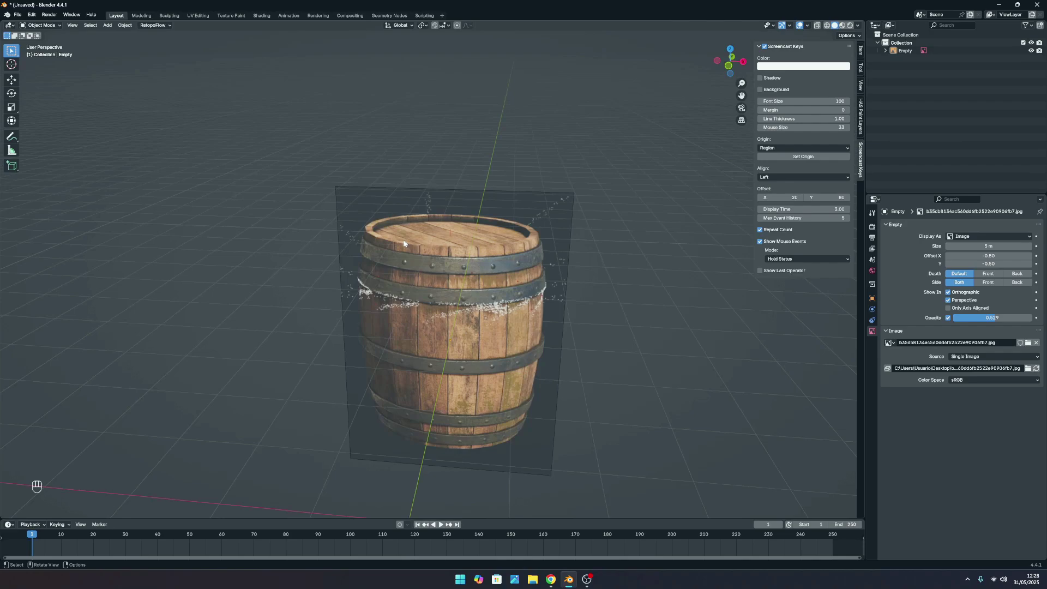
Add a mesh cylinder at the world origin in front of the barrel reference image, working from the front orthographic view.
key("KP_1")
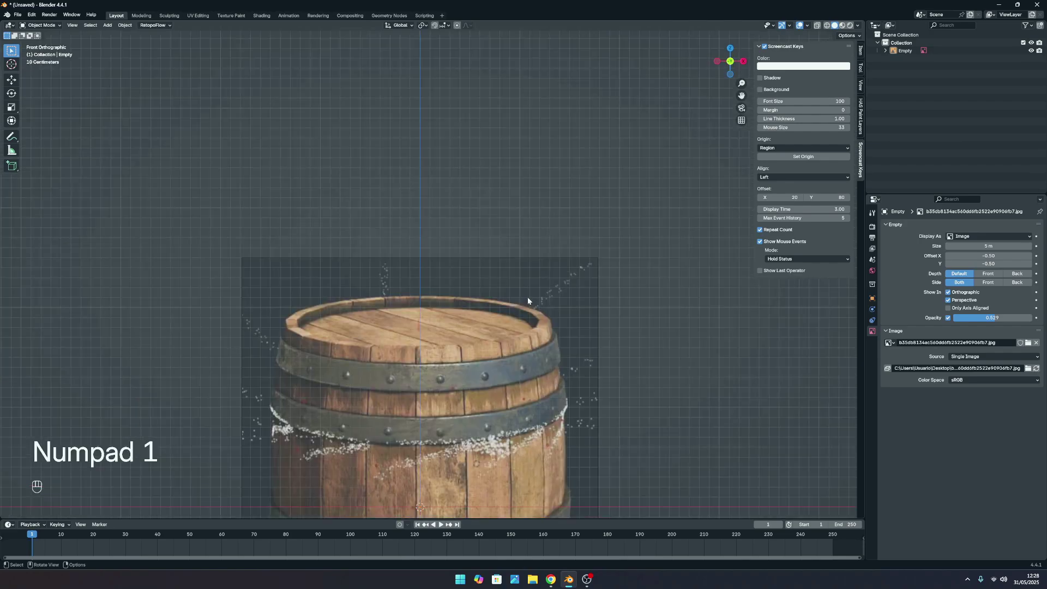
scroll(521, 349, "down", 4)
key("shift+a")
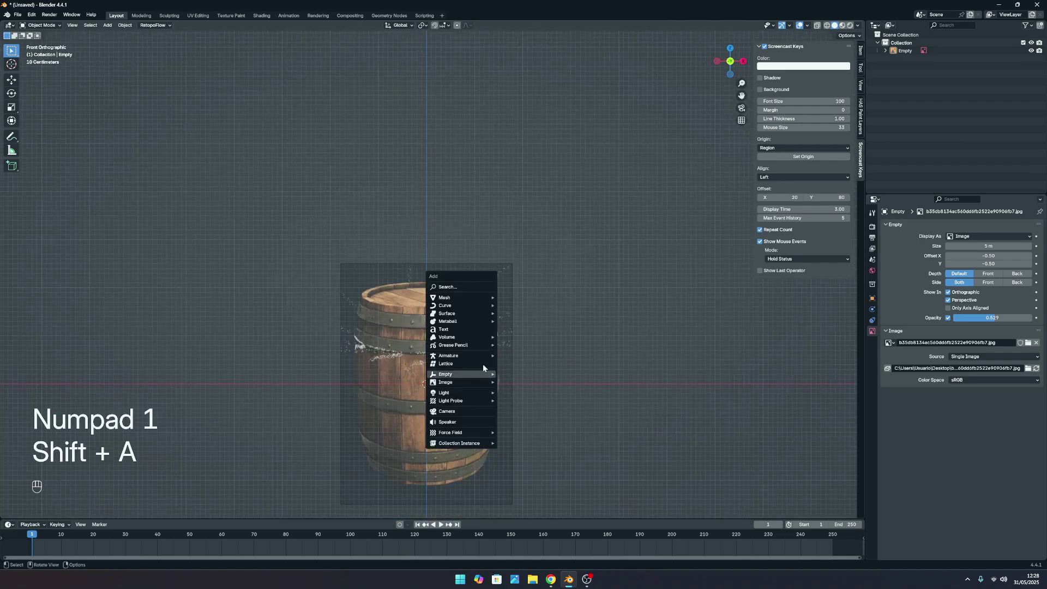
mouse_move(463, 297)
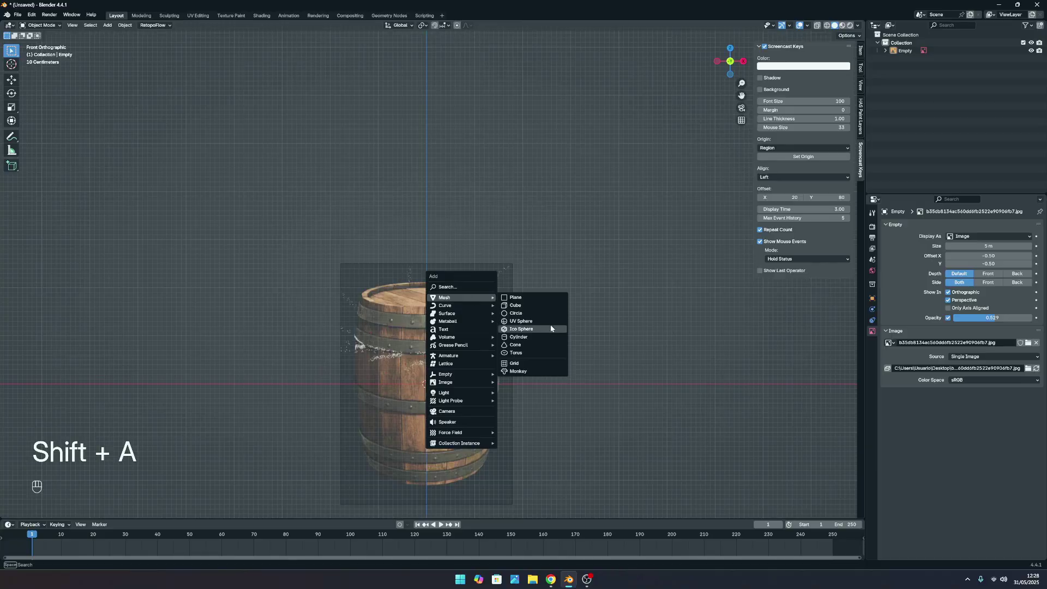
left_click(541, 337)
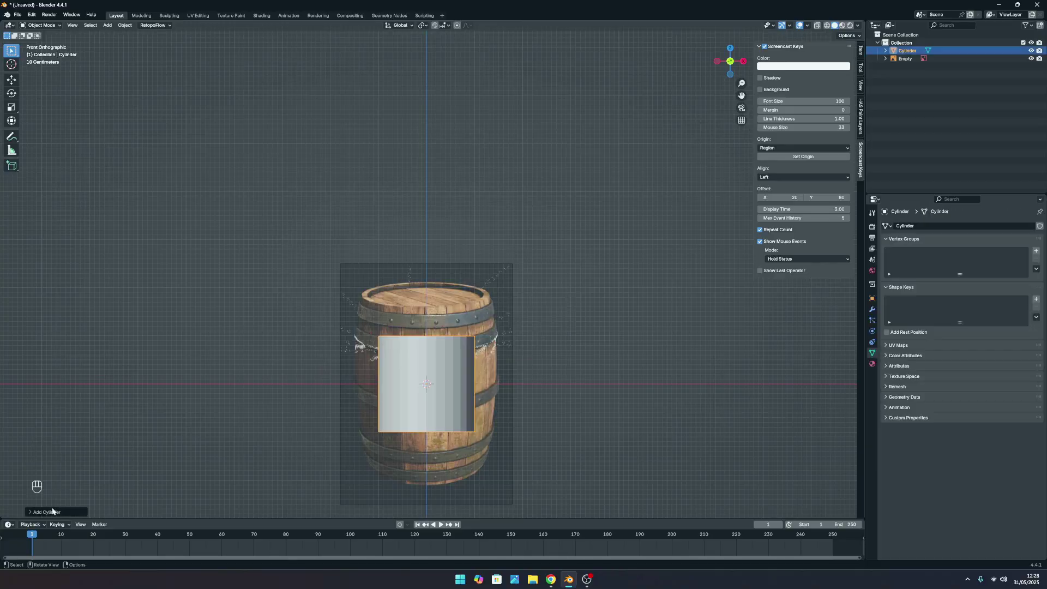
scroll(441, 331, "down", 3)
mouse_move(441, 331)
middle_mouse_down()
mouse_move(467, 386)
mouse_move(426, 332)
middle_mouse_up()
scroll(467, 387, "up", 4)
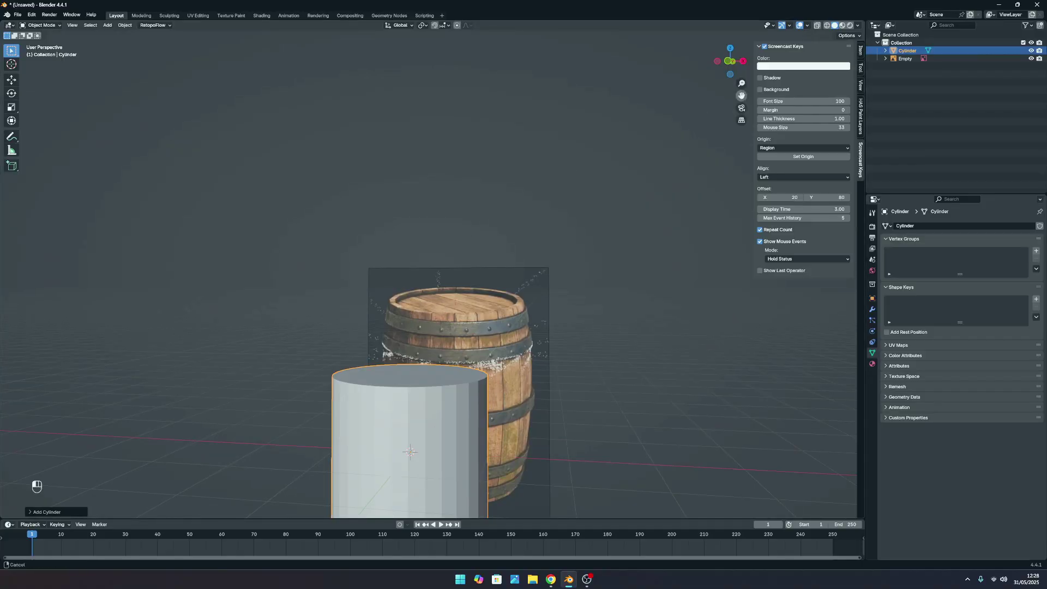
scroll(562, 213, "down", 4)
middle_click_drag(561, 212, 501, 293)
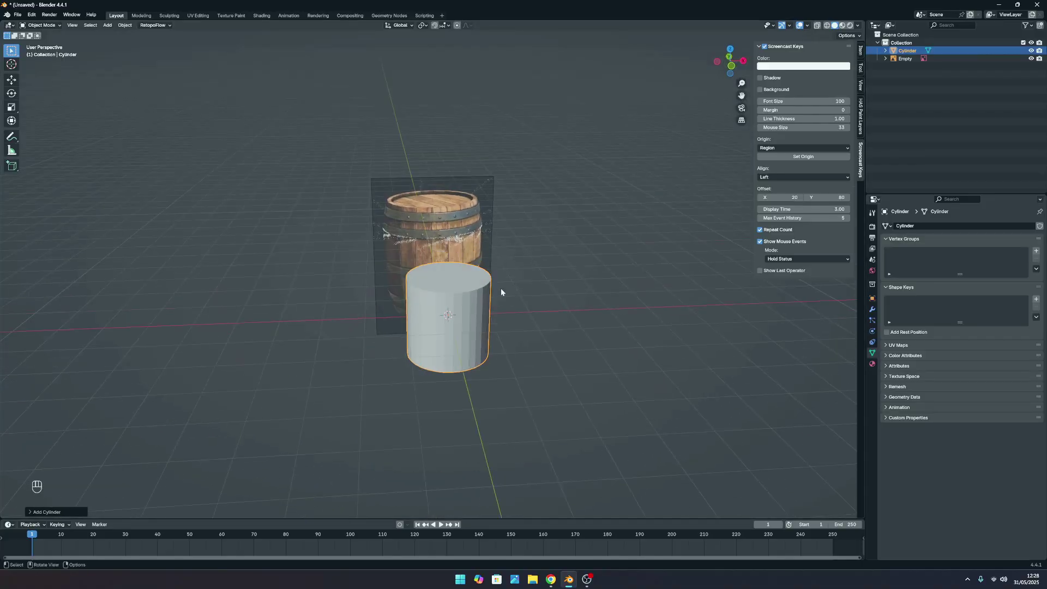
Set the new cylinder's vertex count to 20 in its Add Cylinder settings.
left_click(44, 511)
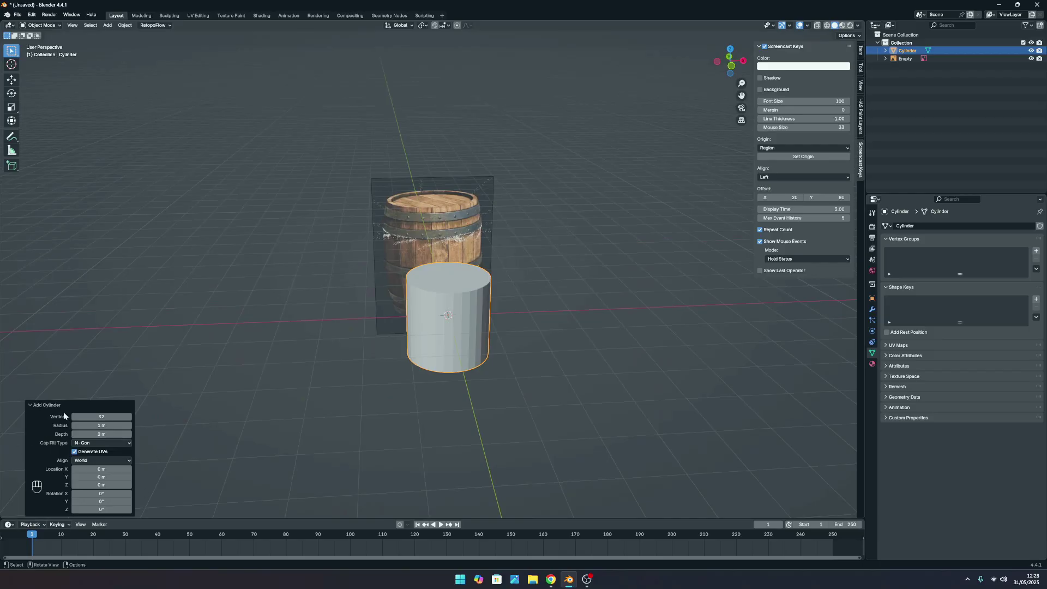
scroll(436, 341, "up", 4)
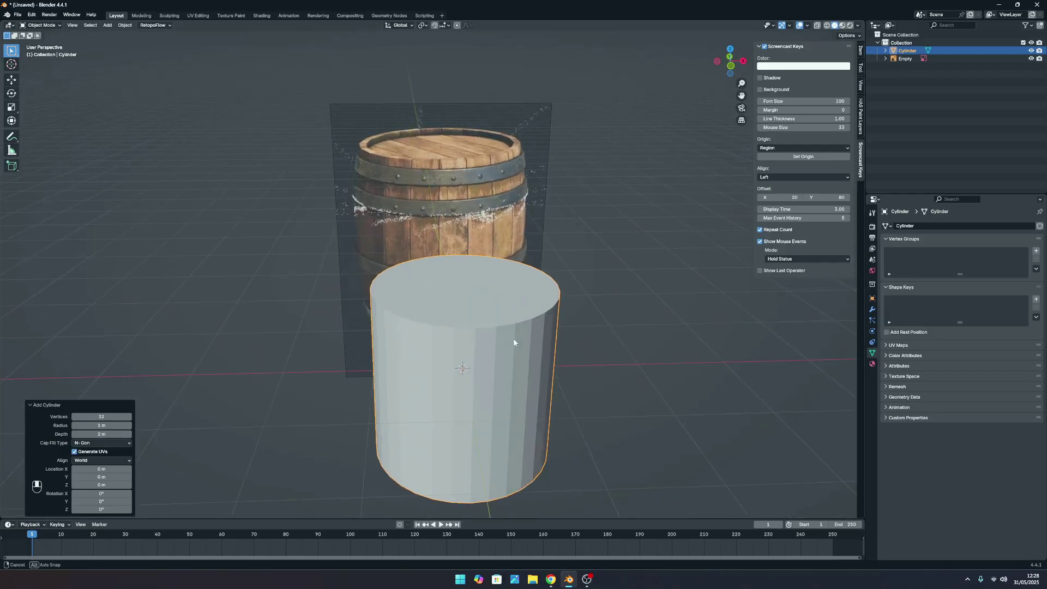
middle_click_drag(513, 338, 502, 327)
scroll(502, 327, "down", 1)
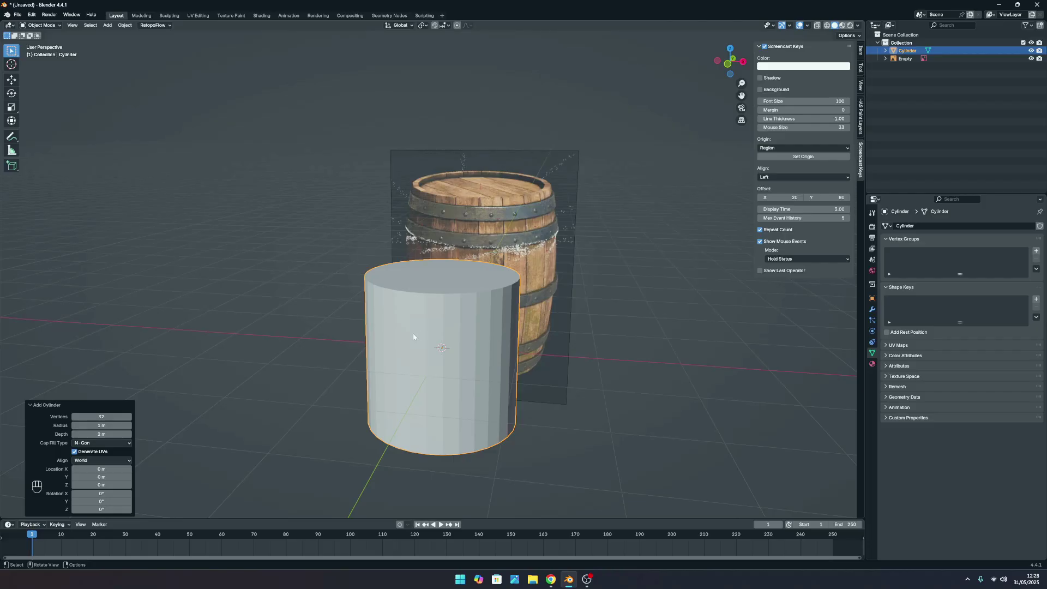
left_click(34, 406)
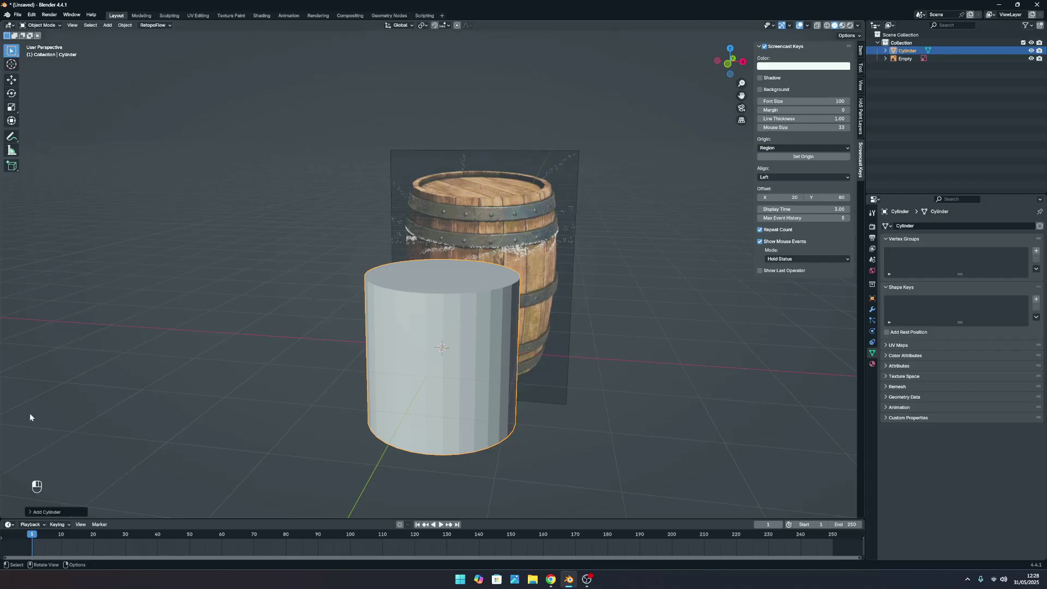
left_click(35, 512)
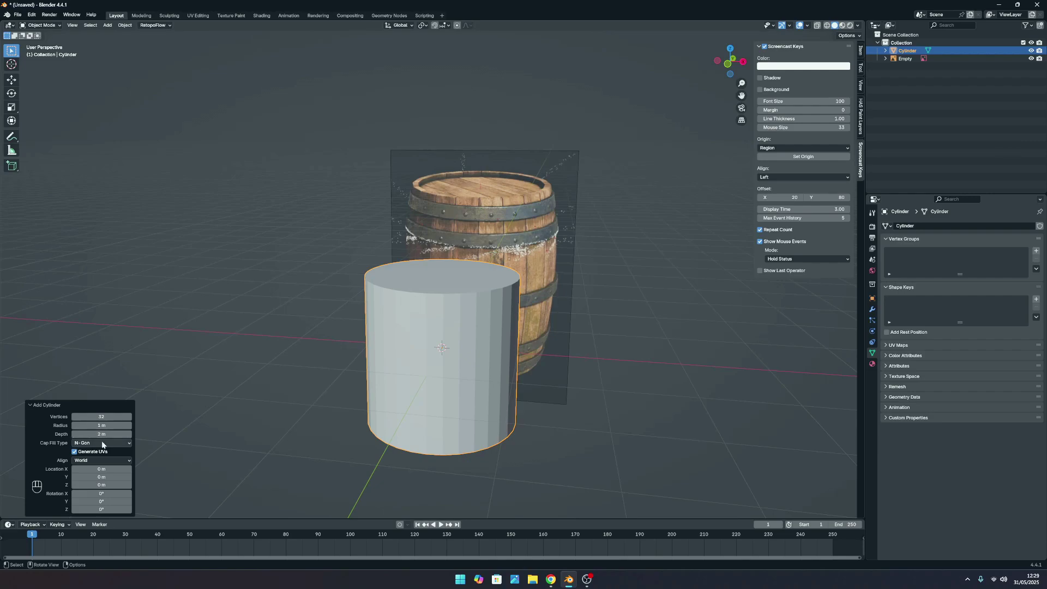
left_click(100, 417)
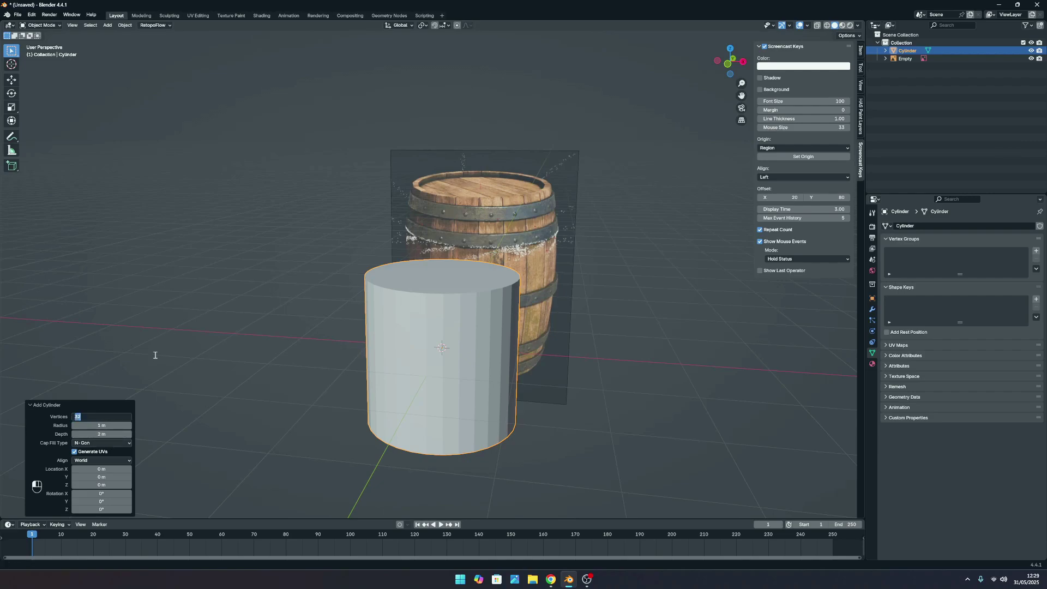
type("20")
key("Return")
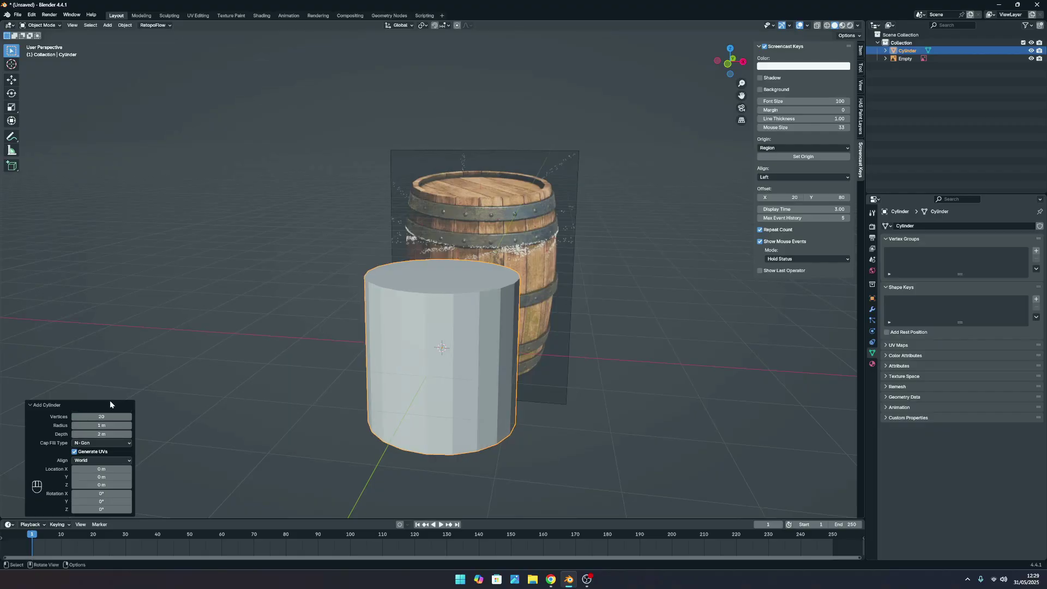
Scale the cylinder up uniformly by about 1.37 in the front orthographic view to match the barrel reference's width.
middle_click_drag(109, 403, 370, 376)
scroll(372, 326, "down", 5)
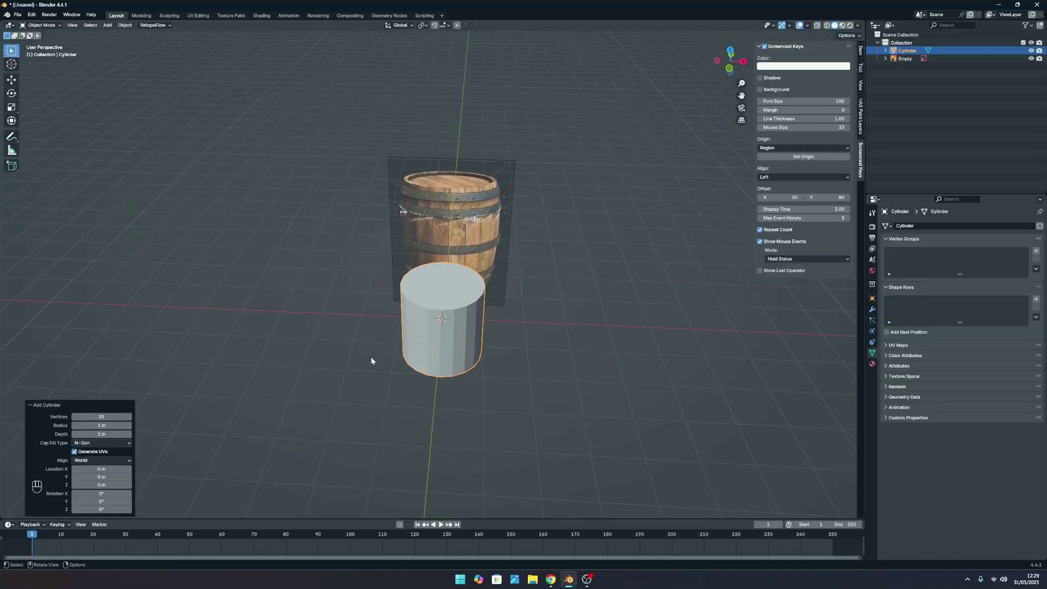
scroll(371, 360, "up", 3)
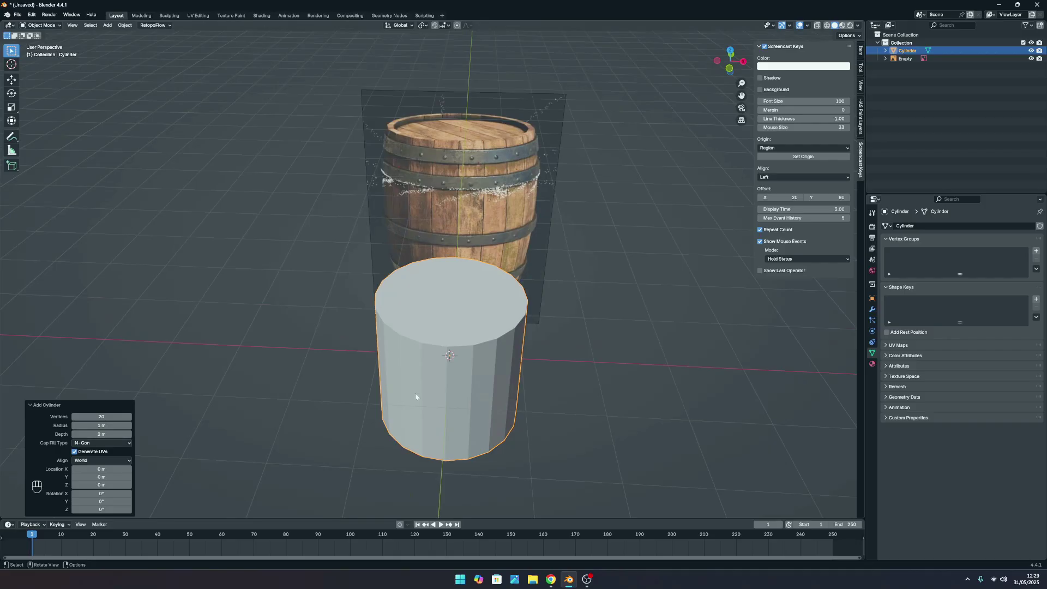
middle_click_drag(426, 345, 205, 386)
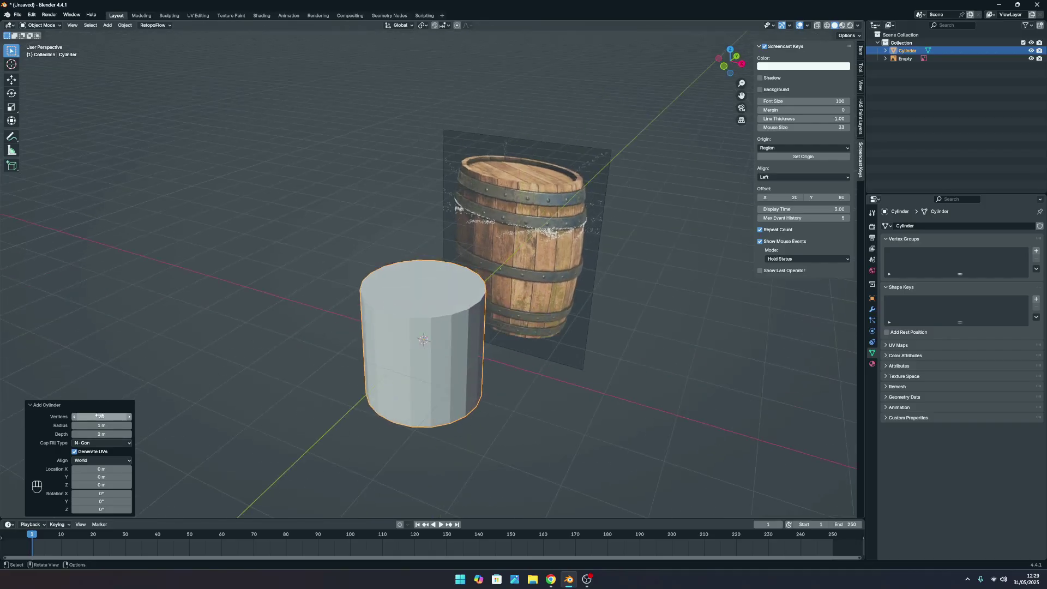
key("KP_1")
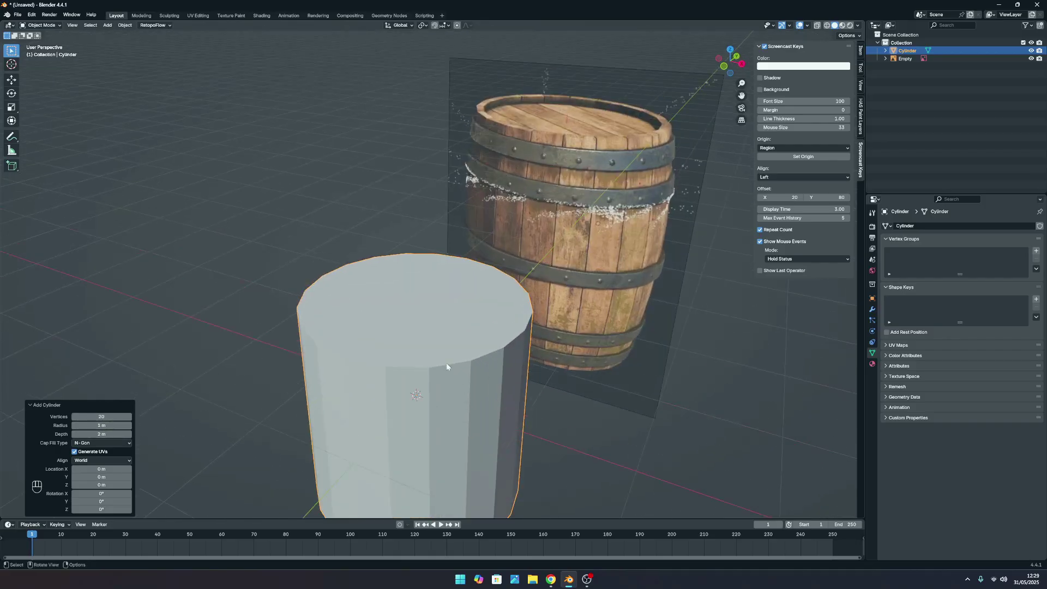
scroll(440, 374, "down", 5)
scroll(474, 351, "up", 3)
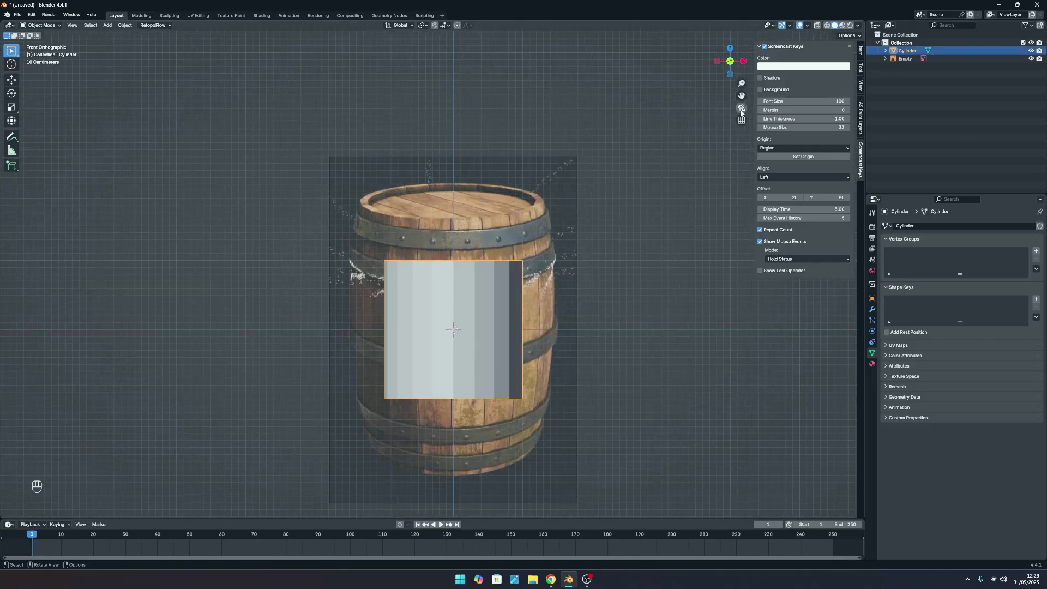
left_click_drag(741, 95, 735, 10)
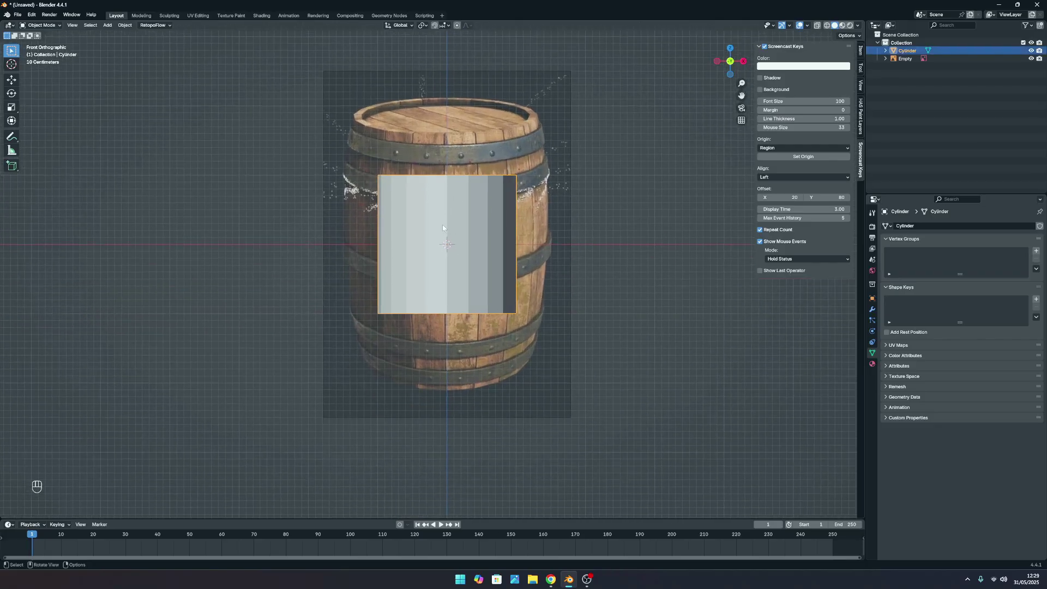
scroll(496, 271, "down", 3)
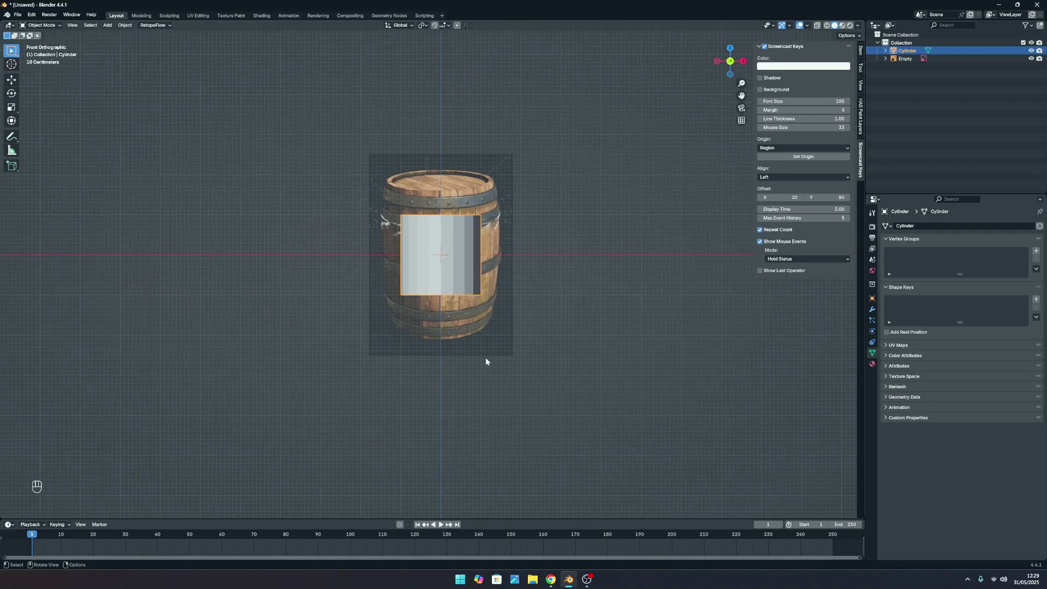
key("s")
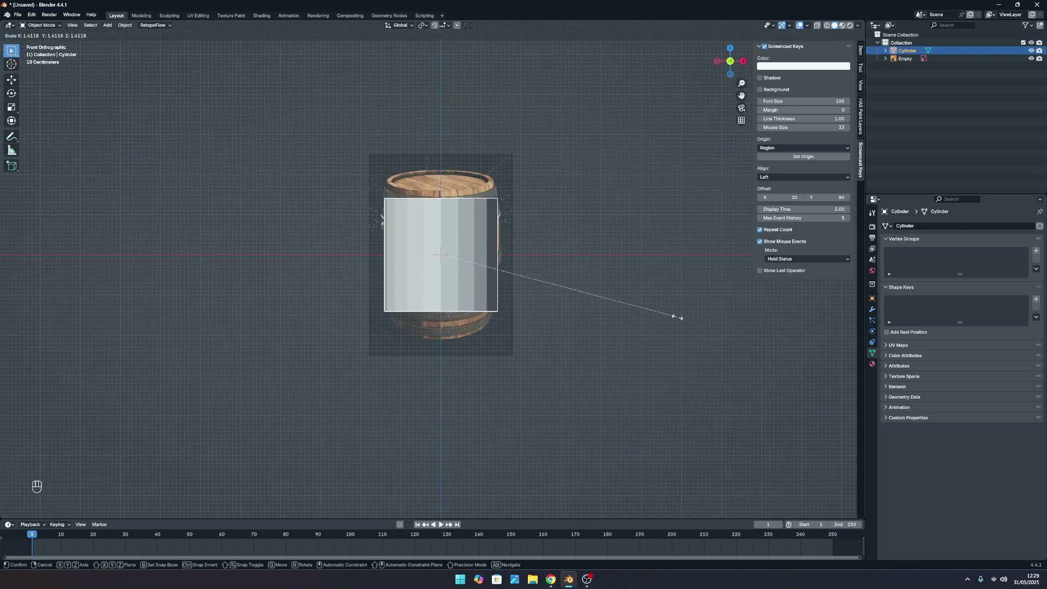
left_click(671, 314)
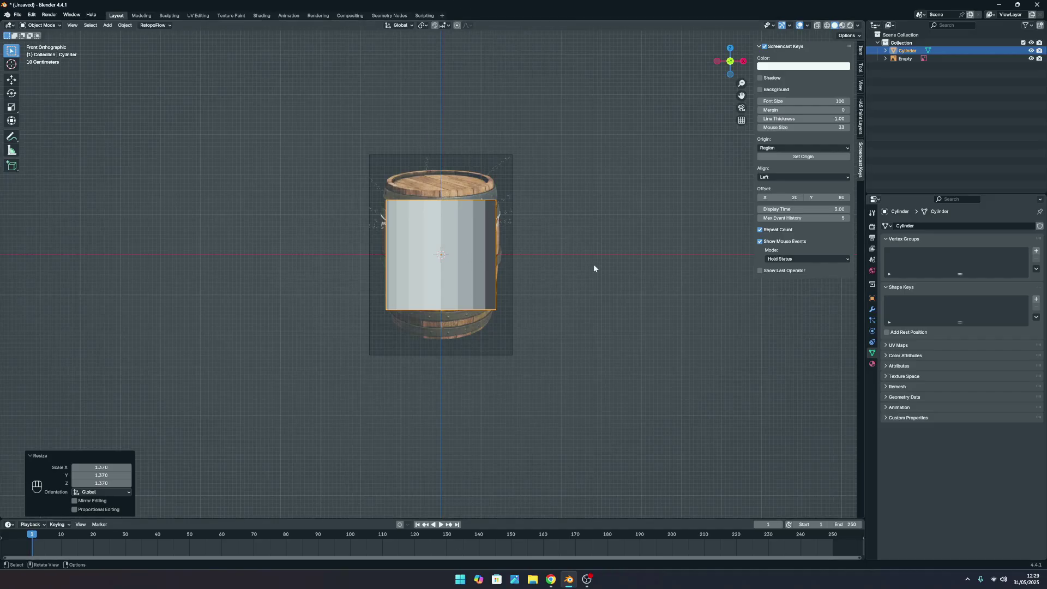
Scale the cylinder along the Z axis by about 1.35 to approach the barrel reference's height.
key("s")
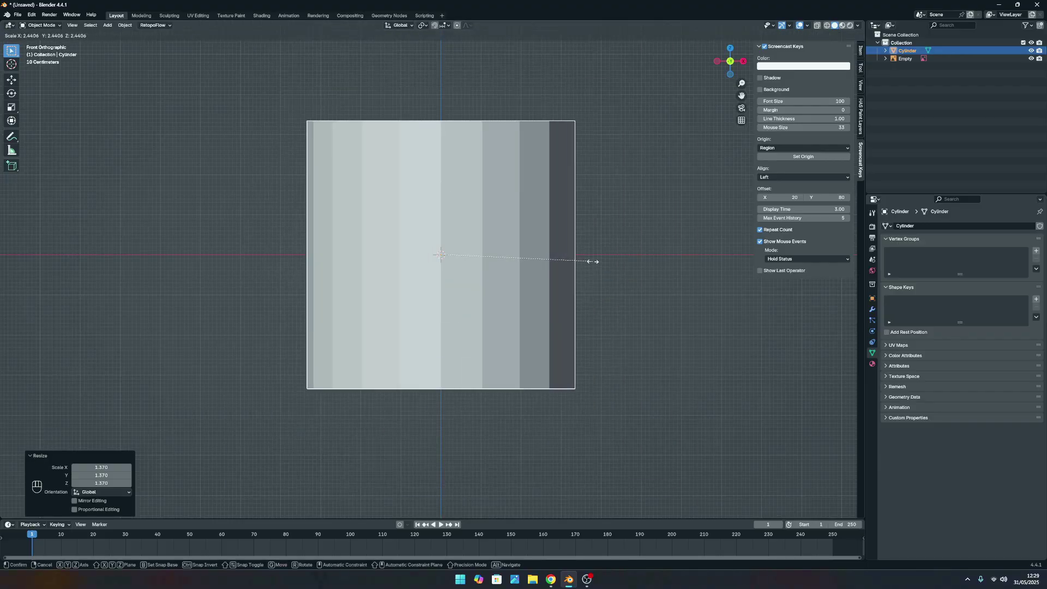
right_click(593, 261)
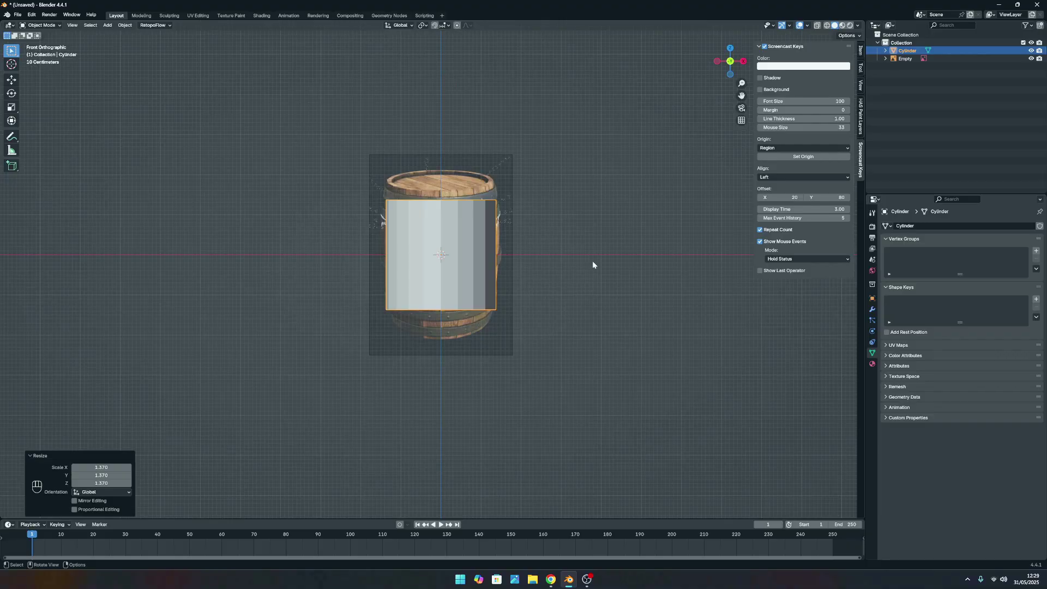
key("s")
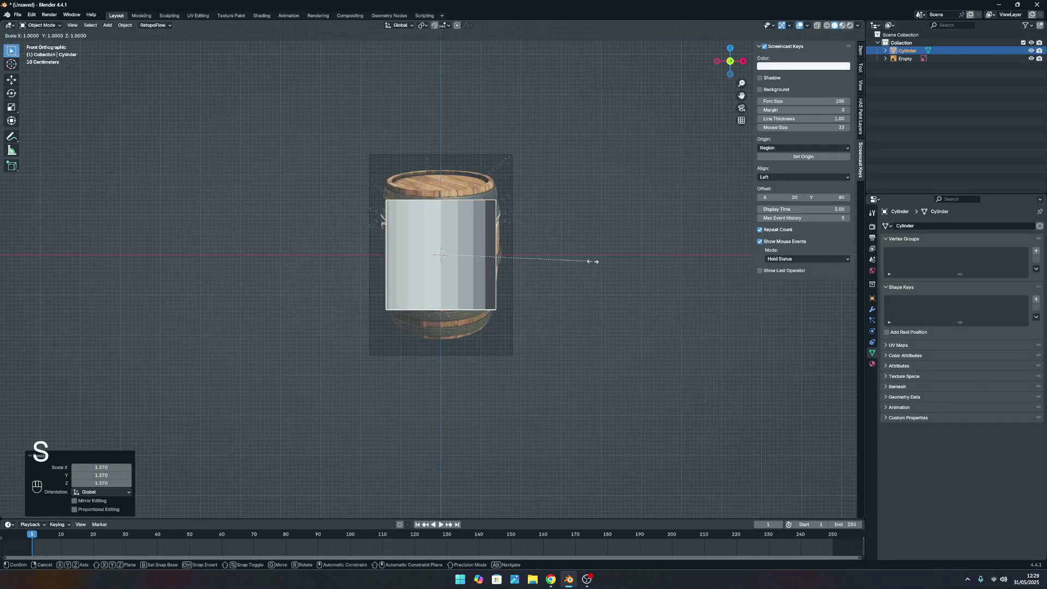
key("z")
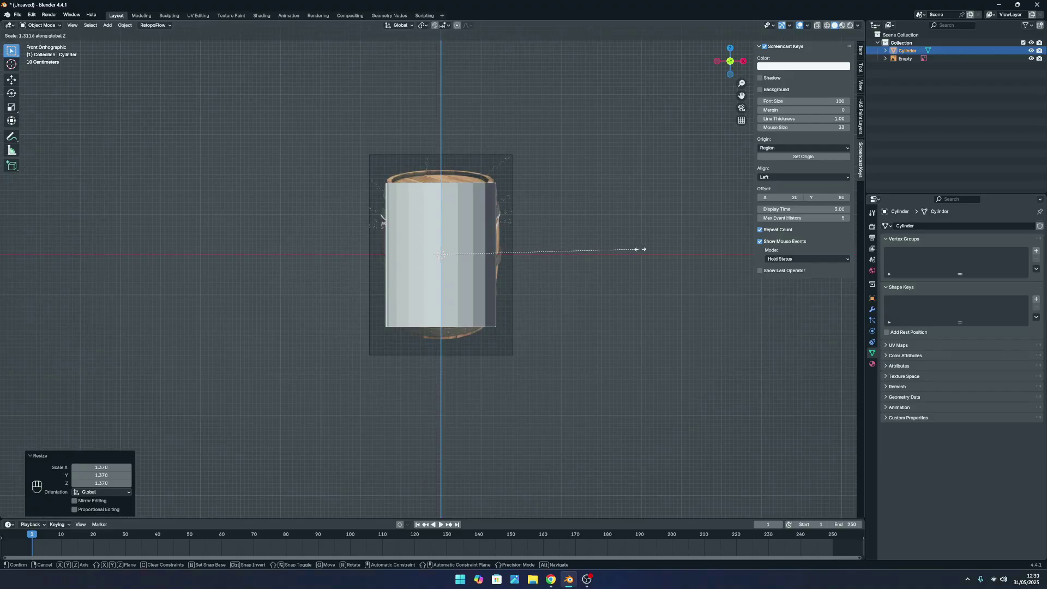
left_click(646, 250)
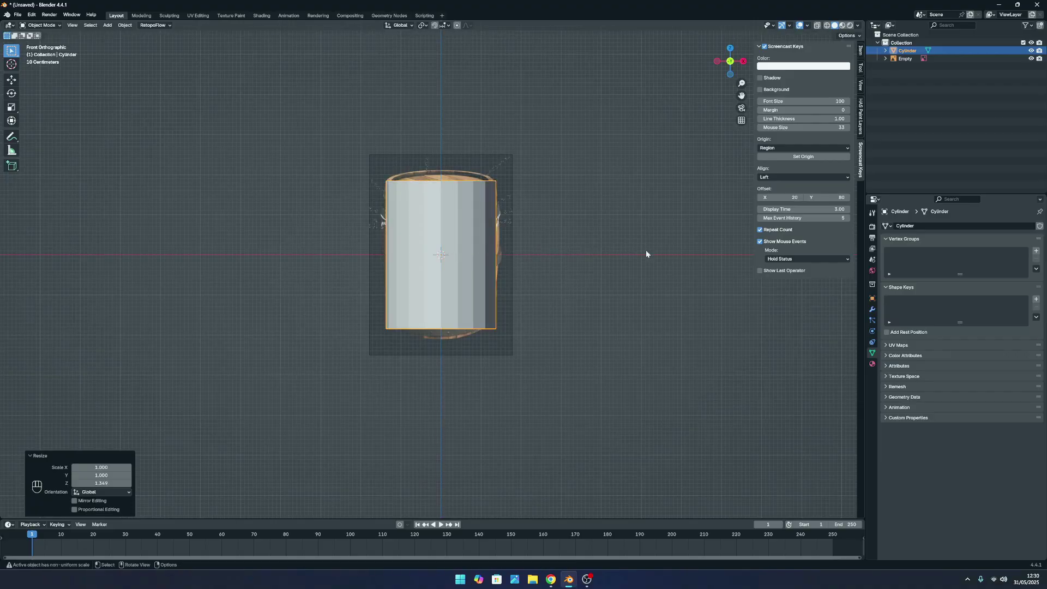
Select the cylinder in the front orthographic view and enter Edit Mode on it.
scroll(541, 231, "down", 3)
middle_click_drag(541, 231, 507, 267)
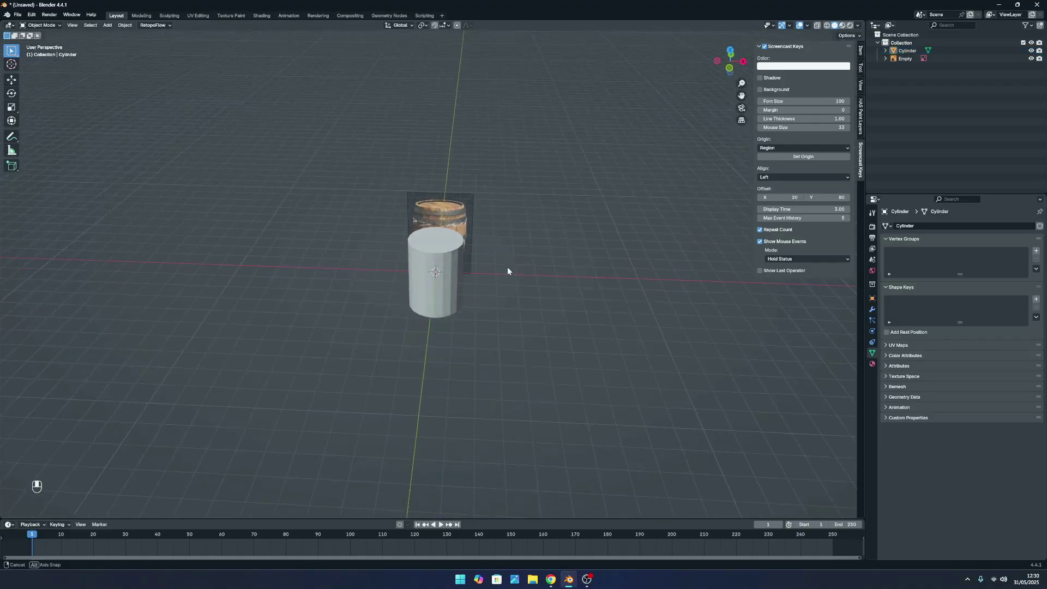
scroll(511, 266, "up", 3)
key("KP_1")
left_click(466, 283)
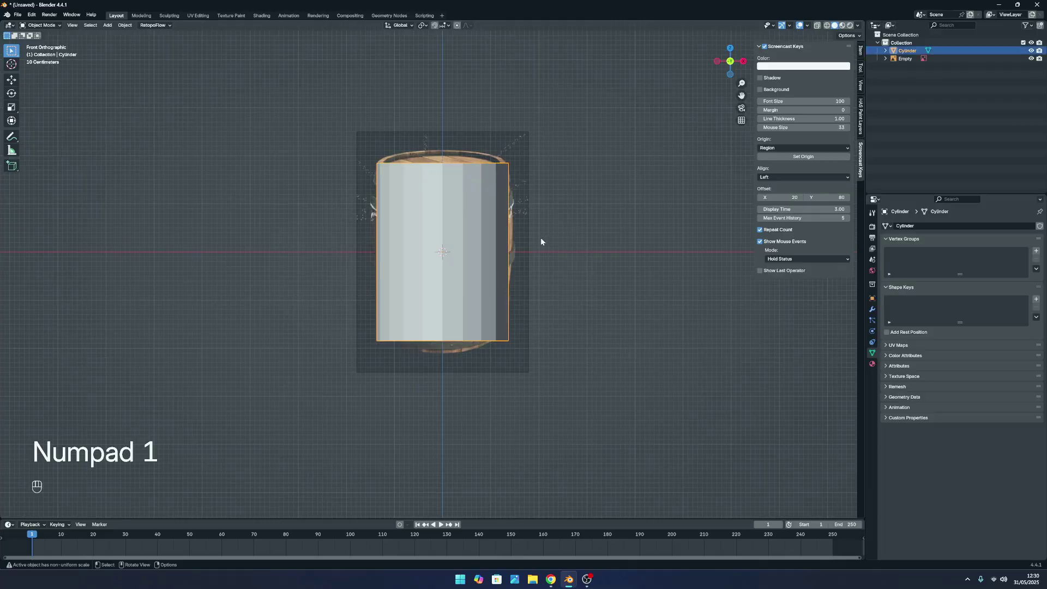
scroll(541, 237, "up", 1)
scroll(519, 272, "down", 3)
key("Tab")
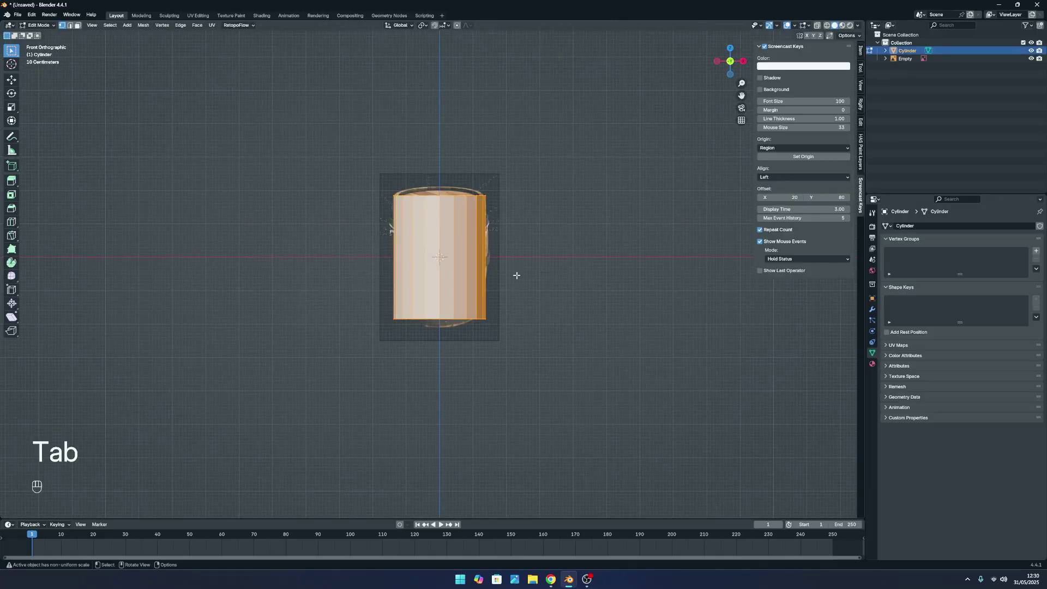
Try adding a single horizontal loop cut around the middle of the cylinder.
scroll(519, 274, "up", 2)
key("ctrl+r")
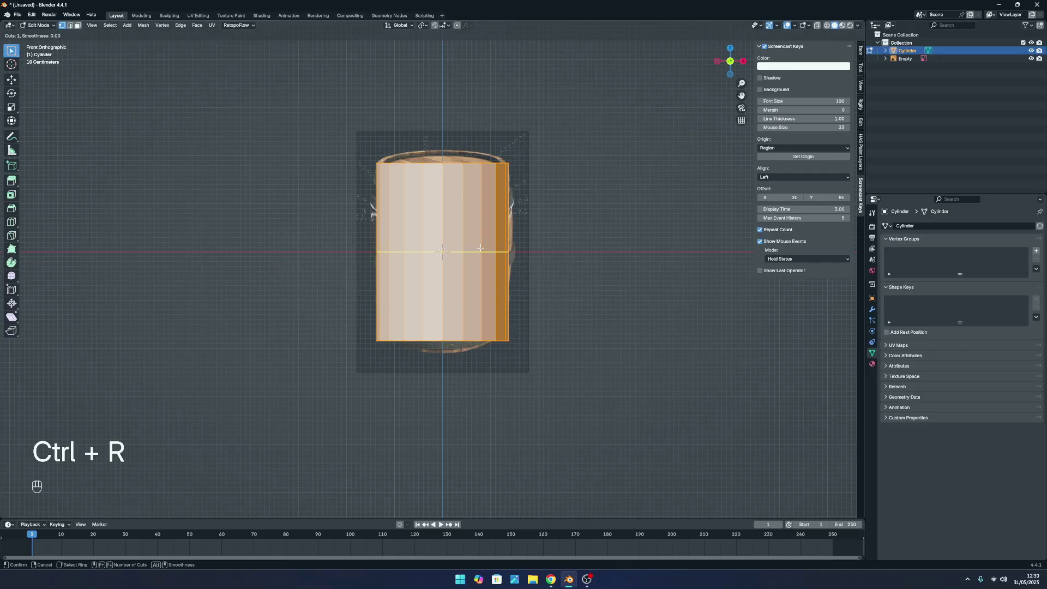
left_click(480, 248)
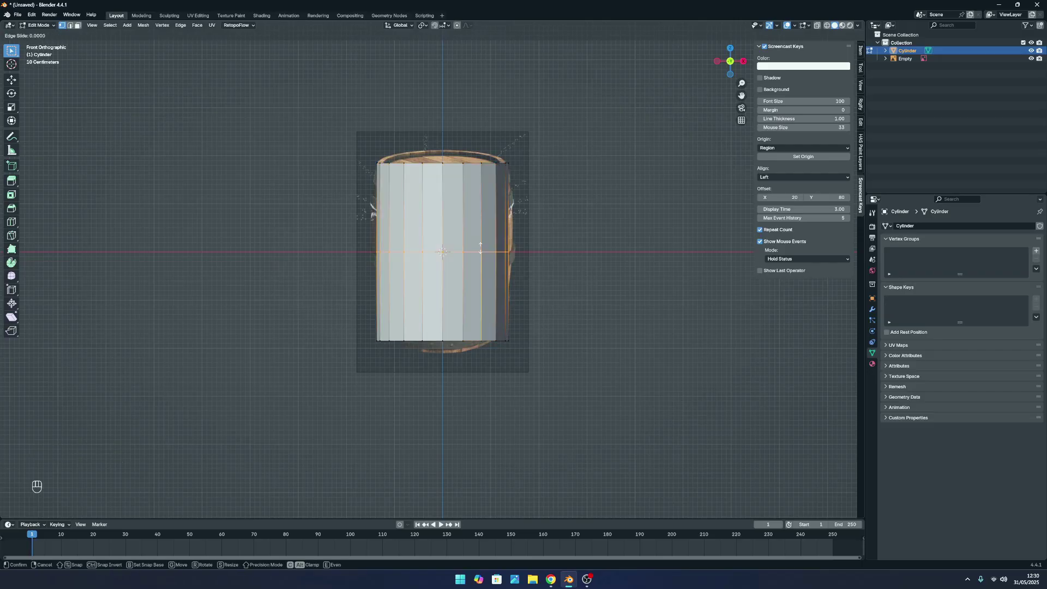
left_click(481, 248)
key("ctrl+z")
left_click(666, 287)
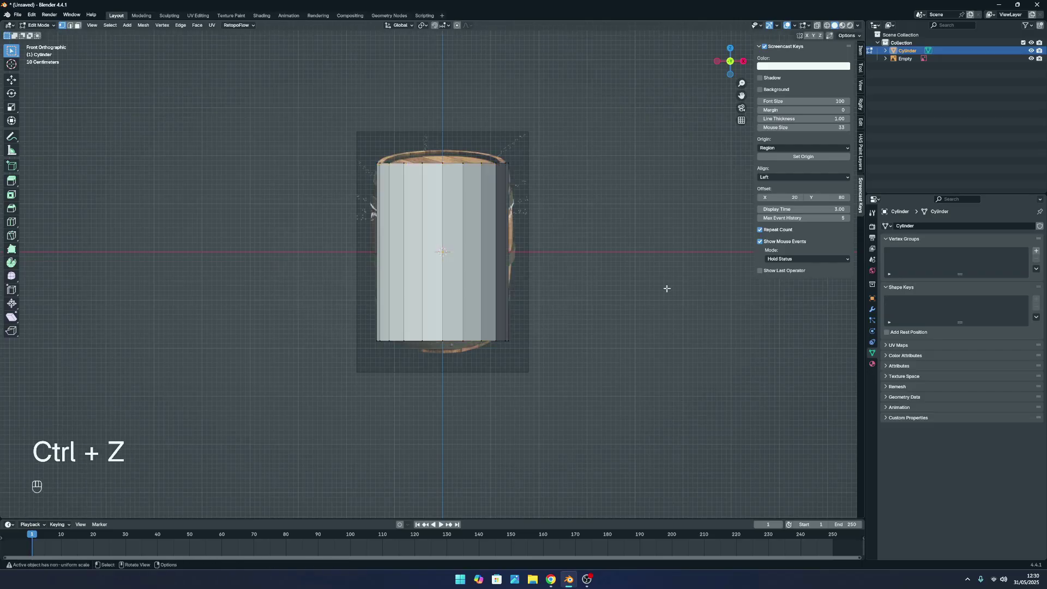
Examine the cylinder's side faces from several angles and compare its shape with the barrel reference image.
scroll(560, 330, "down", 2)
middle_click_drag(561, 330, 345, 240)
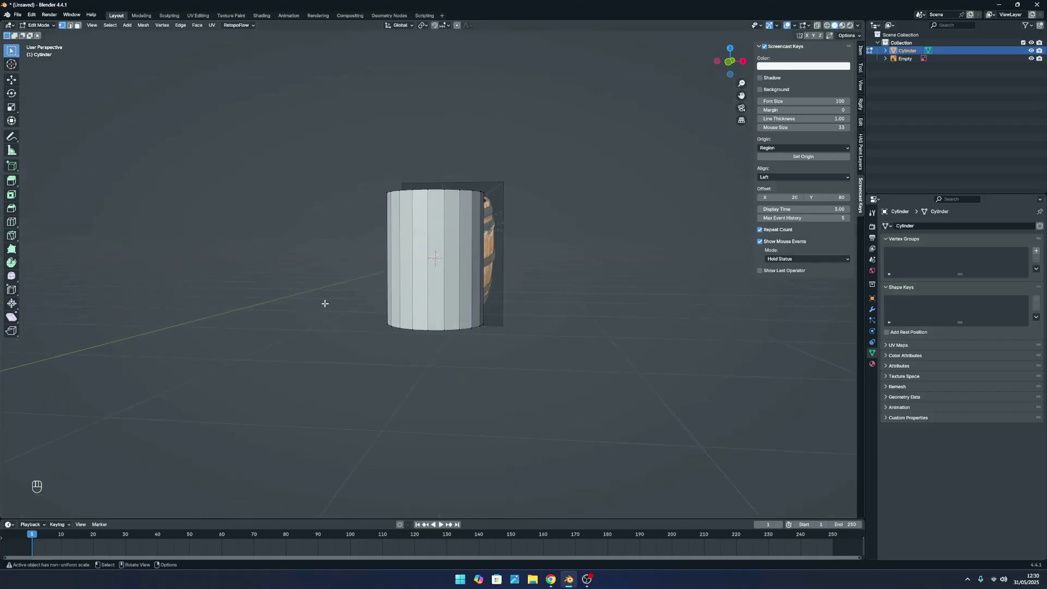
scroll(348, 236, "down", 3)
scroll(444, 309, "up", 6)
middle_click_drag(406, 255, 538, 258)
scroll(440, 311, "down", 3)
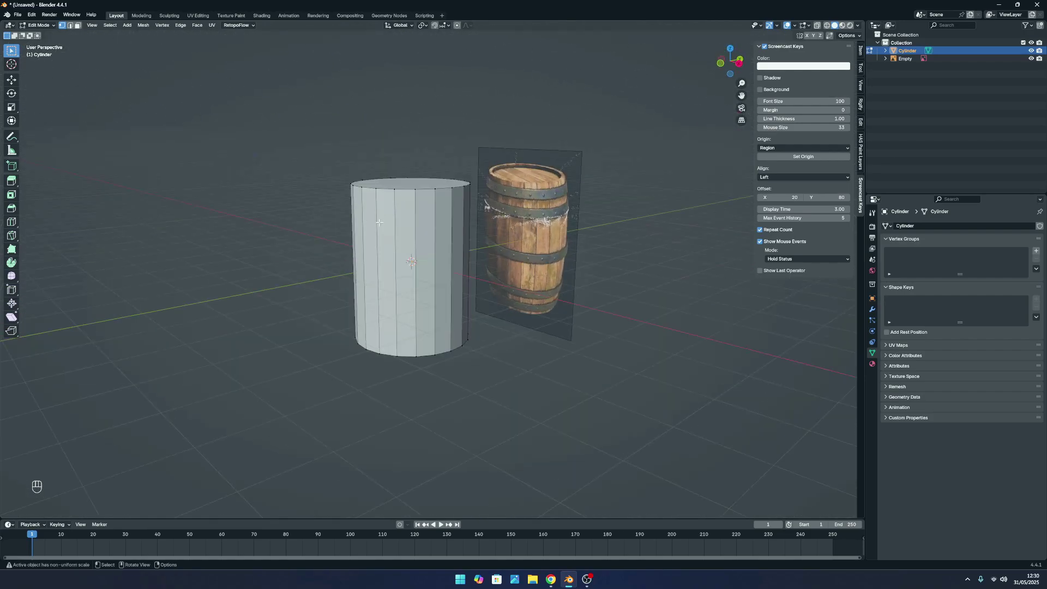
middle_click_drag(510, 299, 452, 261)
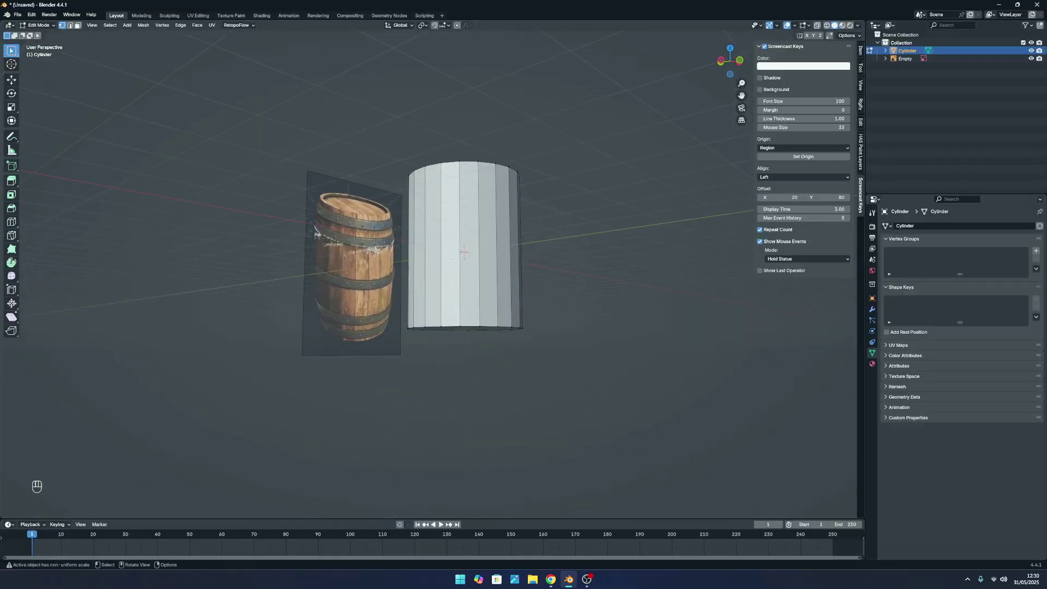
Try adding three evenly spaced horizontal loop cuts around the cylinder's side in the front orthographic view.
key("KP_1")
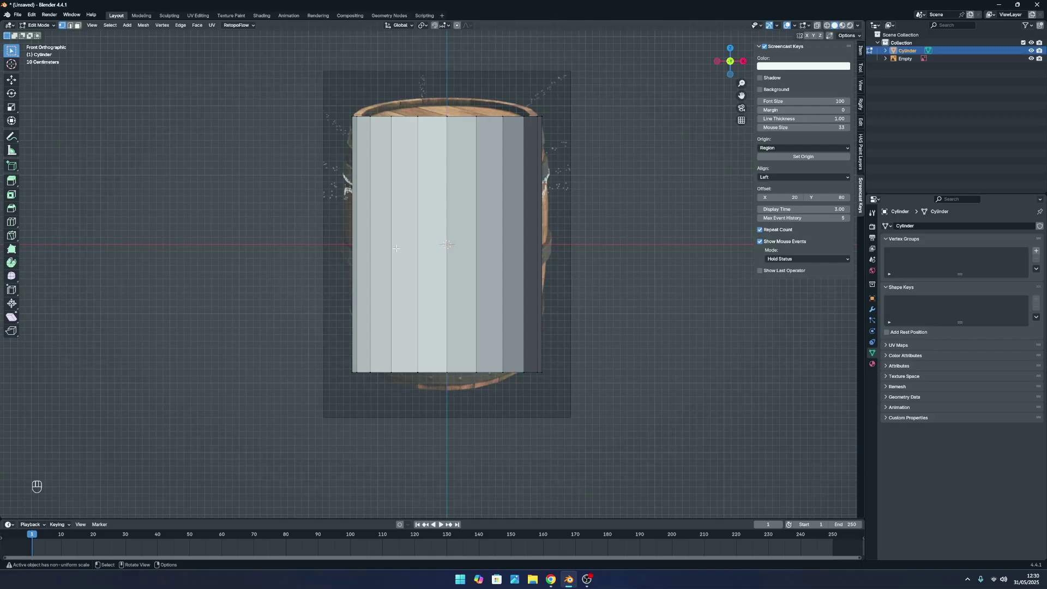
key("ctrl")
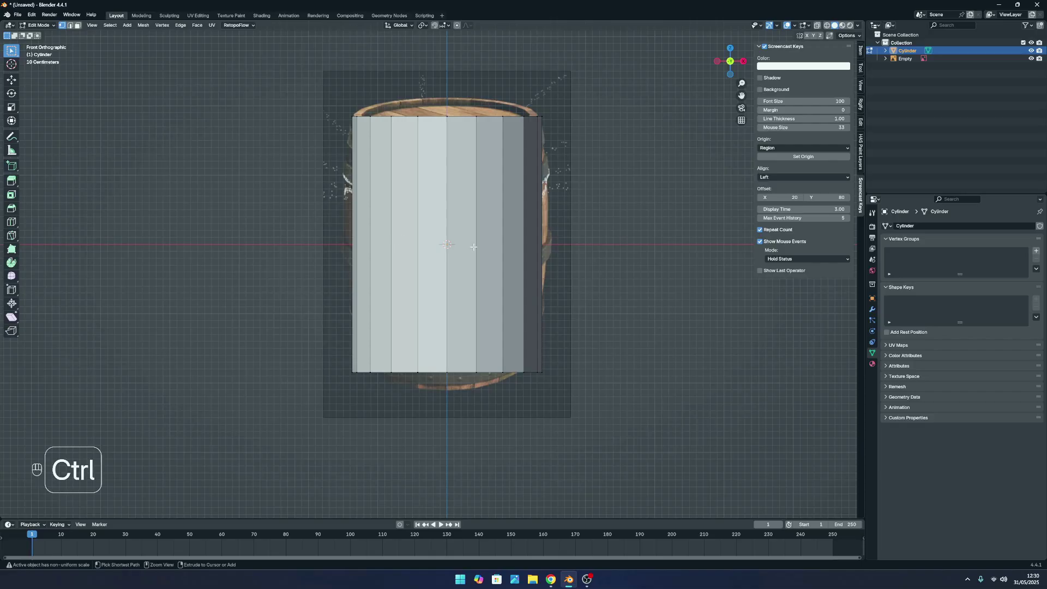
key("ctrl+r")
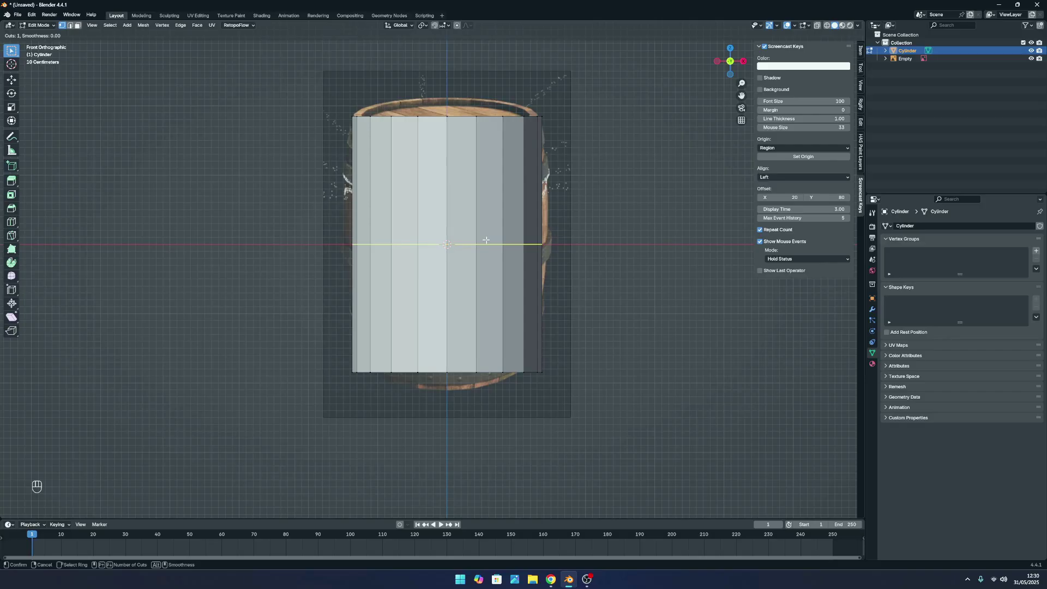
scroll(486, 240, "up", 5)
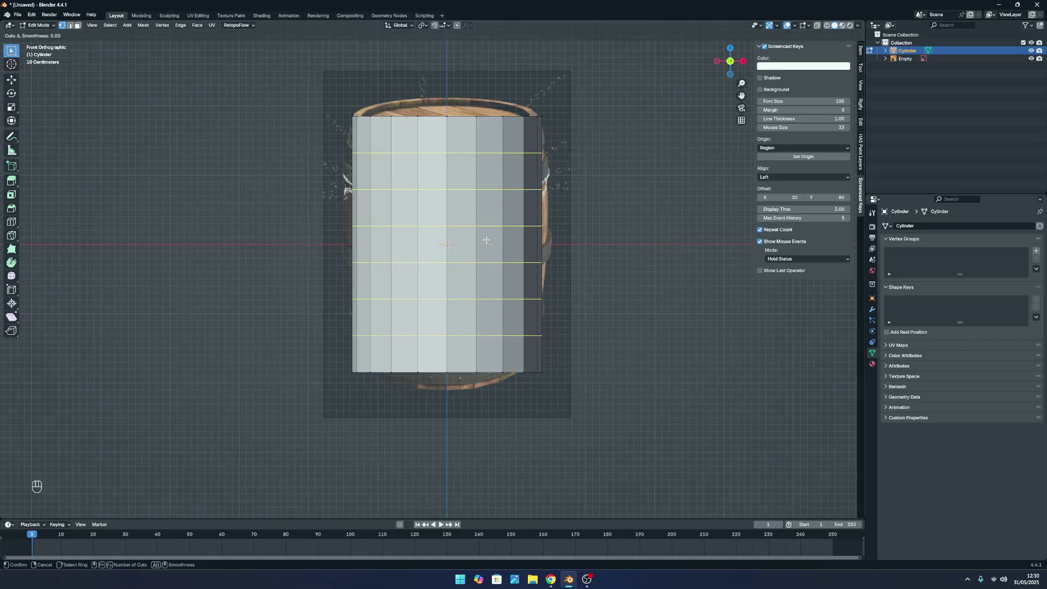
scroll(486, 240, "down", 2)
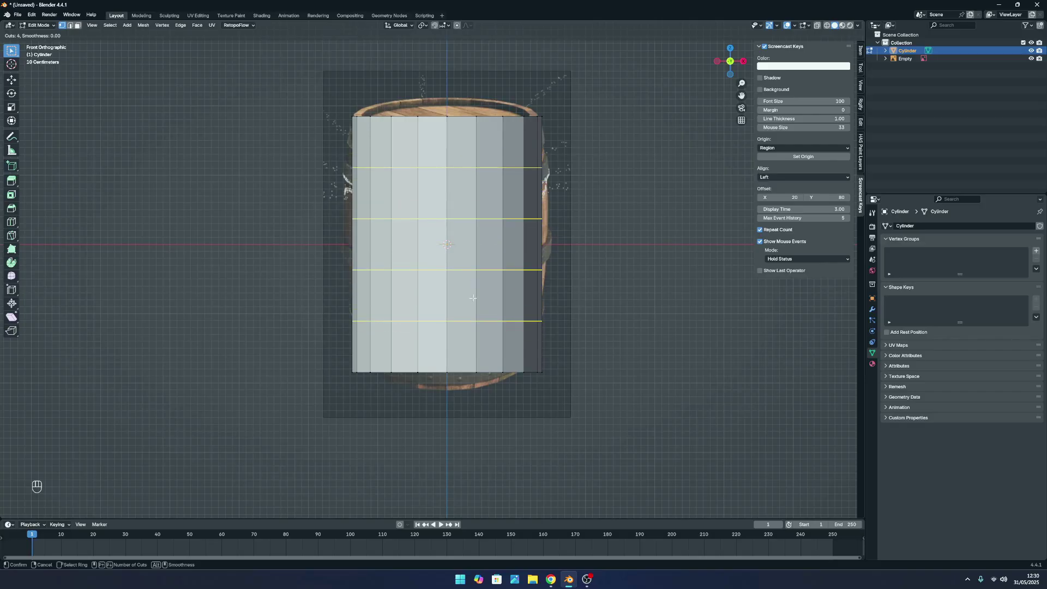
scroll(455, 251, "down", 1)
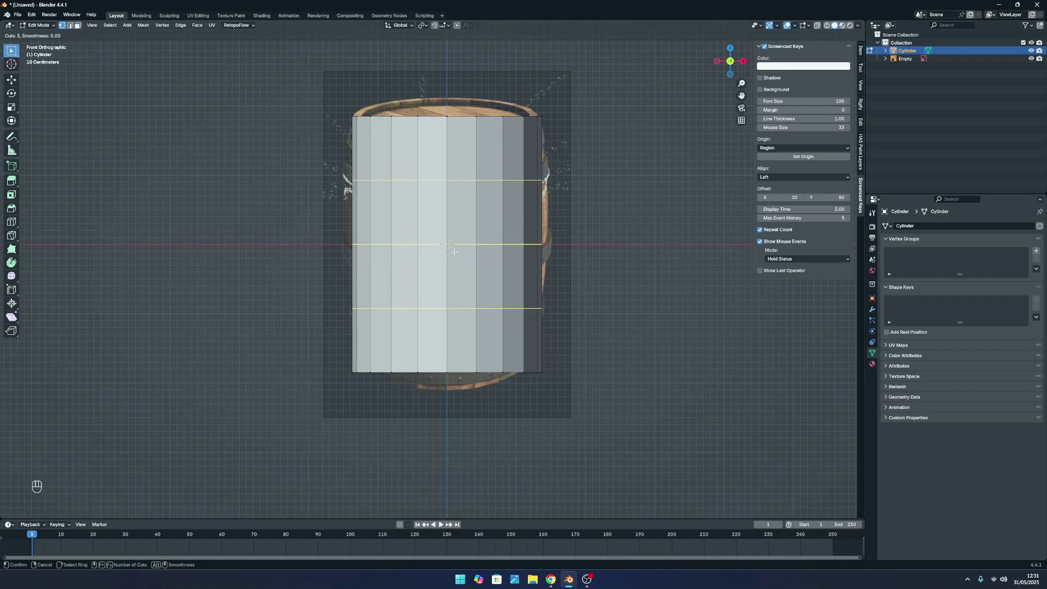
left_click(454, 251)
right_click(454, 251)
left_click(615, 285)
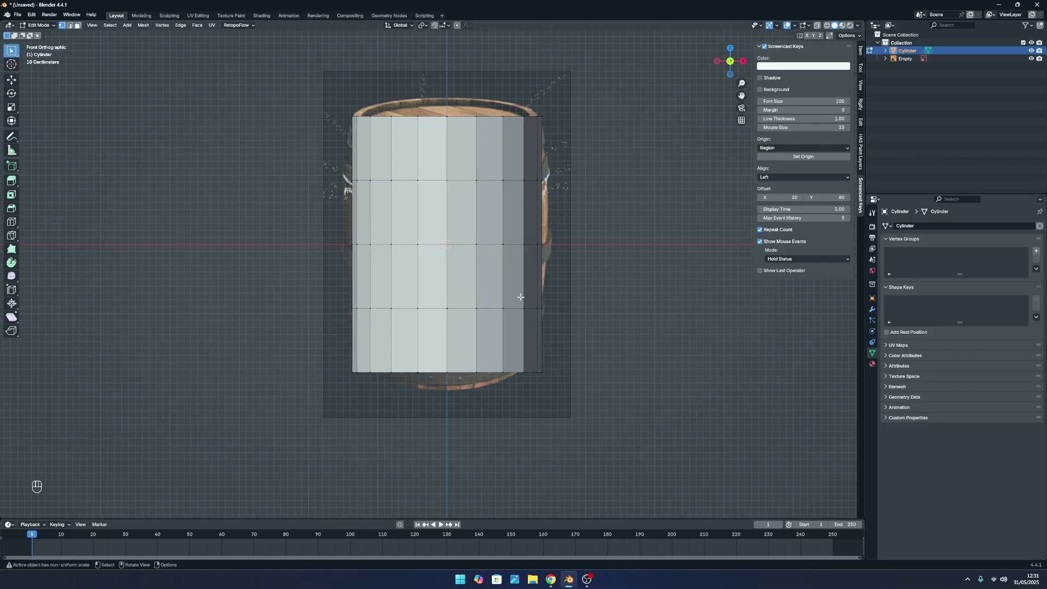
Undo the three loop cuts on the cylinder.
key("ctrl+z")
key("ctrl+z")
key("ctrl+z")
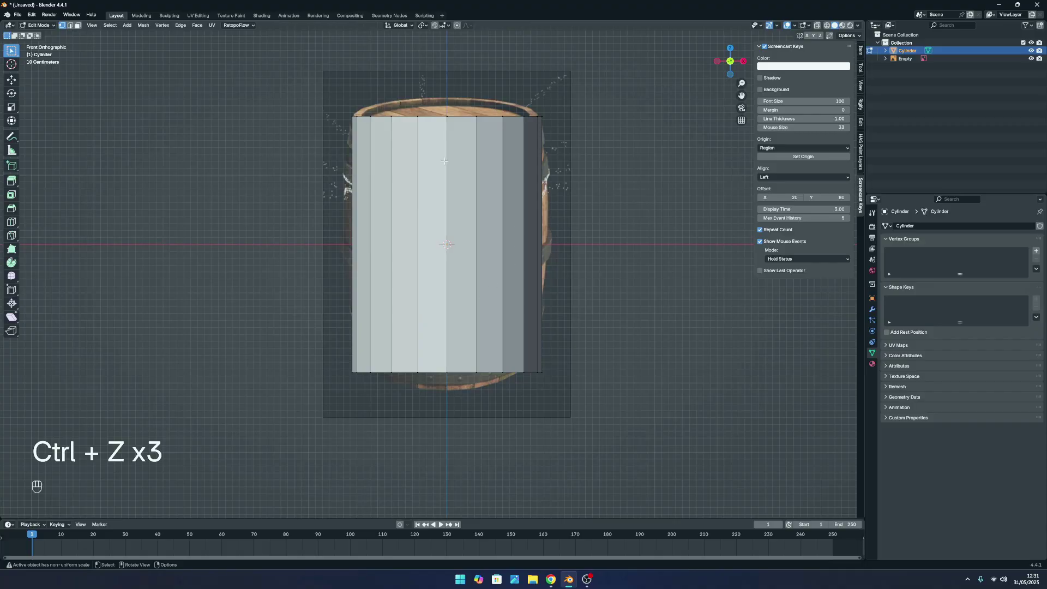
Try placing a single centred cut with the Loop Cut tool, and undo it.
left_click(8, 222)
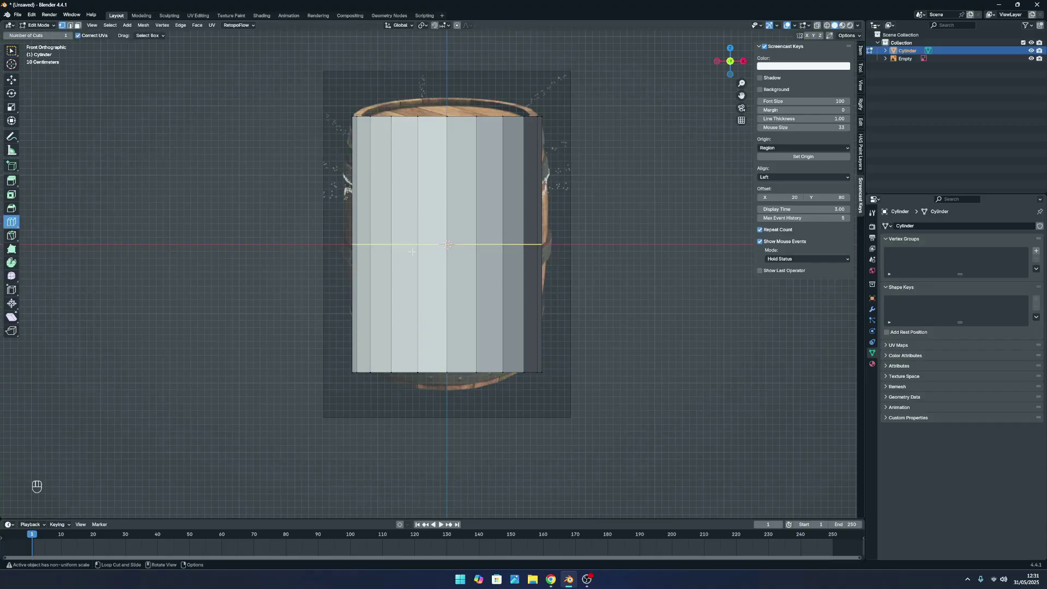
scroll(487, 246, "up", 1)
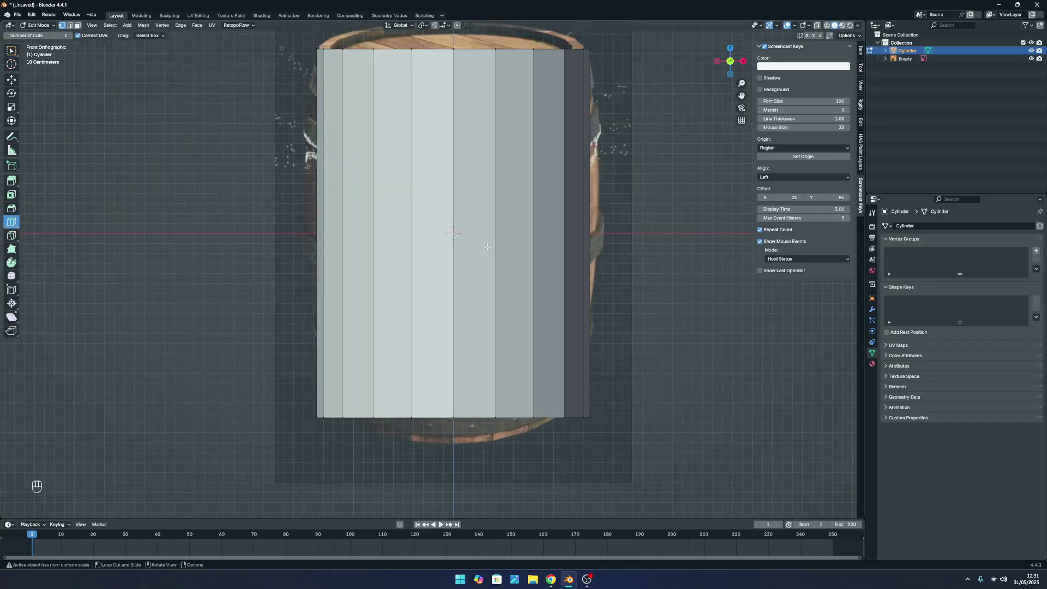
scroll(481, 235, "down", 1)
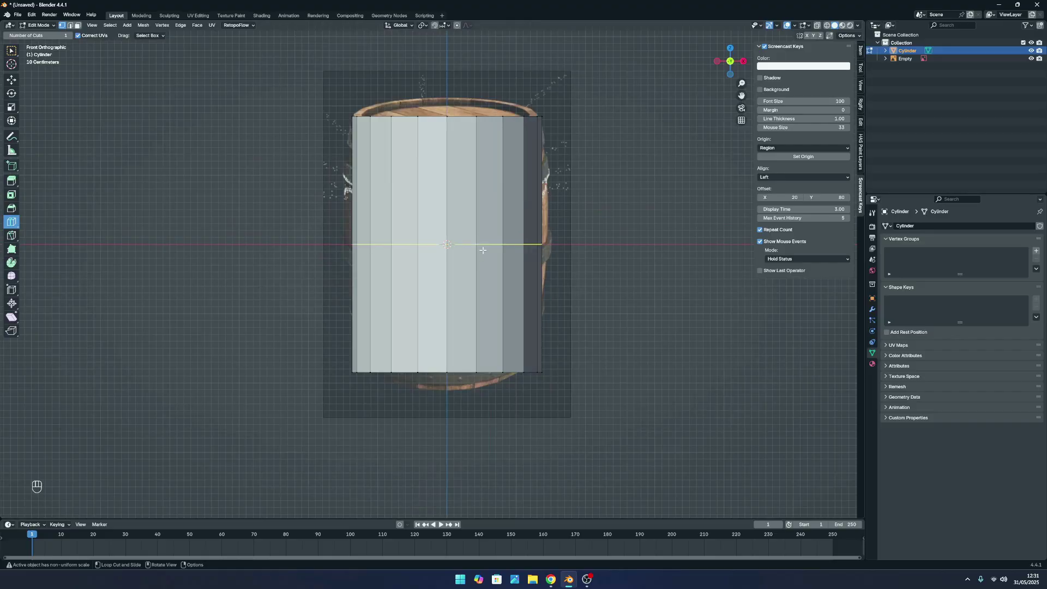
left_click(482, 245)
right_click(561, 240)
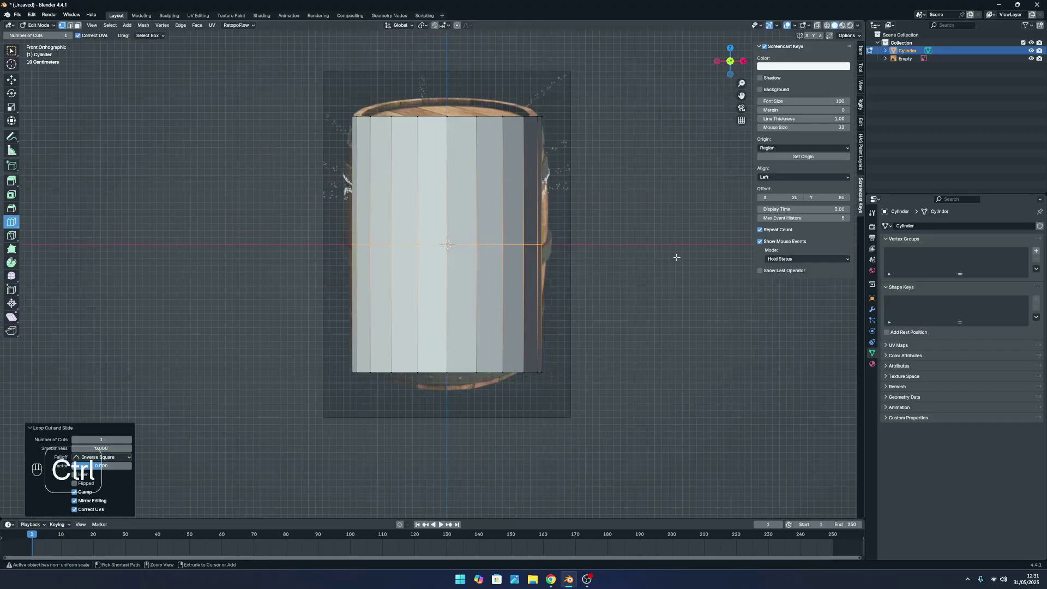
key("ctrl+z")
mouse_move(15, 222)
left_mouse_down()
mouse_move(28, 235)
mouse_move(31, 226)
left_mouse_up()
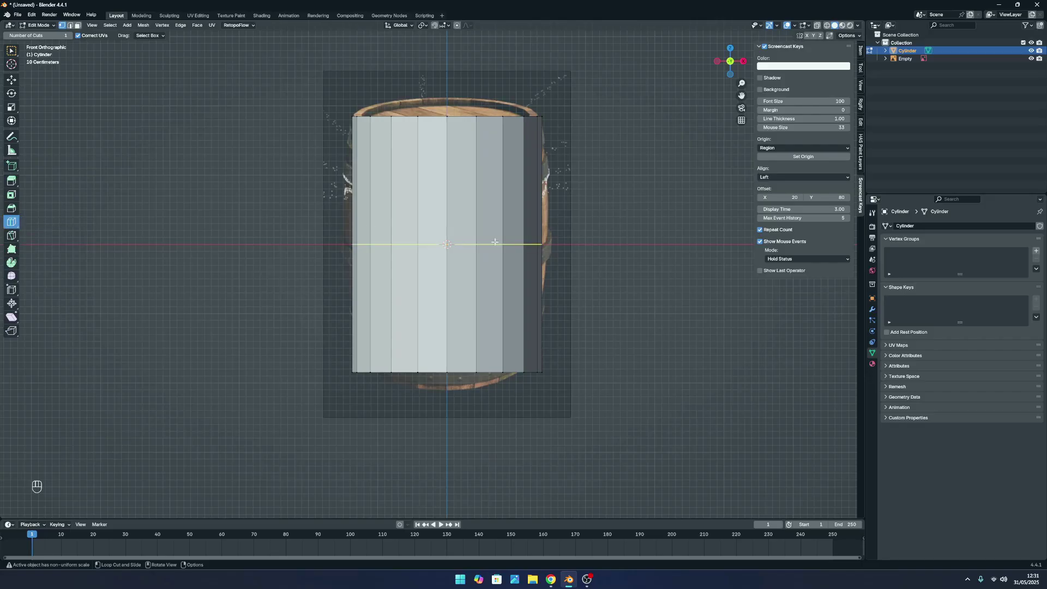
scroll(453, 237, "up", 1)
scroll(453, 238, "up", 1)
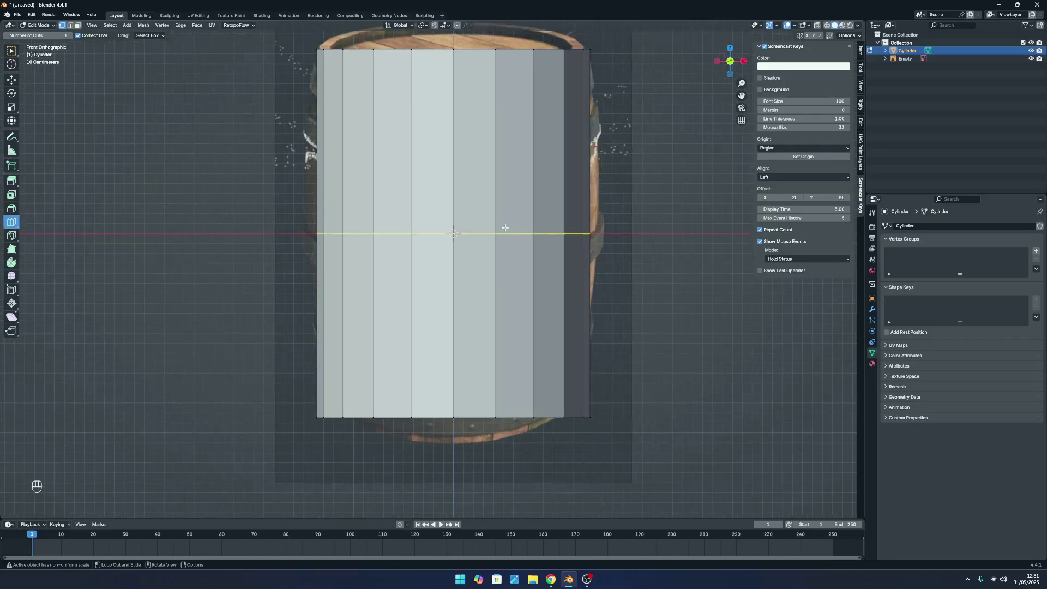
scroll(487, 237, "down", 3)
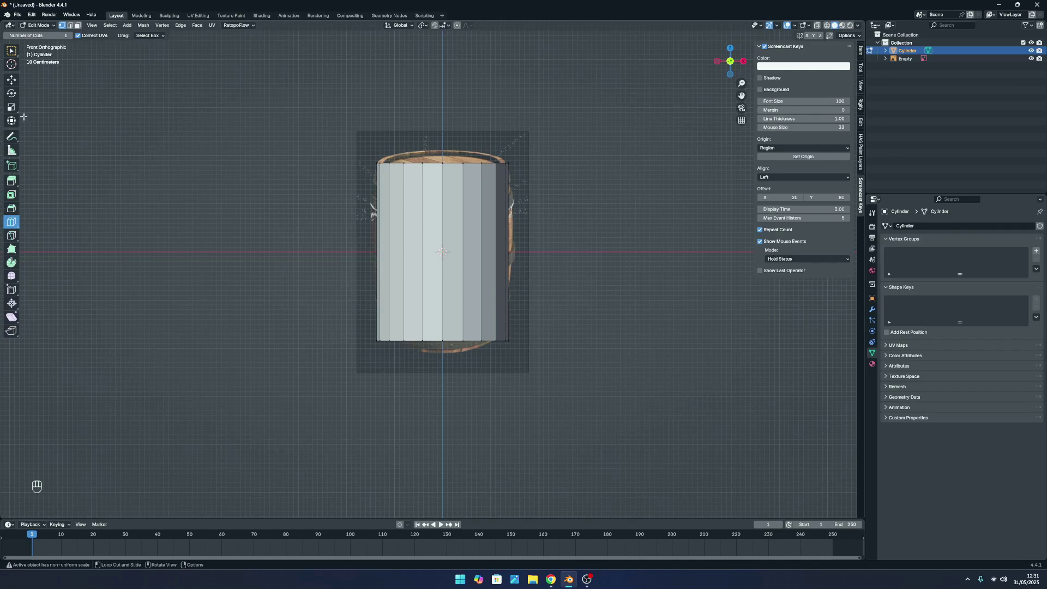
left_click(11, 50)
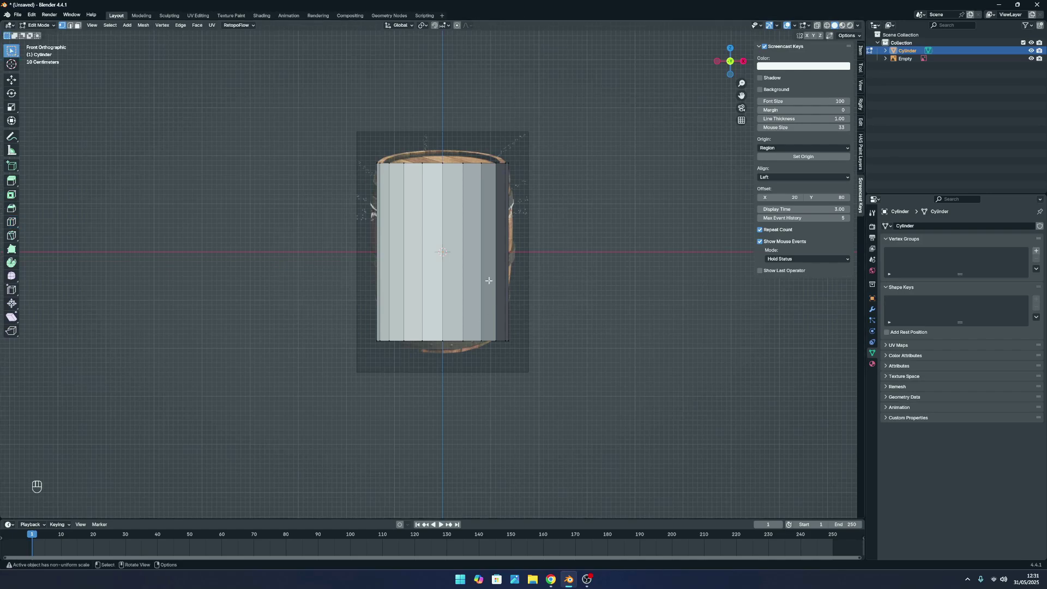
Add three evenly spaced horizontal loop cuts around the cylinder without sliding them, and clear the selection.
key("ctrl+r")
scroll(478, 244, "up", 2)
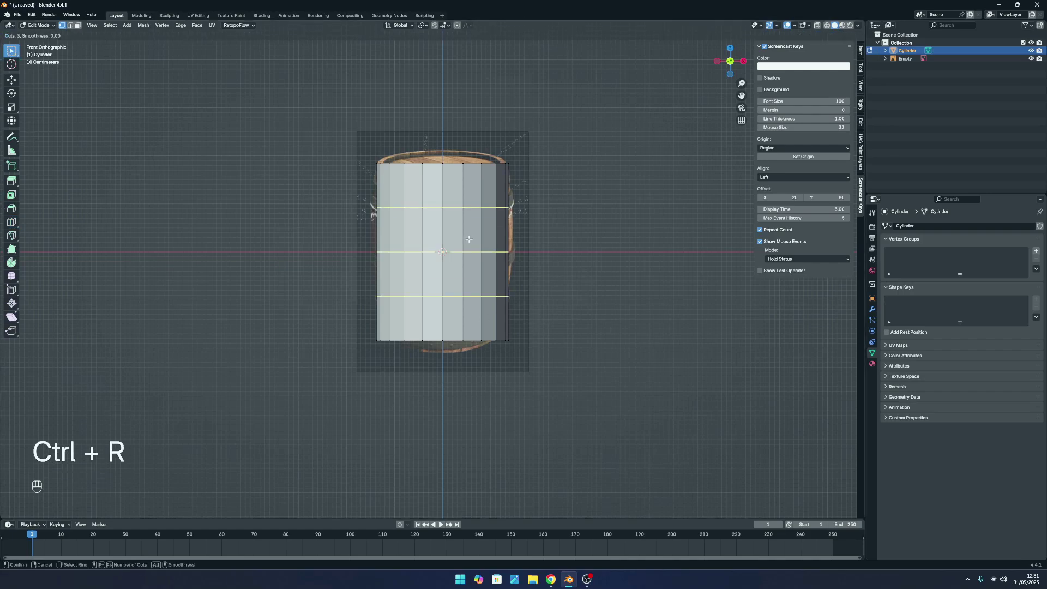
left_click(469, 239)
right_click(469, 239)
left_click(606, 243)
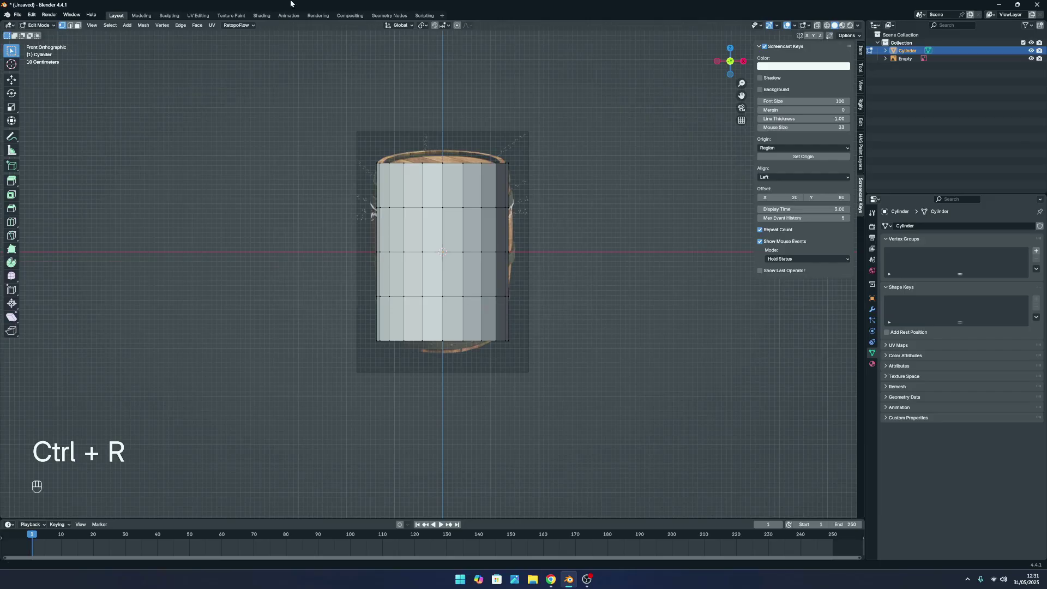
Switch the mesh to edge selection mode with nothing selected.
left_click(70, 25)
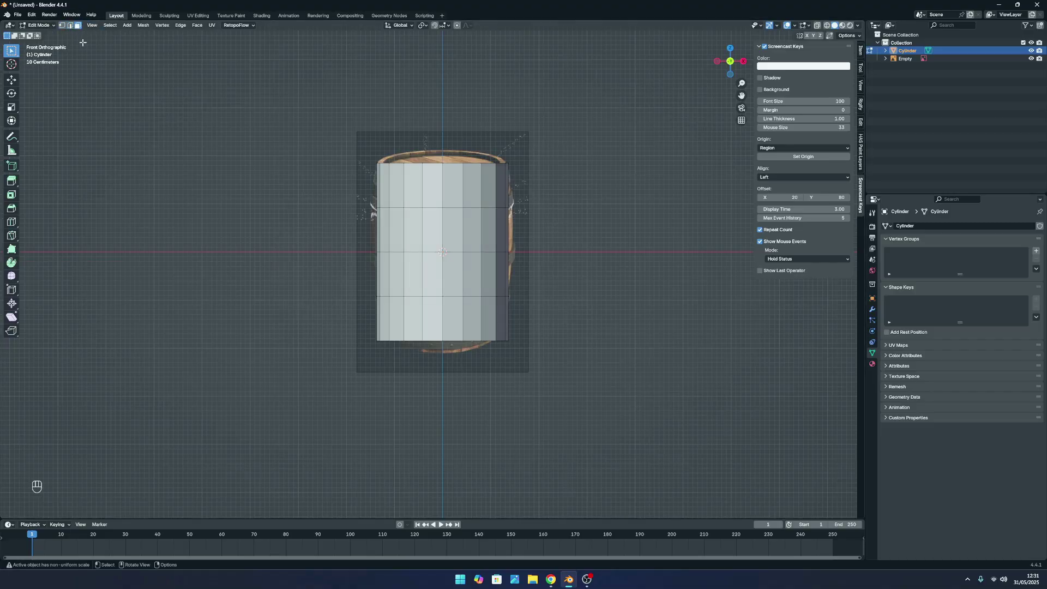
key("alt")
mouse_move(443, 254)
middle_mouse_down()
mouse_move(401, 258)
mouse_move(403, 273)
mouse_move(432, 269)
middle_mouse_up()
left_click(433, 266)
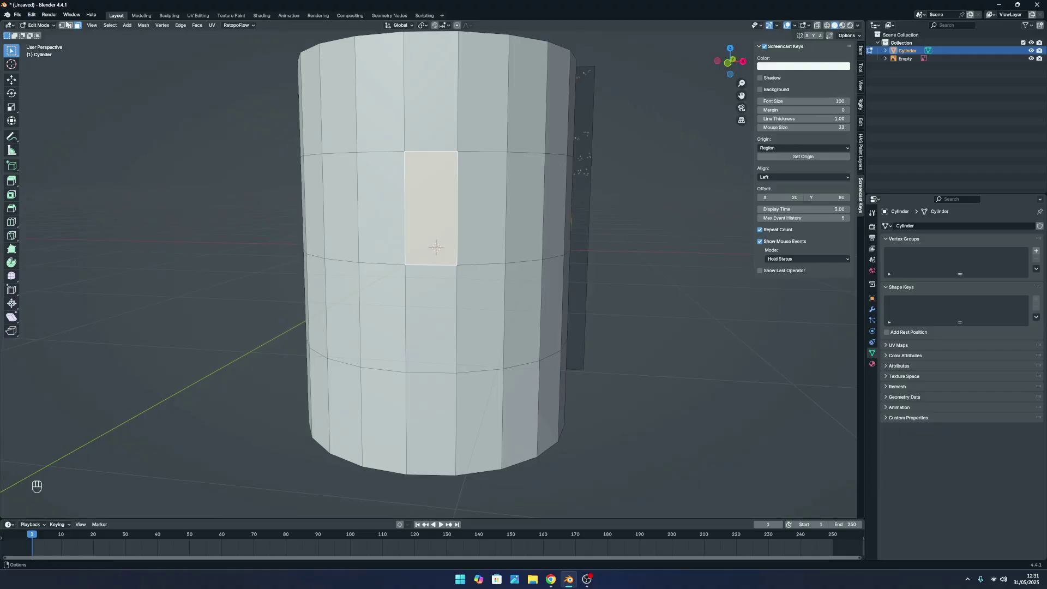
key("2")
key("alt+a")
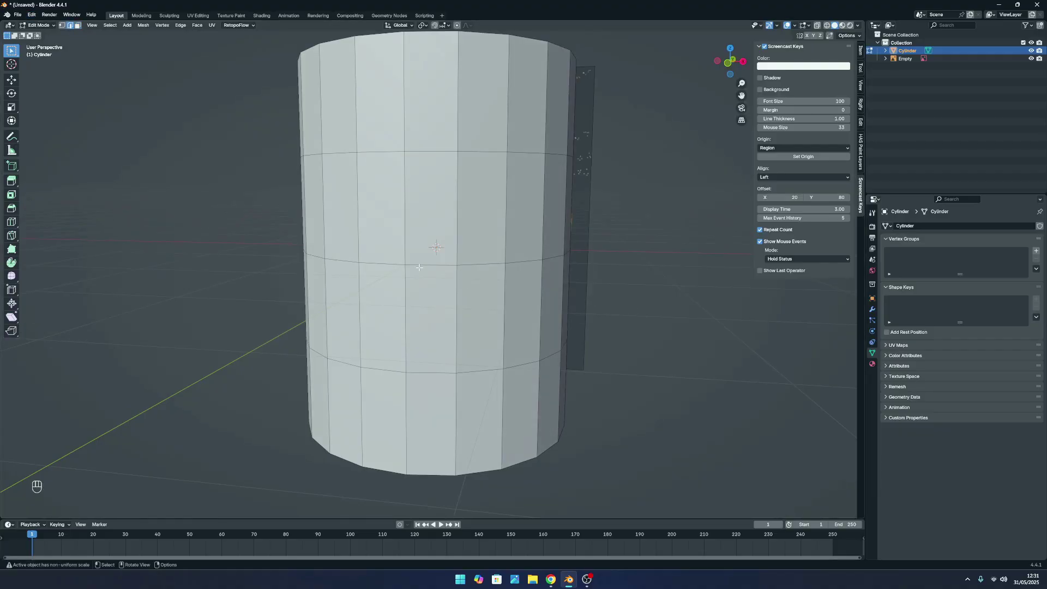
Select the complete horizontal edge loop around the cylinder's middle.
left_click(433, 265)
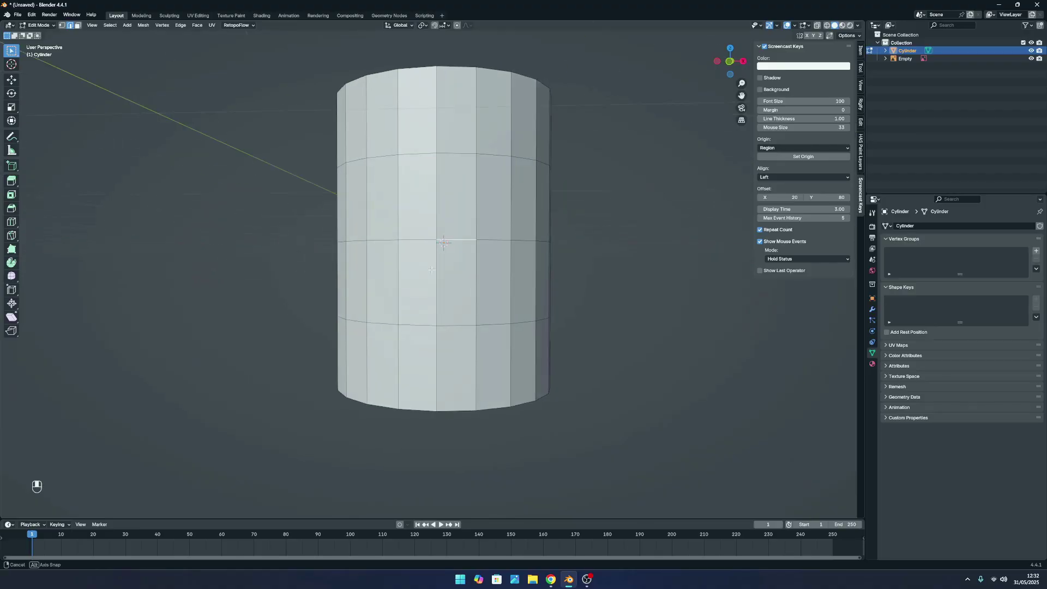
middle_click_drag(469, 264, 367, 244)
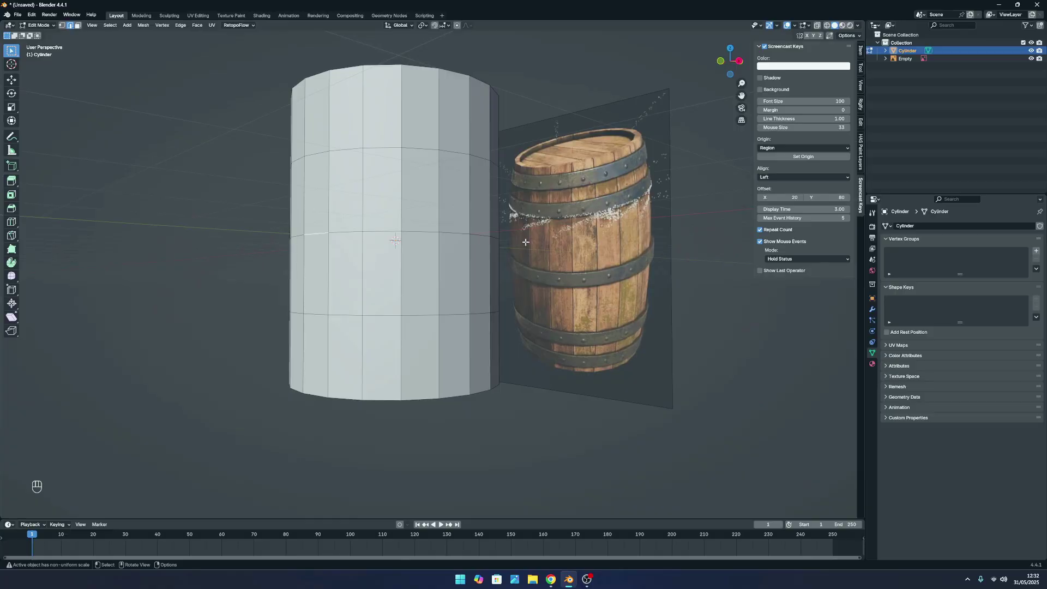
middle_click_drag(236, 213, 364, 333)
scroll(365, 335, "up", 2)
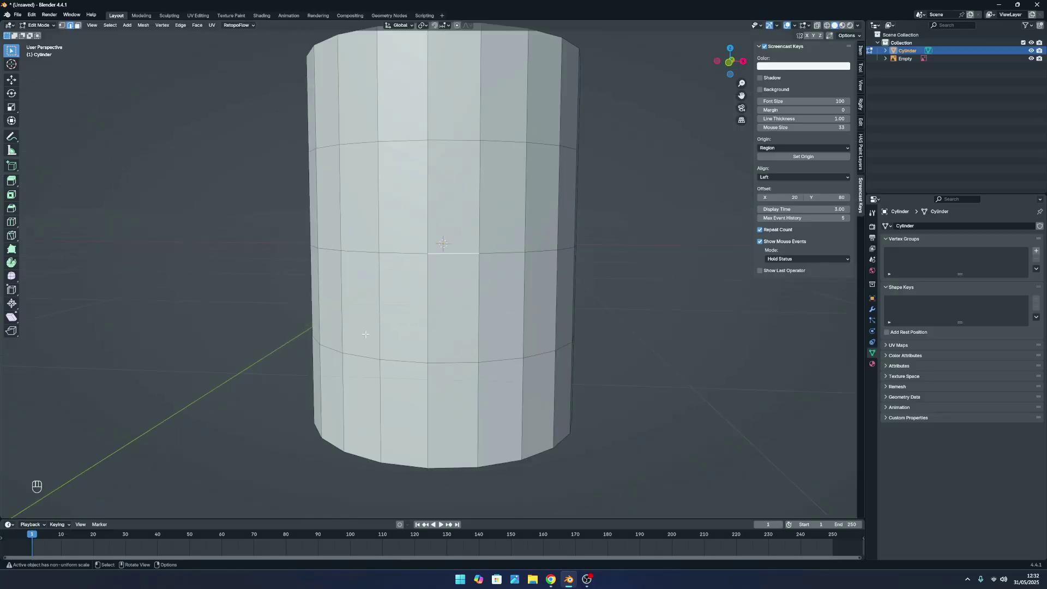
left_click(457, 253, "alt")
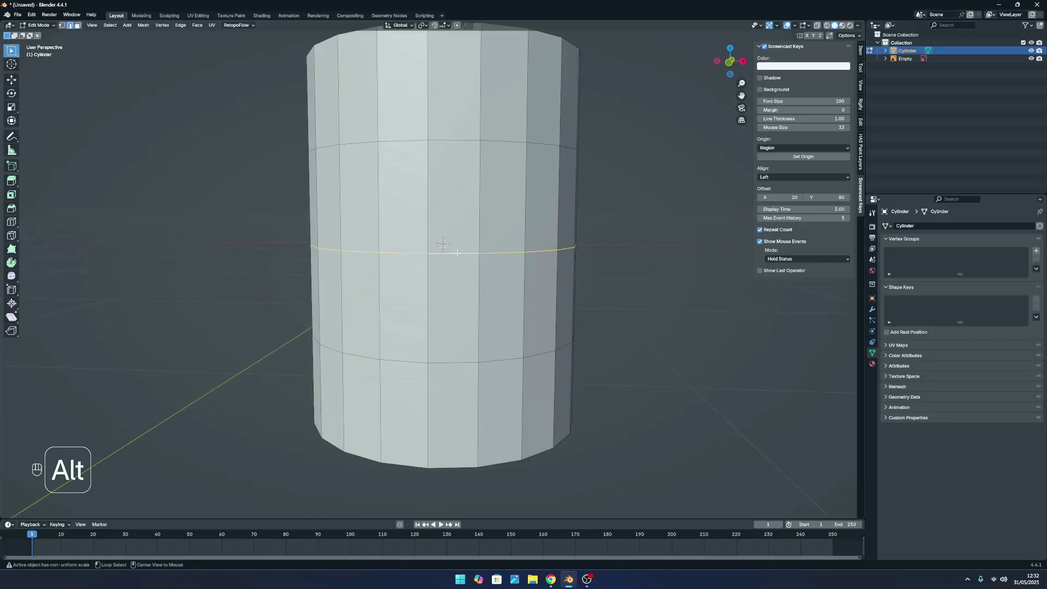
Try scaling the middle edge loop outward in the front orthographic view with proportional editing off, and cancel the scaling.
middle_click_drag(347, 239, 619, 273)
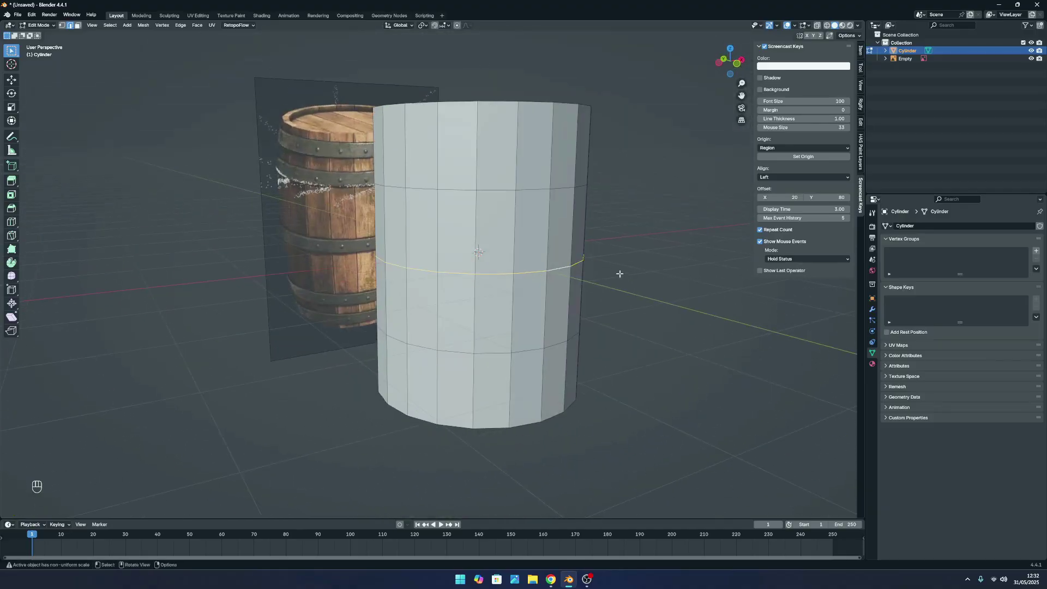
scroll(596, 294, "up", 3)
key("KP_1")
scroll(560, 275, "down", 2)
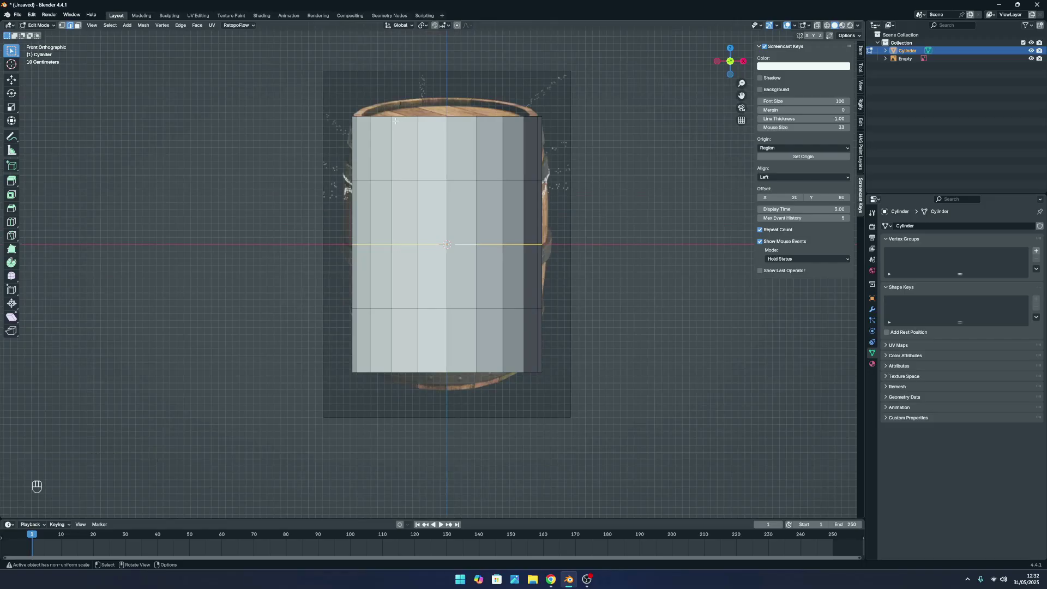
left_click(457, 27)
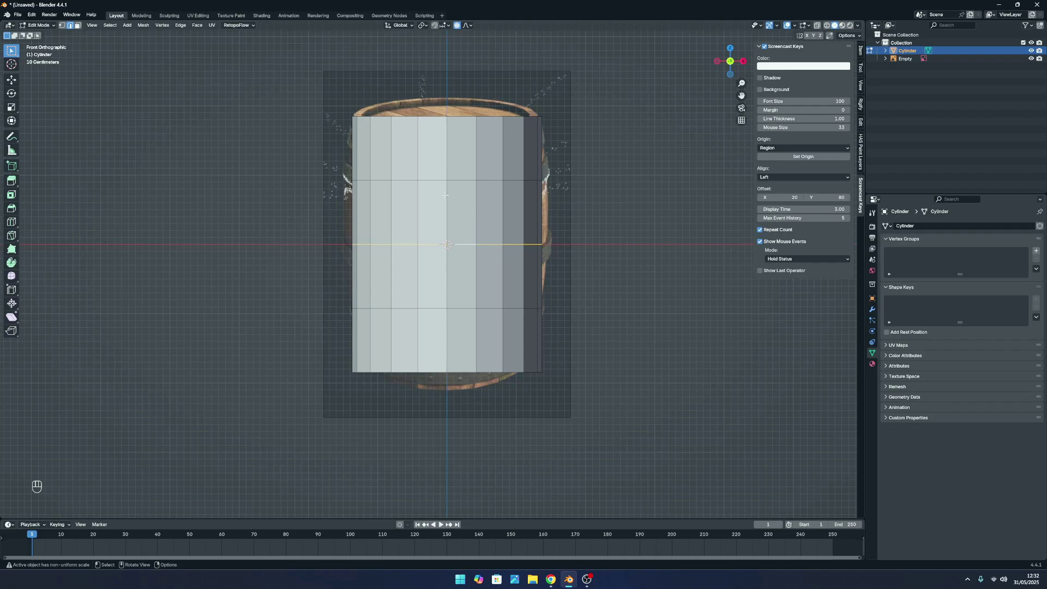
key("o")
key("s")
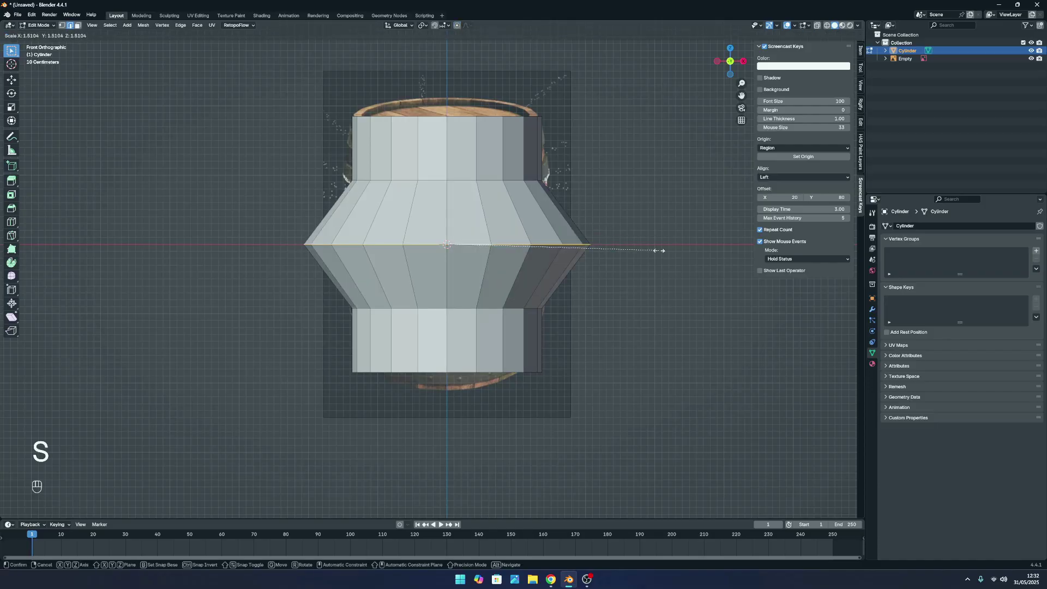
right_click(590, 225)
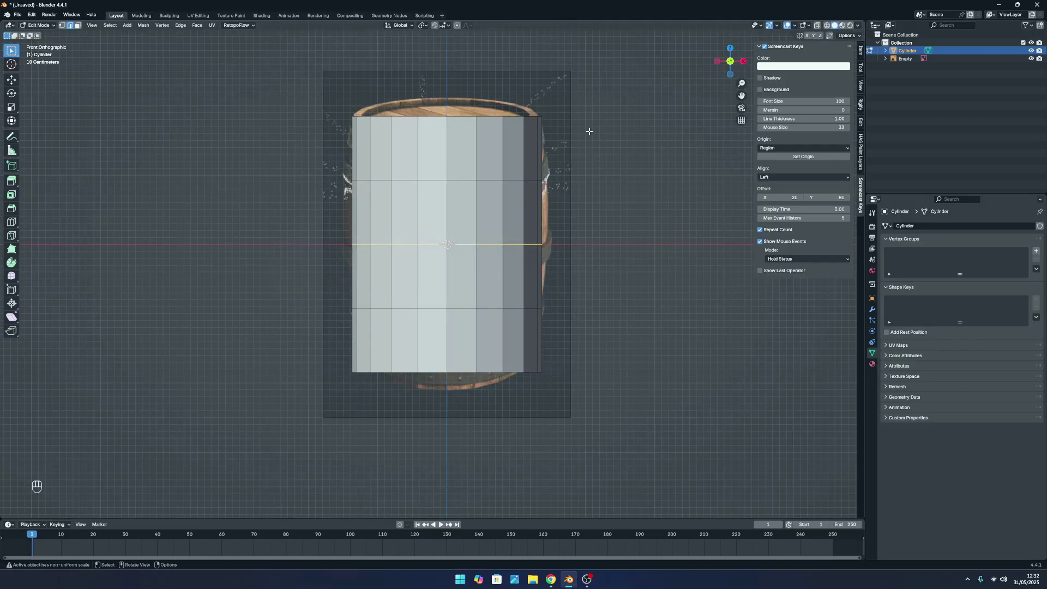
Turn on proportional editing with smooth falloff and scale the middle edge loop by about 1.21, using a proportional size of 2.36.
left_click(457, 25)
key("s")
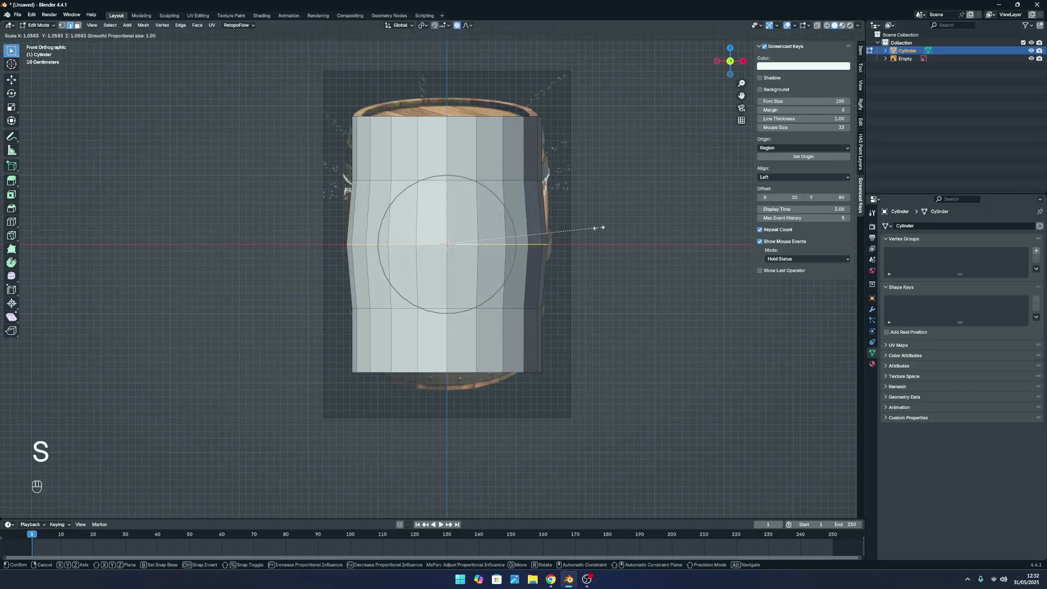
scroll(609, 230, "down", 7)
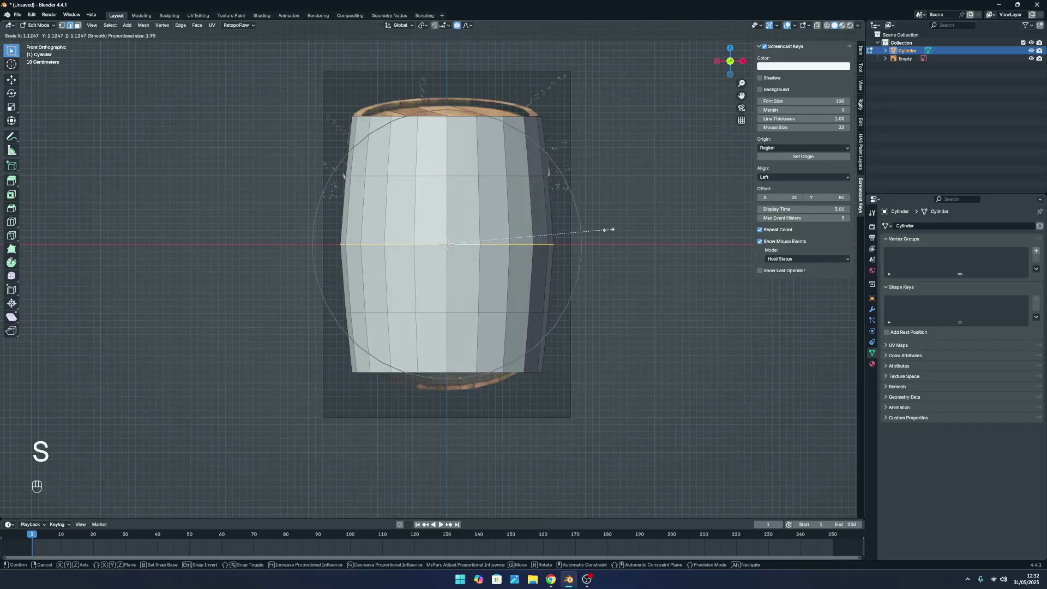
scroll(609, 230, "up", 3)
scroll(610, 230, "down", 3)
scroll(609, 230, "down", 2)
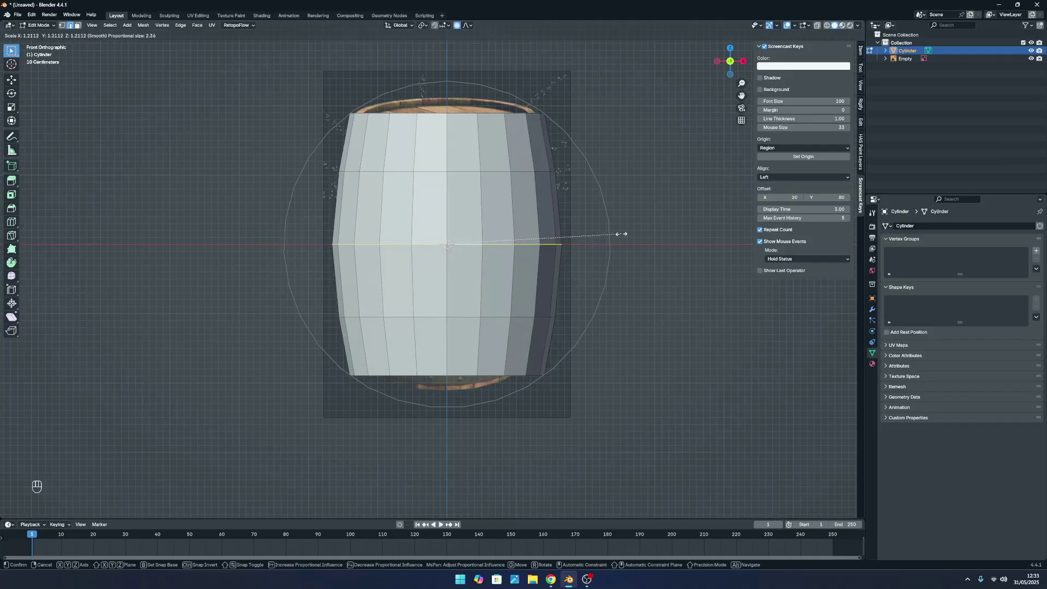
left_click(621, 234)
scroll(638, 223, "down", 5)
middle_click_drag(636, 218, 629, 248)
scroll(576, 250, "up", 3)
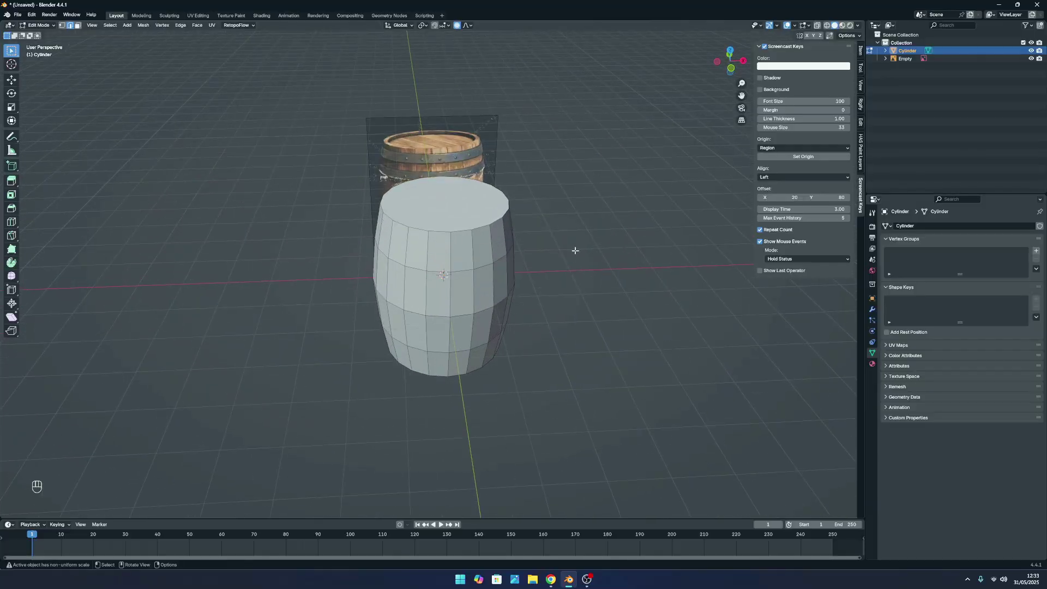
key("KP_1")
scroll(608, 141, "up", 3)
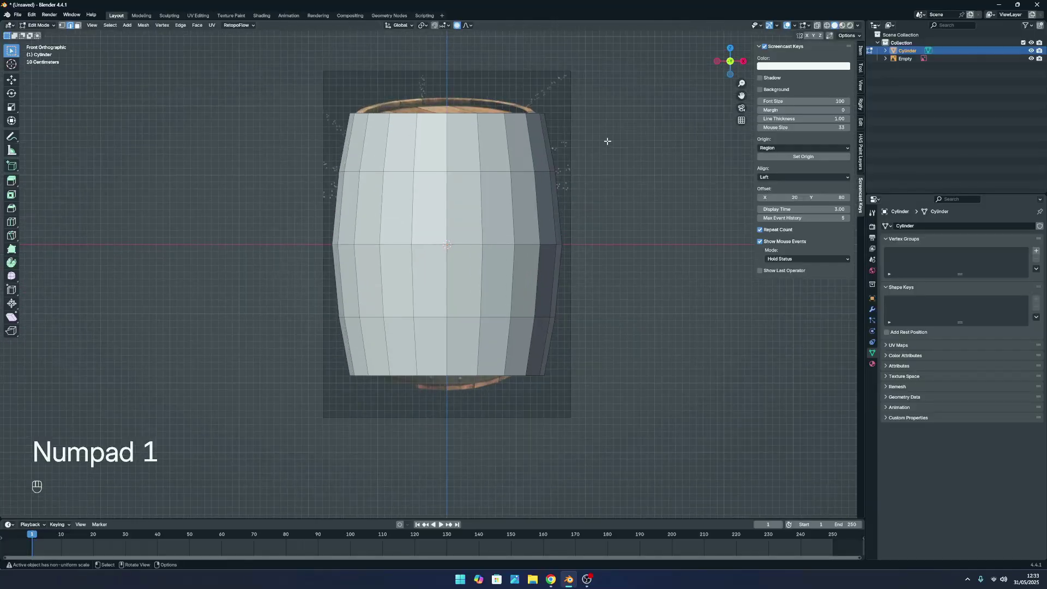
Delete the face that closes the top of the barrel mesh.
key("Tab")
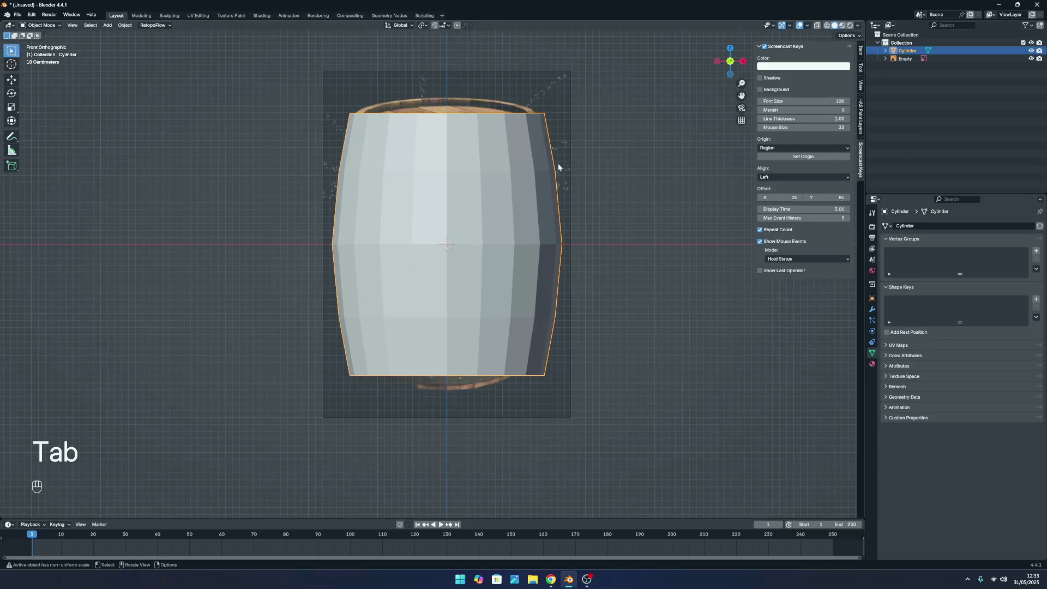
scroll(558, 162, "down", 4)
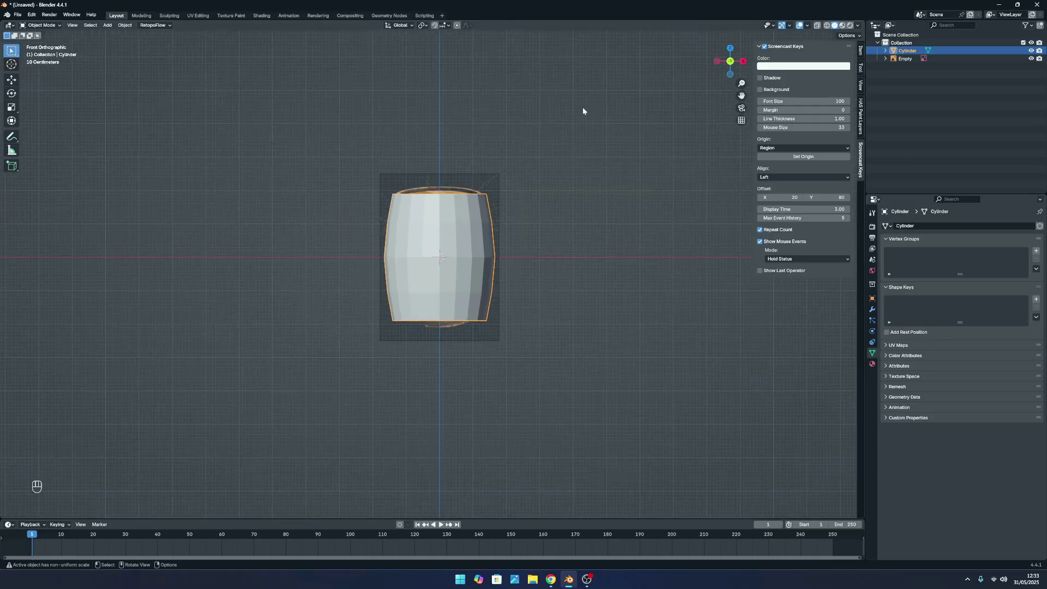
middle_click_drag(582, 107, 551, 195)
scroll(551, 195, "up", 5)
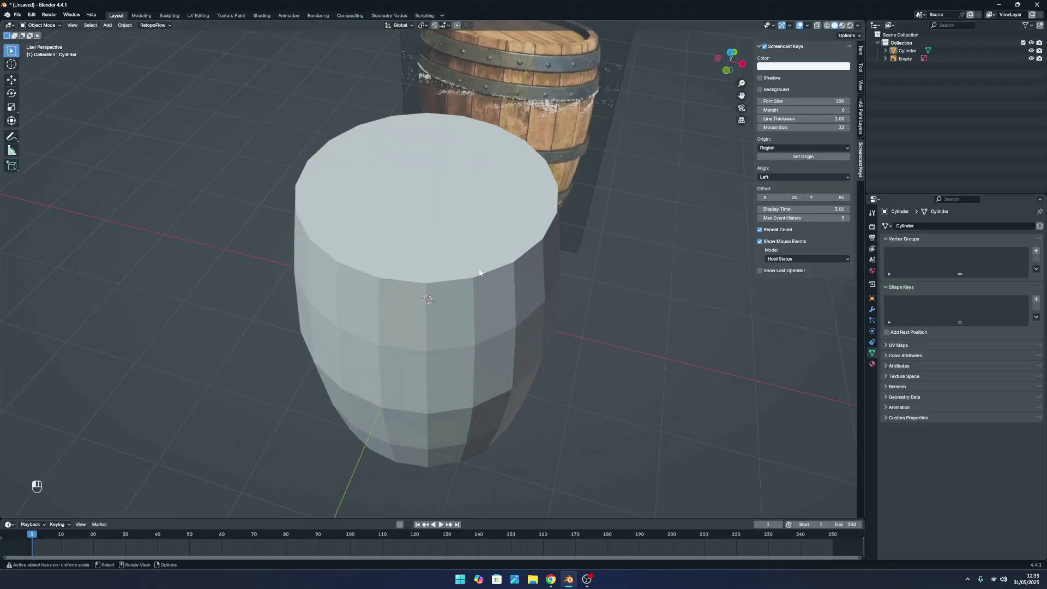
left_click(479, 272)
scroll(407, 309, "down", 4)
middle_click_drag(406, 308, 545, 244)
key("Tab")
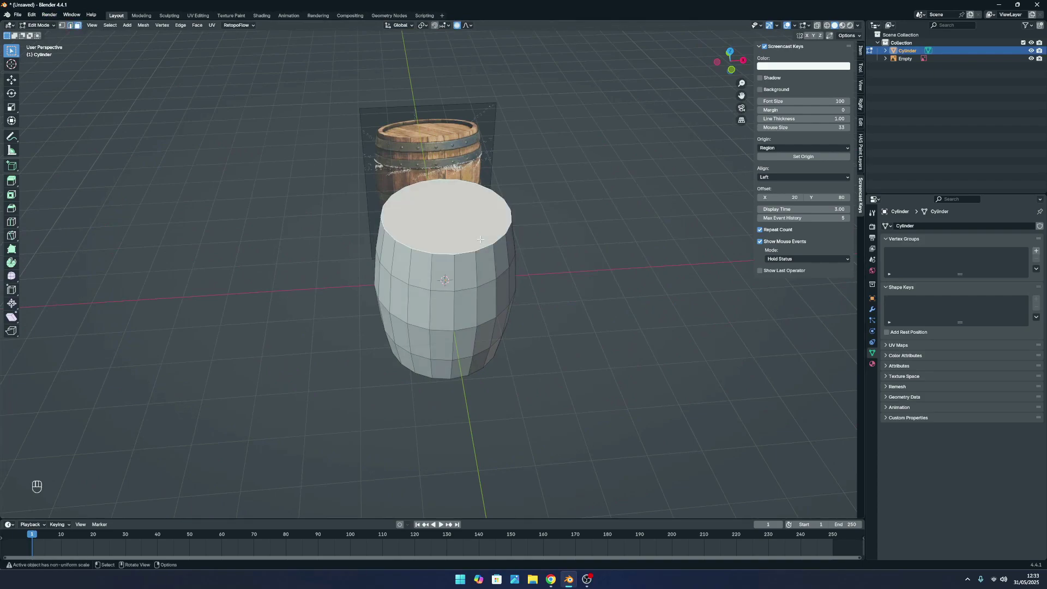
key("x")
left_click(453, 259)
Delete the face that closes the bottom of the barrel mesh.
middle_click_drag(453, 258, 469, 188)
left_click(464, 306)
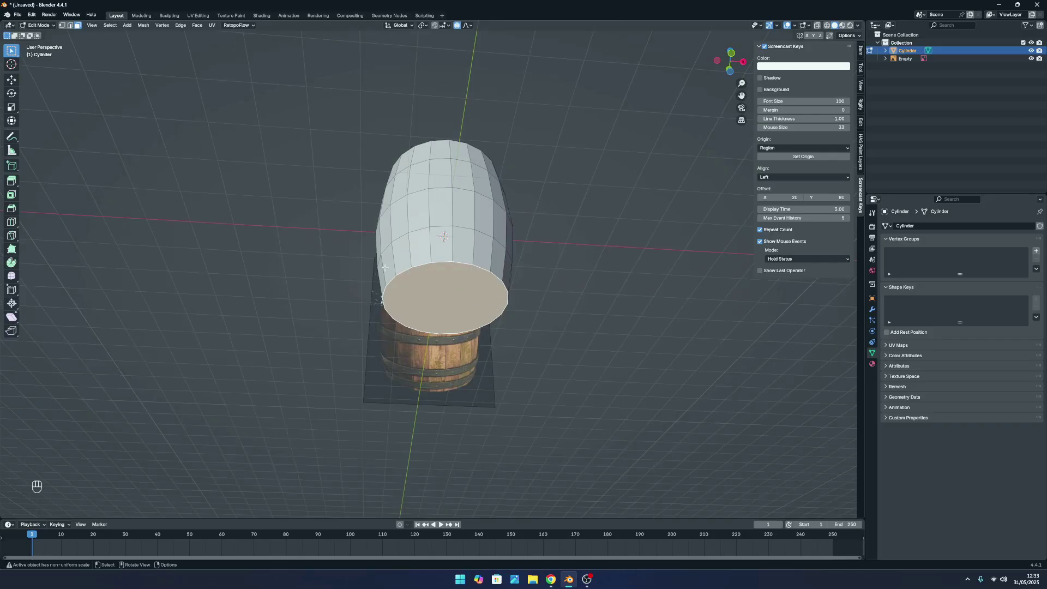
key("x")
left_click(537, 403)
left_click(449, 297)
key("x")
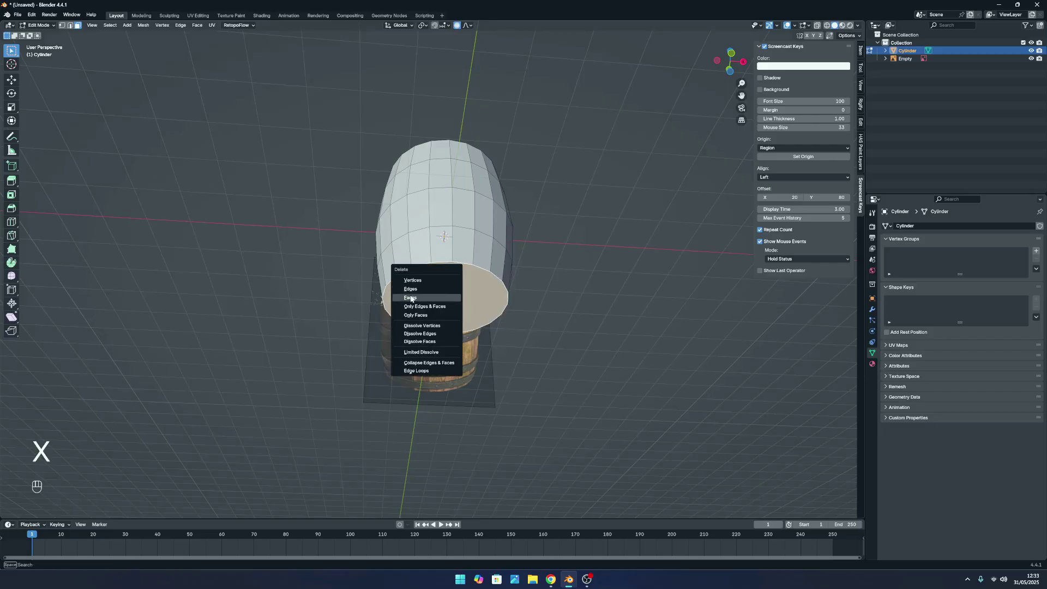
left_click(411, 298)
Try extruding all of the barrel's faces together along their normal, and undo the extrusion.
middle_click_drag(525, 248, 414, 410)
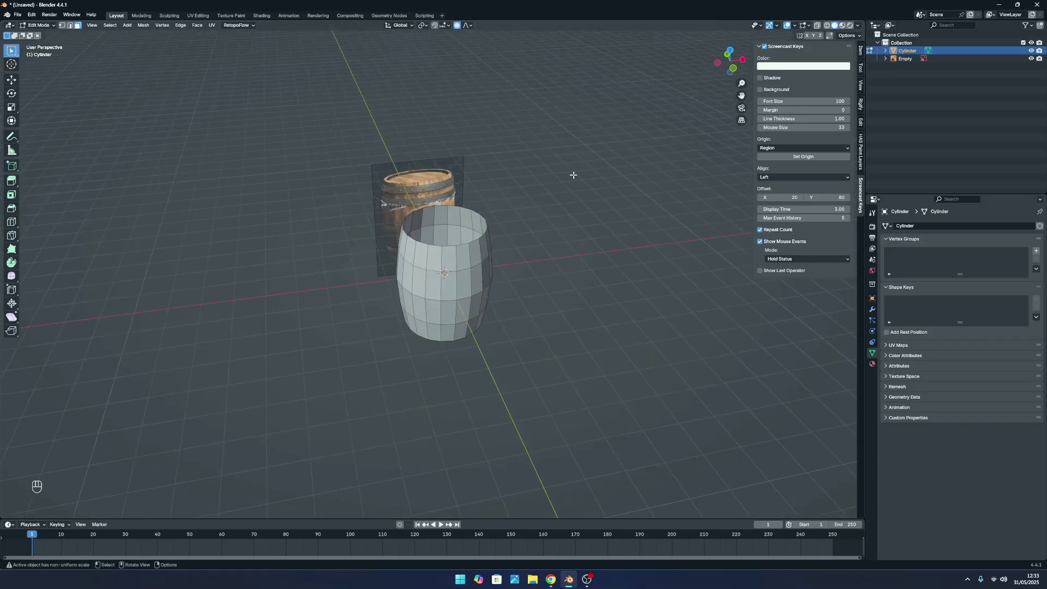
key("KP_1")
middle_click_drag(516, 222, 482, 296)
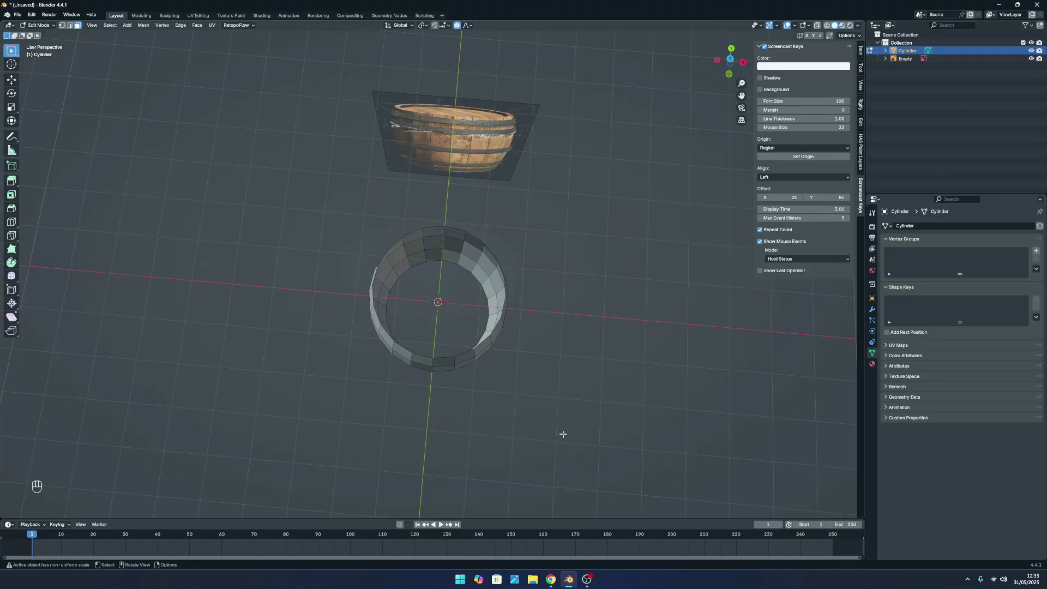
middle_click_drag(561, 432, 545, 273)
key("a")
key("e")
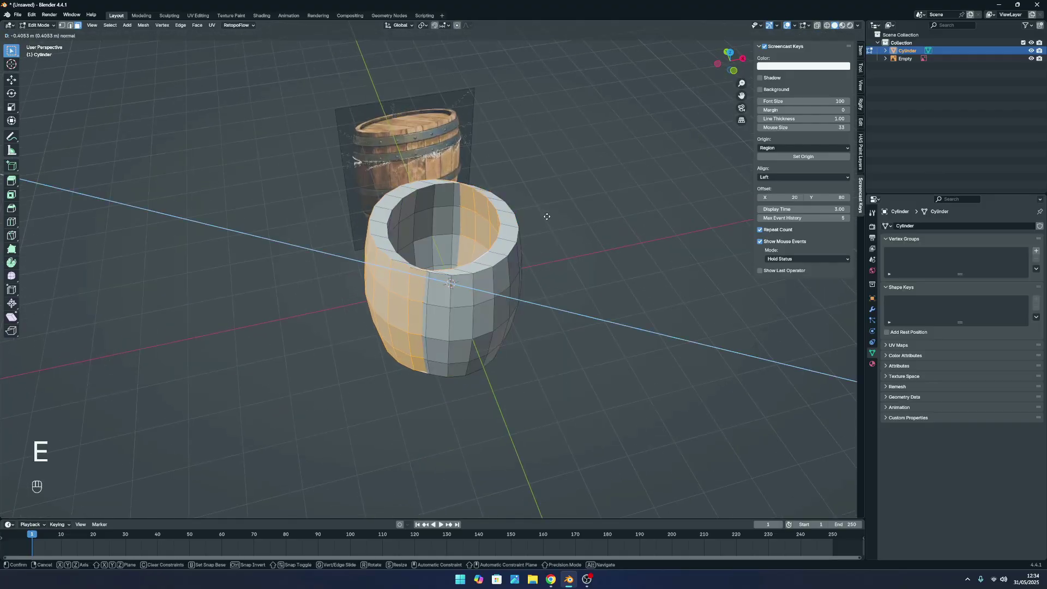
right_click(548, 212)
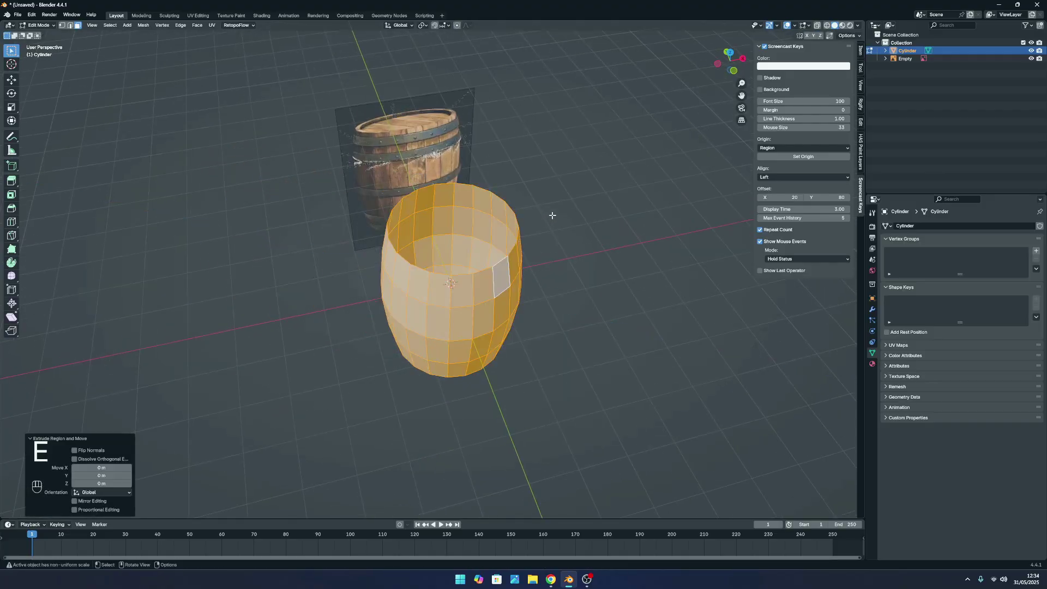
key("ctrl+z")
key("ctrl+z")
Try extruding a single side face at the barrel's upper rim outward along its normal, and undo the extrusion.
middle_click_drag(519, 246, 585, 251)
scroll(663, 175, "up", 3)
left_click_drag(742, 96, 376, 163)
scroll(298, 155, "up", 4)
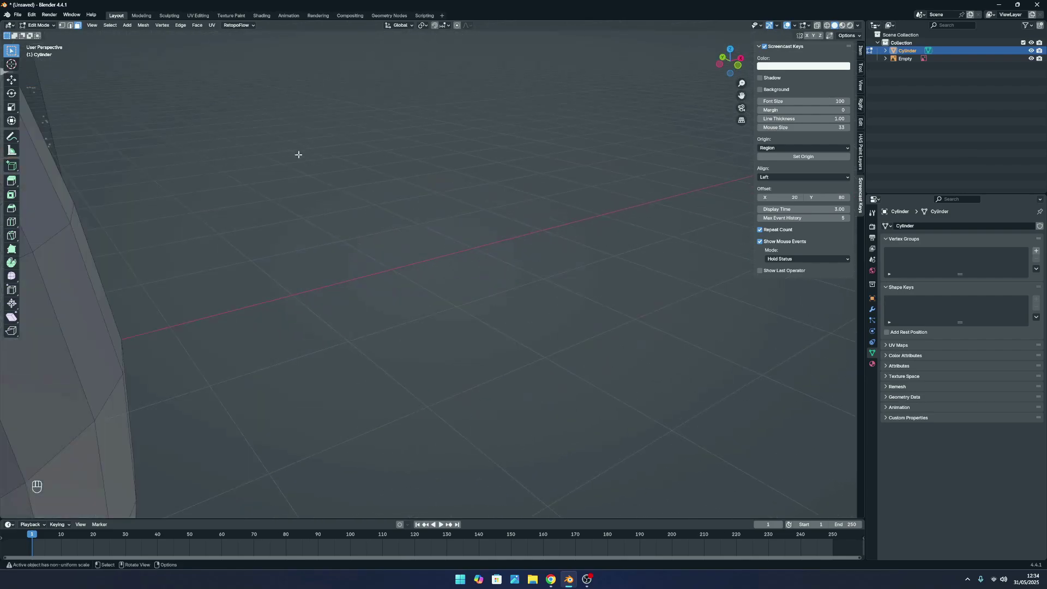
scroll(272, 161, "down", 2)
middle_click_drag(262, 163, 303, 170)
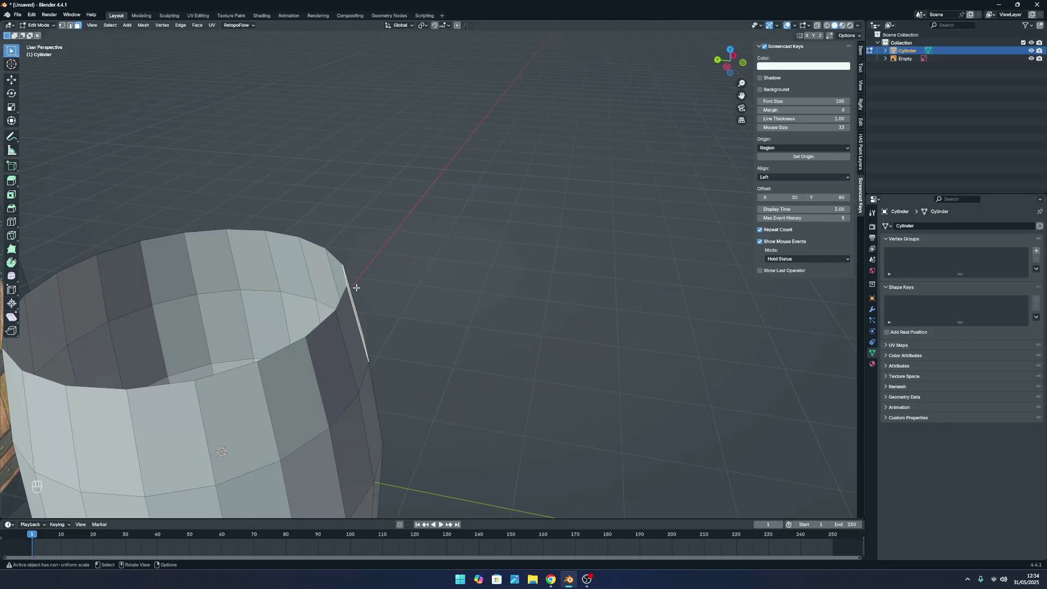
scroll(409, 298, "down", 3)
middle_click_drag(409, 297, 358, 262)
scroll(341, 255, "up", 3)
key("e")
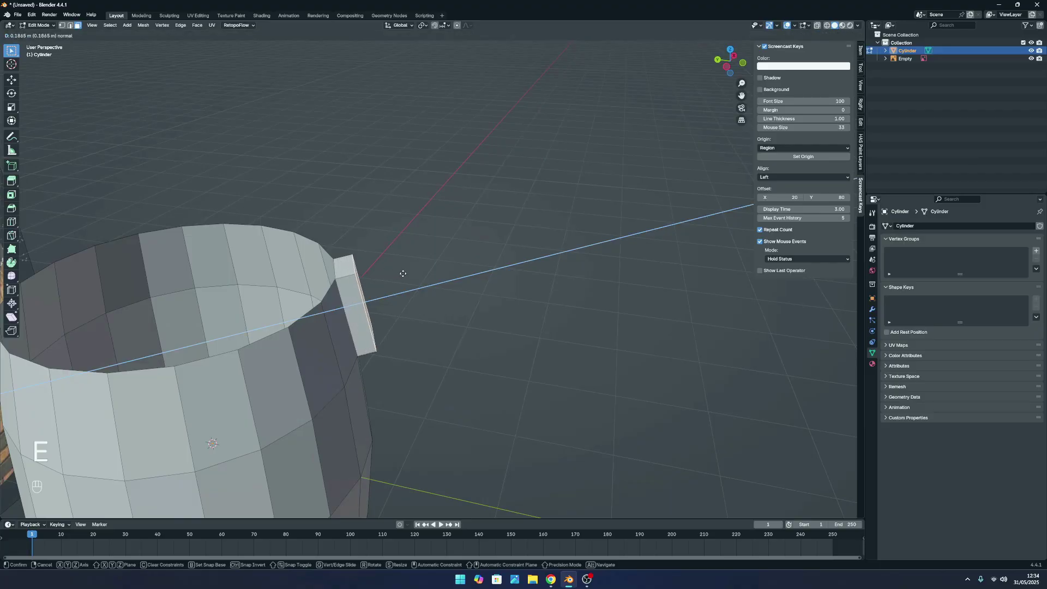
left_click(750, 207)
scroll(461, 271, "down", 3)
middle_click_drag(461, 272, 433, 287)
scroll(483, 250, "up", 4)
scroll(501, 245, "down", 4)
key("ctrl+z")
key("ctrl+z")
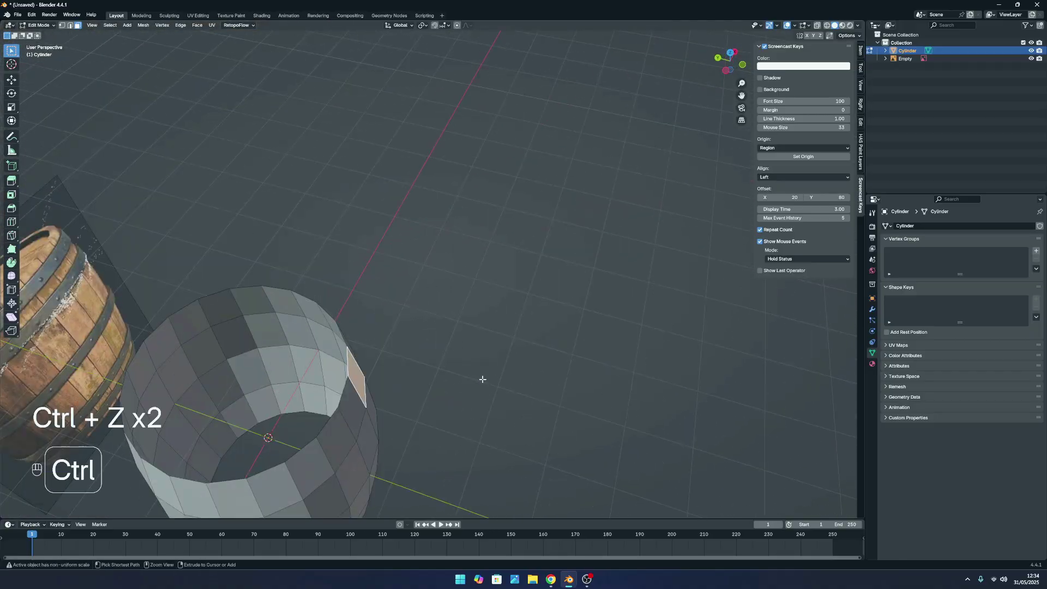
Select all of the barrel's faces and extrude them in place with a 0 m offset.
left_click_drag(742, 95, 843, 20)
scroll(543, 257, "down", 3)
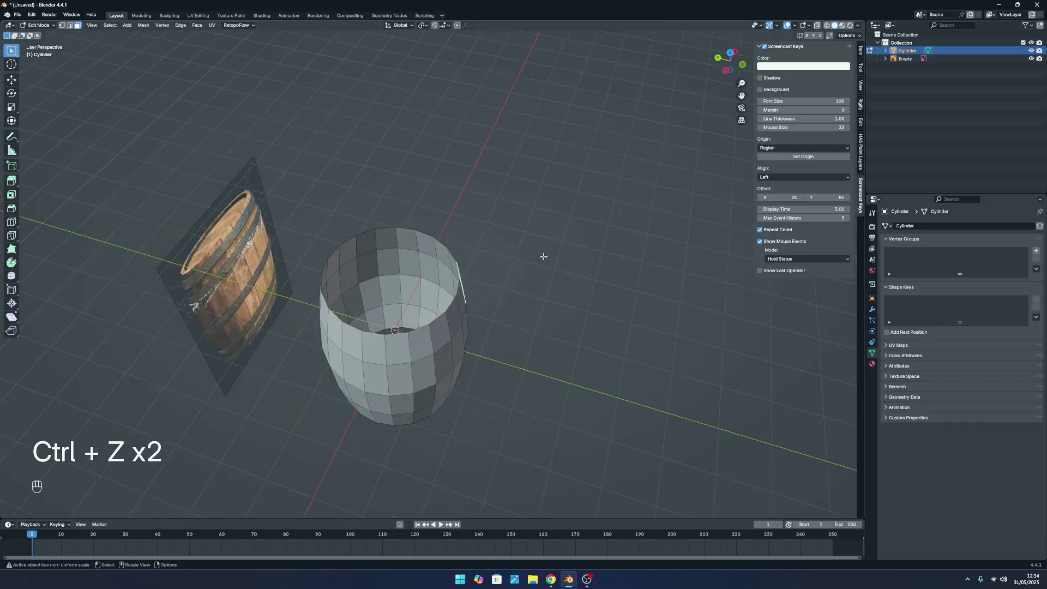
middle_click_drag(542, 257, 524, 257)
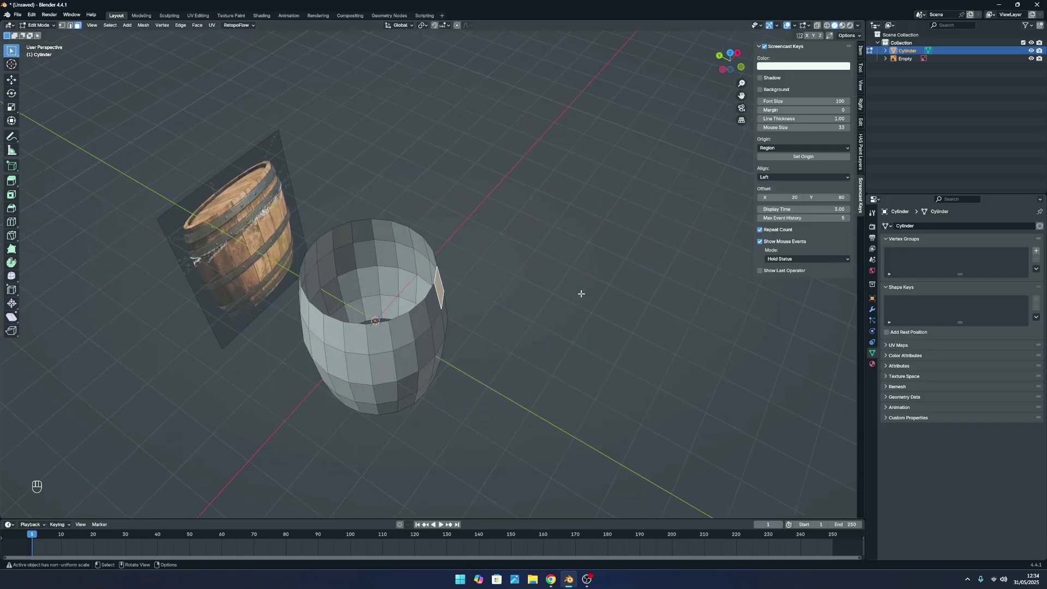
key("a")
middle_click_drag(498, 264, 663, 176)
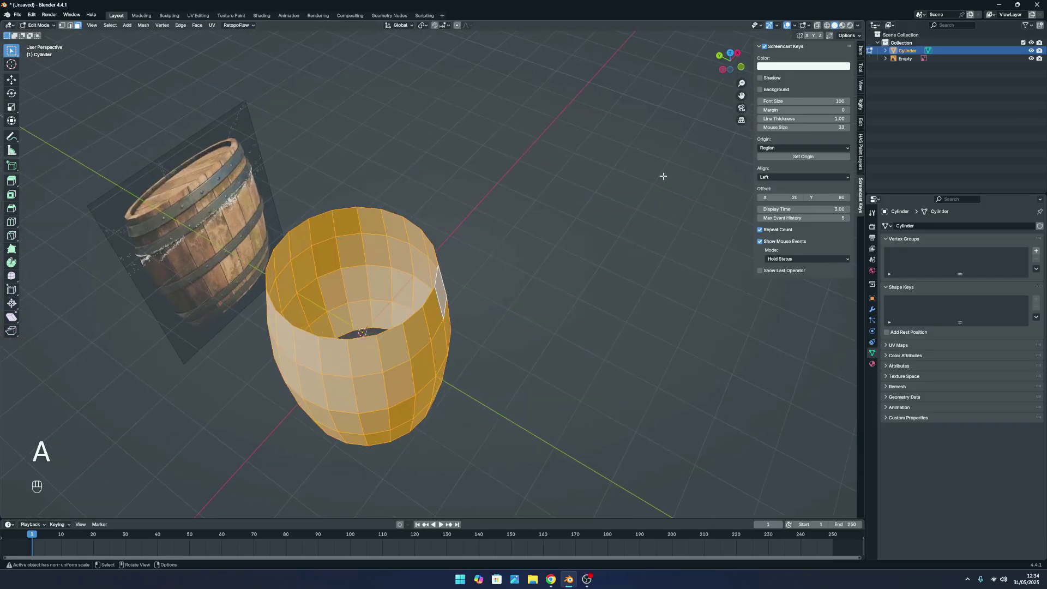
left_click_drag(742, 96, 795, 48)
scroll(639, 146, "up", 1)
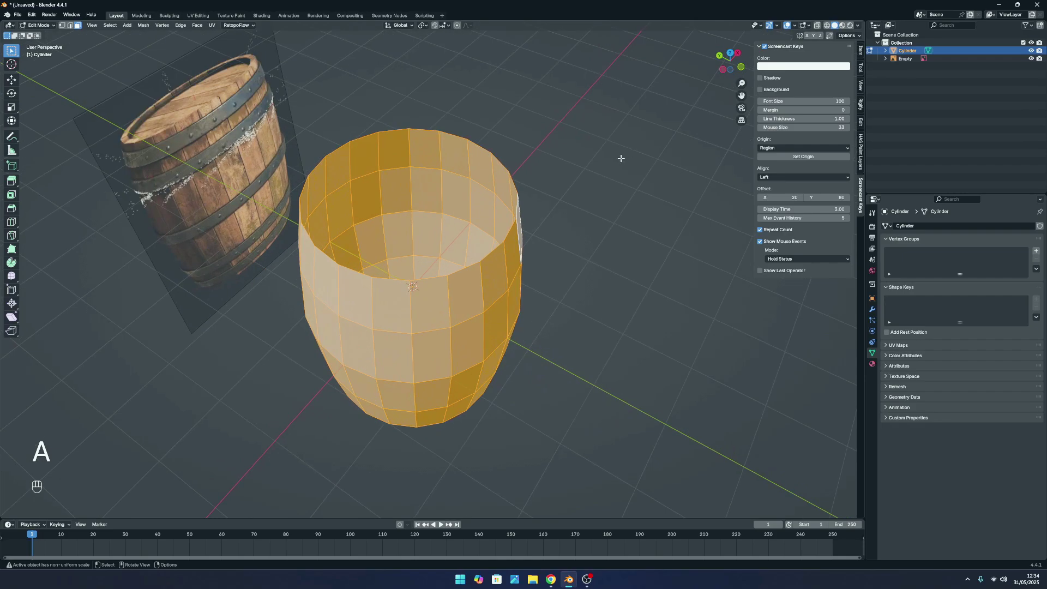
key("e")
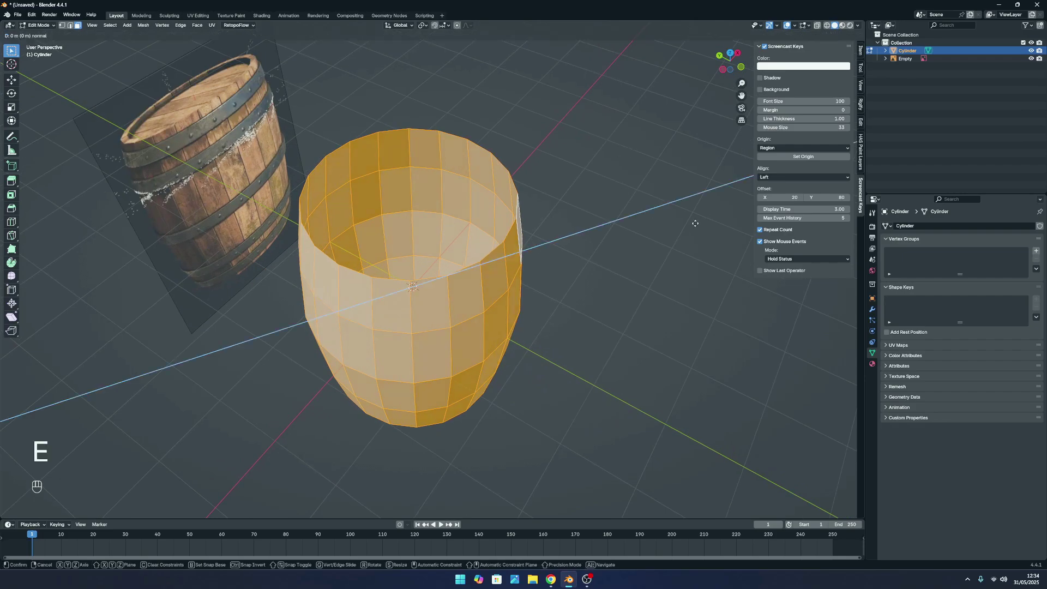
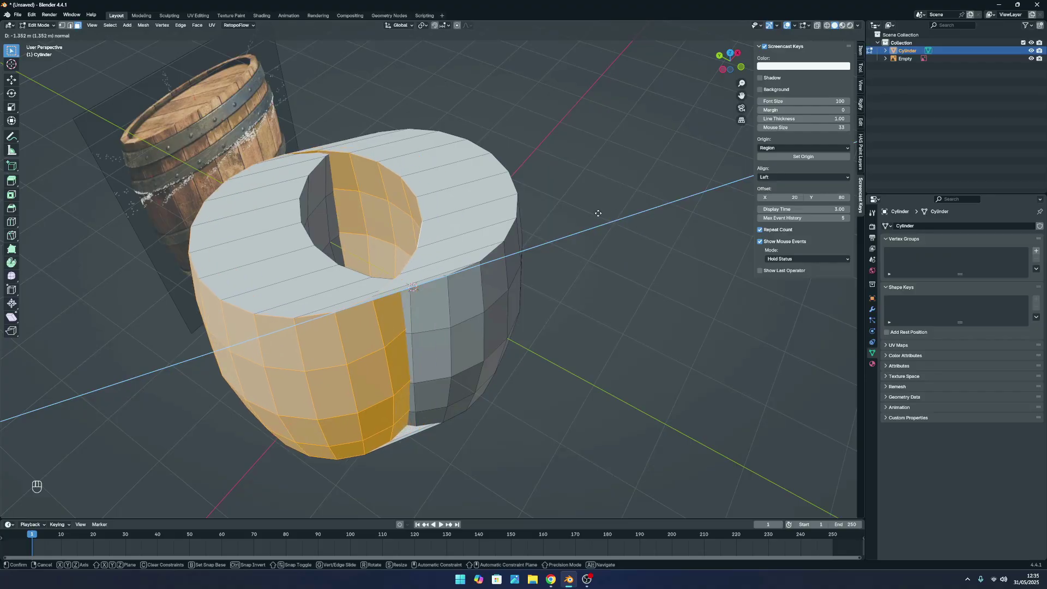
key("Escape")
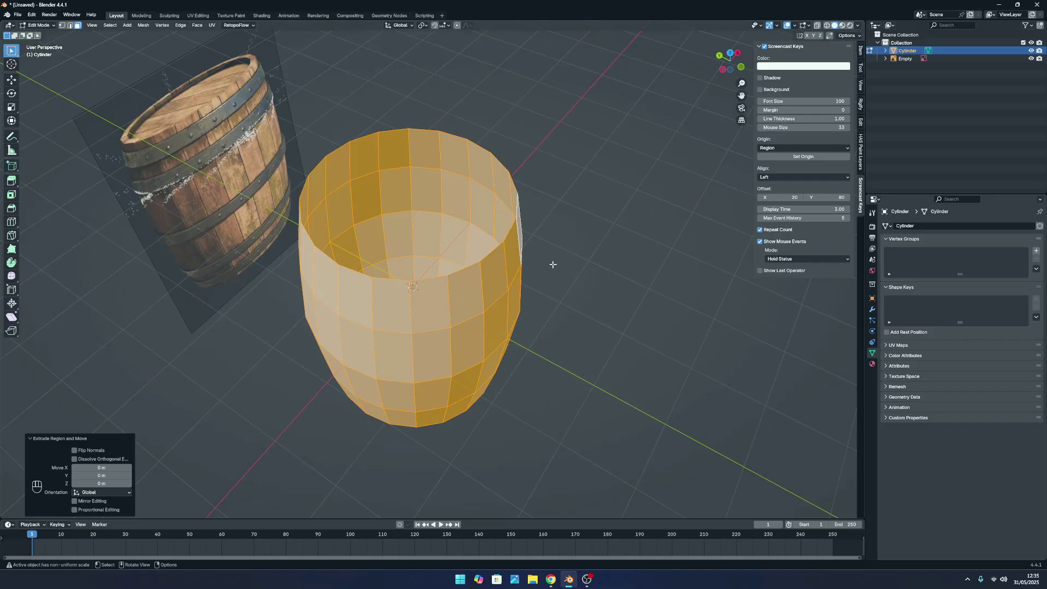
Try scaling the extruded faces uniformly on all axes, and cancel the scaling.
key("s")
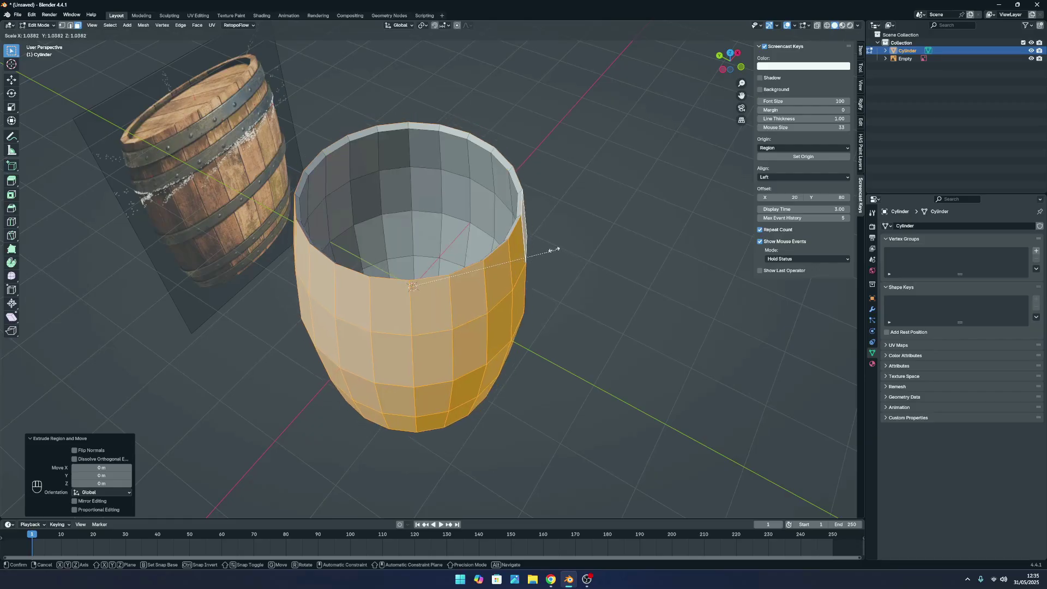
left_click(526, 244)
key("a")
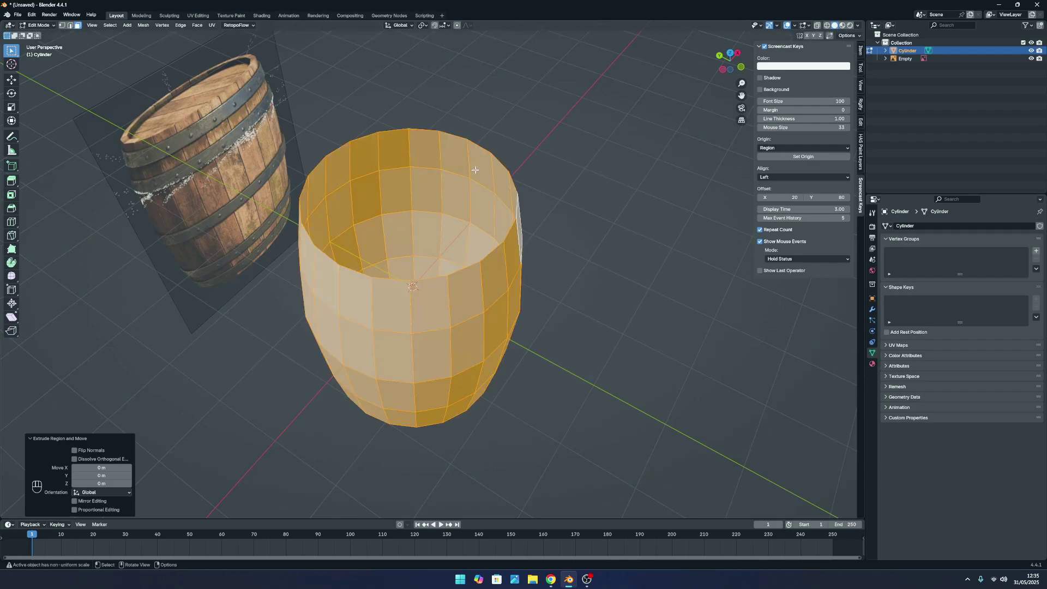
Scale the extruded faces inward to about 0.915 on X and Y only, excluding Z, to give the barrel wall thickness.
key("s")
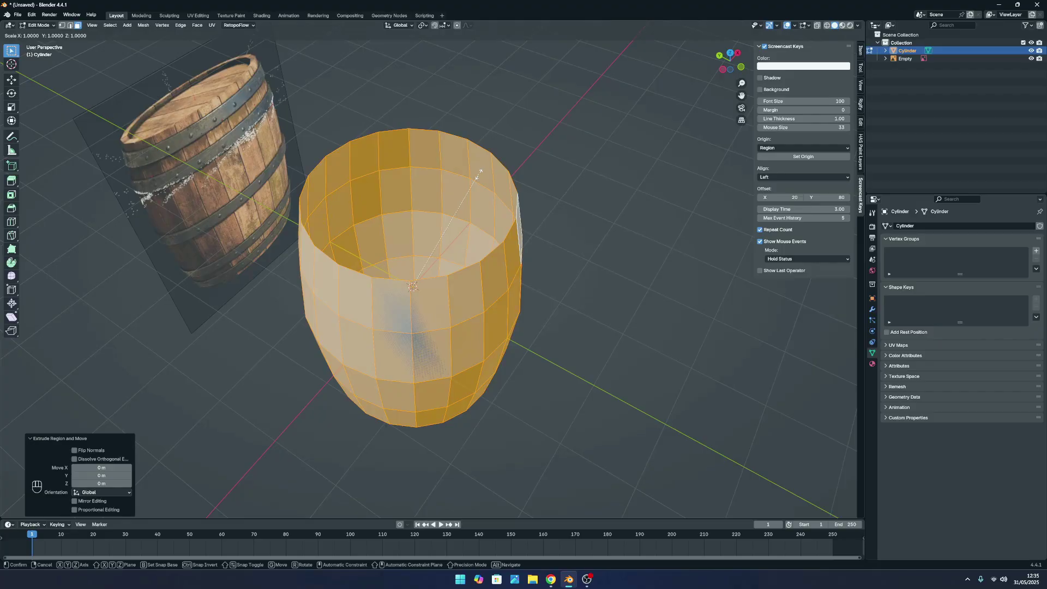
key("shift")
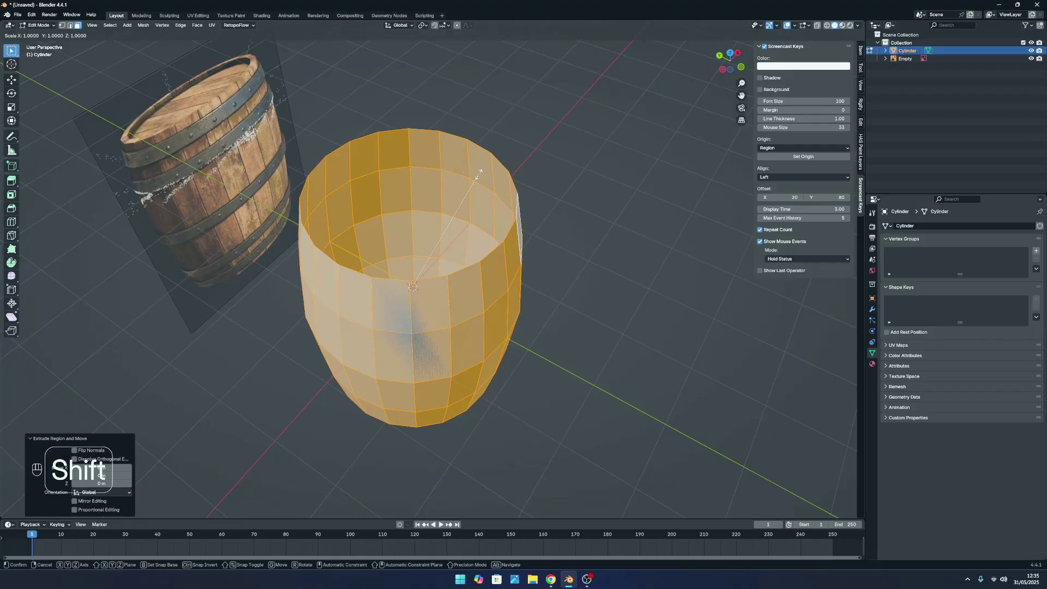
key("shift+z")
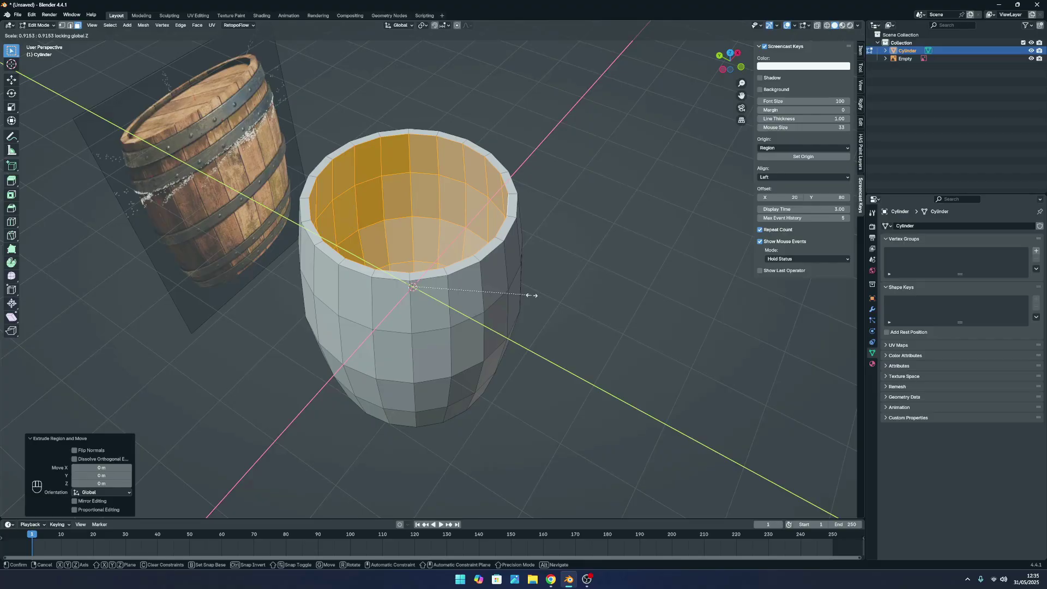
left_click(532, 296)
Compare the thickened barrel's outline with the reference image in the front orthographic view, and inspect its open rim in Object Mode.
middle_click_drag(649, 217, 497, 202)
scroll(498, 202, "up", 3)
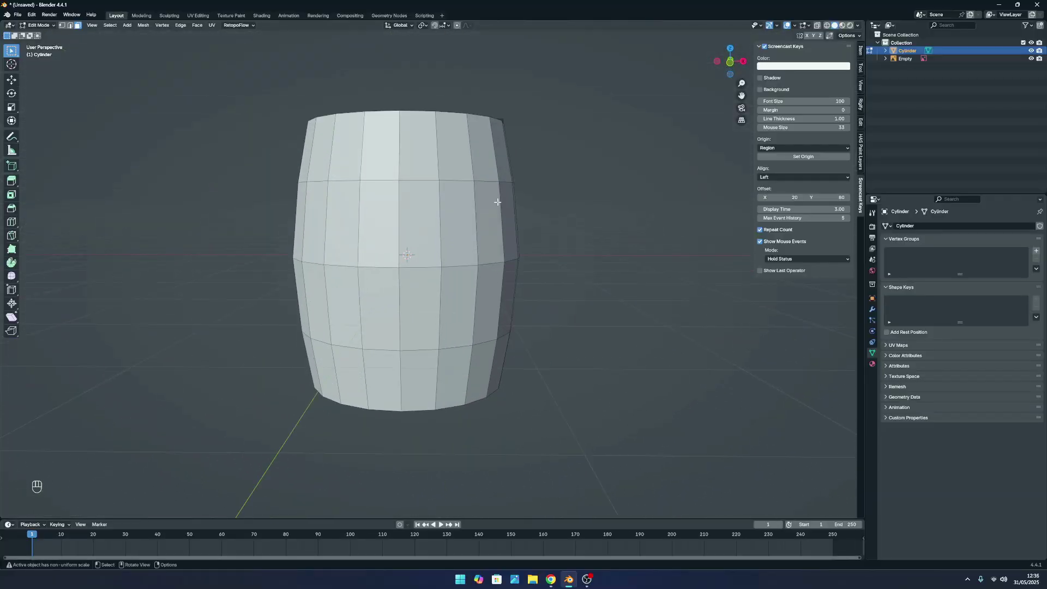
key("KP_1")
scroll(432, 198, "up", 2)
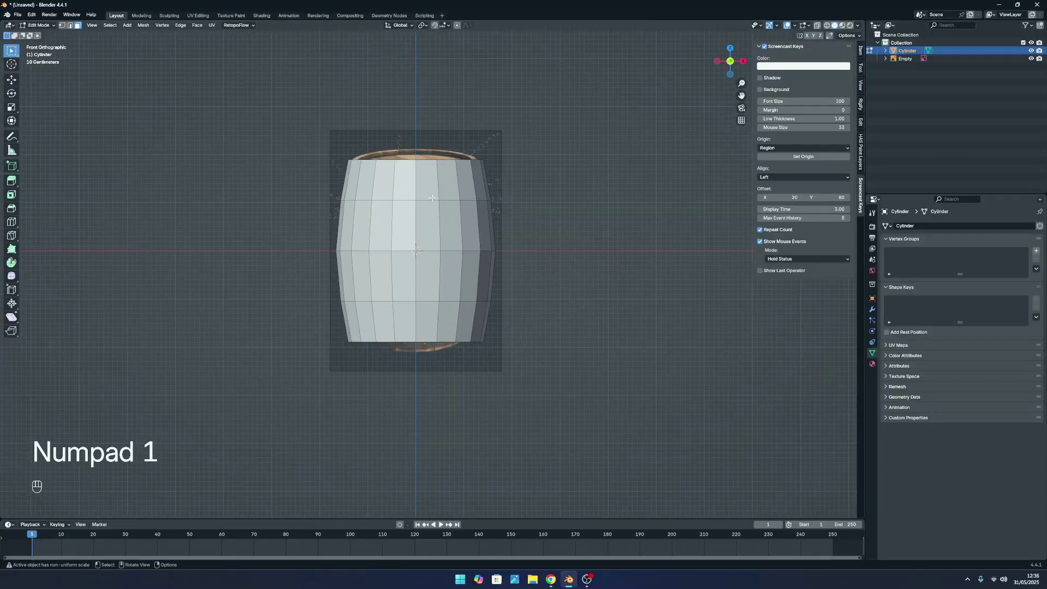
key("Tab")
scroll(486, 167, "down", 5)
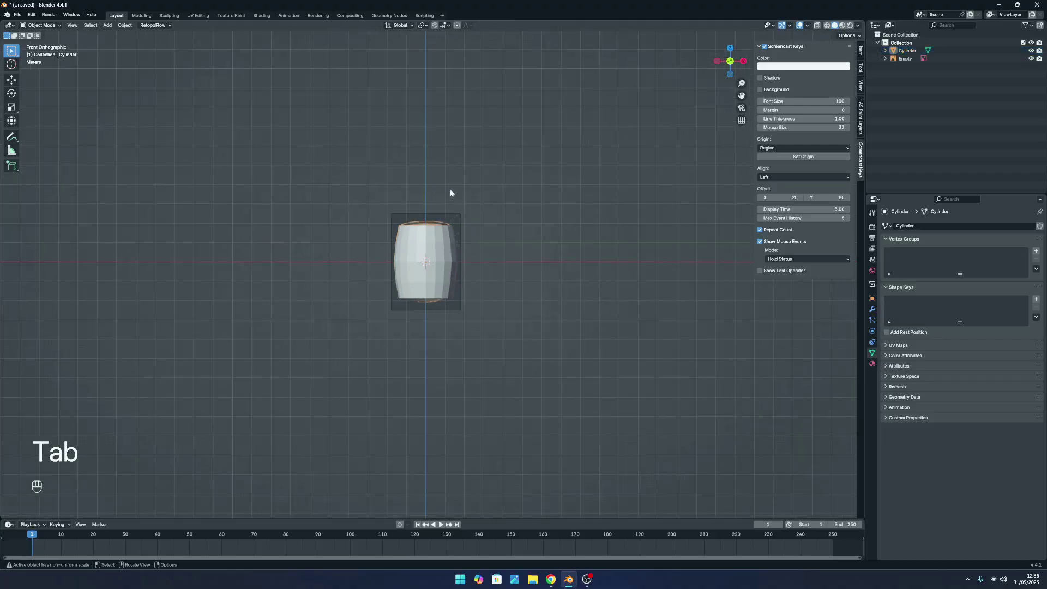
middle_click_drag(450, 188, 436, 257)
scroll(428, 304, "up", 7)
scroll(442, 363, "down", 2)
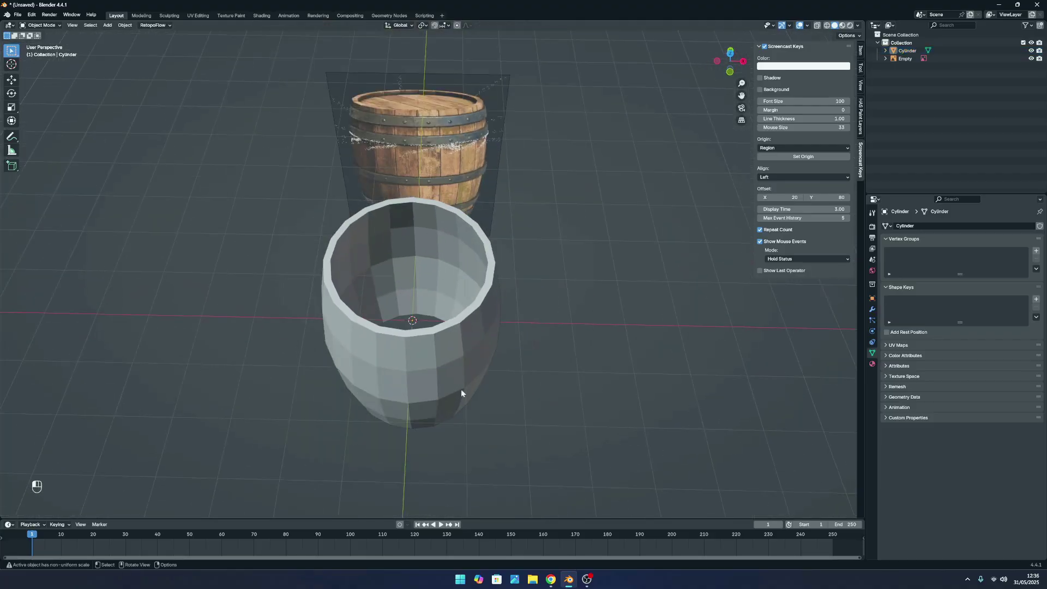
Select the barrel for mesh editing and examine its sides, rim and open interior alongside the reference image.
left_click(460, 390)
key("Tab")
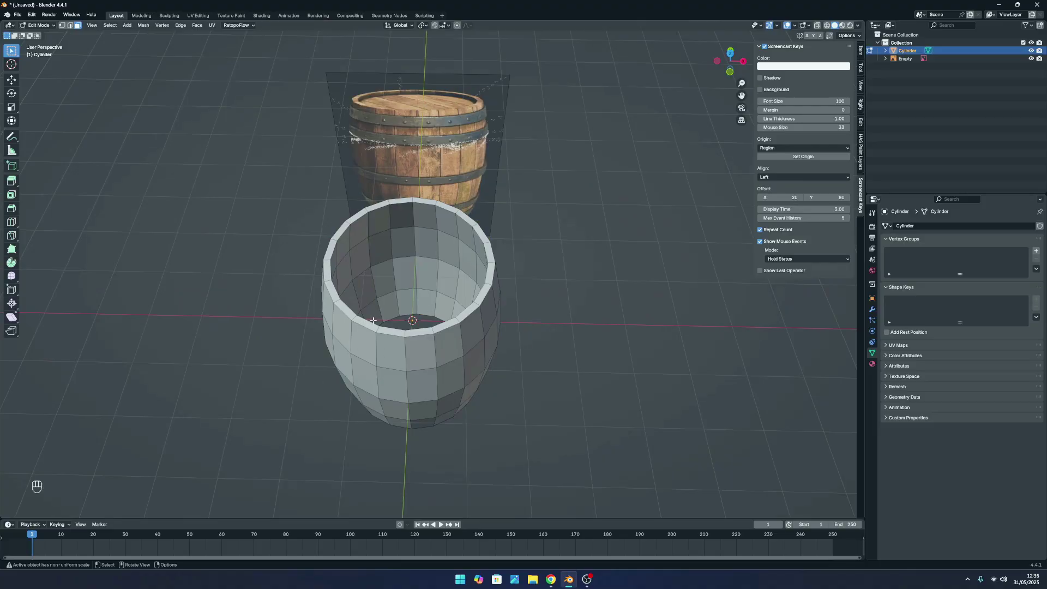
scroll(374, 321, "down", 1)
scroll(381, 331, "up", 3)
scroll(390, 342, "down", 1)
middle_click_drag(392, 344, 394, 284)
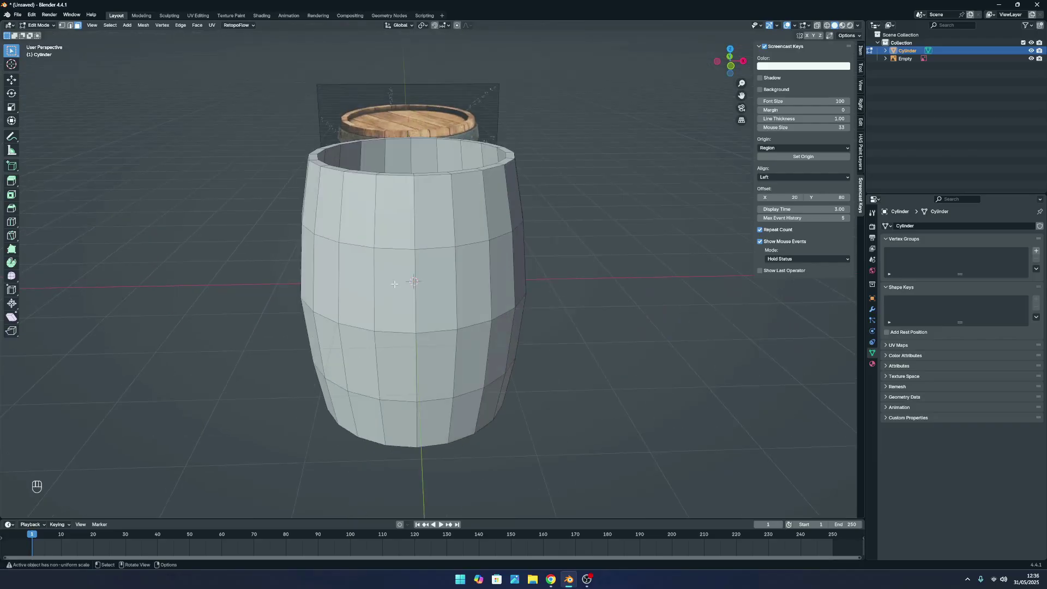
scroll(403, 217, "down", 3)
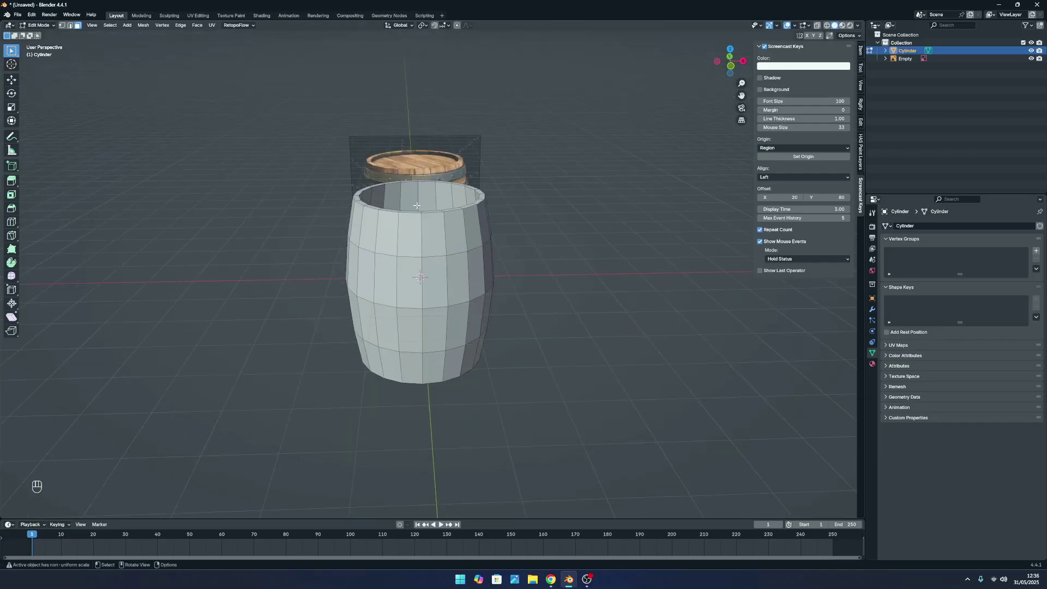
middle_click_drag(419, 214, 436, 268)
scroll(444, 328, "up", 4)
middle_click_drag(450, 384, 456, 330)
scroll(470, 311, "down", 5)
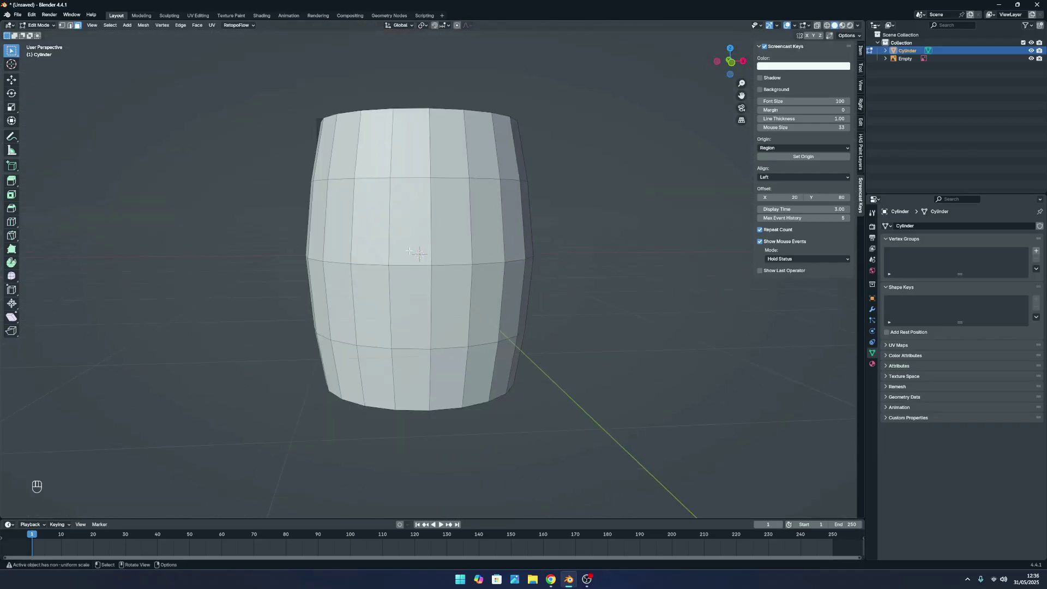
middle_click_drag(526, 234, 501, 281)
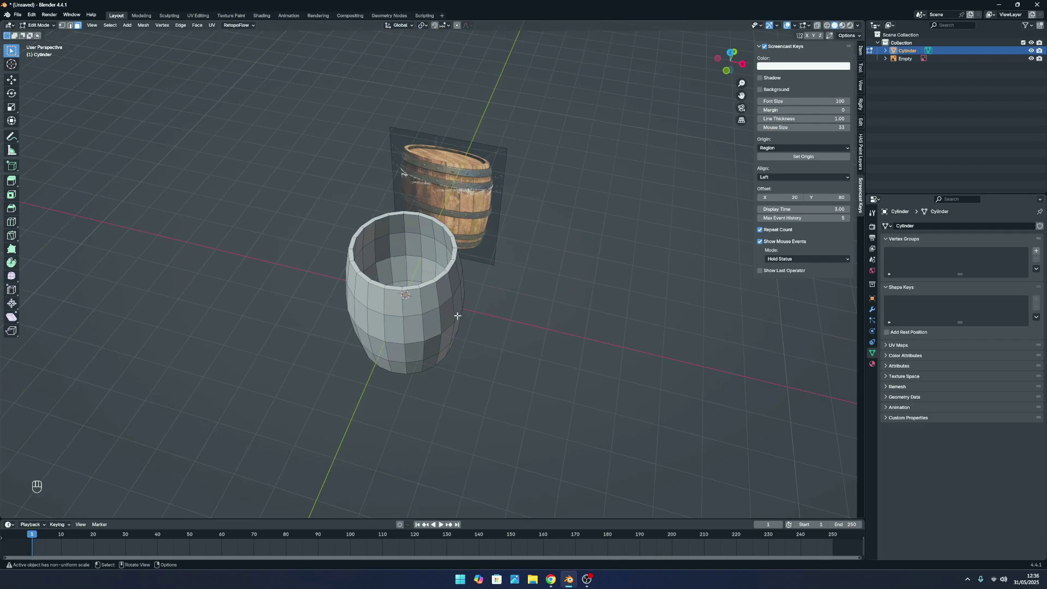
Delete all of the barrel's faces except one vertical column of faces at the front, leaving a single stave.
key("KP_1")
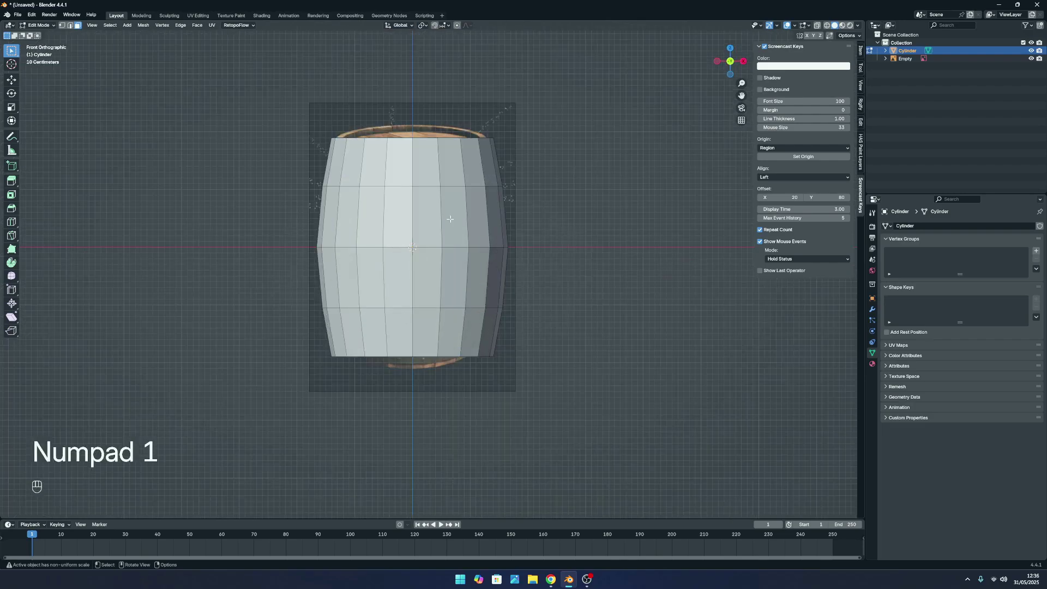
key("a")
scroll(455, 232, "up", 1)
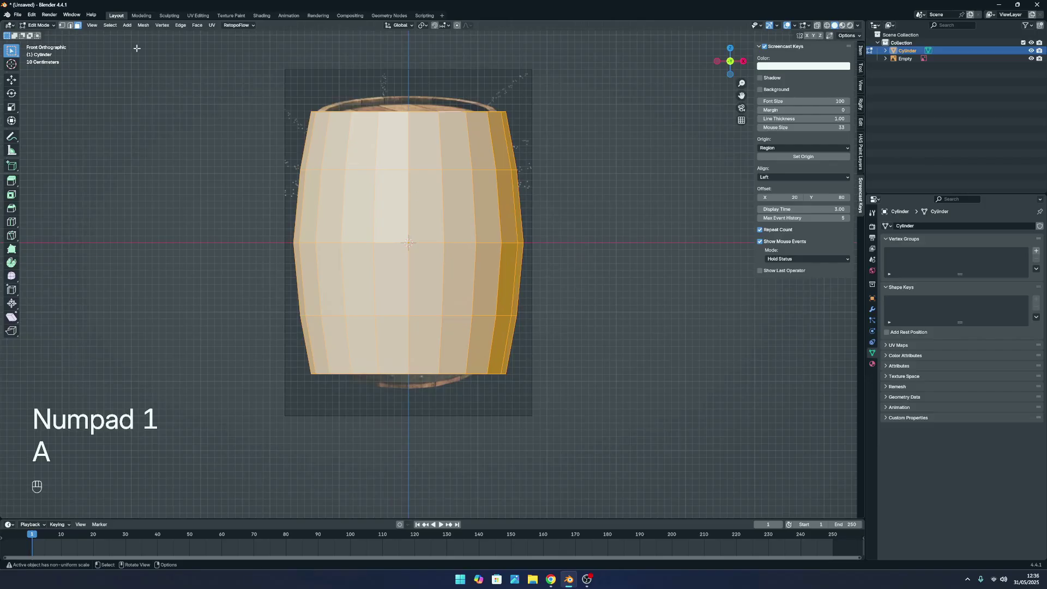
left_click(394, 318, "alt+shift")
middle_click_drag(393, 319, 446, 231)
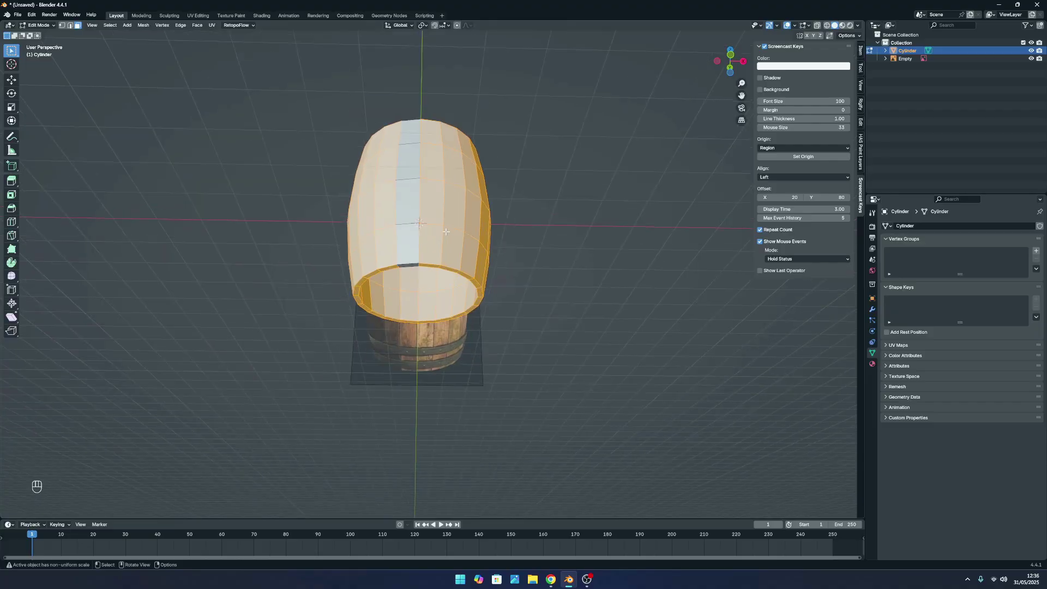
key("KP_1")
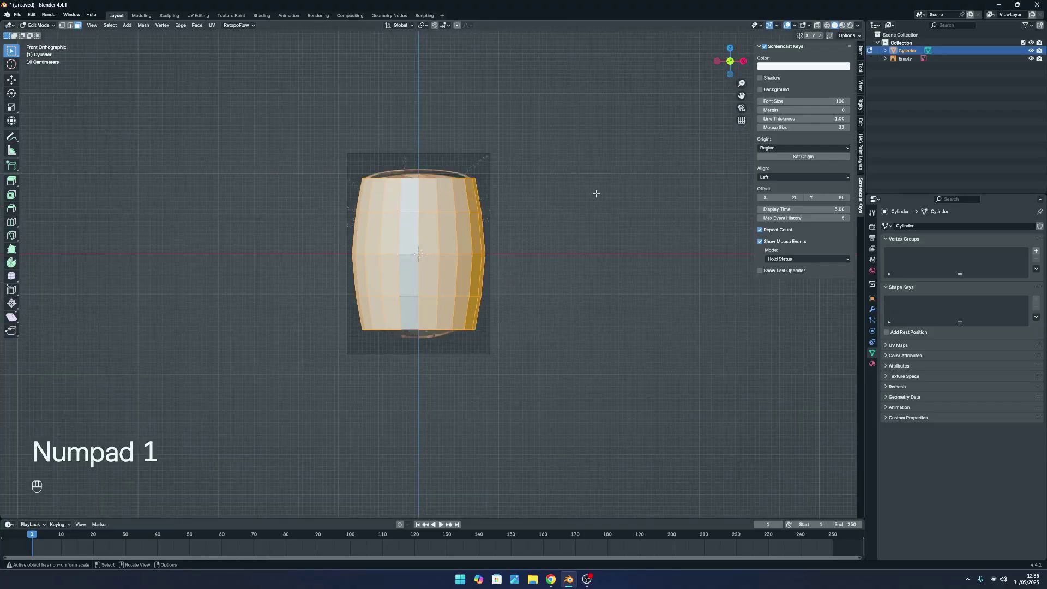
key("x")
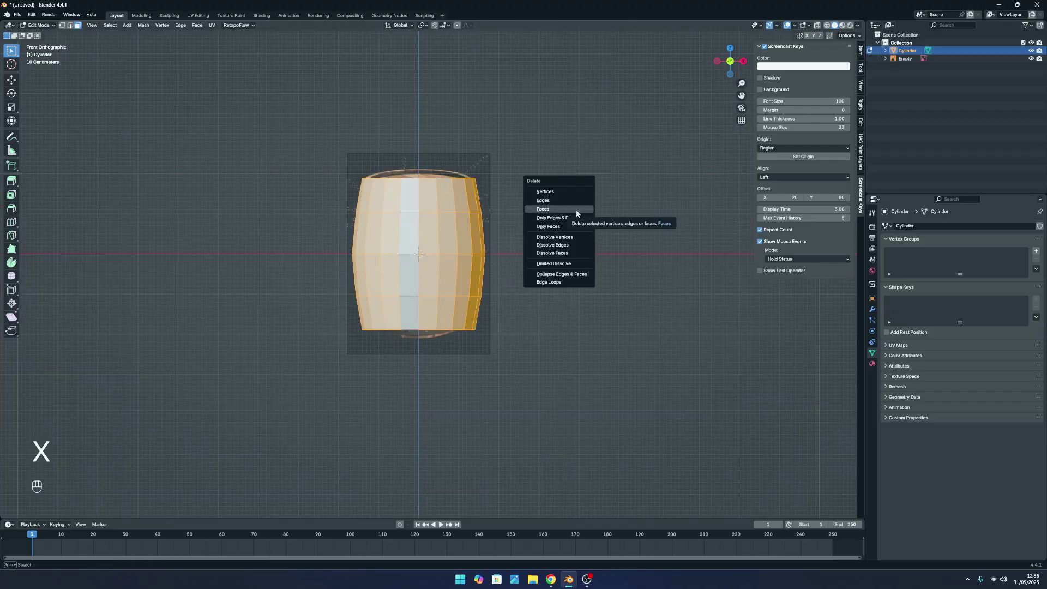
key("x")
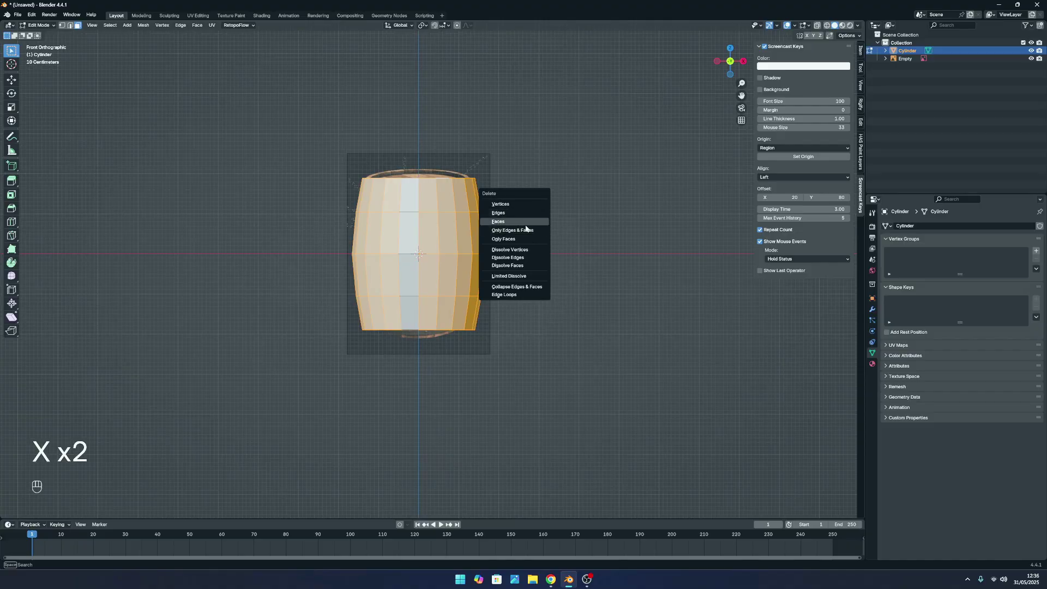
left_click(519, 222)
Examine the remaining stave and the gaps along its long sides from several angles.
scroll(407, 205, "down", 4)
middle_click_drag(407, 206, 354, 203)
scroll(353, 203, "up", 4)
left_click_drag(741, 96, 917, 145)
scroll(532, 147, "up", 4)
middle_click_drag(532, 147, 633, 205)
scroll(456, 173, "down", 3)
scroll(491, 247, "up", 1)
scroll(491, 248, "up", 3)
middle_click_drag(444, 261, 350, 269)
middle_click_drag(564, 224, 504, 190)
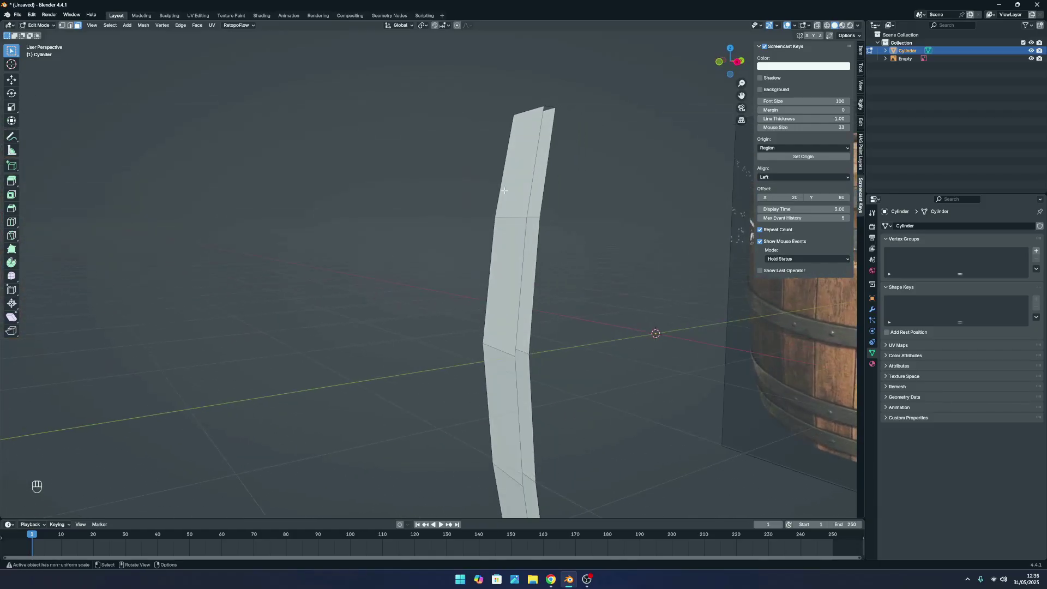
Switch to edge selection and fill the uppermost section of one open long side of the stave with a face.
scroll(541, 345, "down", 3)
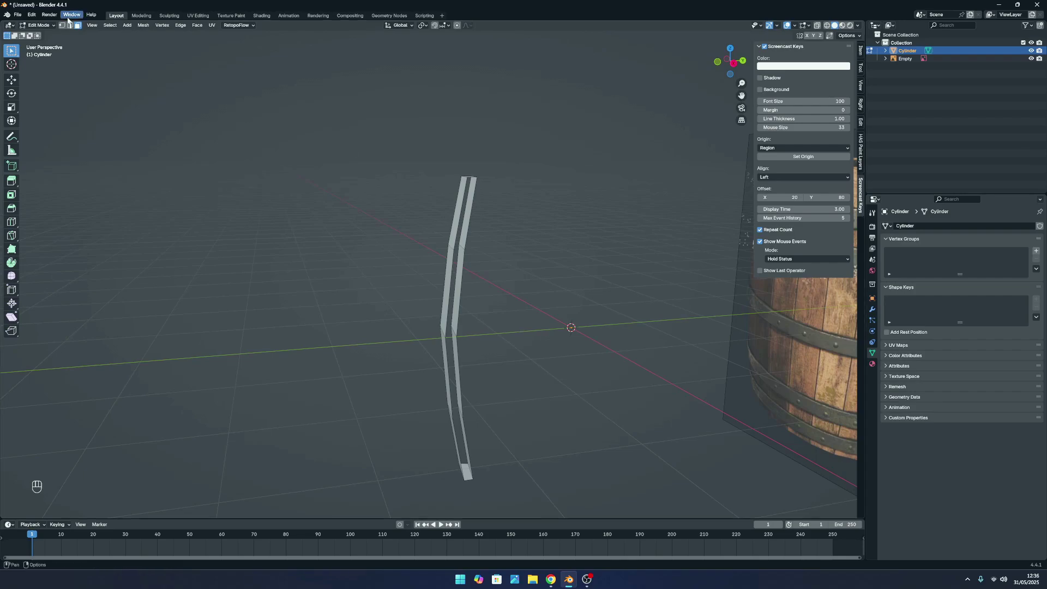
scroll(464, 199, "up", 3)
left_click(474, 199)
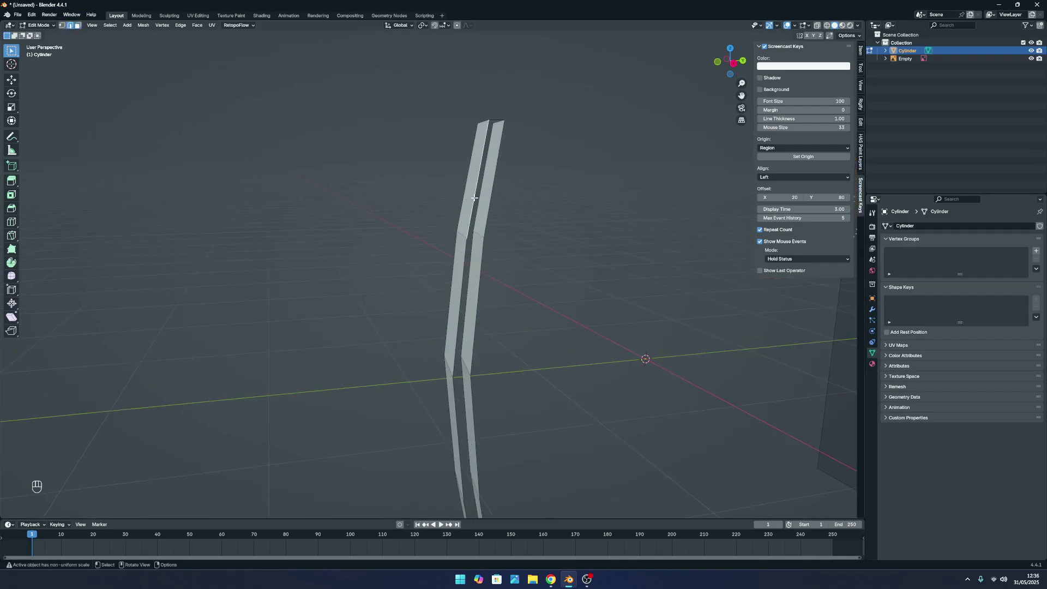
left_click(486, 189, "shift")
left_click(477, 189, "shift")
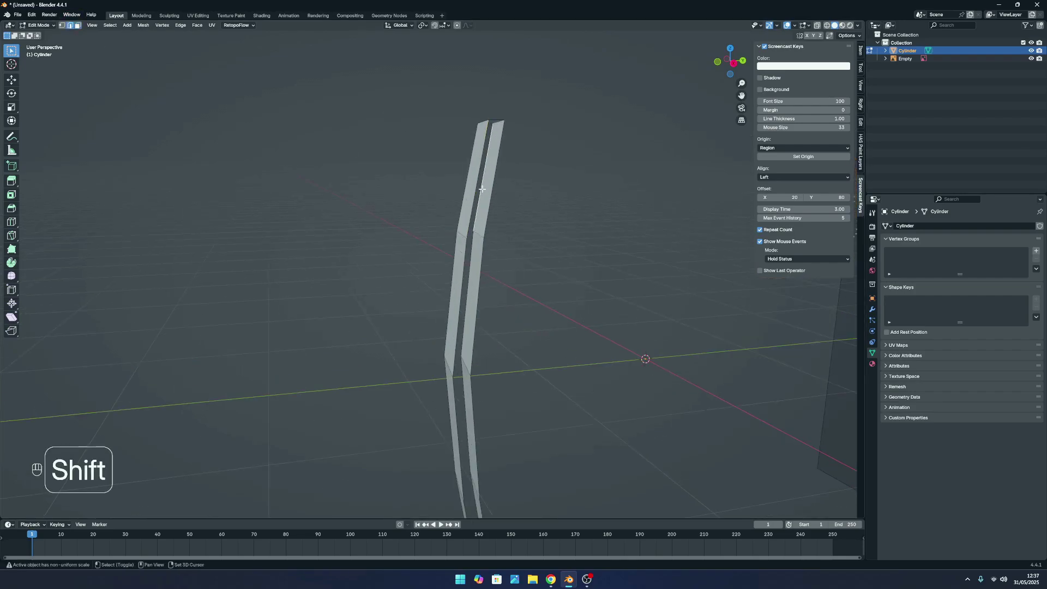
left_click(560, 240)
middle_click_drag(476, 205, 531, 247)
left_click(505, 247)
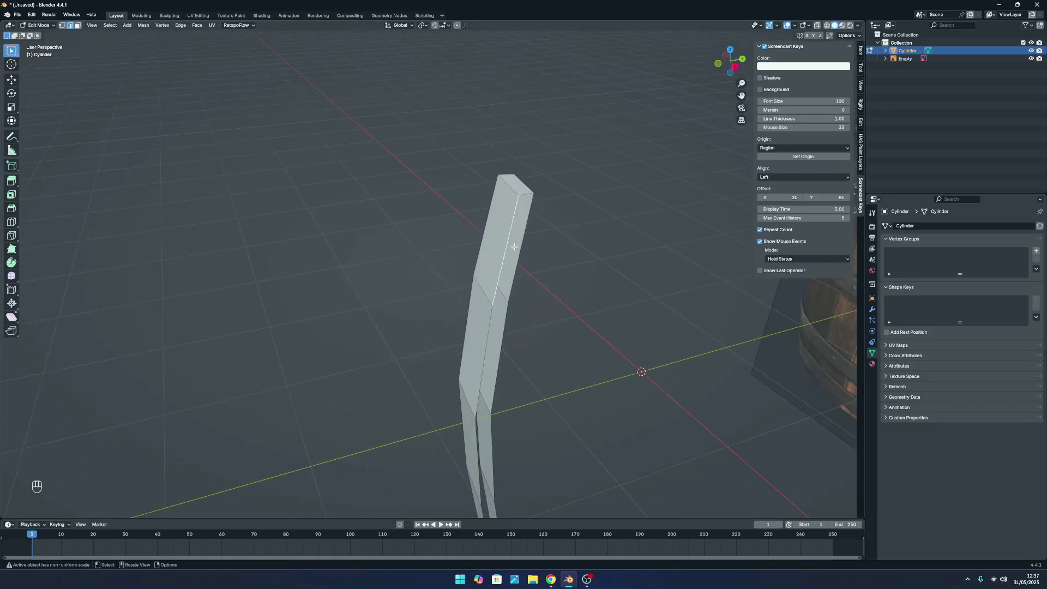
left_click(527, 247, "shift")
key("f")
left_click(567, 261)
Fill the second section from the top on the same open side of the stave with a face.
middle_click_drag(570, 257, 500, 207)
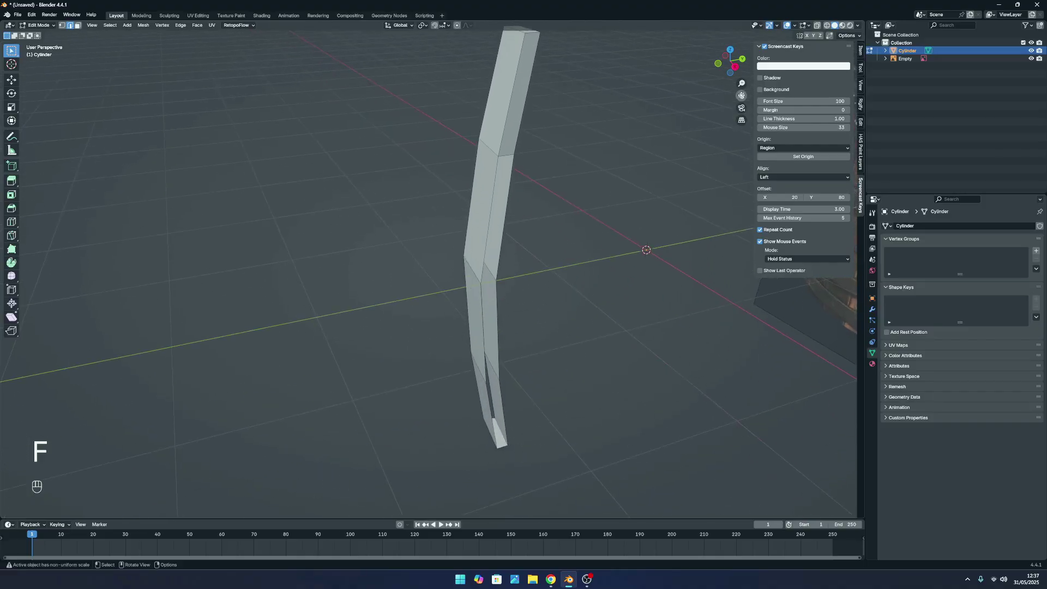
left_click(489, 218)
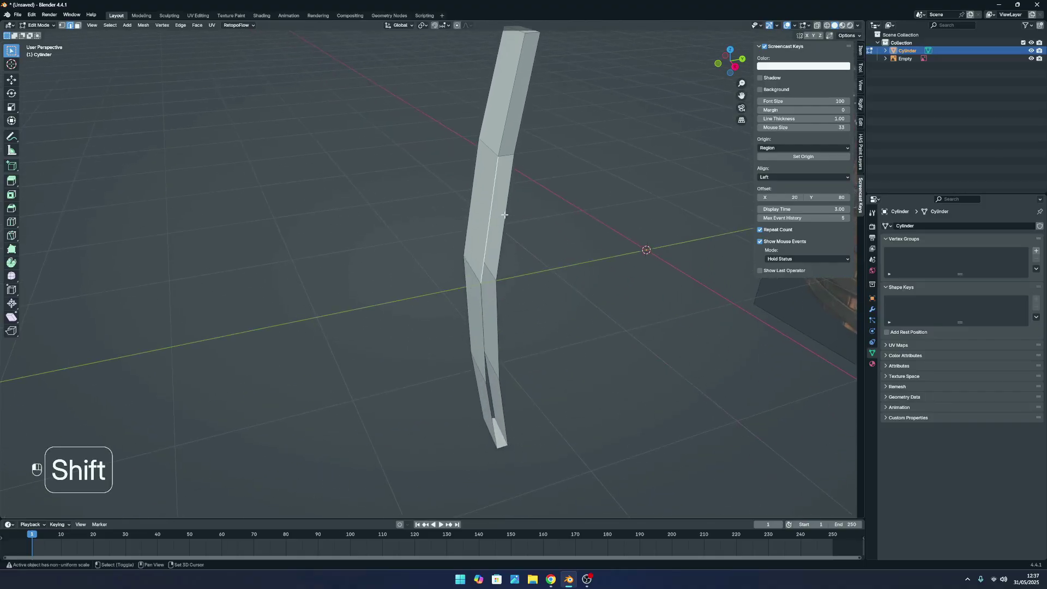
left_click(505, 218, "shift")
key("f")
left_click(534, 283)
Fill the two lower sections of that same stave side with faces between their inner and outer edges.
middle_click_drag(534, 283, 521, 262)
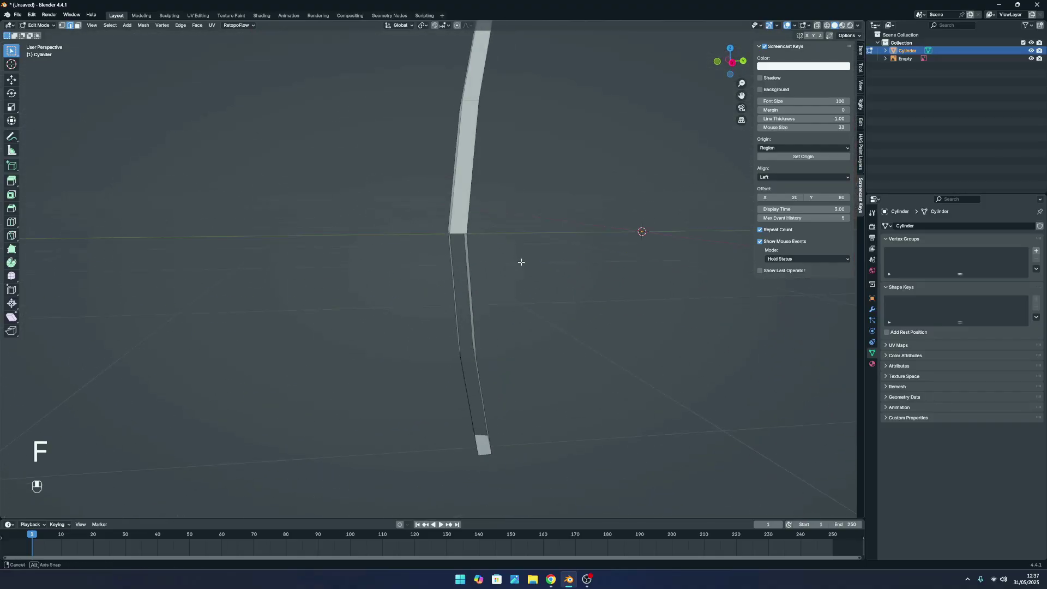
middle_click_drag(452, 285, 480, 291)
left_click(486, 306)
left_click(504, 302, "shift")
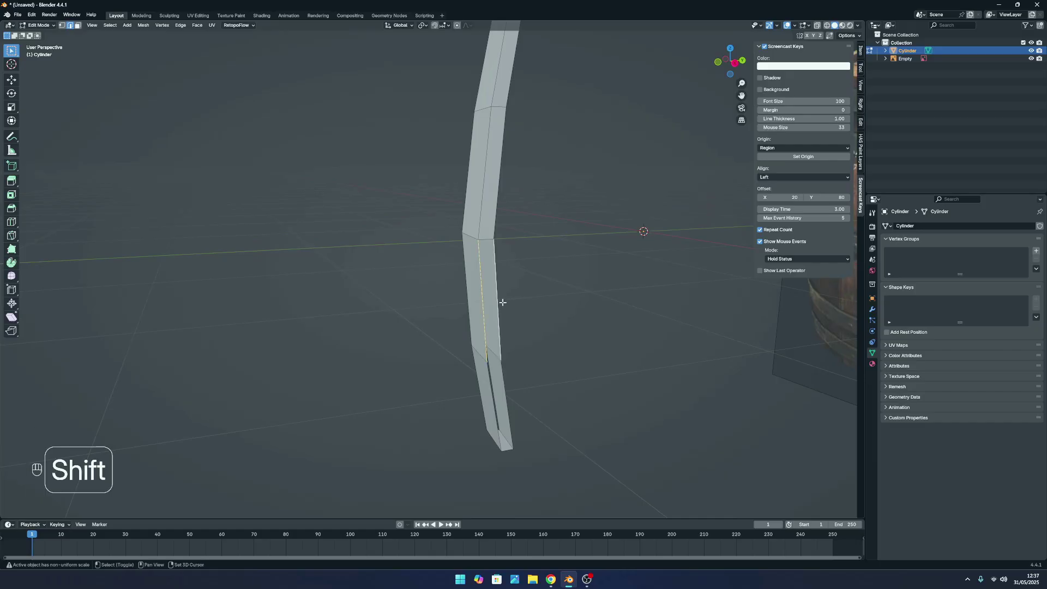
key("f")
left_click(488, 393, "shift")
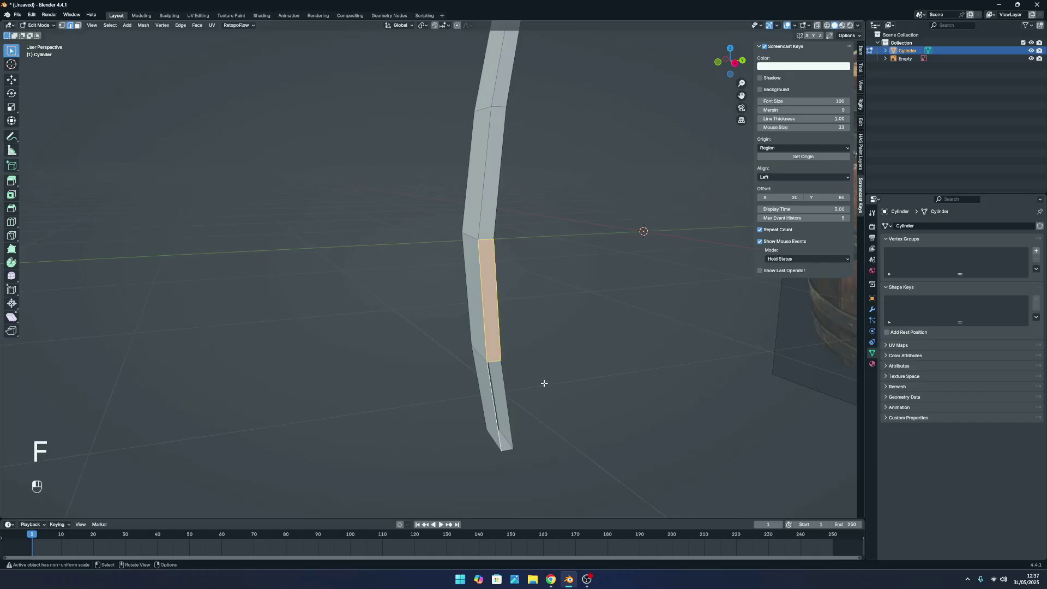
left_click(543, 384)
left_click(493, 395, "shift")
key("f")
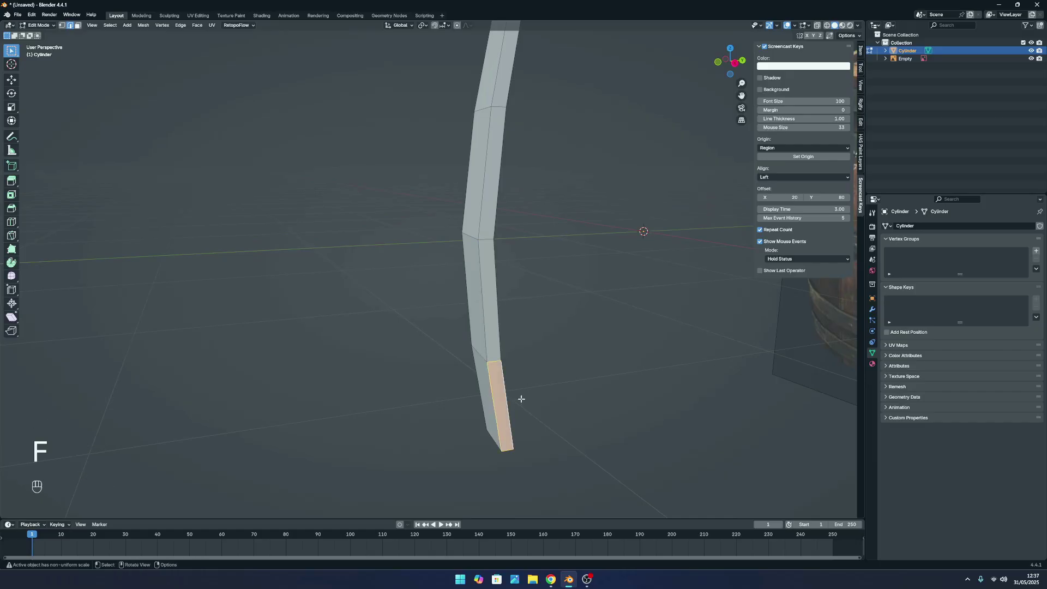
Fill the two lower sections of the stave's opposite open side with faces.
scroll(521, 398, "down", 5)
middle_click_drag(522, 398, 684, 406)
scroll(581, 279, "up", 6)
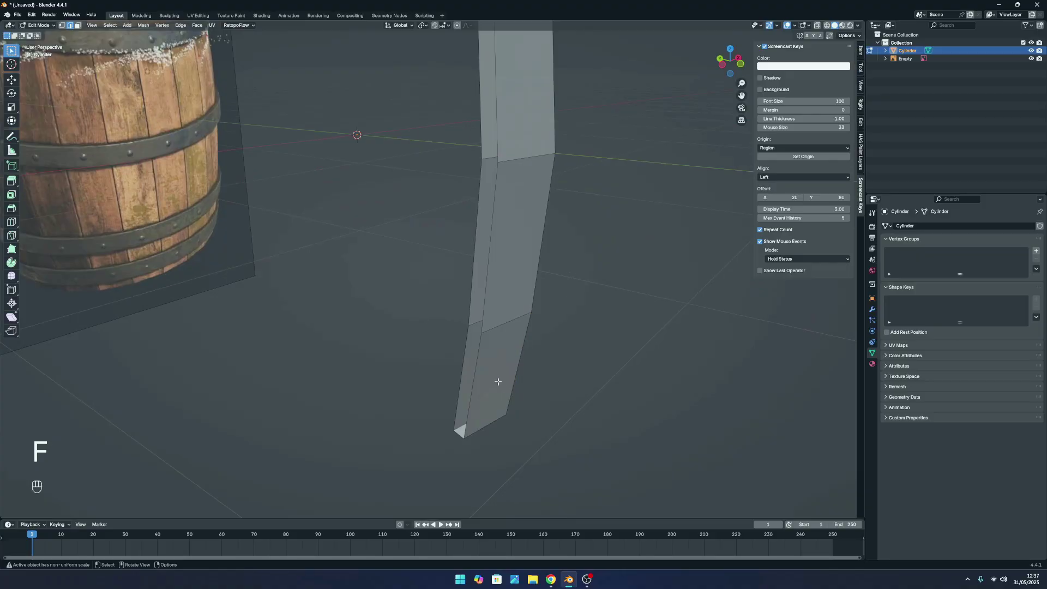
left_click(468, 414)
left_click(461, 381, "shift")
key("f")
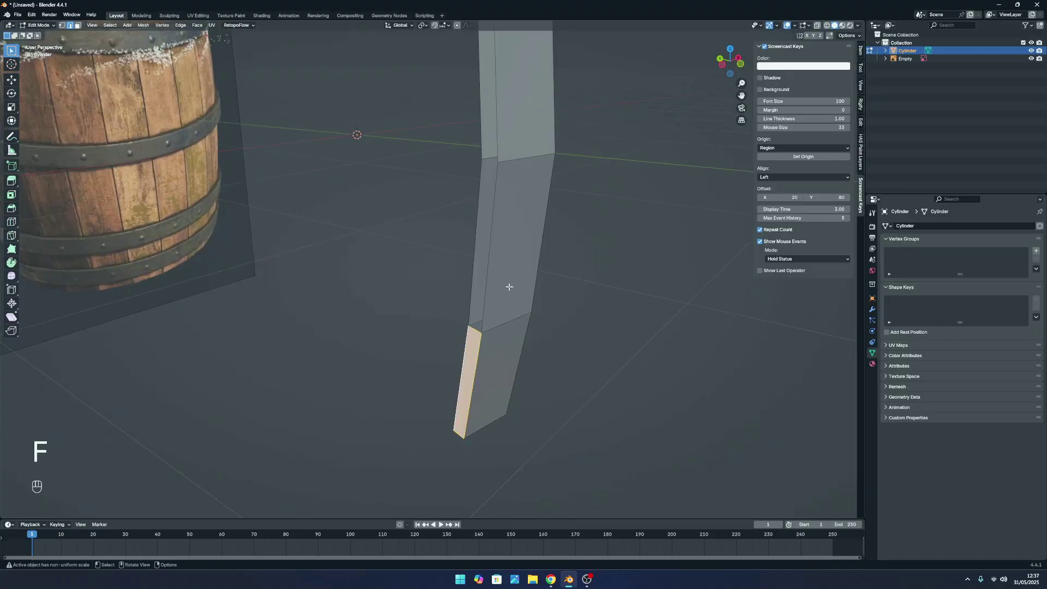
left_click(491, 268)
left_click(472, 250, "shift")
key("f")
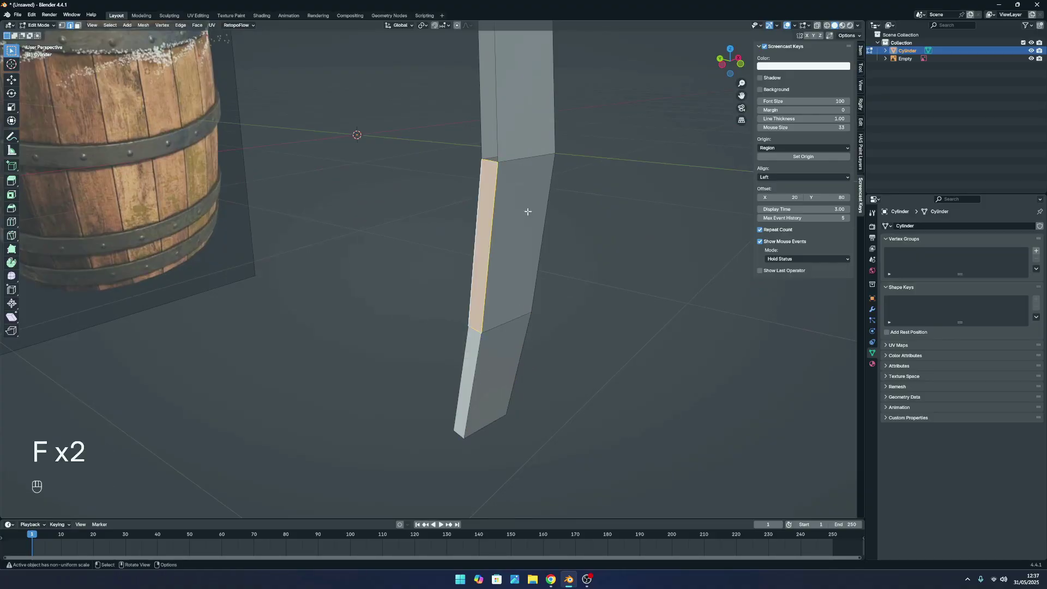
Fill the two upper sections of the opposite side with faces to close the stave completely.
middle_click_drag(526, 210, 582, 126)
left_click(478, 146)
left_click(456, 136, "shift")
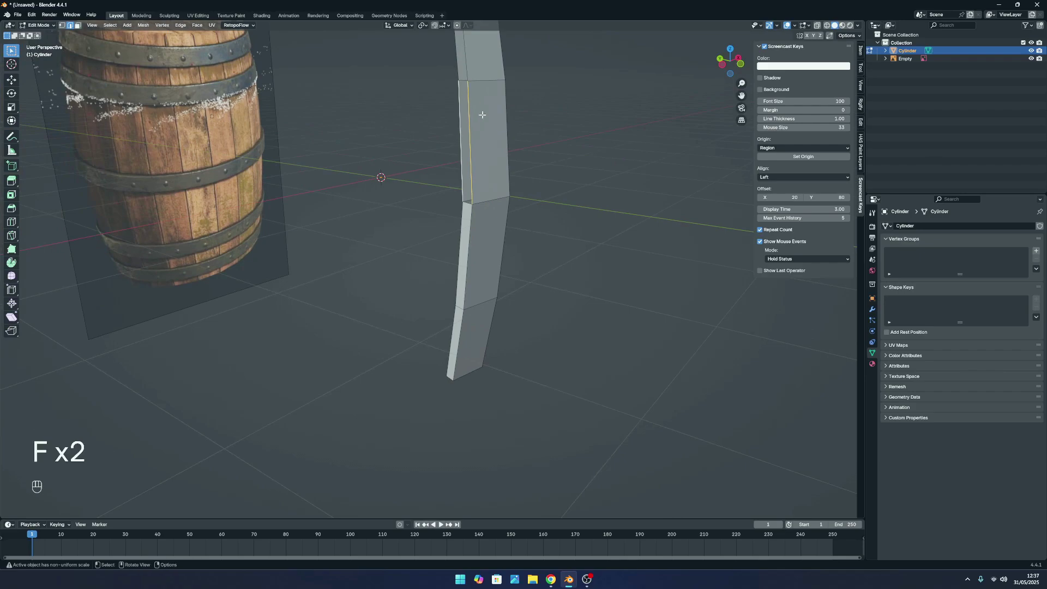
key("f")
middle_click_drag(490, 124, 493, 187)
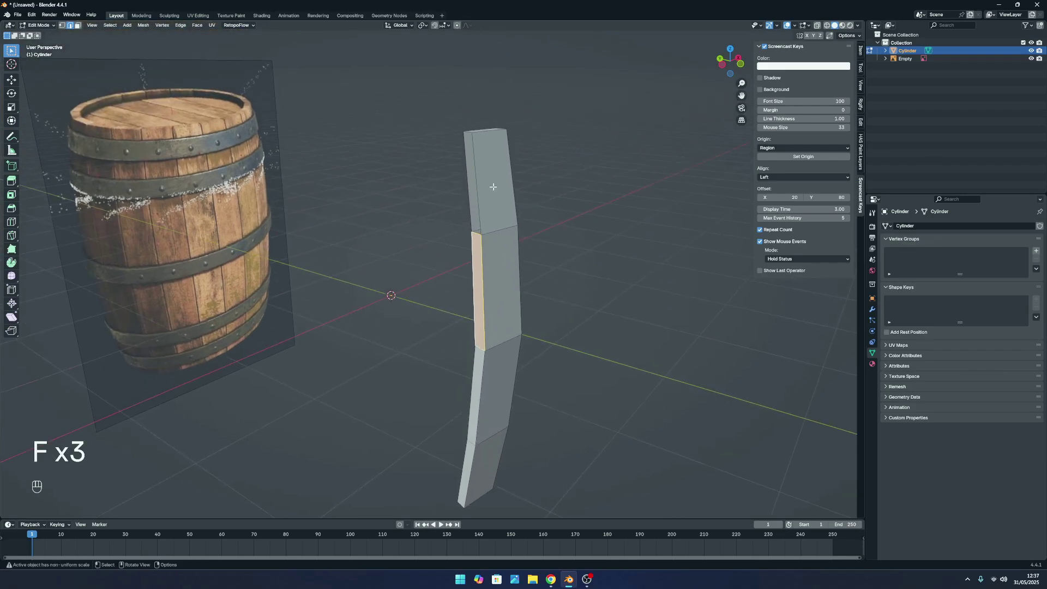
left_click(460, 169)
left_click(483, 184, "shift")
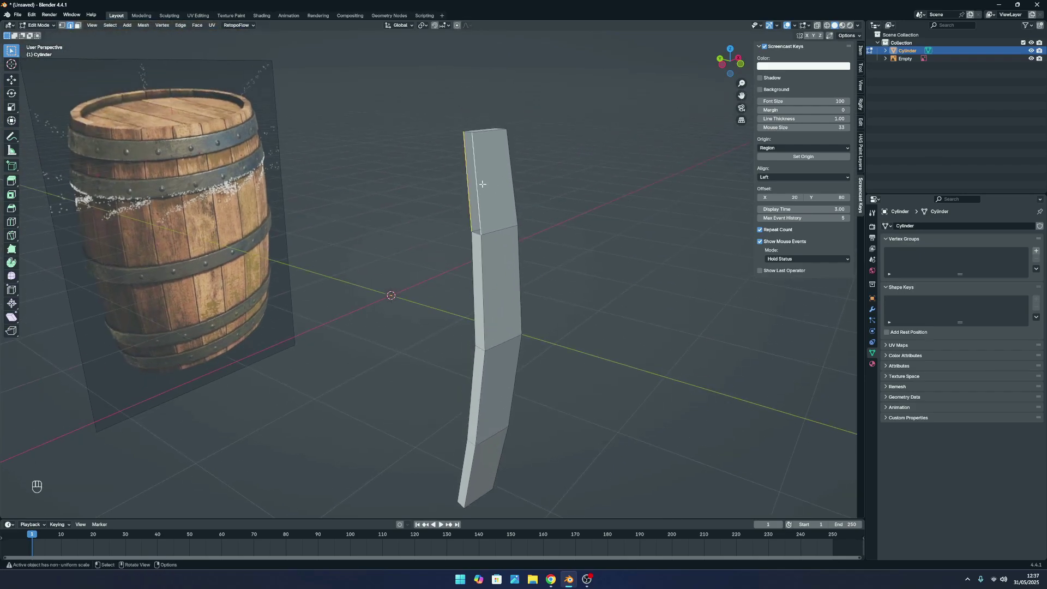
key("f")
Inspect the closed stave's sides and ends, and leave mesh editing to check it in Object Mode.
middle_click_drag(568, 100, 537, 186)
scroll(546, 191, "up", 4)
middle_click_drag(603, 212, 550, 206)
key("Tab")
scroll(458, 257, "down", 3)
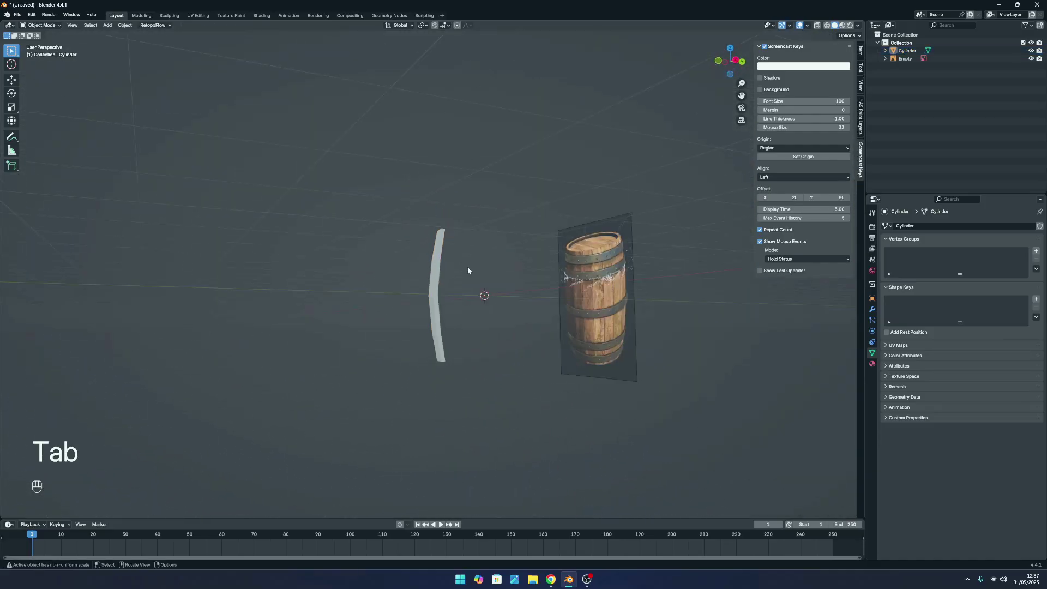
middle_click_drag(470, 271, 491, 296)
scroll(563, 284, "up", 3)
Select the stave and check its position relative to the world origin and the reference image, including from above.
left_click(476, 299)
left_click(565, 285)
scroll(565, 285, "down", 3)
left_click(458, 292)
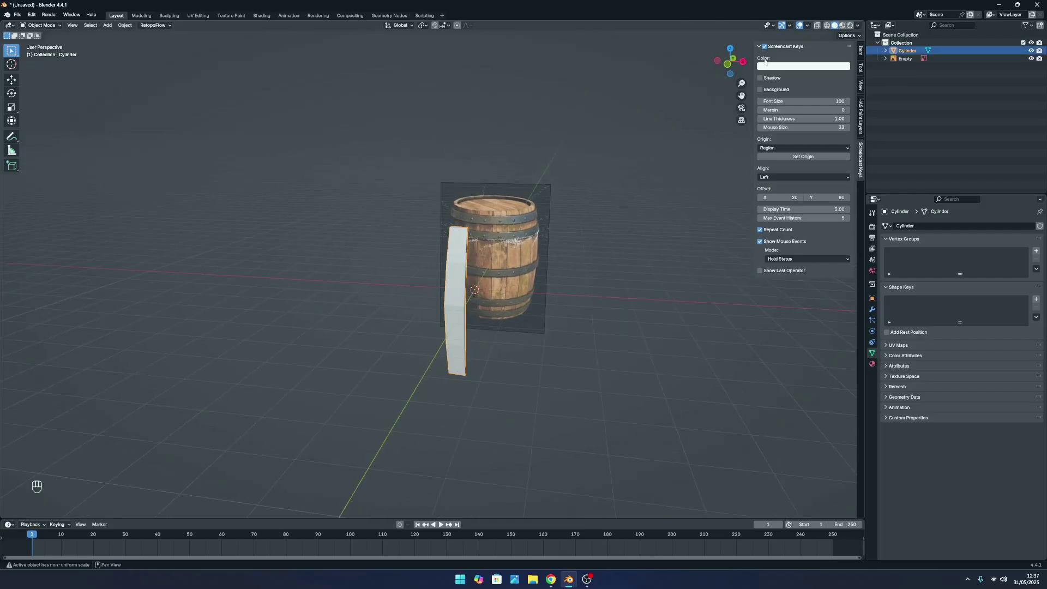
left_click(730, 48)
scroll(516, 283, "up", 5)
middle_click_drag(516, 283, 556, 206)
scroll(573, 240, "down", 2)
left_click(572, 240)
middle_click_drag(400, 305, 423, 320)
left_click(446, 271)
scroll(460, 290, "up", 2)
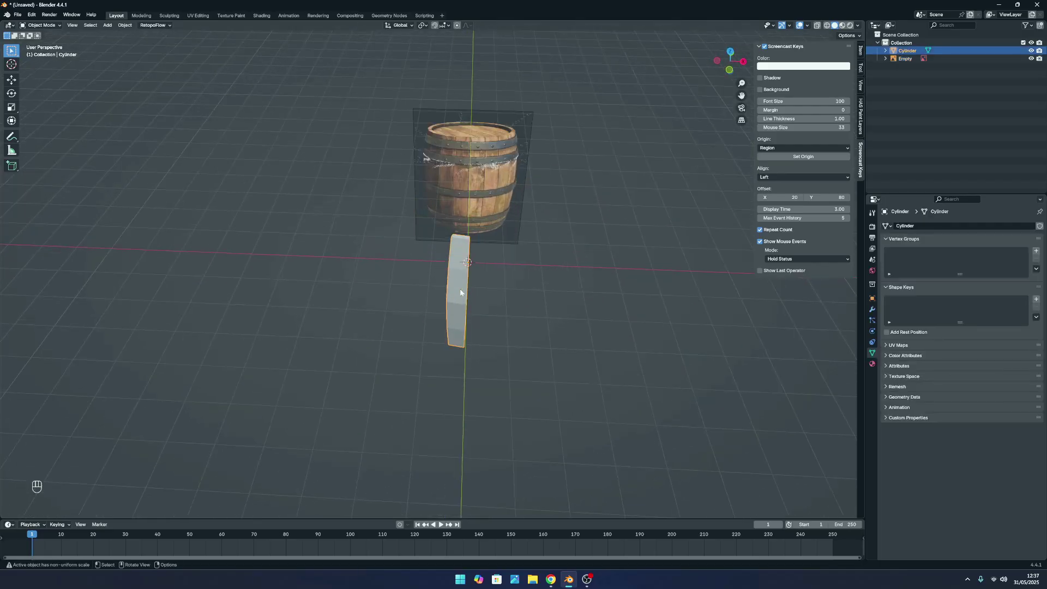
Try to spin the stave around the world Z axis in Edit Mode with 19 steps and a 360° angle.
key("Tab")
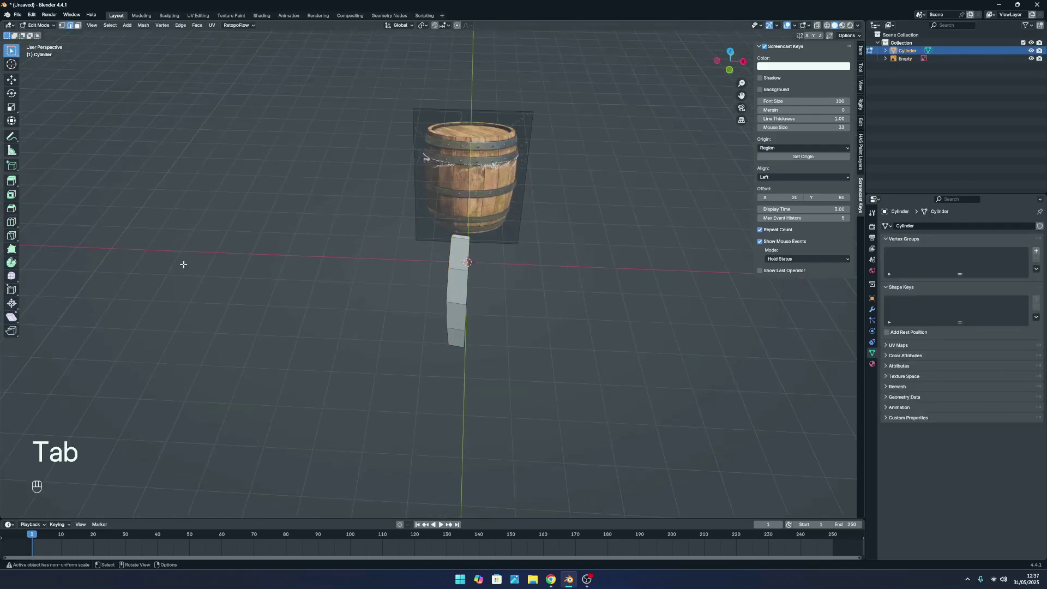
left_click(10, 265)
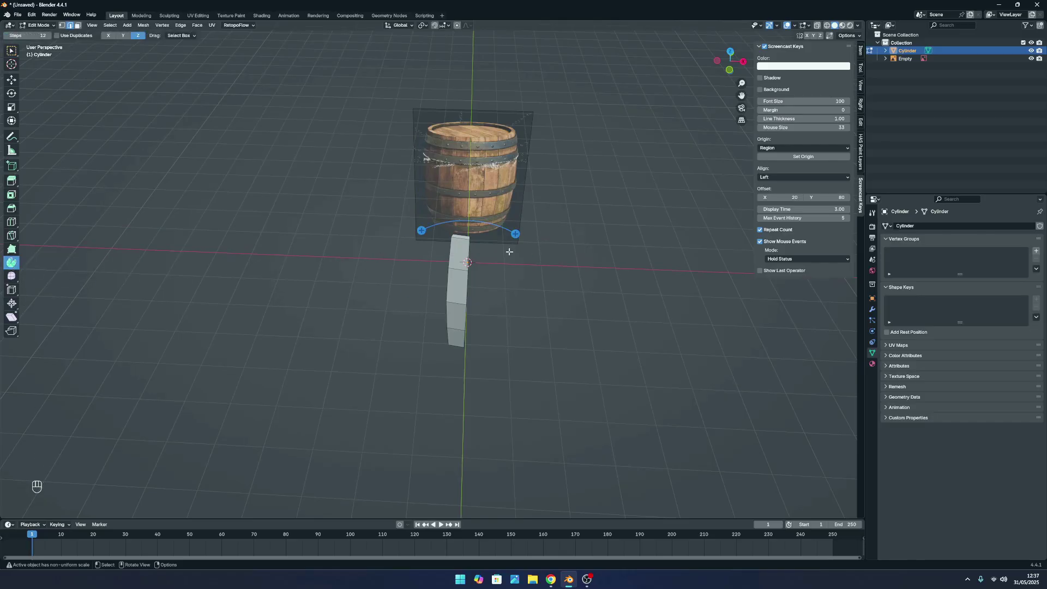
left_click_drag(522, 235, 489, 256)
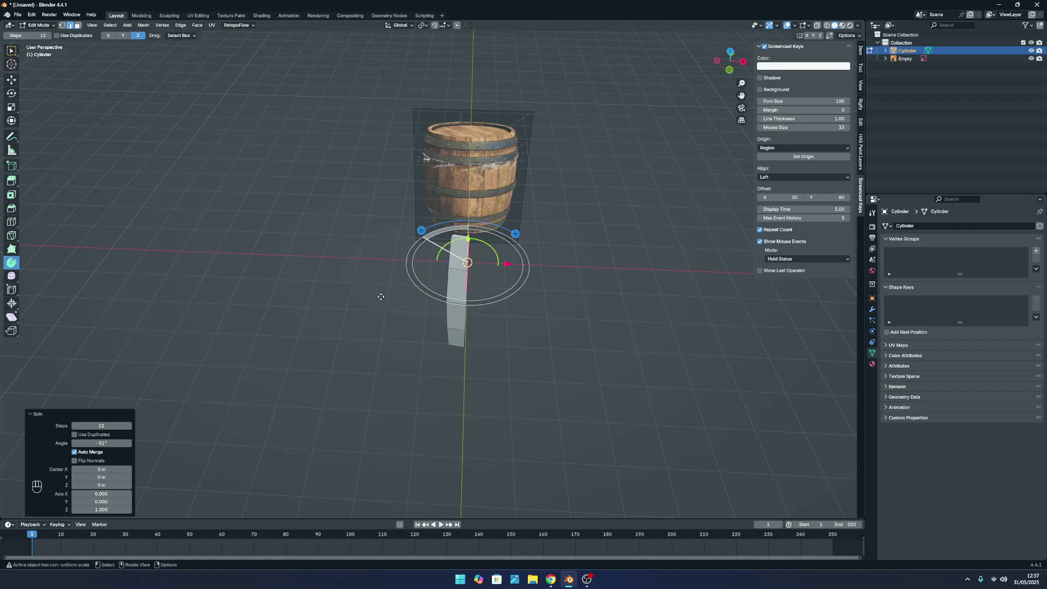
left_click(109, 426)
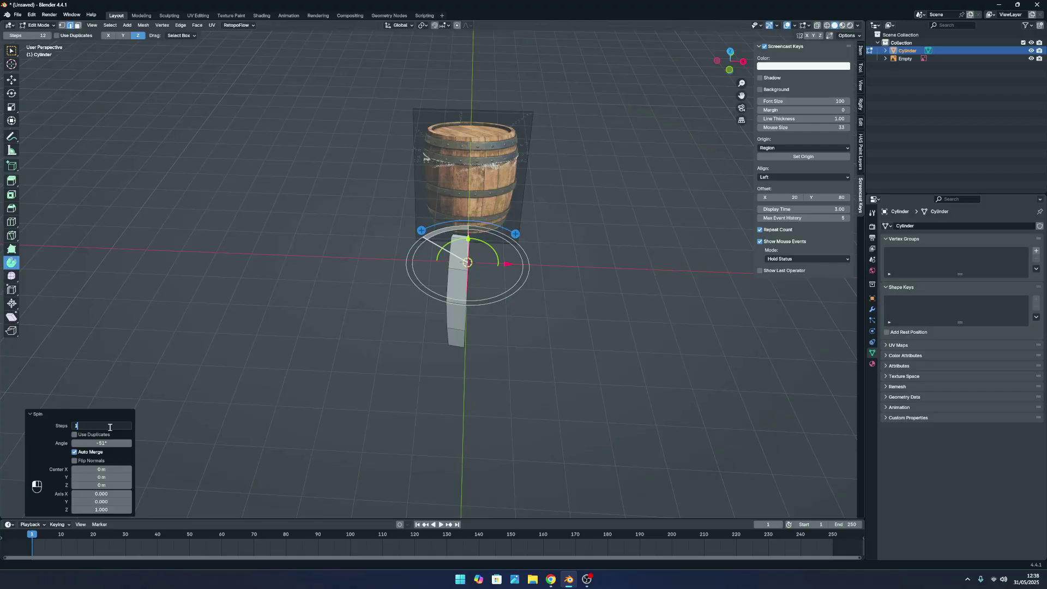
key("Return")
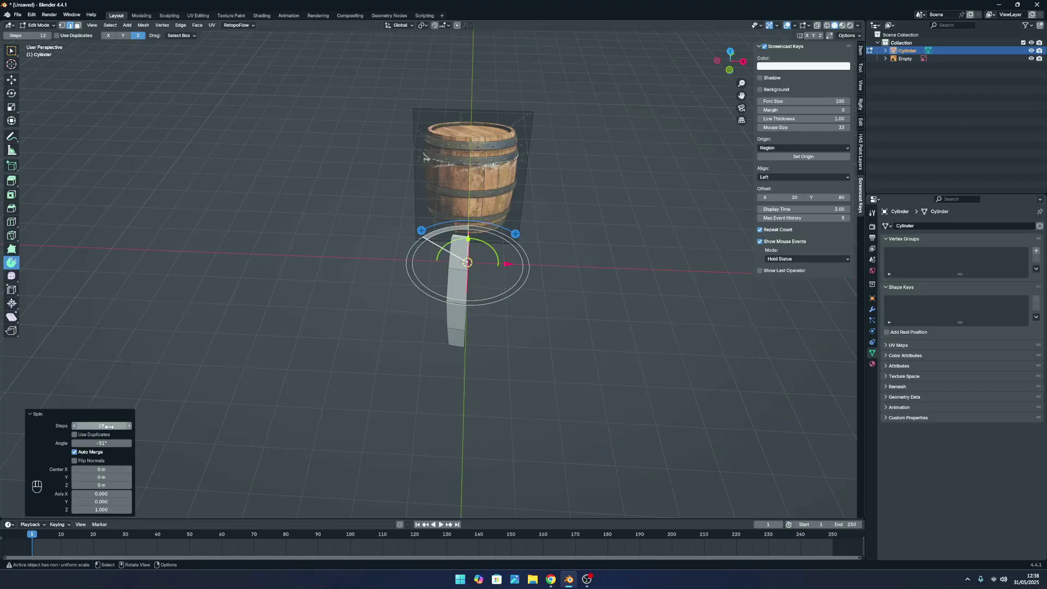
left_click(129, 444)
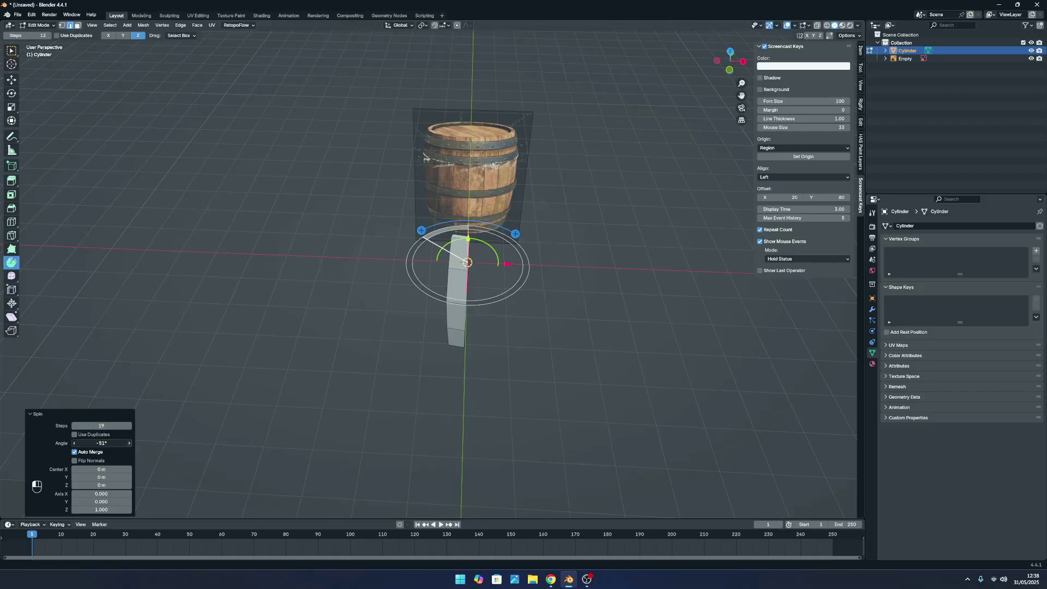
left_click(120, 446)
type("360")
key("Return")
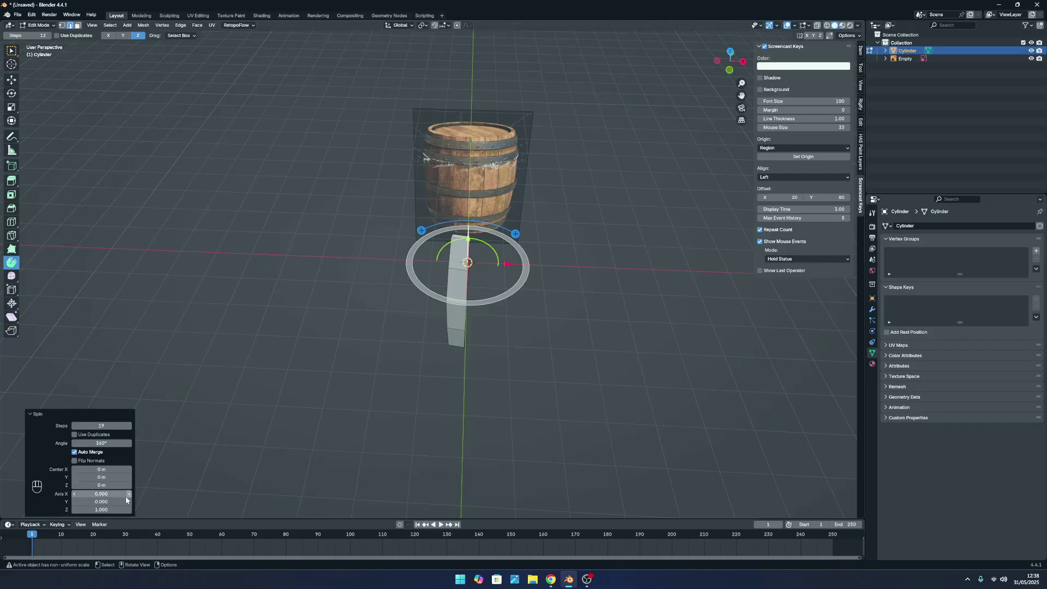
Inspect the spin's outcome on the stave in Edit Mode and Object Mode, and return to mesh editing.
middle_click_drag(292, 352, 688, 226)
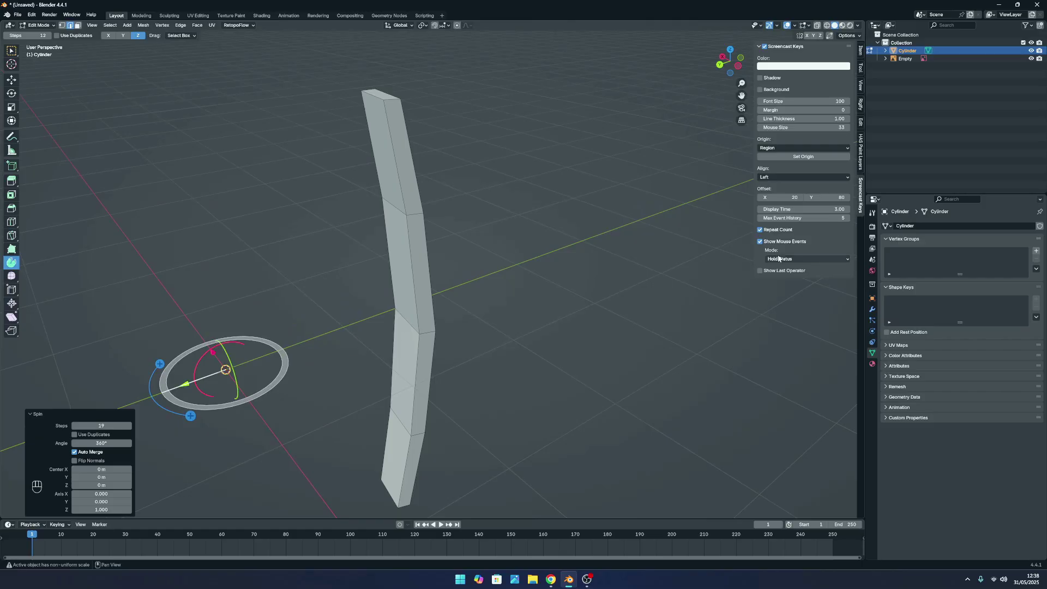
scroll(490, 237, "down", 5)
key("Tab")
key("Tab")
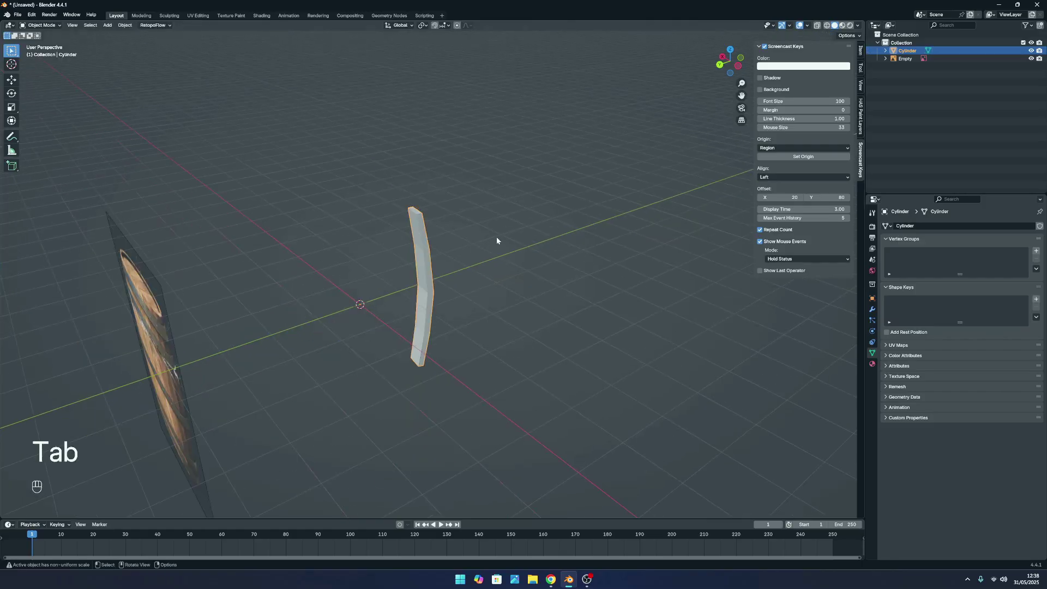
Try to spin the stave 360° around the negative Z axis with 19 steps.
scroll(431, 297, "up", 4)
left_click_drag(227, 398, 381, 420)
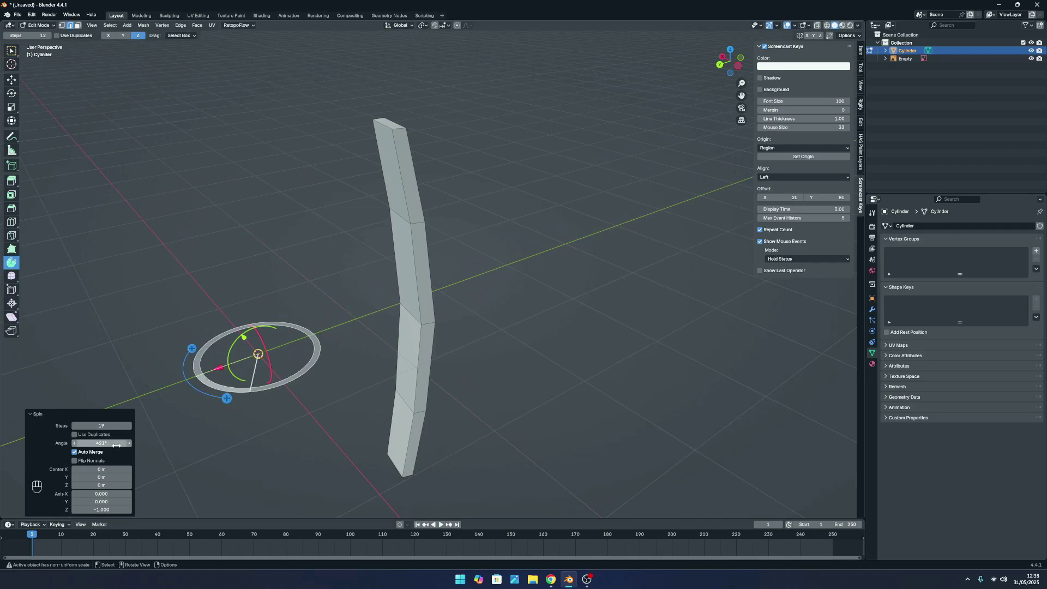
left_click(118, 444)
type("35")
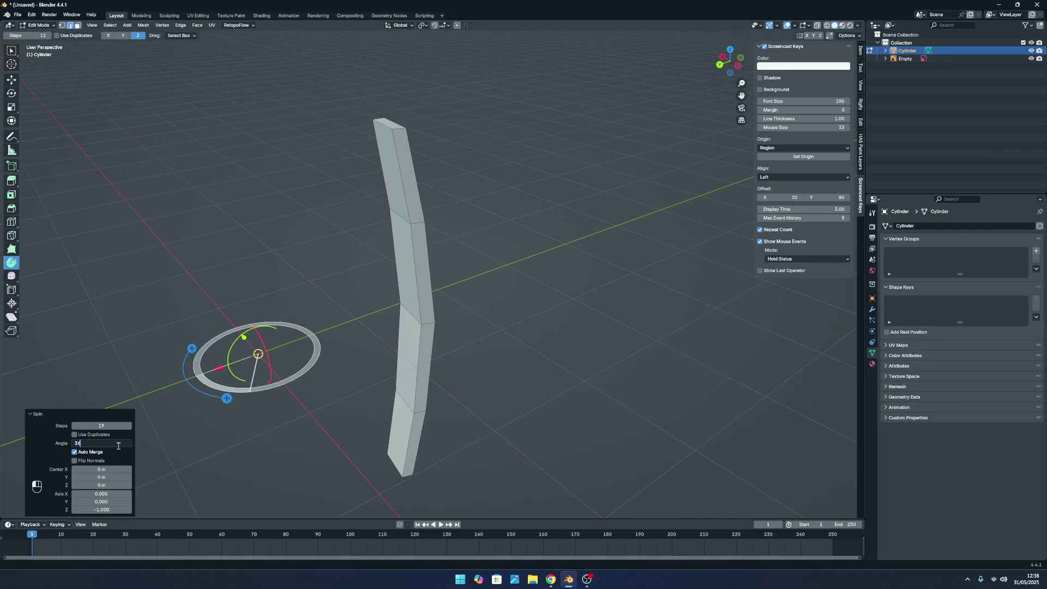
type("0")
key("Return")
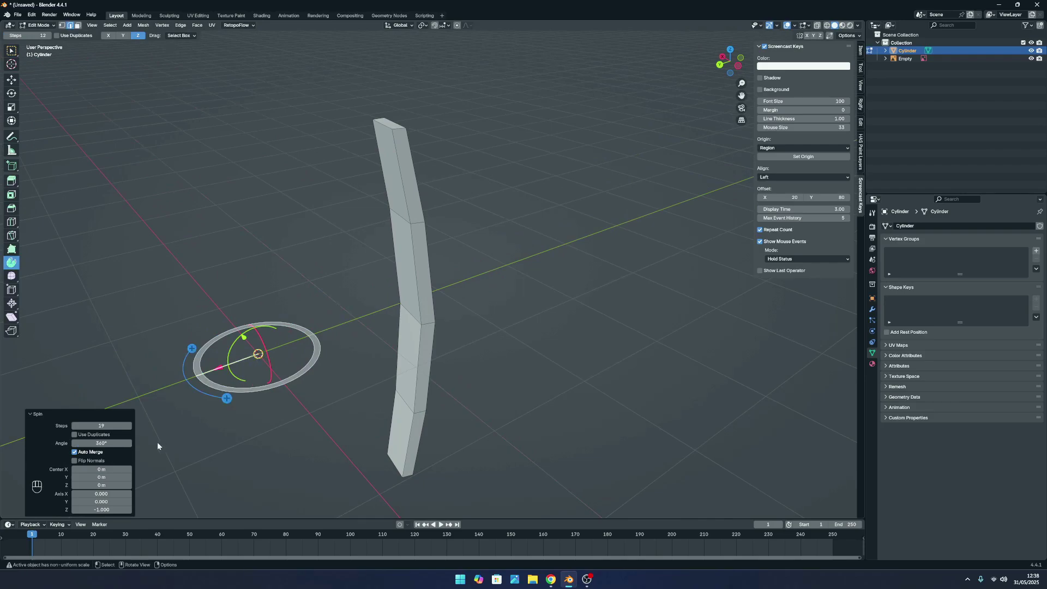
left_click(104, 434)
left_click(88, 452)
Check the stave in both Edit Mode and Object Mode after the spin attempt.
key("Tab")
key("Tab")
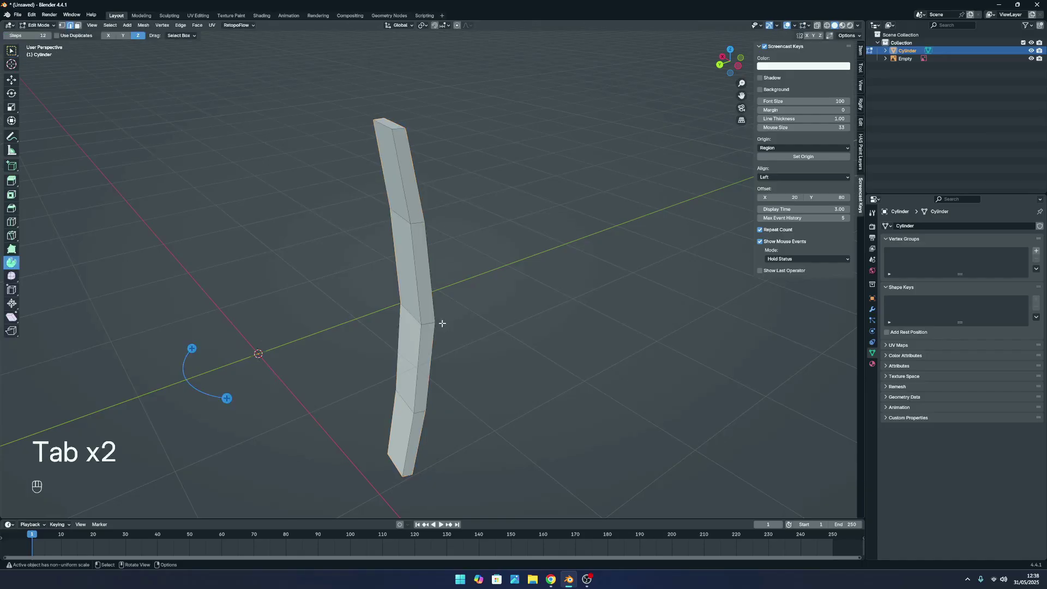
key("a")
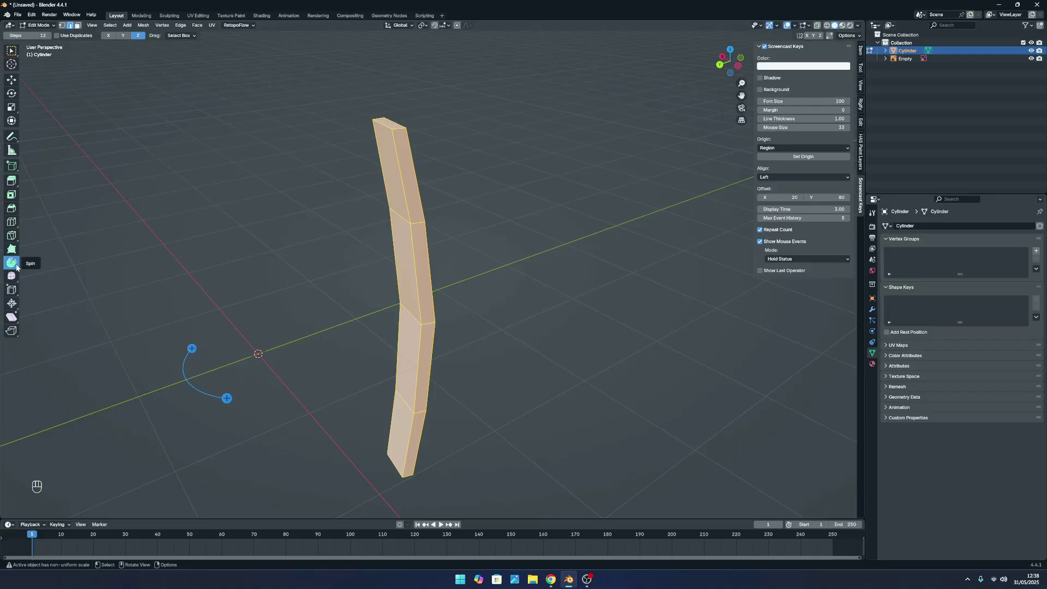
key("Tab")
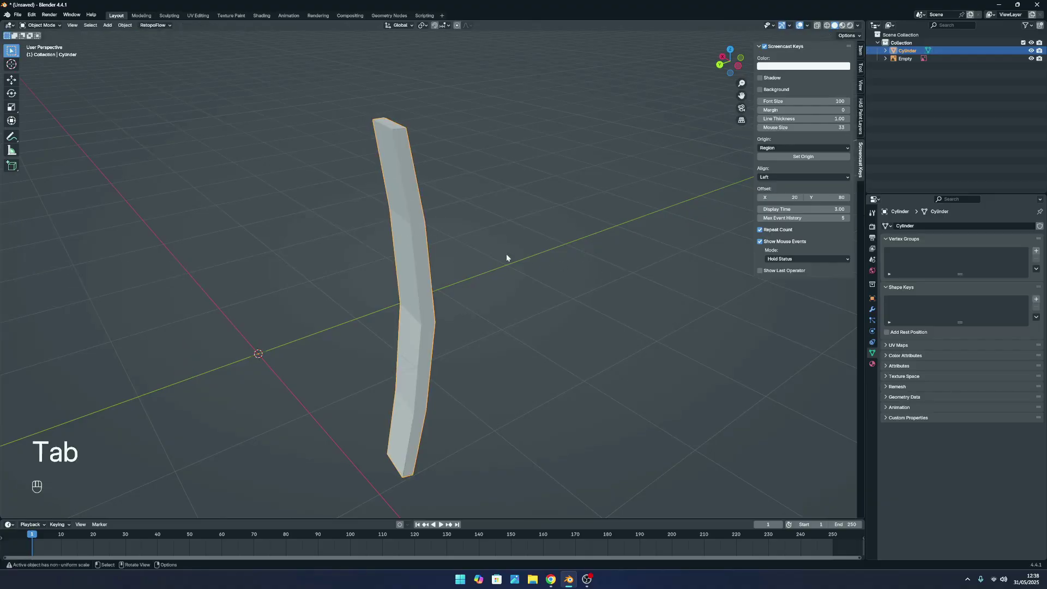
key("Tab")
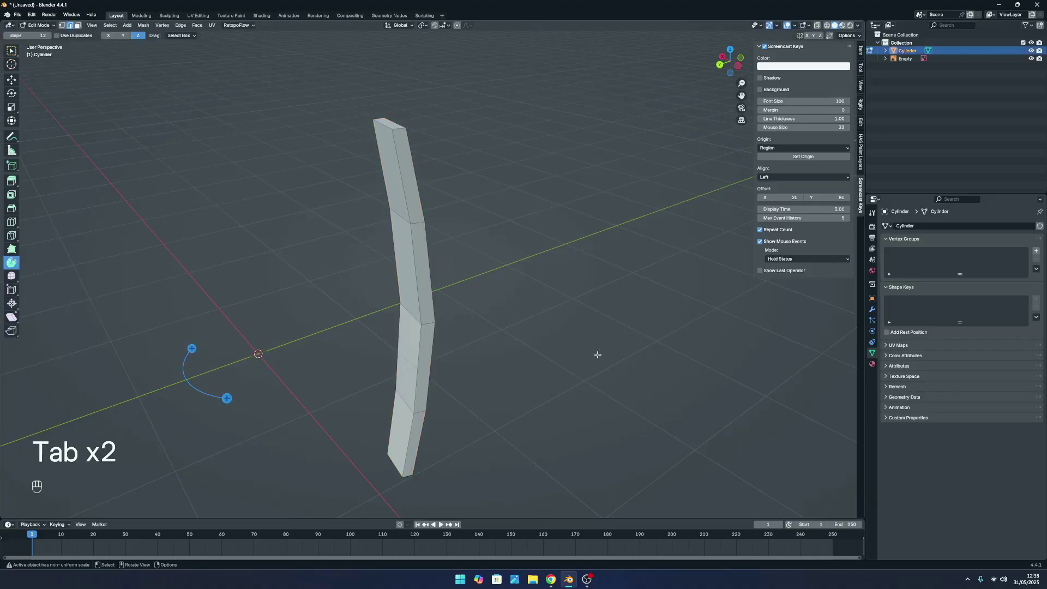
key("Tab")
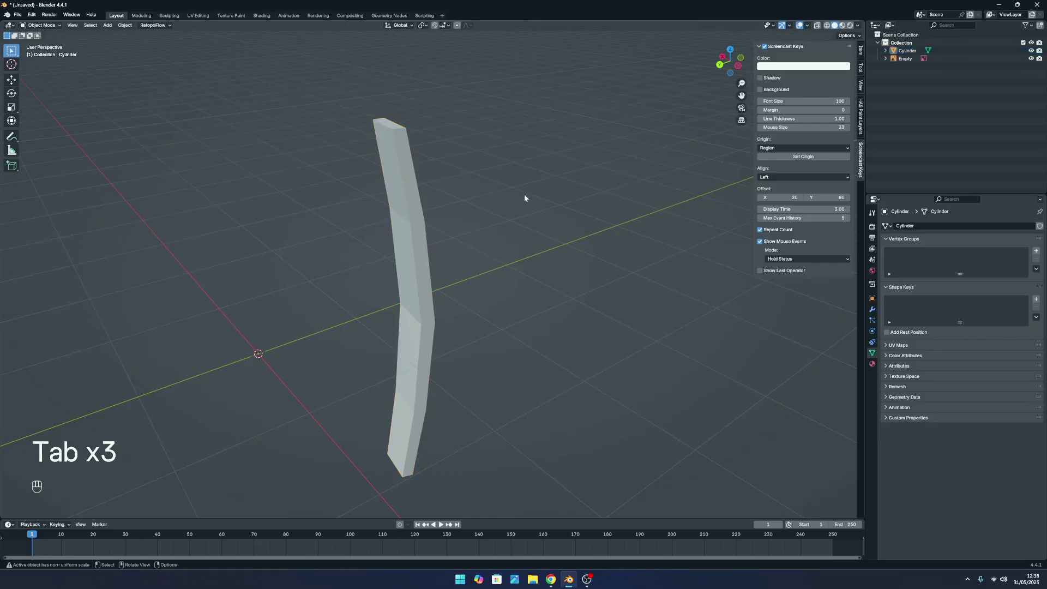
Select the stave and its entire mesh in Edit Mode.
left_click(414, 250)
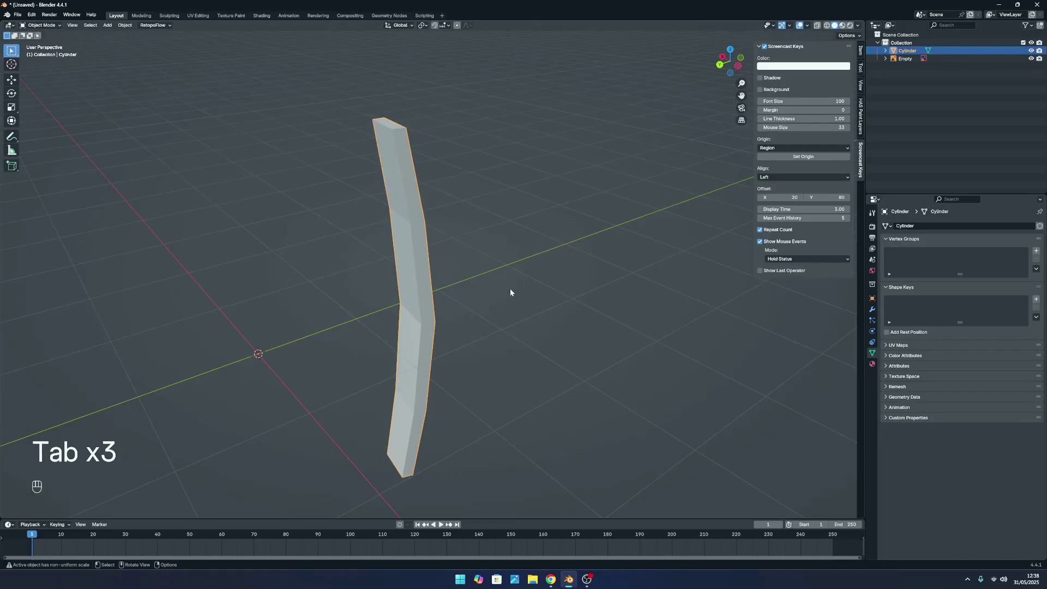
key("Tab")
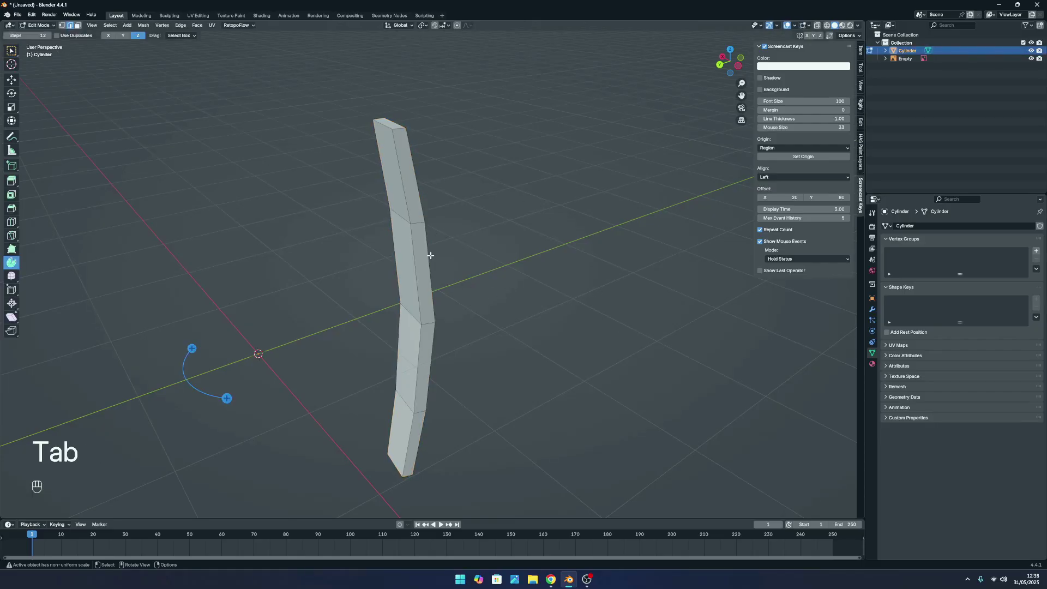
key("a")
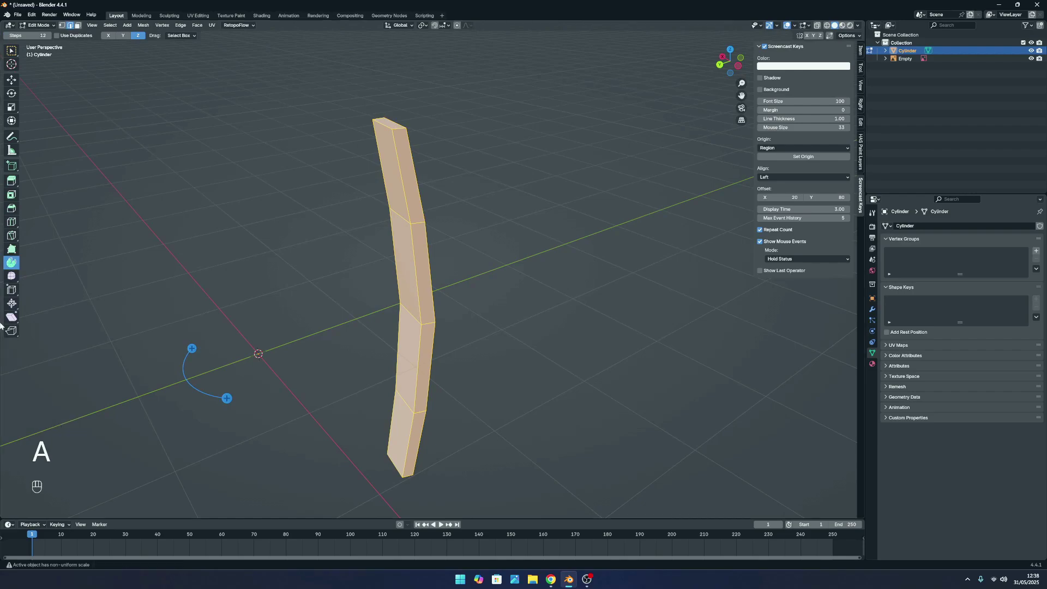
left_click(340, 375)
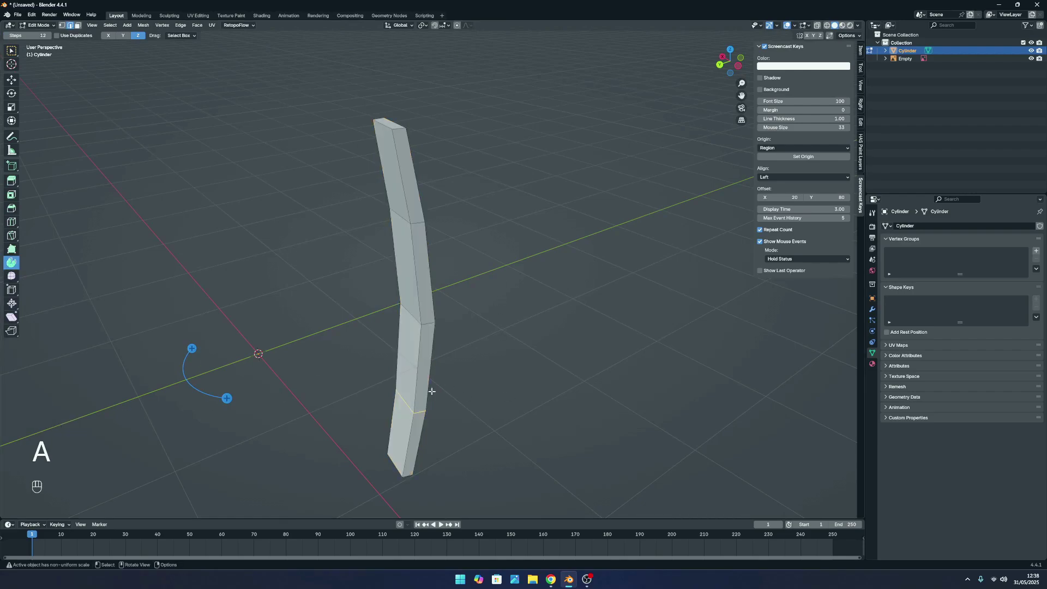
key("a")
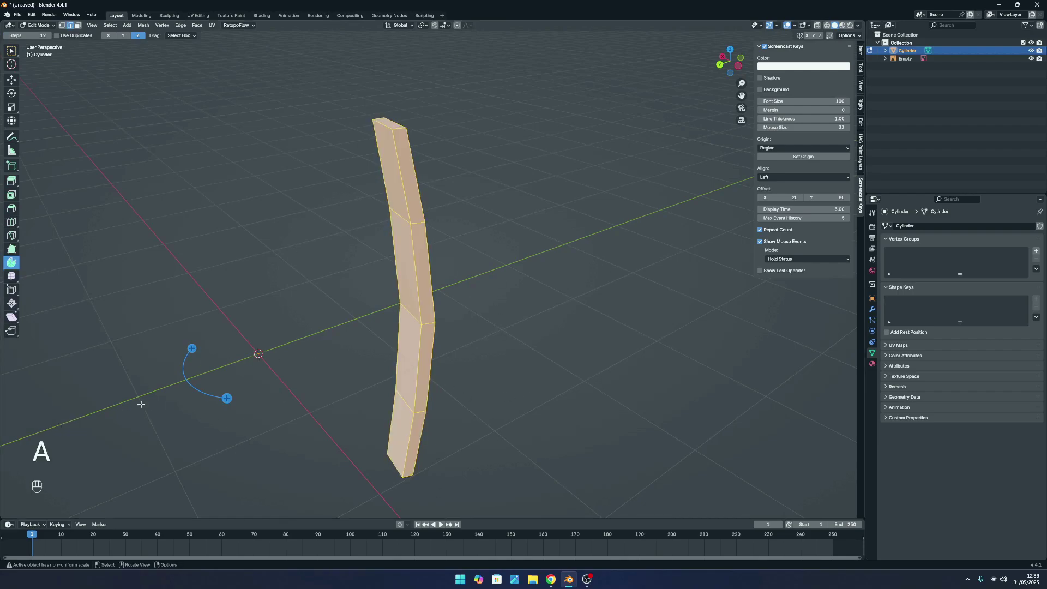
Spin the selected stave about -112° around the world Z axis with 19 steps.
left_click_drag(191, 348, 261, 35)
scroll(223, 243, "down", 3)
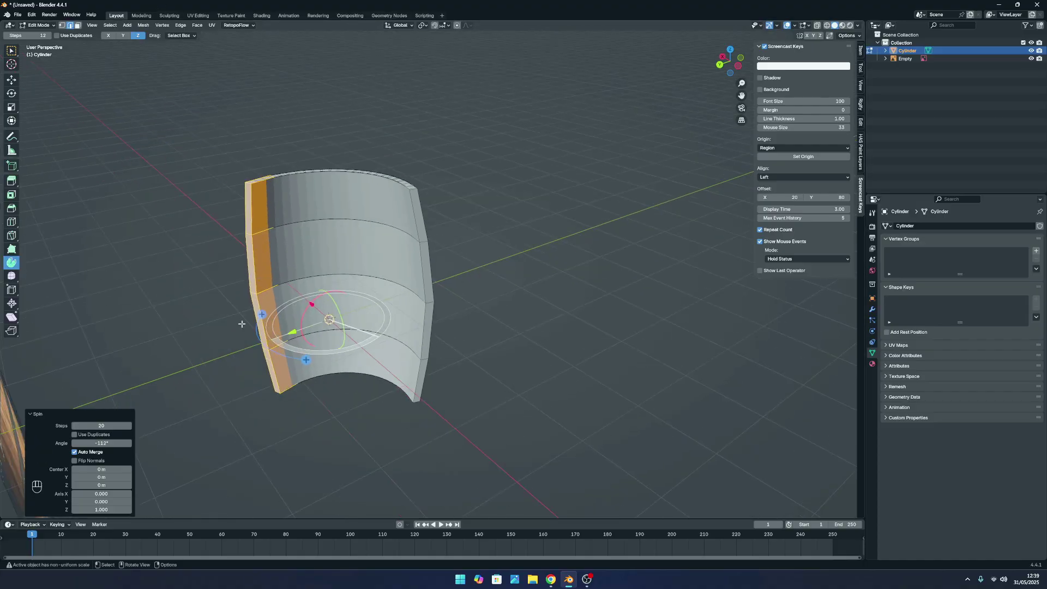
left_click(112, 425)
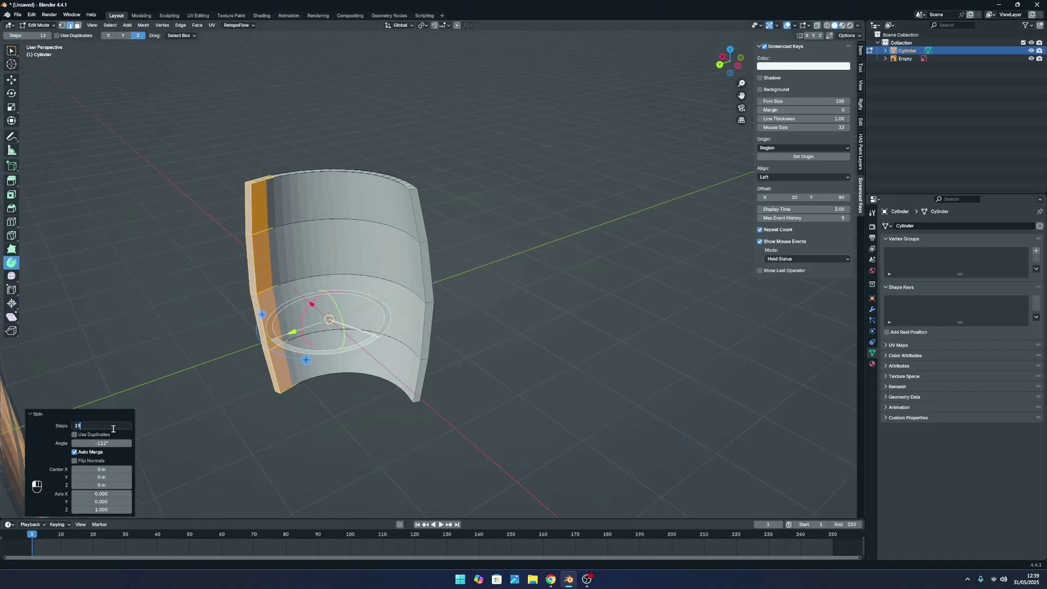
type("19")
key("Return")
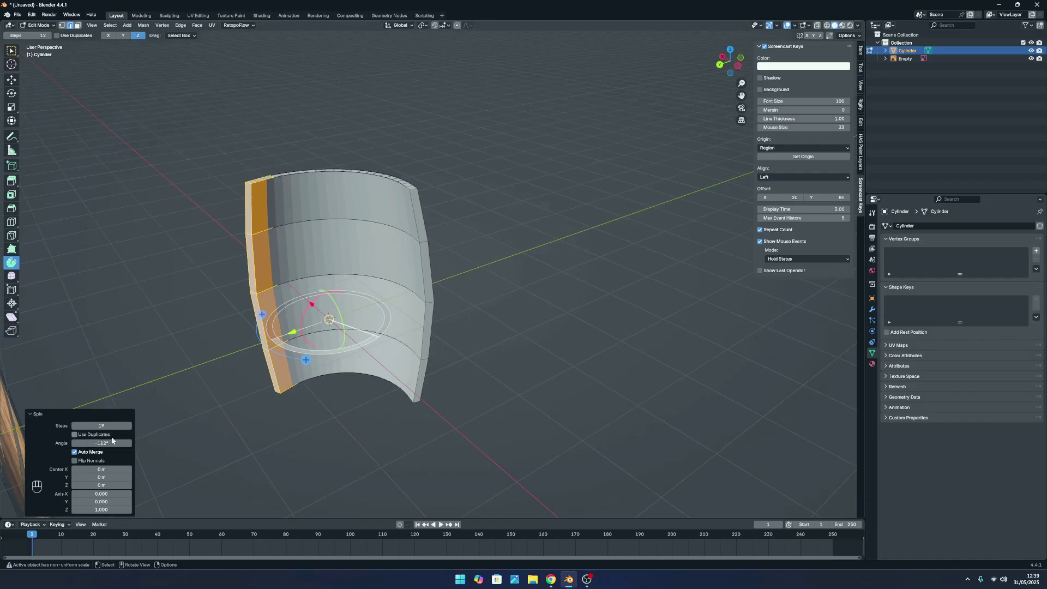
left_click(109, 435)
left_click(79, 452)
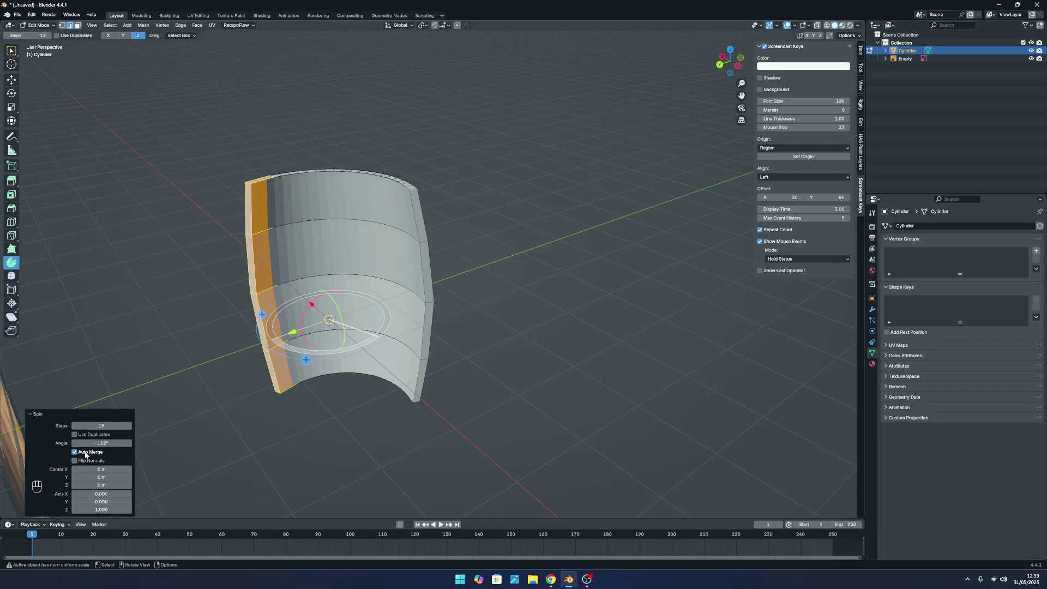
Set the spin angle to 360° to form a full ring of staves, and deselect the mesh.
left_click(104, 443)
type("36")
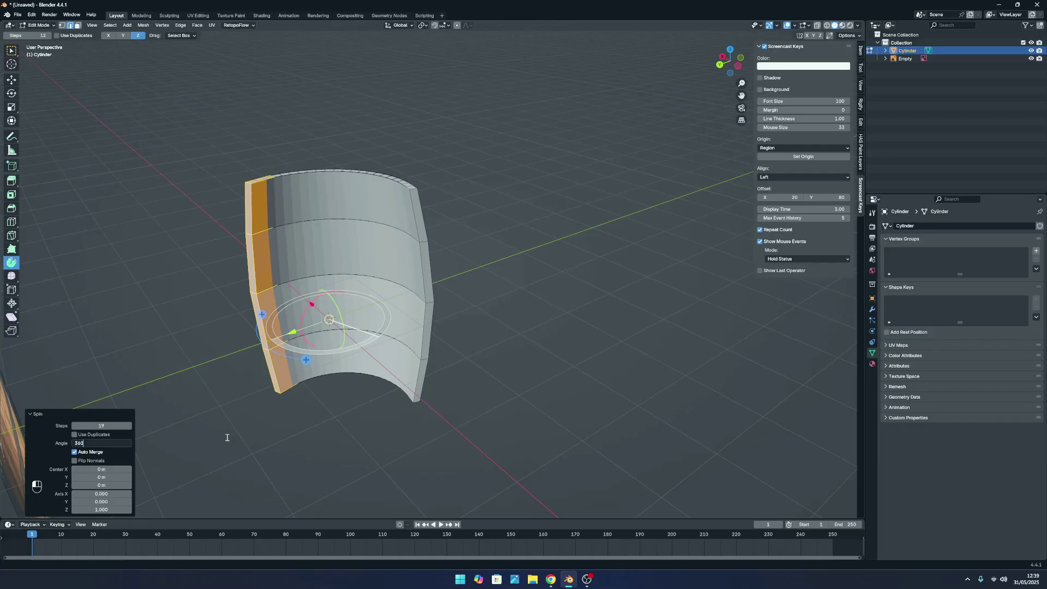
type("0")
key("Return")
scroll(577, 305, "down", 3)
middle_click_drag(577, 285, 413, 259)
scroll(436, 250, "up", 6)
left_click(626, 172)
scroll(626, 172, "down", 4)
middle_click_drag(627, 172, 582, 203)
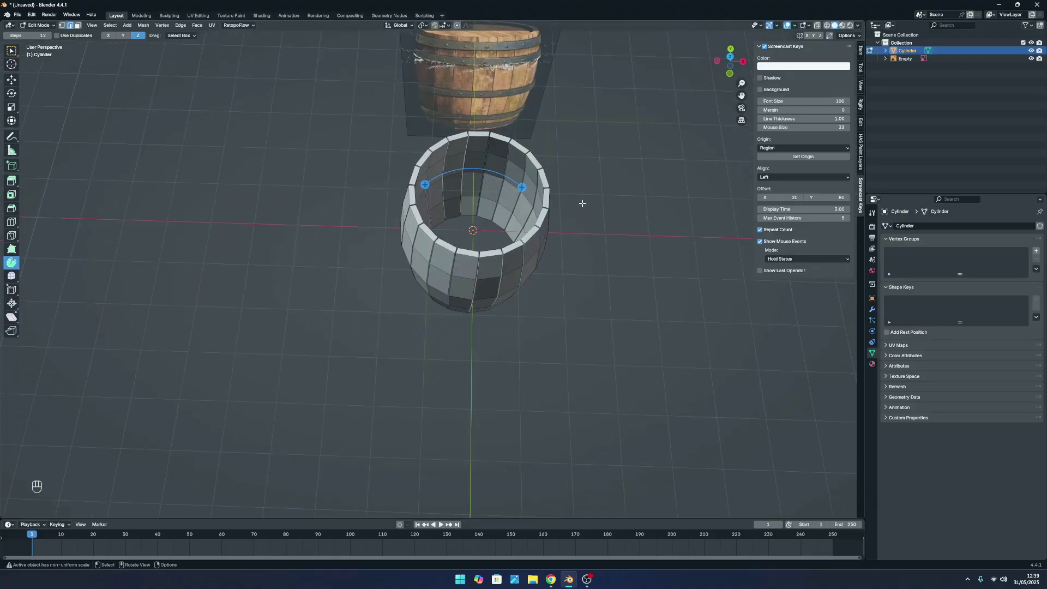
Examine the spacing between the spun staves and along the rim in Object Mode.
key("Tab")
scroll(567, 224, "up", 3)
left_click(689, 283)
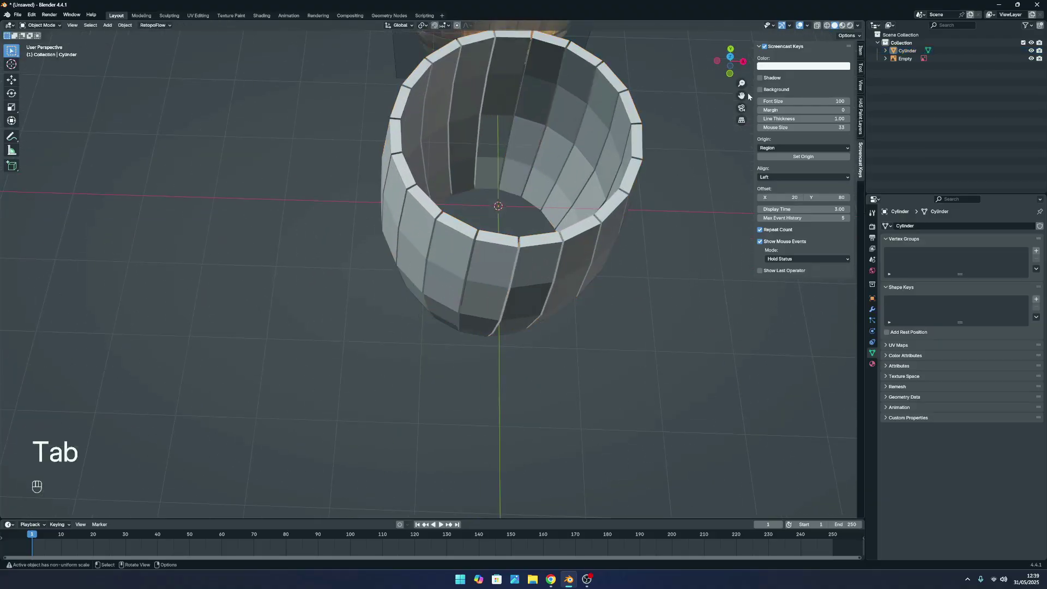
middle_click_drag(608, 248, 573, 273)
scroll(504, 263, "up", 4)
middle_click_drag(496, 321, 492, 252)
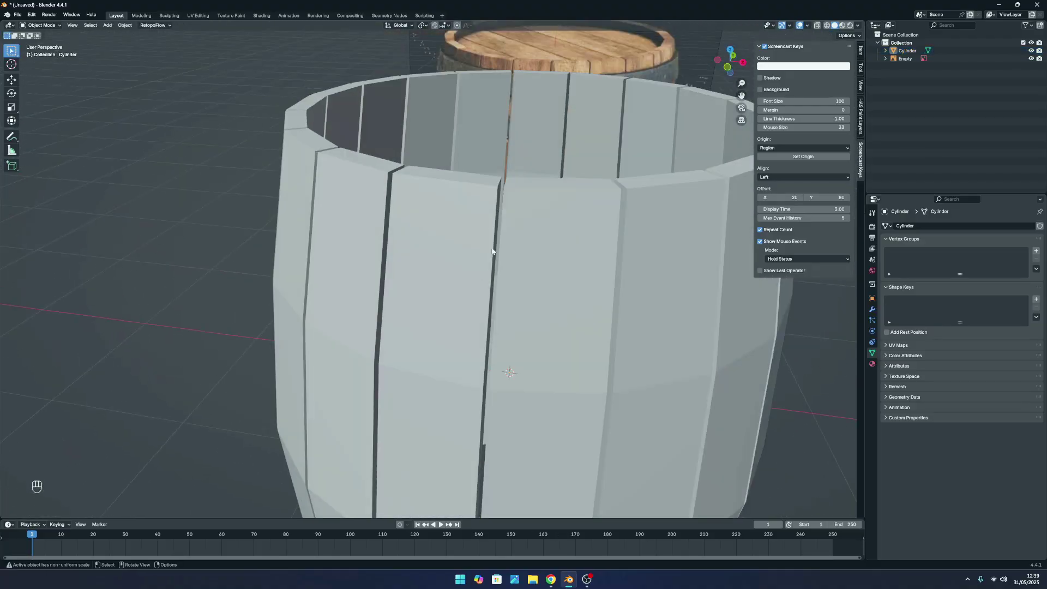
scroll(509, 226, "down", 2)
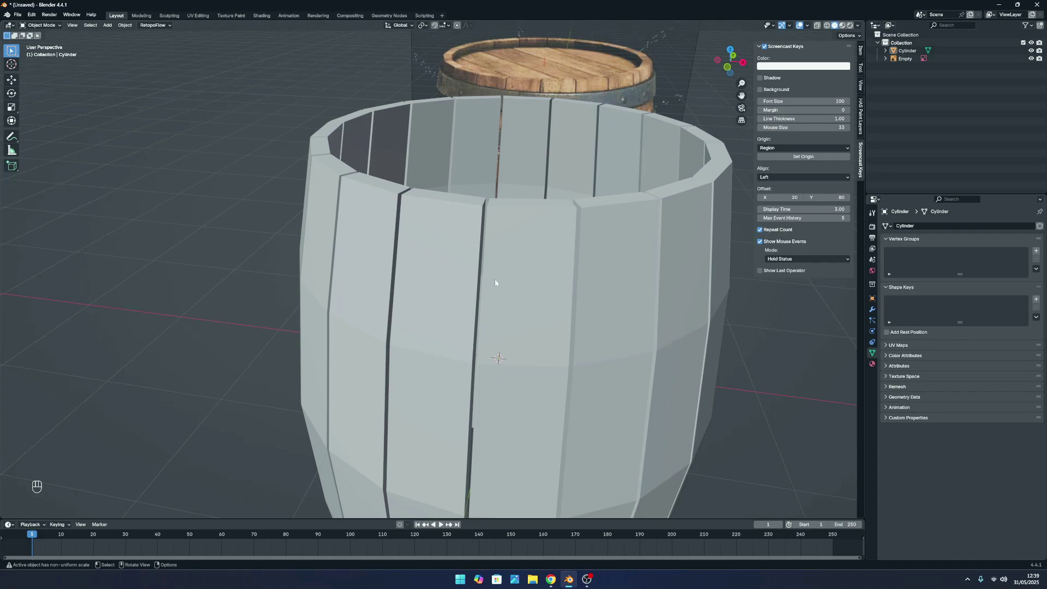
Undo back to the partial spin in Edit Mode and set its angle to 360° again.
key("ctrl+z")
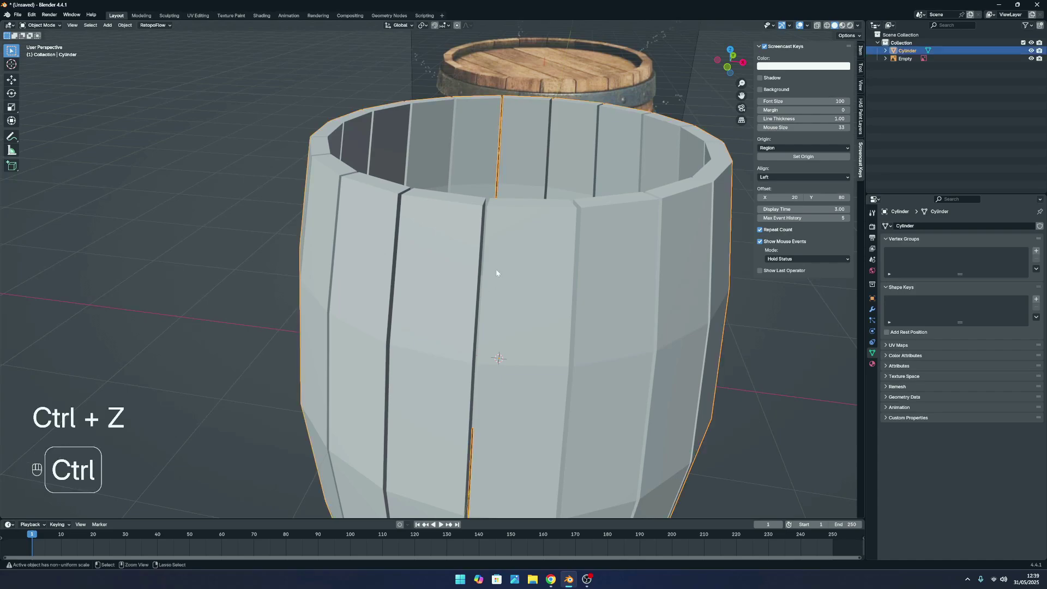
key("ctrl+z")
key("ctrl+z")
key("ctrl+z")
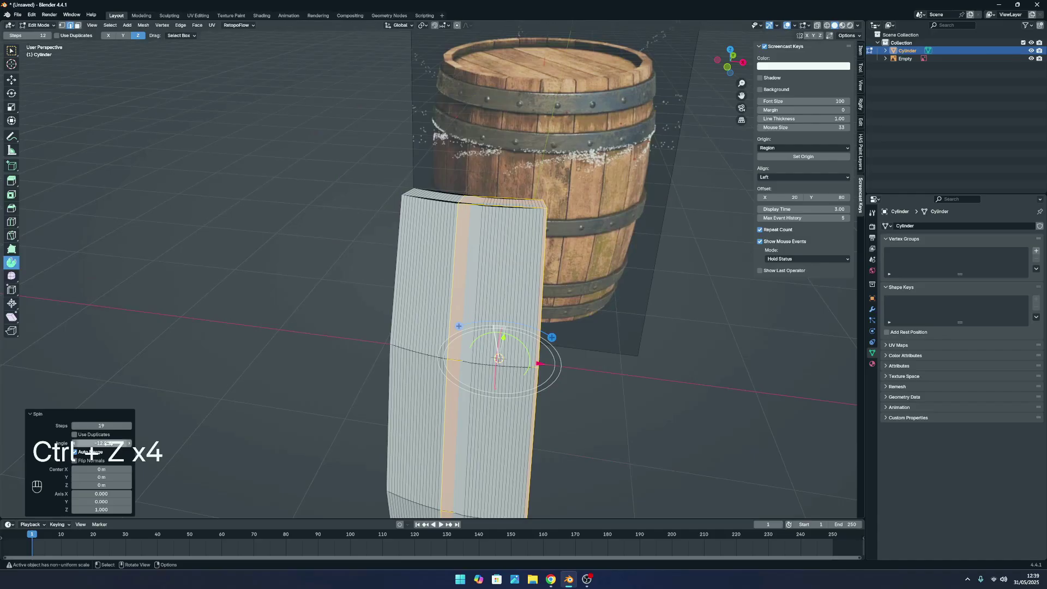
left_click(101, 444)
type("3")
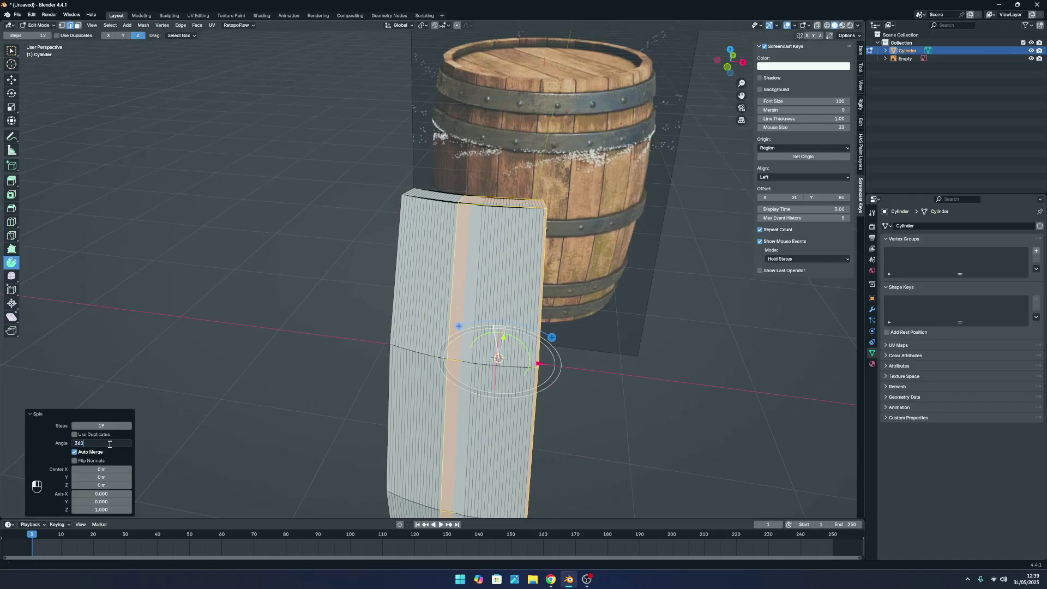
type("60")
key("Return")
Set the spin to 20 steps and examine the barrel's joints from the side and above.
left_click(116, 426)
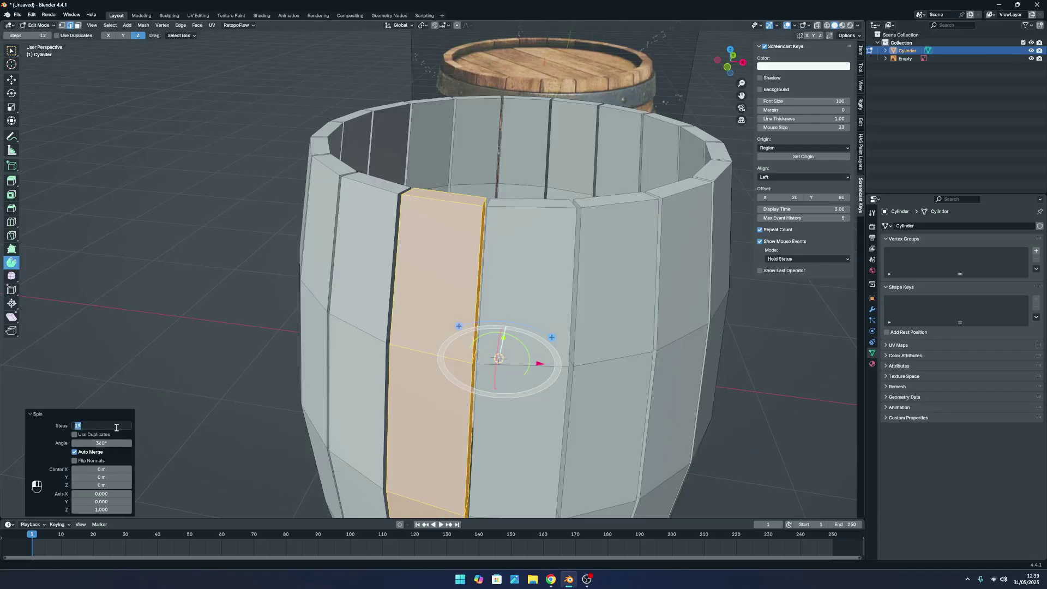
type("20")
key("Return")
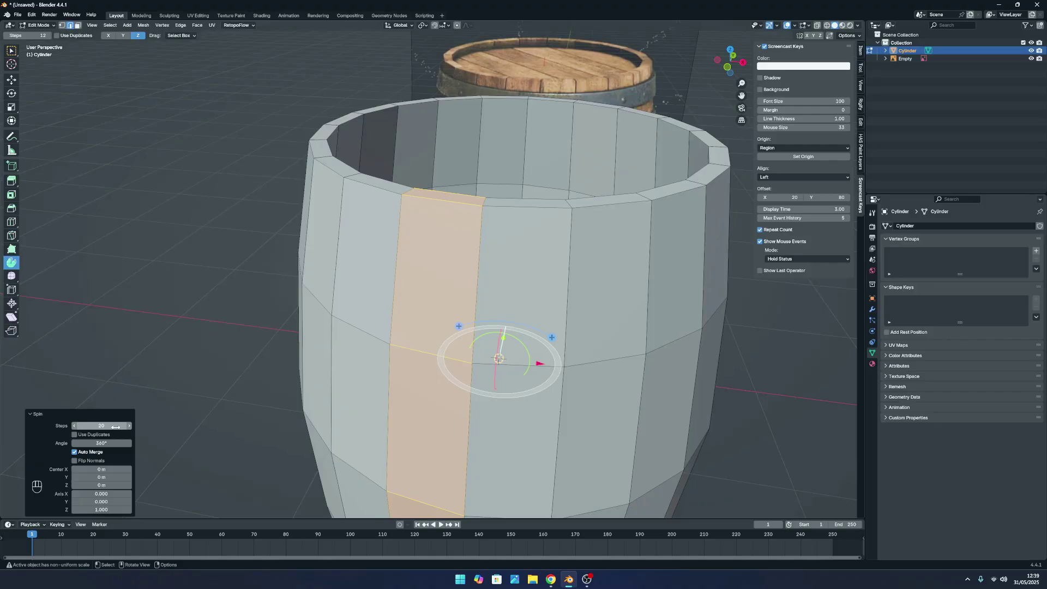
scroll(391, 129, "down", 3)
middle_click_drag(390, 128, 489, 116)
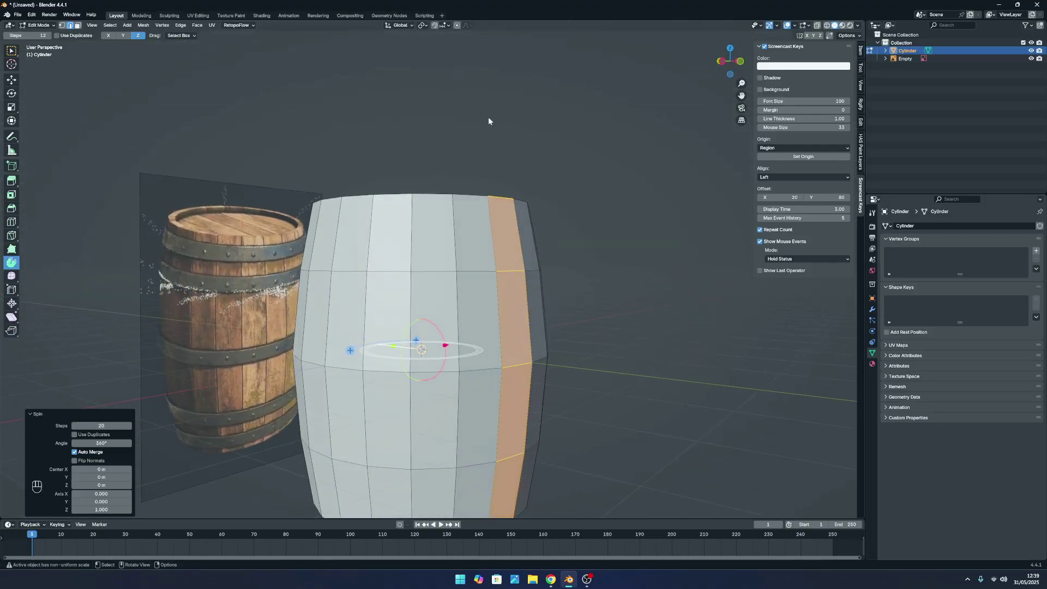
middle_click_drag(472, 332, 413, 202)
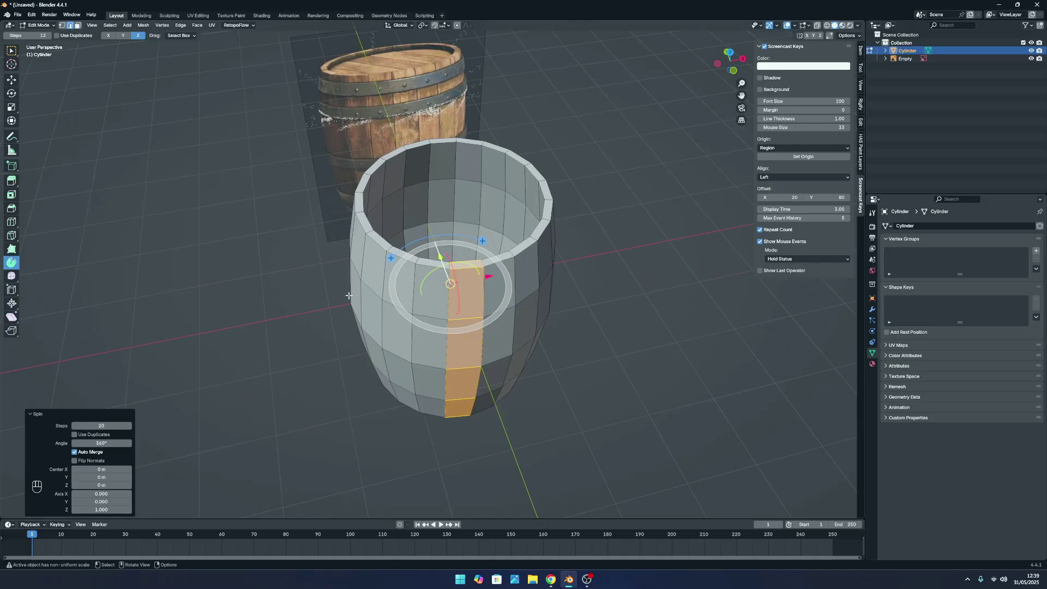
Set the spin back to 19 steps and check the staves from the side.
left_click(74, 425)
middle_click_drag(552, 262, 533, 217)
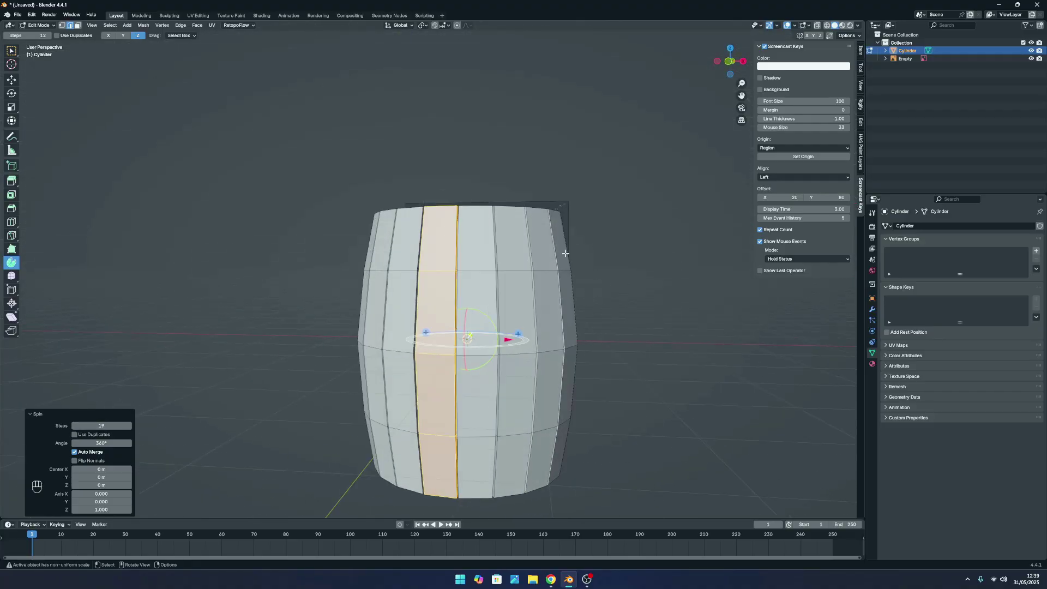
Leave Edit Mode and inspect the spun barrel's planks and the gaps between them from several angles.
middle_click_drag(566, 253, 431, 303)
scroll(431, 303, "up", 2)
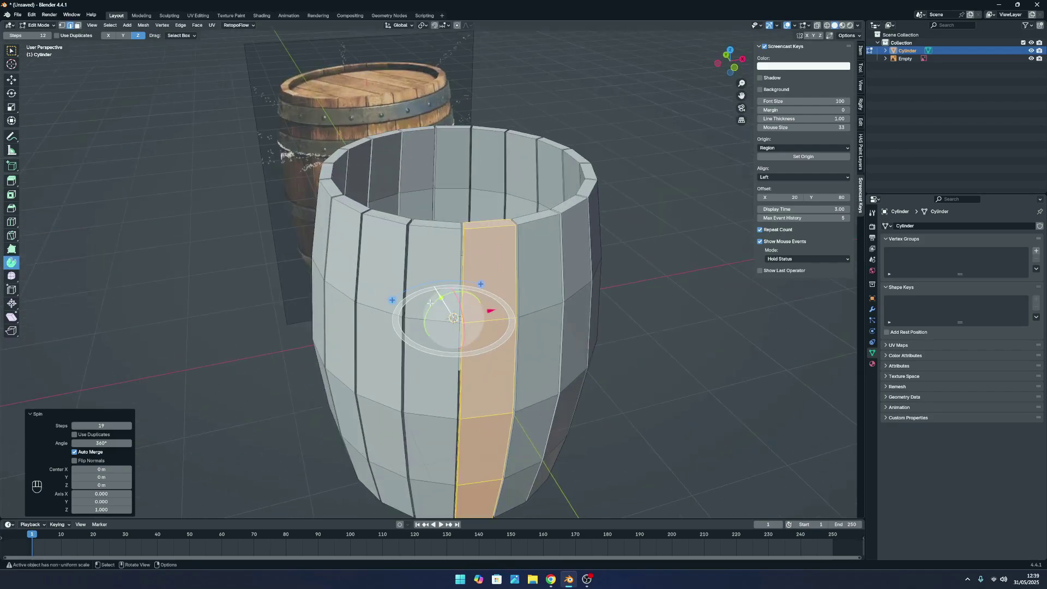
key("Tab")
left_click(650, 319)
scroll(640, 376, "down", 4)
middle_click_drag(639, 381, 457, 328)
scroll(529, 321, "up", 5)
left_click(529, 324)
scroll(532, 326, "down", 4)
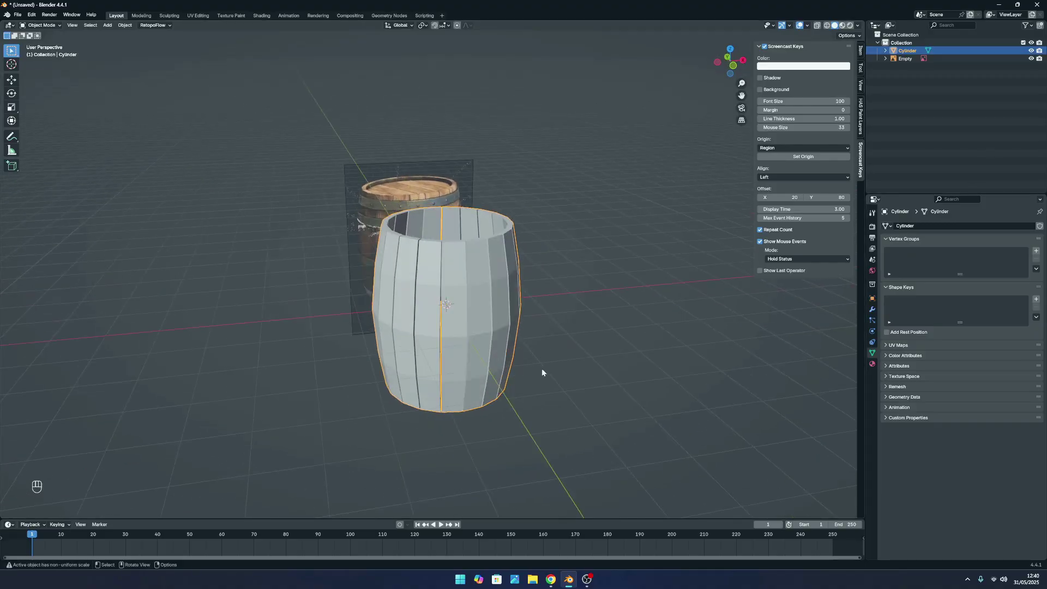
scroll(456, 325, "up", 4)
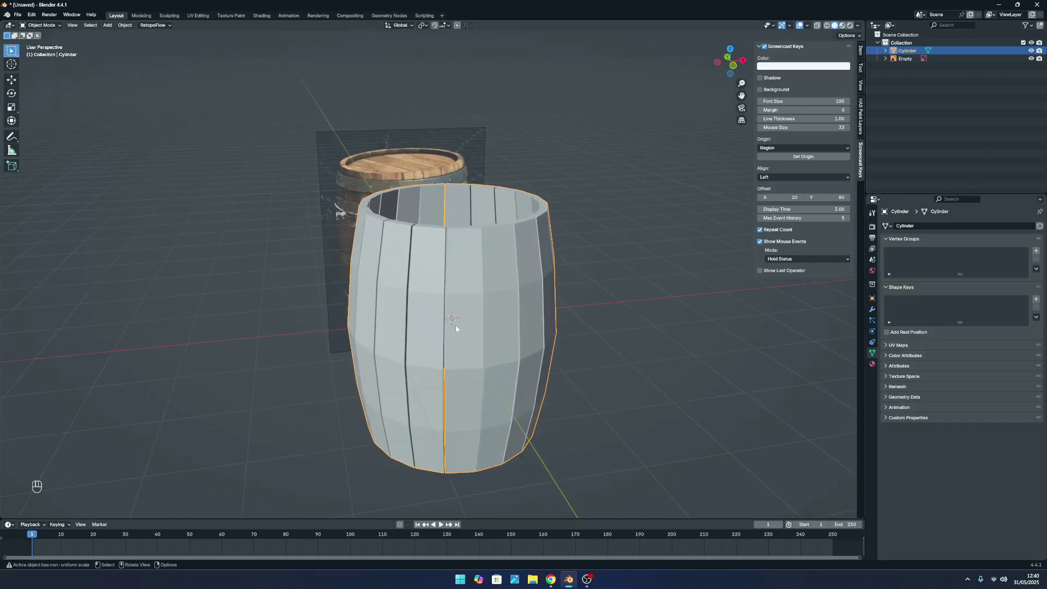
left_click(688, 244)
middle_click_drag(689, 244, 607, 379)
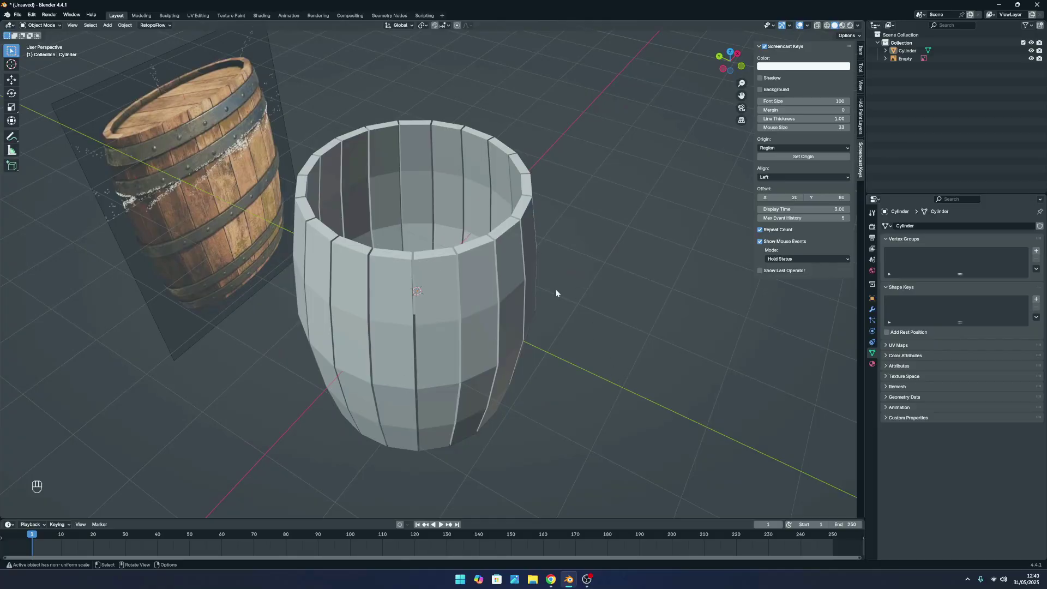
left_click(419, 274)
scroll(484, 324, "up", 3)
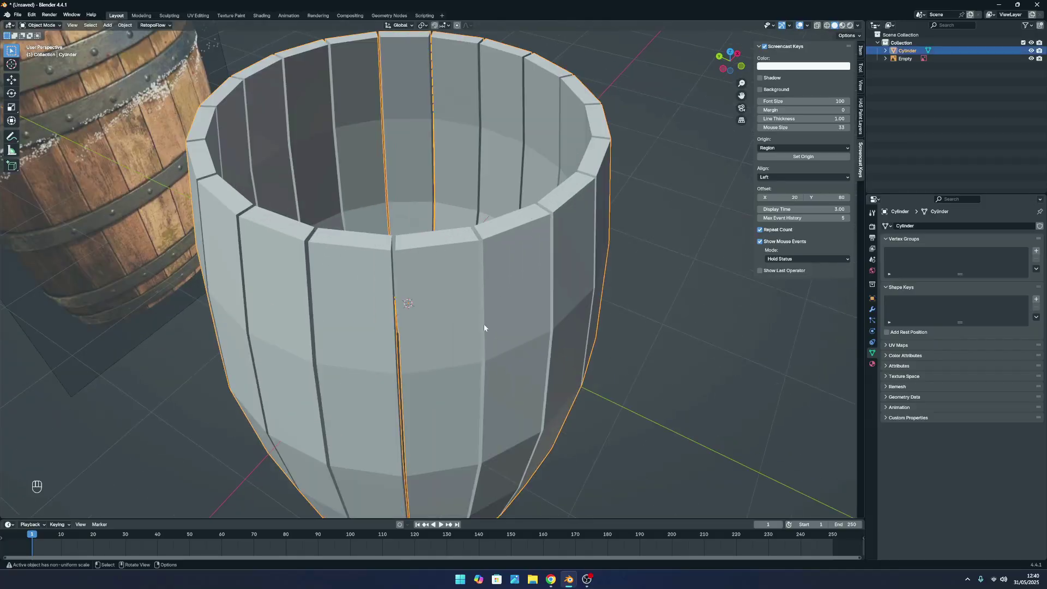
scroll(477, 346, "down", 3)
Undo the 360° spin of the barrel planks back to the single curved plank, and deselect it in Object Mode.
key("ctrl+z")
key("ctrl+z")
key("ctrl+z")
key("ctrl+z")
key("ctrl+z")
key("ctrl+z")
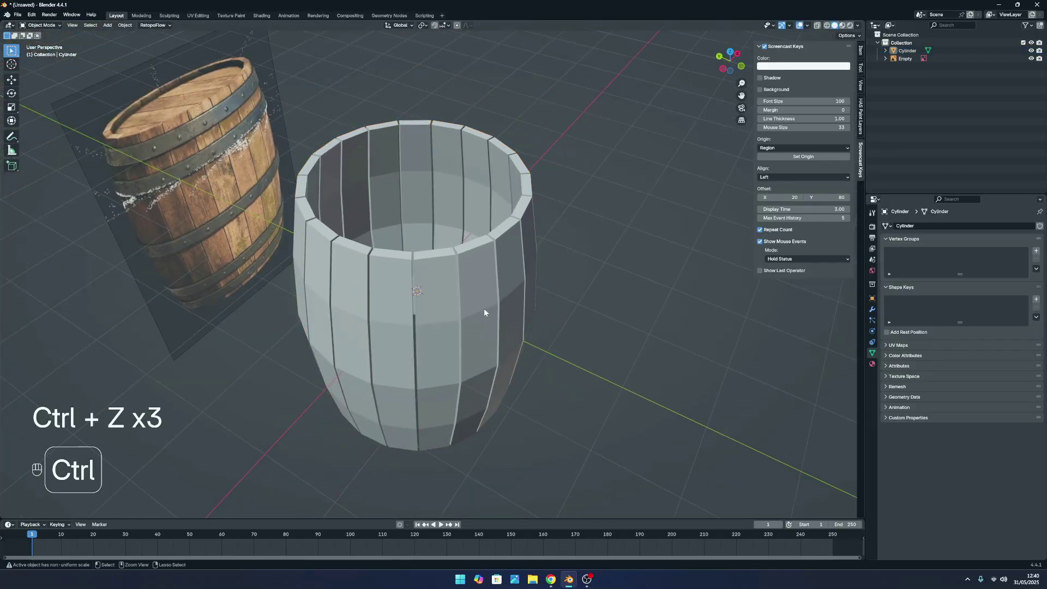
left_click(592, 78)
key("Tab")
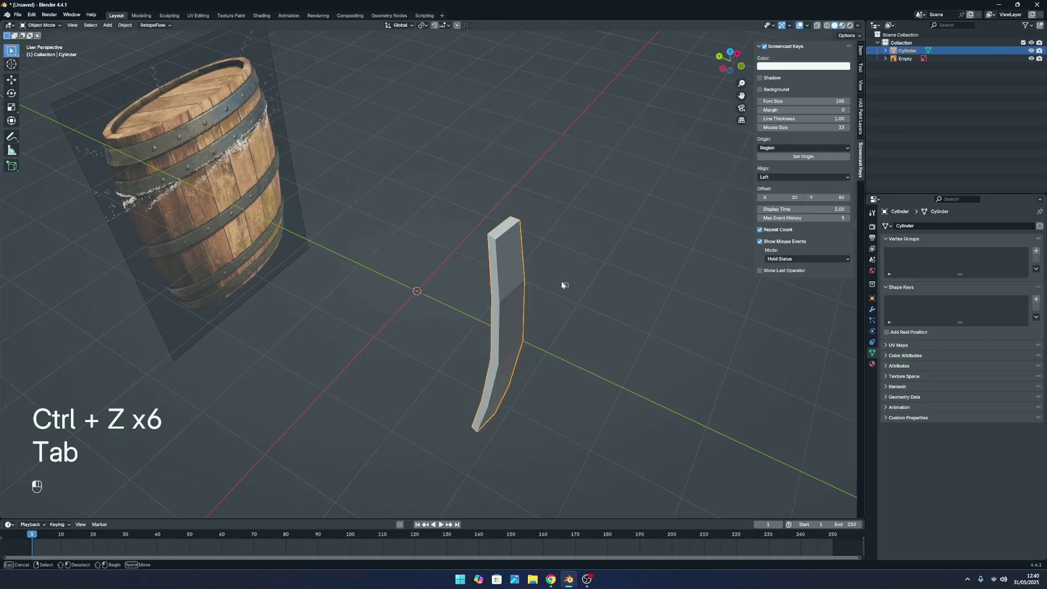
left_click(563, 286)
Inspect the single plank's curvature and segment edges from several angles, comparing it with the barrel reference image.
middle_click_drag(568, 345, 512, 322)
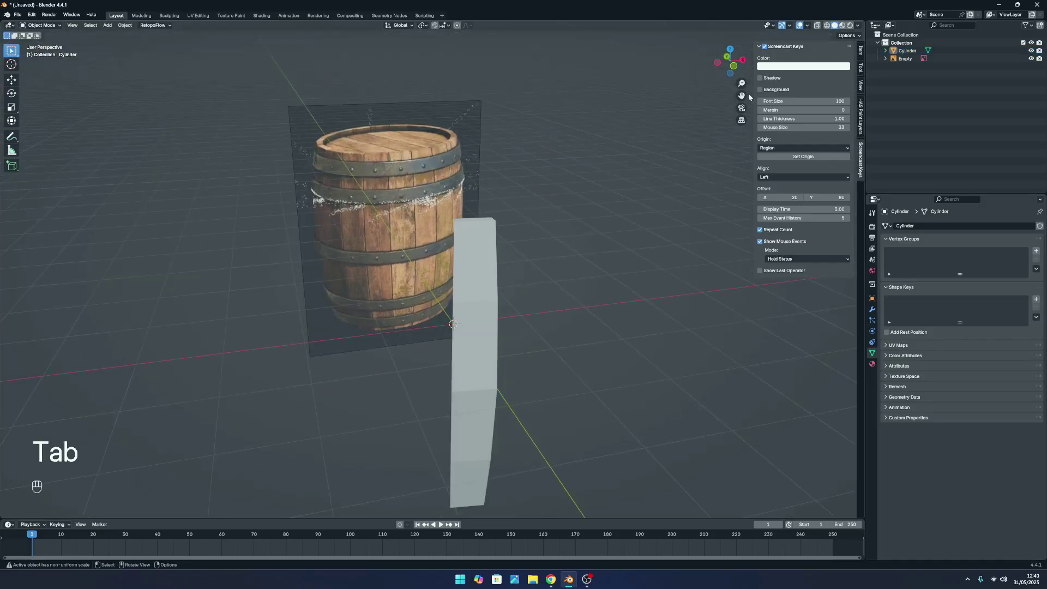
left_click_drag(741, 96, 737, 35)
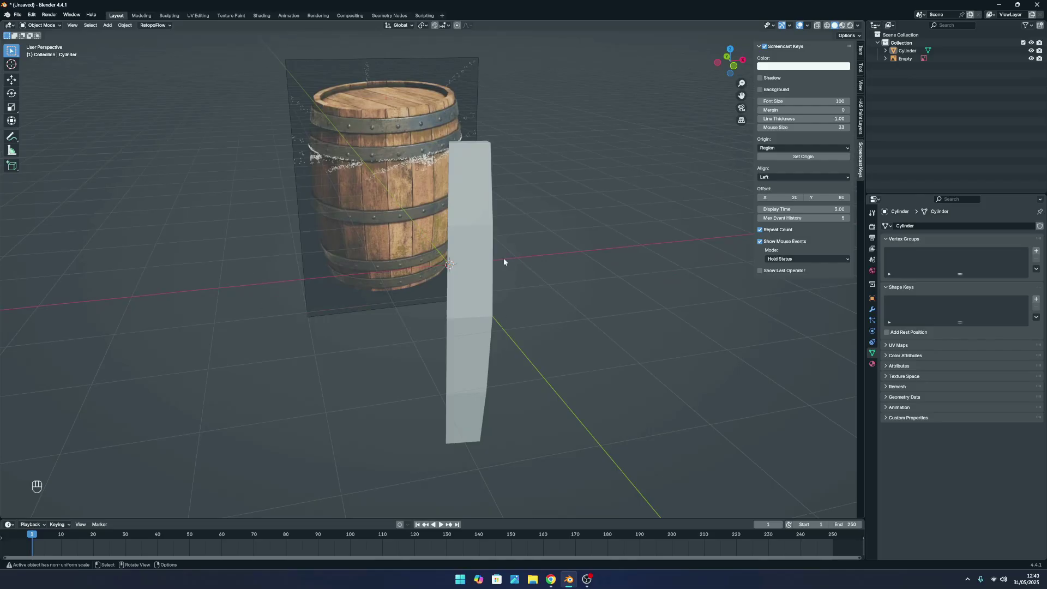
middle_click_drag(313, 230, 429, 255)
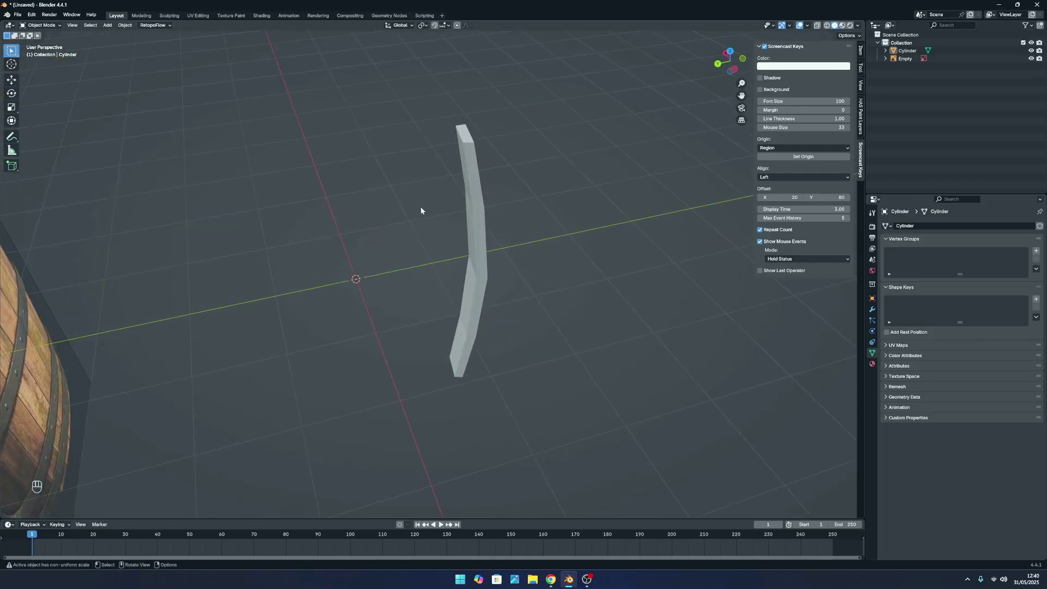
left_click(479, 169)
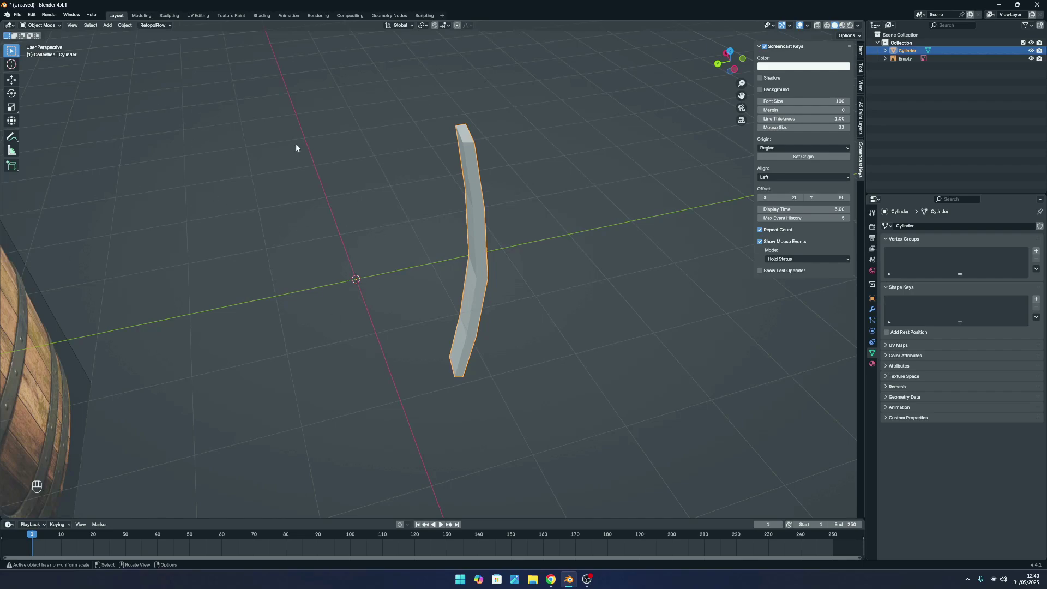
left_click(567, 224)
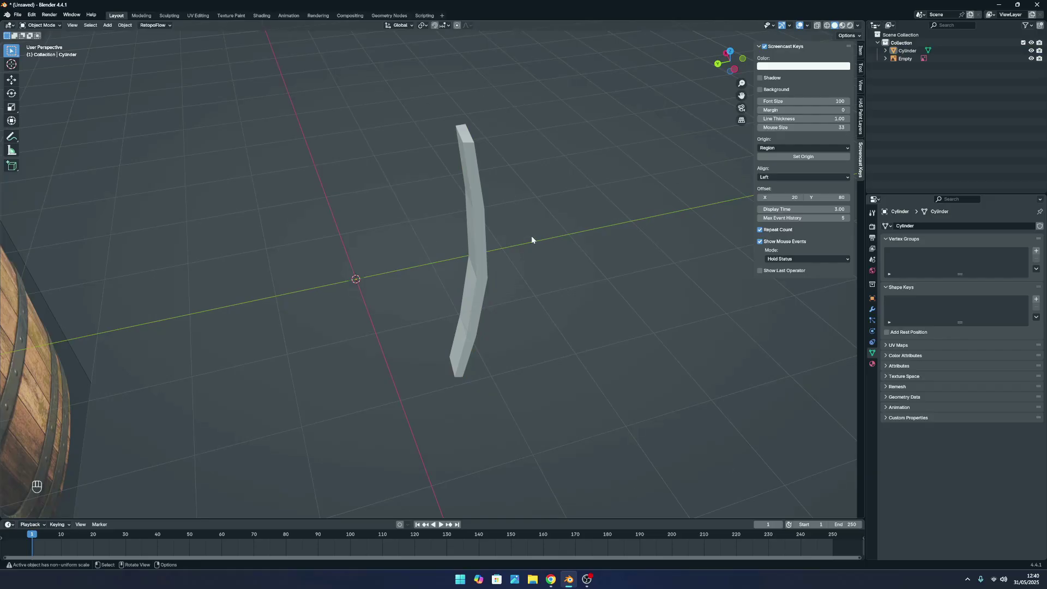
key("Tab")
key("Tab")
key("Tab")
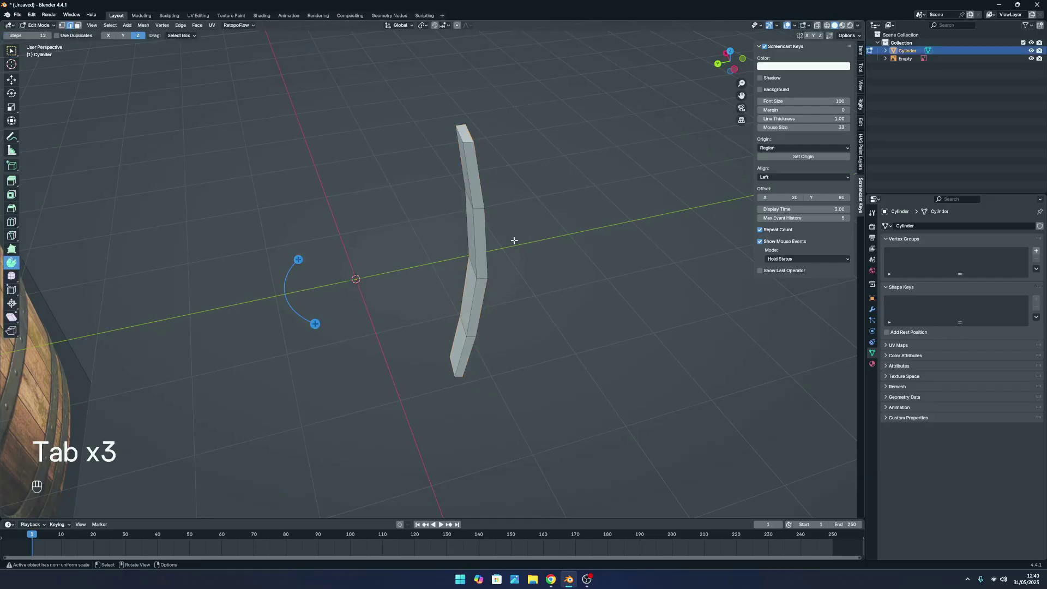
middle_click_drag(518, 246, 489, 243)
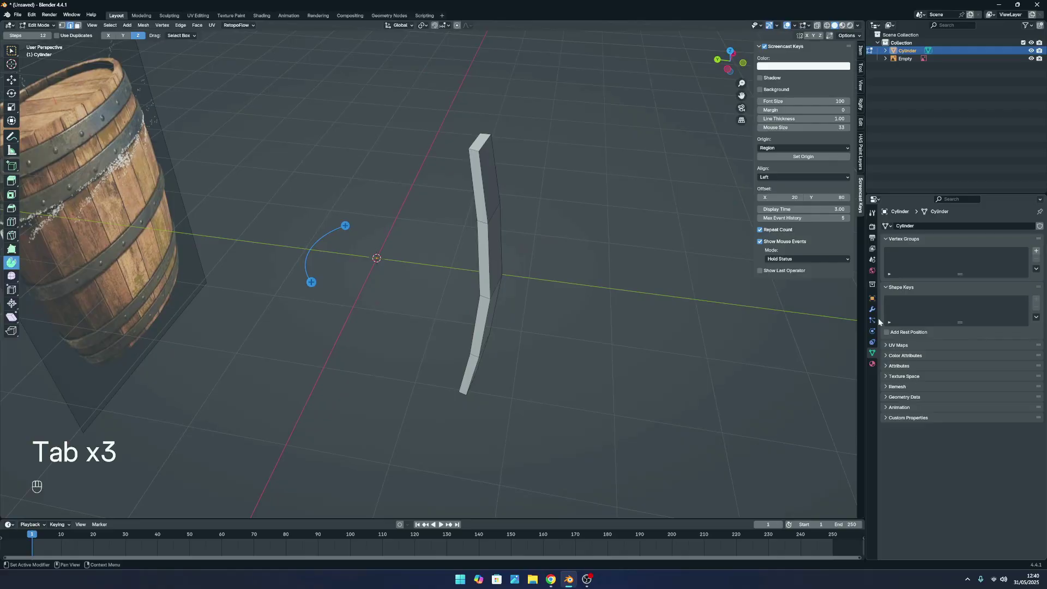
scroll(545, 285, "up", 3)
middle_click_drag(562, 287, 500, 282)
scroll(540, 283, "down", 3)
key("Tab")
middle_click_drag(502, 346, 480, 316)
key("Tab")
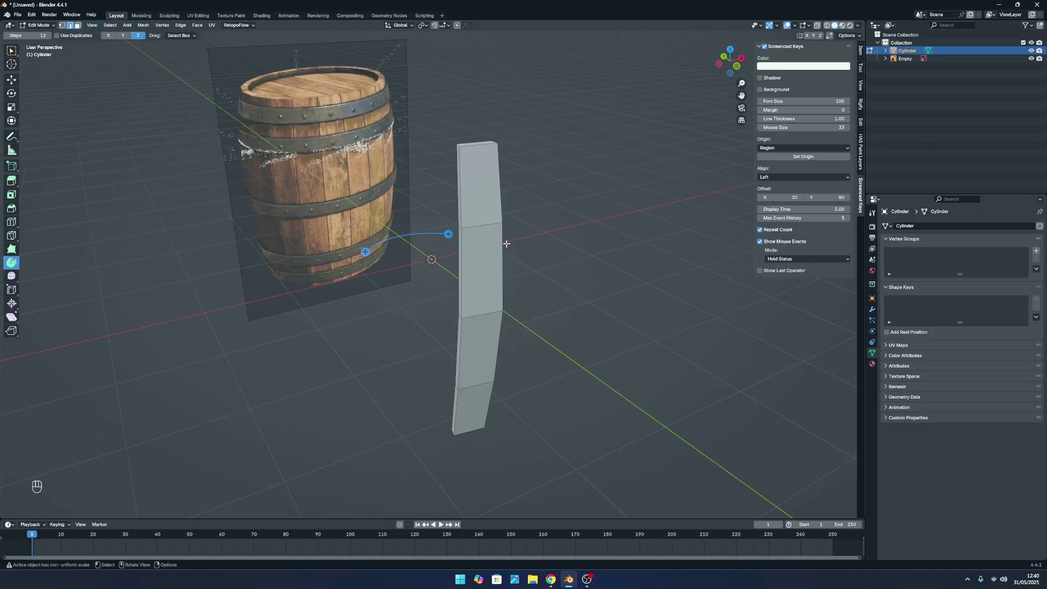
Replace the active Spin tool with the Select Box tool while editing the plank's mesh.
left_click(13, 36)
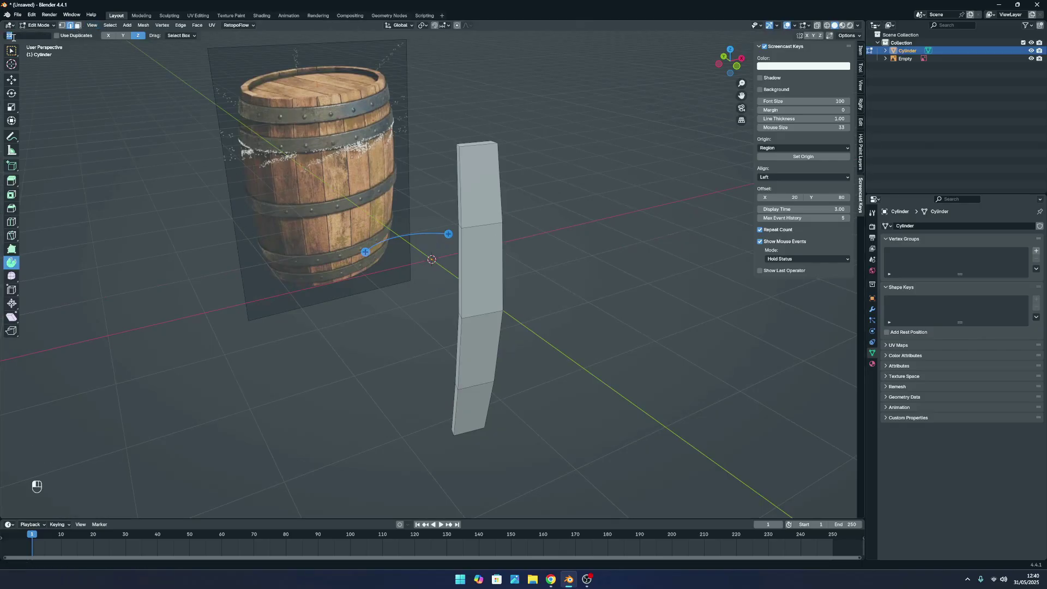
left_click(17, 52)
left_click(16, 52)
scroll(491, 256, "up", 3)
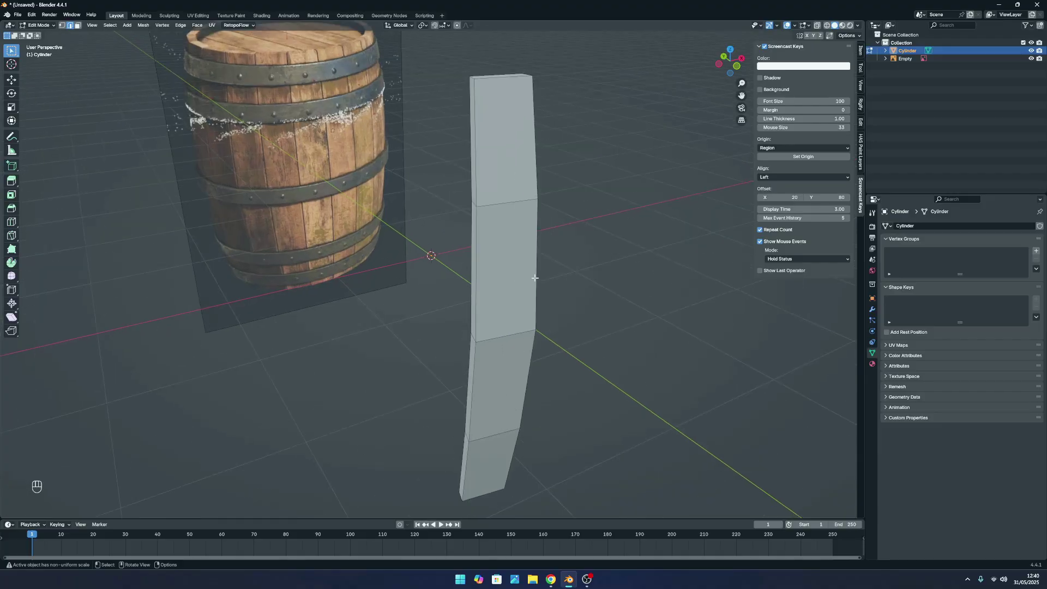
middle_click_drag(540, 275, 517, 250)
scroll(562, 271, "down", 3)
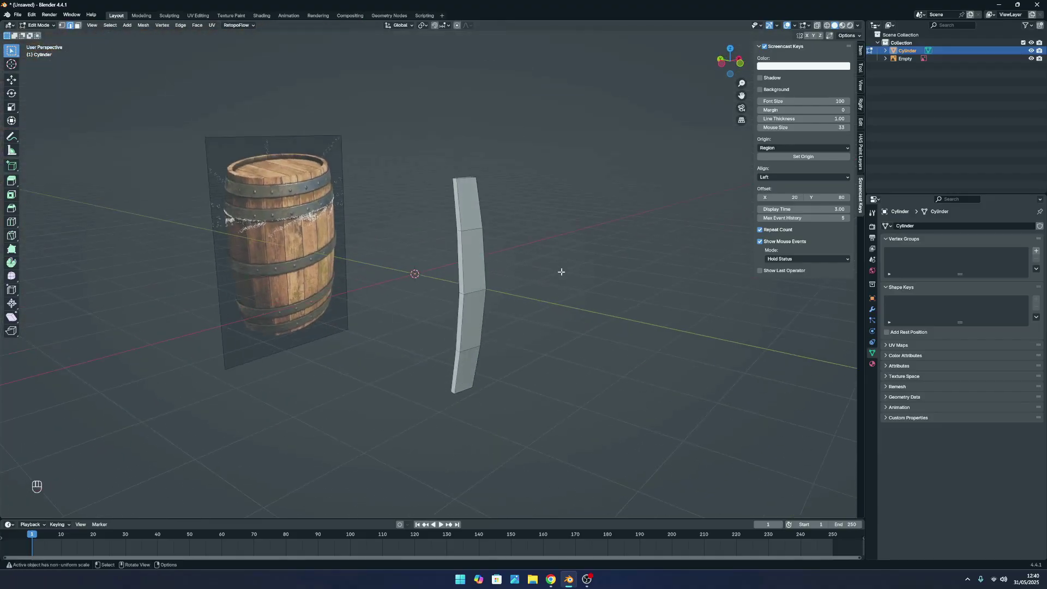
key("Tab")
key("Tab")
Bevel the plank's three horizontal edge loops with 2 segments and an offset of about 0.225 m.
middle_click_drag(499, 301, 459, 302)
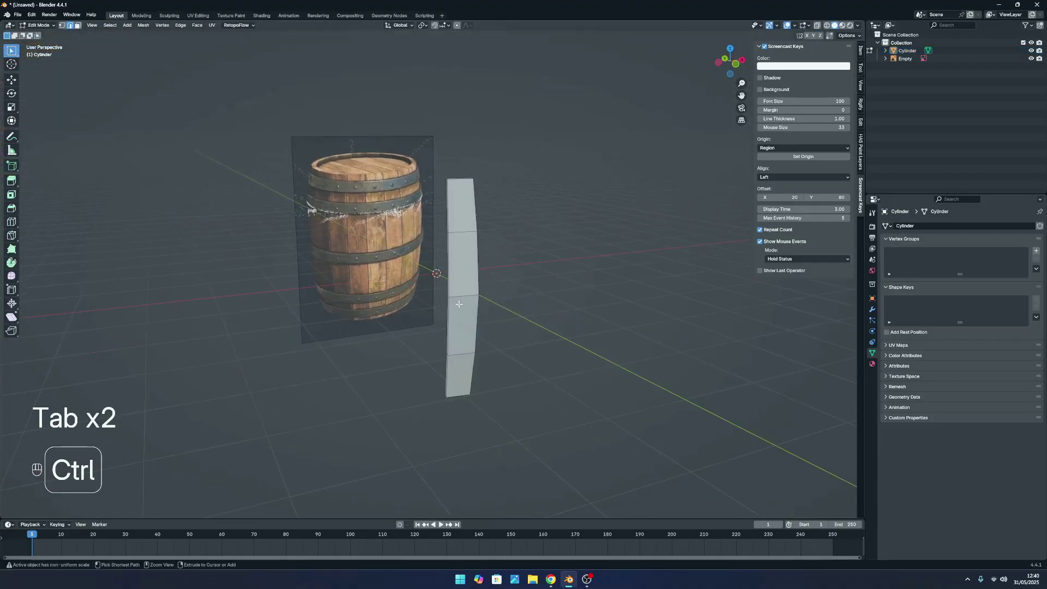
left_click(469, 300, "ctrl")
left_click(450, 312, "alt")
left_click(460, 298, "alt")
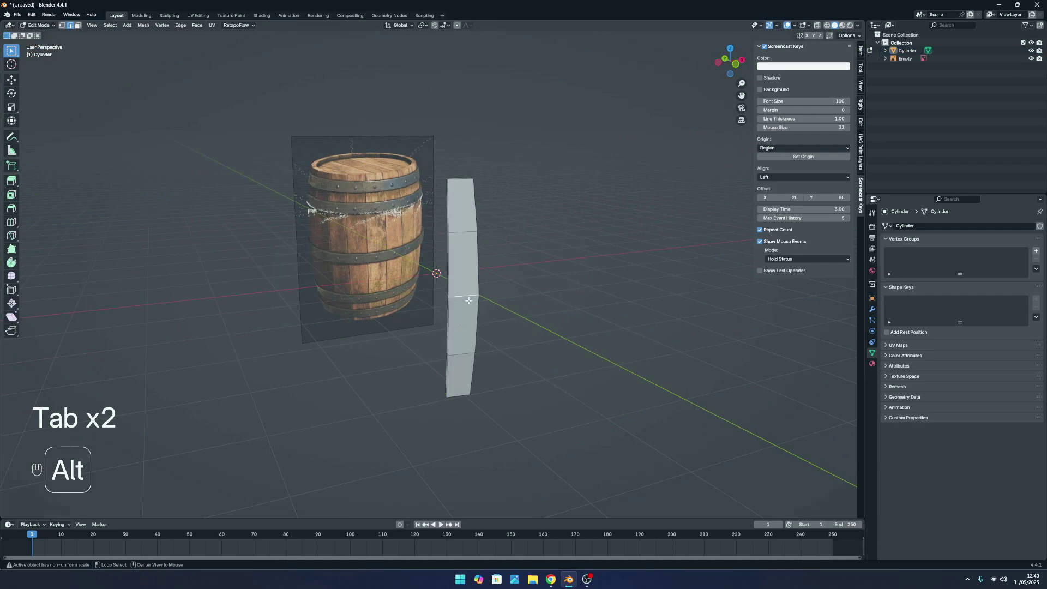
left_click(464, 356, "alt+shift")
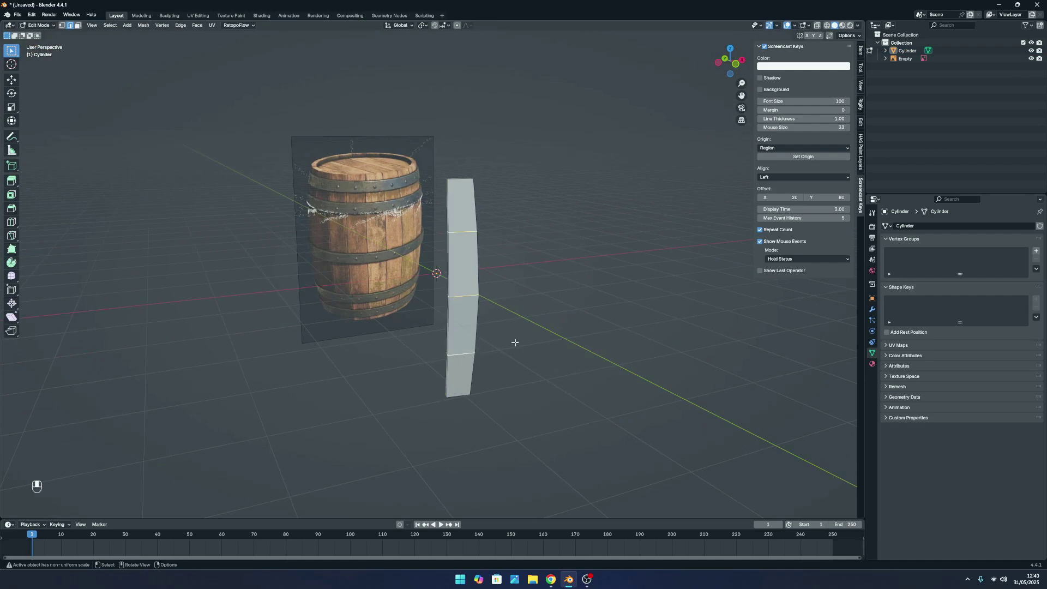
middle_click_drag(498, 324, 404, 318)
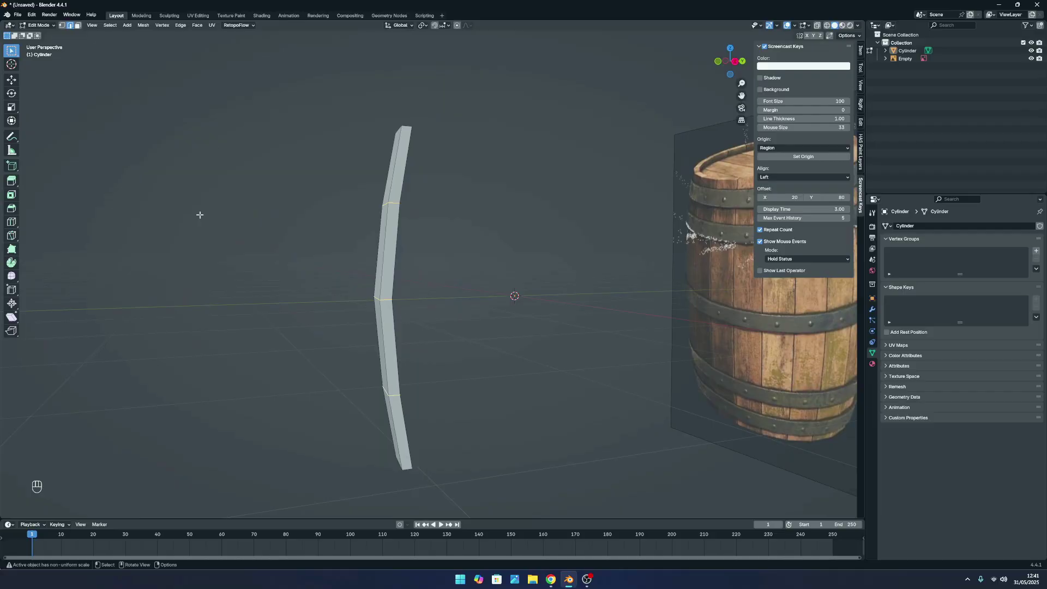
left_click_drag(742, 98, 727, 62)
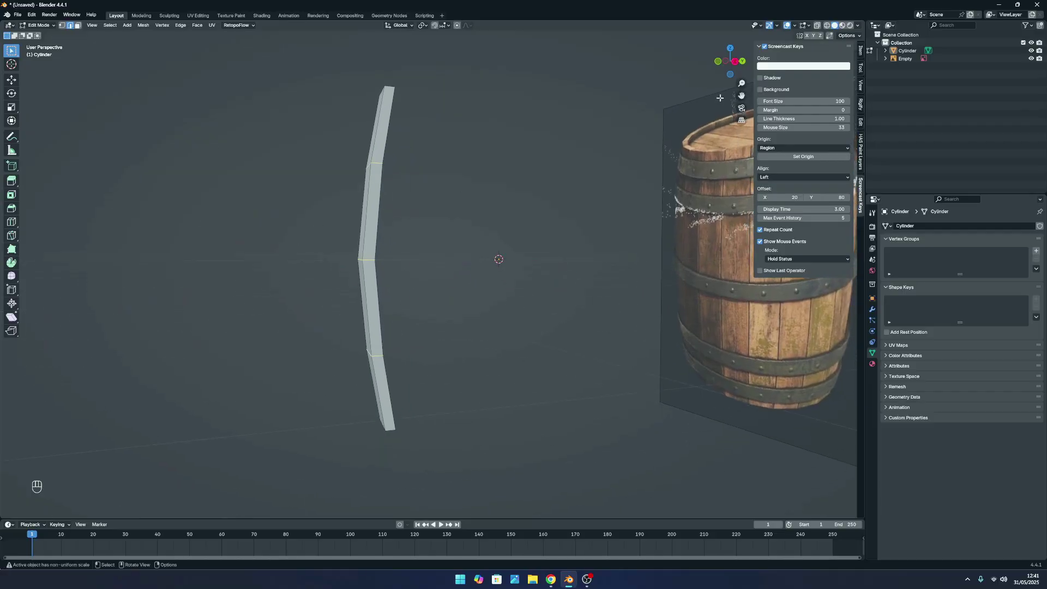
key("ctrl+b")
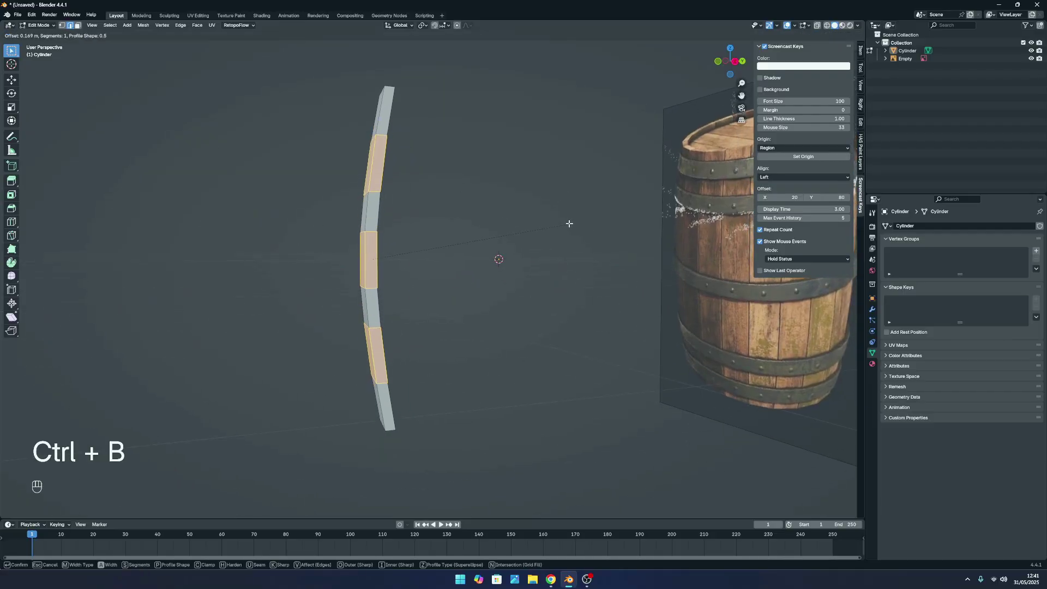
scroll(568, 224, "up", 2)
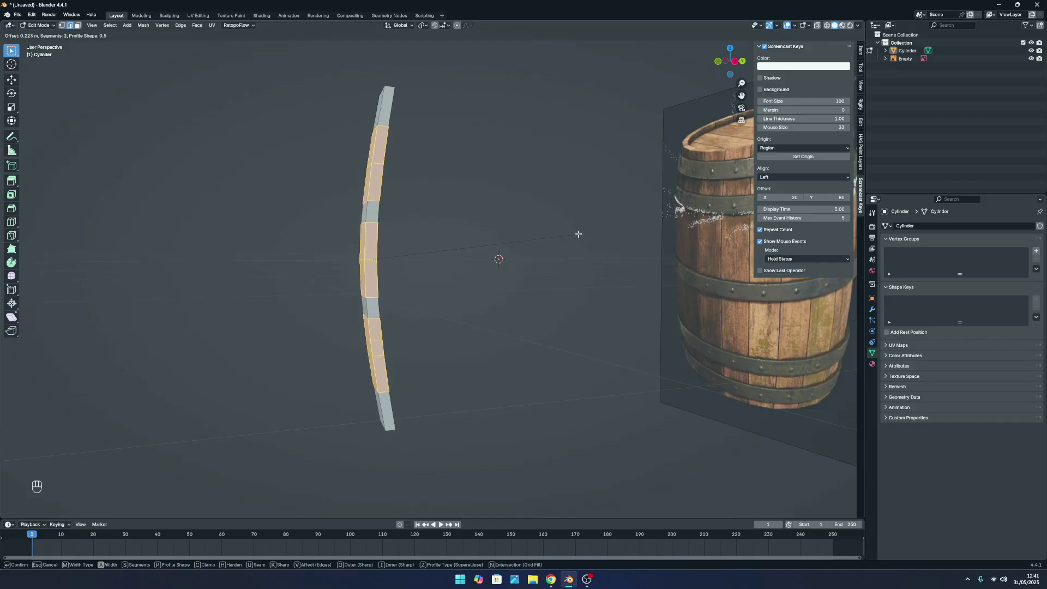
left_click(579, 234)
left_click(521, 237)
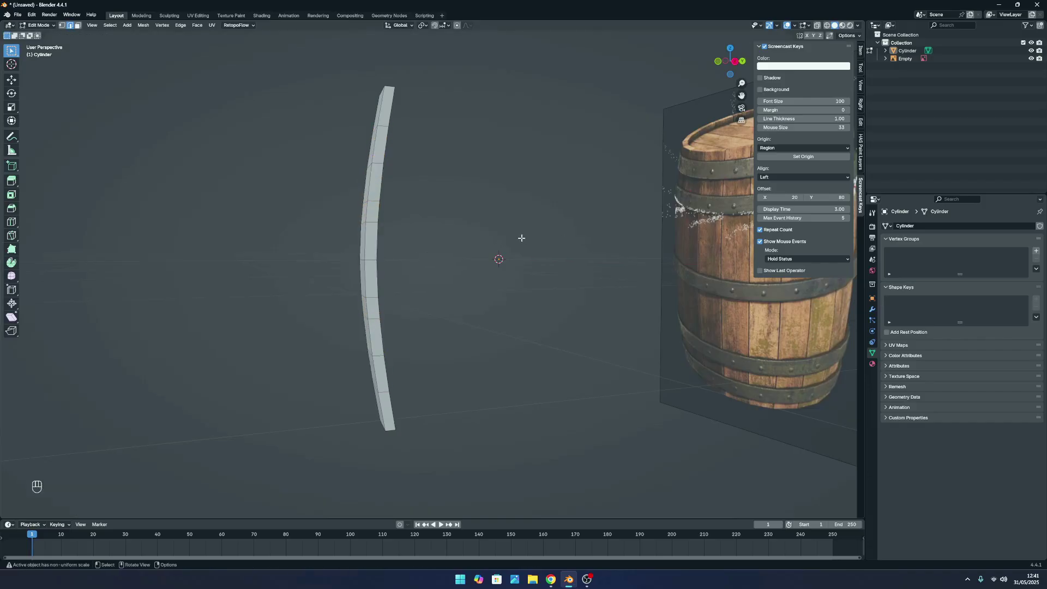
Return to Object Mode and turn on Cavity in the viewport shading options.
key("Tab")
middle_click_drag(540, 246, 663, 248)
middle_click_drag(572, 273, 429, 297)
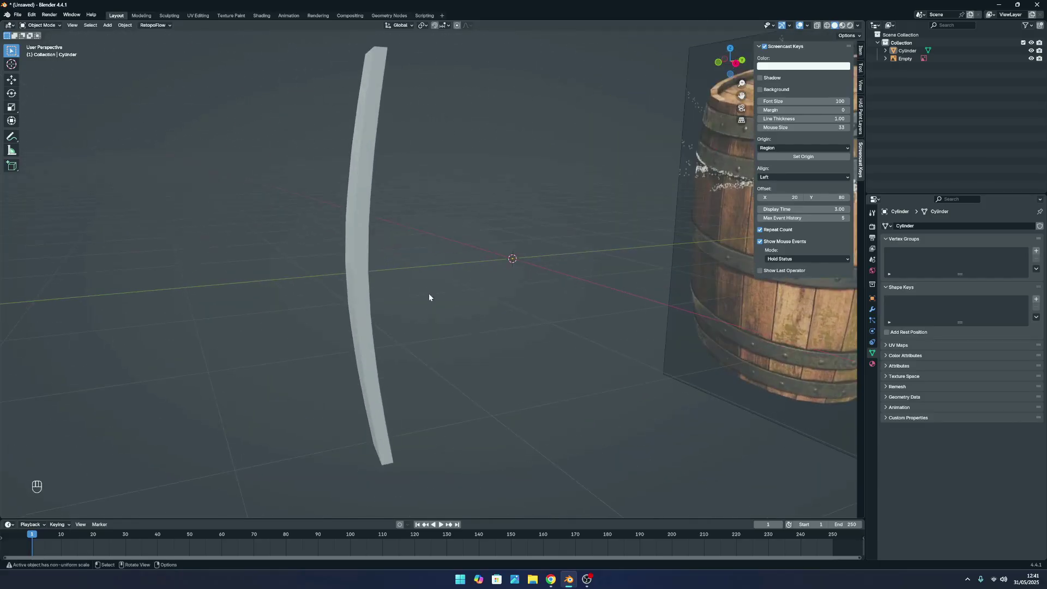
left_click(808, 26)
left_click(808, 26)
left_click(808, 26)
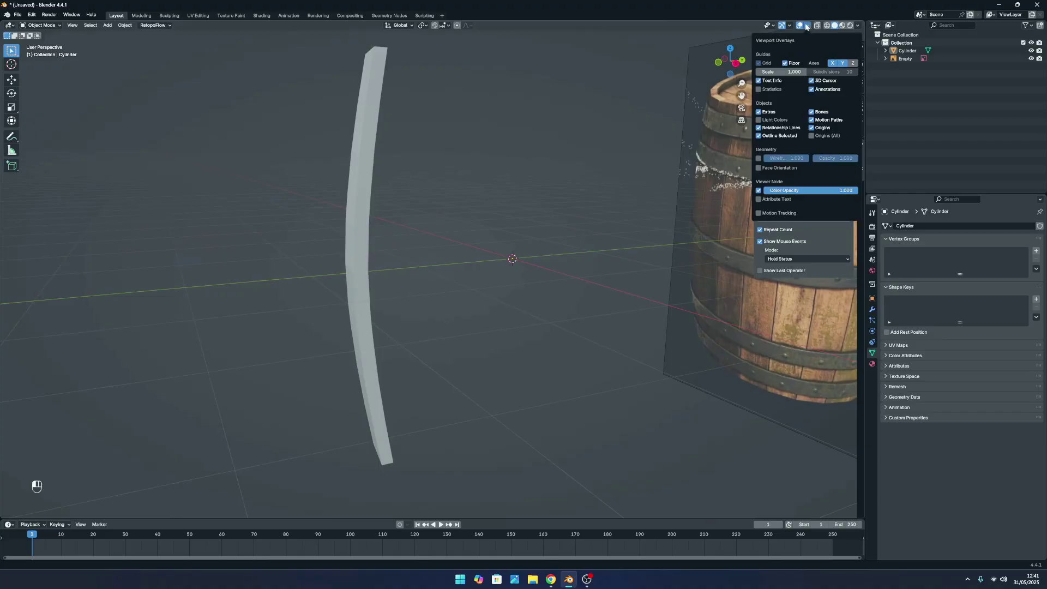
left_click(858, 26)
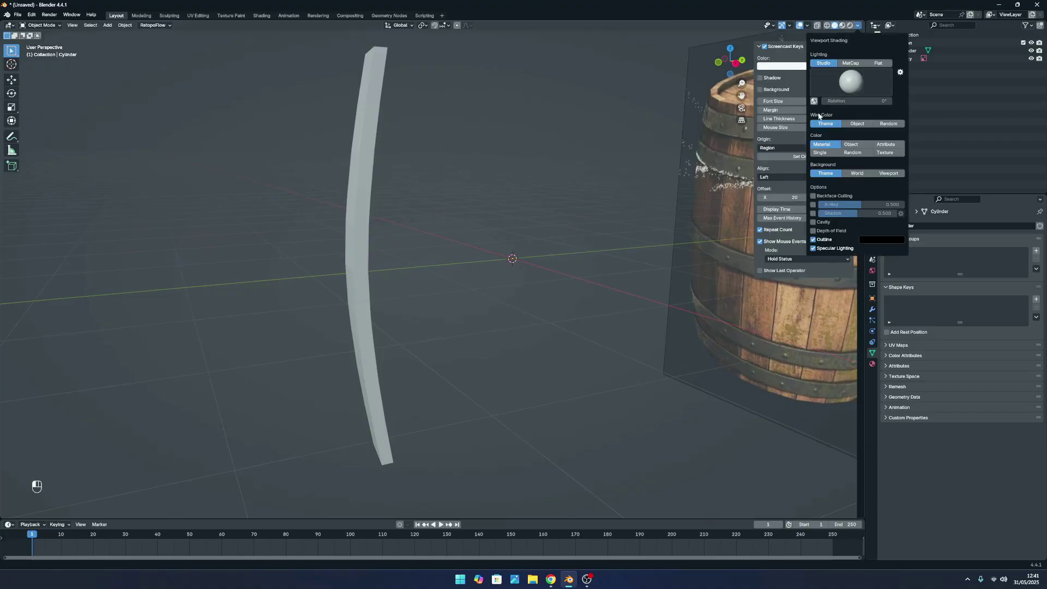
mouse_move(655, 232)
middle_mouse_down()
mouse_move(404, 235)
mouse_move(438, 231)
mouse_move(416, 256)
mouse_move(436, 218)
middle_mouse_up()
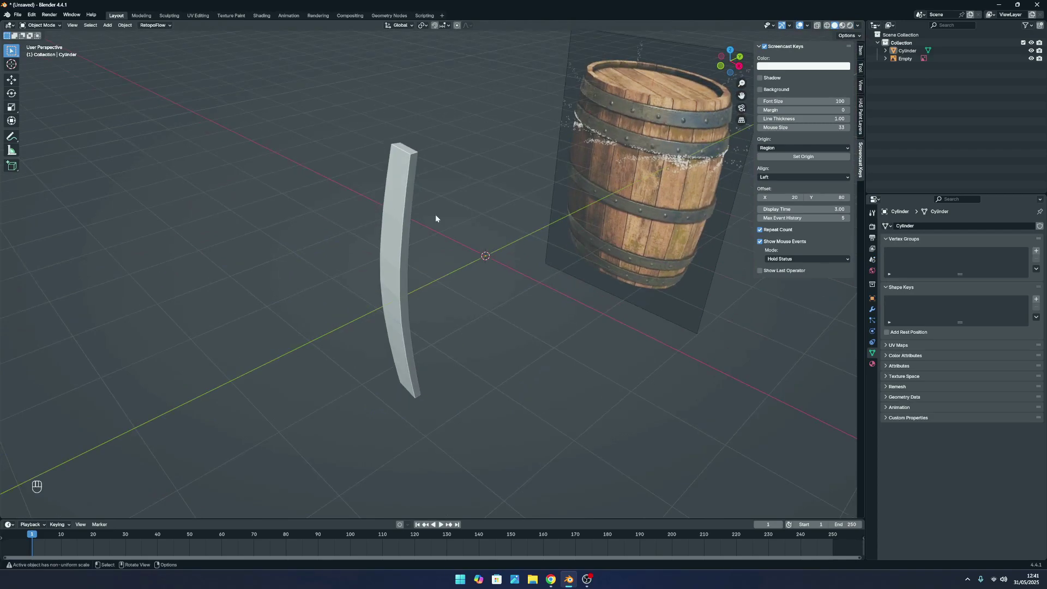
left_click(835, 158)
left_click(859, 25)
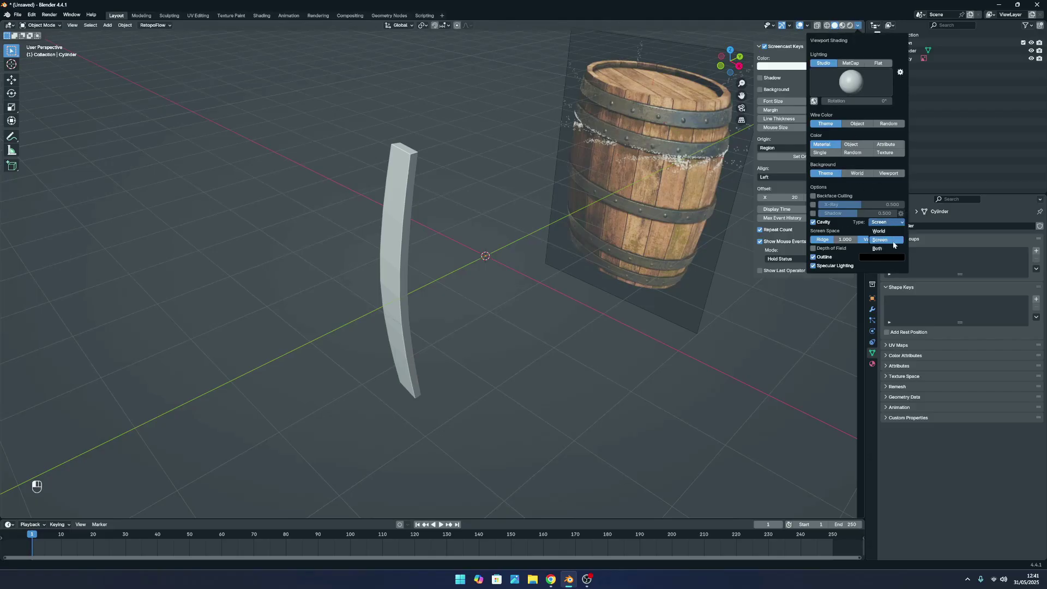
Inspect the bevelled plank's edges and surface under the cavity shading from close up and farther away.
scroll(449, 241, "up", 4)
scroll(445, 244, "down", 3)
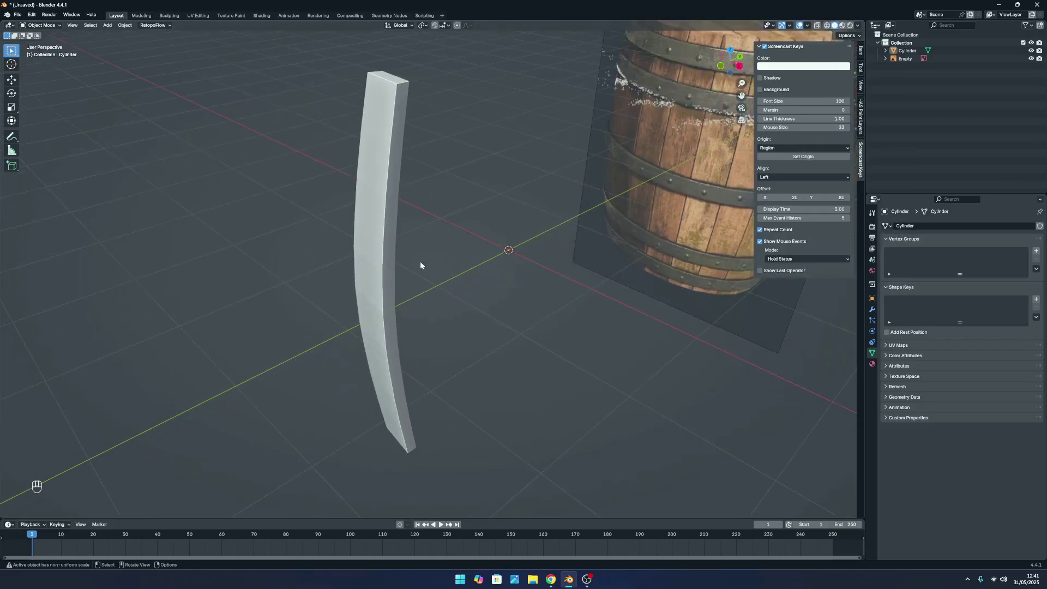
middle_click_drag(420, 261, 455, 259)
left_click(455, 259)
scroll(490, 305, "down", 2)
middle_click_drag(490, 305, 435, 307)
left_click(439, 163)
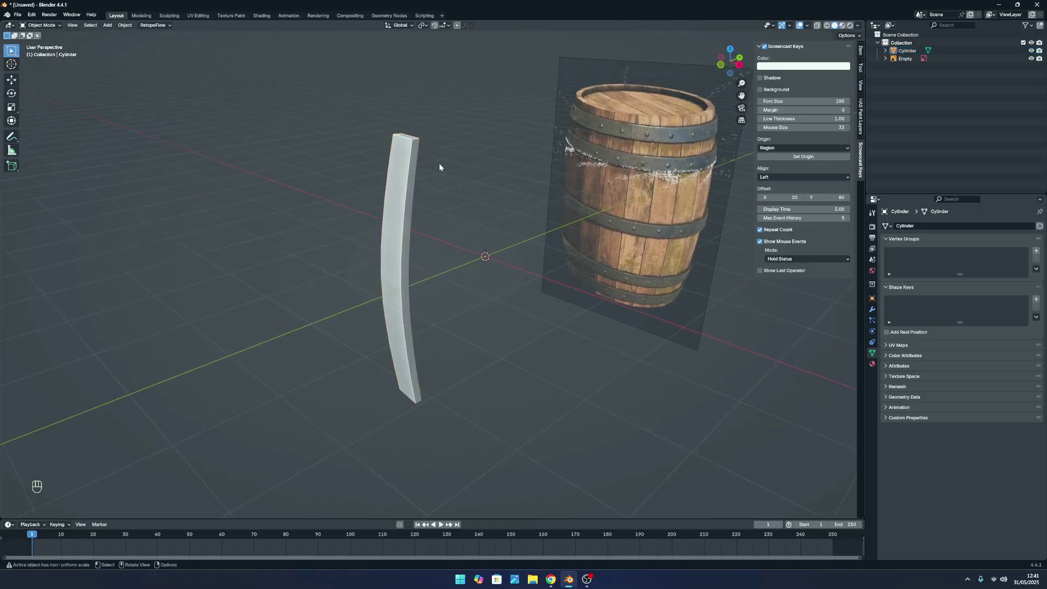
scroll(424, 287, "up", 4)
scroll(422, 287, "down", 3)
Select the plank and examine its flat-shaded facets from several angles and distances.
left_click(393, 265)
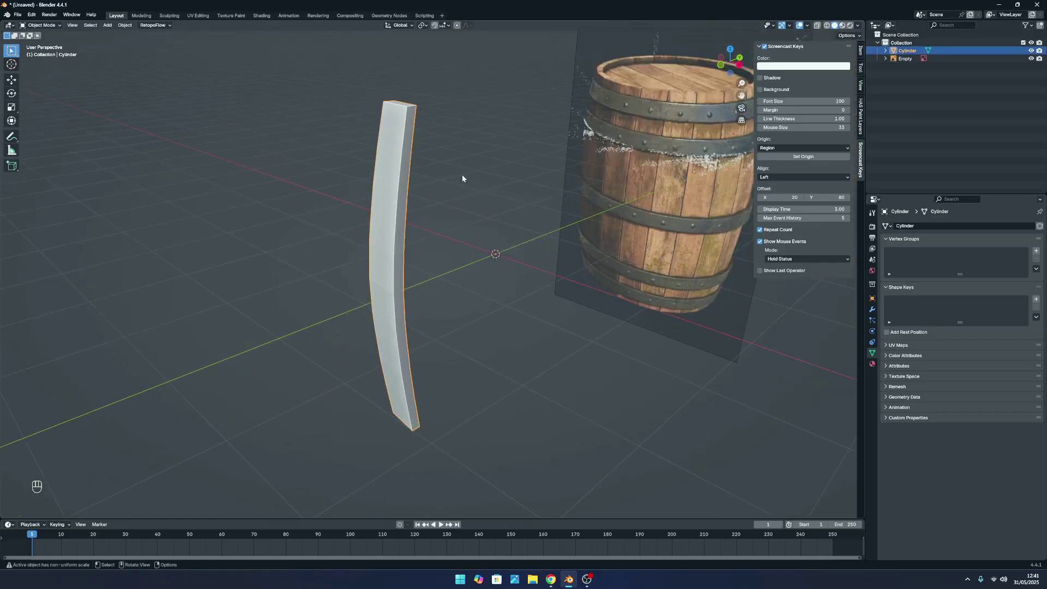
right_click(386, 165)
scroll(423, 186, "down", 2)
scroll(425, 243, "up", 6)
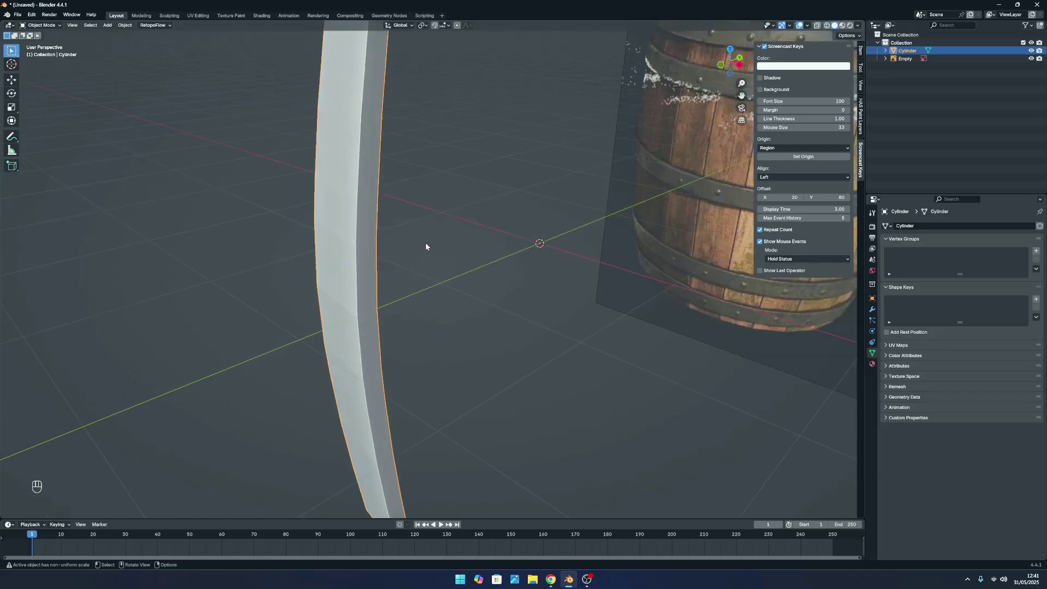
middle_click_drag(426, 243, 244, 240)
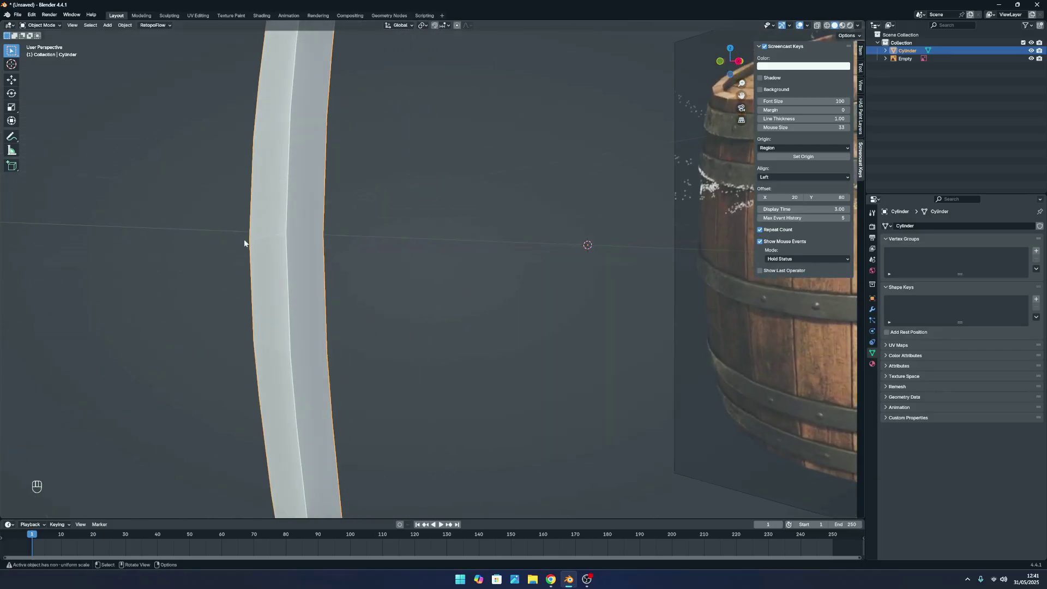
scroll(267, 350, "down", 4)
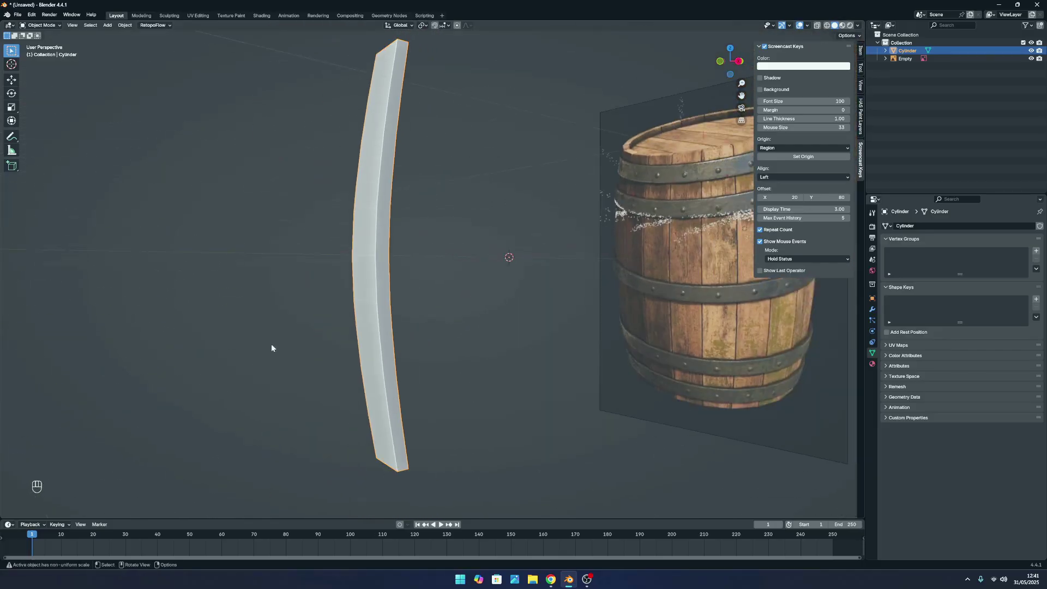
middle_click_drag(271, 348, 185, 335)
scroll(253, 325, "up", 4)
scroll(273, 229, "down", 3)
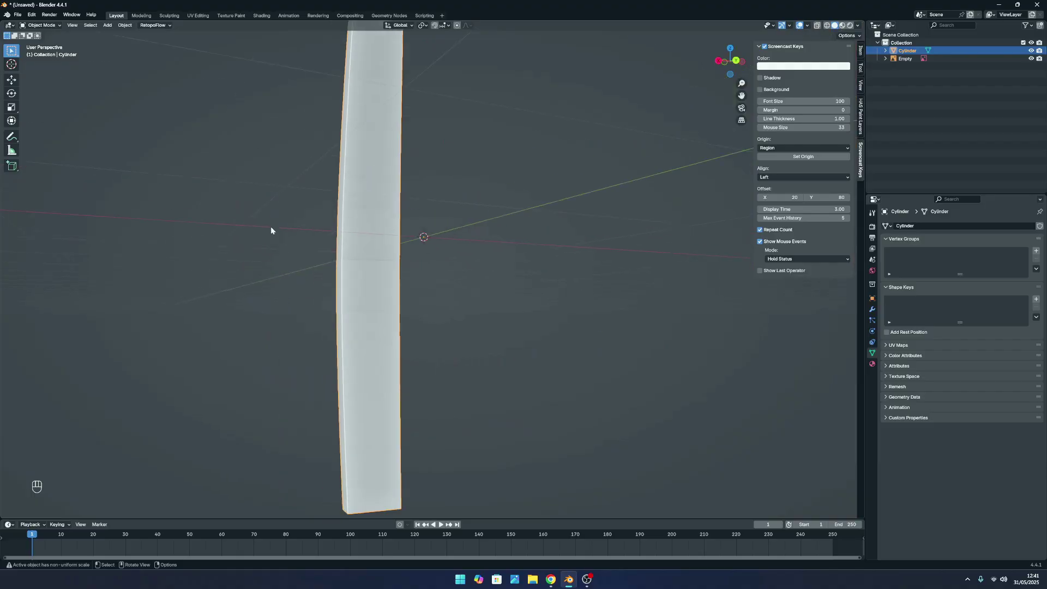
middle_click_drag(273, 229, 385, 271)
scroll(386, 271, "down", 2)
scroll(451, 282, "up", 5)
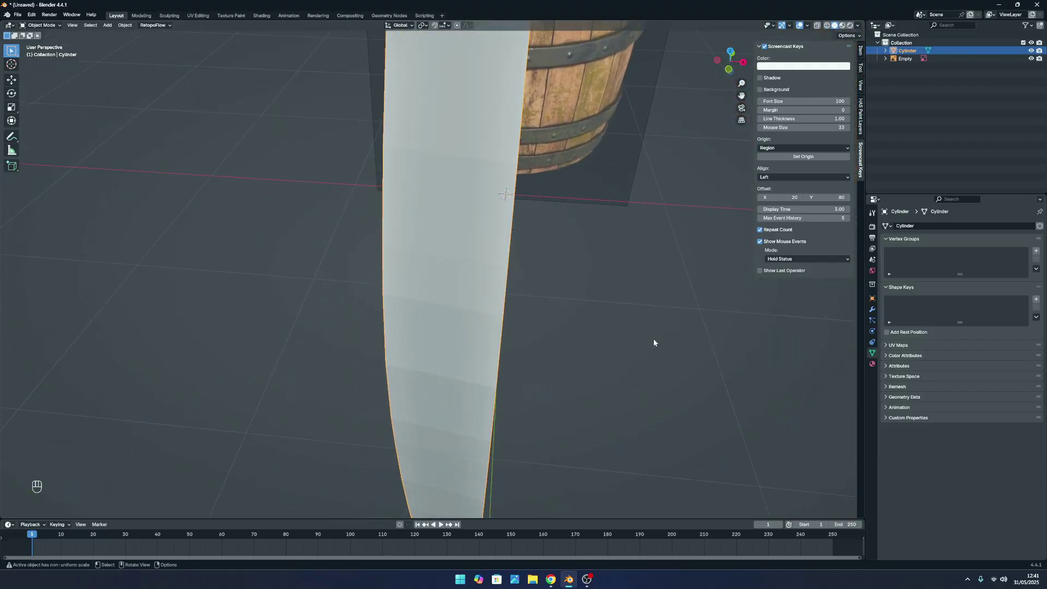
scroll(654, 343, "down", 3)
middle_click_drag(509, 323, 252, 237)
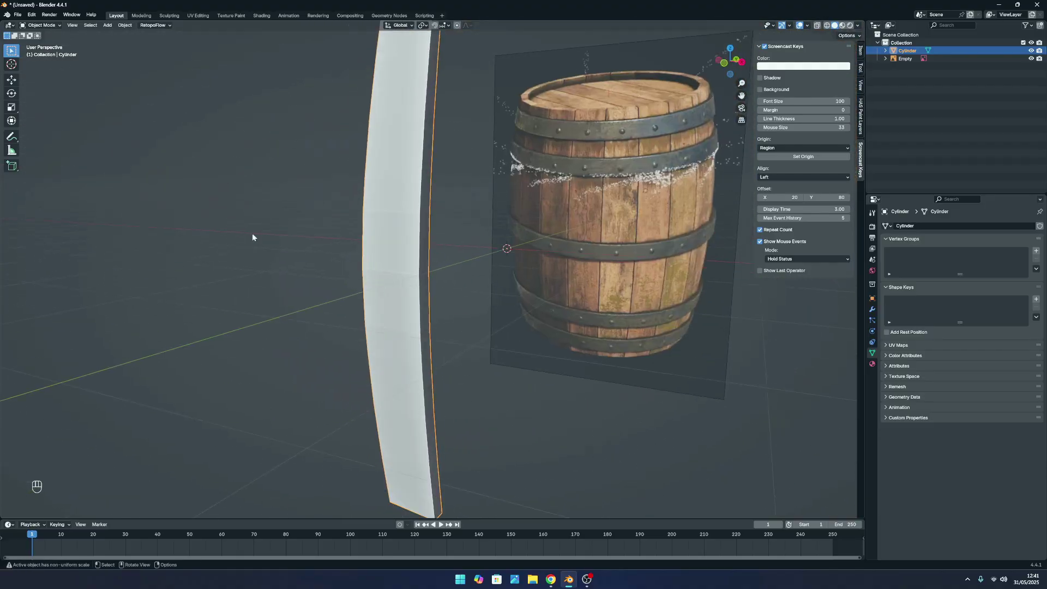
scroll(252, 237, "down", 3)
middle_click_drag(478, 227, 473, 311)
Apply Shade Smooth to the plank and deselect it.
right_click(415, 246)
left_click(414, 245)
left_click(465, 251)
scroll(418, 331, "up", 3)
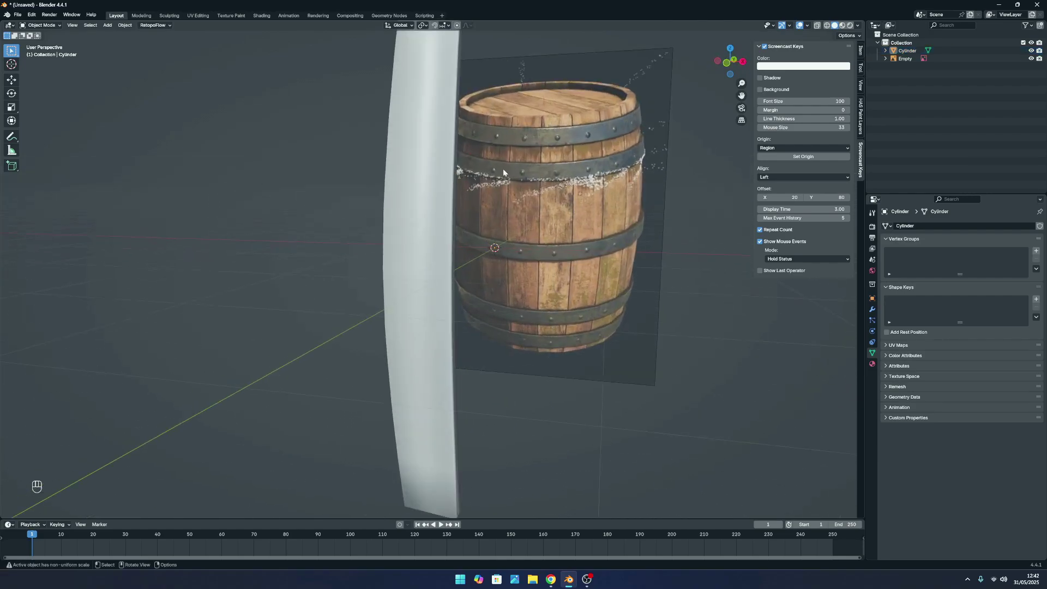
middle_click_drag(503, 169, 401, 133)
middle_click_drag(381, 190, 376, 232)
left_click(376, 236)
left_click(429, 237)
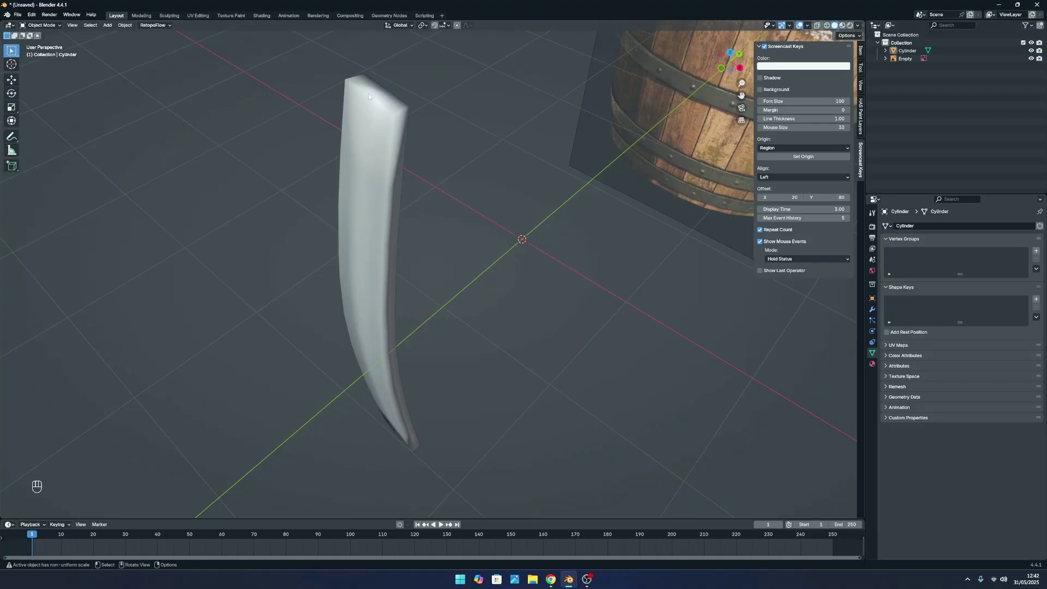
Enter Edit Mode on the plank and try out edge selections on its long outer edge and a crosswise edge.
left_click(376, 106)
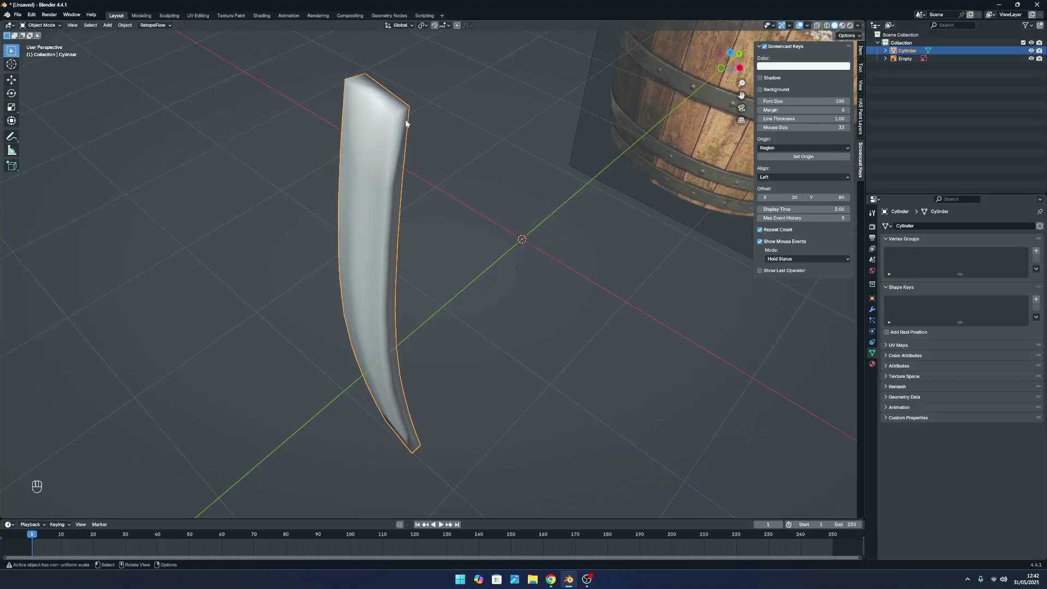
middle_click_drag(406, 123, 385, 201)
key("Tab")
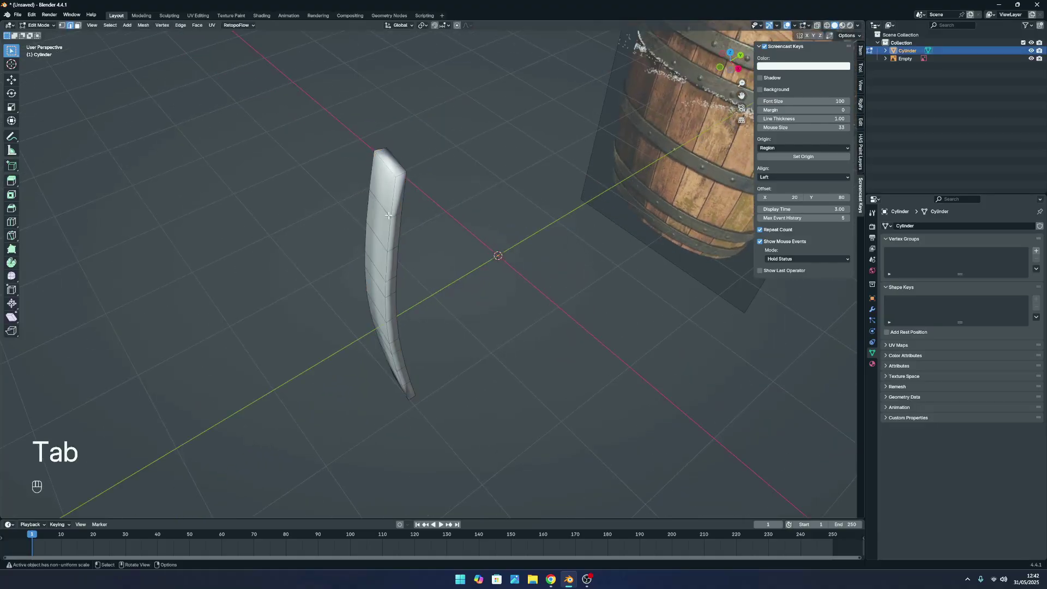
left_click(388, 215, "alt")
scroll(365, 214, "up", 2)
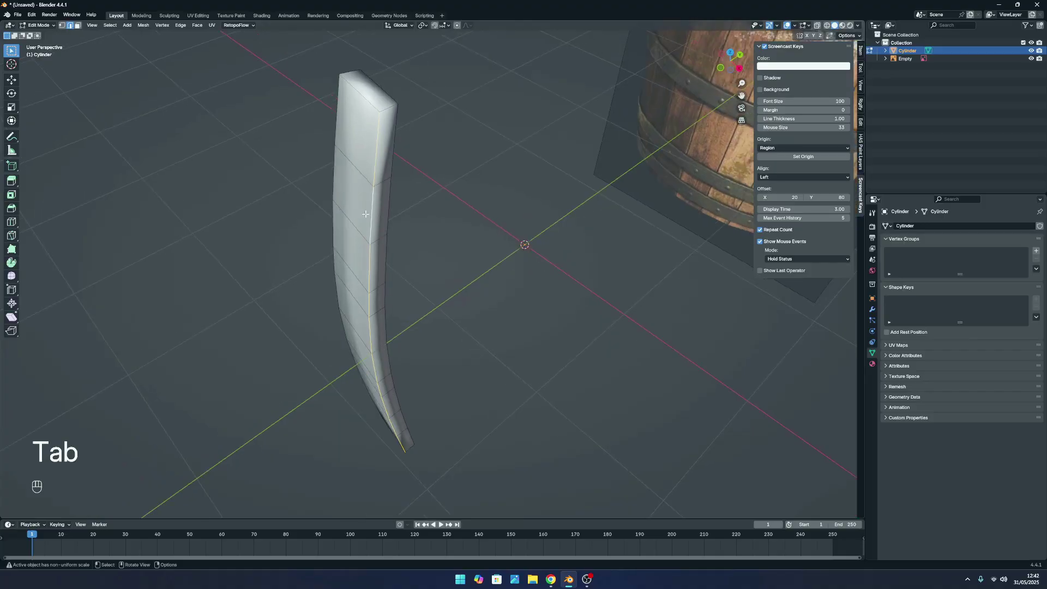
middle_click_drag(366, 213, 375, 157)
scroll(389, 216, "up", 3)
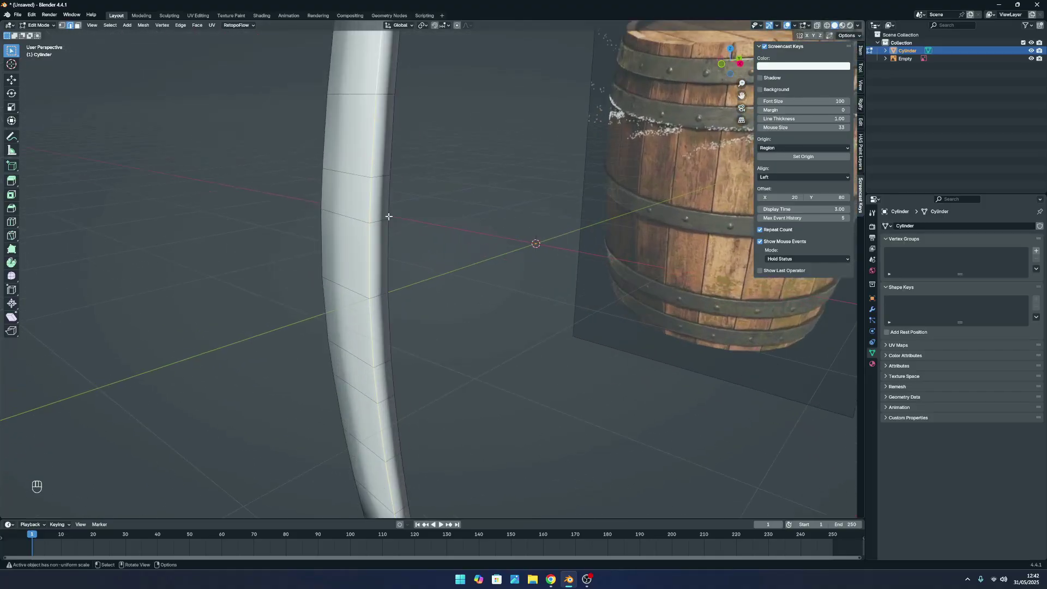
middle_click_drag(389, 217, 305, 142)
left_click(333, 143)
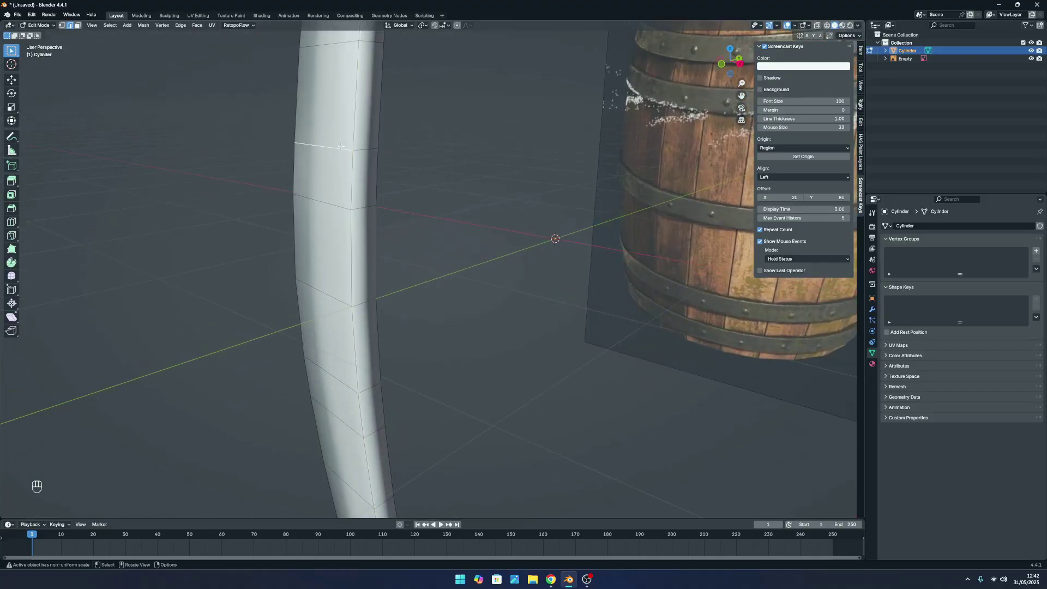
scroll(345, 157, "down", 4)
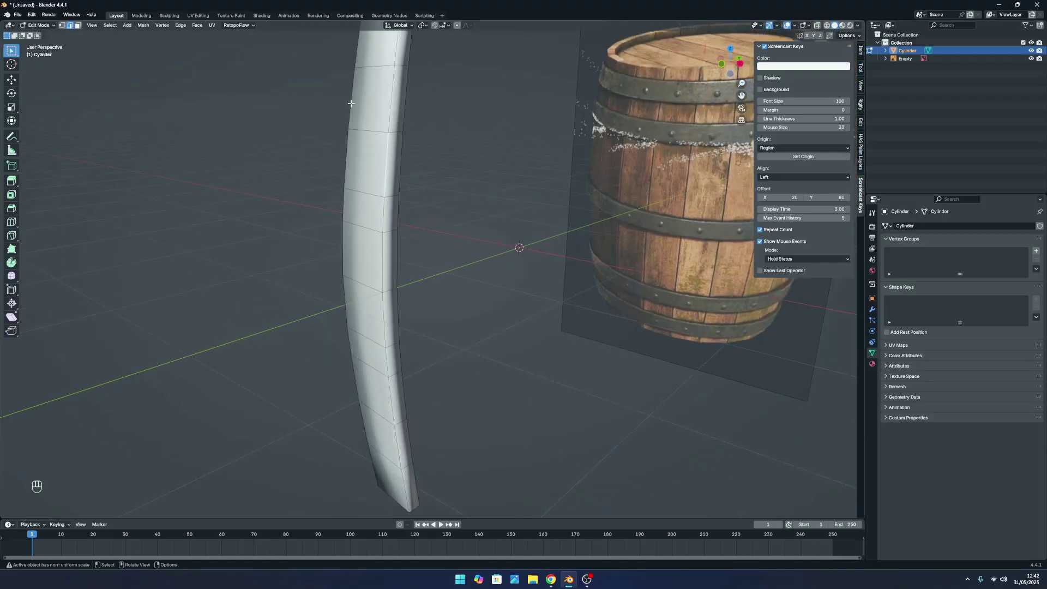
Mark the plank's long outer edge loop as sharp and return to Object Mode.
left_click(396, 183, "alt")
right_click(397, 183)
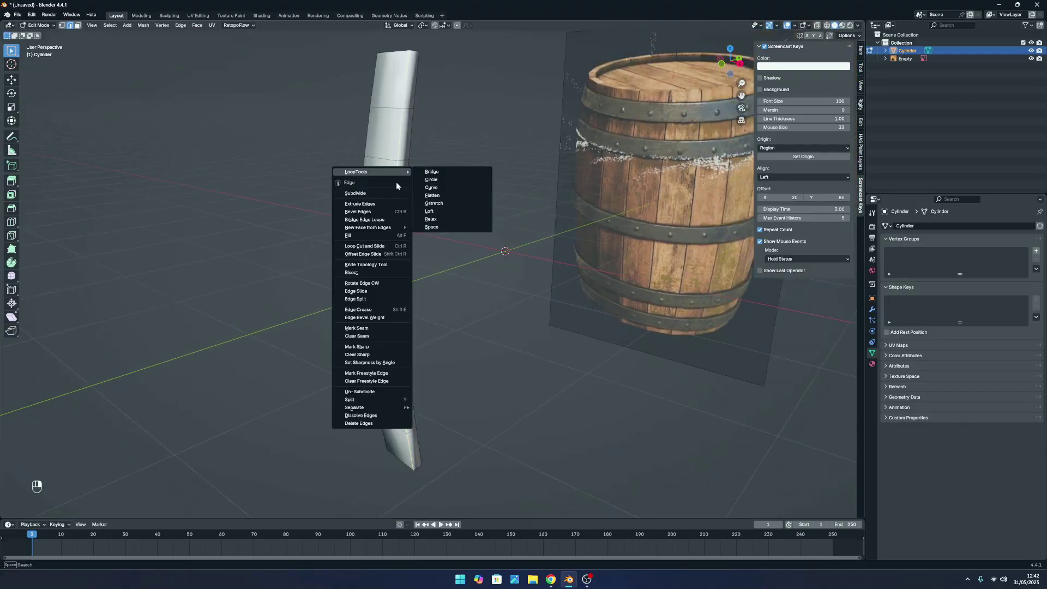
right_click(392, 195)
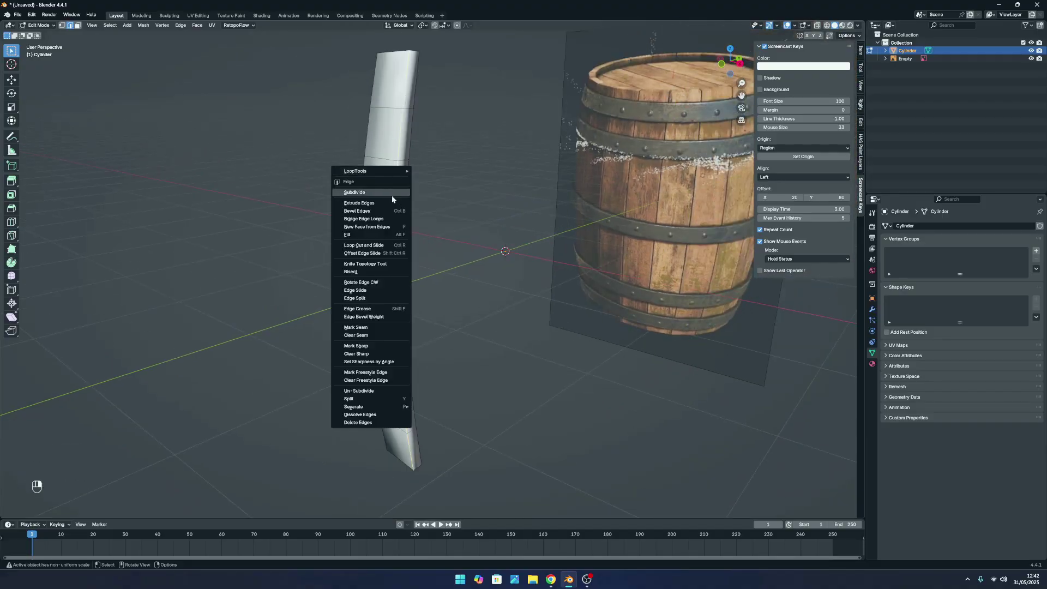
left_click(374, 345)
key("Tab")
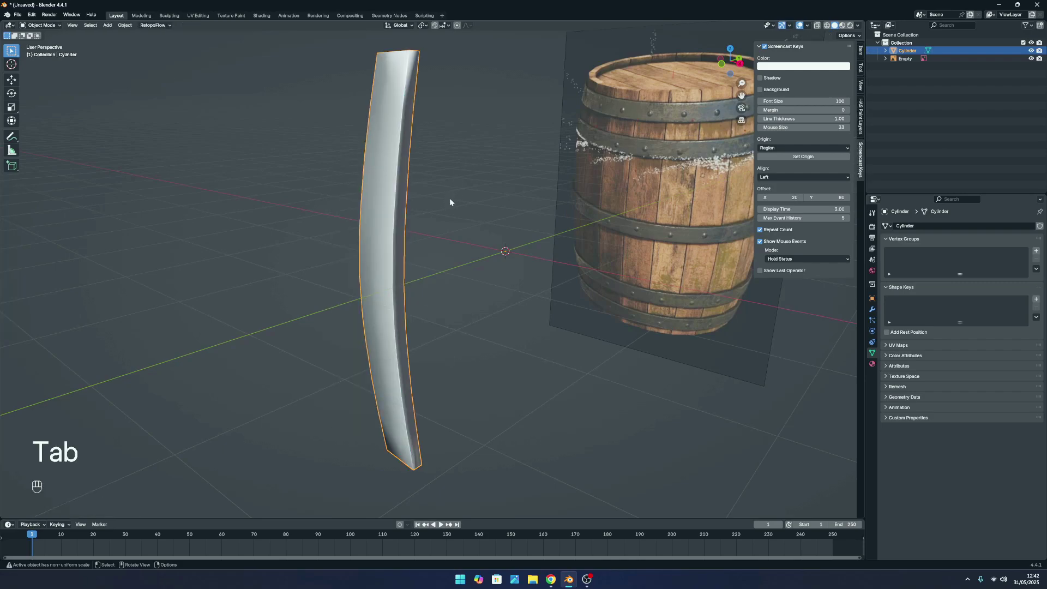
Examine the plank's smooth shading along the sharp edge from several angles.
left_click(450, 199)
middle_click_drag(449, 194, 397, 332)
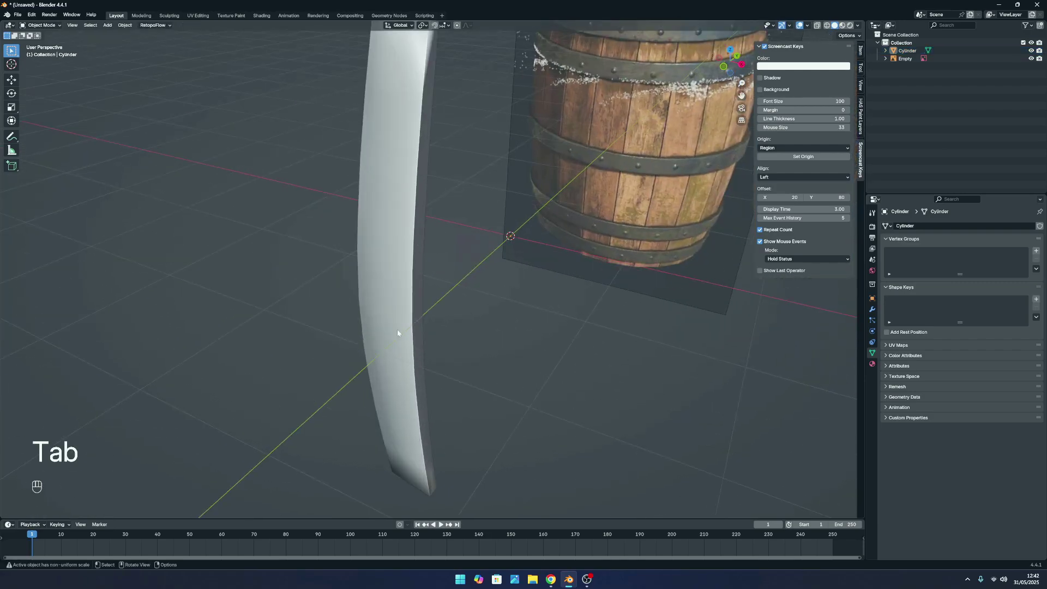
scroll(376, 131, "down", 5)
middle_click_drag(400, 227, 372, 228)
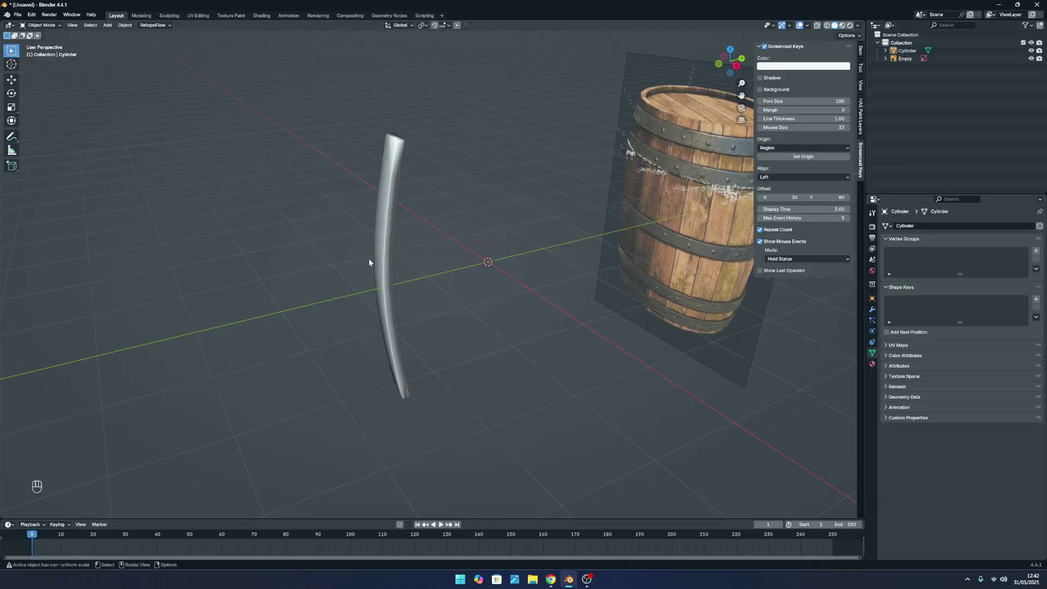
scroll(369, 262, "up", 3)
key("Tab")
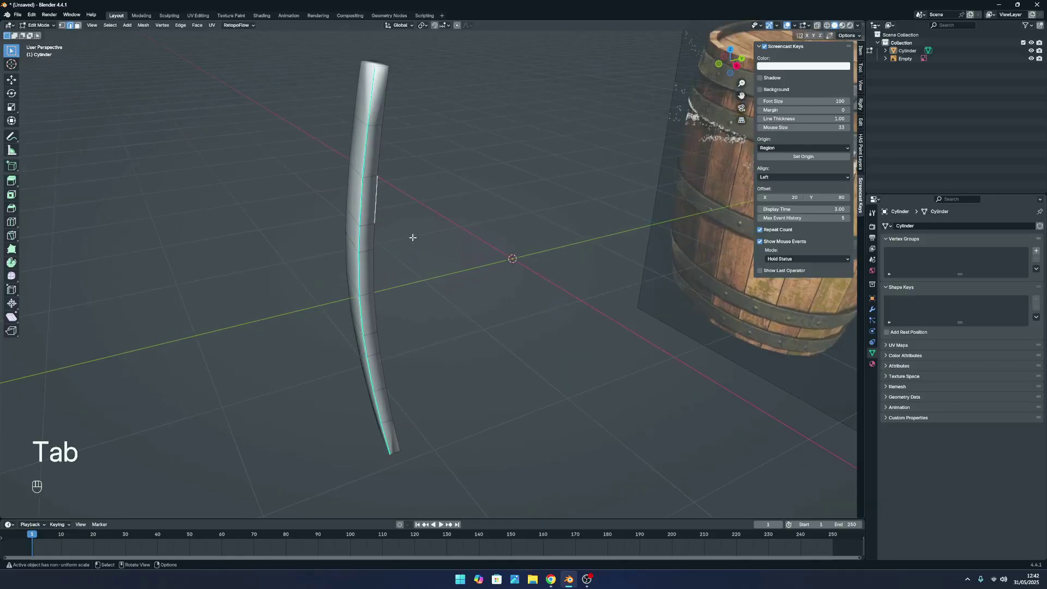
key("Tab")
middle_click_drag(417, 223, 377, 168)
left_click(391, 191)
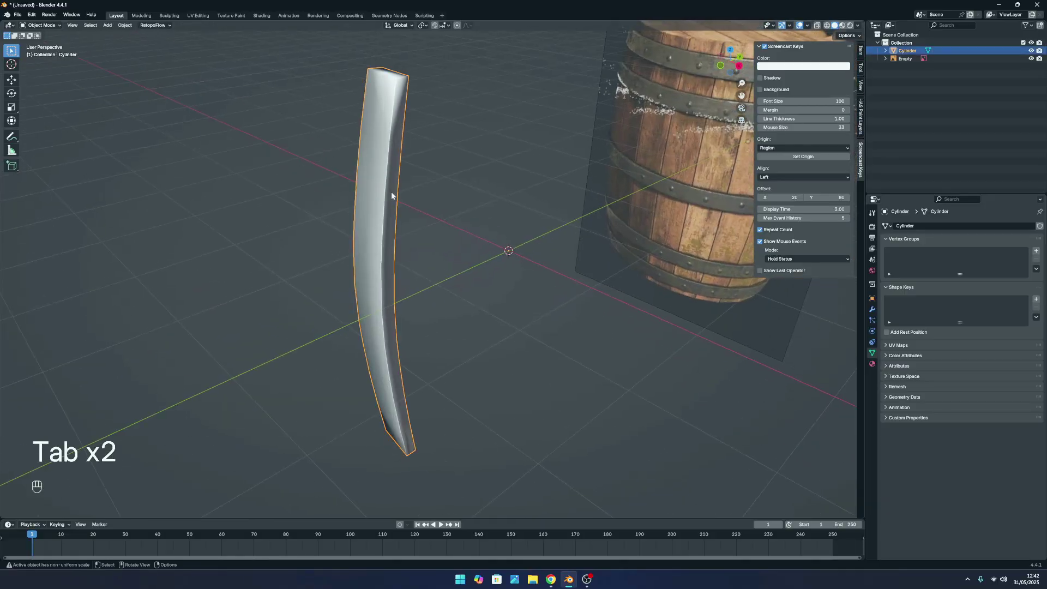
Enter Edit Mode on the plank and select the long edge loop on its inner side.
key("Tab")
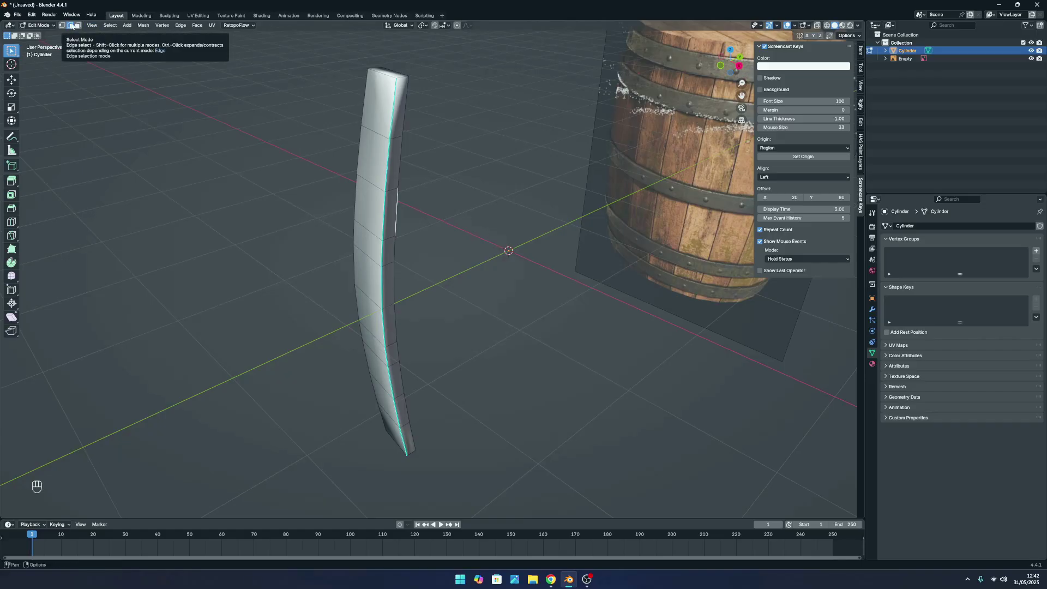
scroll(333, 210, "up", 3)
middle_click_drag(366, 207, 339, 199)
left_click(325, 145, "alt")
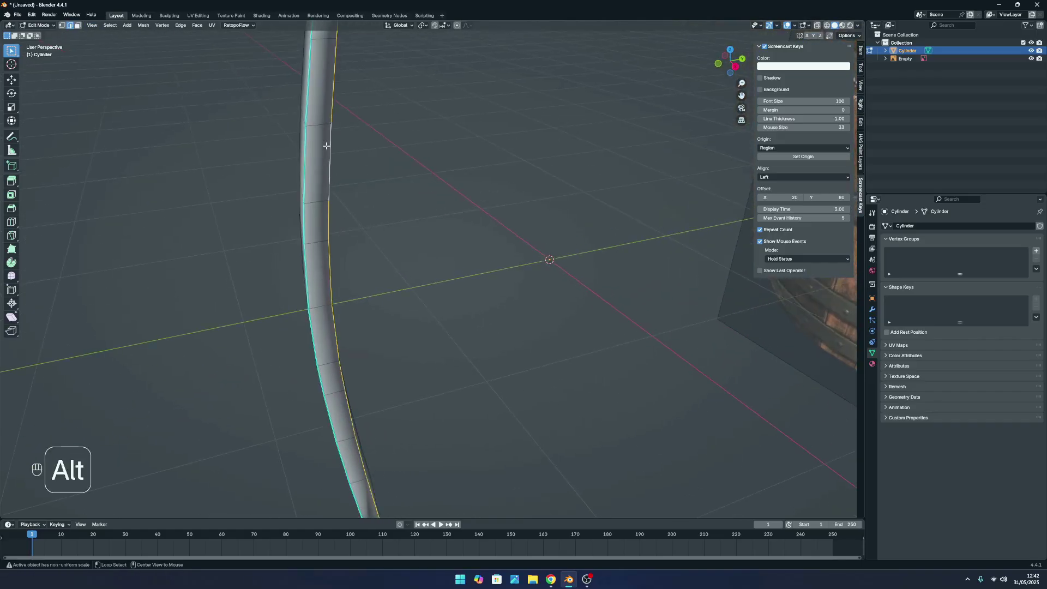
scroll(287, 98, "down", 4)
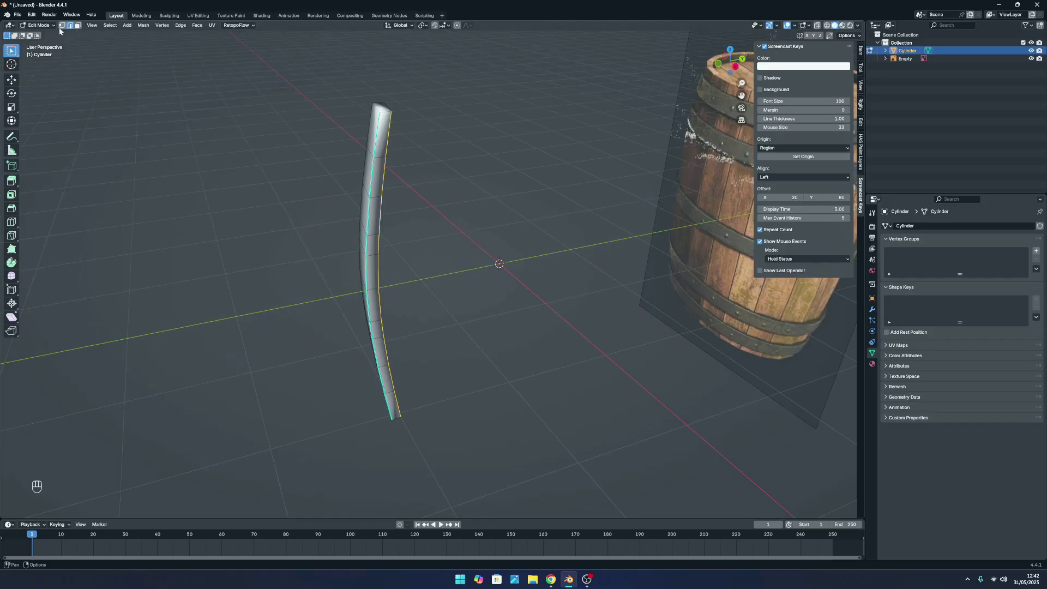
Check the context options offered in vertex selection mode, and return to edge selection mode.
right_click(338, 164)
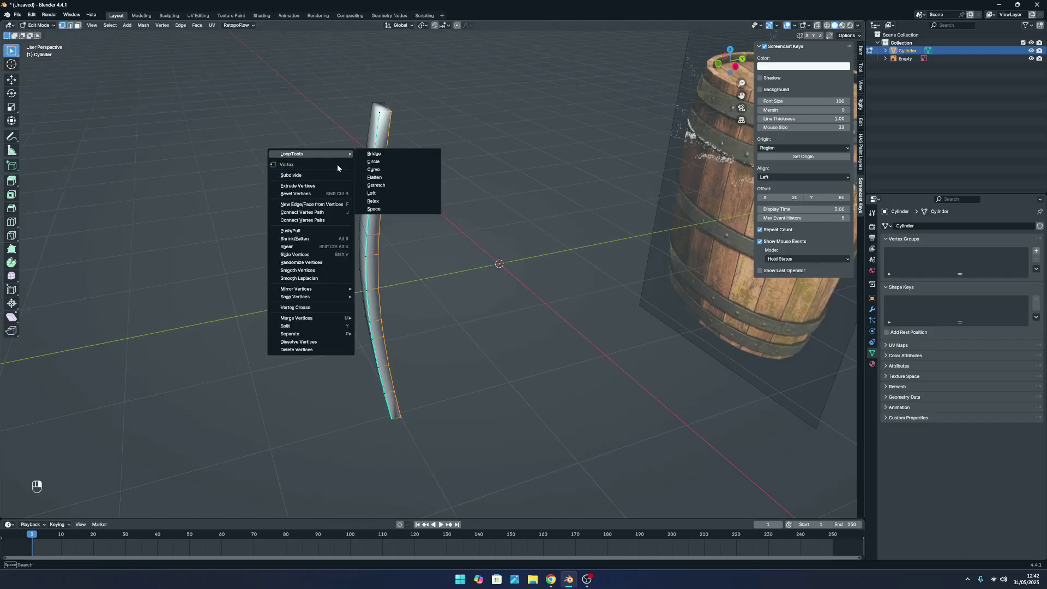
key("Escape")
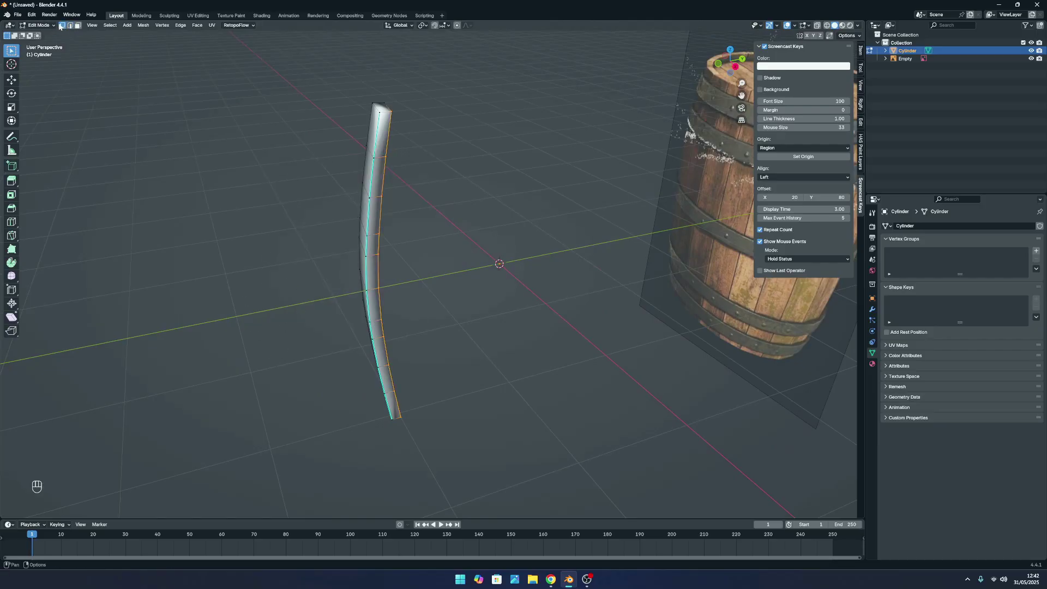
right_click(377, 226)
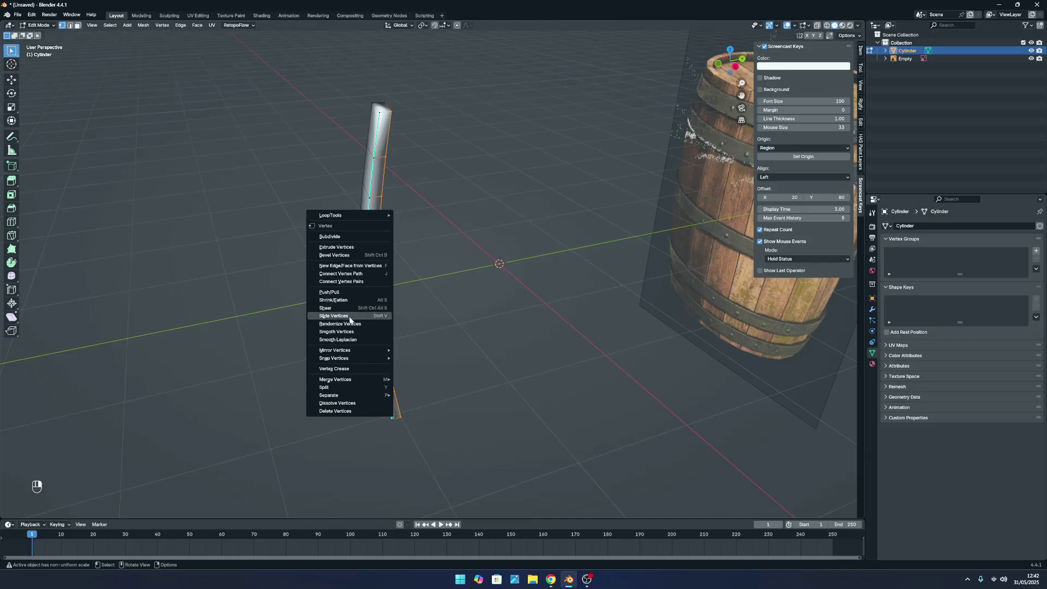
key("Escape")
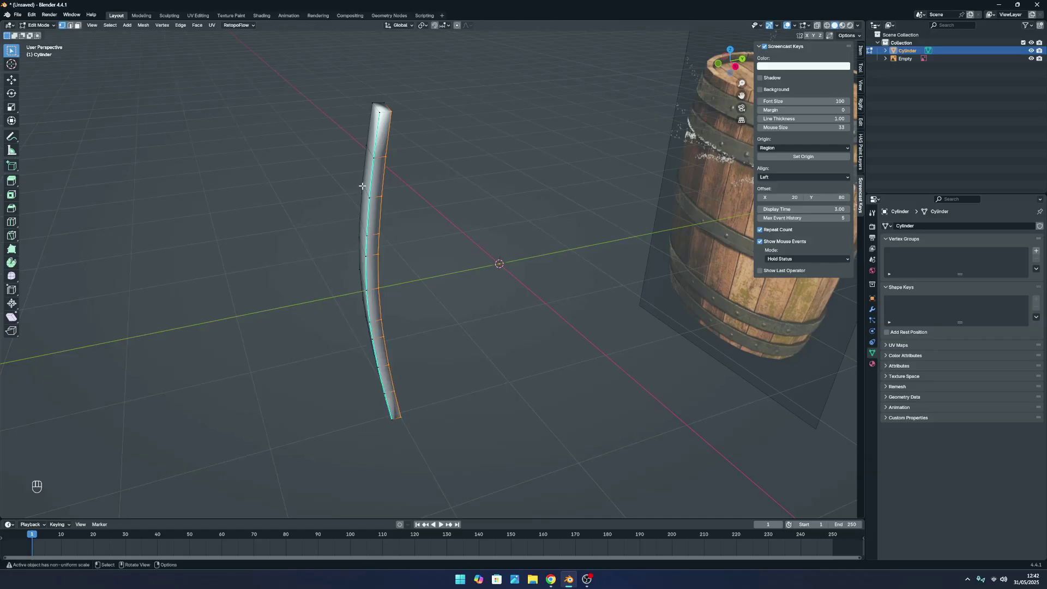
left_click(72, 26)
Add the edges at the plank's lower end to the edge selection, undoing the selection that replaced it.
scroll(349, 237, "up", 3)
middle_click_drag(361, 252, 326, 143)
scroll(320, 189, "down", 4)
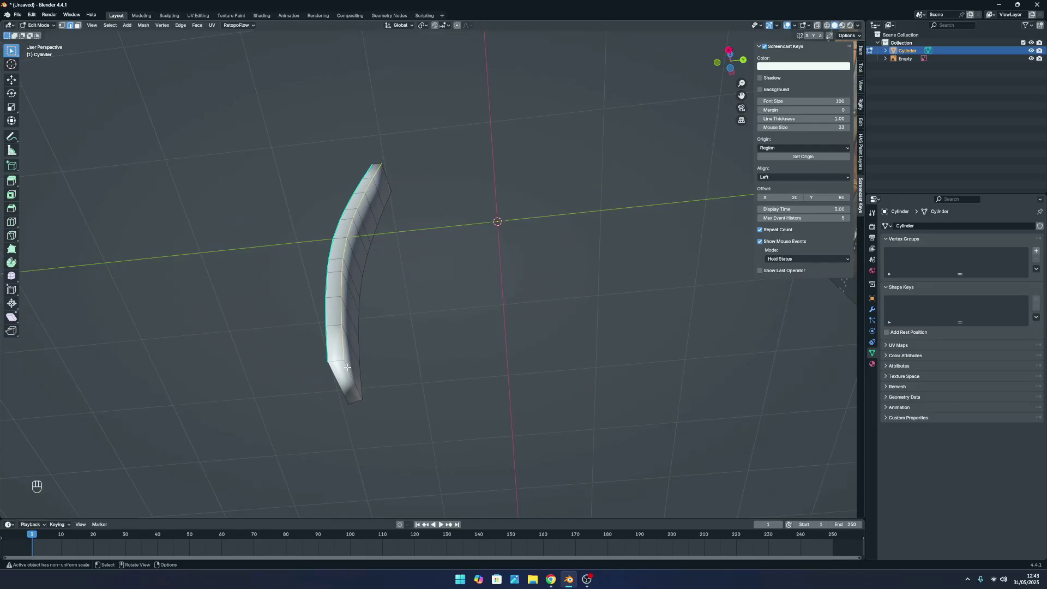
key("alt")
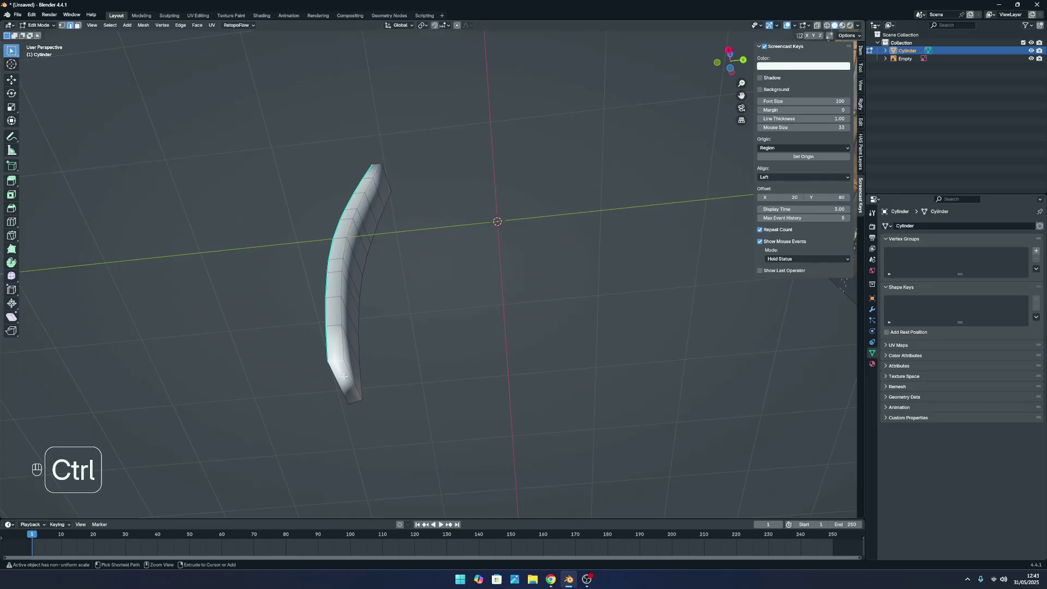
key("ctrl+z")
key("alt")
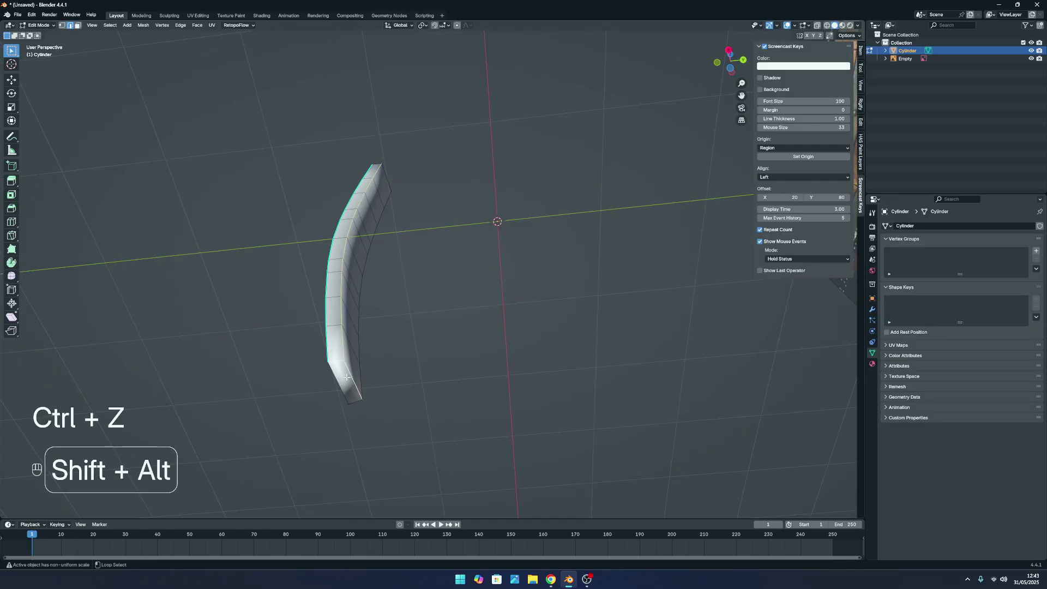
left_click(350, 406, "alt+shift")
Add another long edge loop on the plank's far side to the edge selection.
middle_click_drag(371, 374, 453, 421)
scroll(453, 421, "up", 4)
left_click(370, 382, "alt+shift")
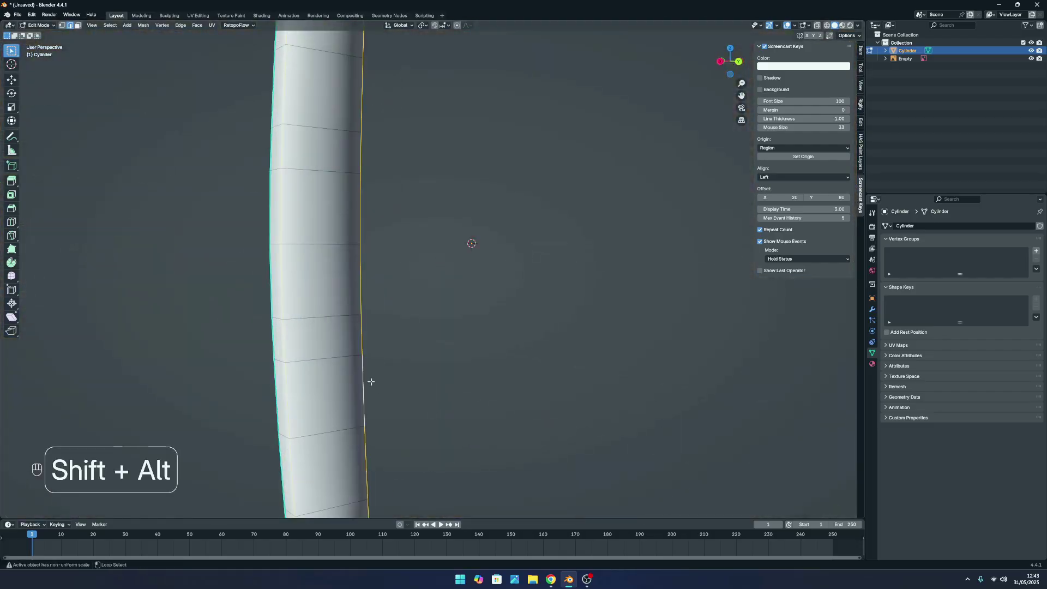
scroll(369, 379, "down", 2)
Add the edges at the plank's upper end to the edge selection.
middle_click_drag(373, 368, 395, 428)
scroll(402, 328, "down", 4)
key("shift")
key("alt")
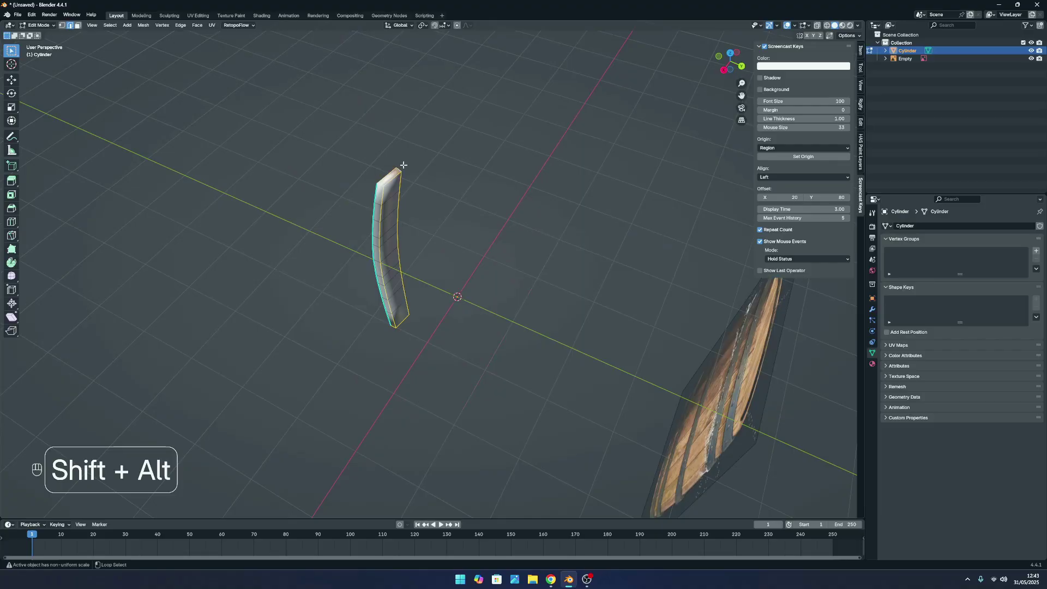
middle_click_drag(403, 165, 551, 134)
scroll(537, 152, "up", 4)
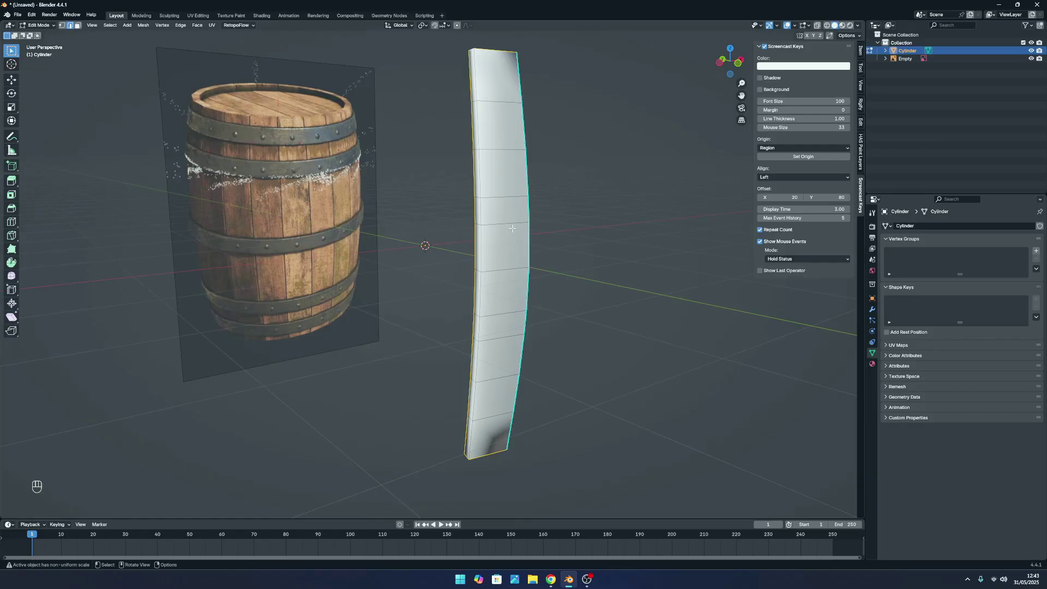
Mark the selected outer edges of the plank as sharp.
scroll(512, 229, "up", 2)
scroll(511, 252, "down", 3)
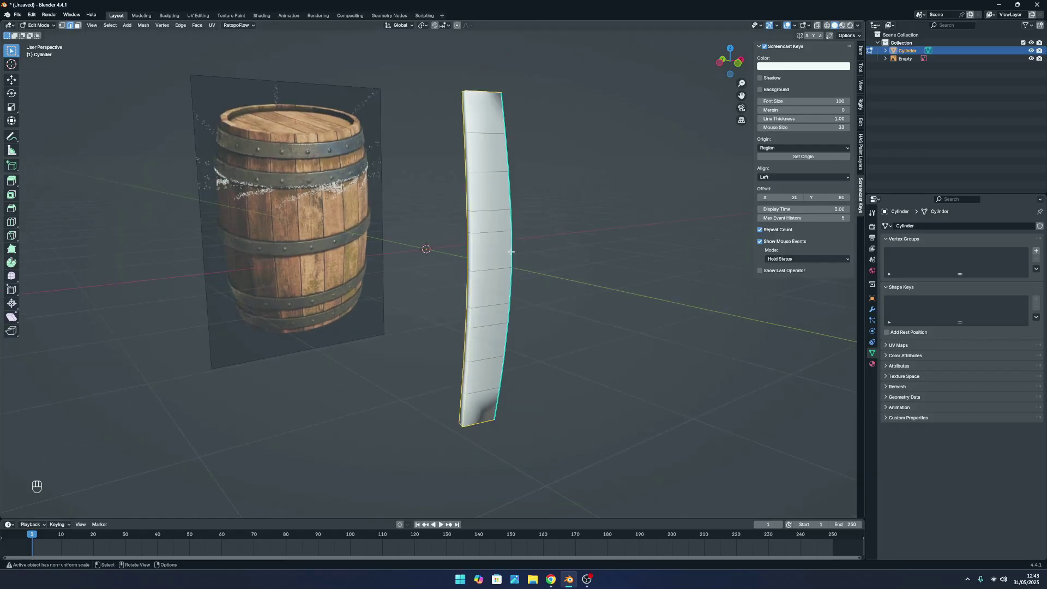
middle_click_drag(511, 252, 320, 304)
scroll(349, 303, "up", 4)
right_click(399, 232)
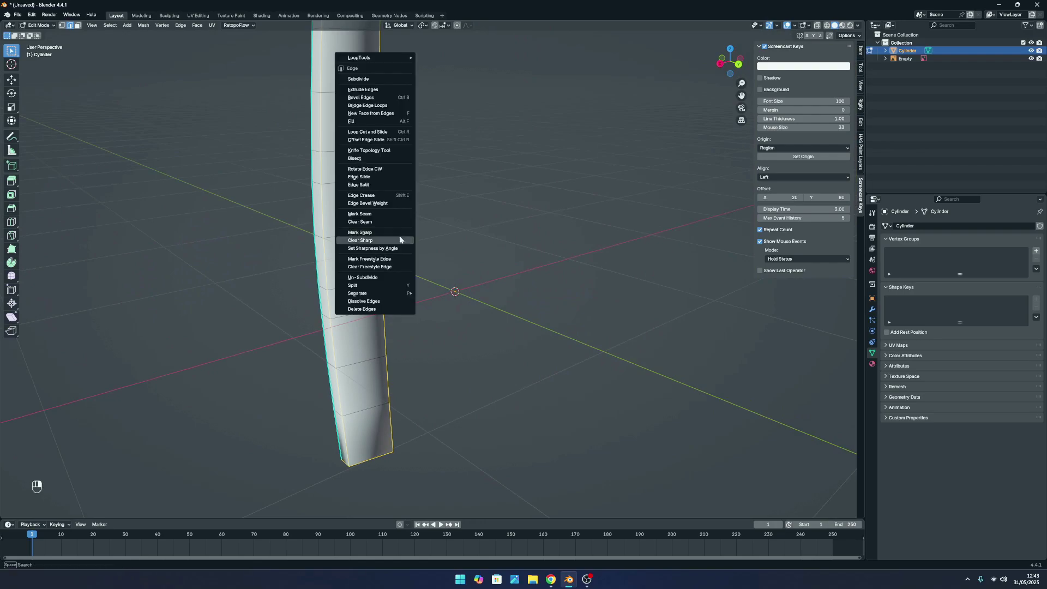
right_click(369, 258)
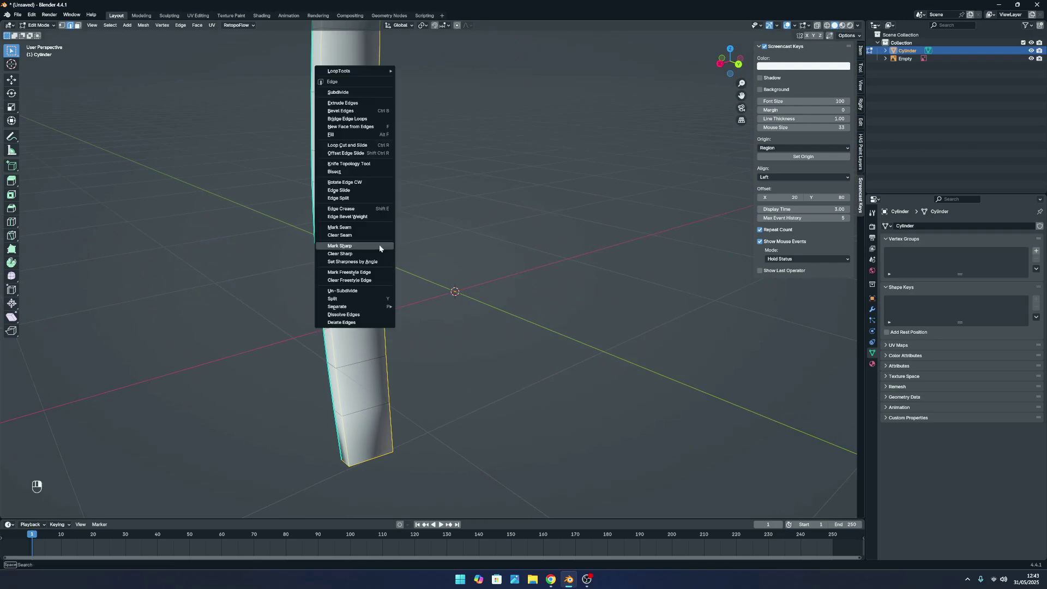
left_click(362, 246)
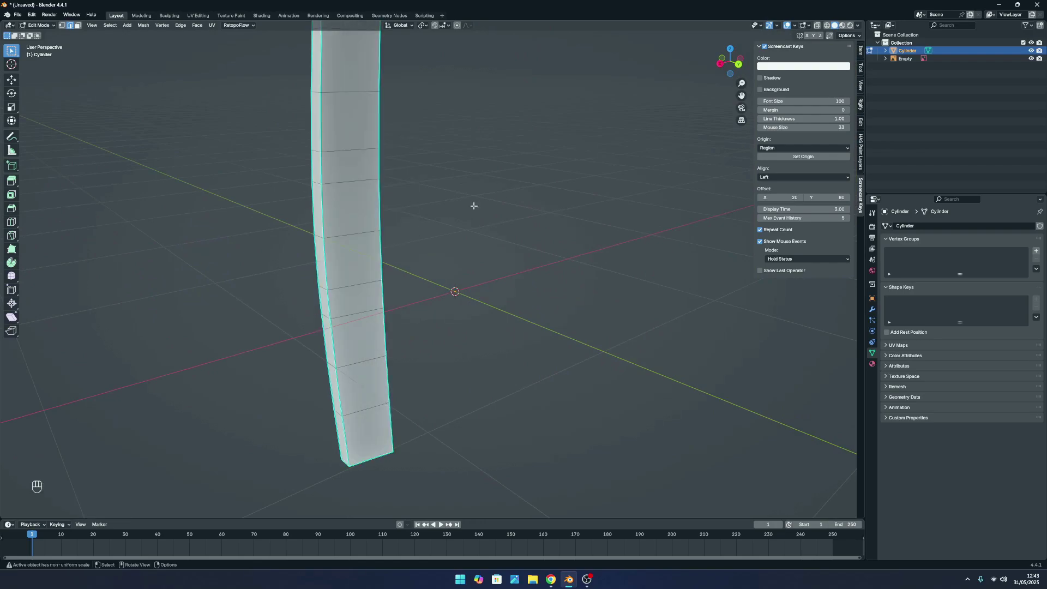
Return to Object Mode and examine the plank's shading with the sharp edges from another angle.
key("Tab")
middle_click_drag(436, 221, 386, 150)
scroll(477, 333, "up", 3)
scroll(386, 150, "down", 4)
left_click(430, 206)
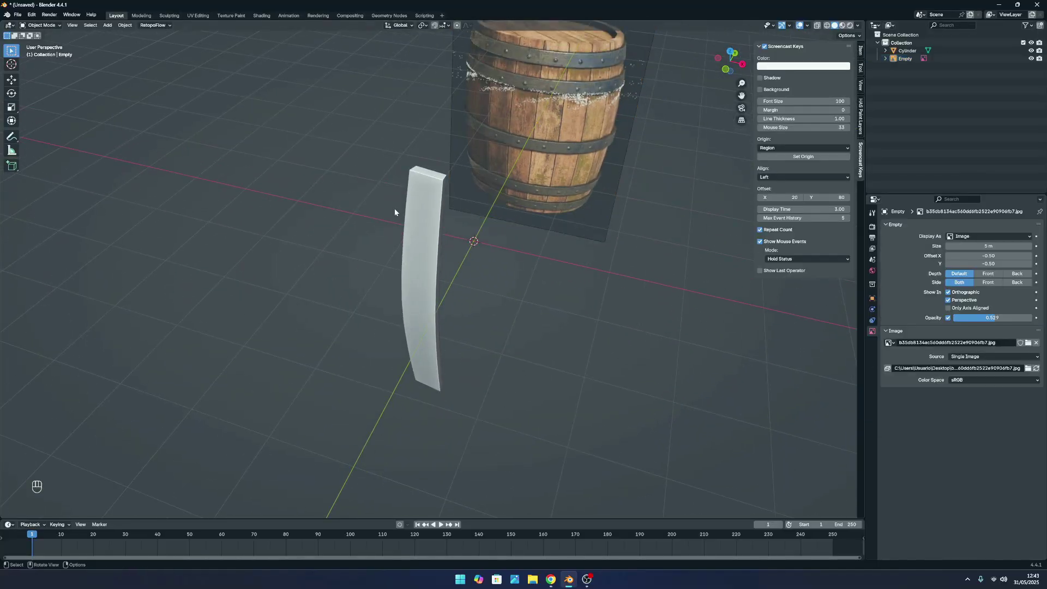
Undo the sharp marking and the preceding edge selections, back to the long edge loop on the plank's inner side.
key("ctrl+z")
key("ctrl+z")
key("ctrl+z")
key("ctrl+z")
key("ctrl+z")
key("ctrl+z")
key("ctrl+z")
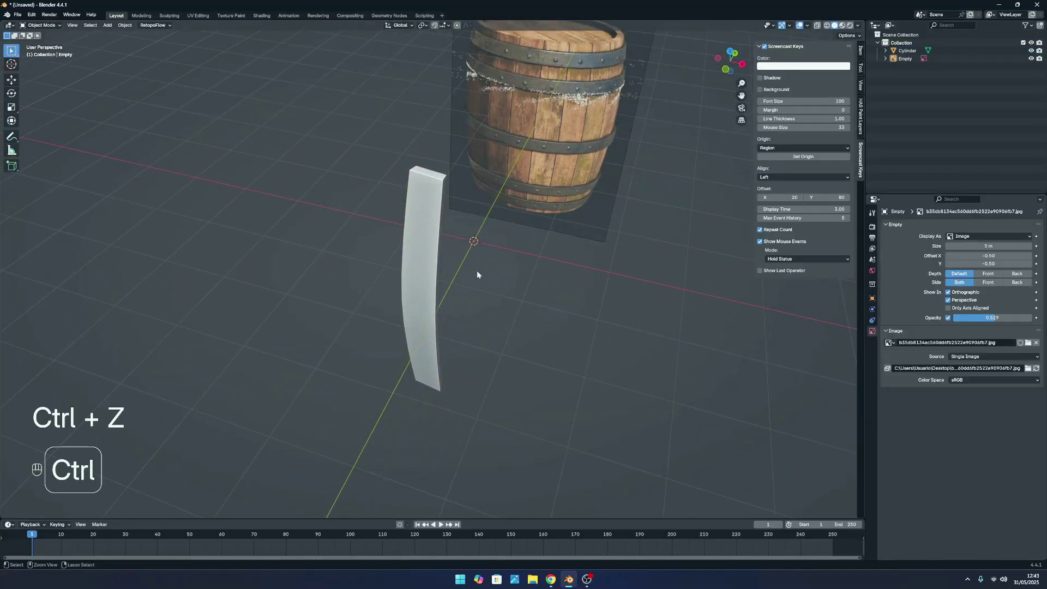
key("ctrl+z")
key("ctrl+z")
key("ctrl+z")
key("ctrl+z")
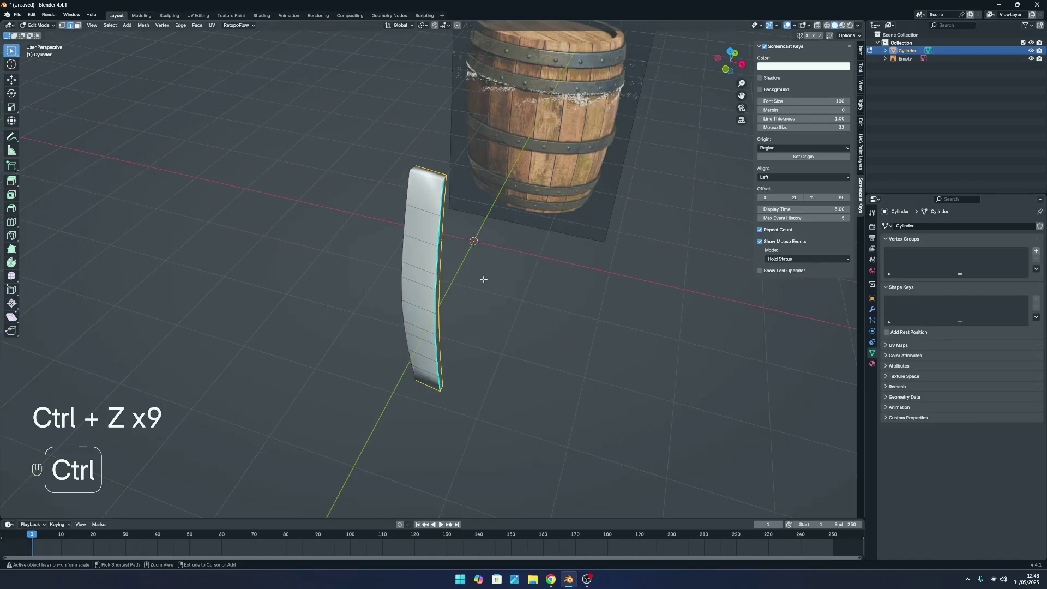
key("ctrl+z")
key("ctrl+z")
key("ctrl+z")
key("ctrl+z")
key("ctrl+z")
key("ctrl+z")
key("ctrl+z")
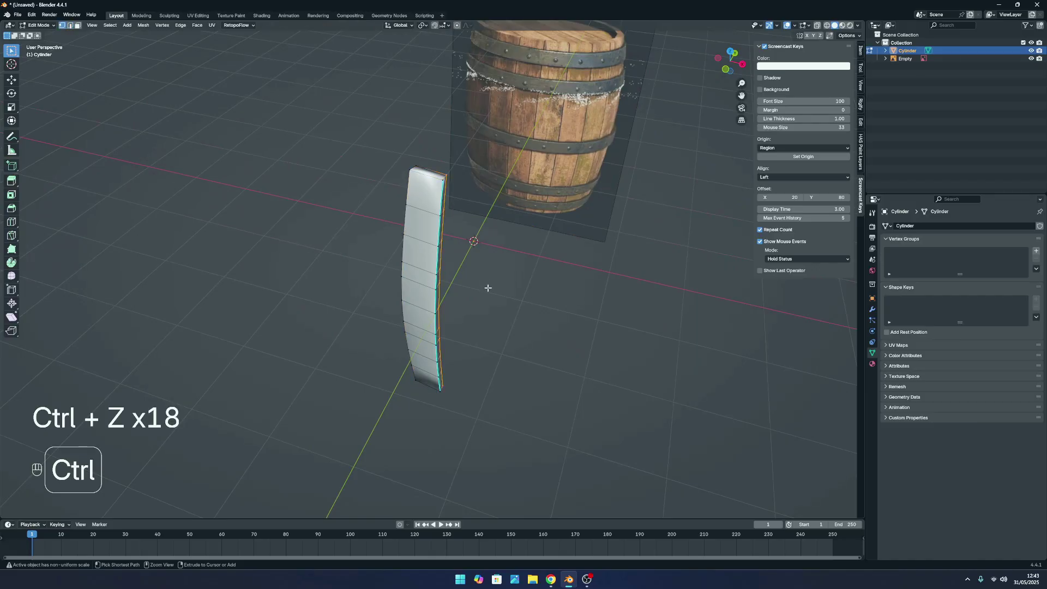
key("ctrl+z")
key("ctrl+z")
key("ctrl+z")
key("ctrl+z")
key("ctrl+z")
key("ctrl+z")
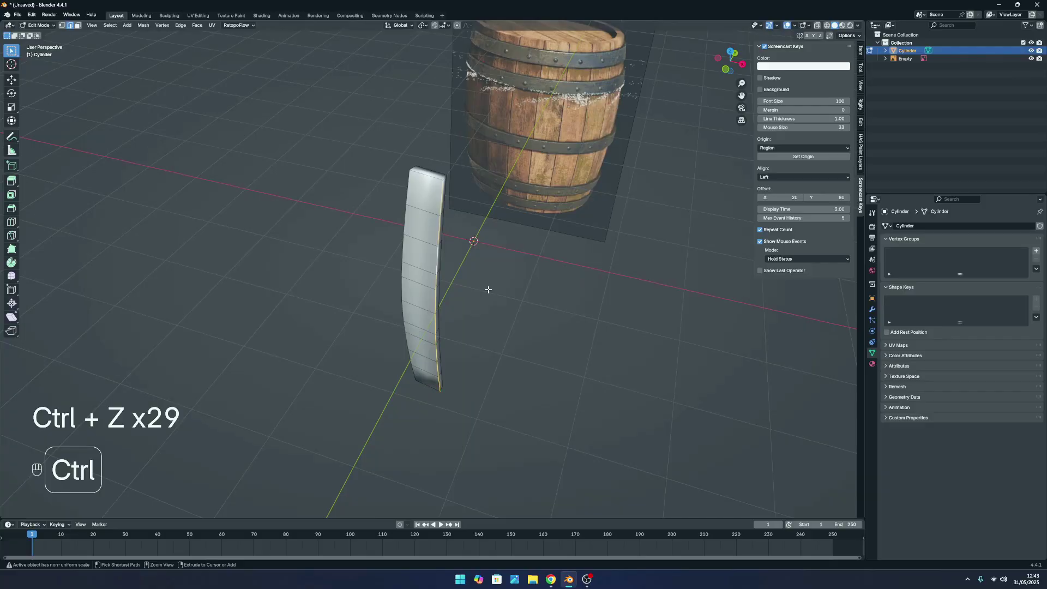
Check the plank's smooth shading in Object Mode and return to Edit Mode on it.
key("Tab")
left_click(515, 386)
scroll(433, 316, "up", 3)
left_click(424, 236)
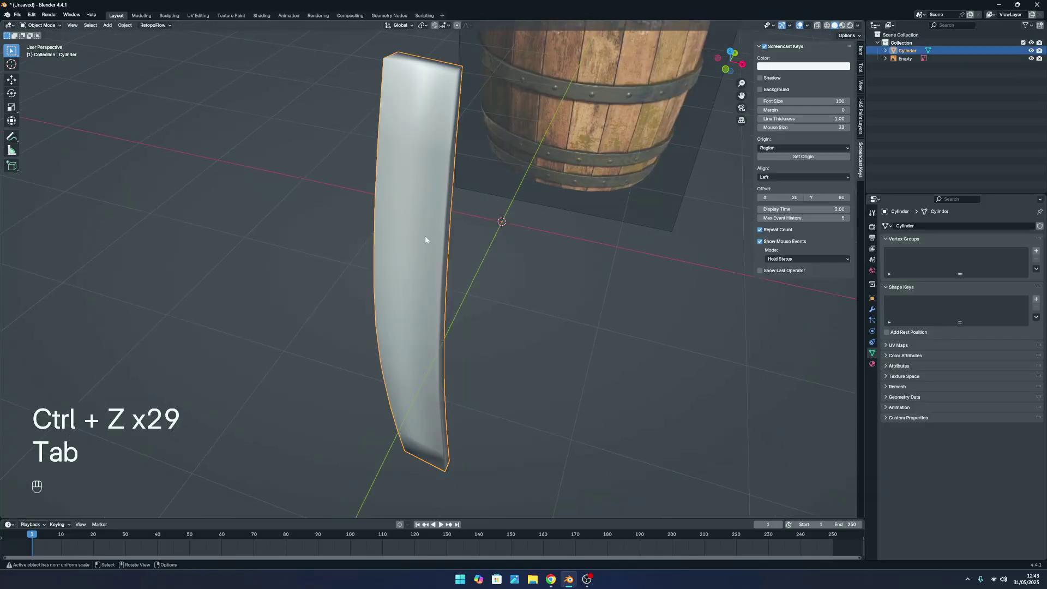
key("Tab")
Add the plank's other long edges and the edges around both of its ends to the selection.
middle_click_drag(457, 196, 393, 230)
left_click(376, 209, "alt+shift")
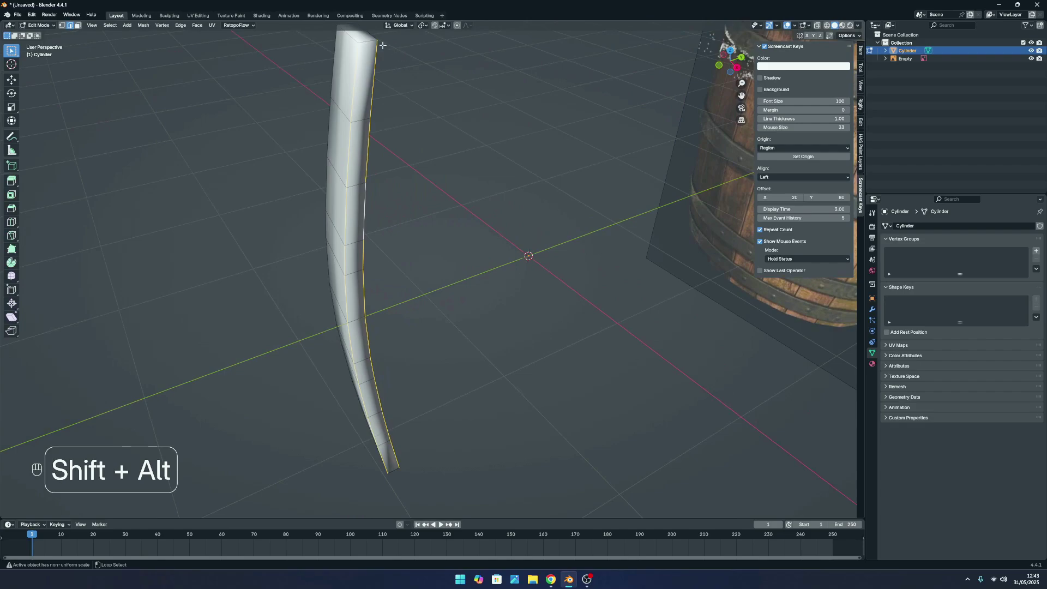
left_click(388, 92, "alt+shift")
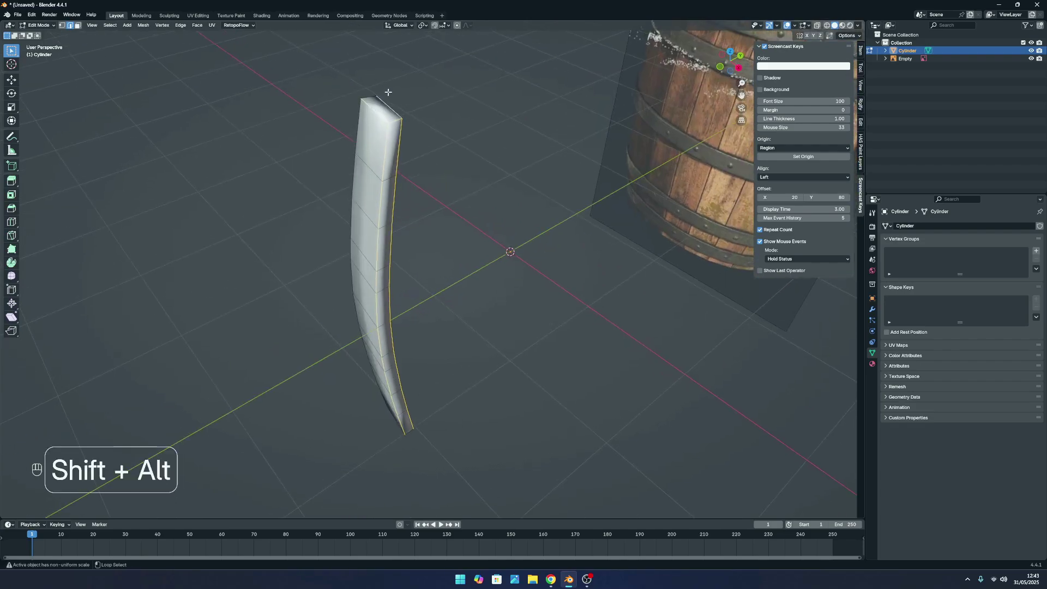
middle_click_drag(364, 125, 424, 171)
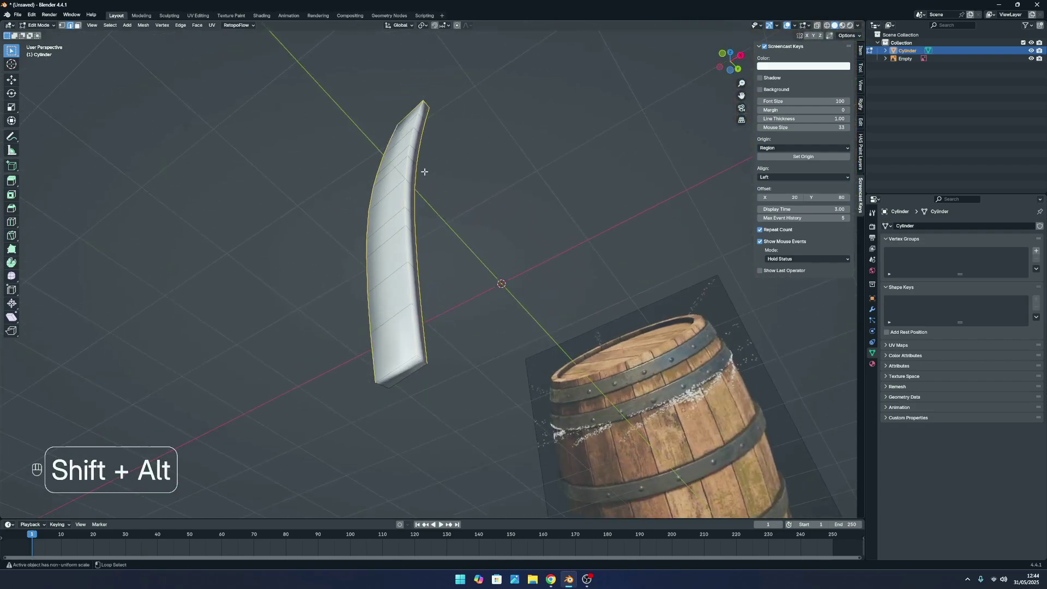
left_click(394, 387, "alt+shift")
middle_click_drag(418, 356, 492, 298)
left_click(490, 327, "alt+shift")
scroll(521, 240, "down", 2)
middle_click_drag(523, 224, 484, 147)
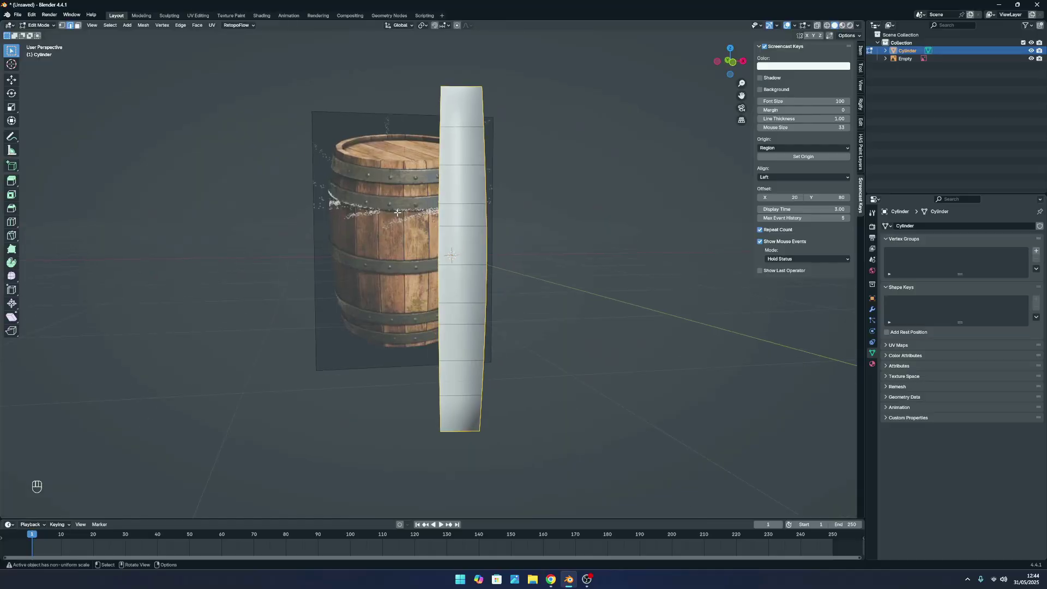
Bevel the selected outer edges by about 0.0086 m with 2 segments, and return to Object Mode.
left_click_drag(742, 96, 706, 182)
scroll(567, 141, "up", 2)
middle_click_drag(567, 141, 386, 228)
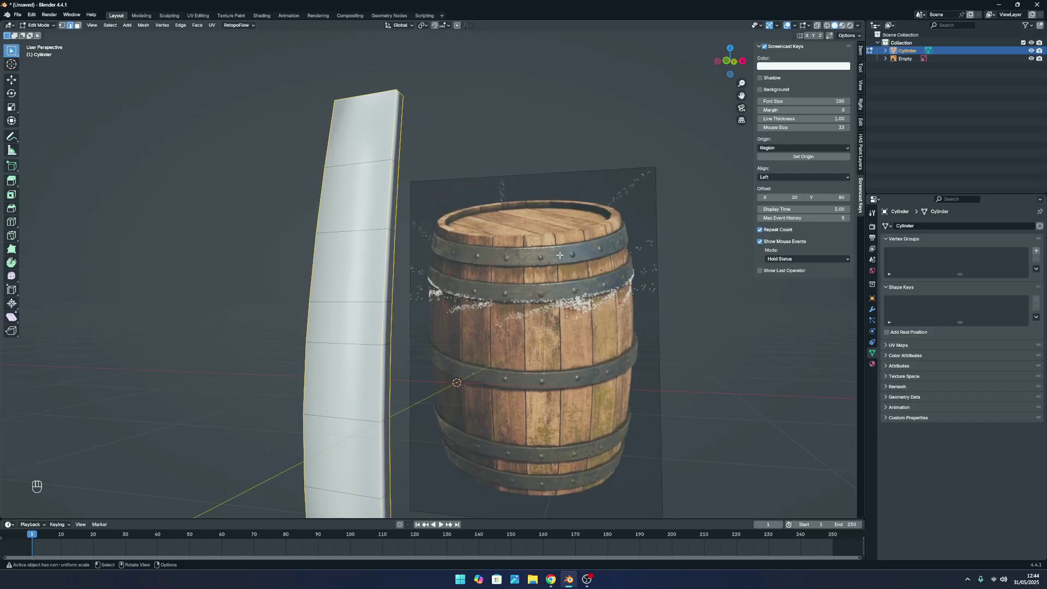
key("ctrl+b")
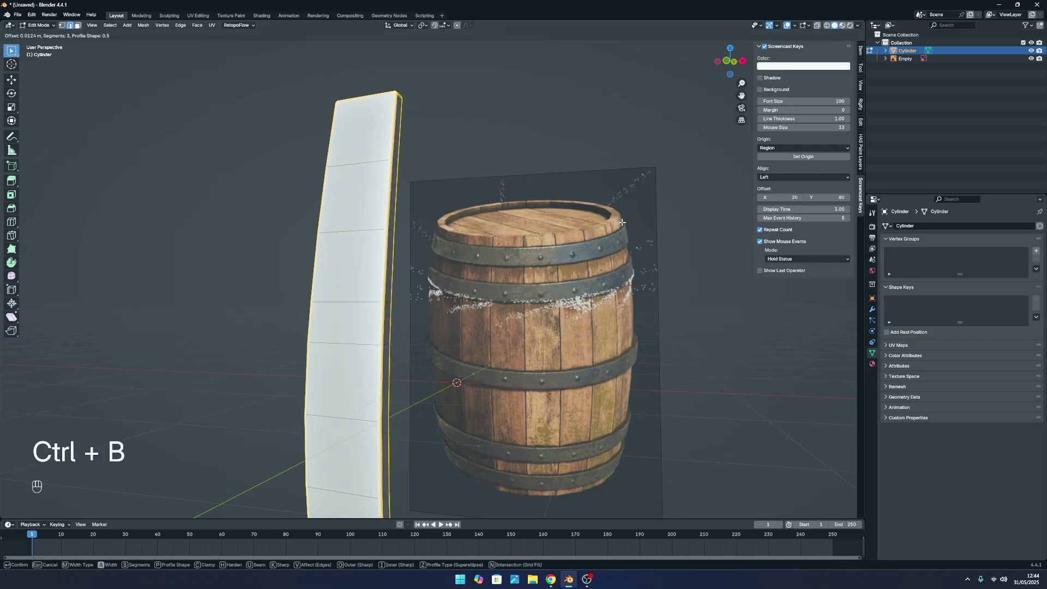
scroll(621, 222, "down", 2)
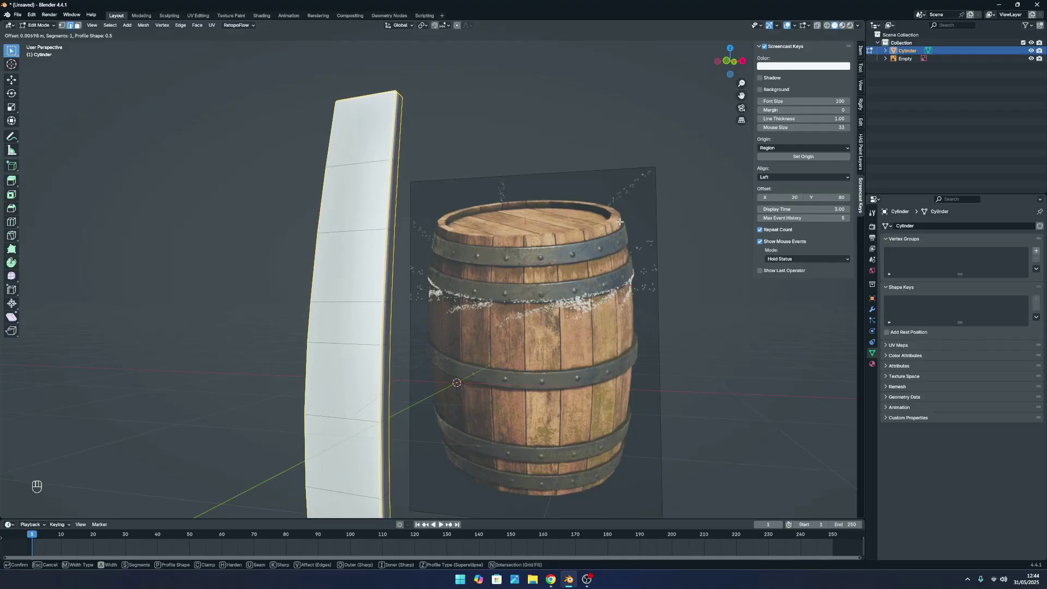
scroll(621, 222, "up", 1)
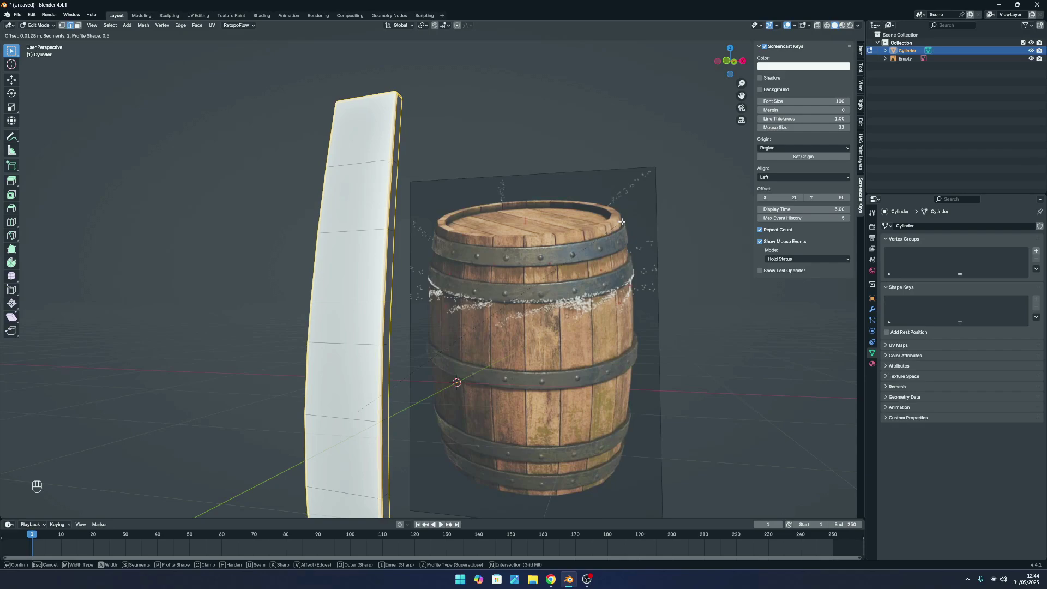
scroll(621, 222, "up", 17)
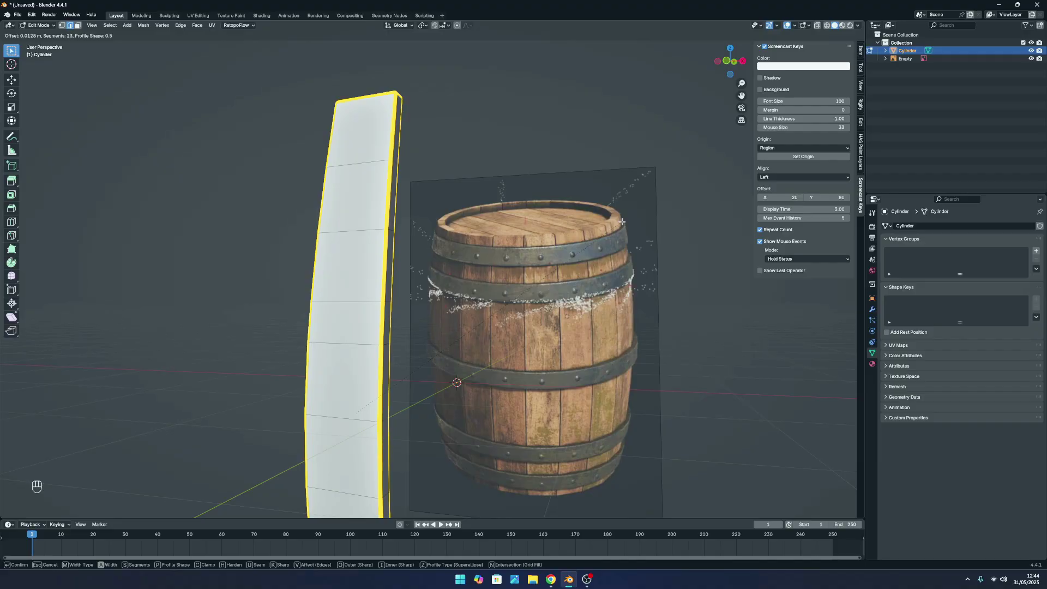
scroll(621, 222, "down", 18)
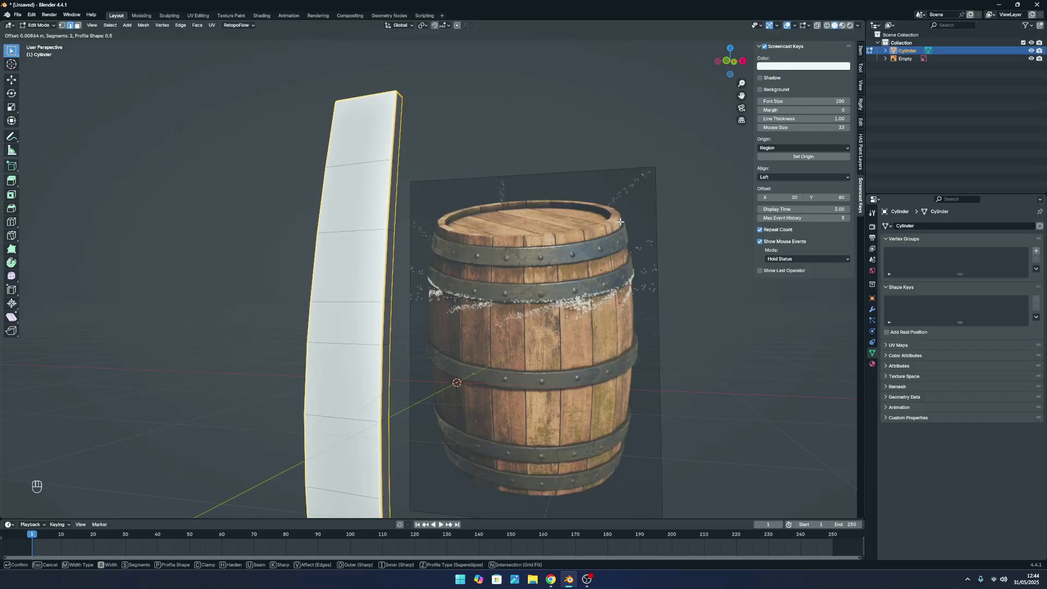
left_click(621, 222)
left_click(618, 130)
key("Tab")
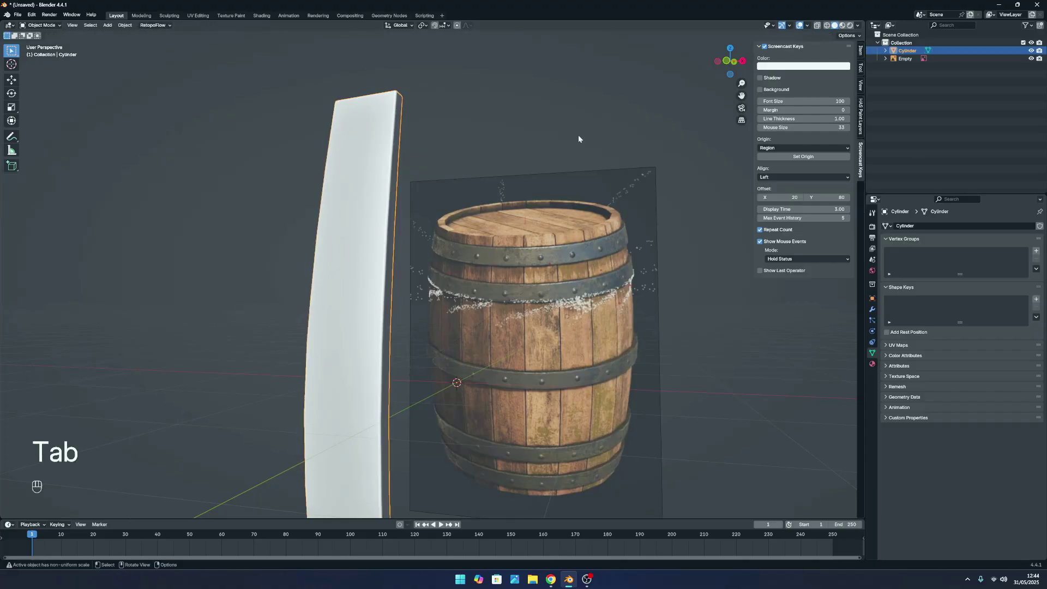
Examine the bevelled edges around the plank's upper end.
middle_click_drag(570, 127, 412, 293)
scroll(514, 209, "up", 5)
scroll(528, 113, "down", 4)
left_click(412, 293)
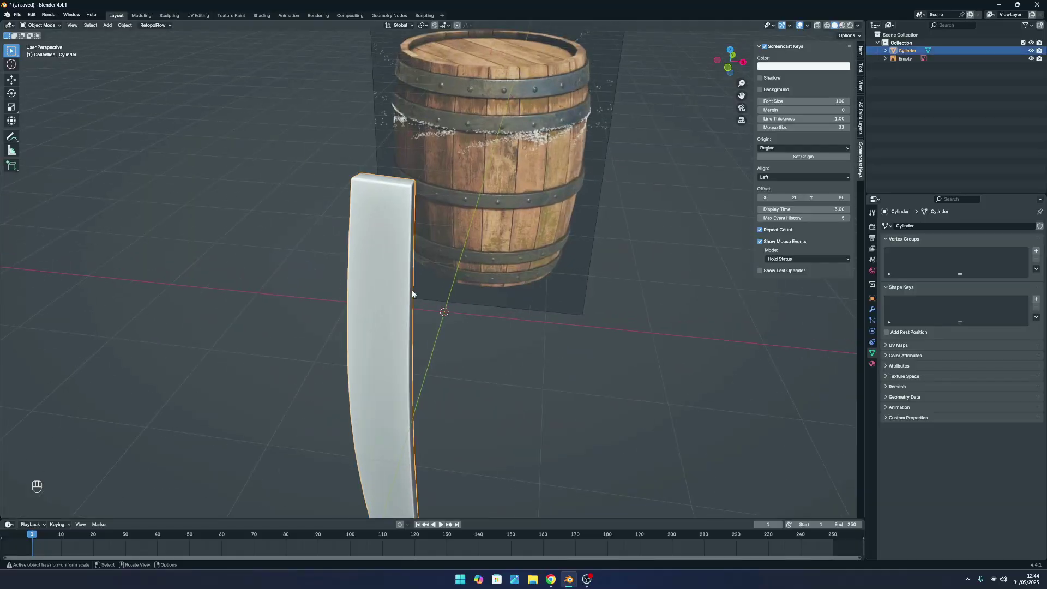
scroll(412, 294, "down", 4)
scroll(432, 276, "up", 4)
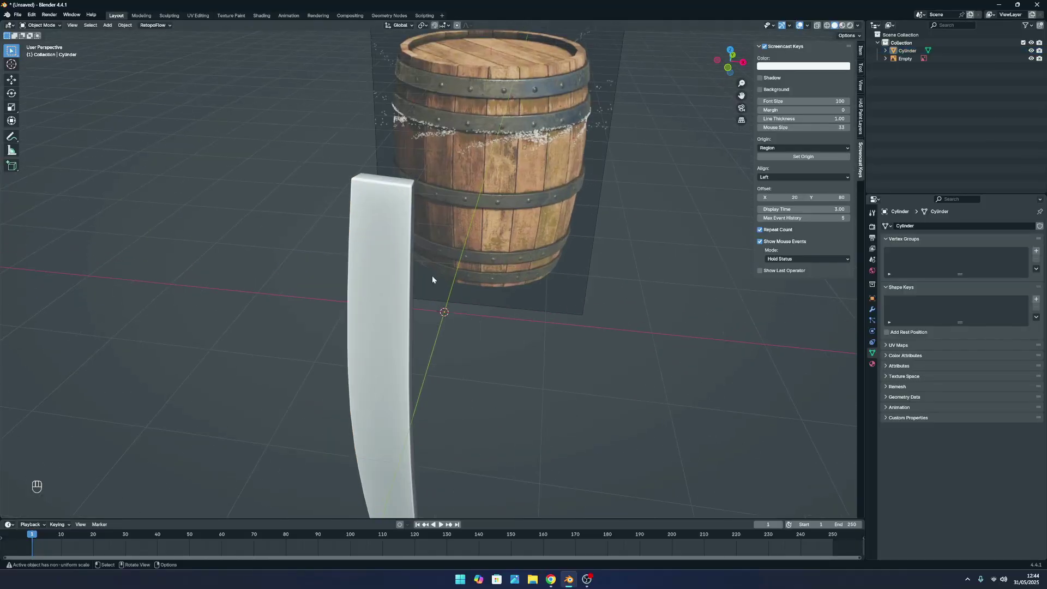
Turn off Cavity in the viewport shading, view the plank without it, and turn Cavity back on.
left_click(856, 26)
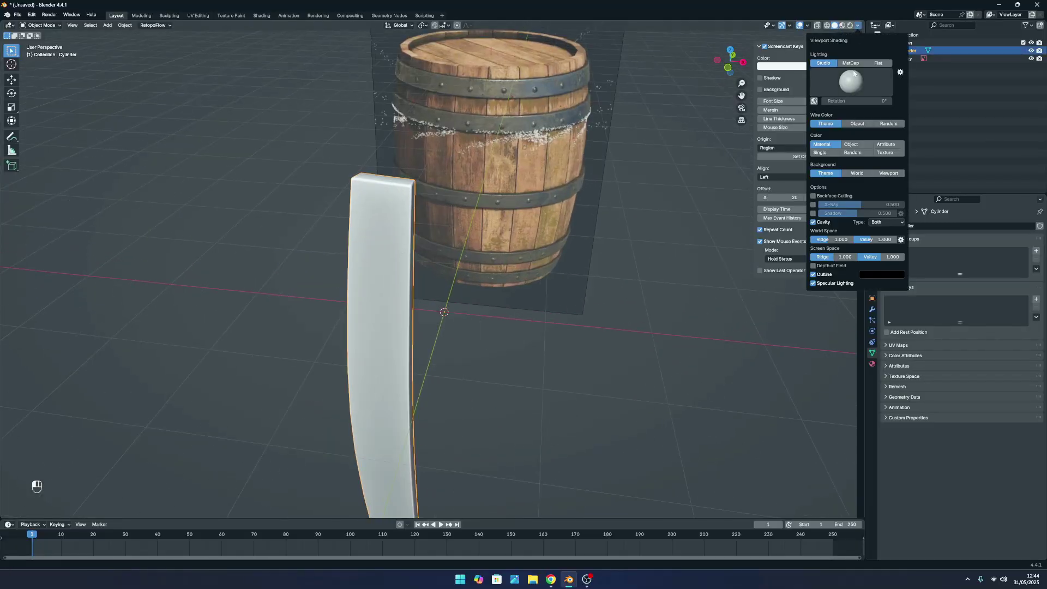
left_click(822, 222)
left_click(538, 236)
scroll(539, 235, "down", 4)
mouse_move(537, 237)
middle_mouse_down()
mouse_move(471, 258)
mouse_move(436, 234)
mouse_move(542, 185)
mouse_move(514, 189)
mouse_move(439, 260)
mouse_move(453, 256)
middle_mouse_up()
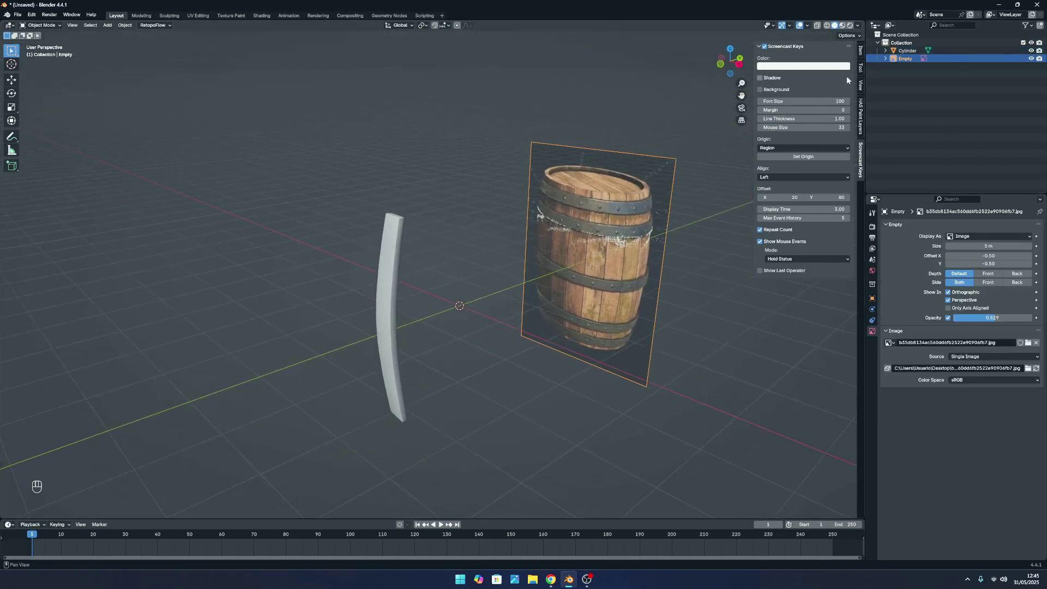
left_click(858, 26)
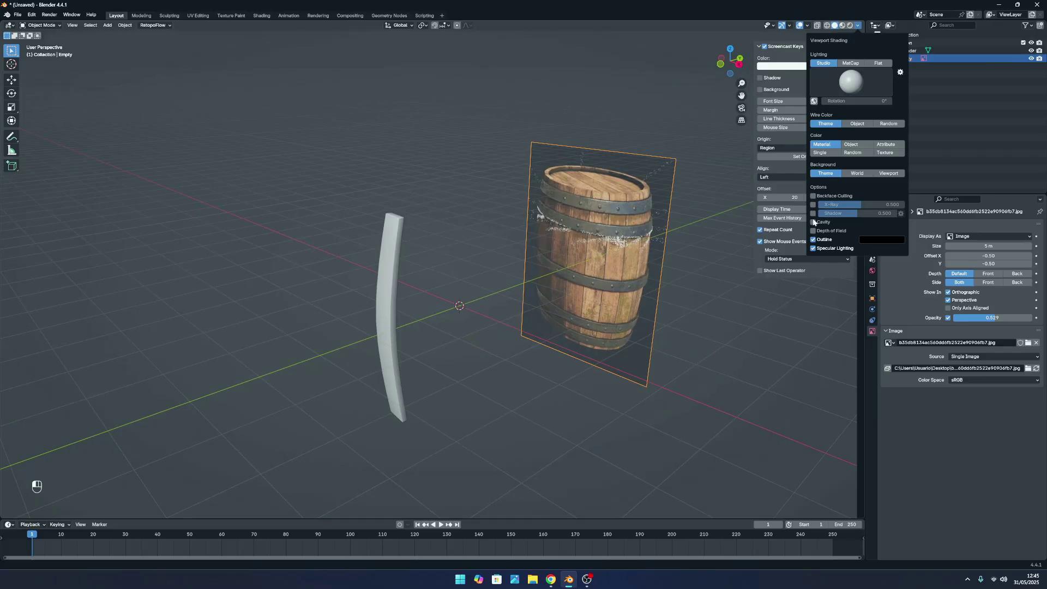
left_click(414, 214)
middle_click_drag(413, 214, 456, 285)
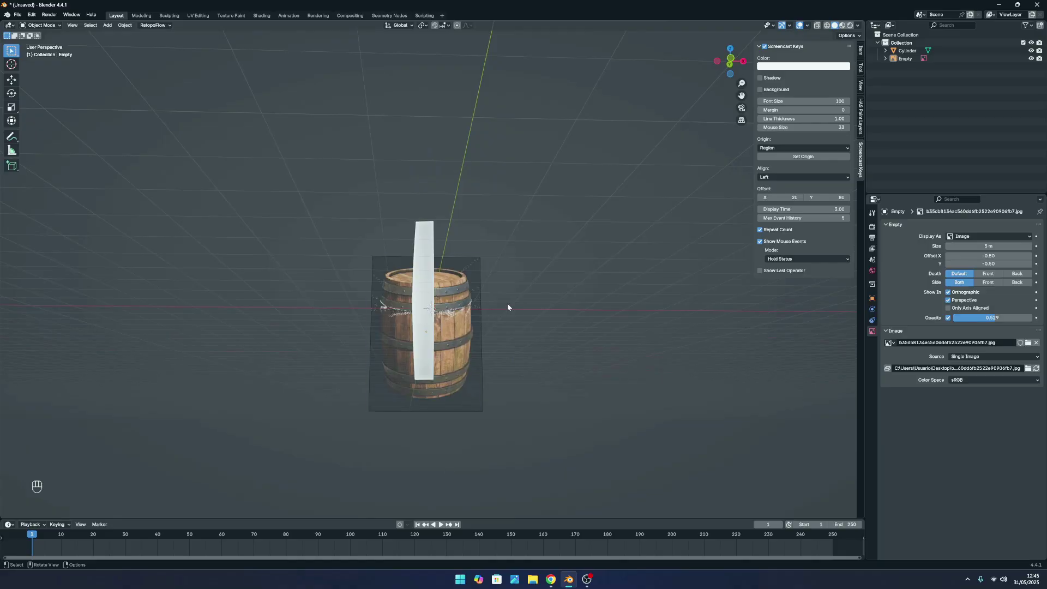
Select the plank's entire mesh in Edit Mode and return to Object Mode.
middle_click_drag(510, 306, 418, 332)
left_click(419, 332)
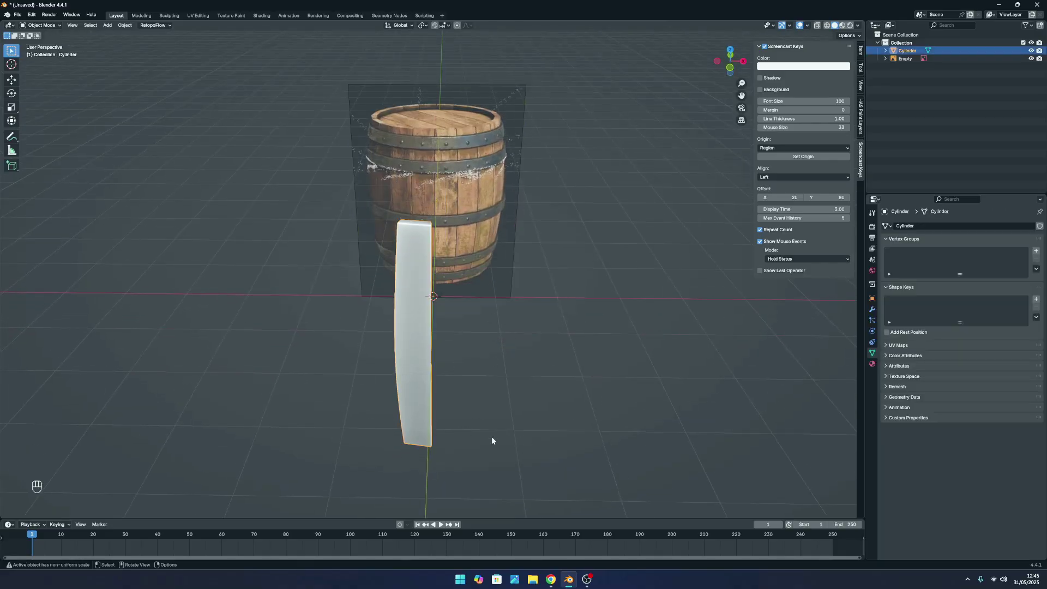
key("Tab")
scroll(457, 377, "up", 2)
key("a")
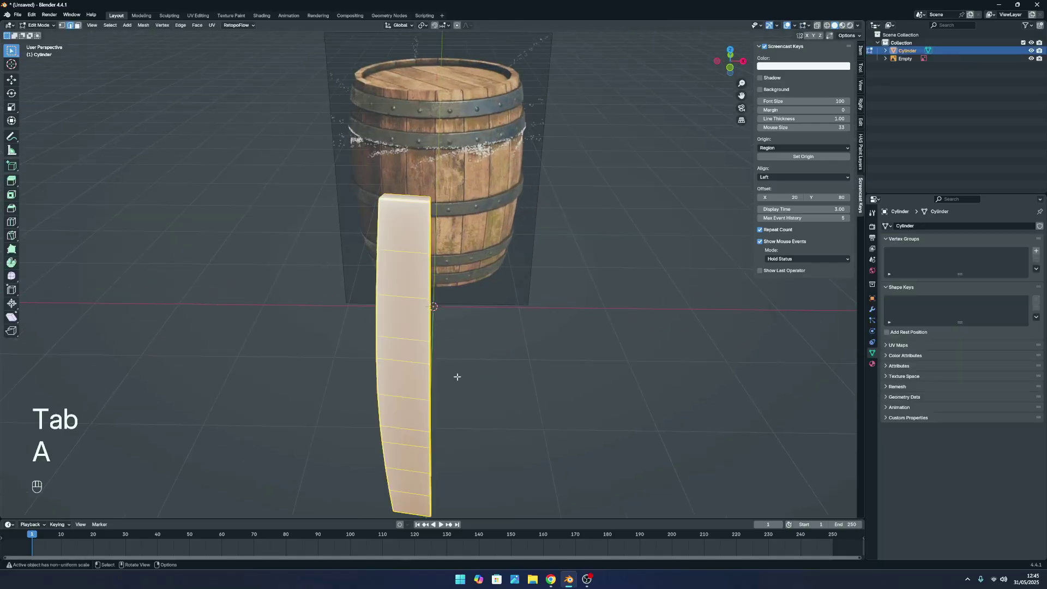
scroll(457, 377, "up", 2)
key("a")
key("Tab")
scroll(472, 355, "down", 3)
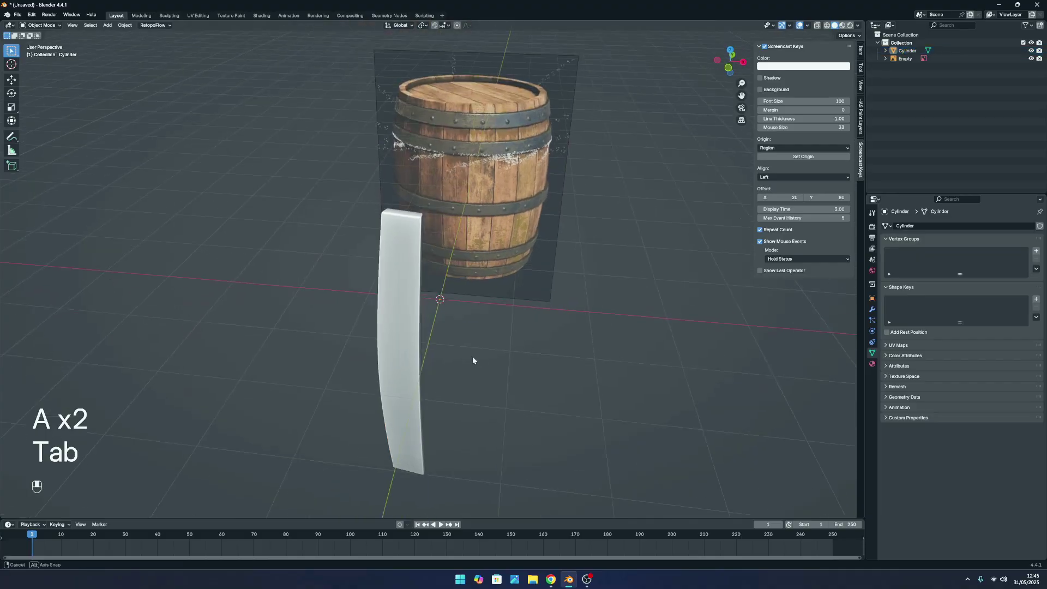
middle_click_drag(472, 356, 365, 360)
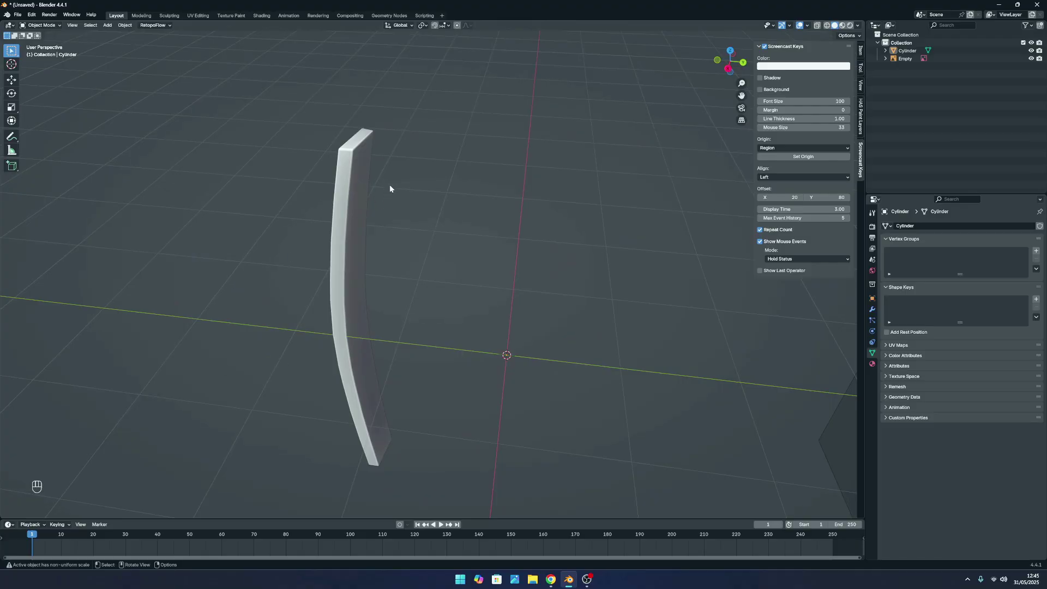
Enter Edit Mode on the plank and clear the mesh selection.
left_click(352, 194)
key("Tab")
scroll(400, 208, "up", 2)
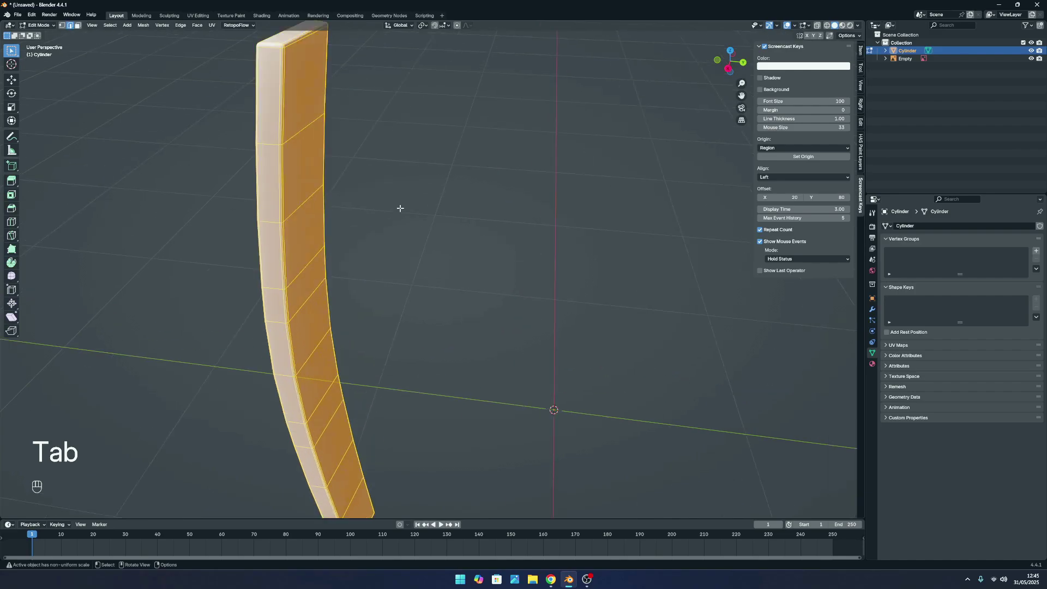
left_click_drag(741, 96, 798, 298)
left_click(576, 176)
scroll(427, 203, "up", 3)
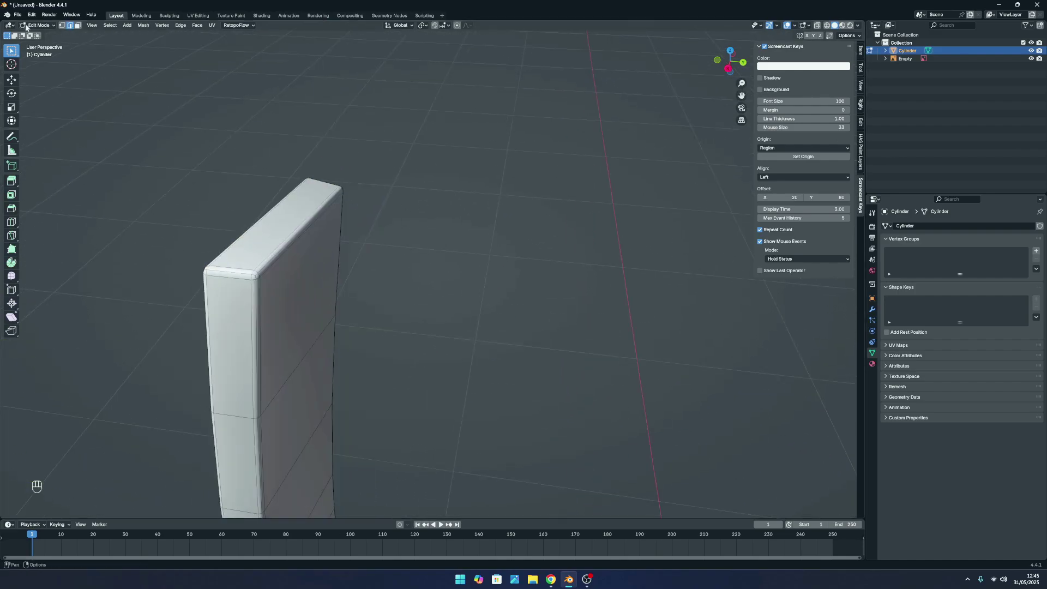
Select the bevel edges at the plank's upper end together with the edge loops running along its long sides.
middle_click_drag(216, 274, 336, 218)
key("shift")
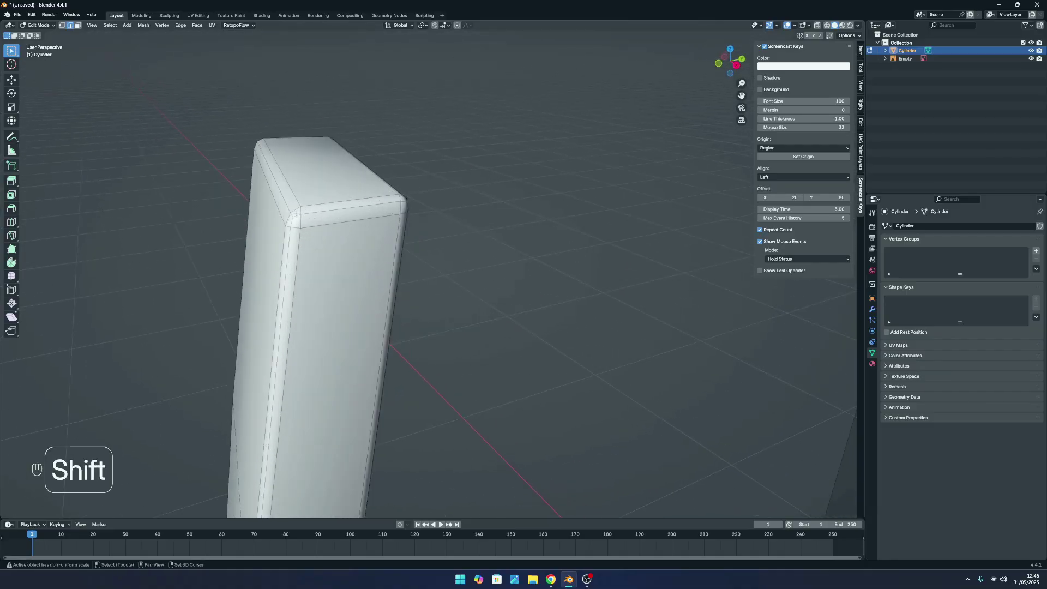
left_click(358, 213, "shift")
middle_click_drag(406, 202, 357, 208)
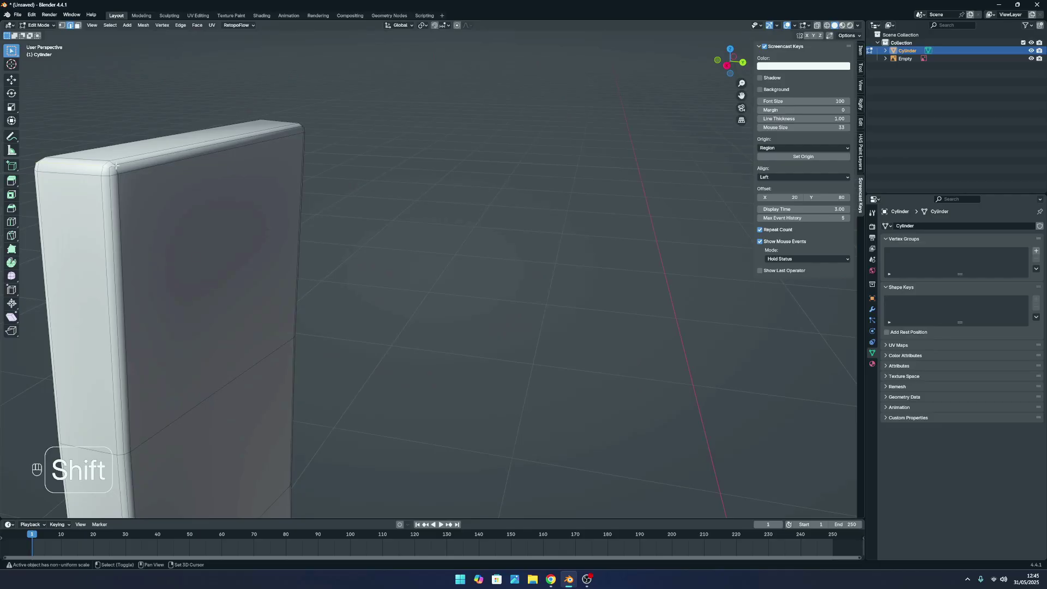
left_click(147, 160, "shift")
scroll(116, 233, "down", 5)
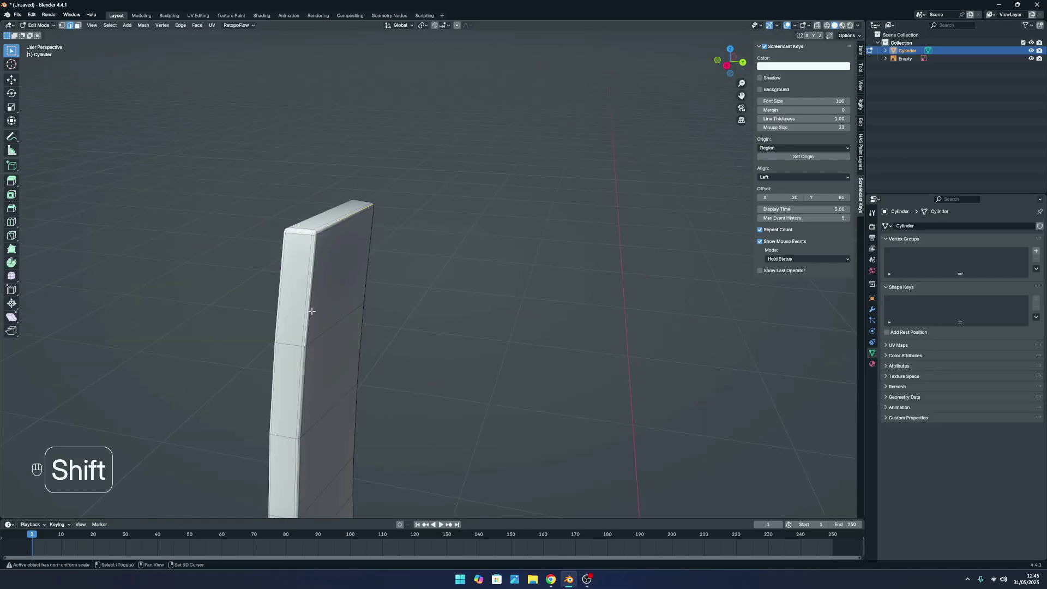
left_click(304, 360, "alt+shift")
middle_click_drag(367, 229, 444, 245)
left_click(445, 185, "alt+shift")
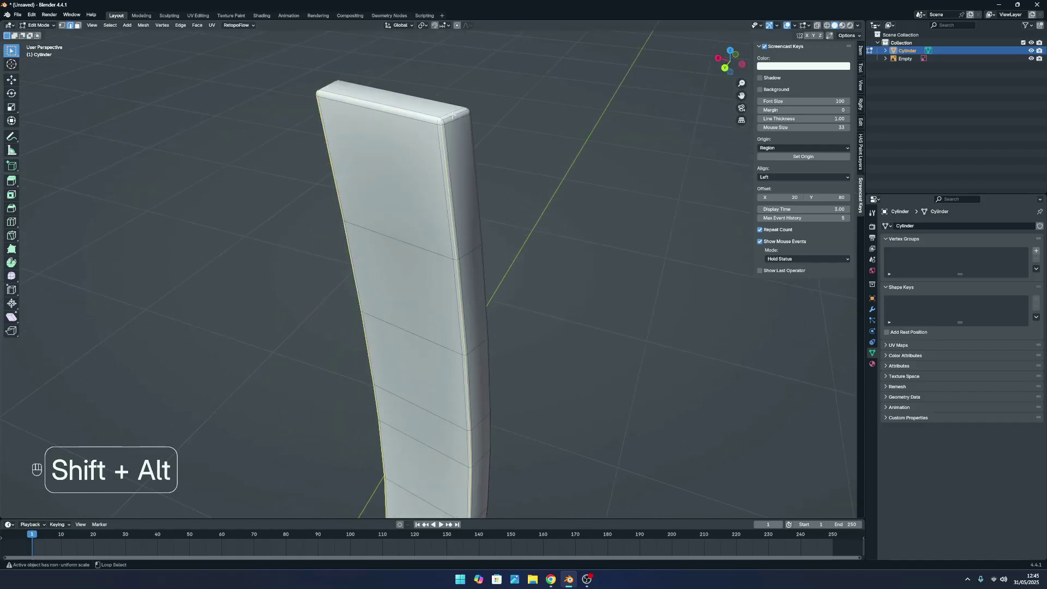
Add the bevel edges at the corners of the plank's lower end to the edge selection.
middle_click_drag(448, 143, 248, 106)
scroll(249, 106, "down", 7)
middle_click_drag(450, 308, 297, 200)
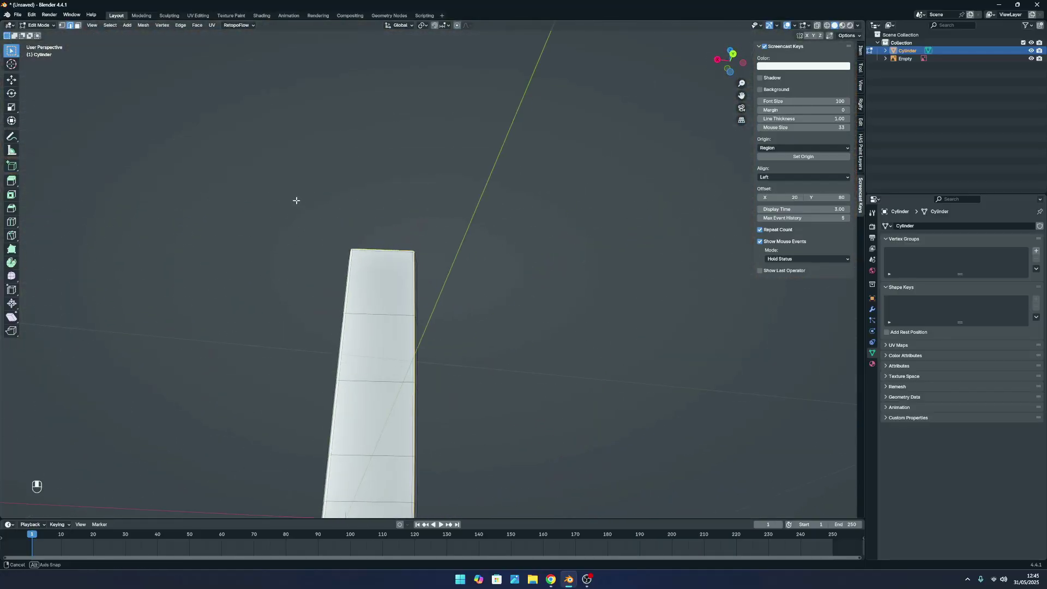
scroll(297, 201, "down", 5)
left_click_drag(741, 95, 786, 3)
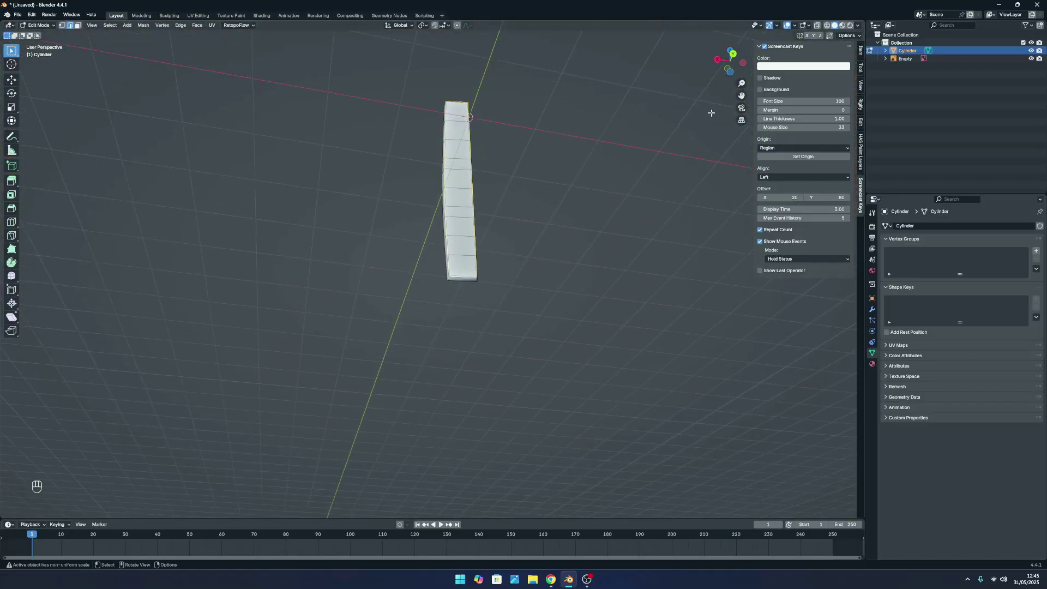
scroll(561, 220, "up", 8)
left_click(582, 329, "alt+shift")
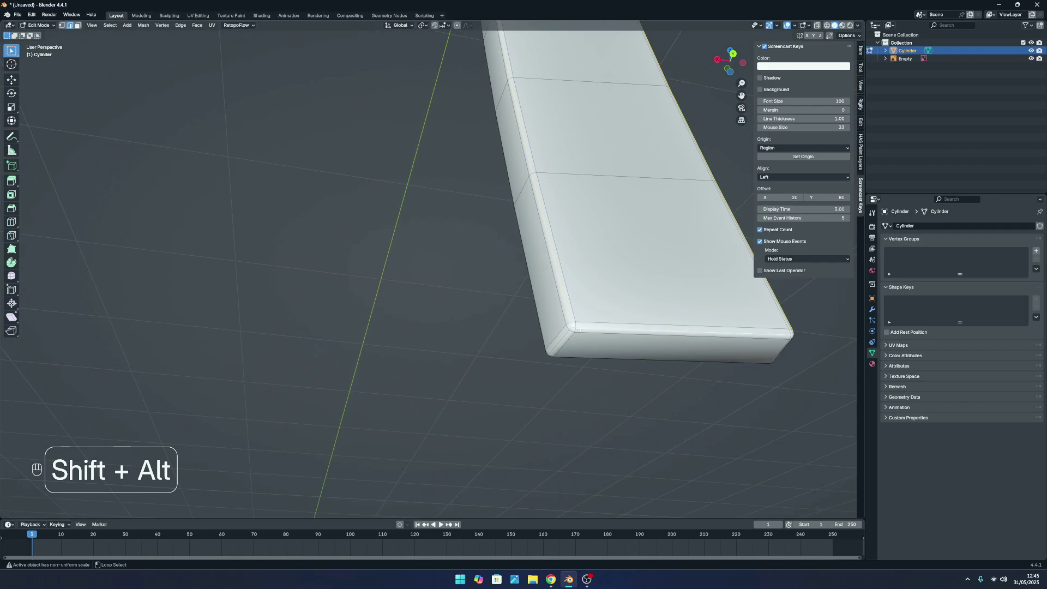
middle_click_drag(567, 331, 447, 322)
scroll(305, 304, "up", 4)
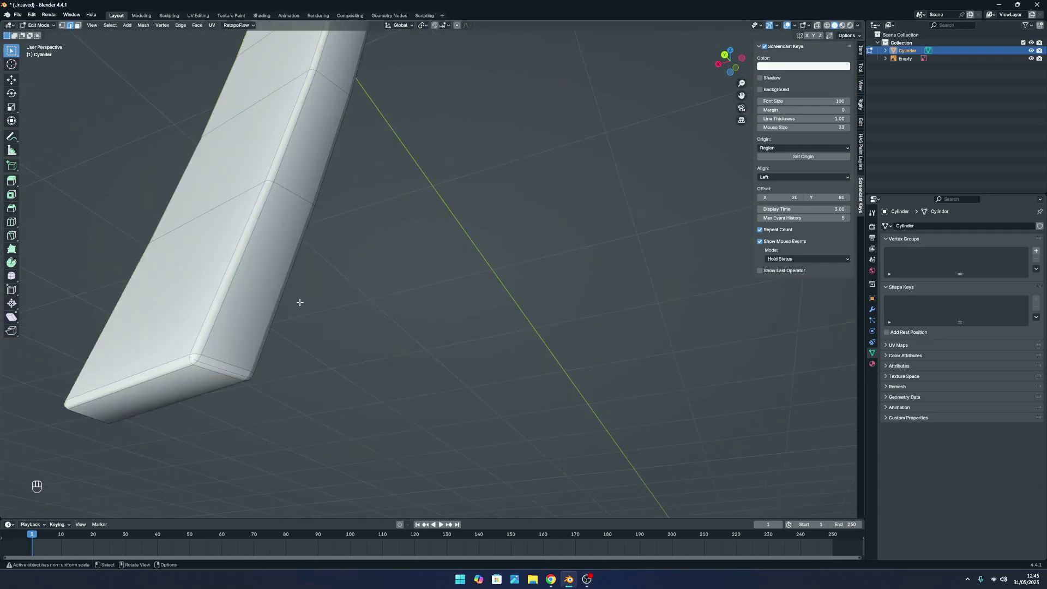
left_click(213, 369, "alt+shift")
middle_click_drag(212, 368, 437, 308)
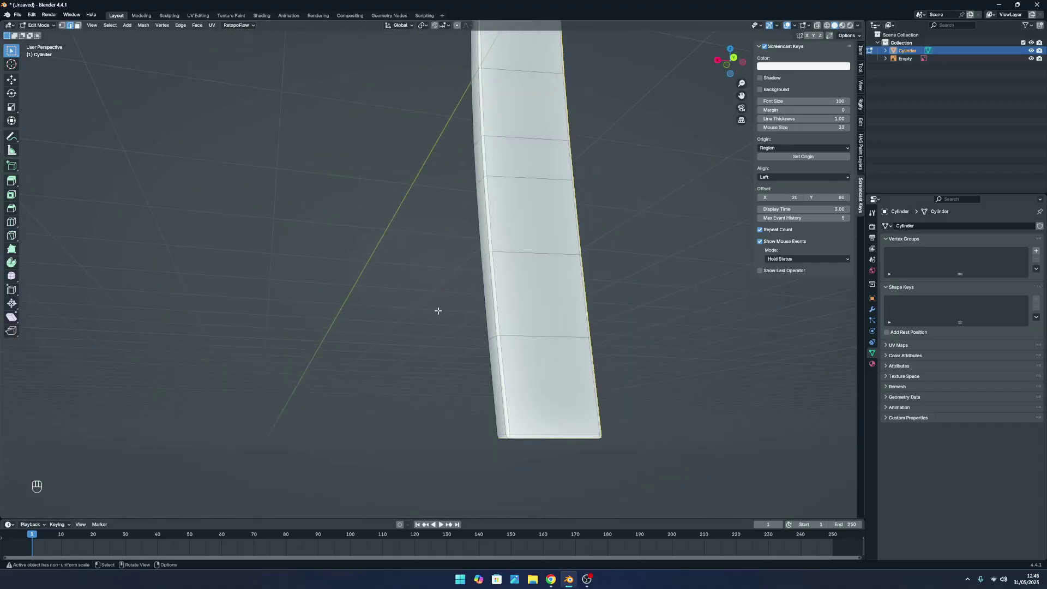
Mark the selected edges around the plank as UV seams.
right_click(506, 283)
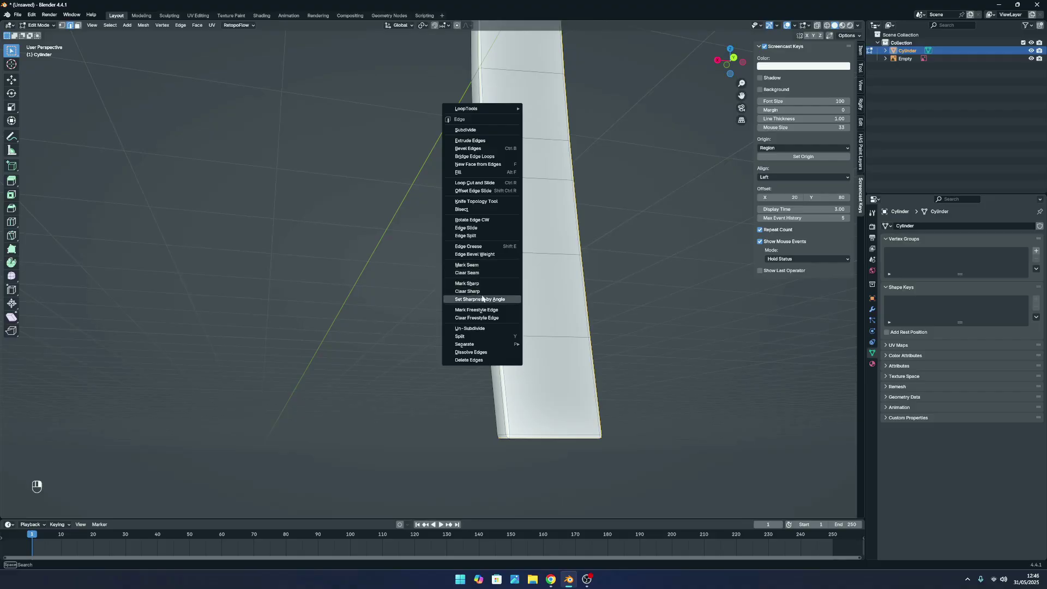
left_click(475, 264)
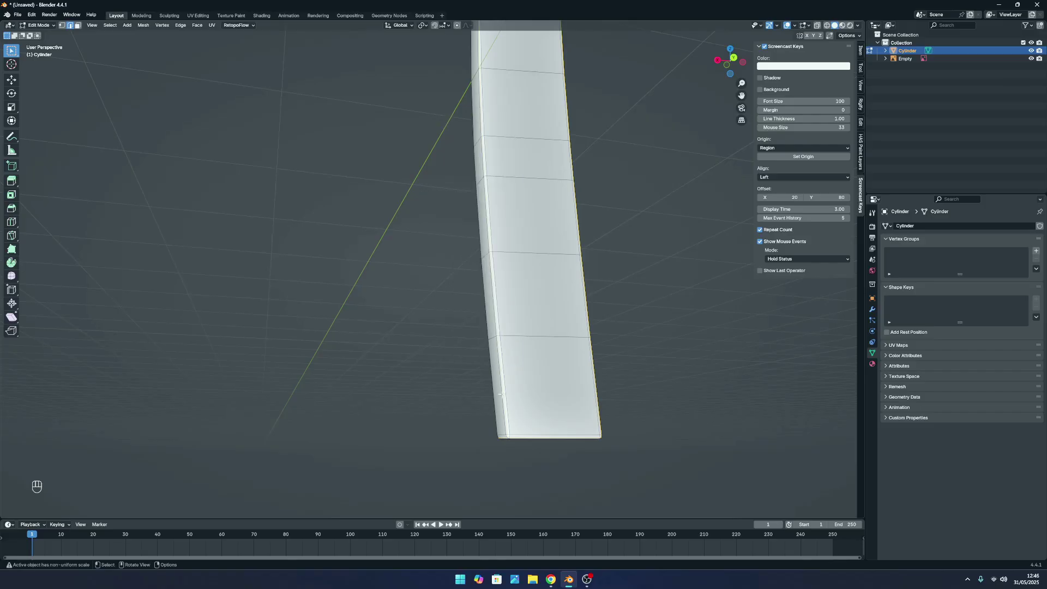
right_click(512, 403)
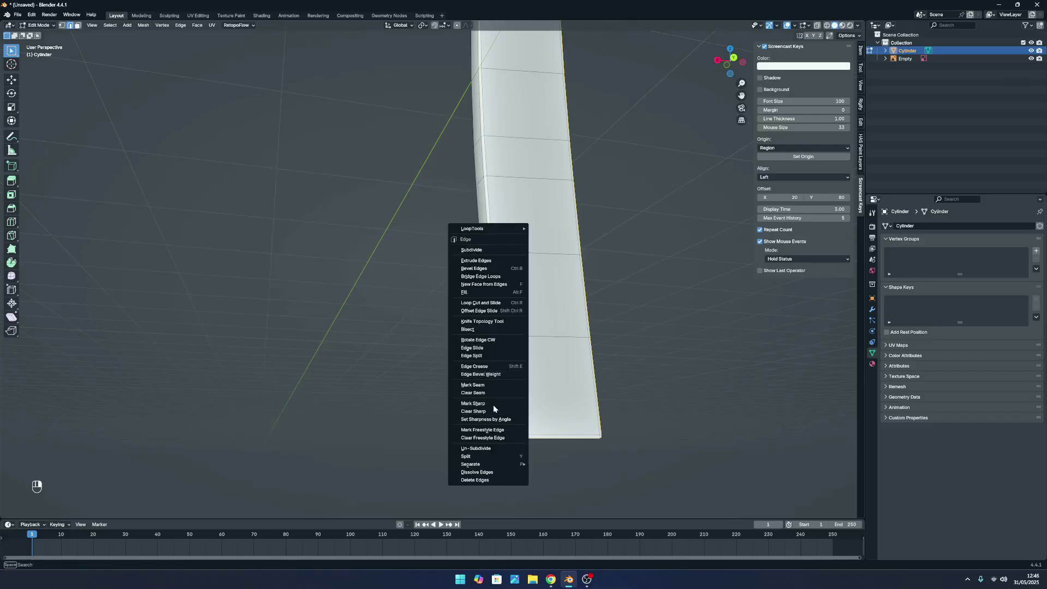
left_click(488, 384)
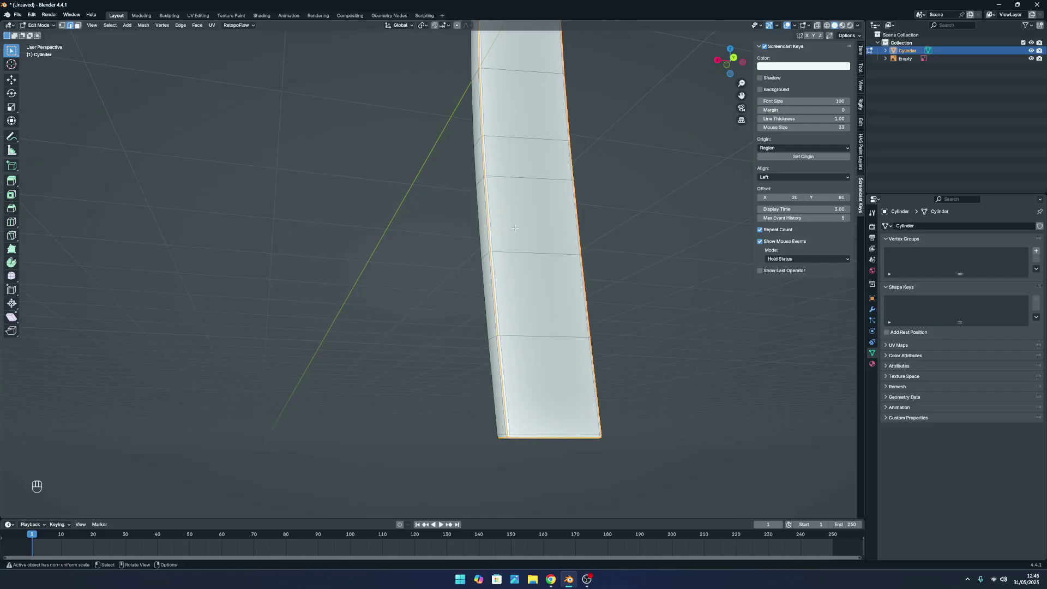
scroll(504, 238, "down", 5)
middle_click_drag(505, 238, 476, 268)
scroll(469, 256, "up", 4)
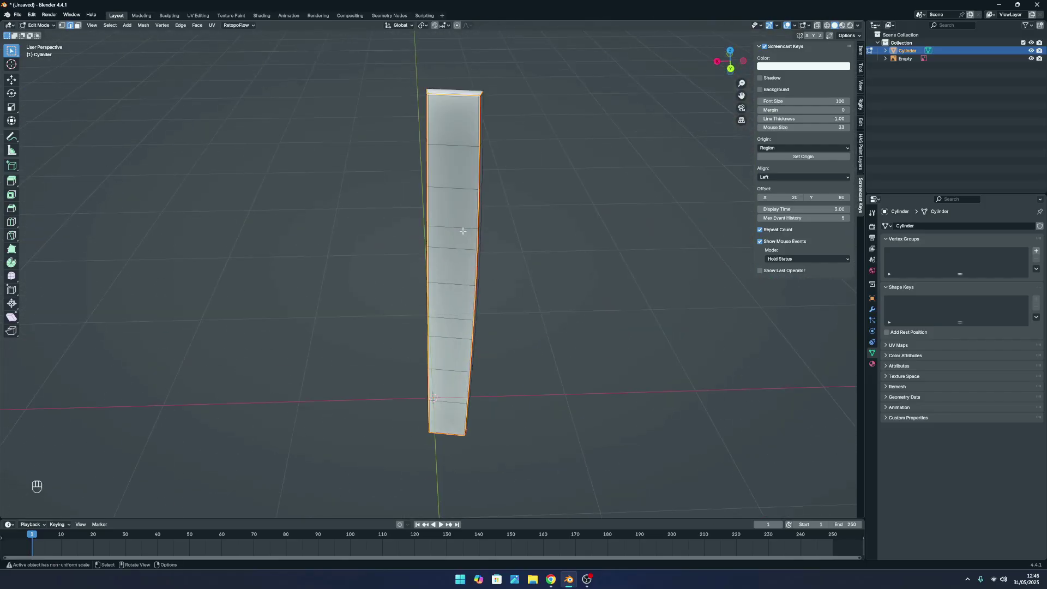
middle_click_drag(464, 229, 603, 257)
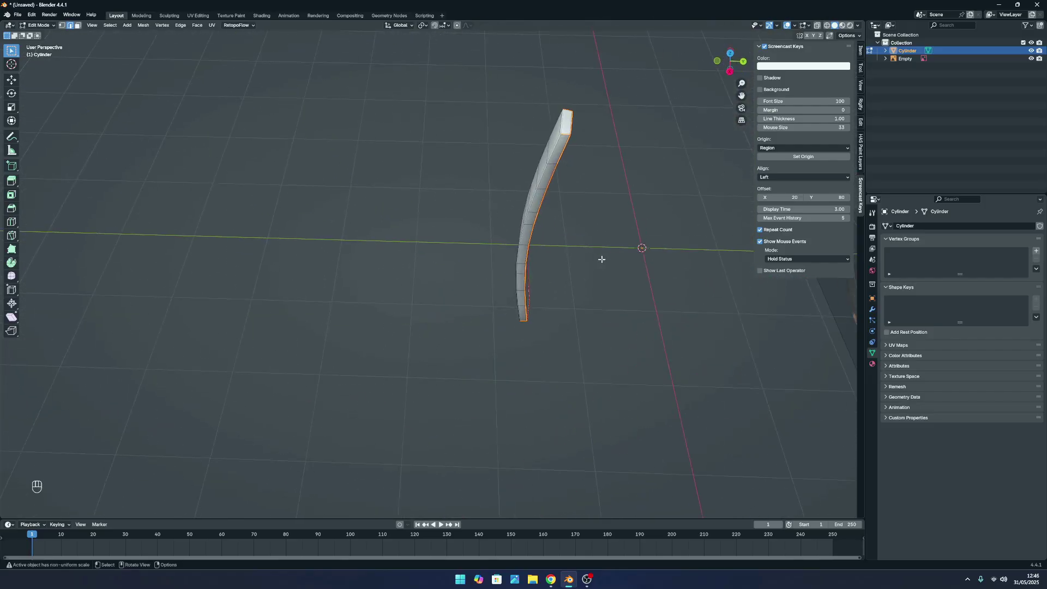
Return to Object Mode and apply the plank's scale.
key("Tab")
left_click(547, 273)
left_click(533, 236)
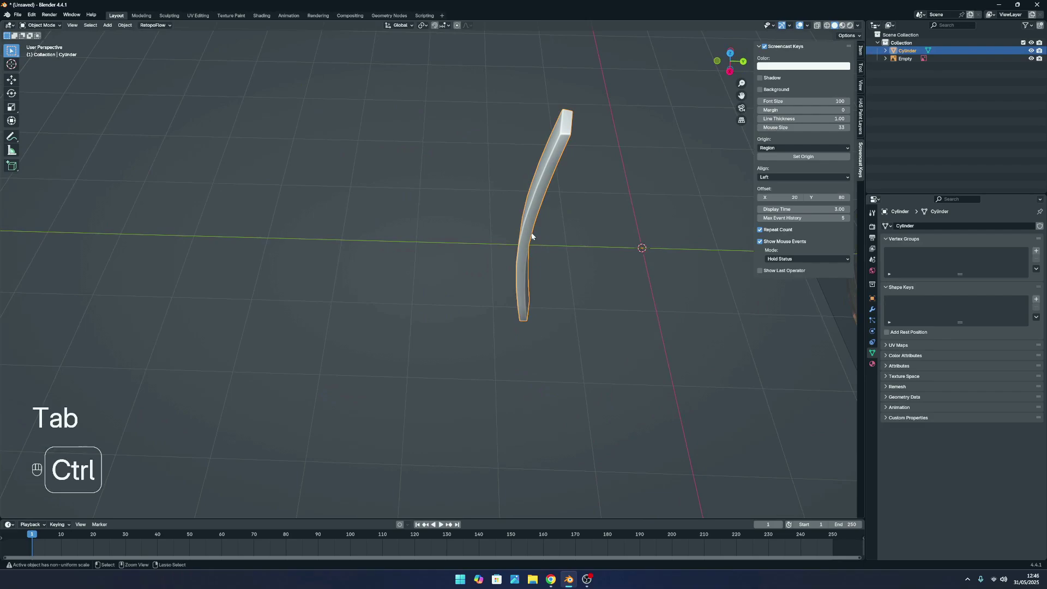
key("ctrl+a")
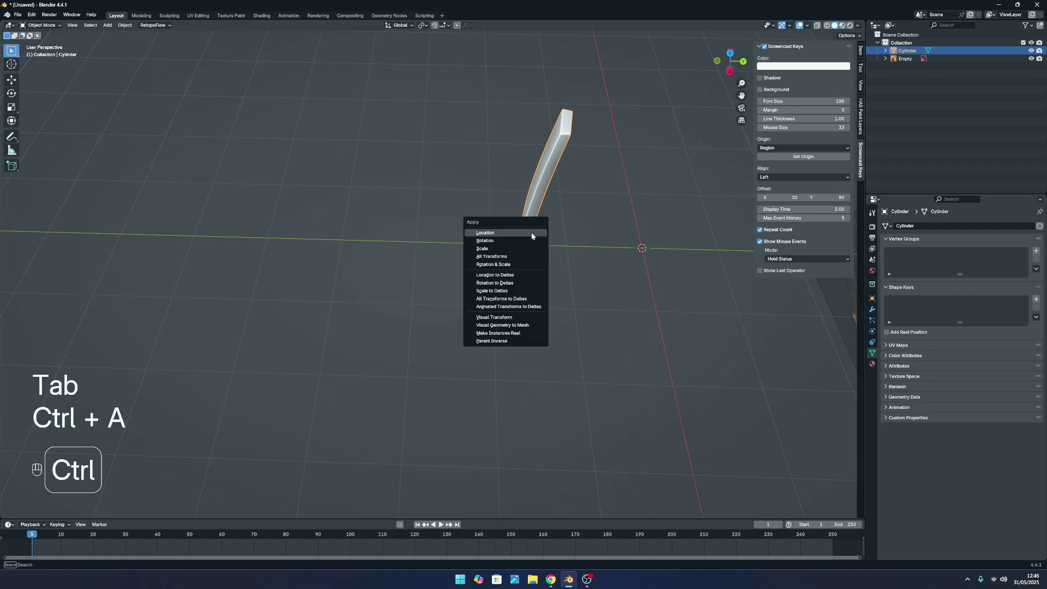
left_click(497, 251)
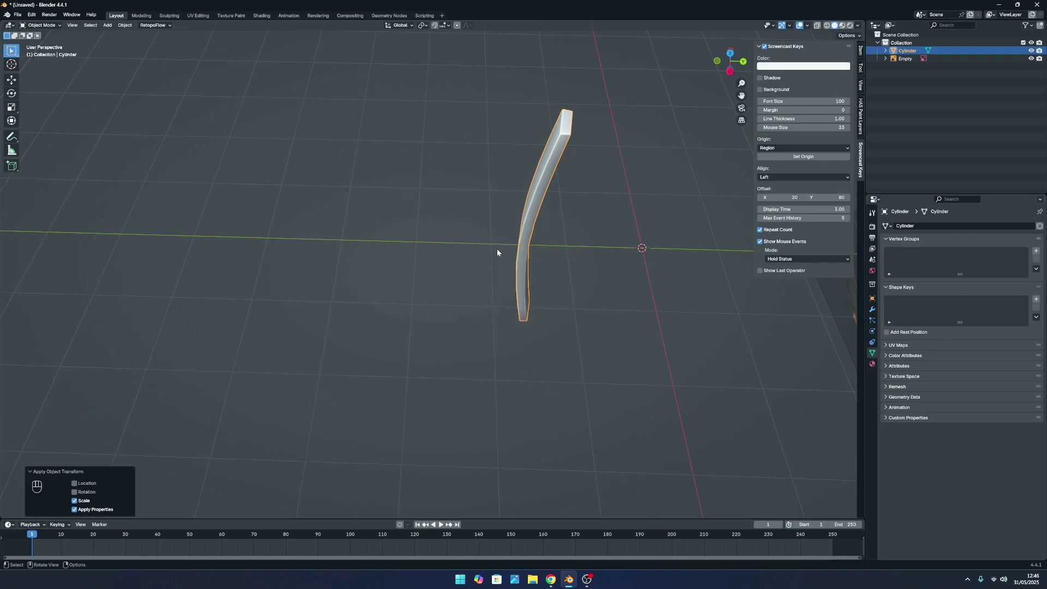
Apply the scale of the plank once more and keep the plank selected.
middle_click_drag(514, 252, 560, 229)
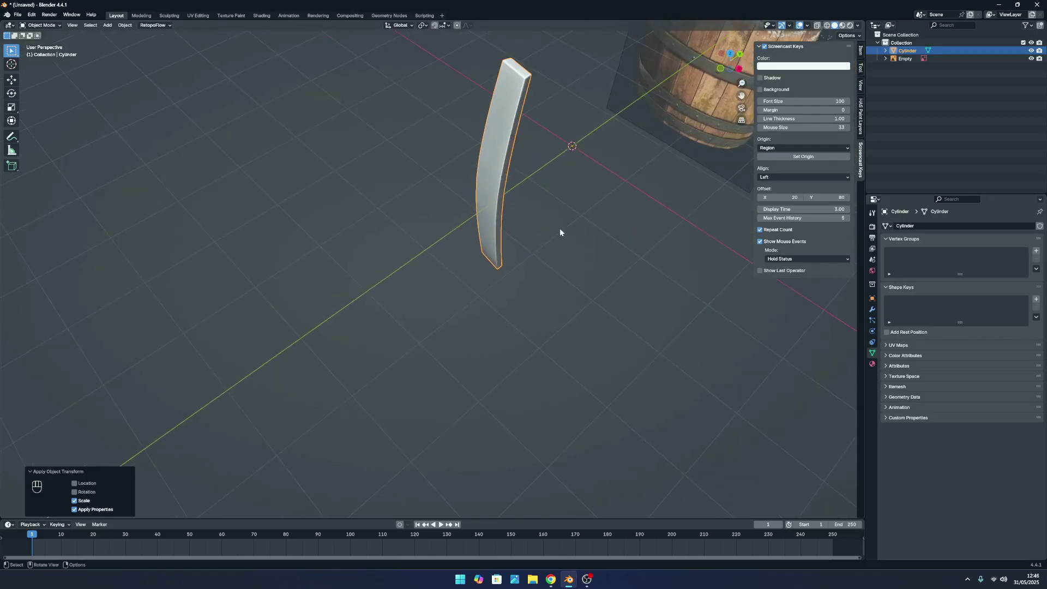
scroll(659, 160, "up", 2)
left_click_drag(742, 96, 611, 256)
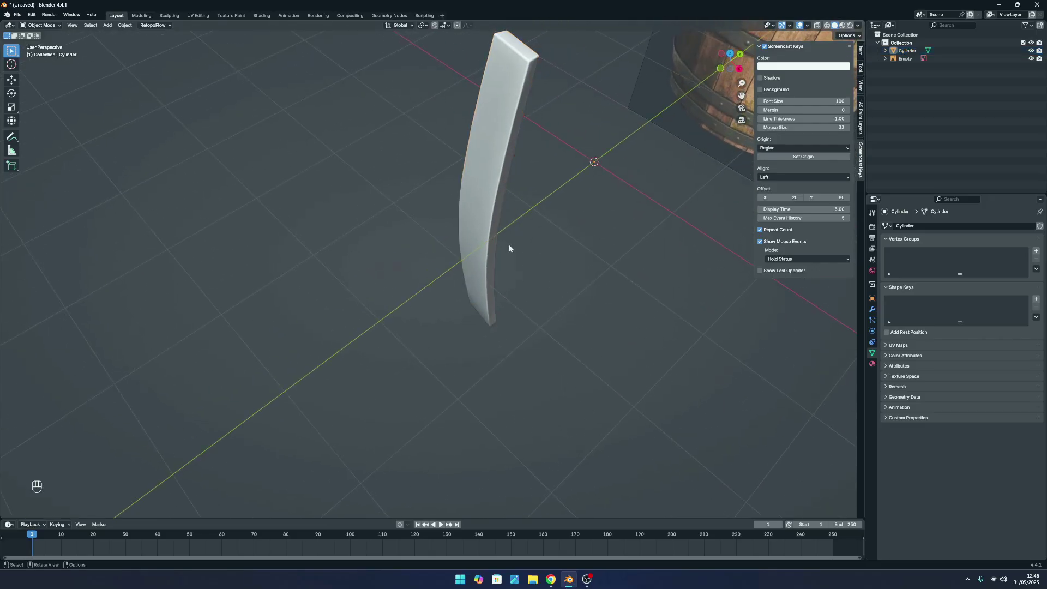
key("ctrl+a")
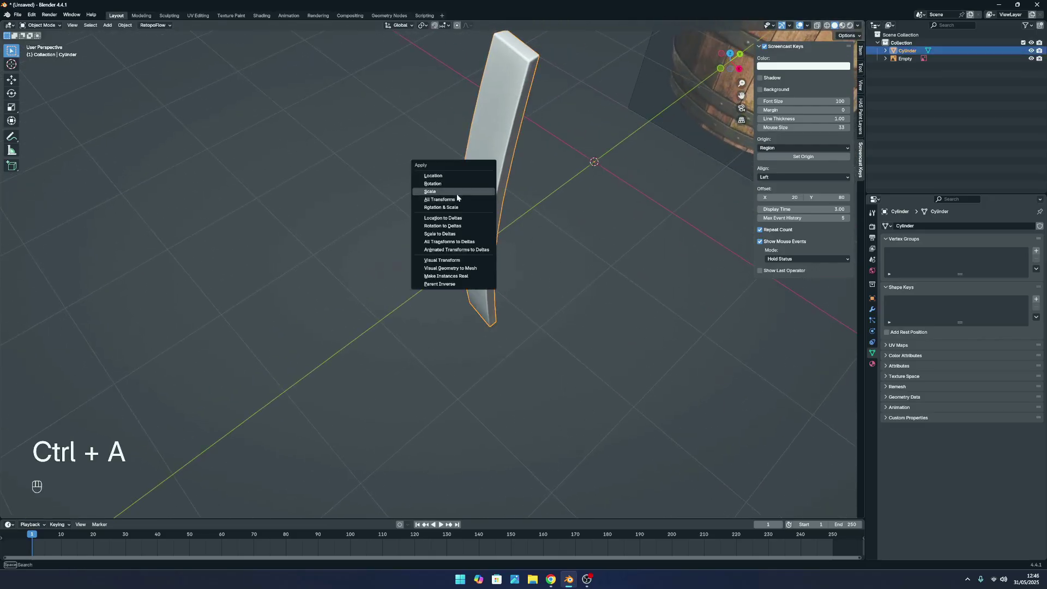
left_click(457, 192)
left_click(555, 186)
scroll(555, 186, "down", 5)
left_click(455, 214)
scroll(455, 213, "up", 6)
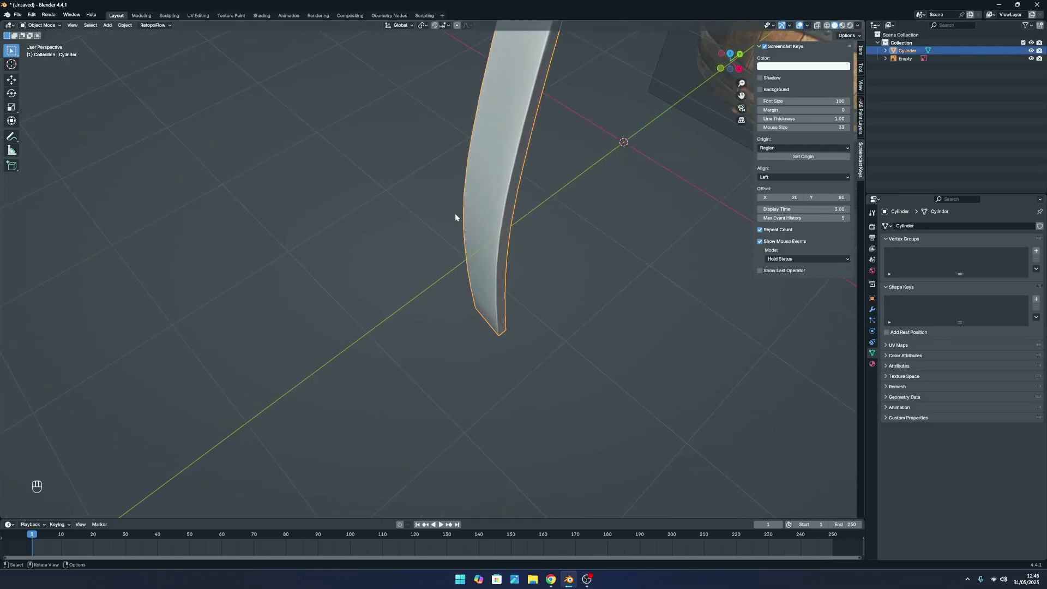
Compare the plank with the barrel reference image from the front and in perspective.
middle_click_drag(455, 214, 575, 214)
scroll(572, 214, "down", 3)
key("KP_1")
left_click(496, 214)
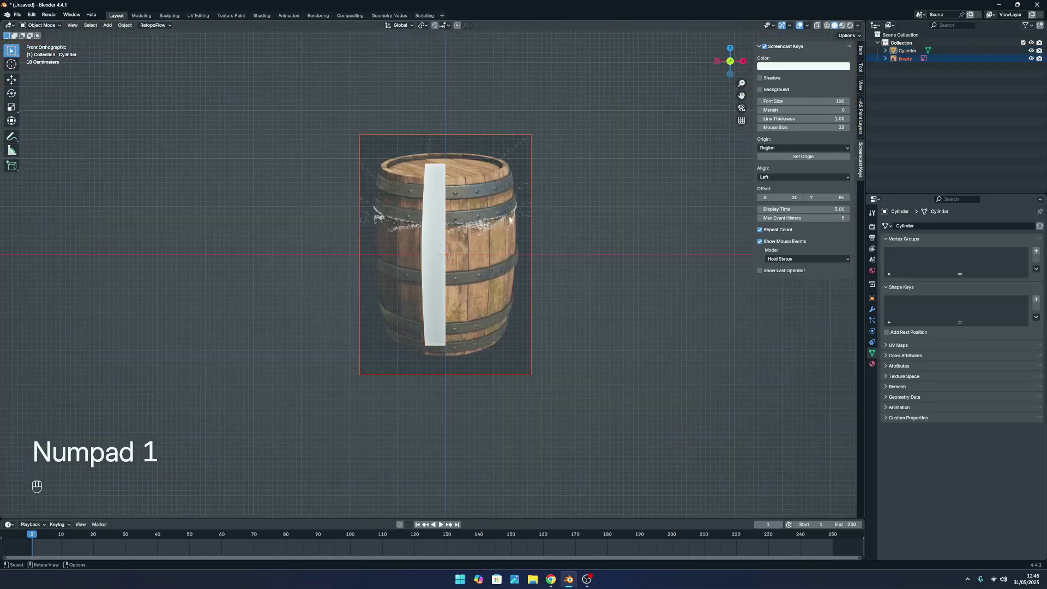
scroll(541, 199, "down", 4)
left_click(541, 199)
scroll(530, 204, "up", 4)
scroll(527, 207, "up", 3)
scroll(526, 208, "down", 5)
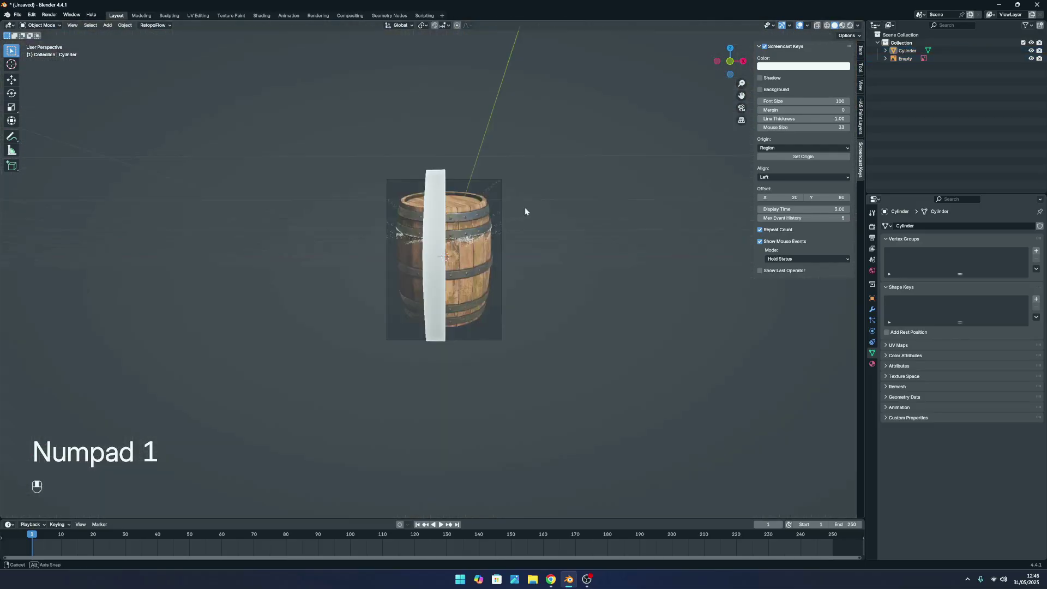
middle_click_drag(524, 207, 492, 247)
Select the plank's whole mesh in Edit Mode and spin it about the Z axis around the scene's centre.
left_click(459, 248)
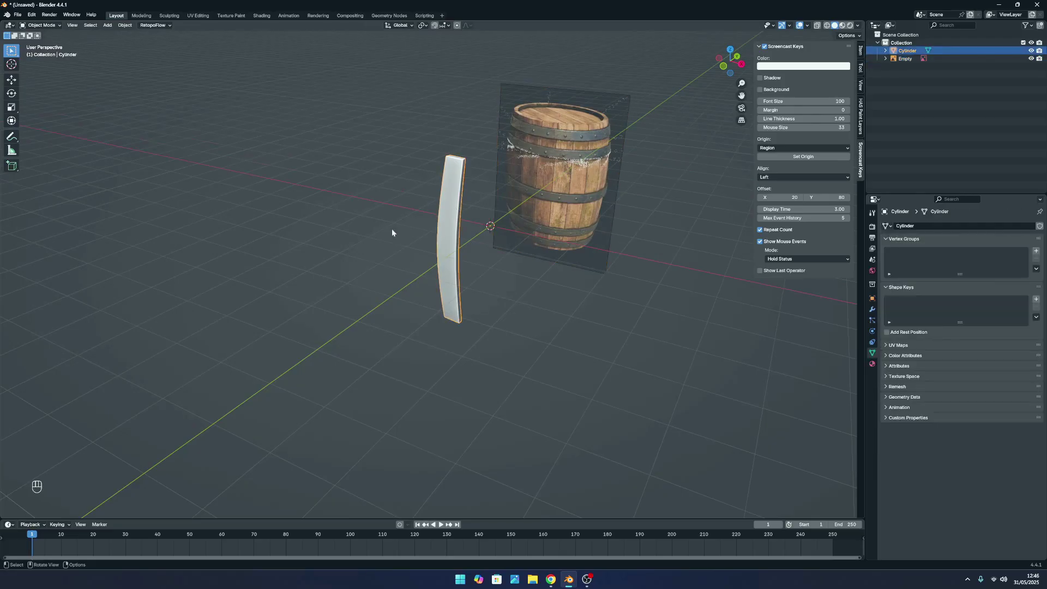
key("Tab")
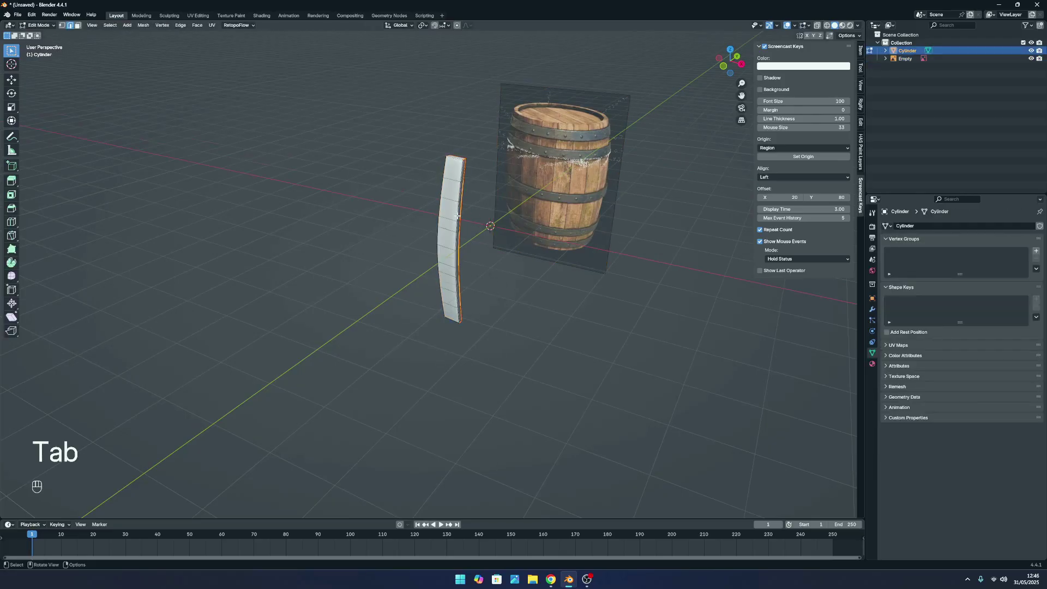
key("a")
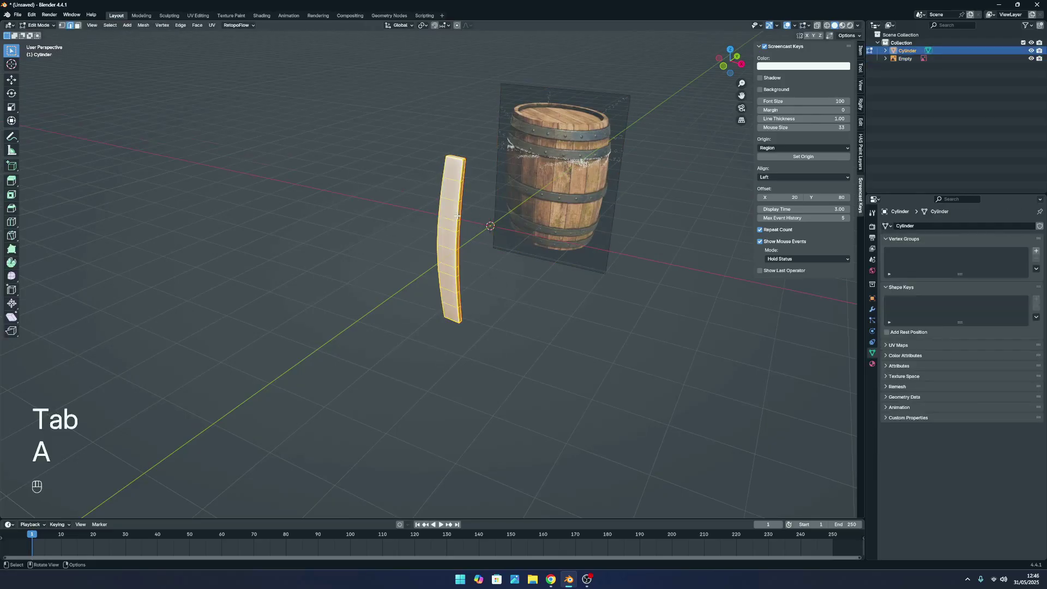
left_click(11, 264)
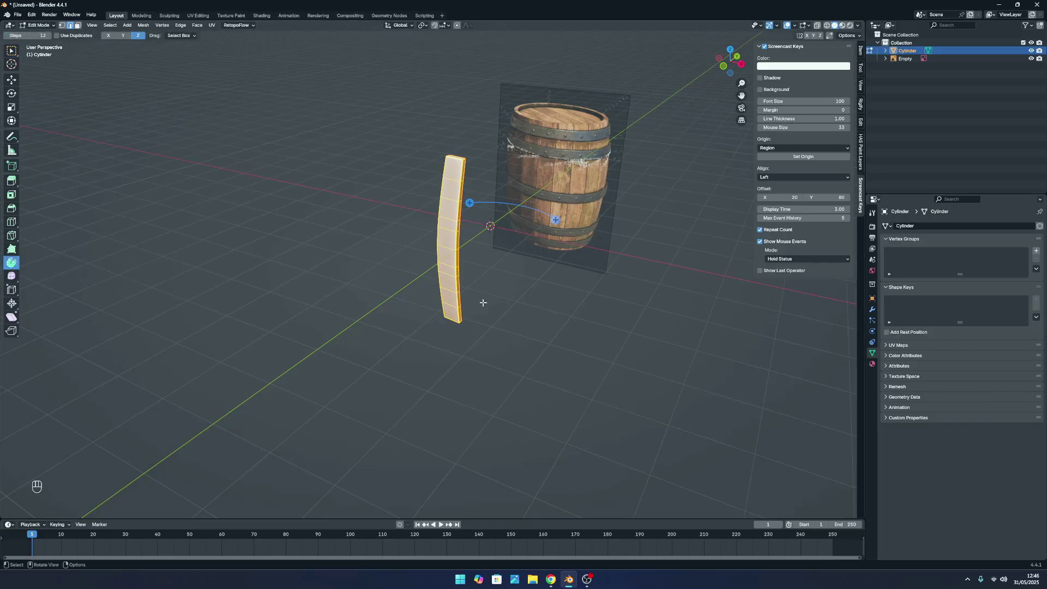
left_click_drag(556, 220, 560, 231)
Set the spin to 19 steps over an angle of 360°.
left_click(109, 429)
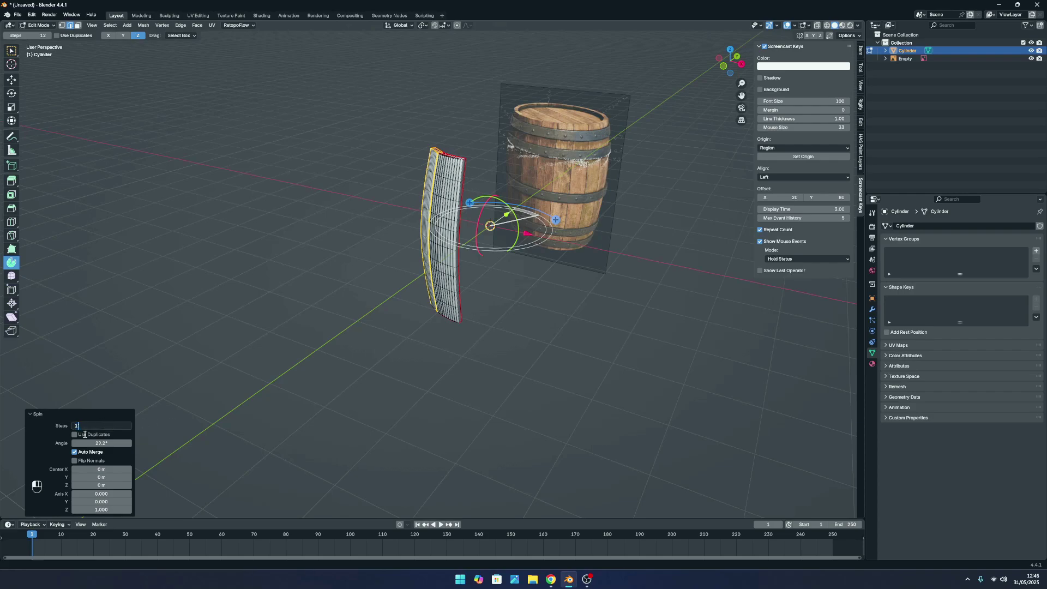
key("BackSpace")
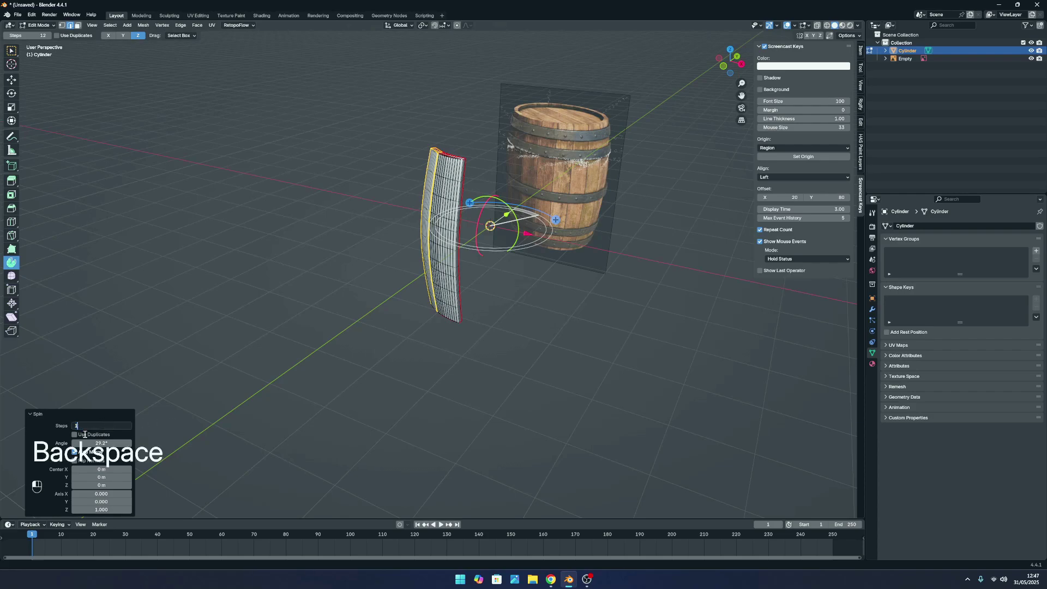
left_click(84, 435)
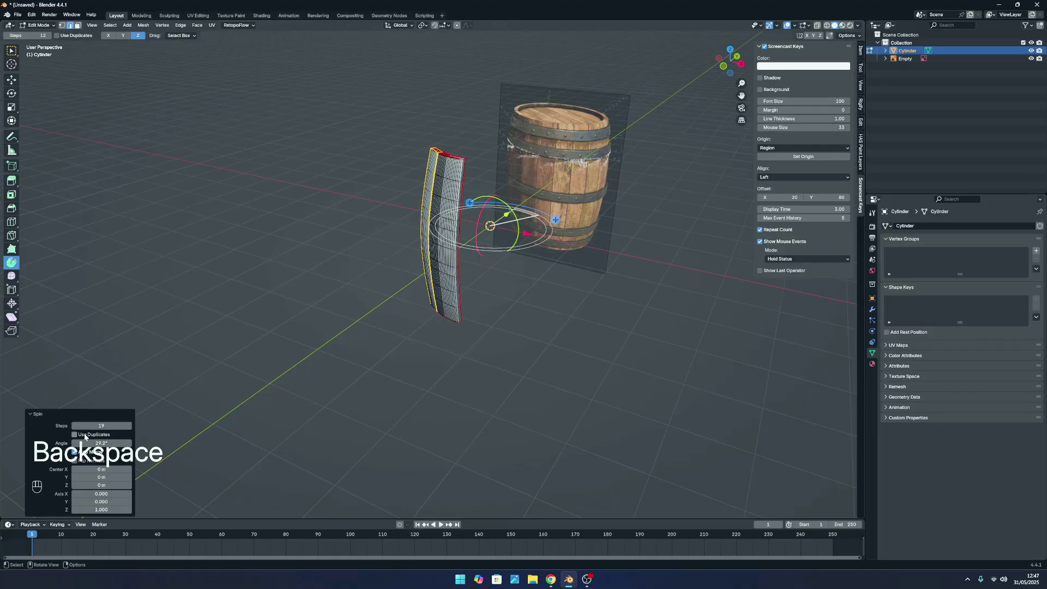
left_click(111, 443)
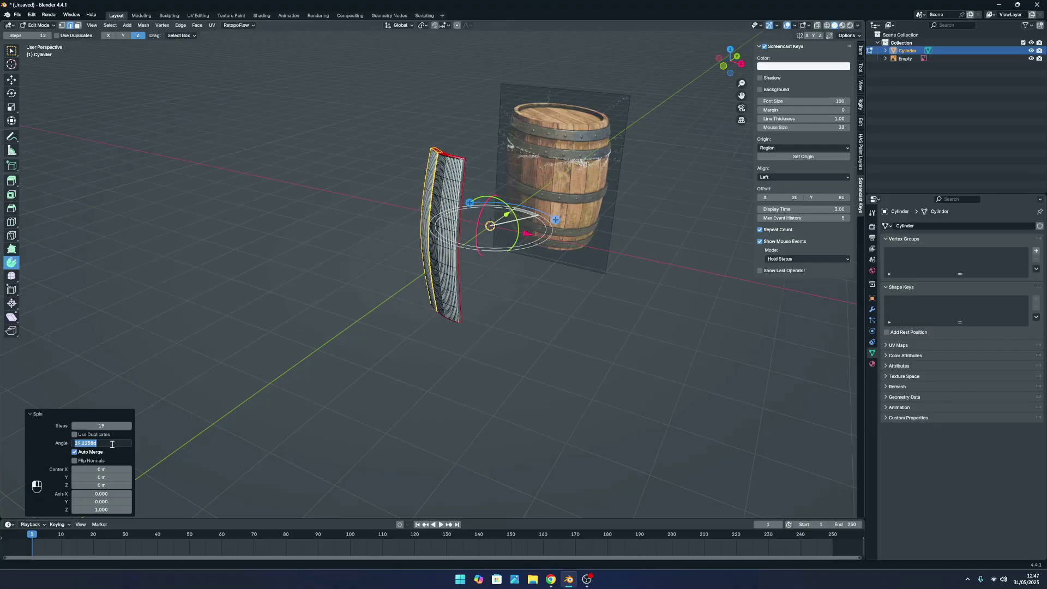
type("360")
key("Return")
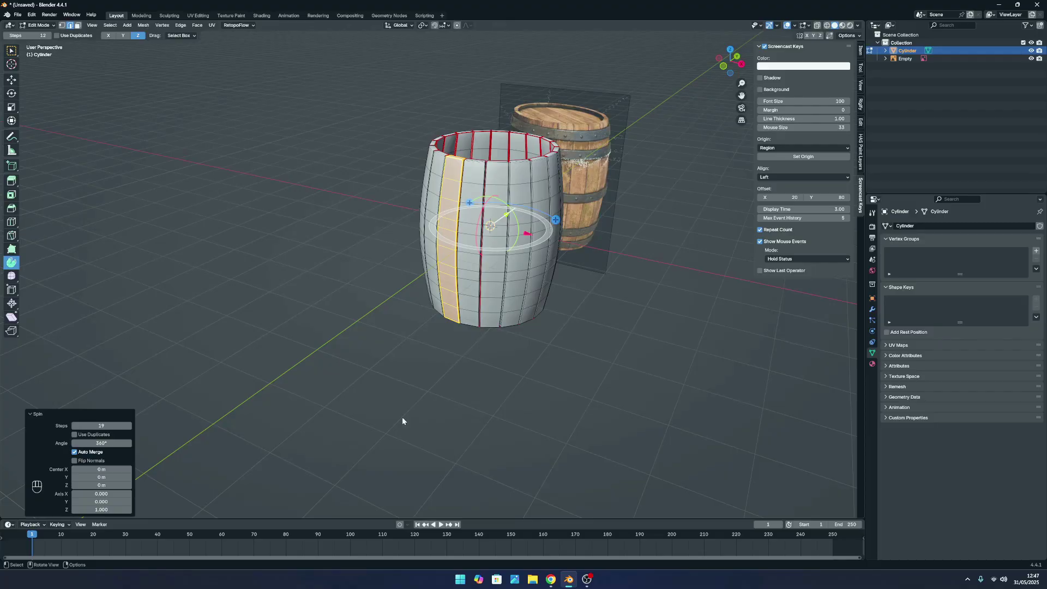
Return to Object Mode, deselect the ring of planks and inspect the joints between them.
left_click(450, 374)
key("Tab")
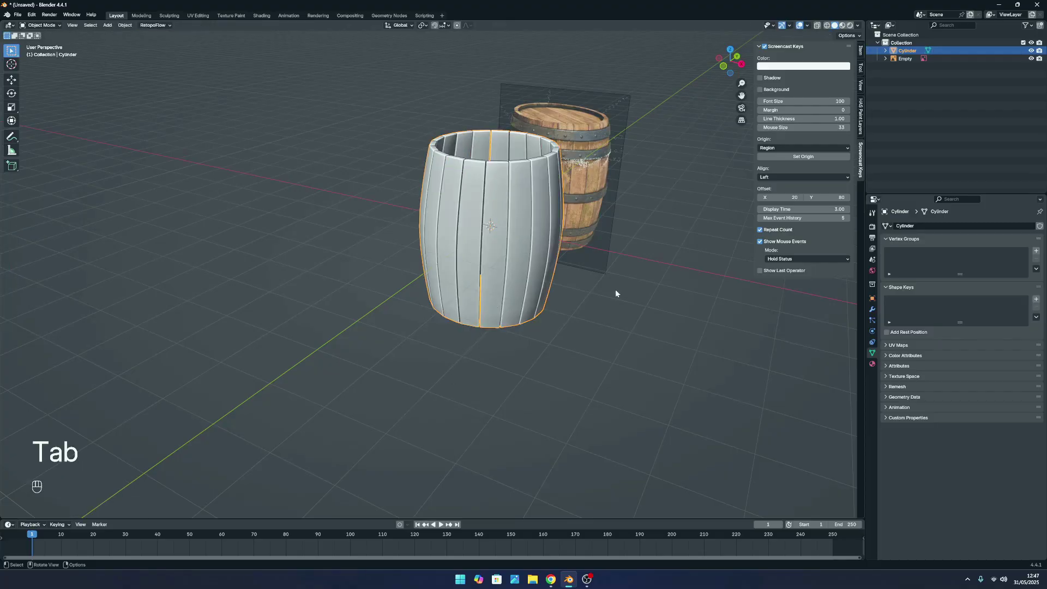
left_click(616, 289)
middle_click_drag(528, 318, 559, 335)
scroll(562, 322, "up", 3)
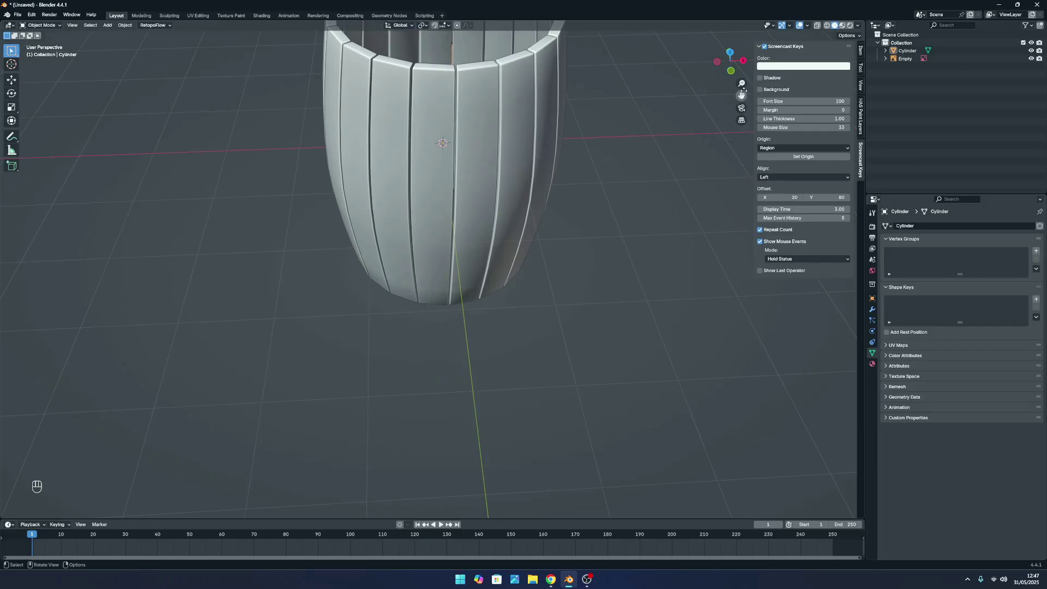
Inspect the joints between the spun planks from above and from the side of the barrel.
left_click_drag(741, 95, 725, 256)
scroll(637, 159, "up", 2)
key("Tab")
key("Tab")
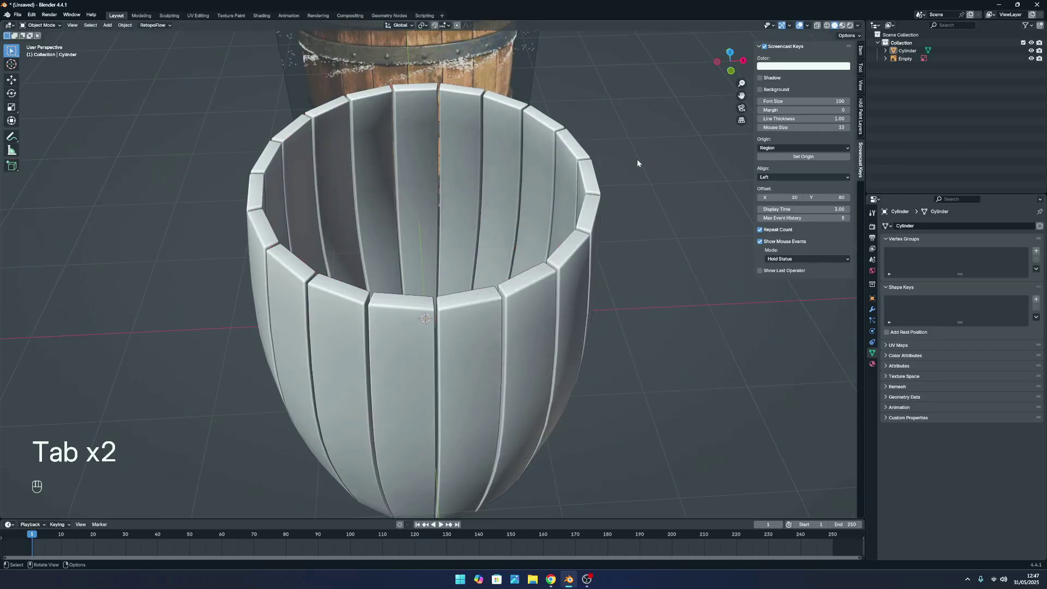
scroll(646, 197, "down", 3)
middle_click_drag(645, 197, 626, 197)
middle_click_drag(623, 156, 647, 180)
key("Tab")
scroll(586, 242, "up", 2)
key("Tab")
key("Tab")
key("Tab")
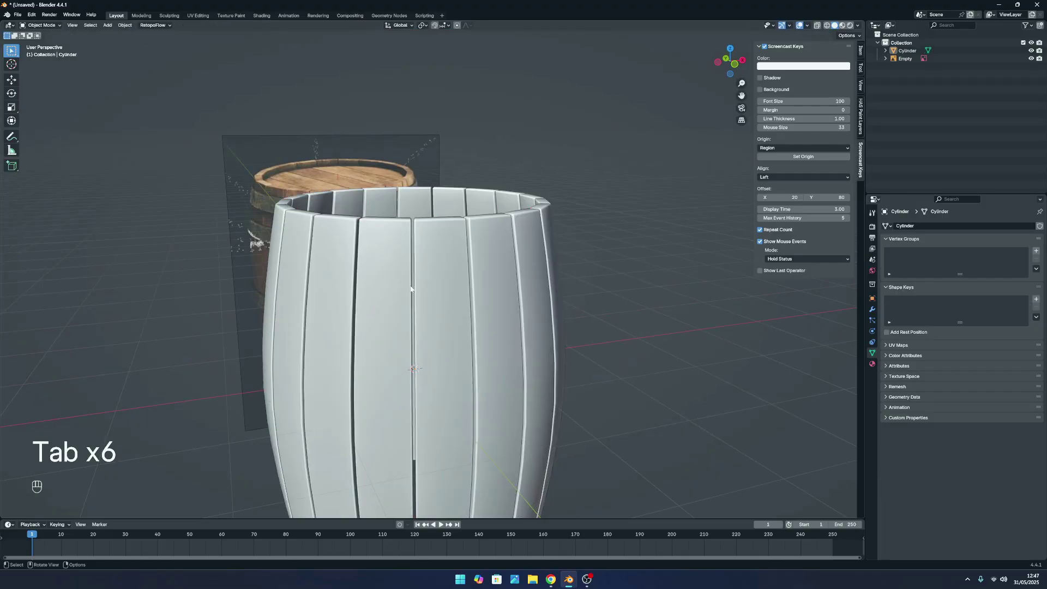
key("Tab")
scroll(412, 298, "down", 3)
key("Tab")
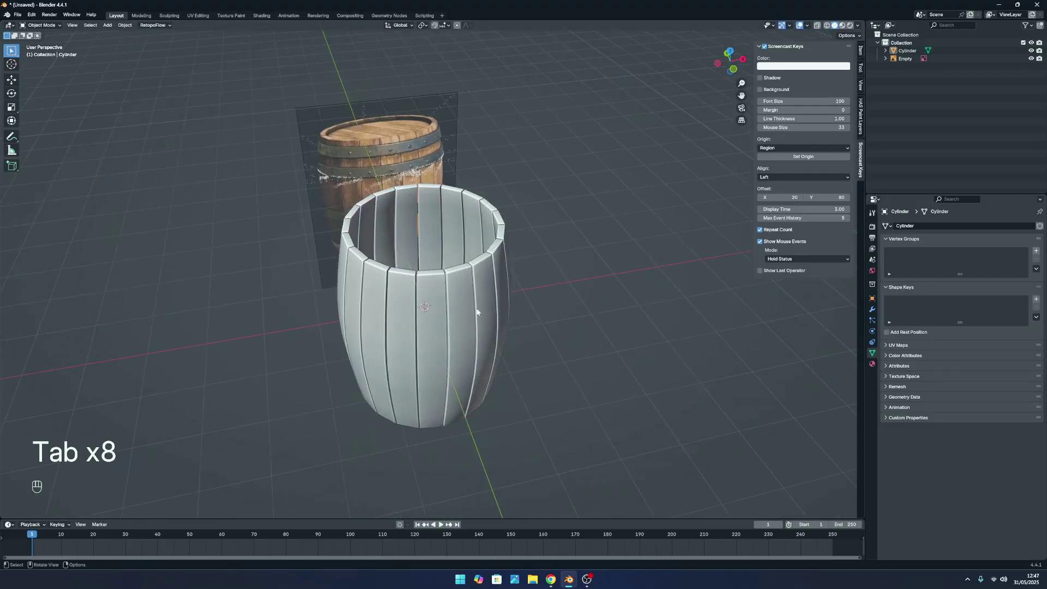
Undo the spin to go back to the single selected plank in Edit Mode.
key("ctrl+z")
key("ctrl+z")
key("ctrl+z")
key("ctrl+z")
key("ctrl+z")
key("ctrl+z")
key("ctrl+z")
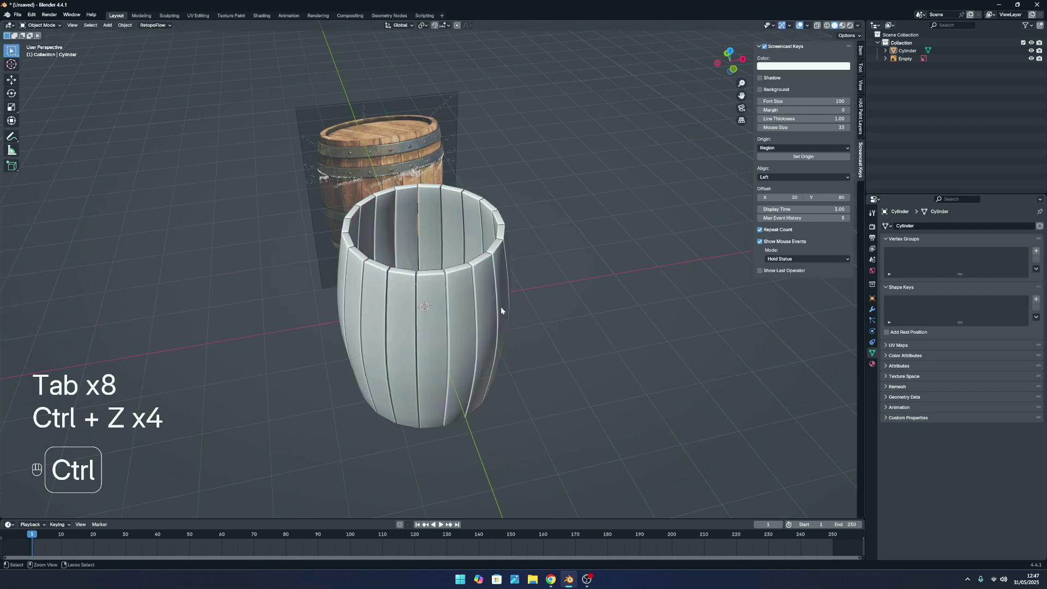
key("ctrl+z")
key("ctrl+z")
key("ctrl+z")
key("ctrl+z")
key("ctrl+z")
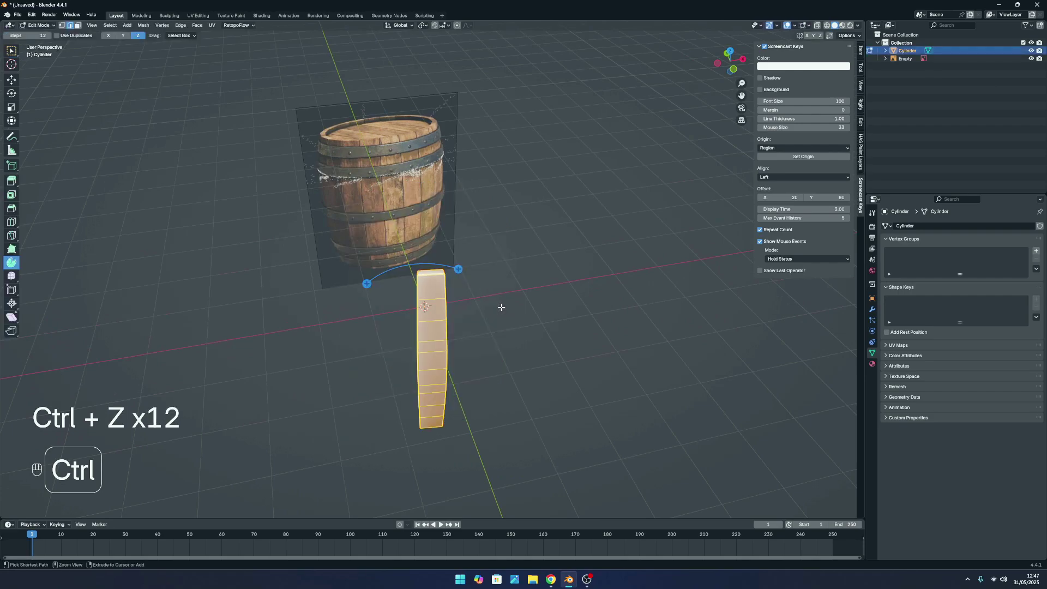
Widen the whole plank slightly along the X axis by a factor of about 1.02 and return to Object Mode.
scroll(501, 307, "up", 5)
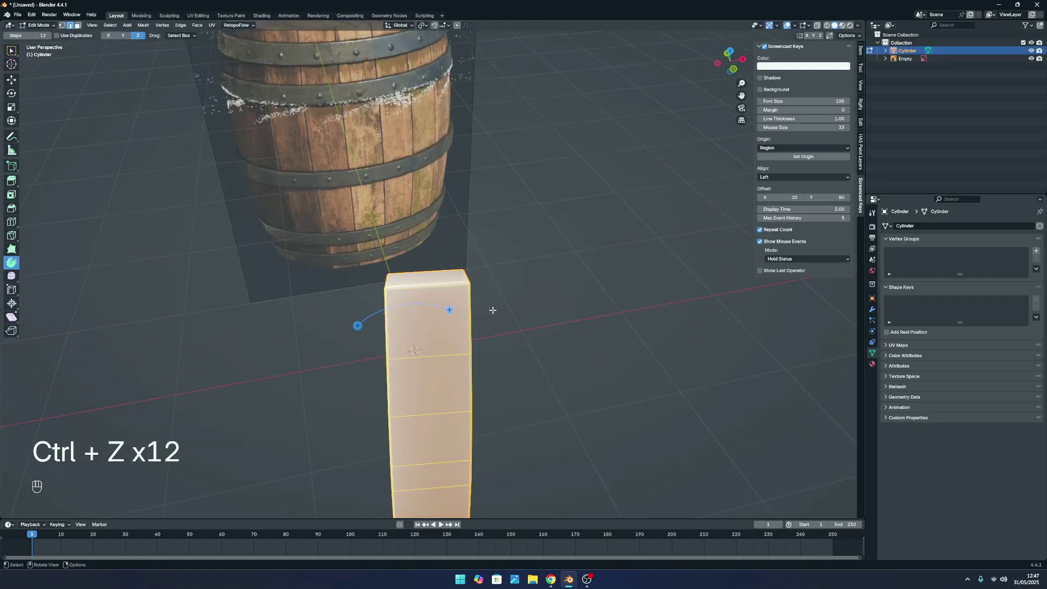
left_click(11, 51)
scroll(532, 325, "up", 2)
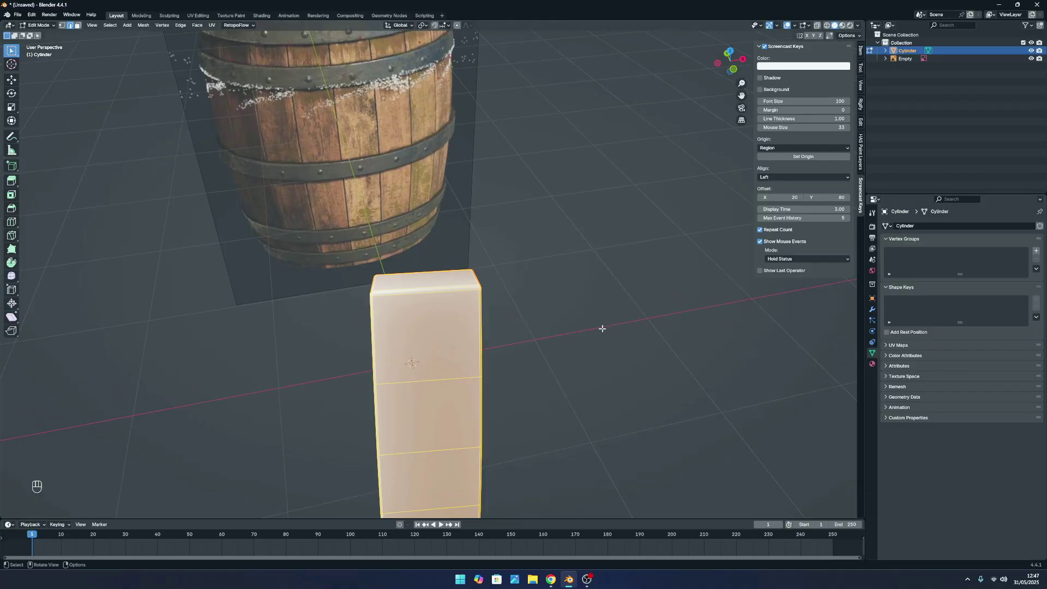
key("s")
key("x")
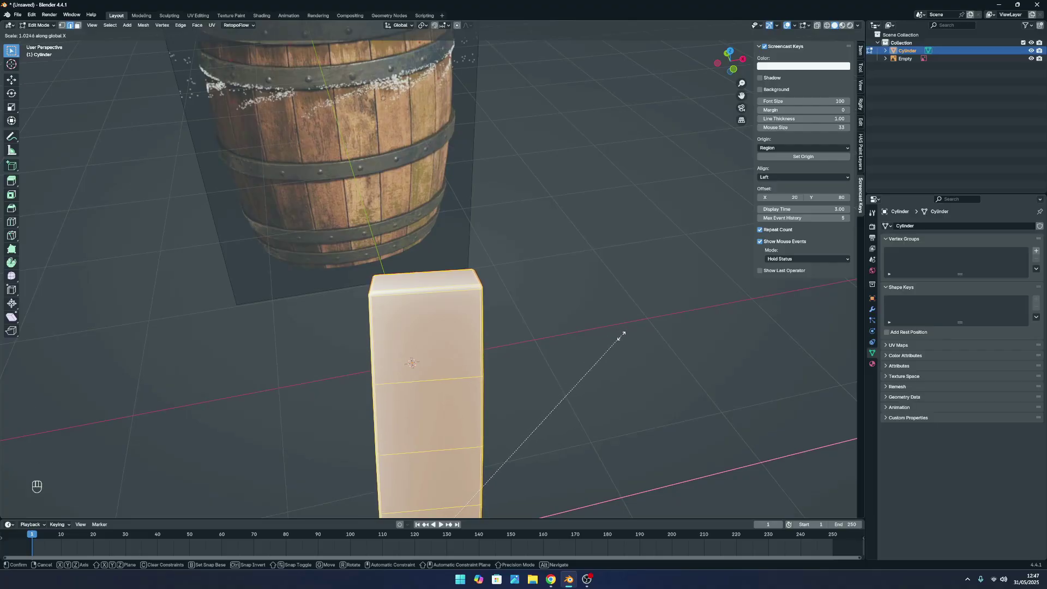
left_click(621, 336)
key("Tab")
left_click(650, 302)
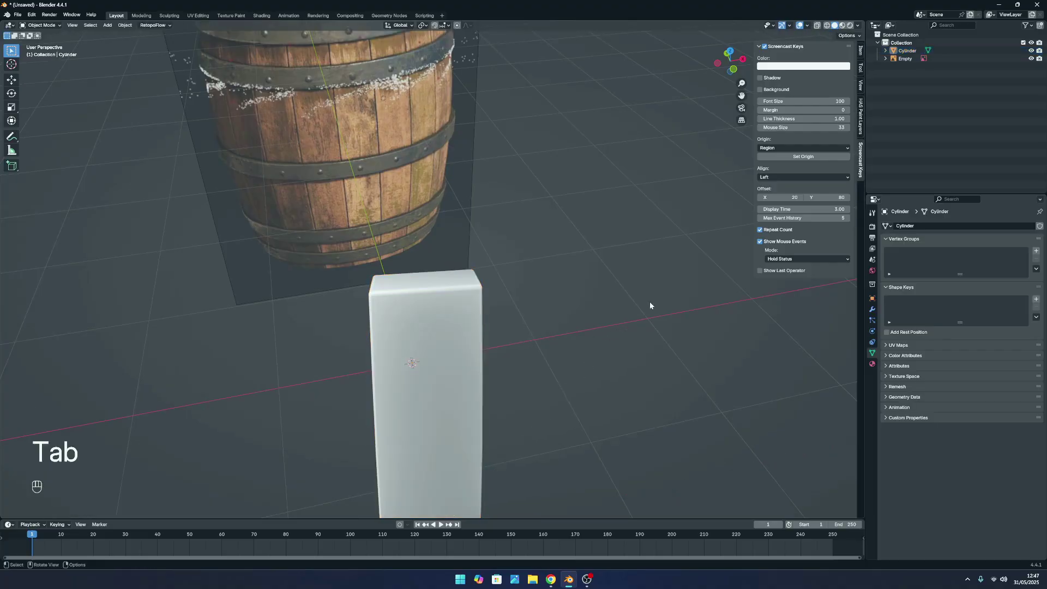
Spin the widened plank's whole mesh about the Z axis around the scene's centre in Edit Mode.
middle_click_drag(649, 302, 503, 295)
left_click(457, 341)
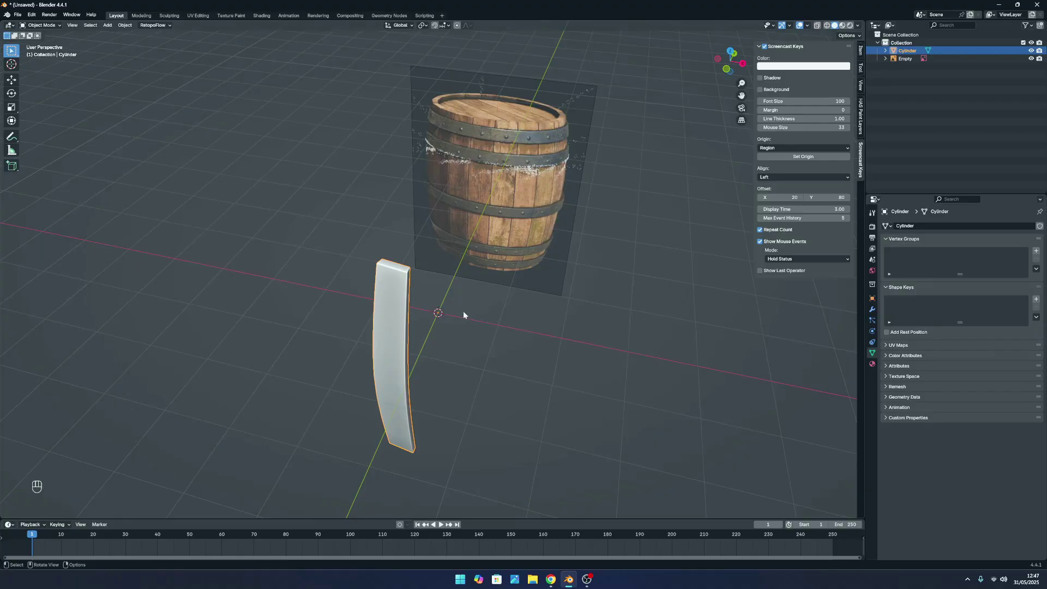
key("Tab")
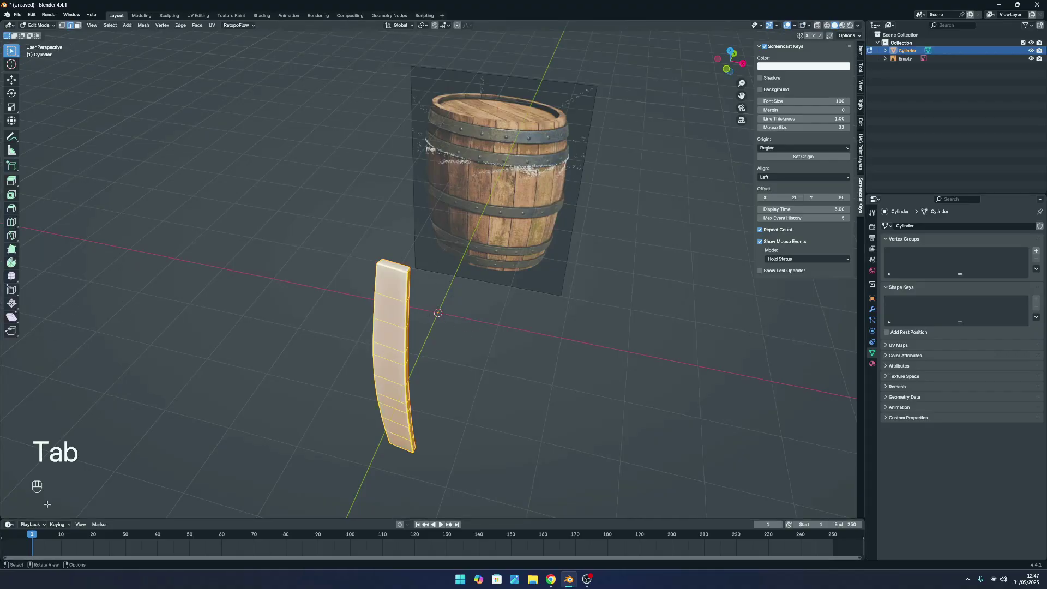
left_click(12, 262)
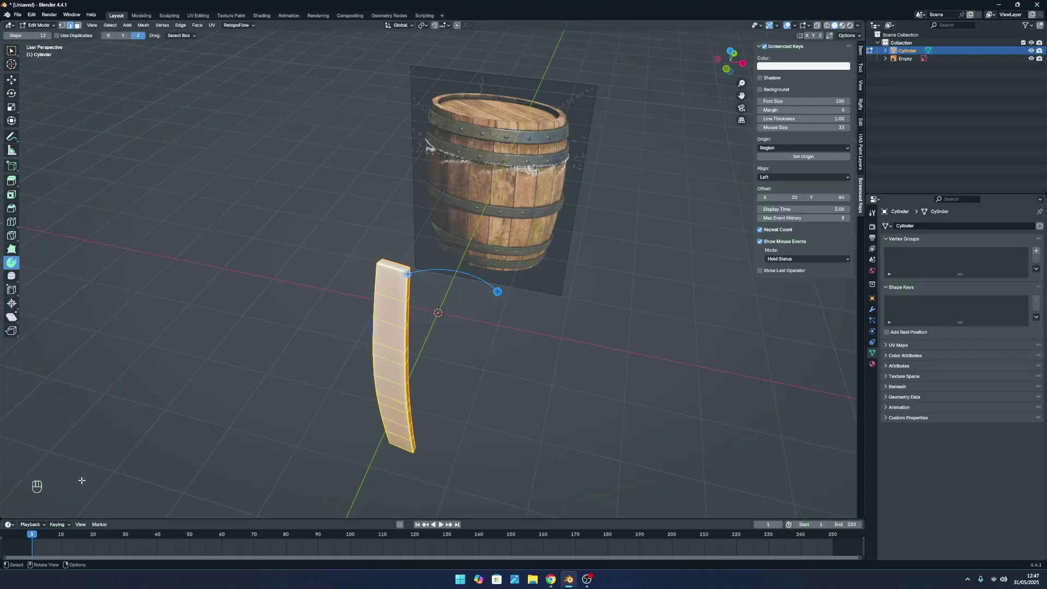
left_click_drag(496, 291, 491, 297)
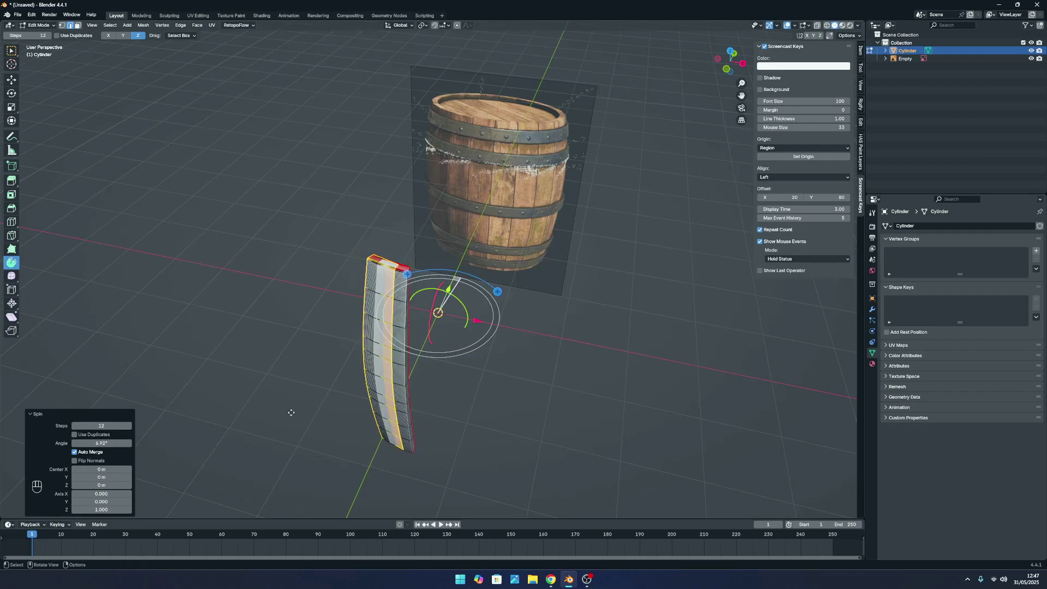
Set the widened plank's spin to 19 steps over a full 360° angle.
left_click(102, 426)
type("19")
key("Return")
left_click(91, 443)
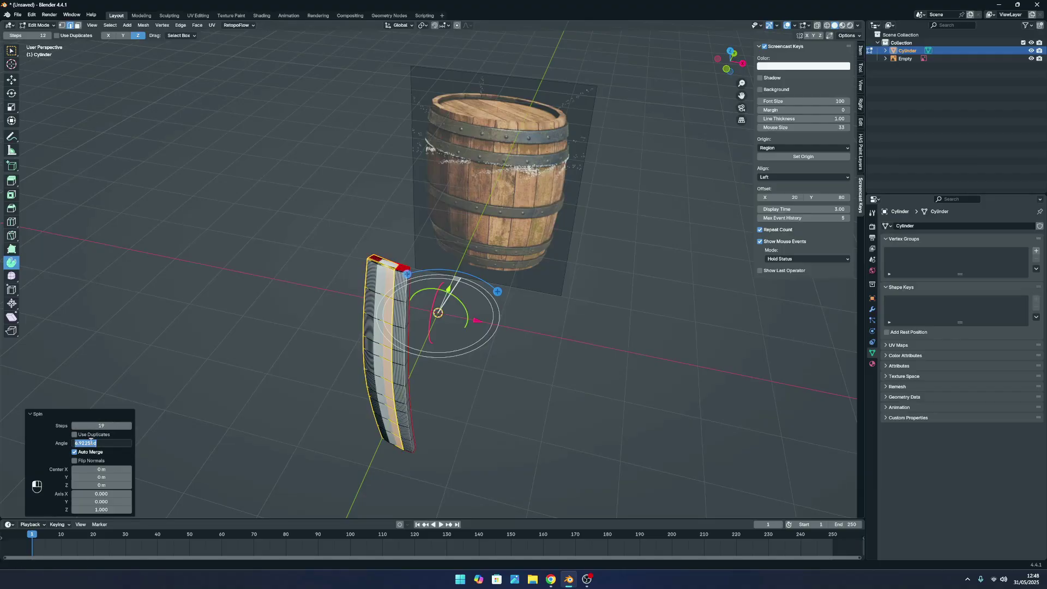
type("360")
key("Return")
left_click(91, 443)
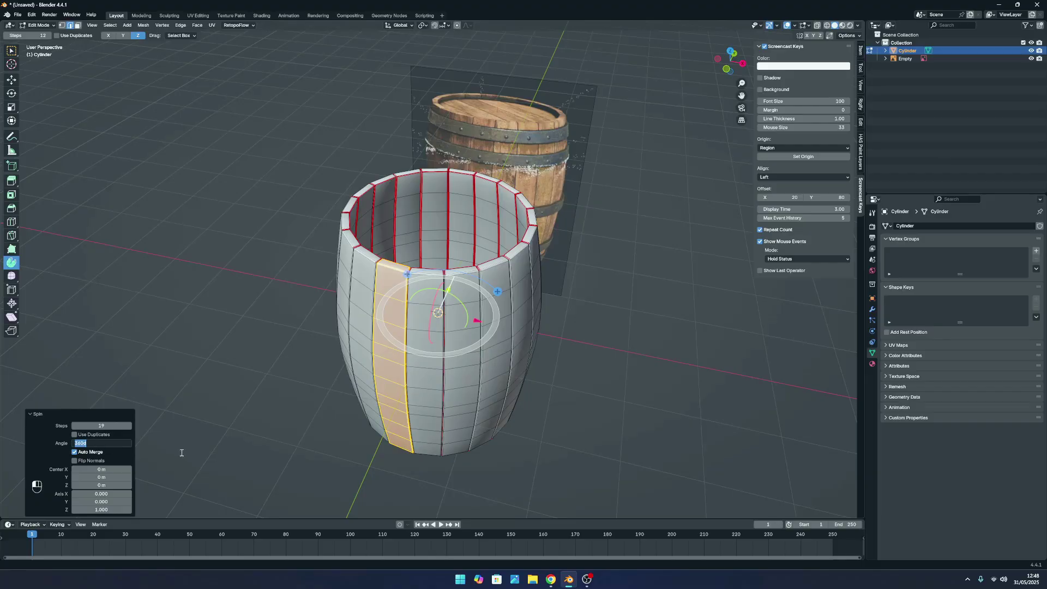
key("Return")
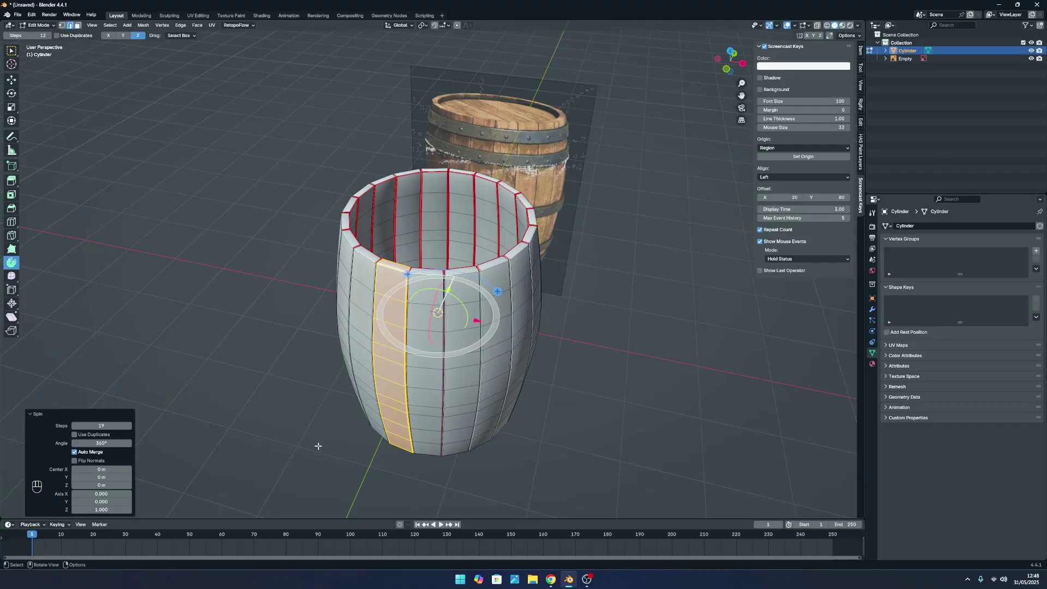
Return to Object Mode, deselect the new ring and inspect its plank joints up close beside the reference image.
key("Tab")
left_click(546, 432)
middle_click_drag(545, 432, 482, 366)
scroll(531, 369, "up", 5)
scroll(447, 391, "down", 5)
scroll(515, 358, "up", 4)
scroll(515, 380, "down", 5)
scroll(461, 327, "up", 3)
scroll(481, 350, "up", 4)
key("KP_1")
scroll(499, 308, "down", 5)
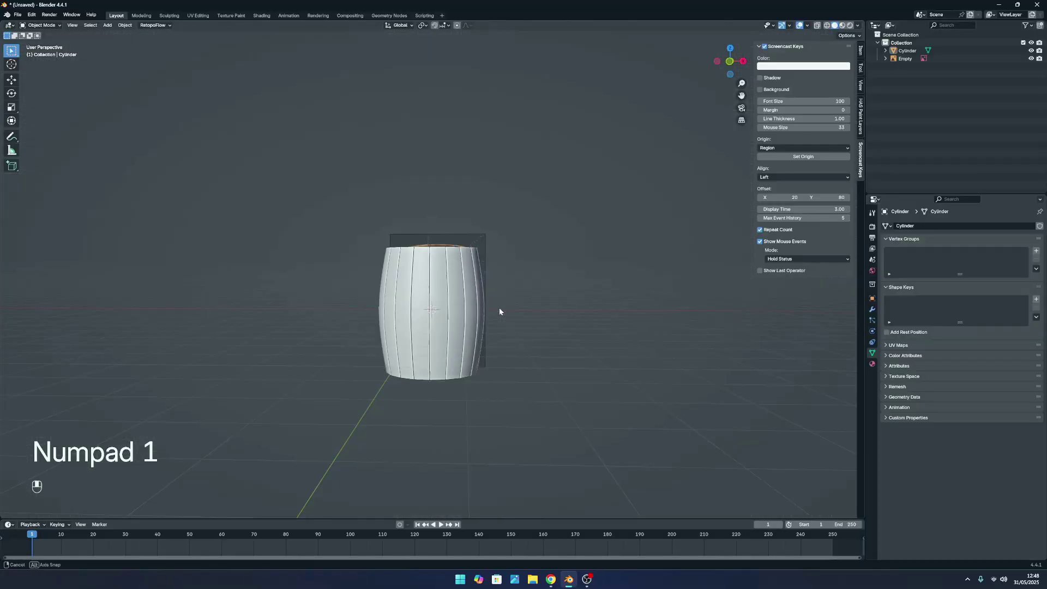
mouse_move(499, 308)
middle_mouse_down()
mouse_move(458, 325)
mouse_move(516, 315)
middle_mouse_up()
scroll(516, 314, "up", 5)
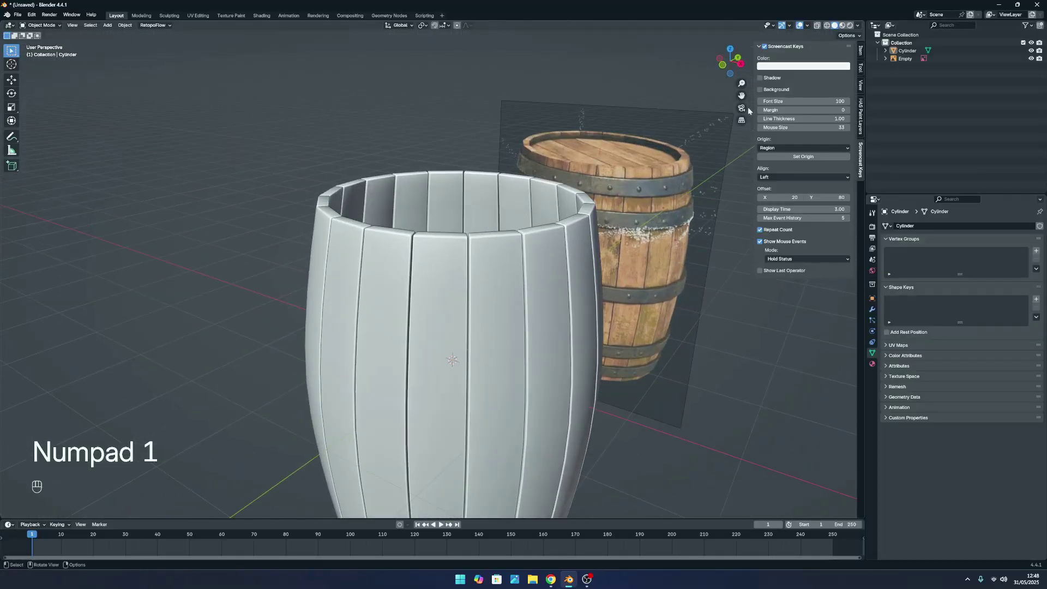
left_click_drag(741, 96, 538, 262)
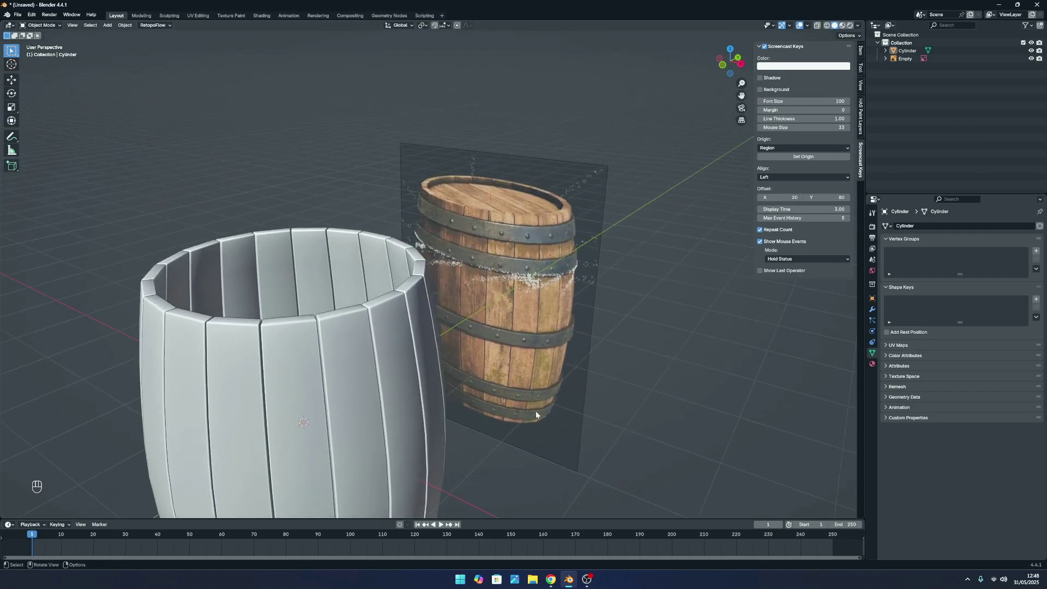
scroll(551, 382, "down", 3)
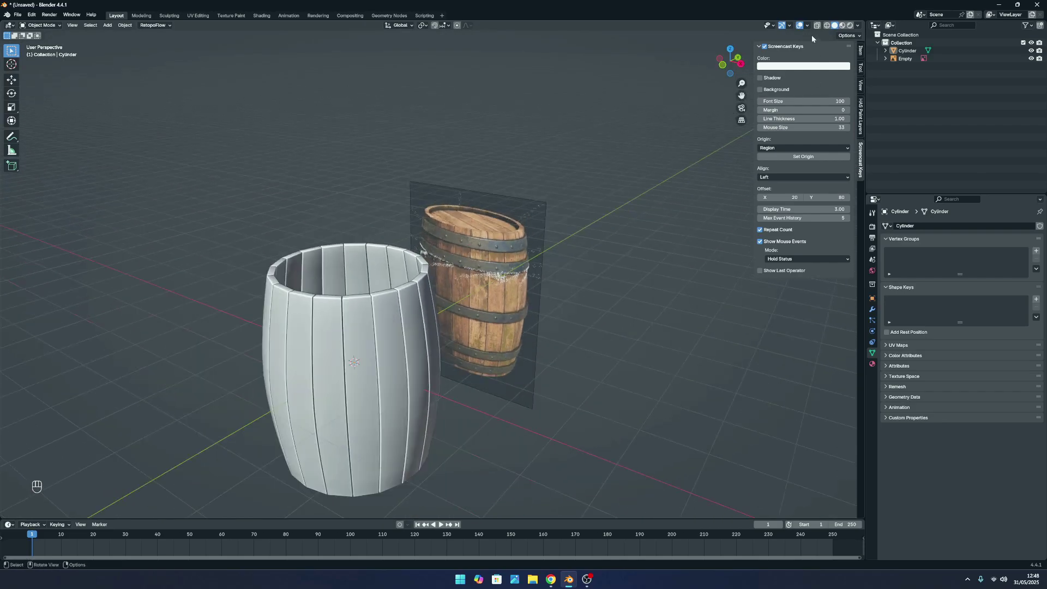
Switch to the front view, deselect the barrel and turn on X-ray to compare it with the reference image's metal hoops.
key("KP_1")
left_click(369, 367)
scroll(552, 297, "down", 5)
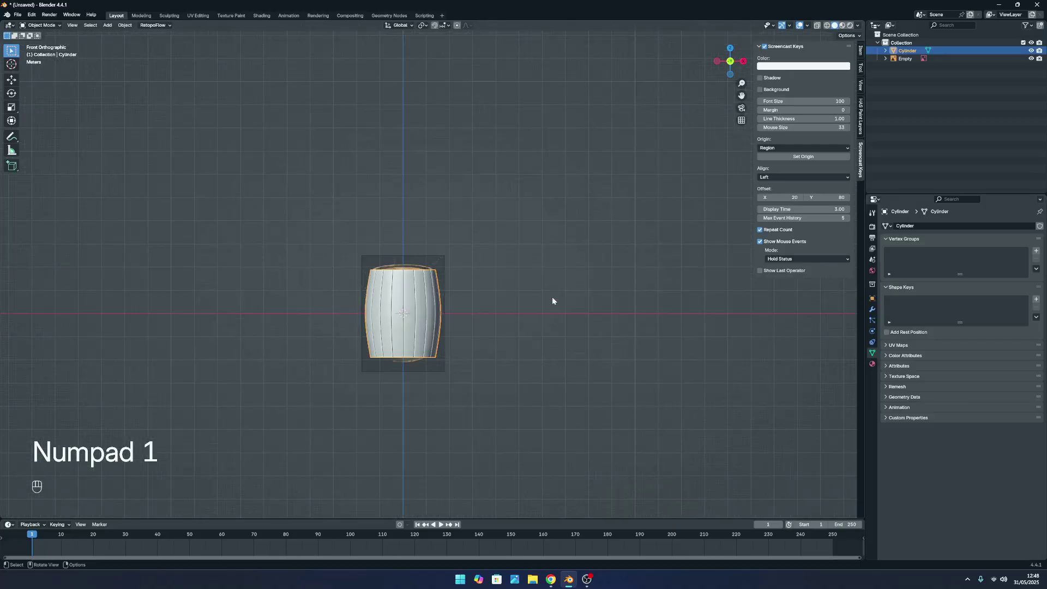
scroll(627, 229, "up", 8)
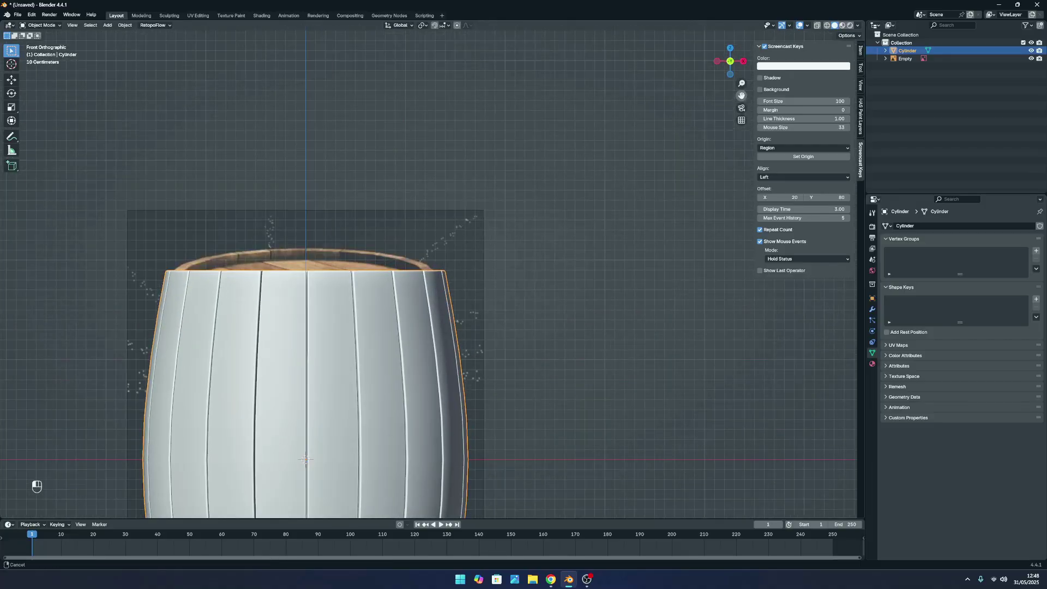
left_click_drag(742, 96, 570, 234)
scroll(581, 390, "down", 3)
key("alt+a")
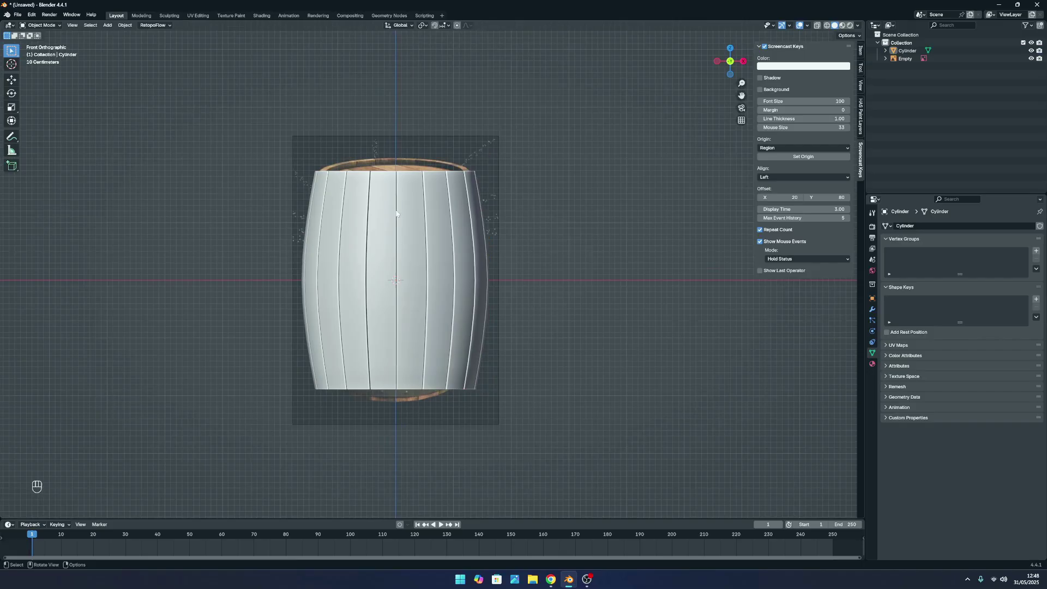
scroll(426, 327, "down", 4)
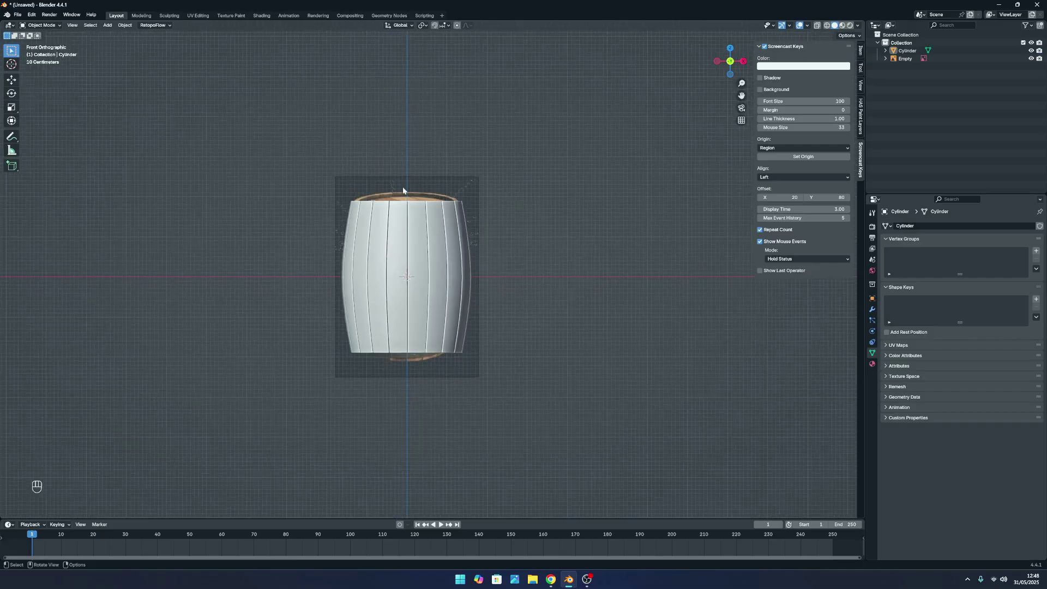
scroll(429, 256, "up", 5)
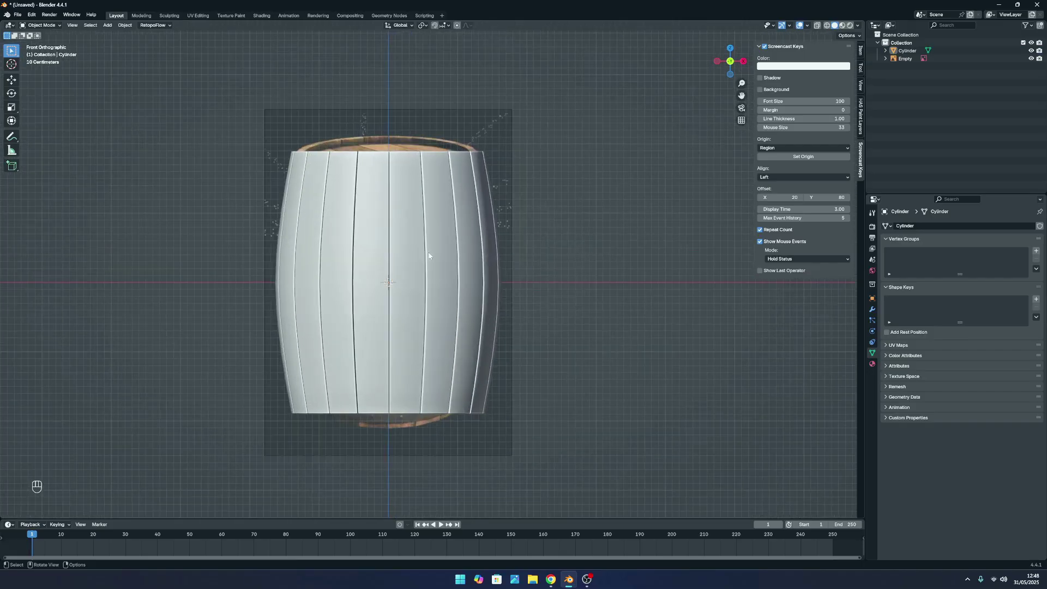
left_click(818, 25)
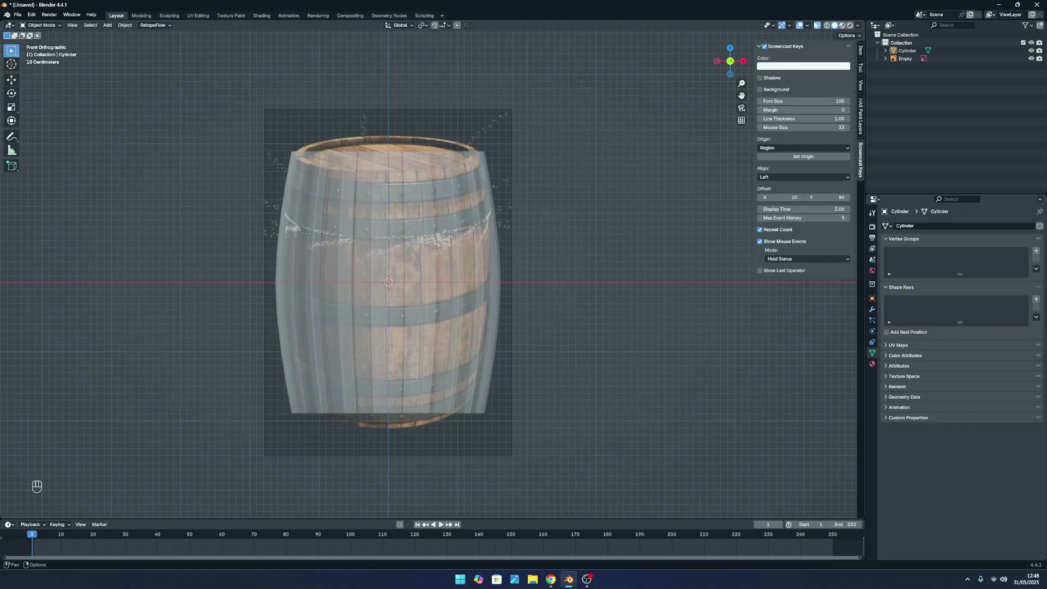
scroll(393, 157, "down", 4)
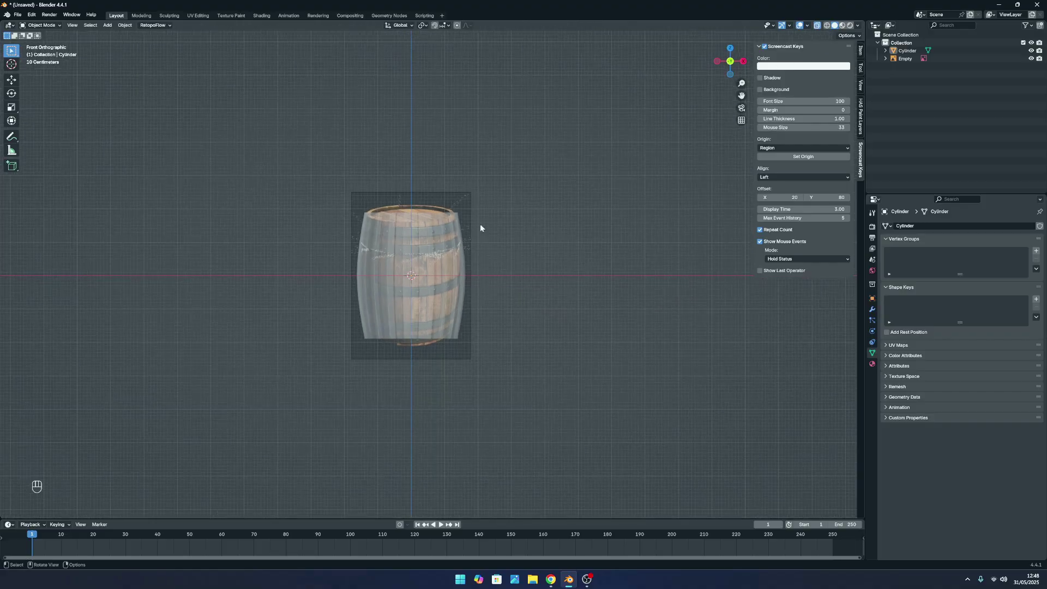
scroll(443, 298, "up", 4)
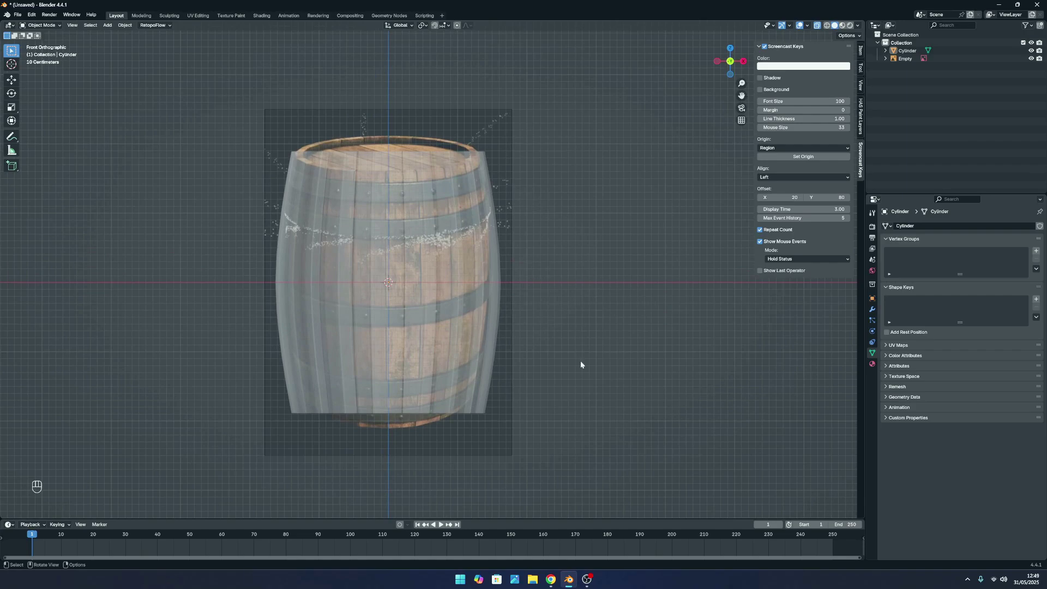
Add a 20-vertex cylinder at the scene's centre and scale it uniformly to about 1.65, slightly wider than the barrel.
key("shift+a")
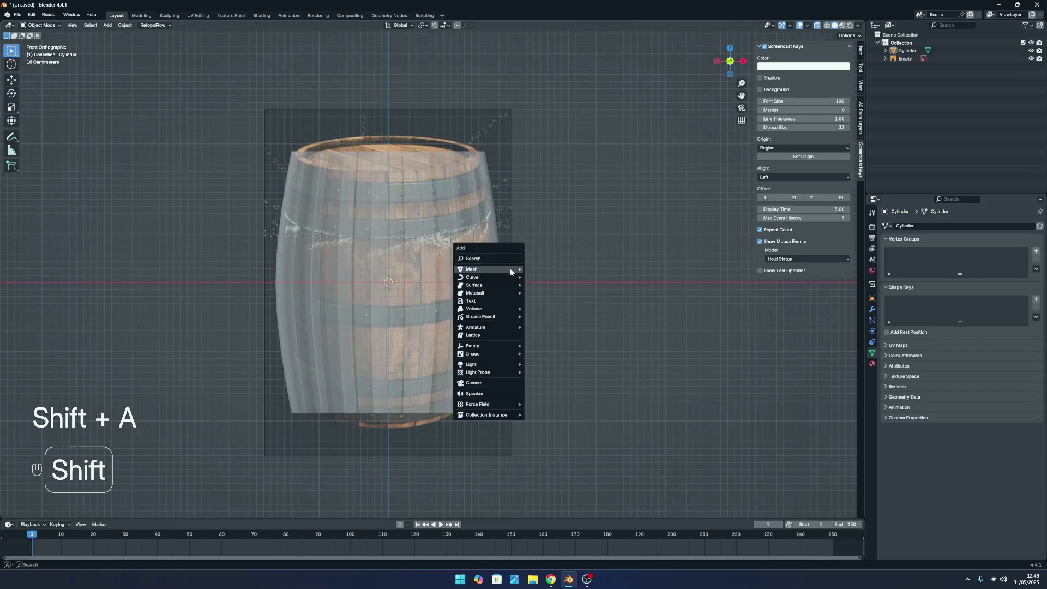
mouse_move(509, 268)
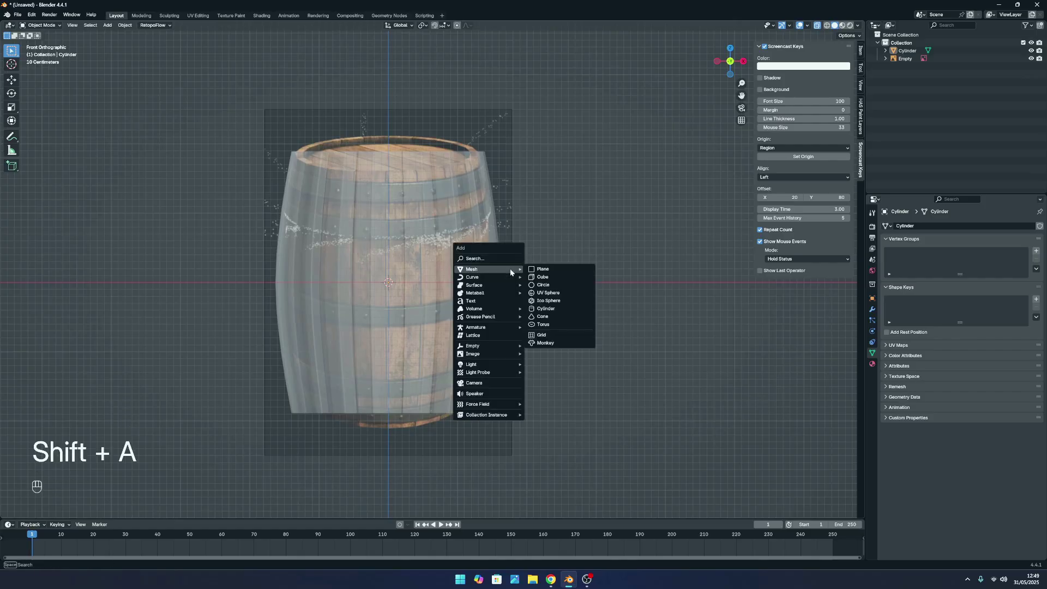
left_click(581, 311)
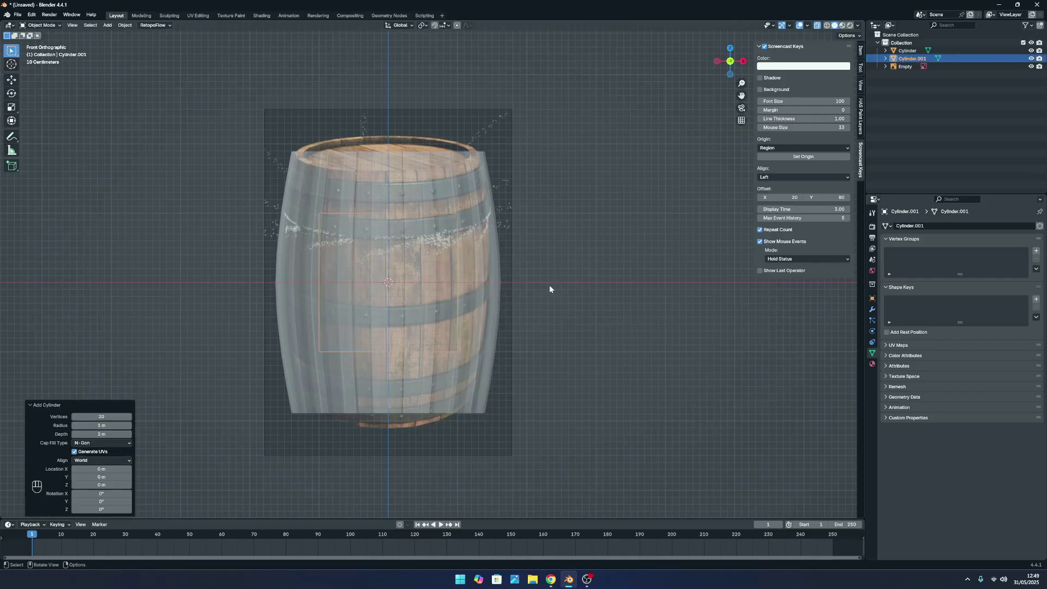
key("s")
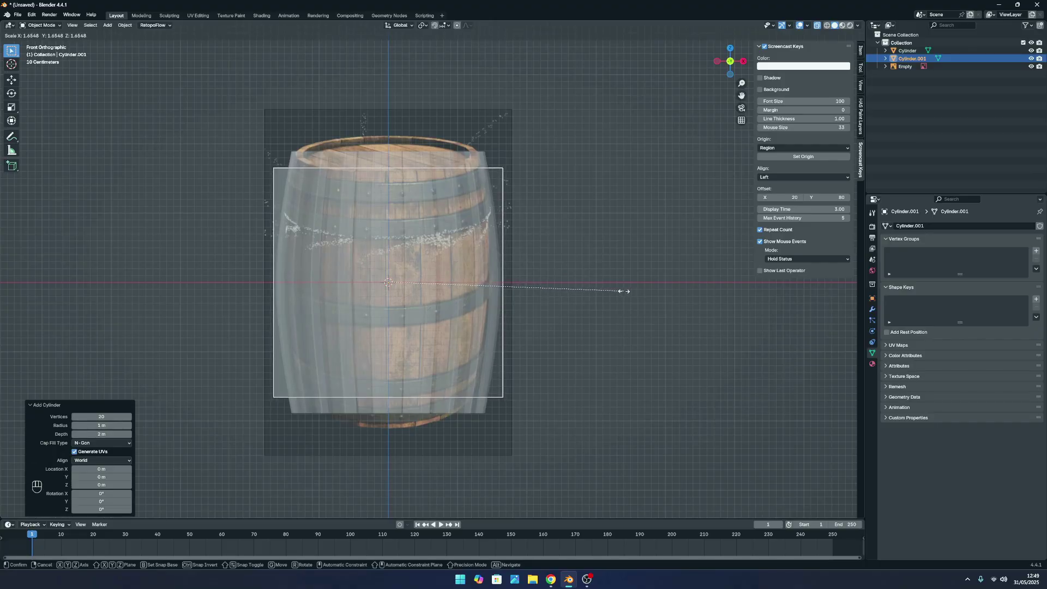
left_click(625, 291)
Flatten the new cylinder along the Z axis into a thin band around the barrel's middle and deselect it.
key("s")
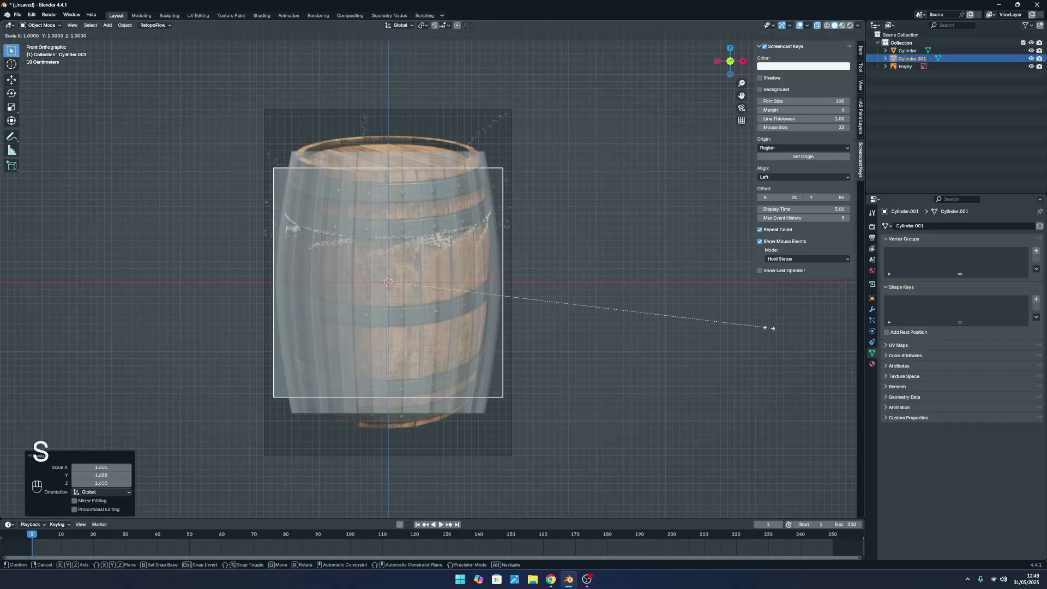
key("z")
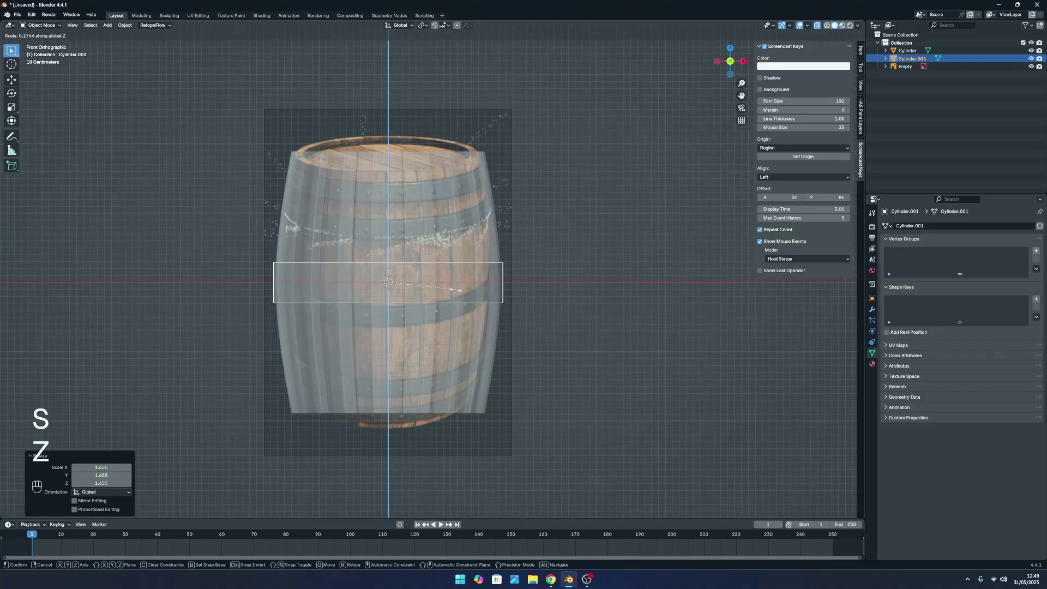
left_click(416, 283)
left_click(591, 247)
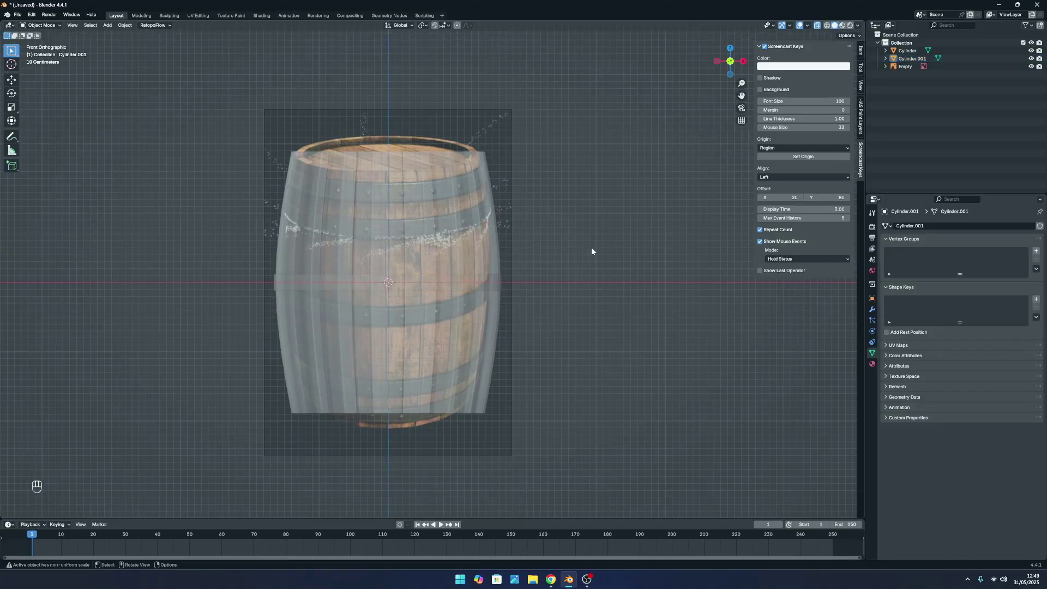
Select the flattened 20-vertex hoop and inspect up close how it fits around the barrel's middle in X-ray.
middle_click_drag(592, 247, 565, 287)
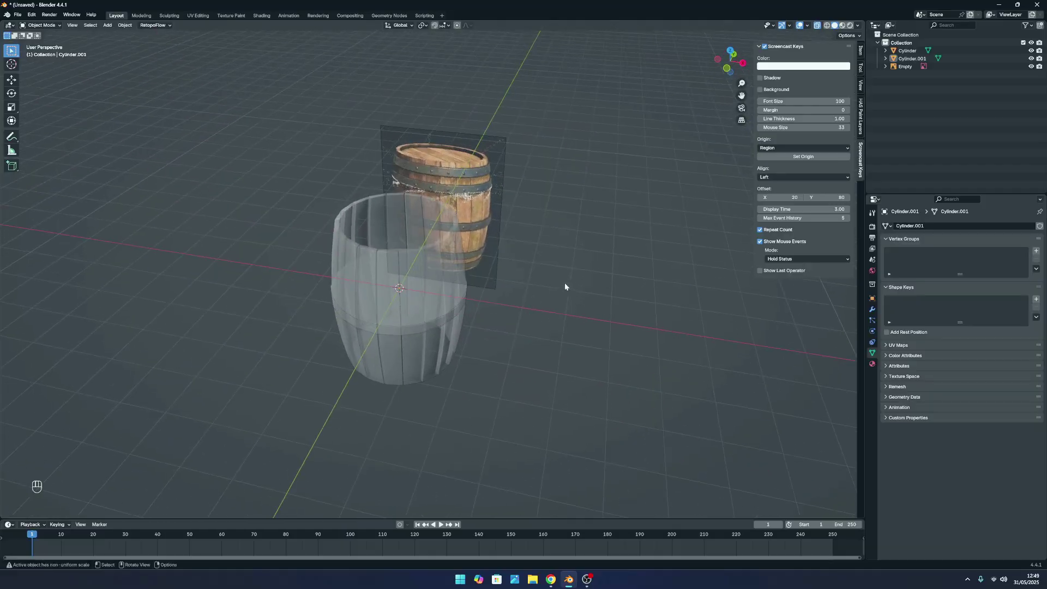
left_click(423, 325)
scroll(423, 325, "up", 6)
scroll(431, 322, "down", 3)
mouse_move(438, 320)
middle_mouse_down()
mouse_move(463, 312)
mouse_move(422, 312)
middle_mouse_up()
scroll(429, 355, "up", 4)
scroll(447, 382, "down", 2)
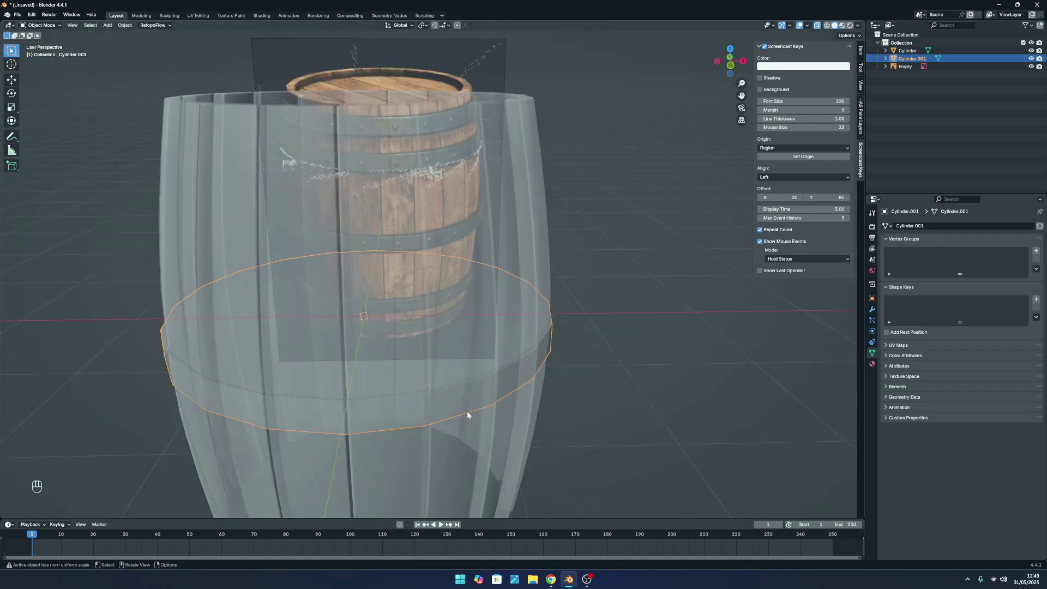
left_click(457, 406)
left_click(773, 385)
left_click(512, 376)
scroll(224, 204, "down", 5)
middle_click_drag(390, 254, 348, 248)
scroll(438, 334, "up", 3)
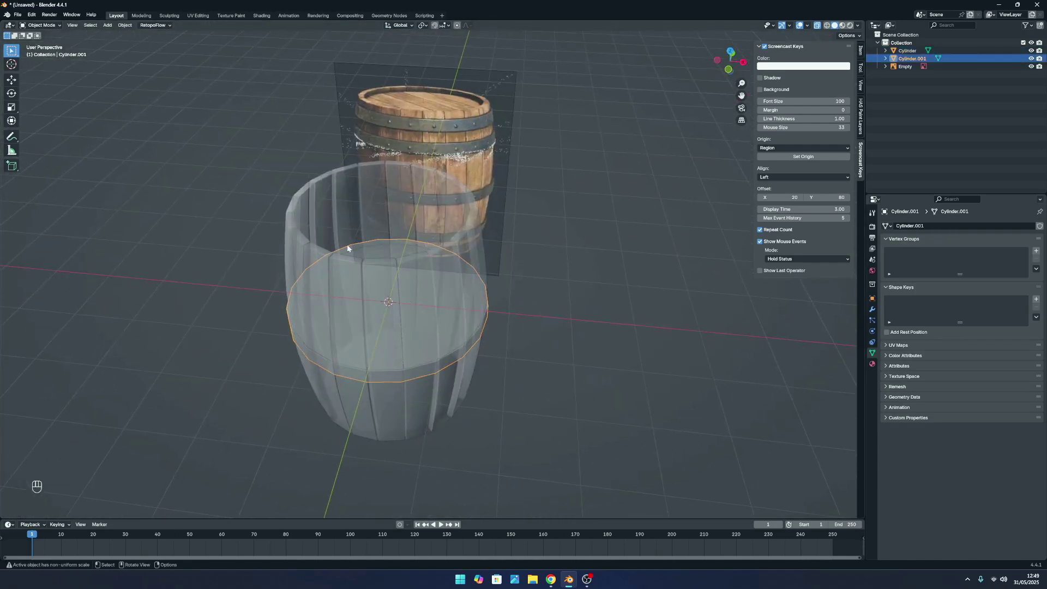
Turn off X-ray, deselect the hoop and examine how its facets line up with the barrel's planks.
left_click(822, 26)
scroll(397, 401, "up", 6)
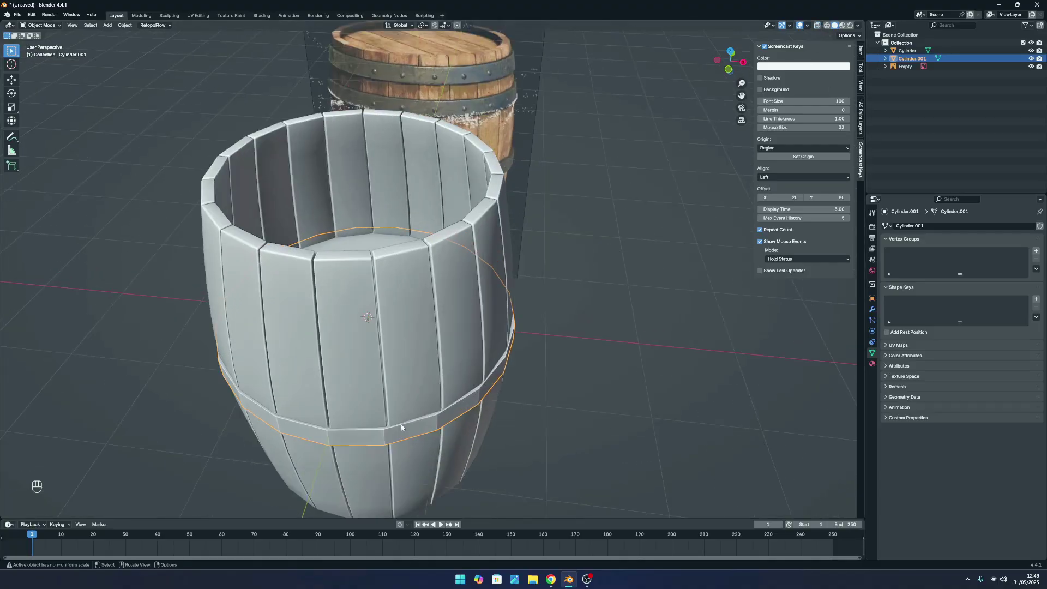
scroll(397, 401, "down", 5)
middle_click_drag(300, 385, 375, 384)
left_click(671, 342)
scroll(614, 361, "up", 6)
scroll(613, 361, "down", 6)
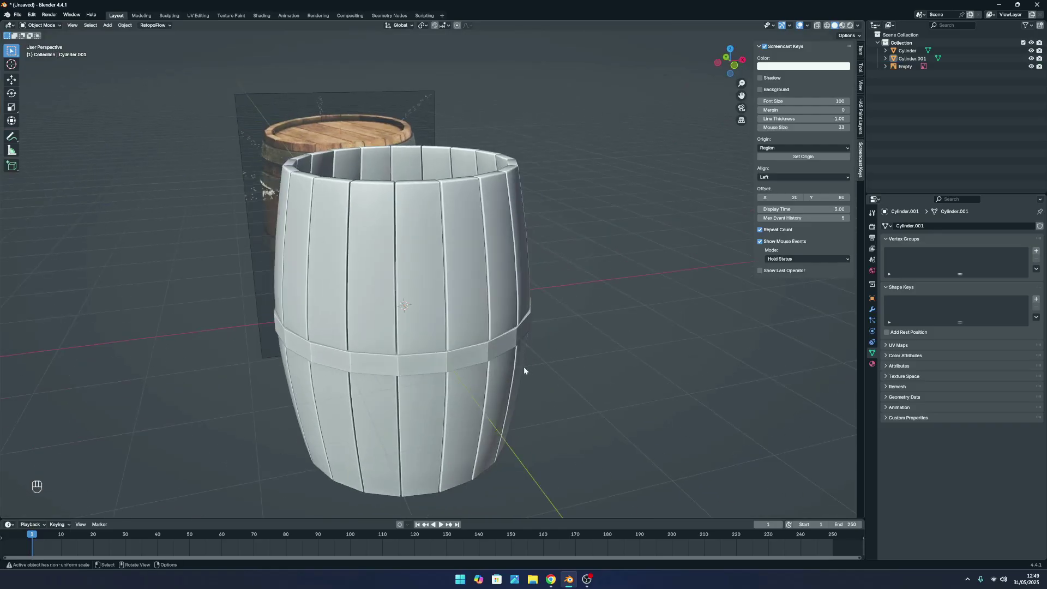
Delete the 20-vertex hoop around the barrel's middle, keeping the plank ring.
left_click(515, 363)
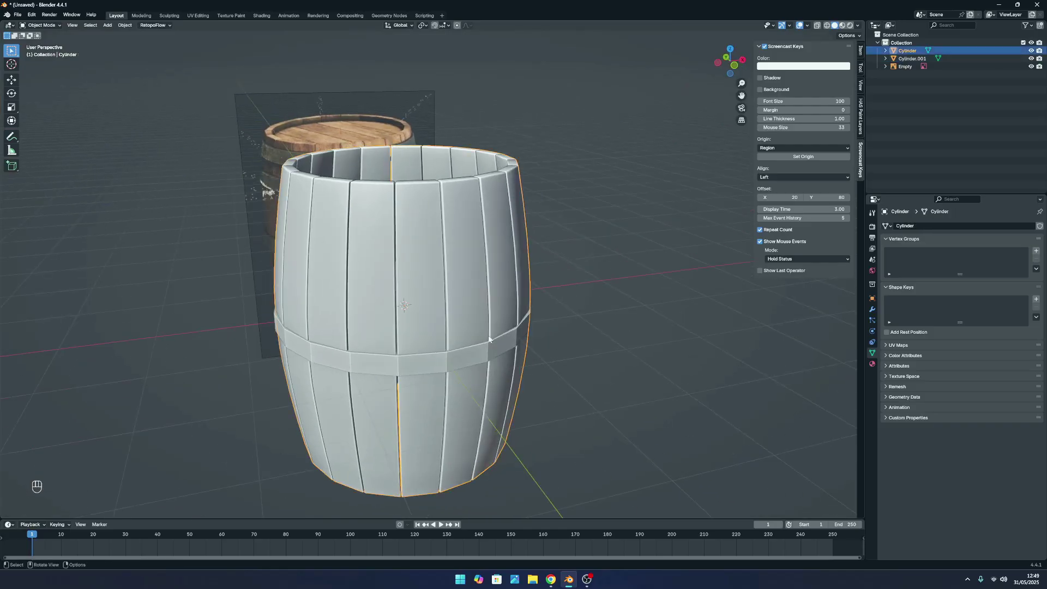
key("x")
left_click(511, 359)
scroll(670, 399, "down", 3)
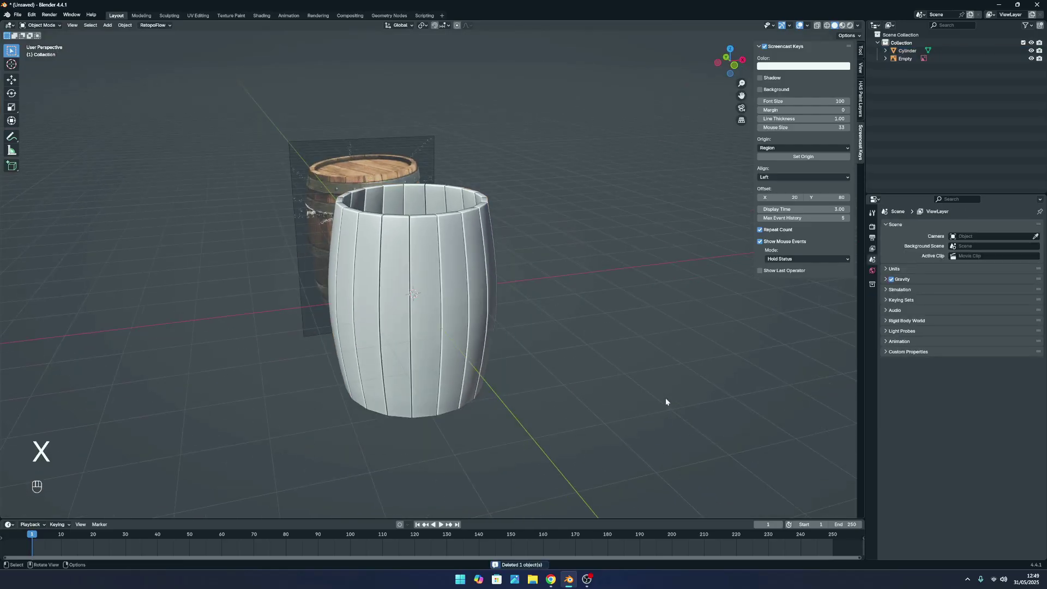
Turn on X-ray, deselect the barrel and view it from the front over the reference image.
key("Tab")
key("Tab")
scroll(548, 346, "down", 3)
middle_click_drag(548, 345, 440, 298)
left_click(424, 281)
scroll(424, 281, "up", 3)
left_click(817, 26)
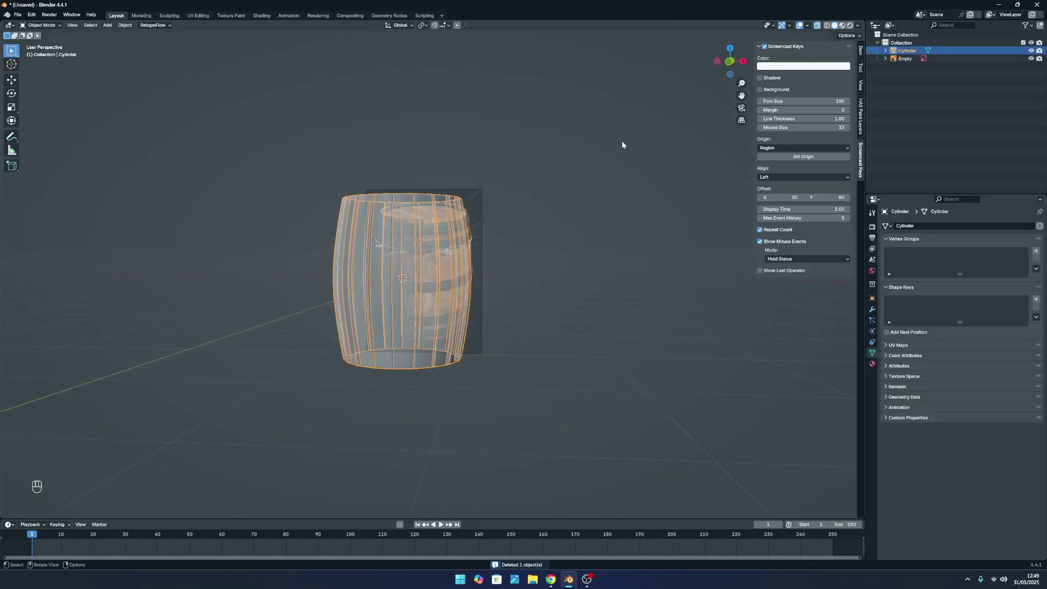
scroll(561, 285, "up", 2)
left_click(561, 284)
key("KP_1")
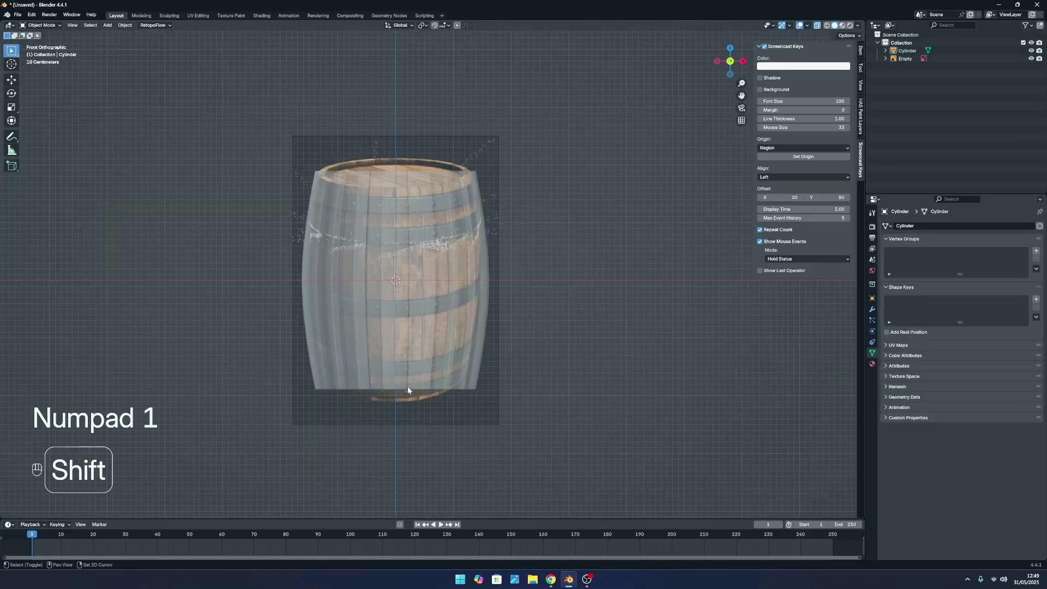
Add a new mesh cylinder at the scene's centre and set its vertex count to 32.
key("shift+a")
mouse_move(406, 386)
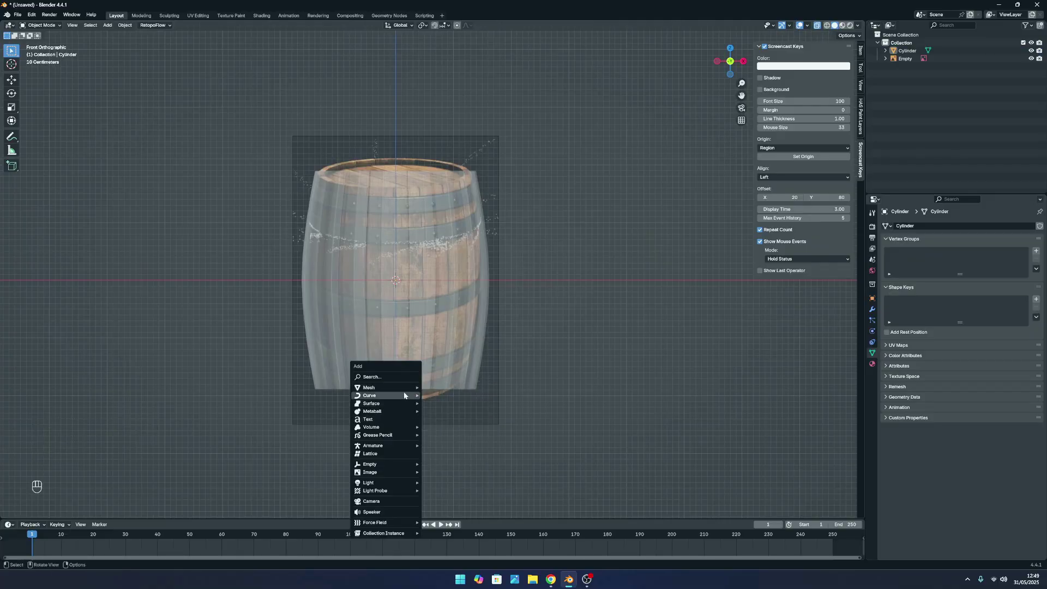
left_click(451, 427)
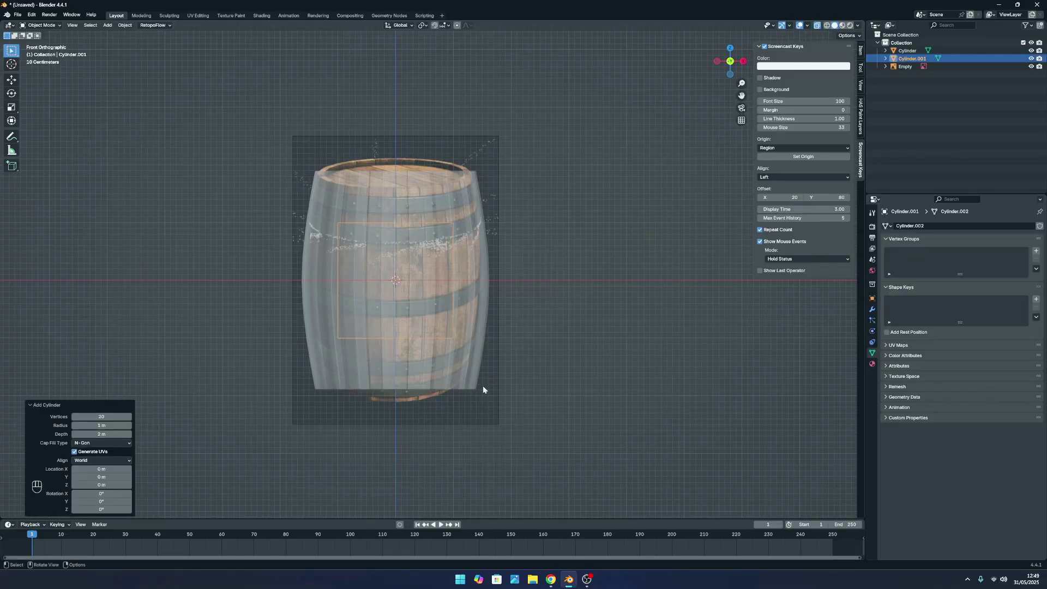
key("s")
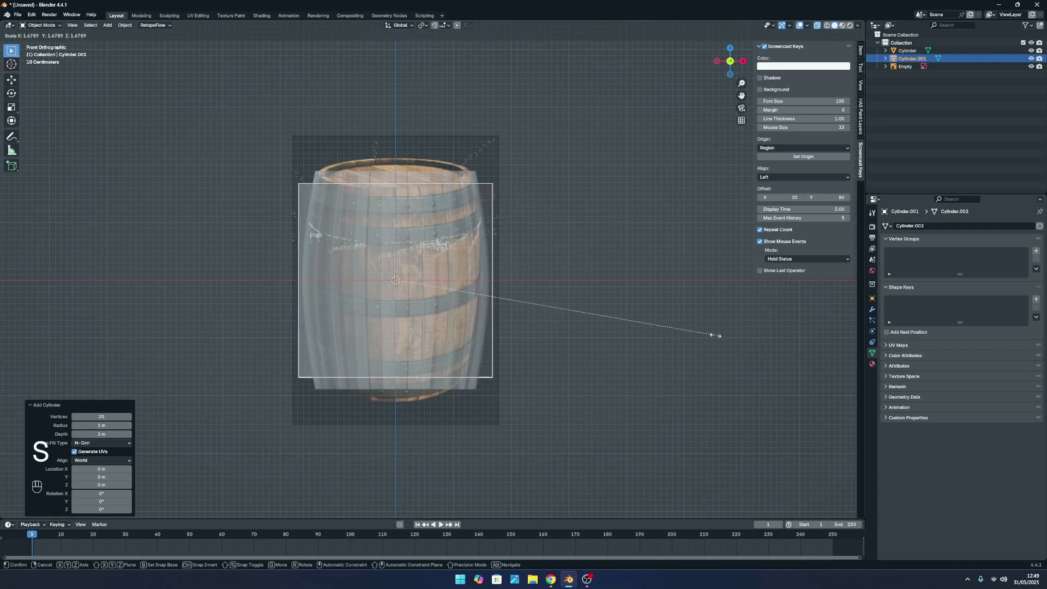
right_click(708, 339)
left_click(109, 417)
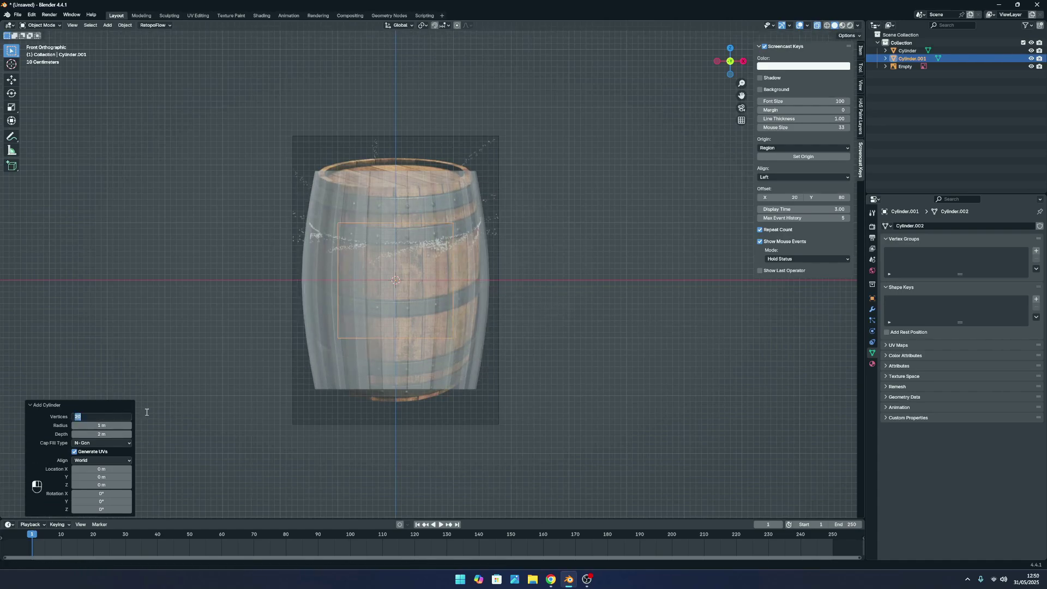
type("32")
key("Return")
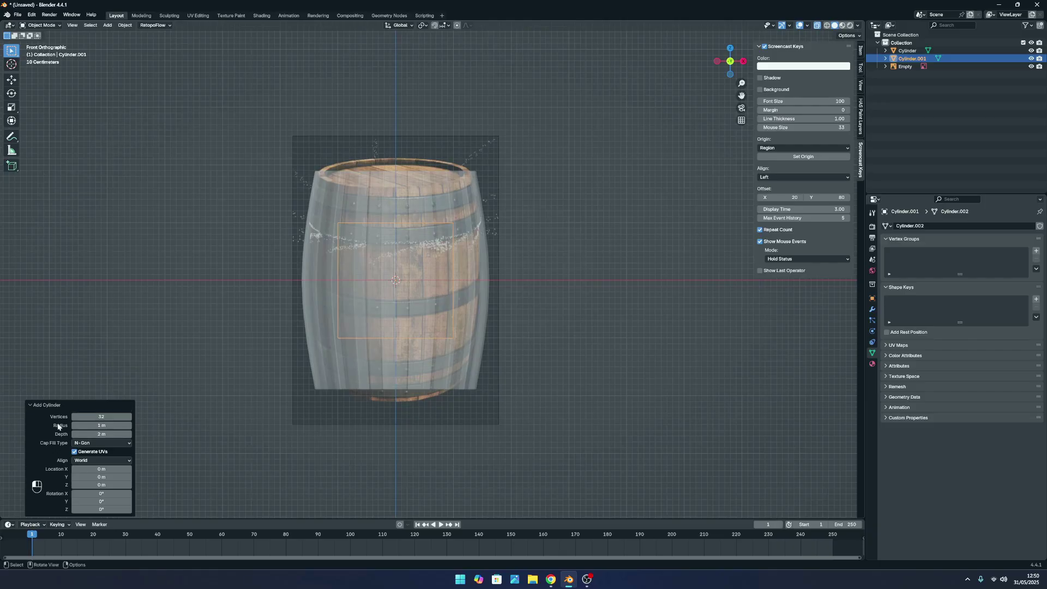
left_click(406, 278)
key("ctrl+z")
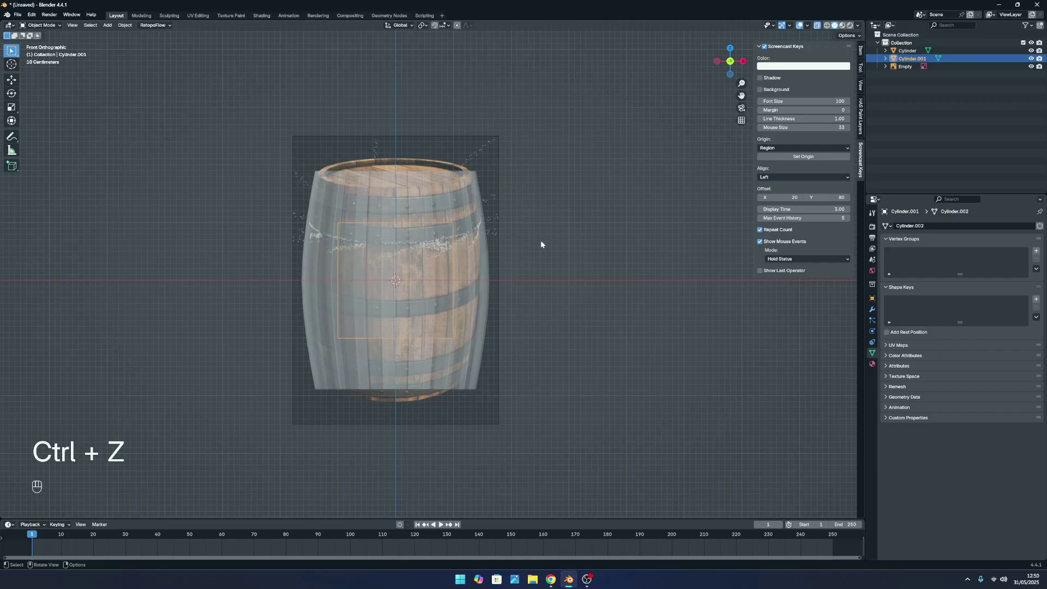
Scale the 32-vertex cylinder uniformly to 1.66 and flatten it along Z to about 0.07 as a thin hoop.
key("s")
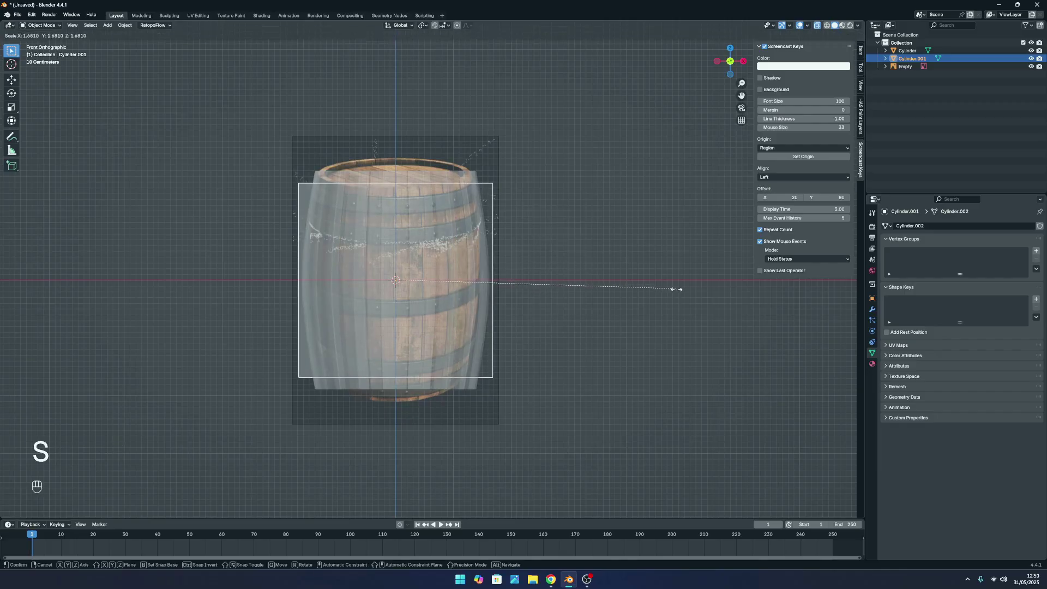
left_click(672, 290)
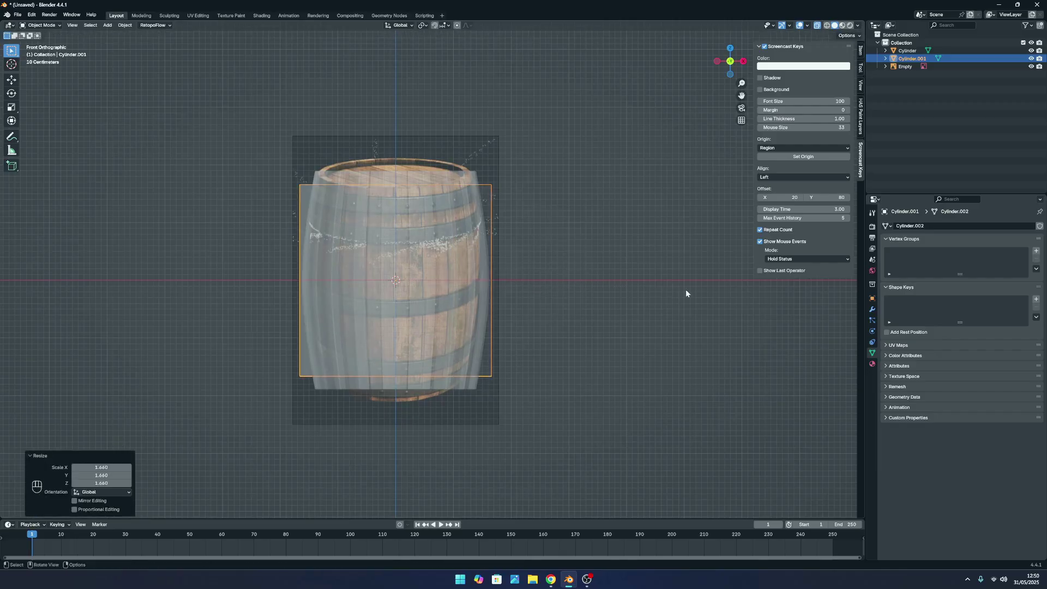
key("s")
key("z")
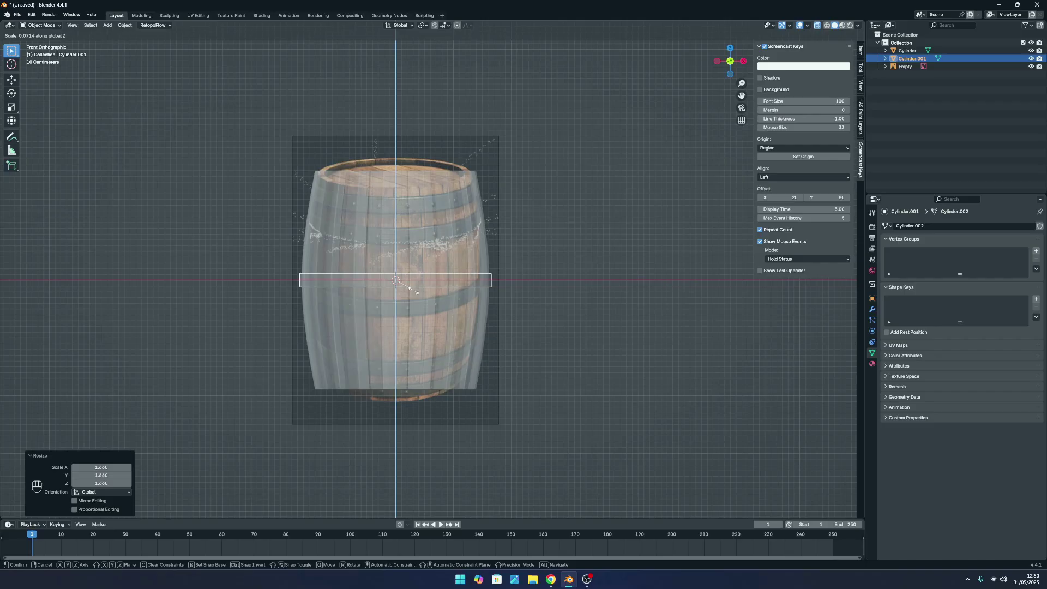
left_click(414, 291)
Enter Edit Mode on the new hoop, switch to the Select Box tool and inspect its fit with X-ray off.
key("Tab")
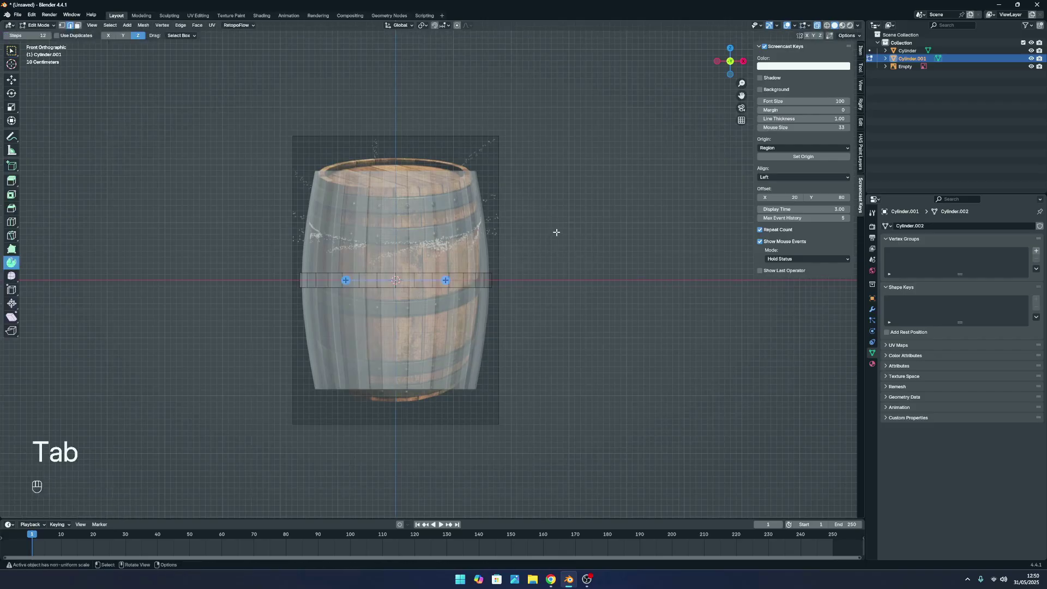
middle_click_drag(556, 233, 553, 231)
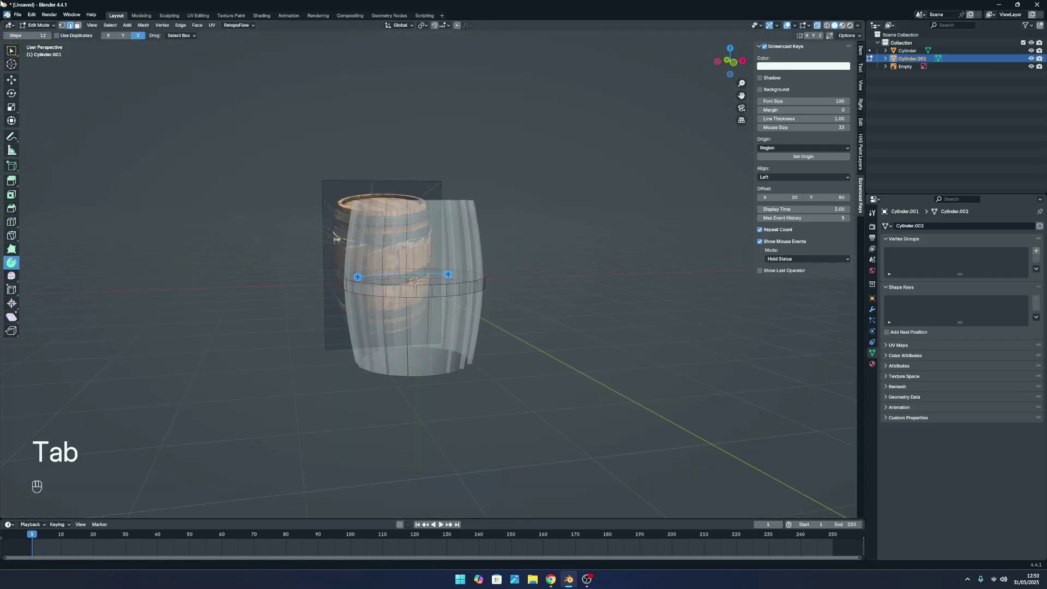
left_click(12, 51)
scroll(416, 187, "up", 4)
scroll(572, 254, "down", 2)
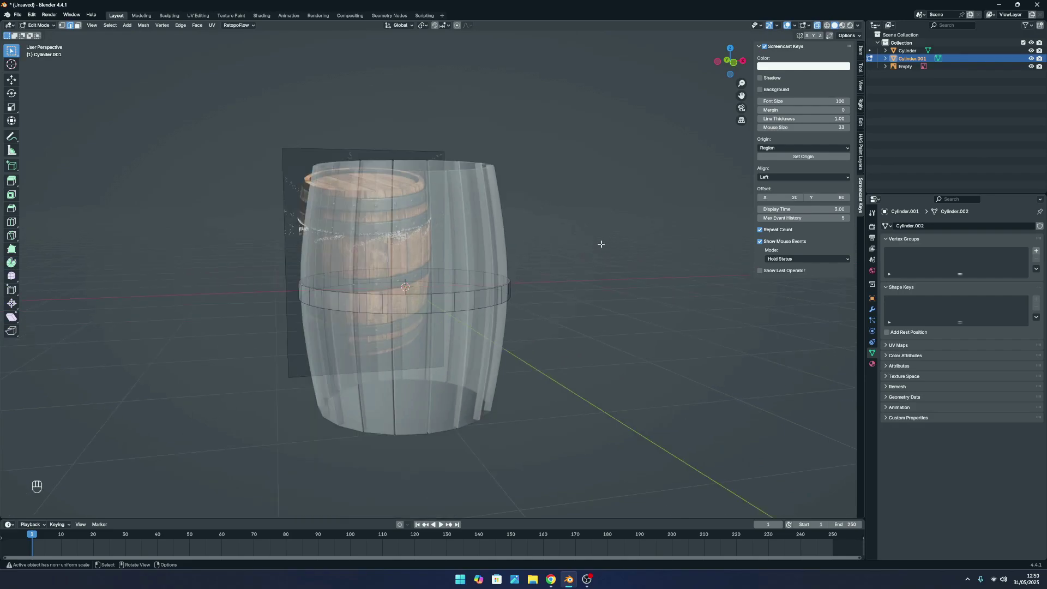
scroll(601, 244, "up", 2)
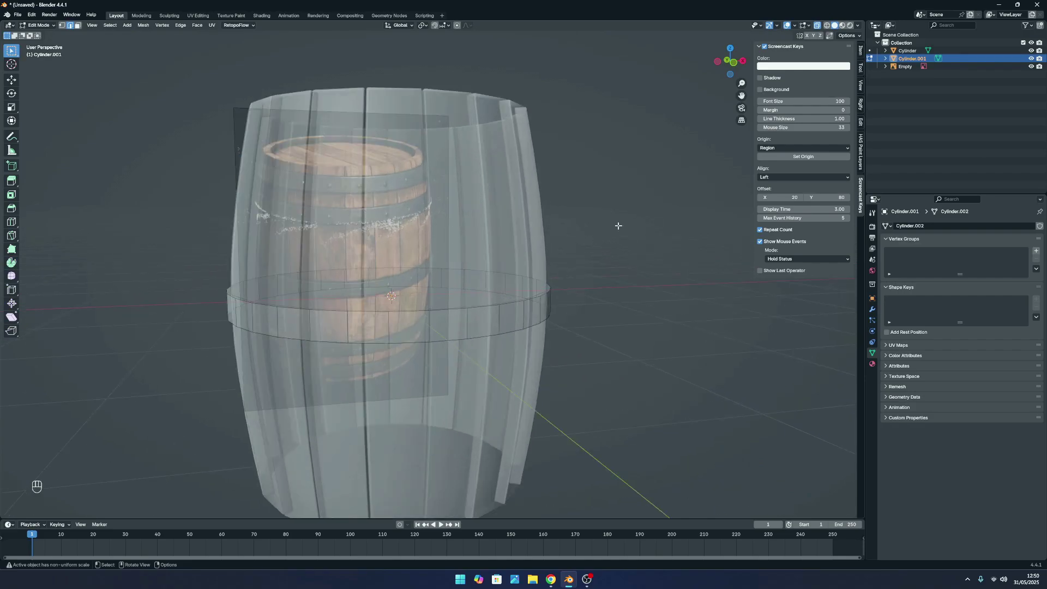
left_click(817, 26)
scroll(583, 77, "down", 3)
middle_click_drag(583, 77, 544, 107)
scroll(493, 250, "up", 3)
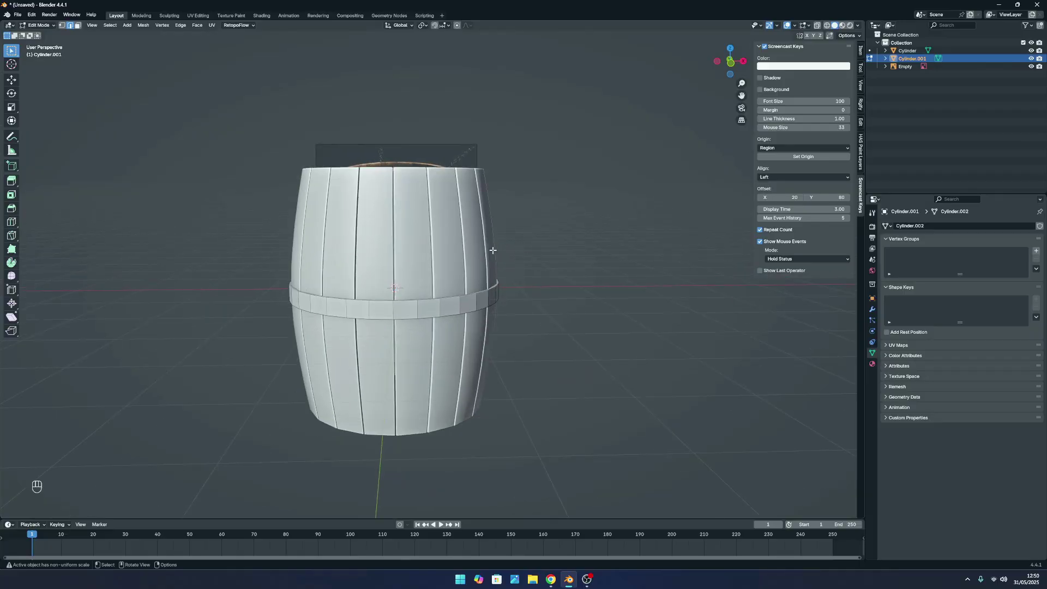
From the front view with X-ray on, duplicate the whole hoop and move the copy up 1.099 m along Z.
key("KP_1")
scroll(493, 250, "up", 3)
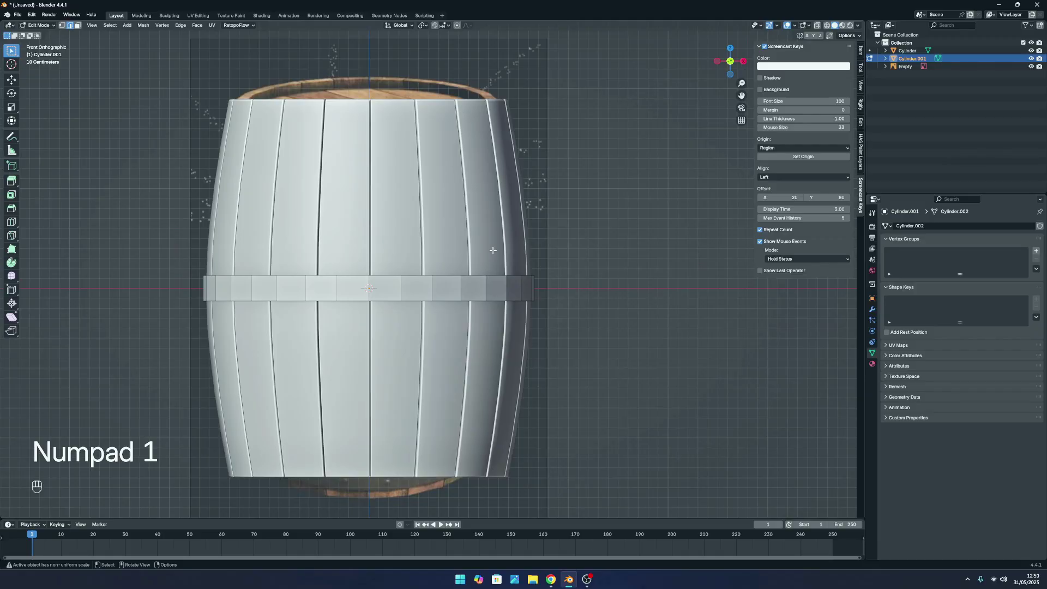
key("a")
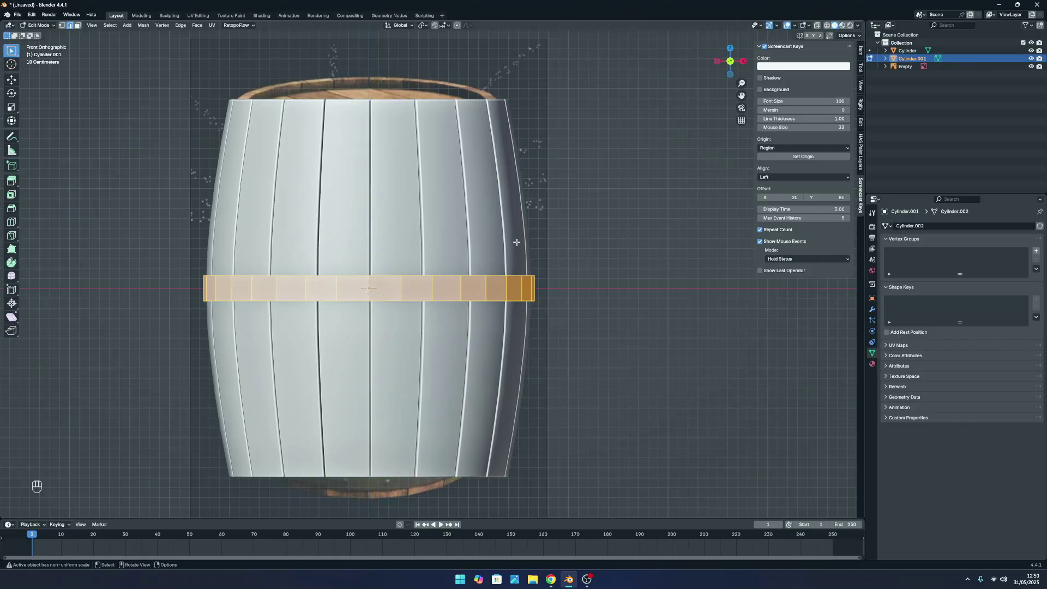
left_click(817, 25)
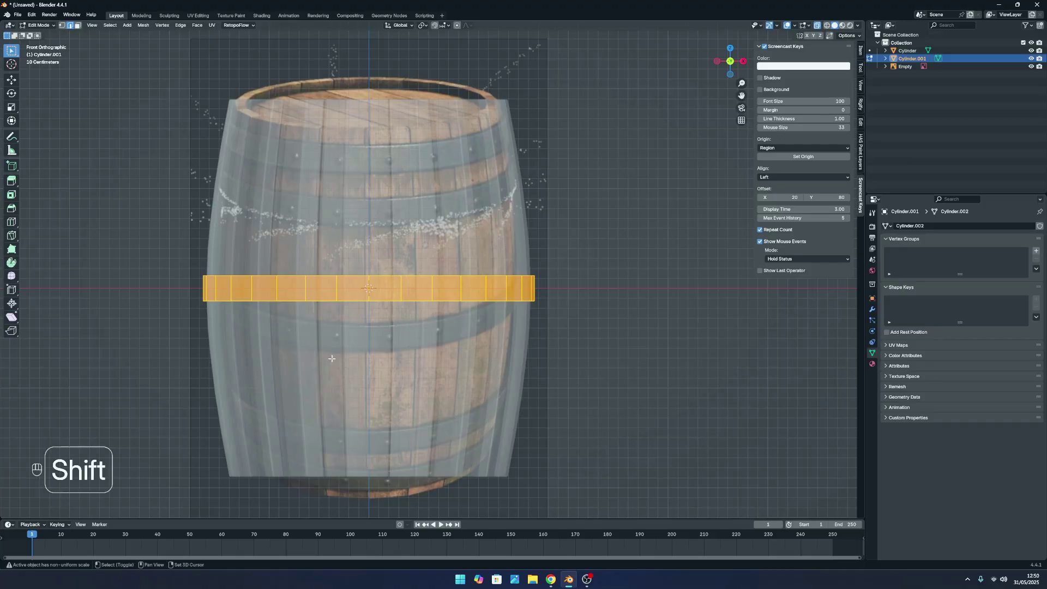
key("shift+d")
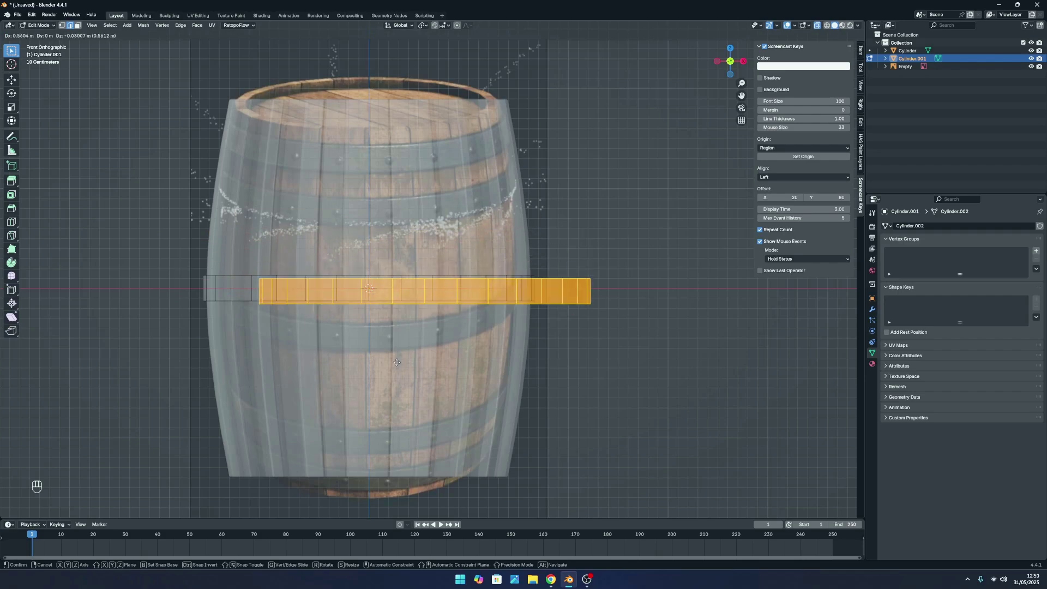
right_click(374, 341)
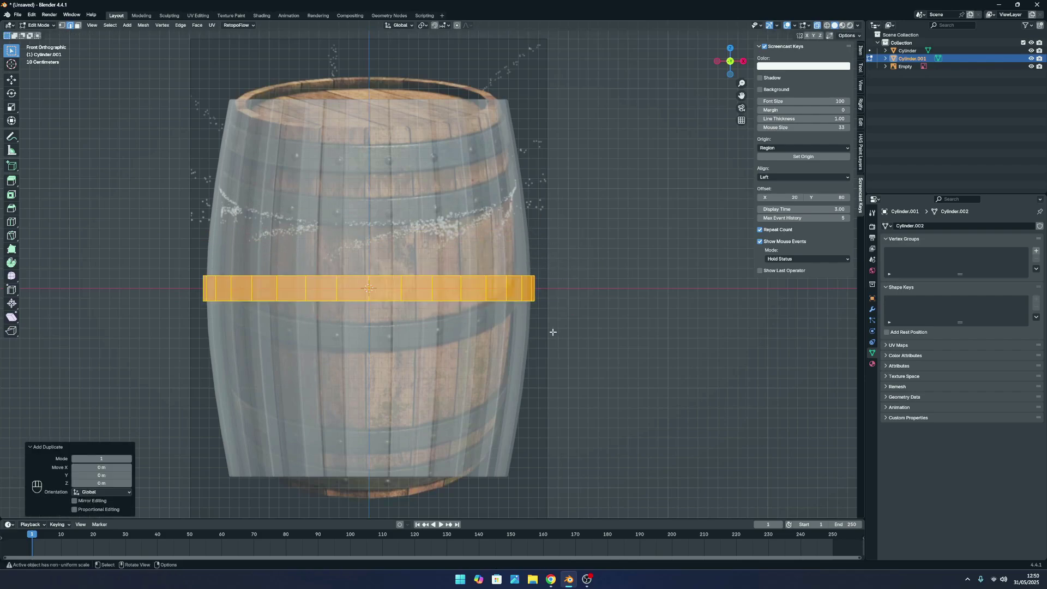
key("g")
key("z")
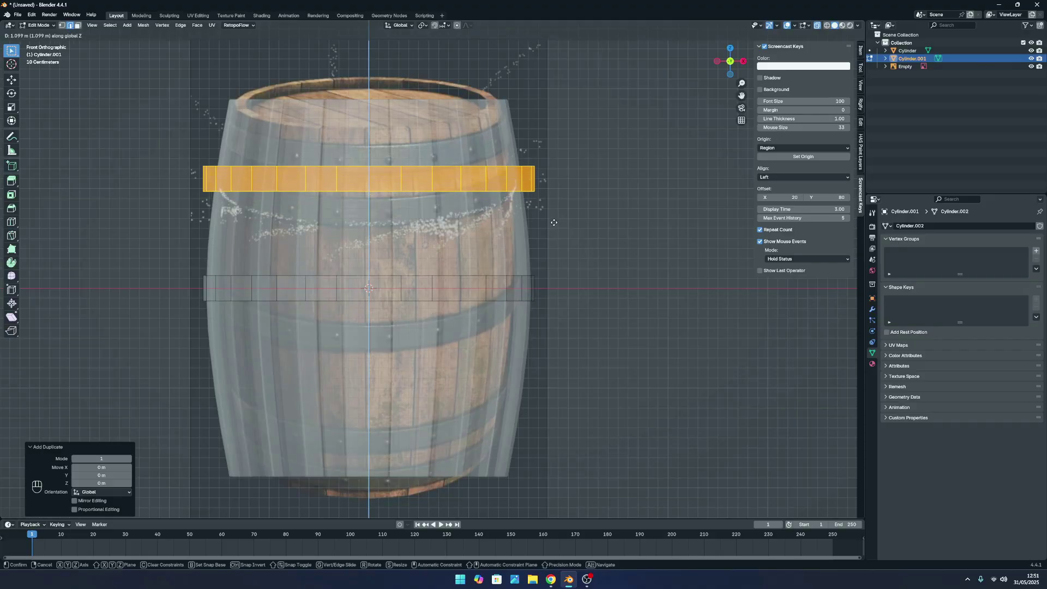
left_click(554, 222)
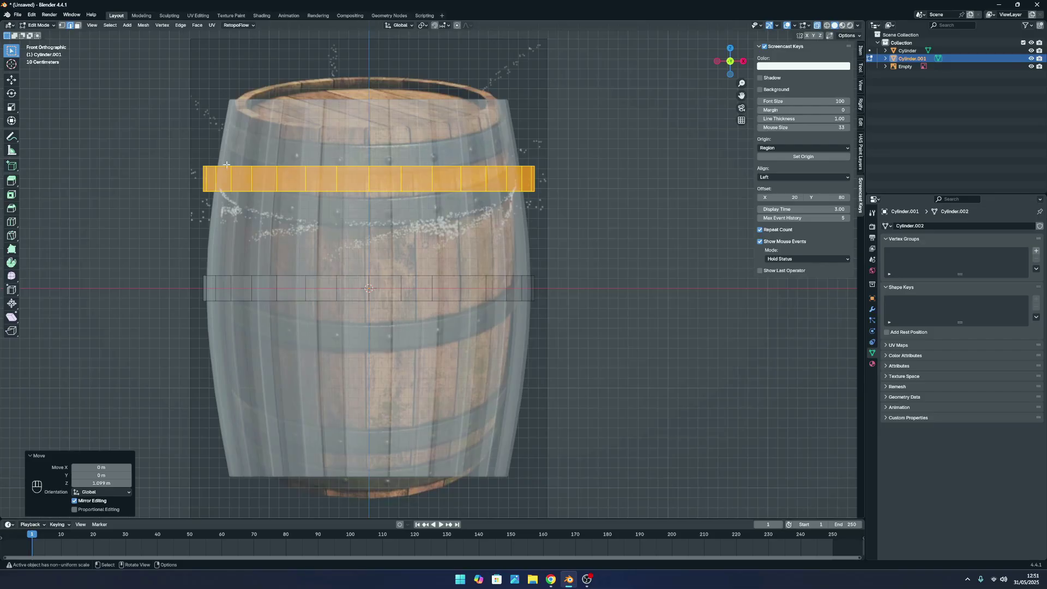
Return to Object Mode, turn off X-ray, deselect the hoops and compare them with the reference image.
scroll(540, 218, "down", 2)
key("Tab")
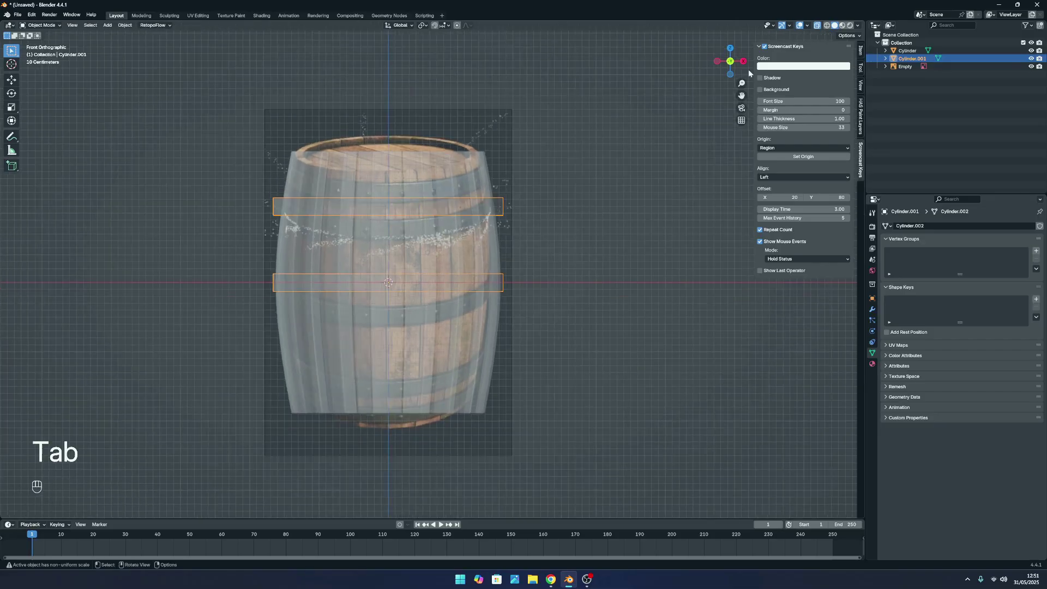
left_click(817, 25)
scroll(569, 151, "down", 1)
left_click(570, 152)
middle_click_drag(558, 175, 500, 196)
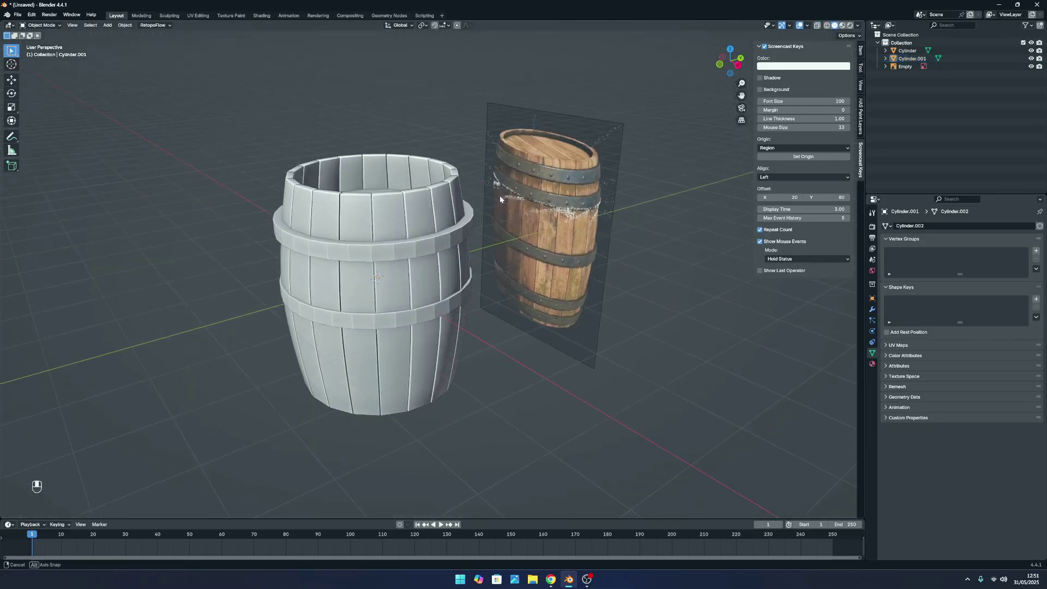
Enter Edit Mode on the hoops and try selecting the whole upper hoop as linked geometry from the front view.
left_click(395, 246)
key("Tab")
key("KP_1")
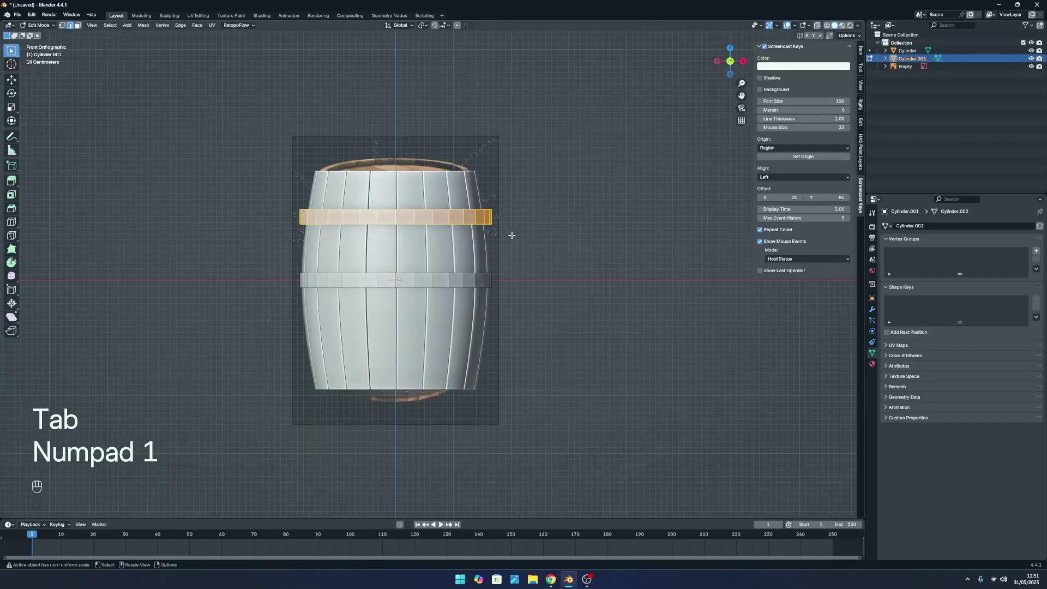
scroll(540, 163, "up", 6)
left_click(736, 98)
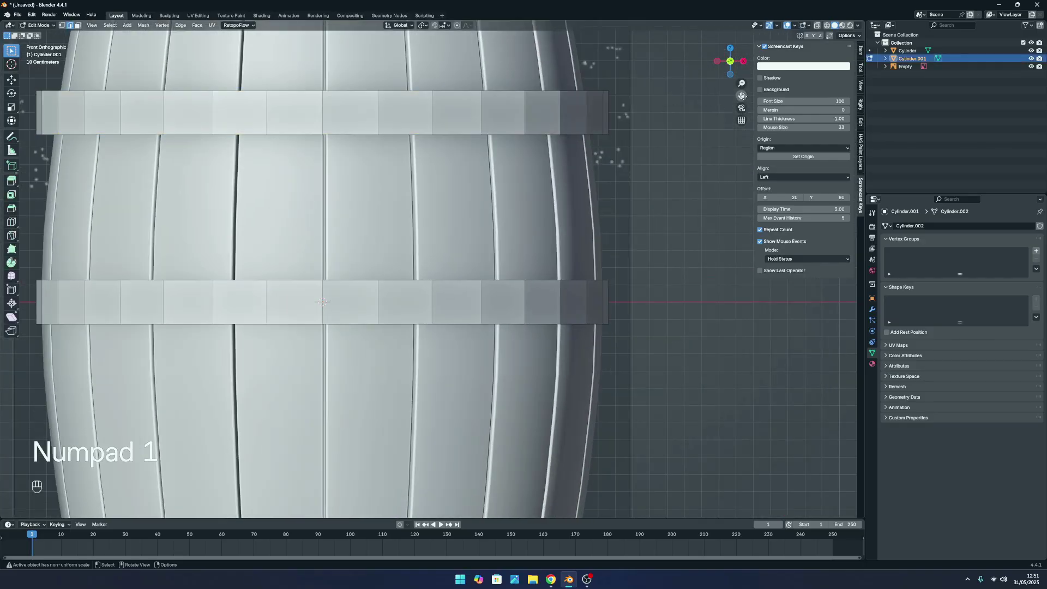
key("a")
left_click(562, 111)
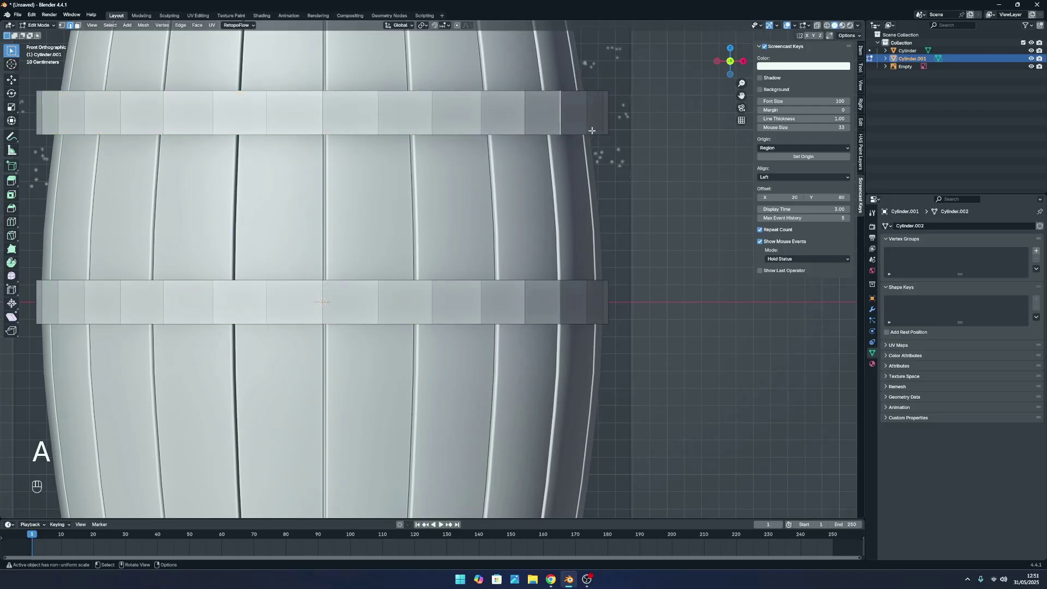
key("l")
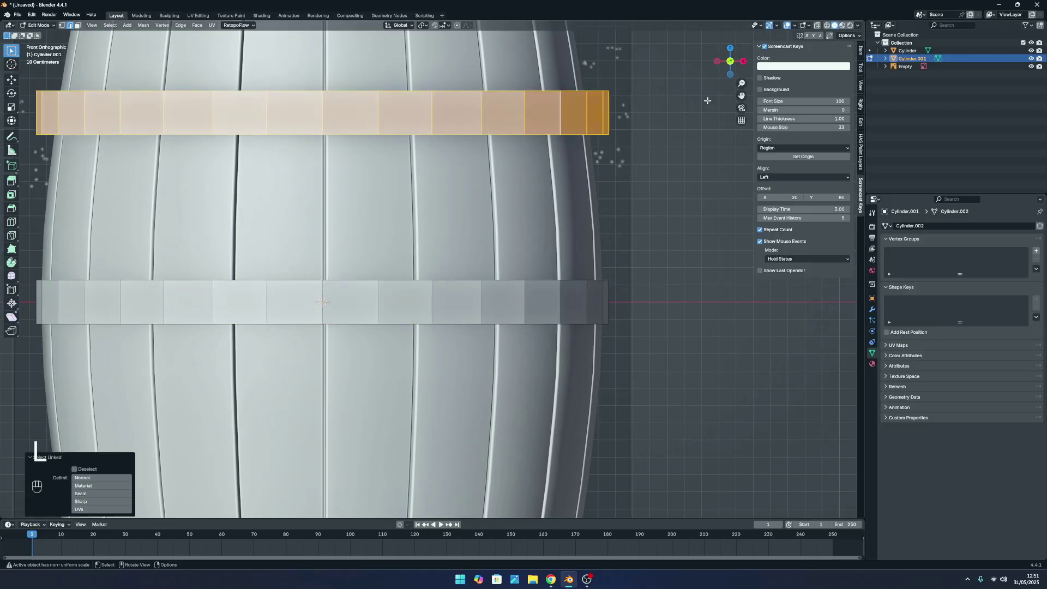
left_click(661, 225)
Return to Object Mode and inspect how the two hoops fit around the barrel from several angles.
scroll(436, 175, "down", 4)
middle_click_drag(435, 175, 495, 275)
key("Tab")
left_click(515, 358)
left_click(446, 342)
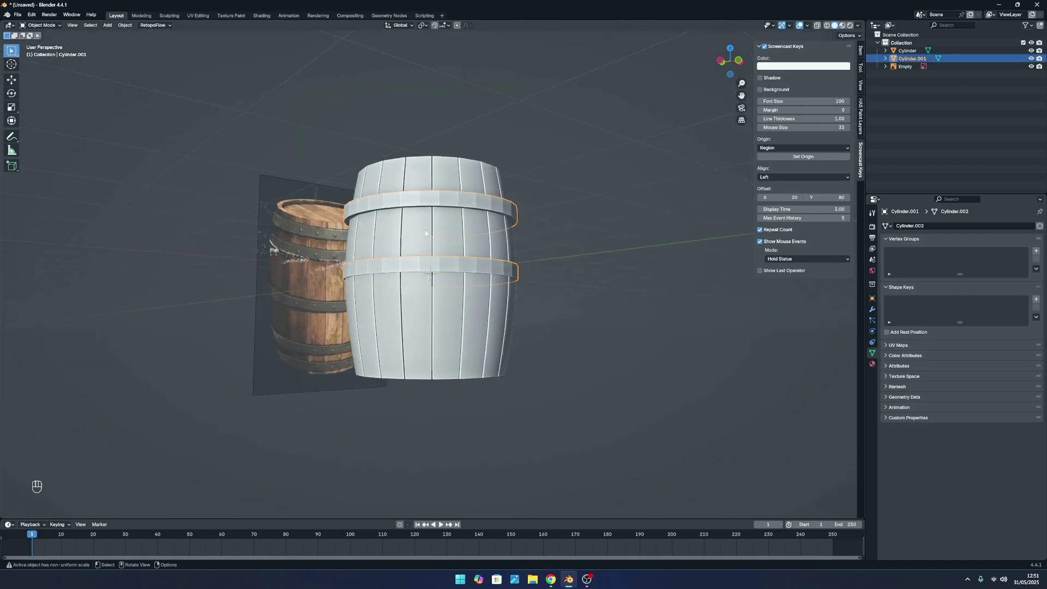
scroll(652, 270, "up", 3)
scroll(627, 283, "down", 3)
middle_click_drag(593, 306, 589, 267)
scroll(547, 332, "up", 3)
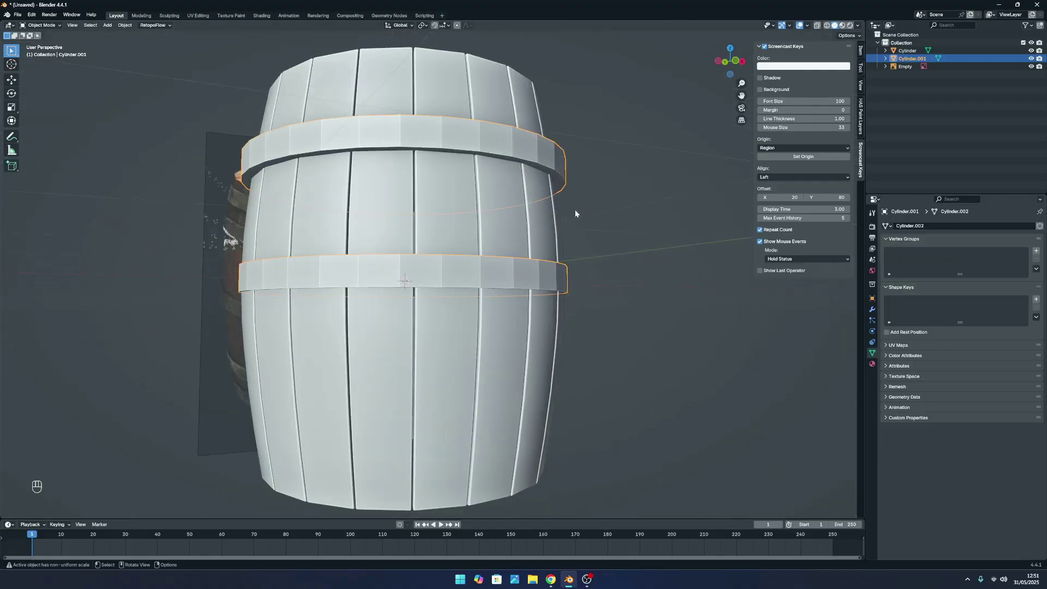
scroll(576, 214, "down", 4)
left_click(353, 227)
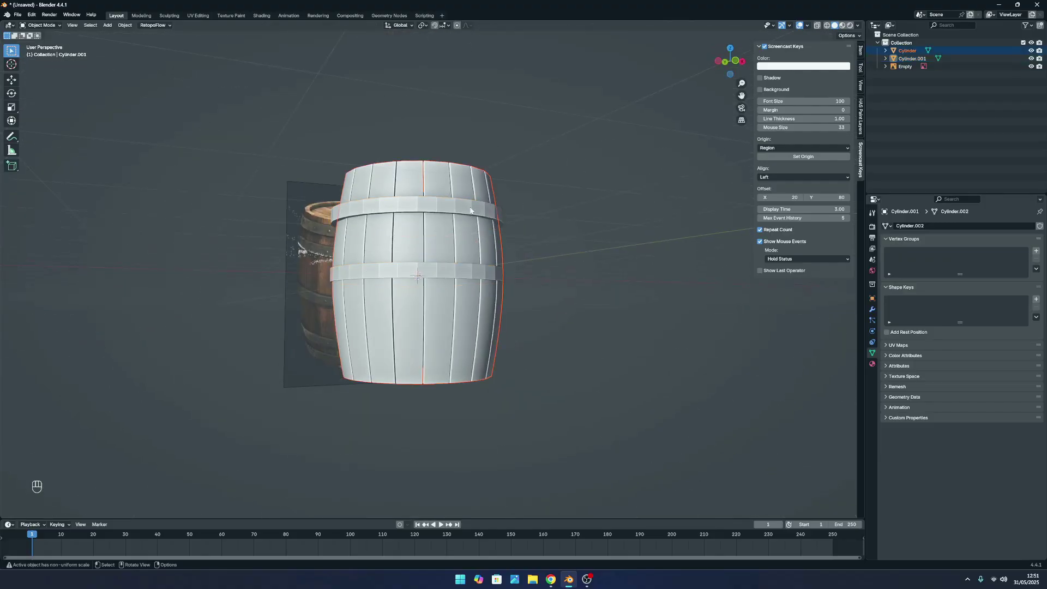
left_click(571, 243)
scroll(568, 248, "up", 2)
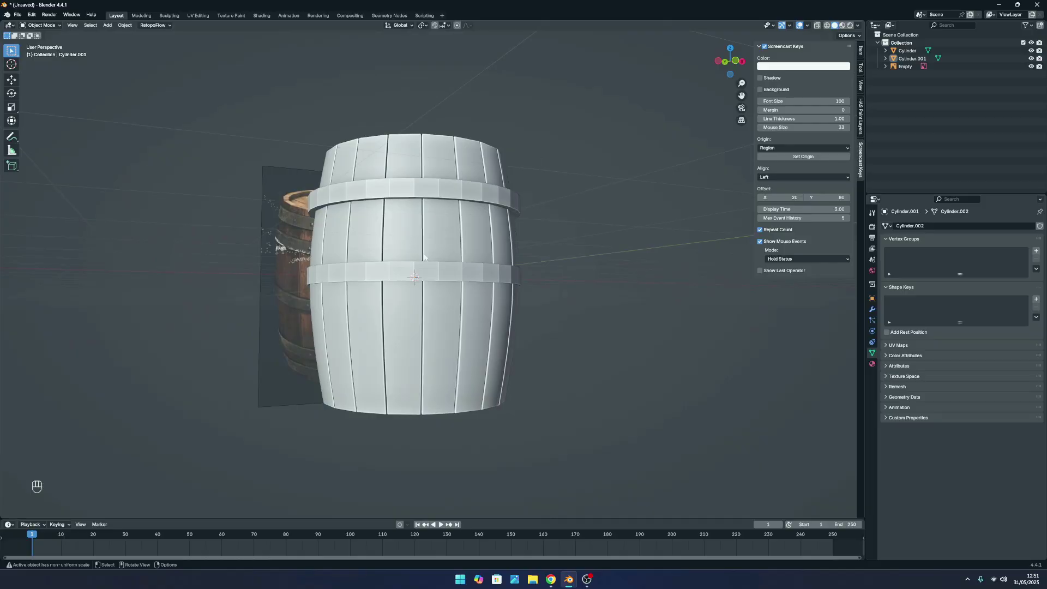
Open the hoops object in Edit Mode from the front view and pick the entire upper hoop with Select Linked.
left_click(475, 276)
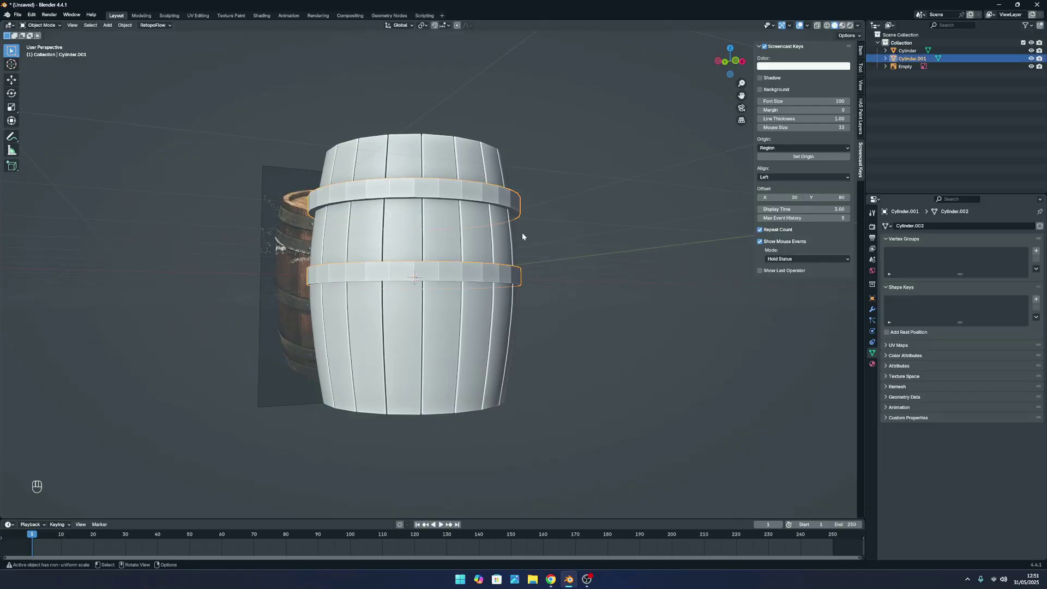
key("Tab")
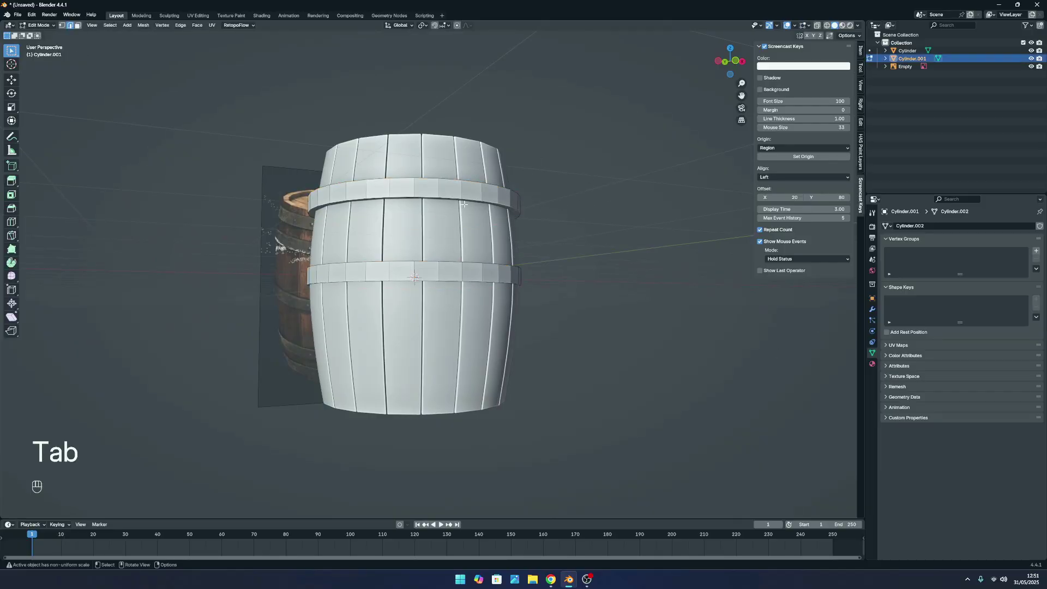
middle_click_drag(463, 204, 511, 294)
key("KP_1")
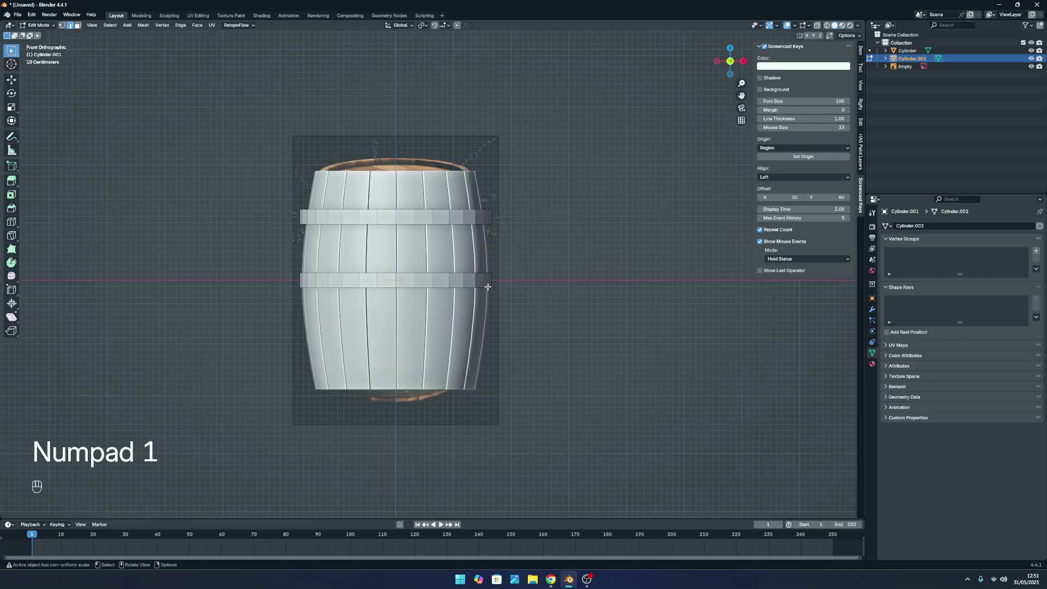
scroll(487, 286, "up", 5)
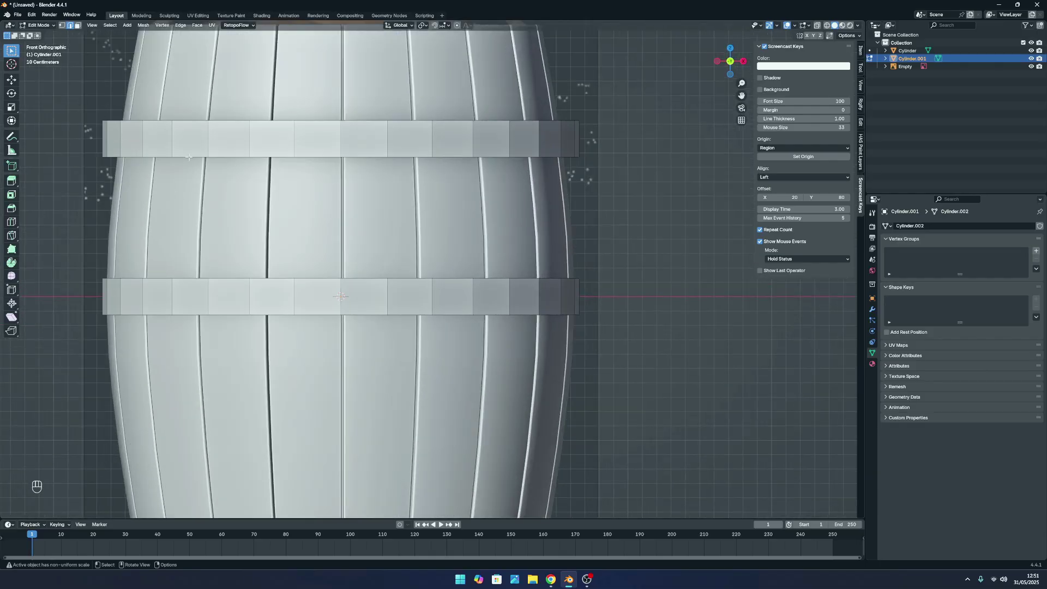
left_click(247, 302)
left_click(334, 128)
left_click(539, 245)
key("a")
left_click(341, 178)
key("l")
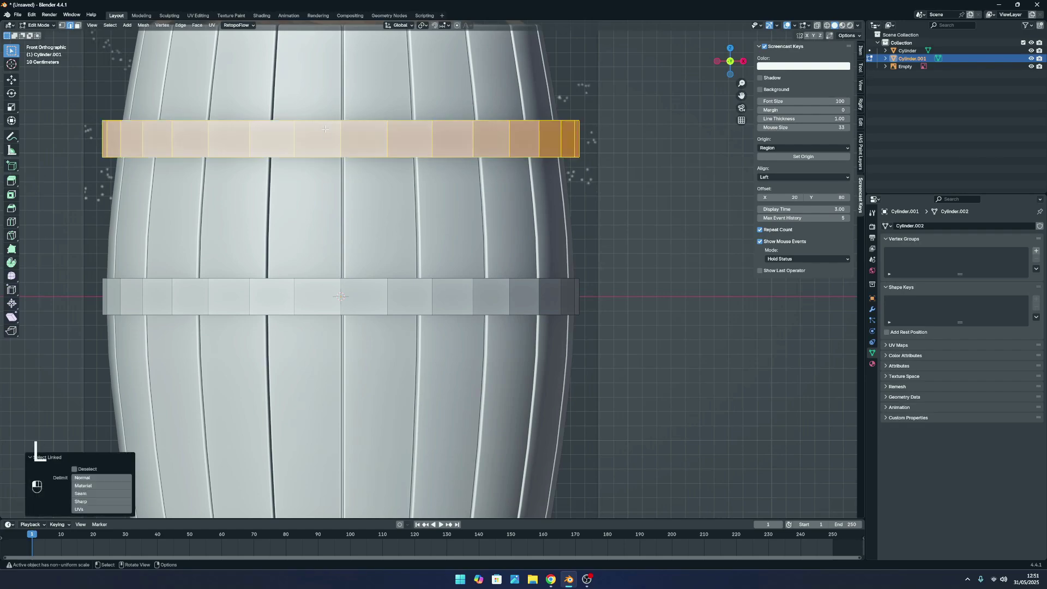
Enable Show Last Operator for Screencast Keys and reselect the whole upper hoop with Select Linked.
left_click(325, 129)
key("l")
key("l")
left_click(830, 268)
left_click(573, 183)
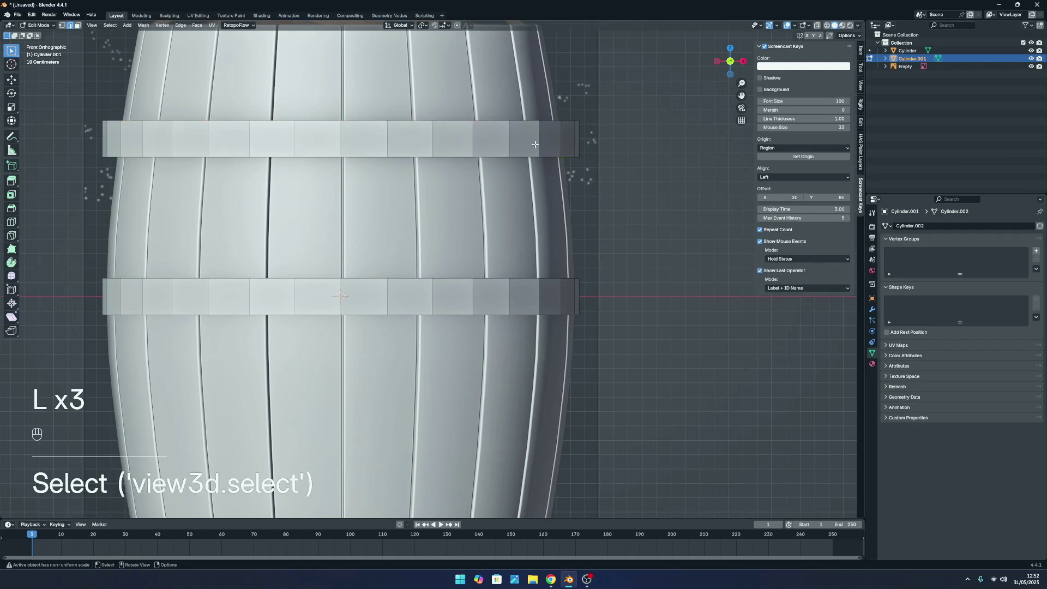
key("l")
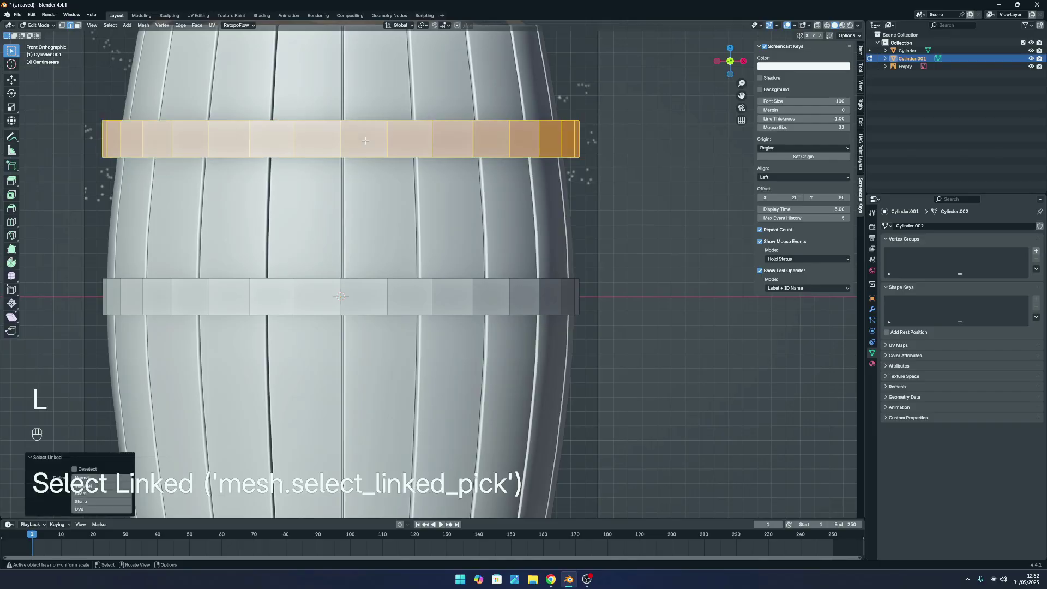
Select all linked geometry of the upper hoop and scale it uniformly to about 0.95 to fit the barrel.
scroll(382, 273, "down", 1)
left_click(656, 393)
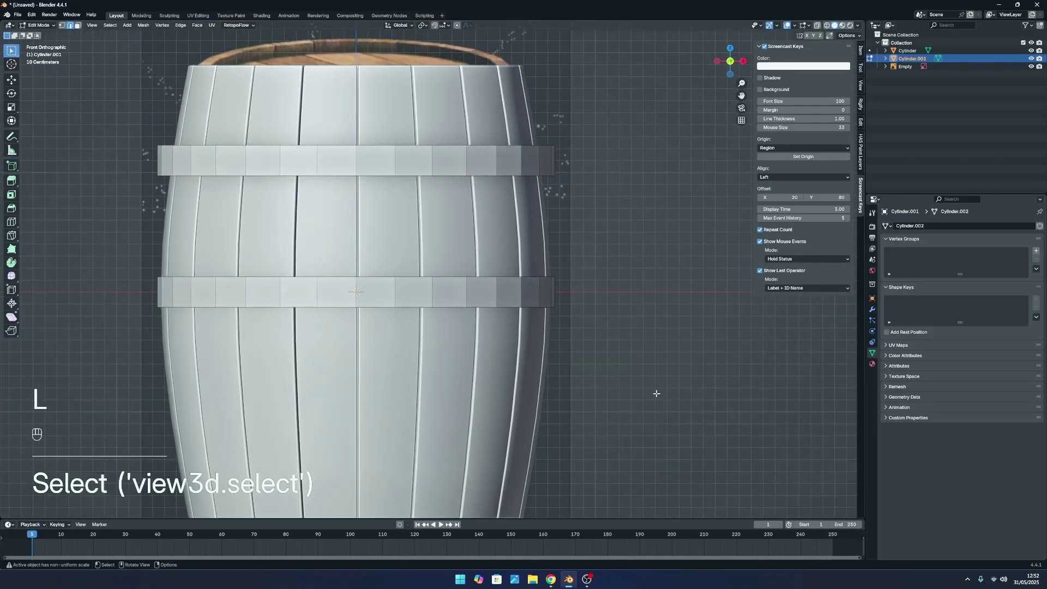
key("l")
left_click(622, 340)
key("l")
left_click(688, 282)
key("l")
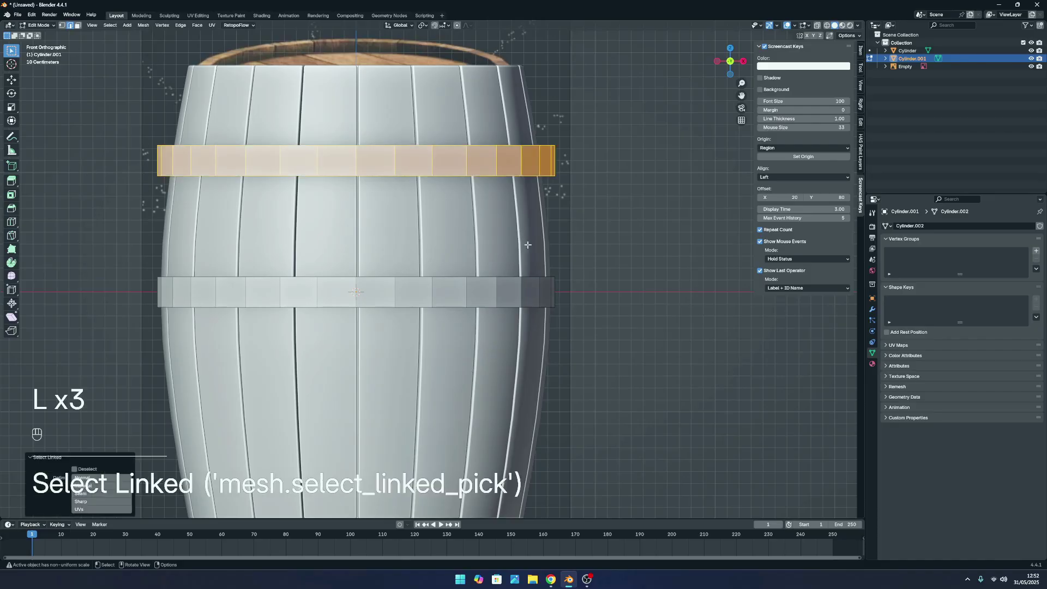
key("KP_1")
scroll(432, 269, "up", 3)
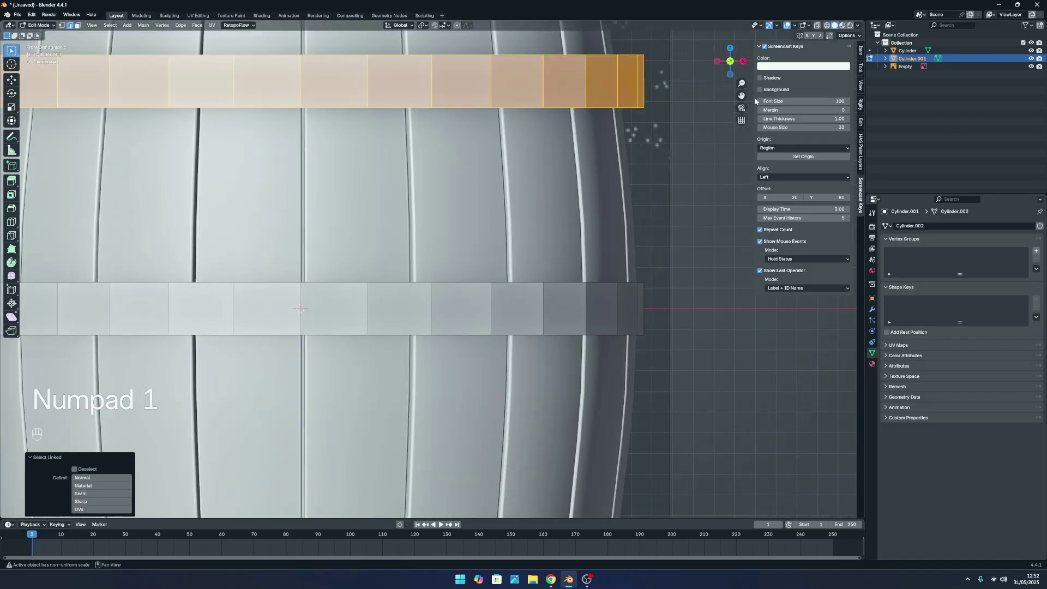
left_click_drag(743, 95, 826, 140)
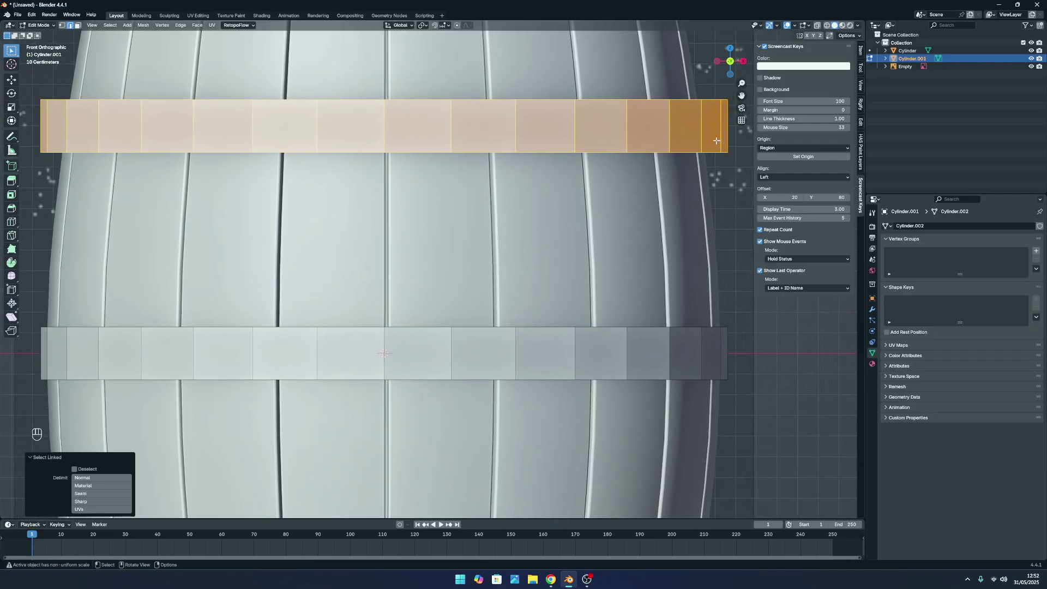
scroll(716, 155, "down", 1)
scroll(717, 168, "up", 1)
key("s")
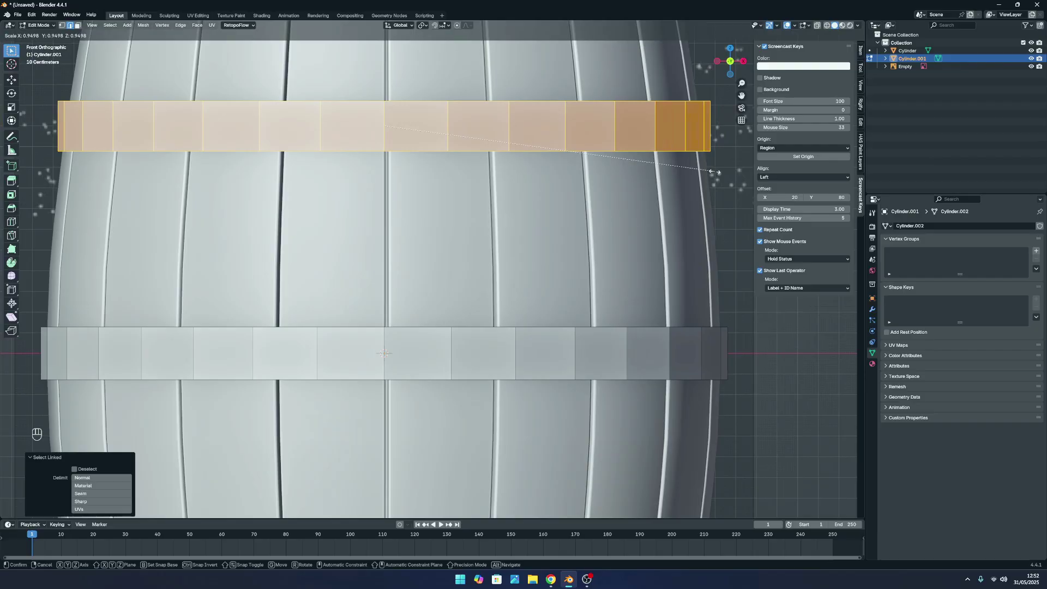
left_click(715, 171)
Select the upper hoop's top edge loop and scale it to 0.978 so the hoop tapers with the barrel.
left_click(730, 195)
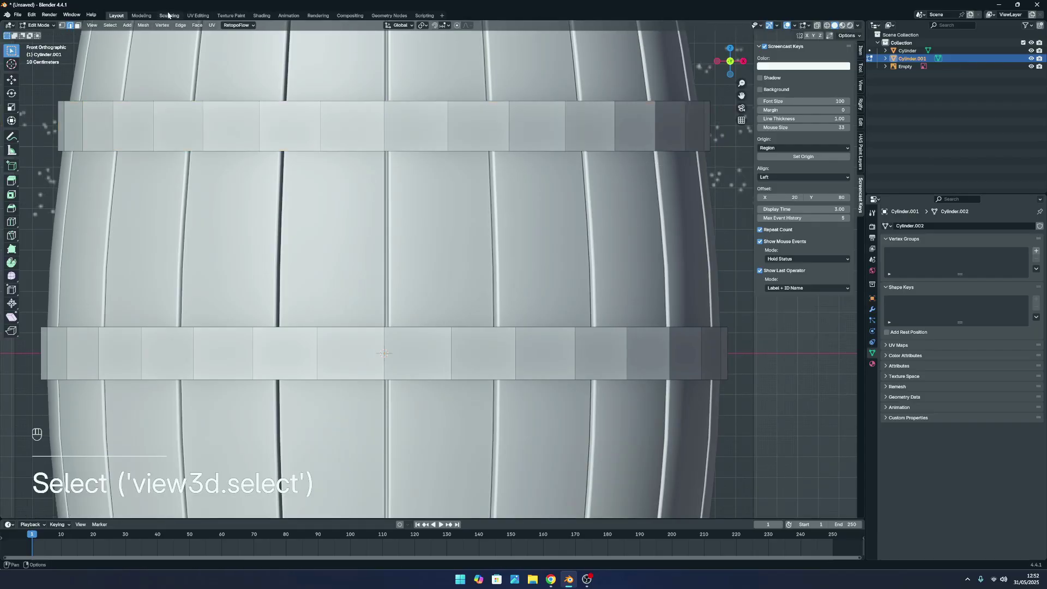
left_click(264, 102, "alt")
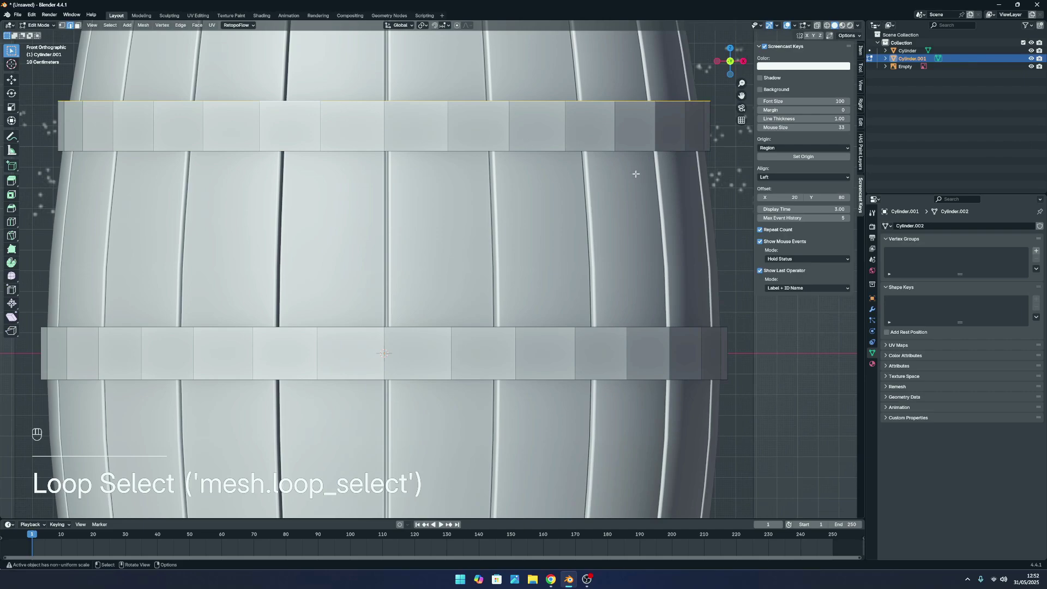
key("s")
key("s")
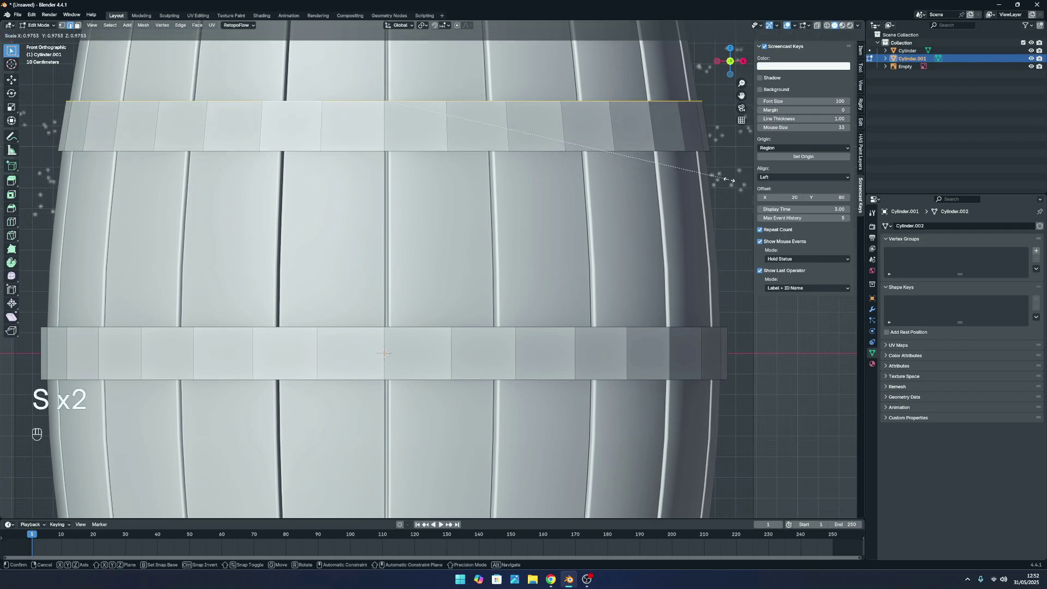
left_click(727, 180)
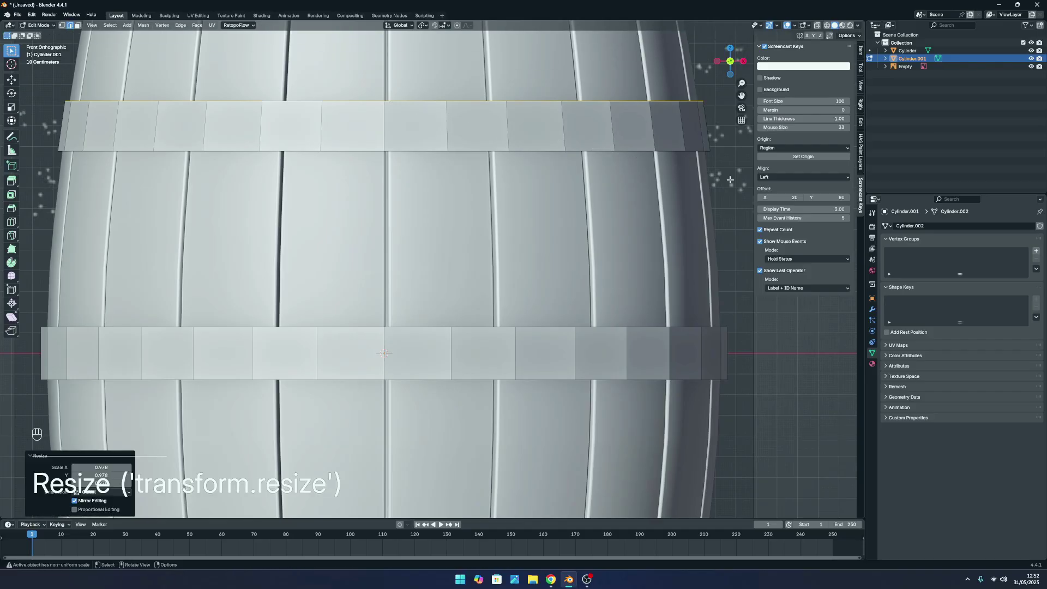
Return to Object Mode and inspect the tapered upper hoop's fit against the barrel planks.
left_click(738, 166)
scroll(663, 185, "down", 7)
key("Tab")
scroll(575, 208, "down", 5)
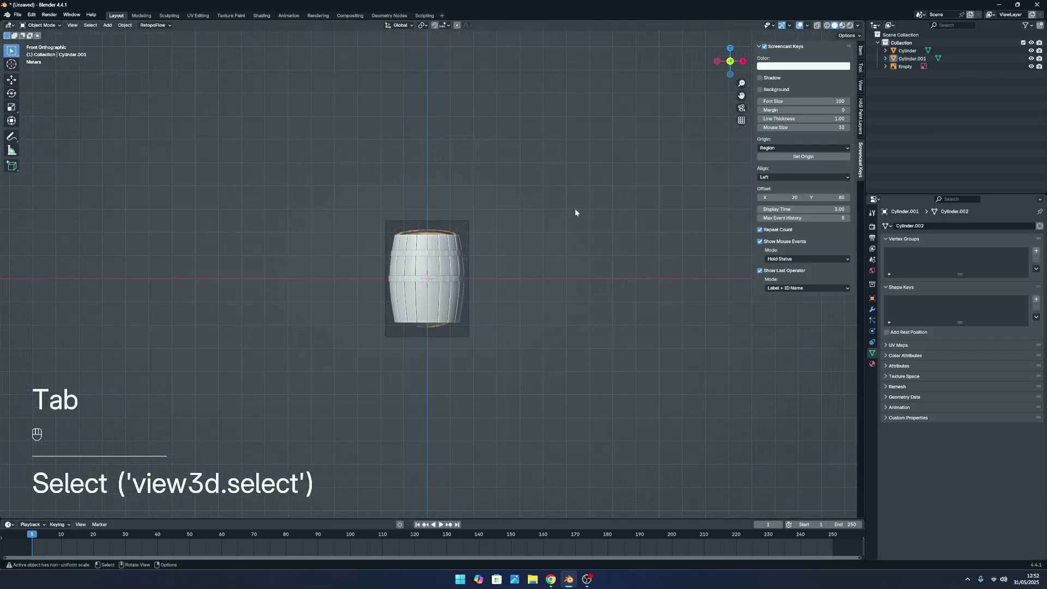
middle_click_drag(575, 208, 568, 229)
scroll(568, 229, "up", 10)
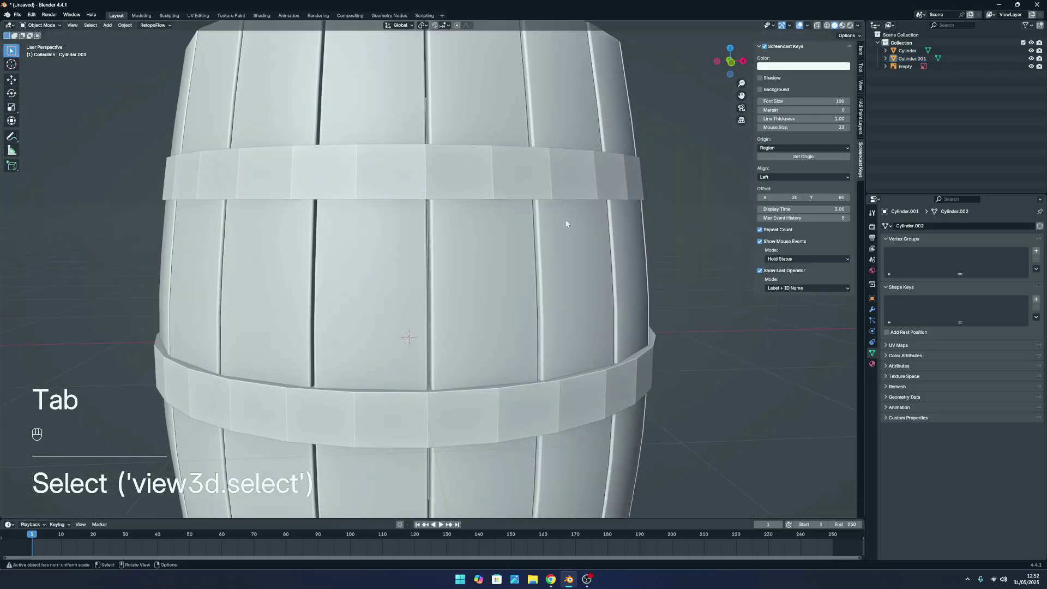
key("Tab")
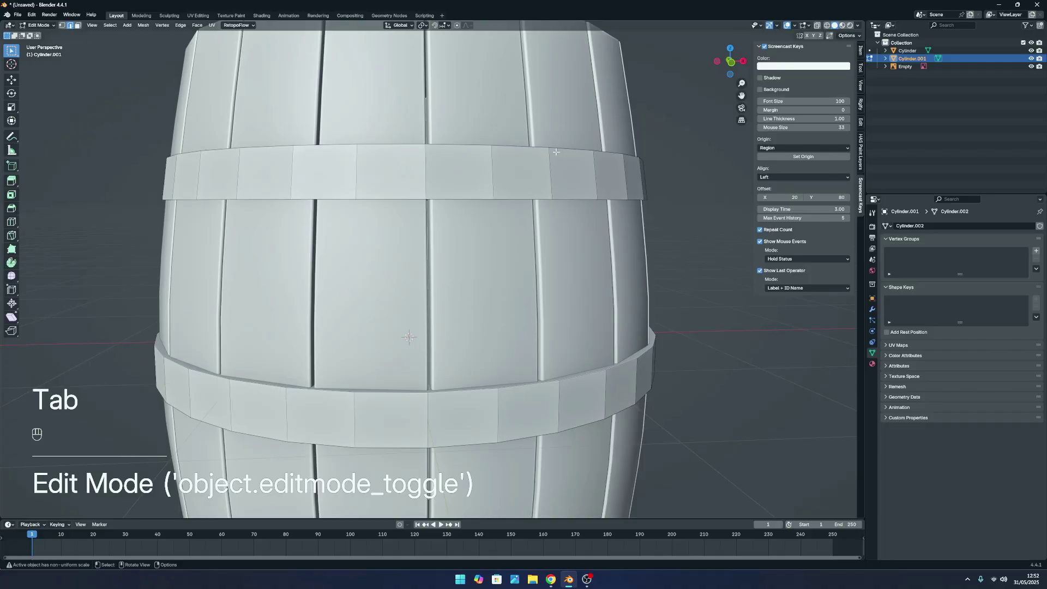
key("Tab")
In Edit Mode from the front view, duplicate the entire upper hoop and move the copy up about 0.47 m along Z.
key("Tab")
scroll(594, 234, "down", 8)
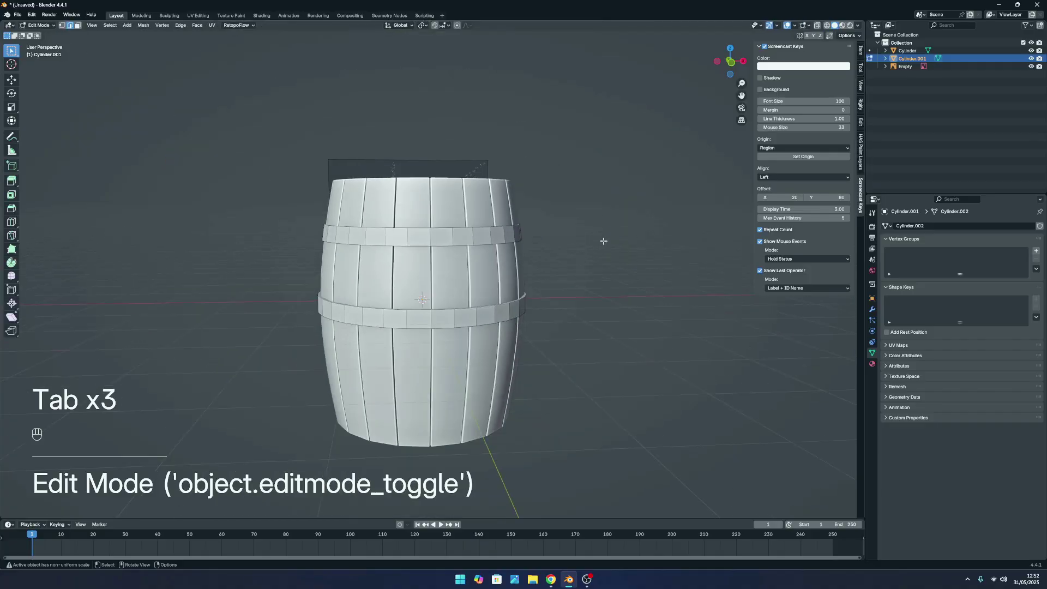
left_click(603, 240)
left_click(731, 62)
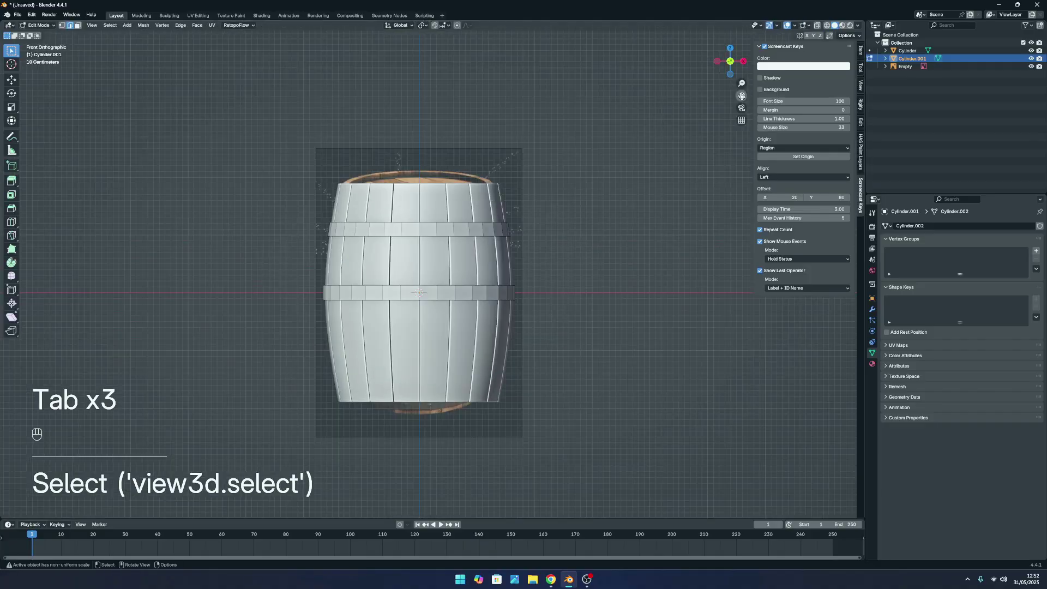
middle_click_drag(671, 81, 680, 161, "shift")
scroll(545, 229, "up", 3)
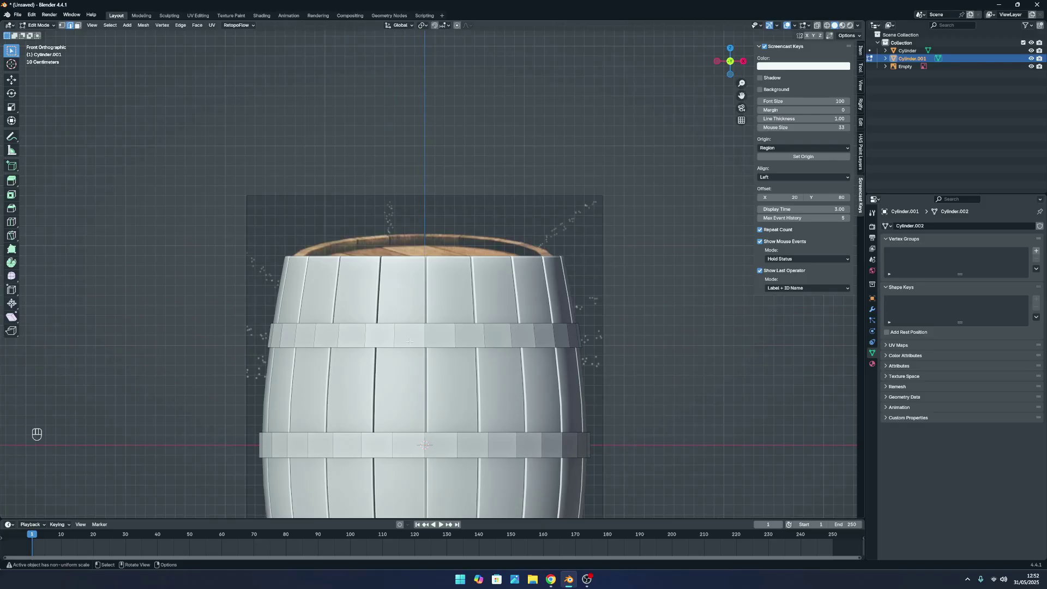
key("l")
key("shift+d")
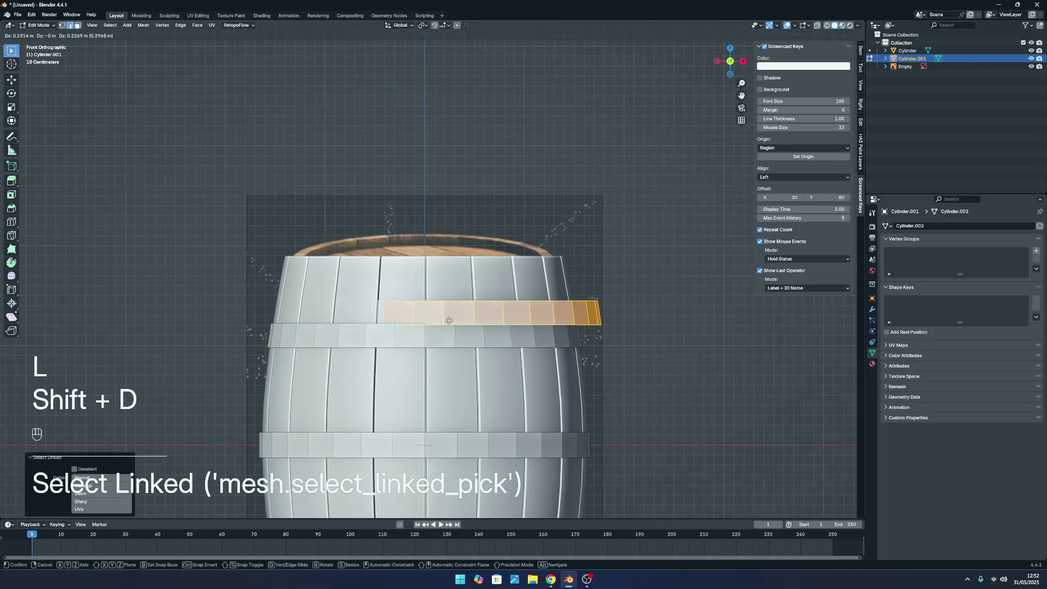
left_click(480, 336)
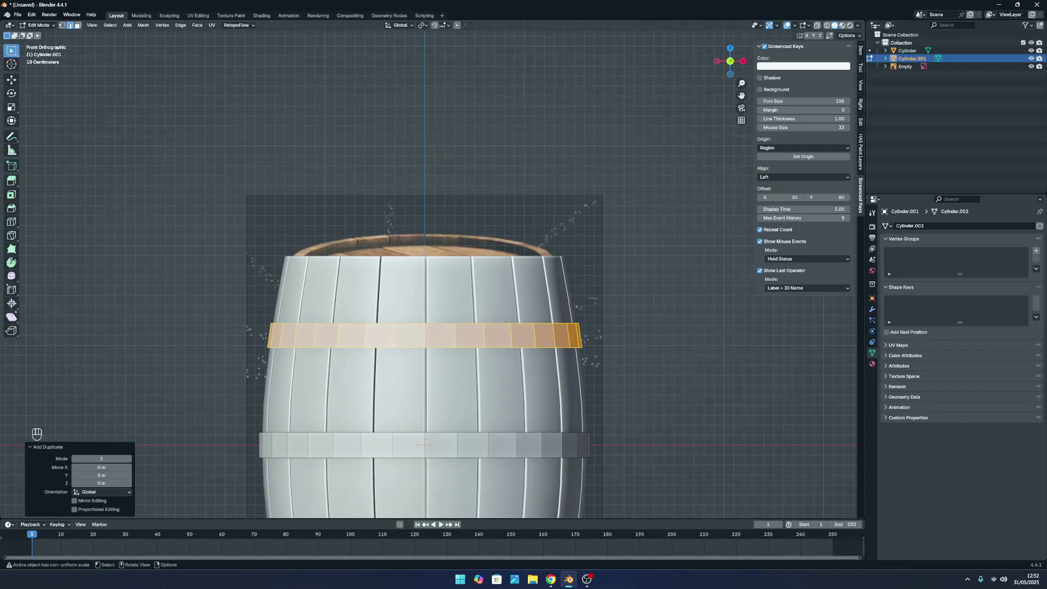
key("g")
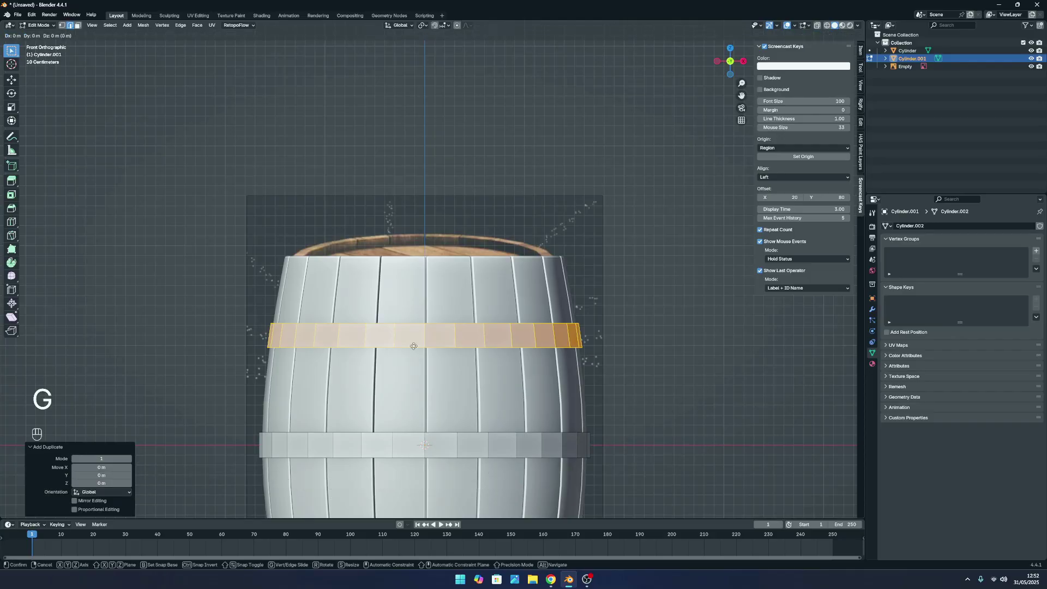
key("z")
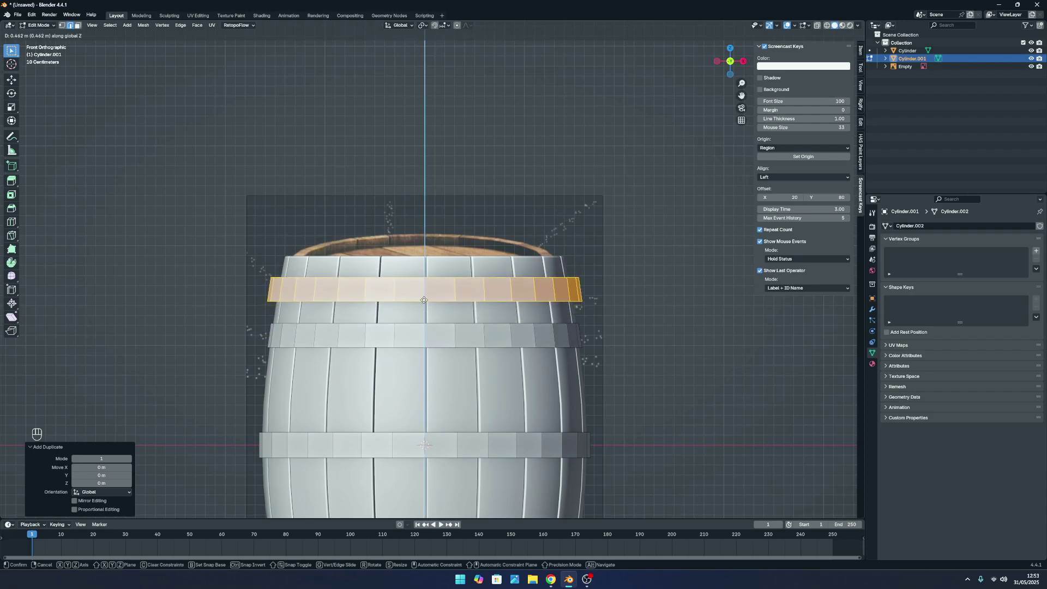
left_click(434, 302)
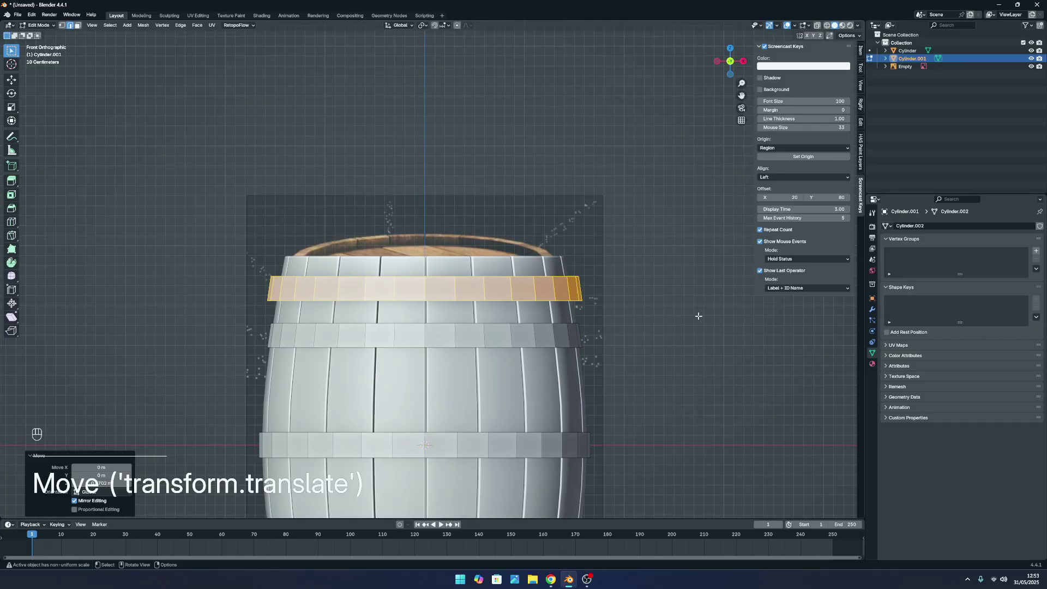
Scale the copied top hoop uniformly to about 0.95 to fit the barrel's narrowing, and return to Object Mode.
scroll(694, 313, "up", 2)
key("s")
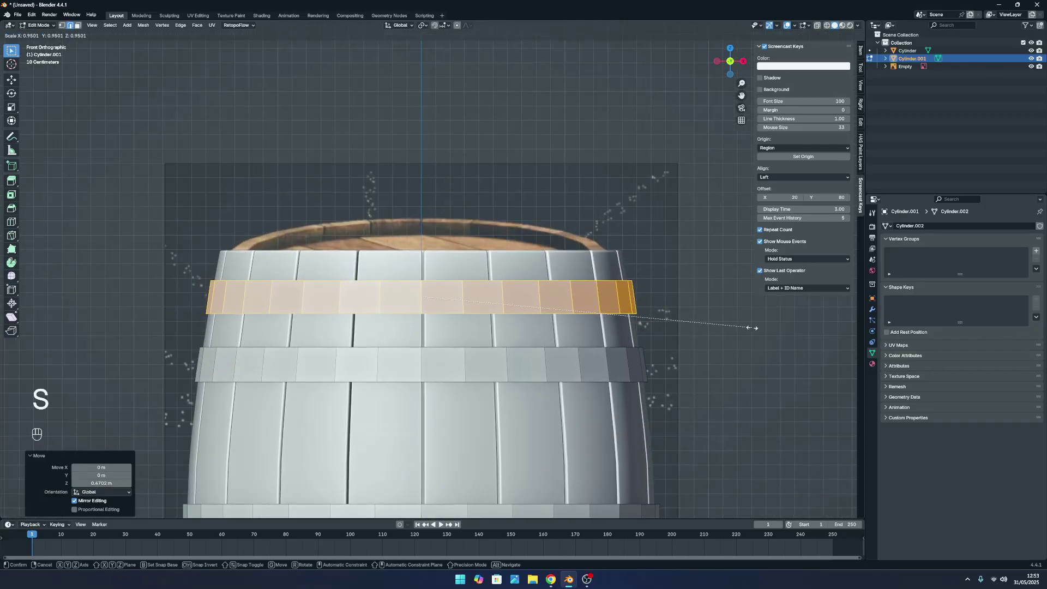
left_click(752, 328)
key("Tab")
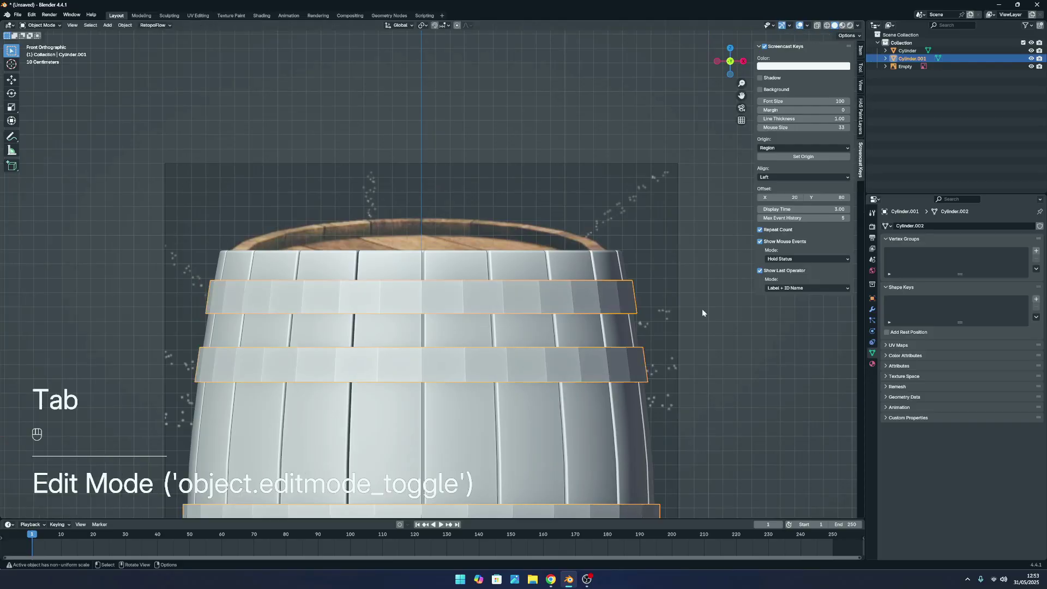
Inspect how the three hoops fit around the barrel in perspective and front views.
scroll(702, 312, "down", 5)
left_click(600, 303)
mouse_move(553, 301)
middle_mouse_down()
mouse_move(520, 339)
mouse_move(597, 322)
mouse_move(557, 293)
mouse_move(533, 300)
middle_mouse_up()
scroll(526, 322, "up", 5)
scroll(522, 338, "down", 3)
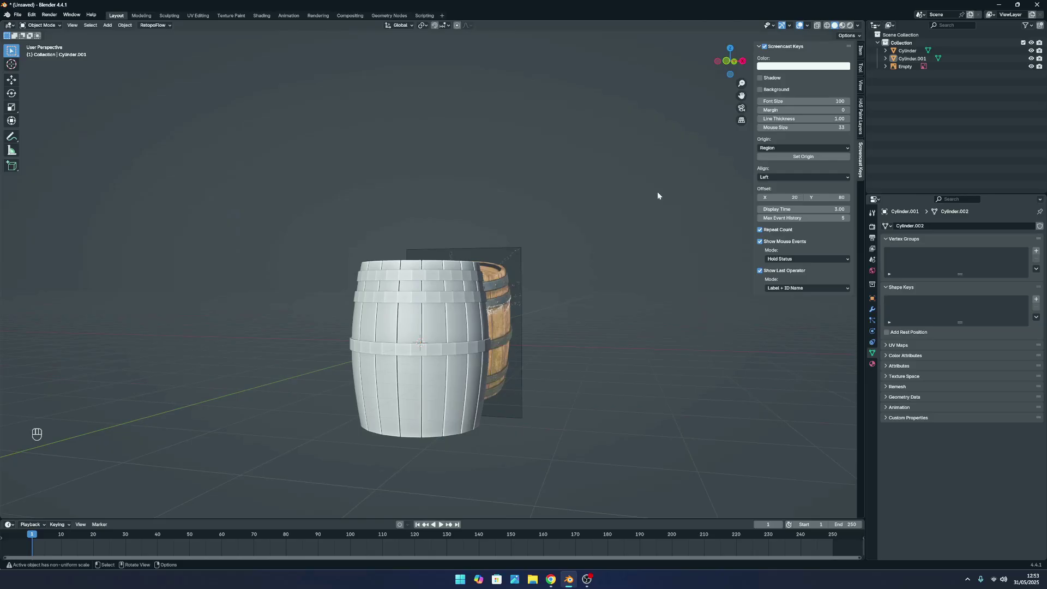
middle_click_drag(268, 495, 243, 435, "shift")
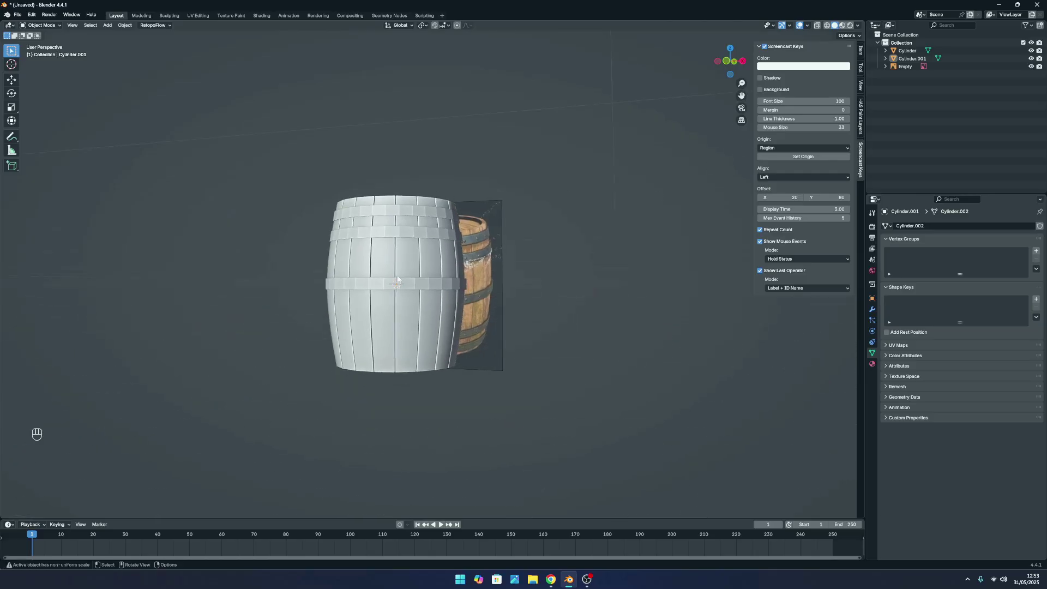
key("KP_1")
scroll(437, 264, "up", 6)
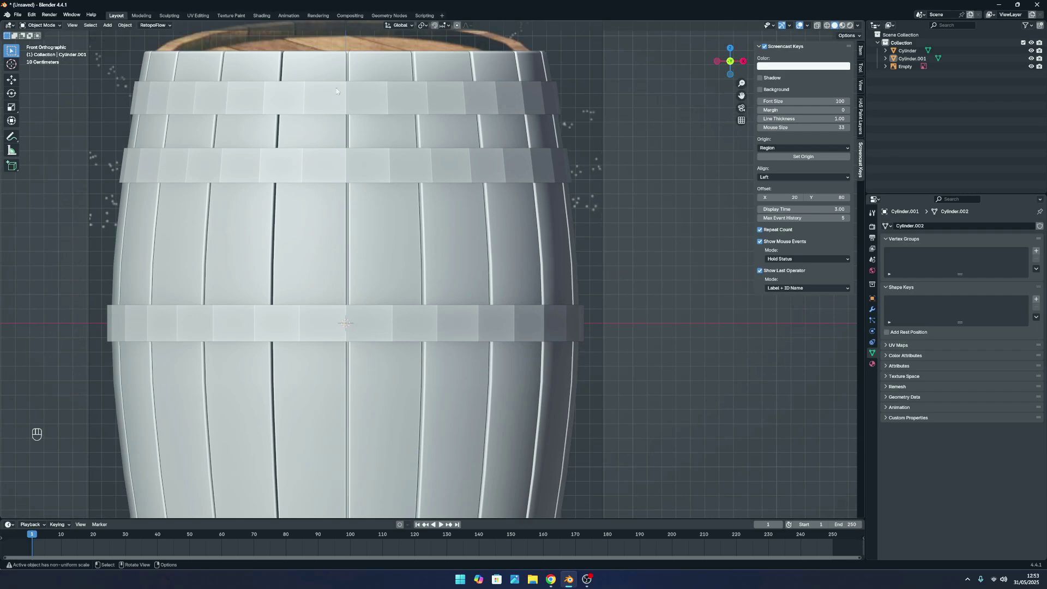
scroll(336, 91, "down", 1)
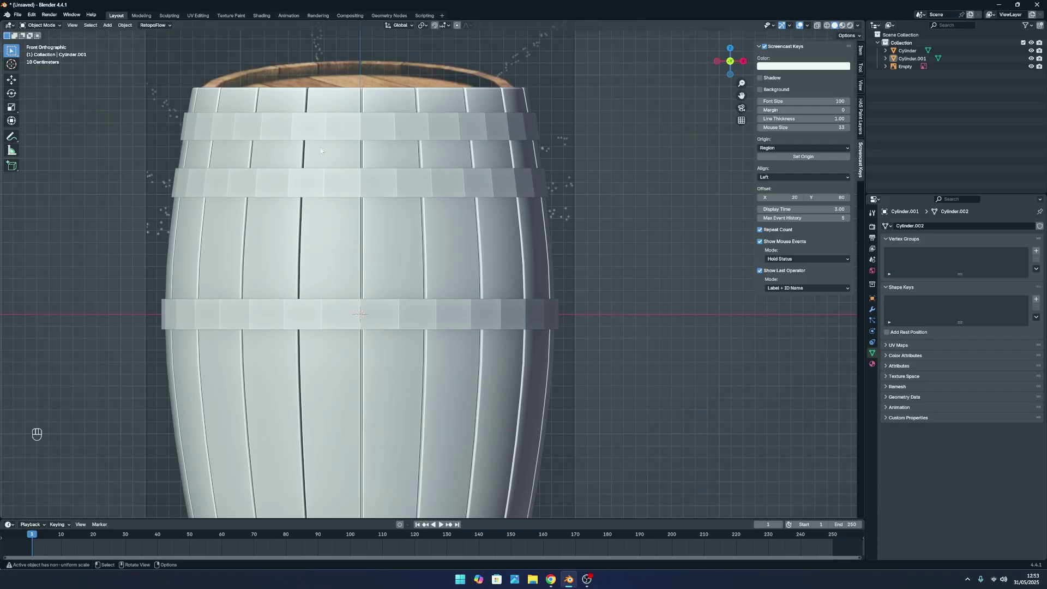
middle_click_drag(406, 341, 442, 272, "shift")
scroll(442, 275, "up", 2)
In Edit Mode on the hoops, add one centred horizontal loop cut around the middle hoop.
left_click(551, 271)
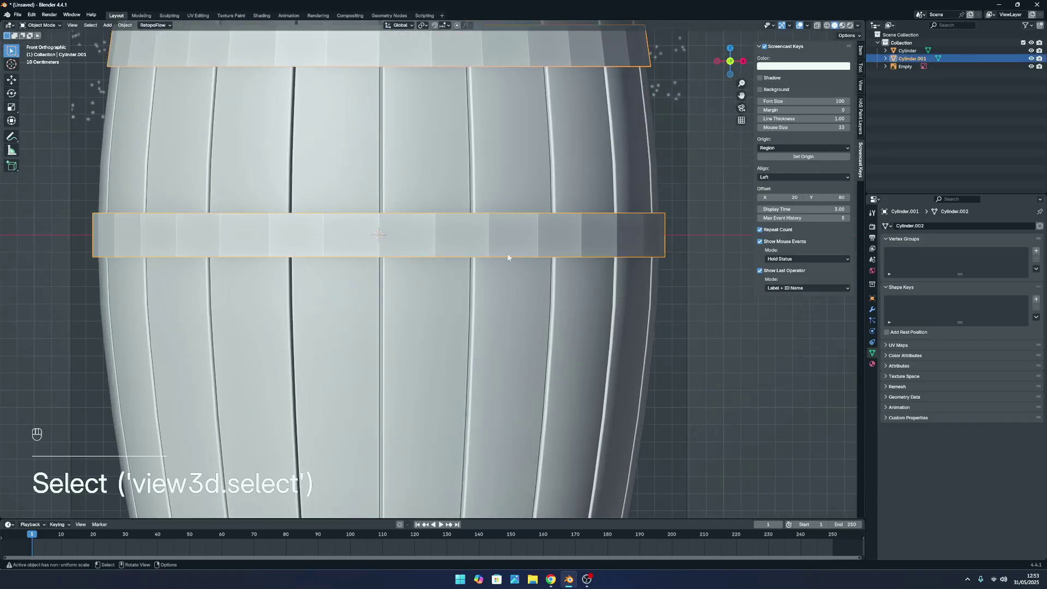
scroll(338, 246, "up", 2)
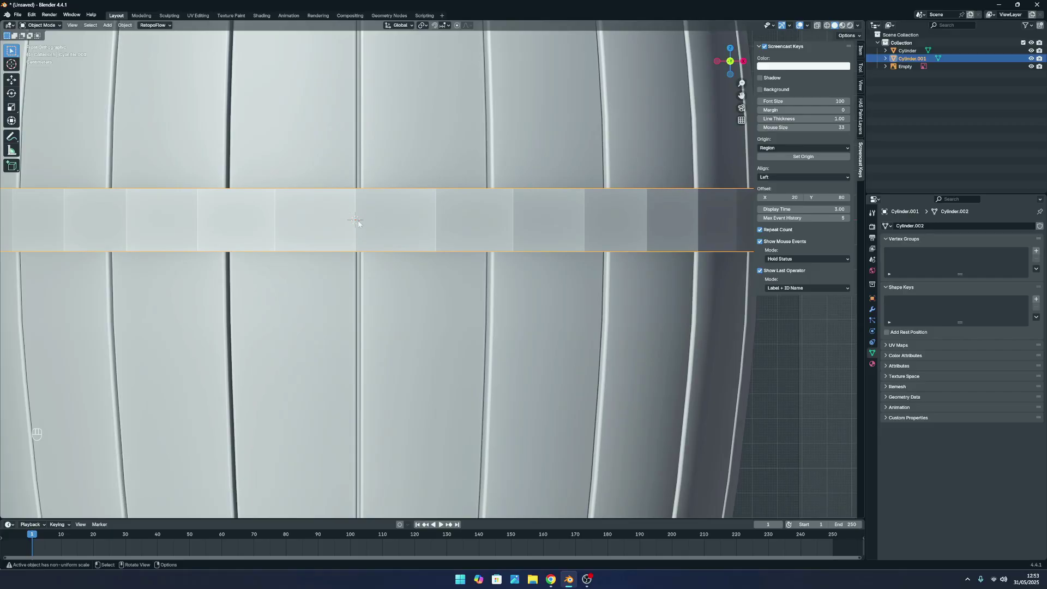
left_click_drag(355, 222, 363, 229)
left_click(358, 225)
scroll(579, 362, "down", 3)
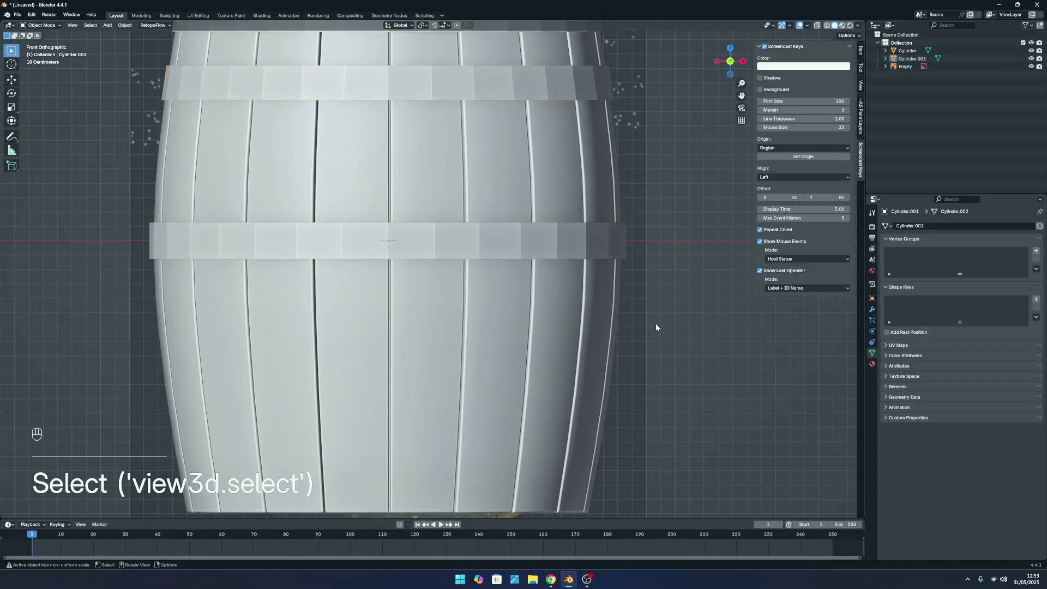
scroll(656, 323, "up", 4)
key("Tab")
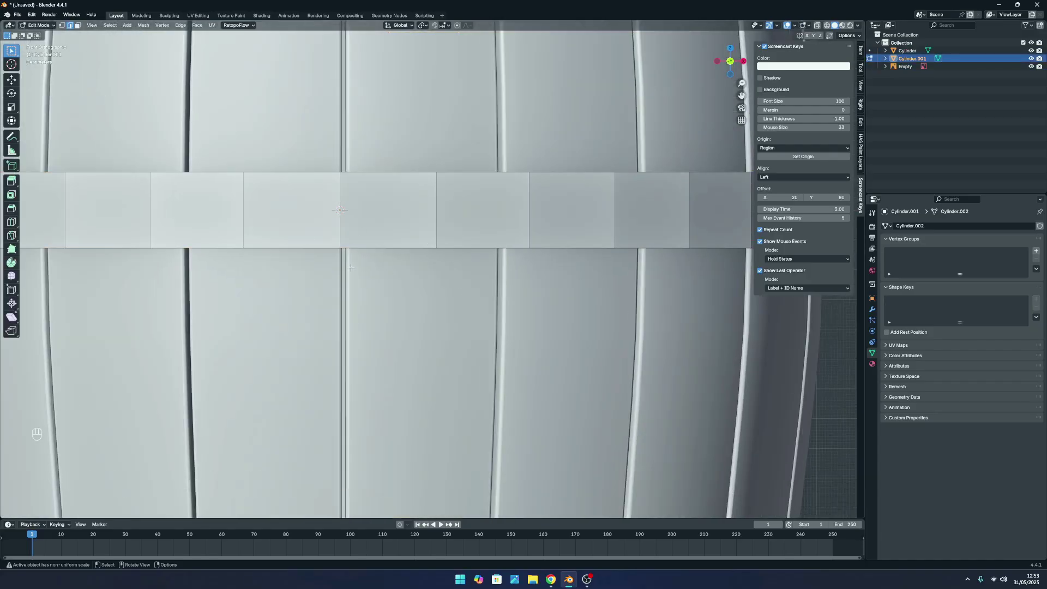
key("ctrl+r")
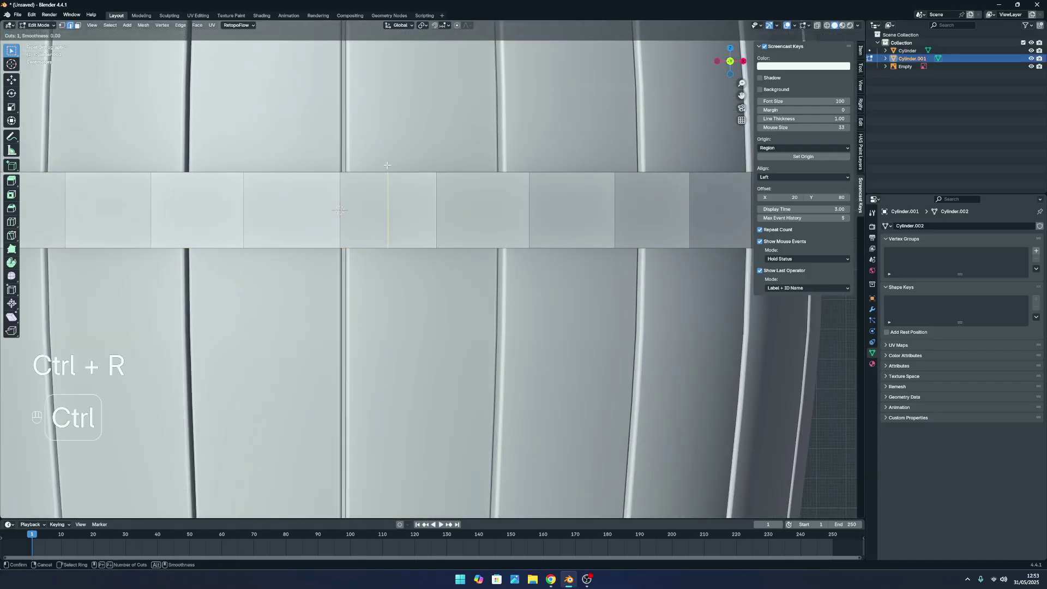
left_click(435, 204)
scroll(580, 270, "down", 5)
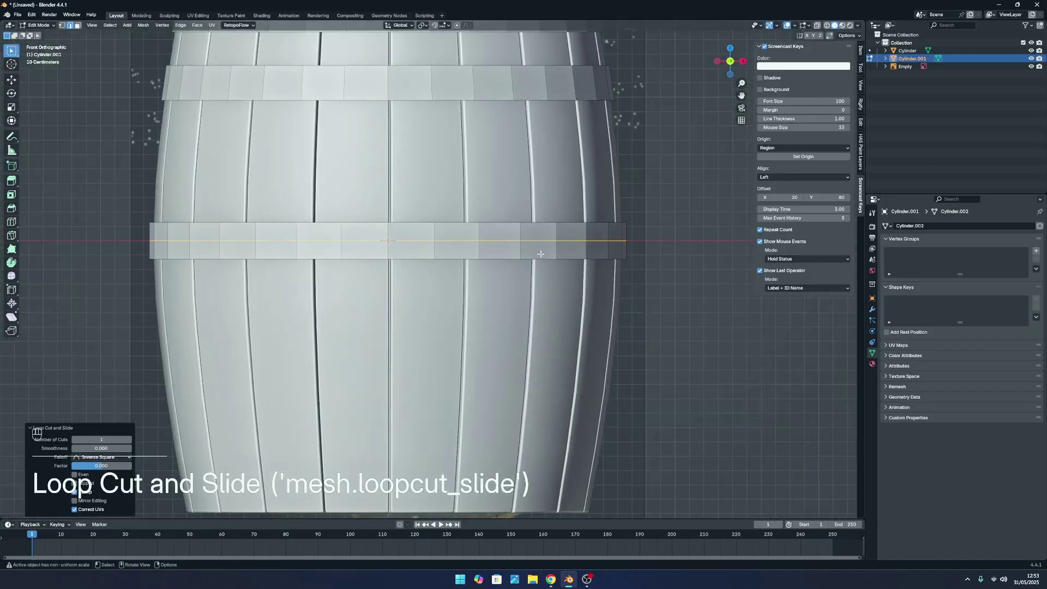
scroll(579, 270, "up", 2)
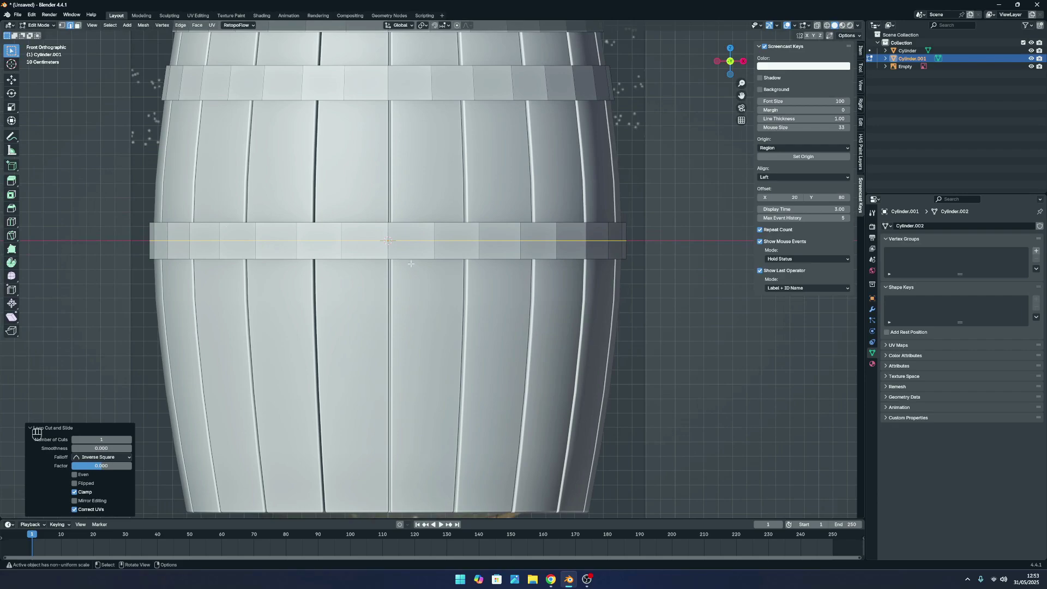
scroll(431, 109, "down", 1)
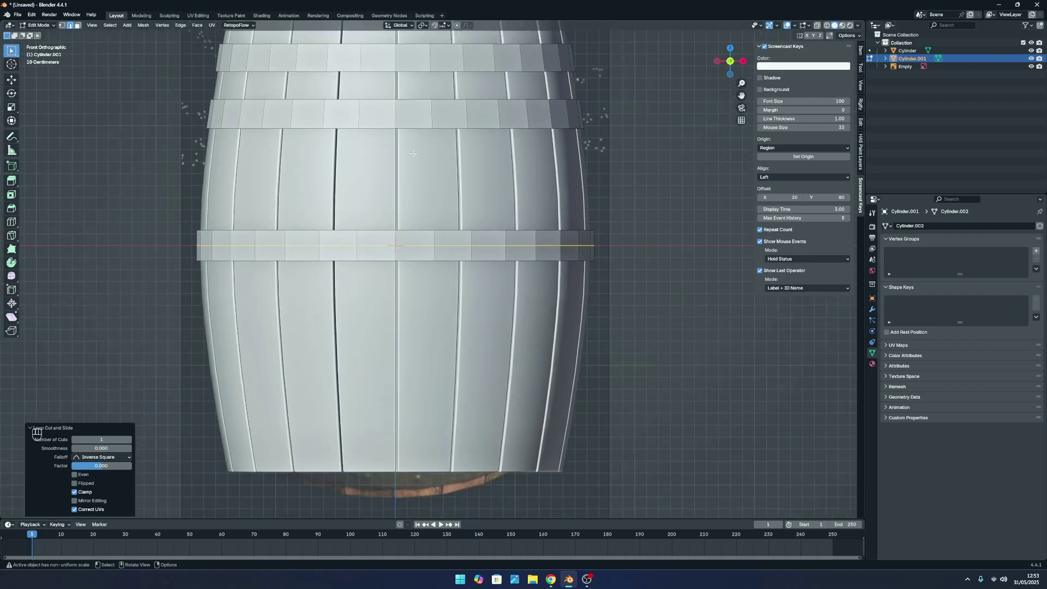
In face select mode, select the face loop forming the middle hoop's lower half and delete those faces.
left_click(78, 25)
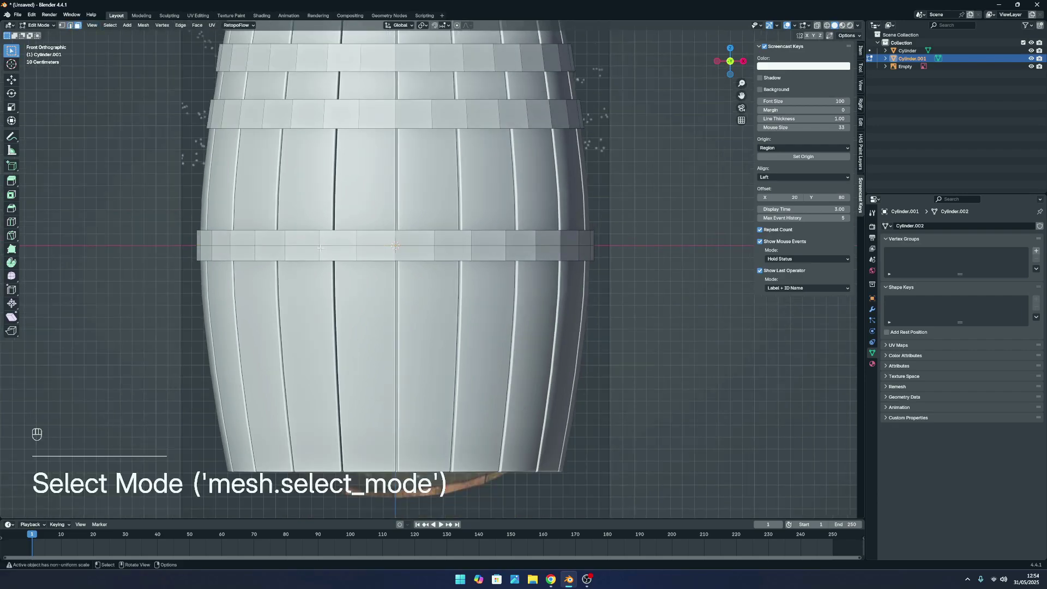
scroll(321, 248, "up", 2)
key("space")
key("space")
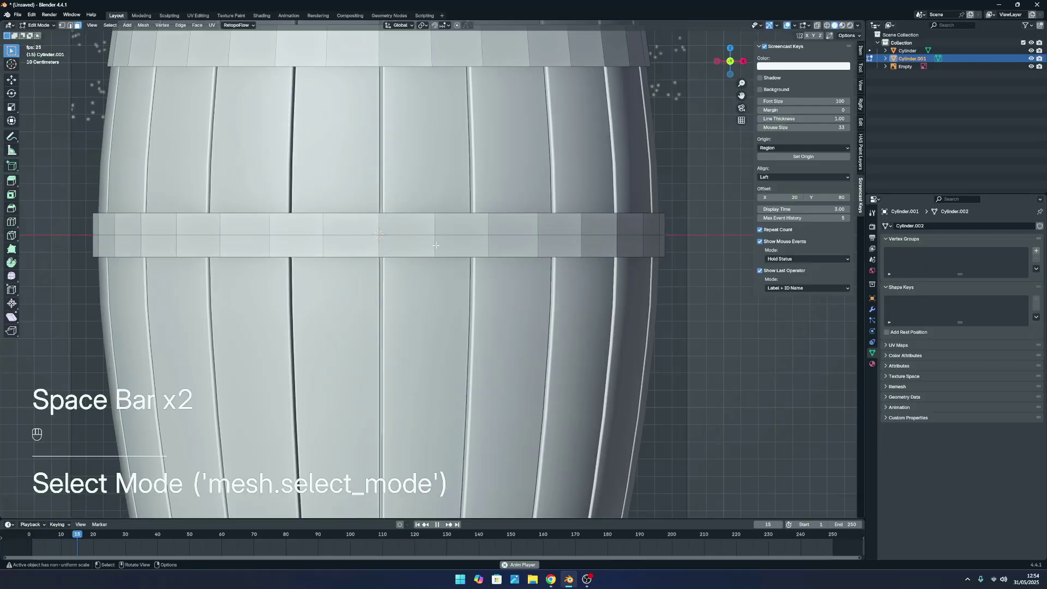
left_click(435, 246, "alt")
key("space")
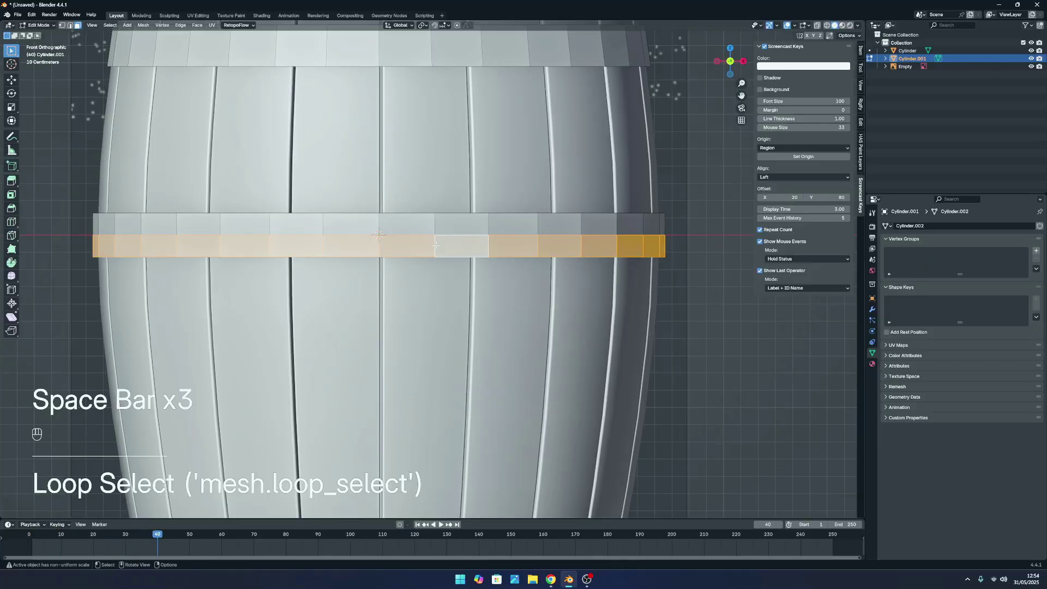
key("x")
left_click(432, 246)
middle_click_drag(478, 240, 470, 269)
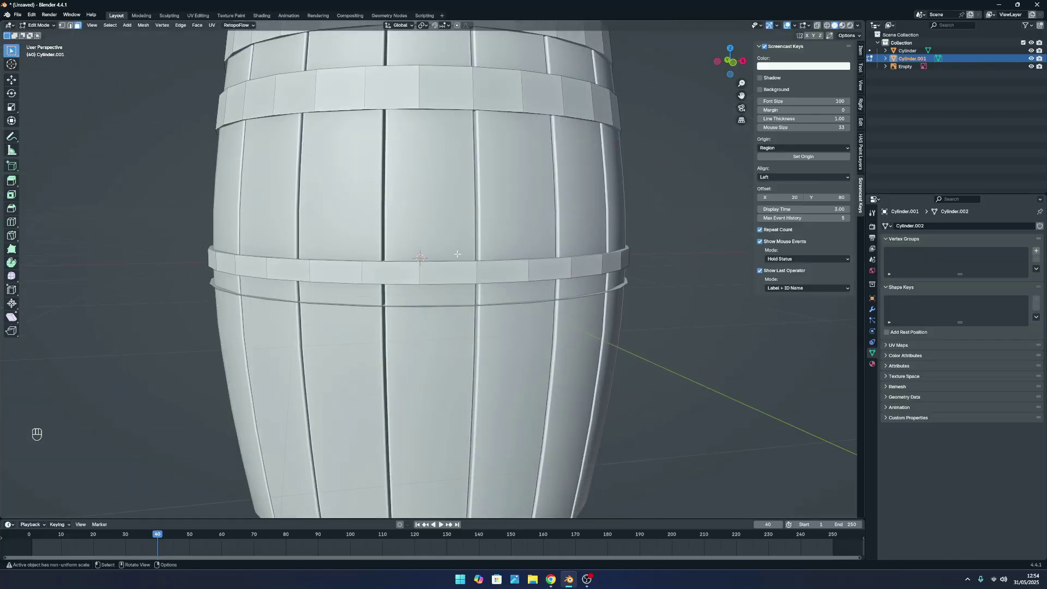
Return to Object Mode and hide the barrel planks object so only the hoops and the reference image remain.
key("Tab")
left_click(439, 183)
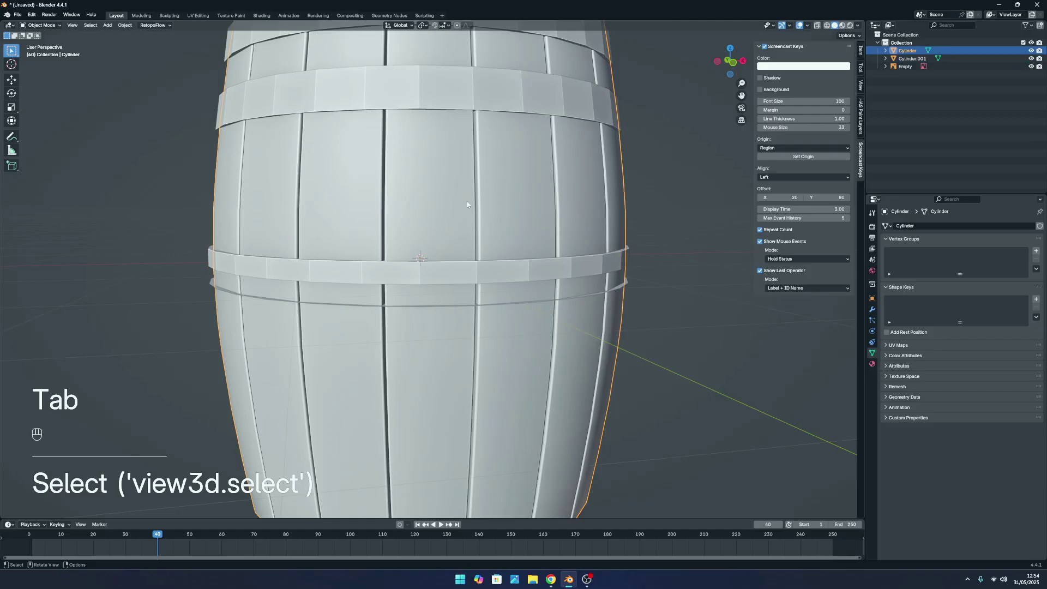
key("slash")
key("slash")
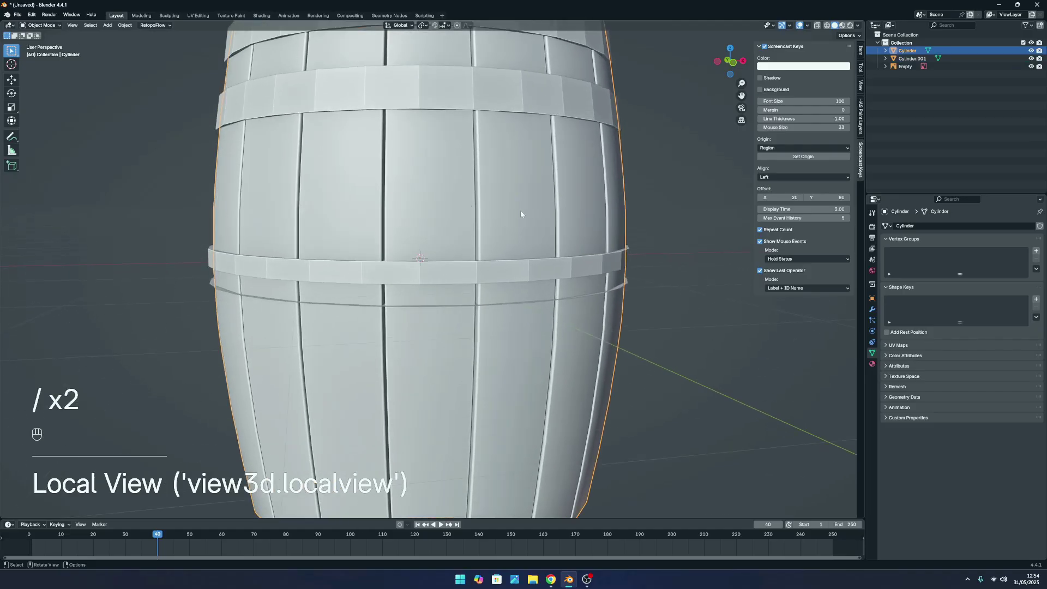
left_click(504, 356)
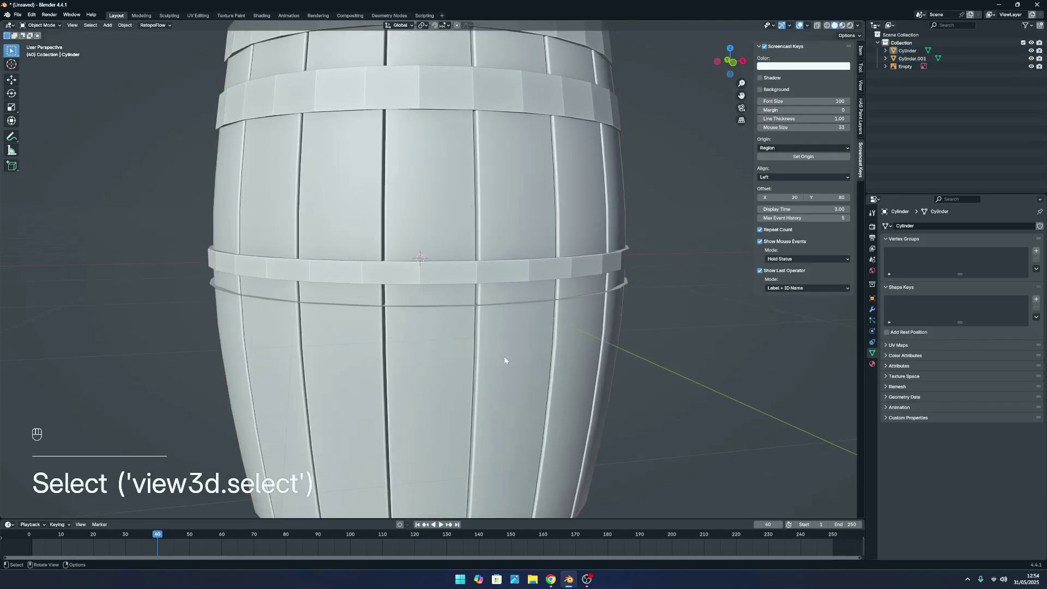
scroll(504, 356, "down", 6)
scroll(509, 311, "up", 4)
key("h")
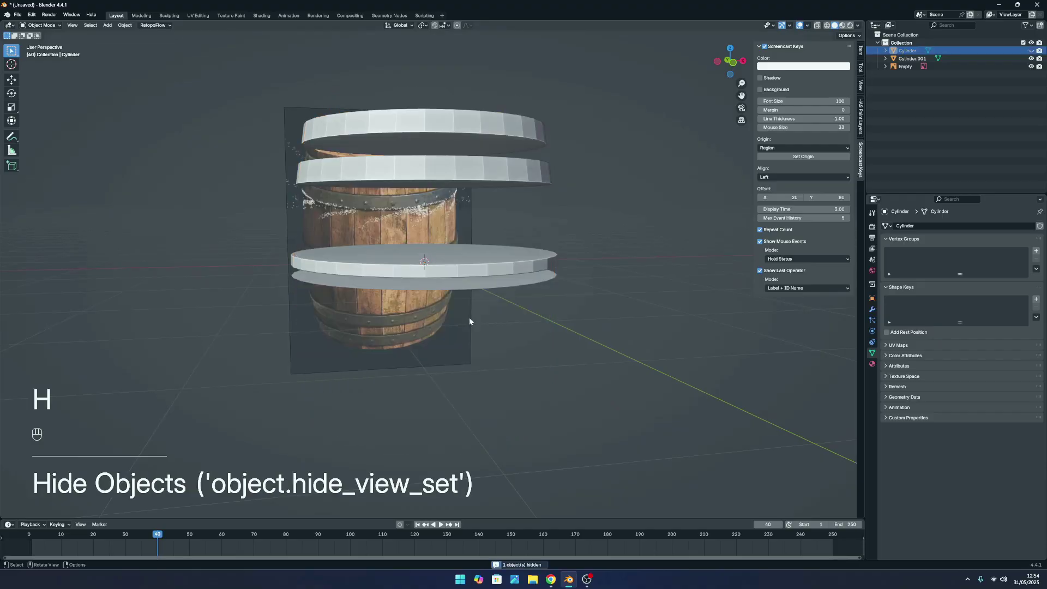
In Edit Mode on the hoops, select the flat top and bottom cap faces of all three hoops and delete them.
middle_click_drag(495, 232, 426, 306)
scroll(515, 254, "up", 2)
key("Tab")
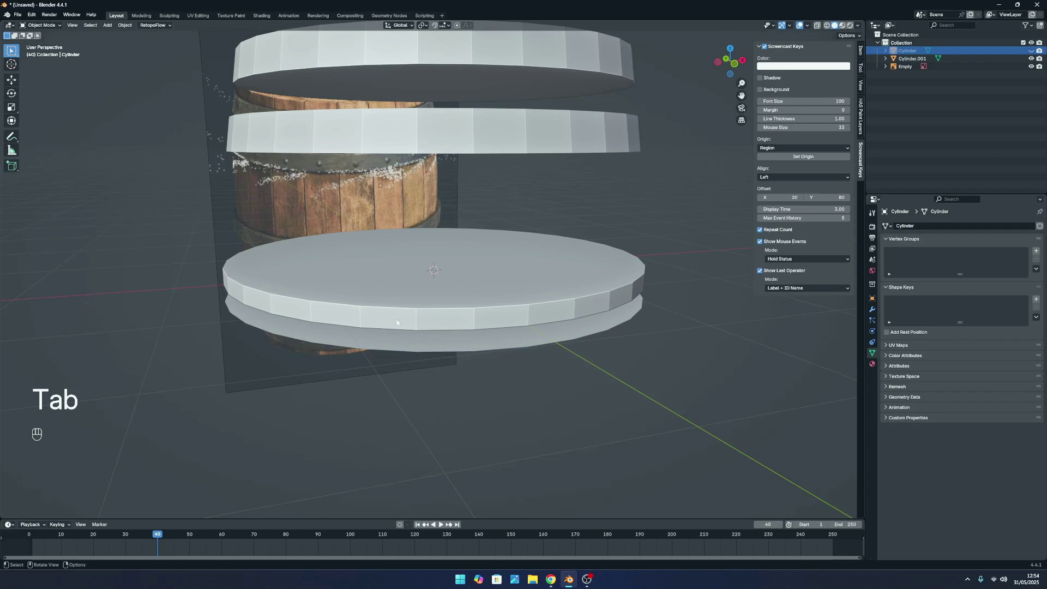
left_click(397, 323)
key("Tab")
middle_click_drag(496, 240, 454, 189)
scroll(454, 188, "down", 3)
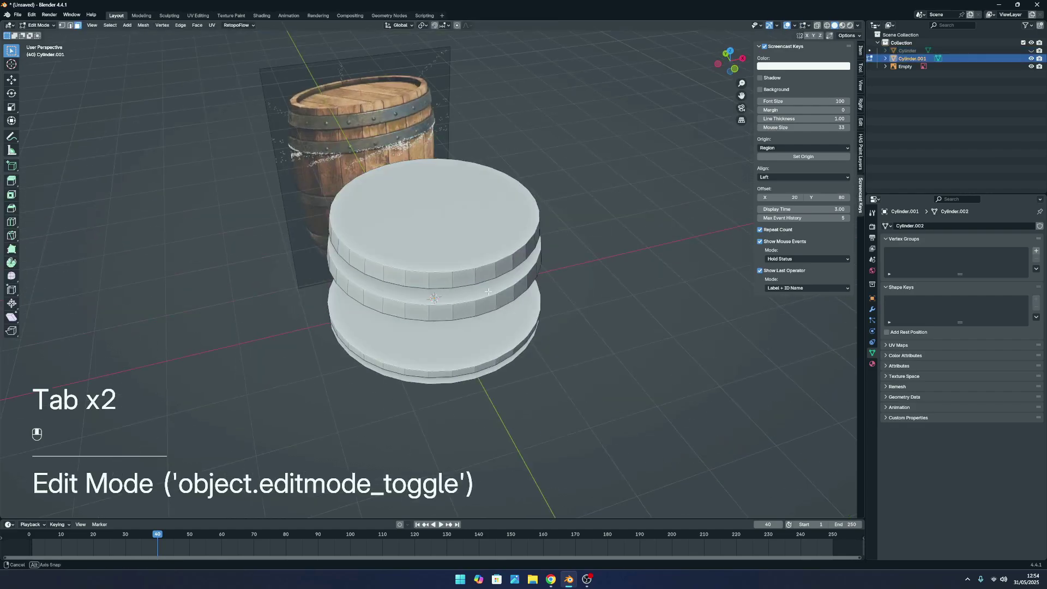
left_click(454, 189, "shift")
middle_click_drag(426, 297, 417, 230)
left_click(416, 230, "shift")
left_click(420, 221, "shift")
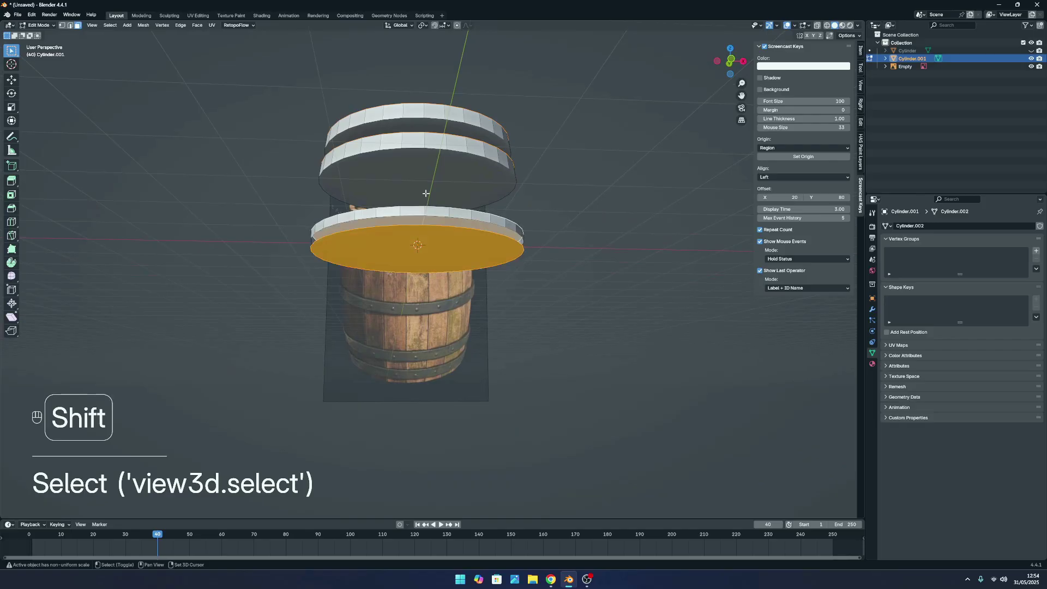
left_click(426, 189, "shift")
left_click(439, 125, "shift")
middle_click_drag(442, 122, 488, 164)
key("x")
left_click(488, 163)
scroll(563, 213, "down", 4)
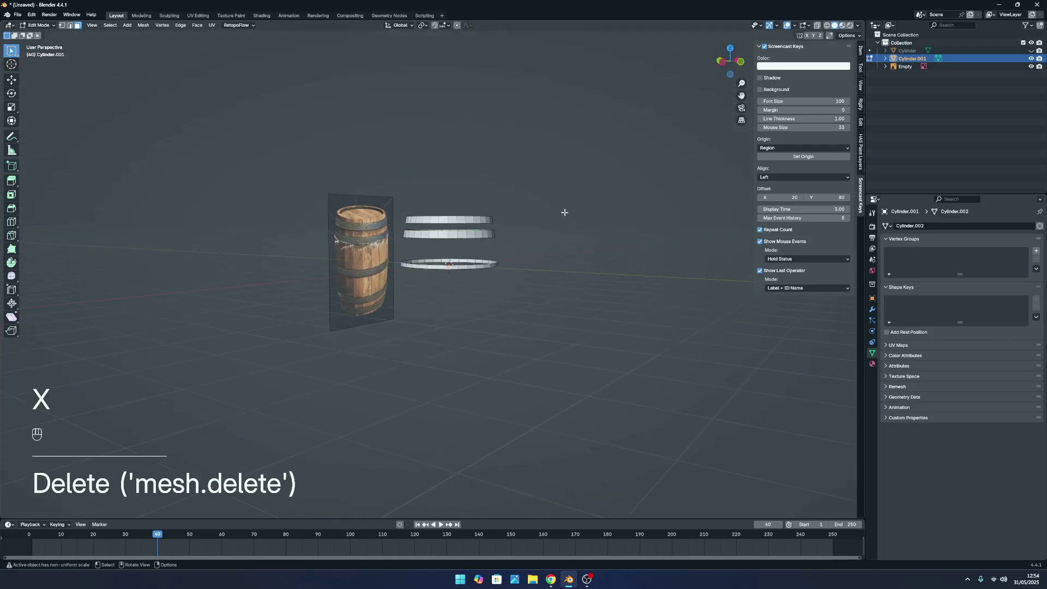
Return to Object Mode and examine the open hoop rings from several angles.
key("Tab")
middle_click_drag(564, 213, 535, 259)
scroll(535, 265, "up", 4)
left_click(535, 264)
scroll(562, 292, "up", 1)
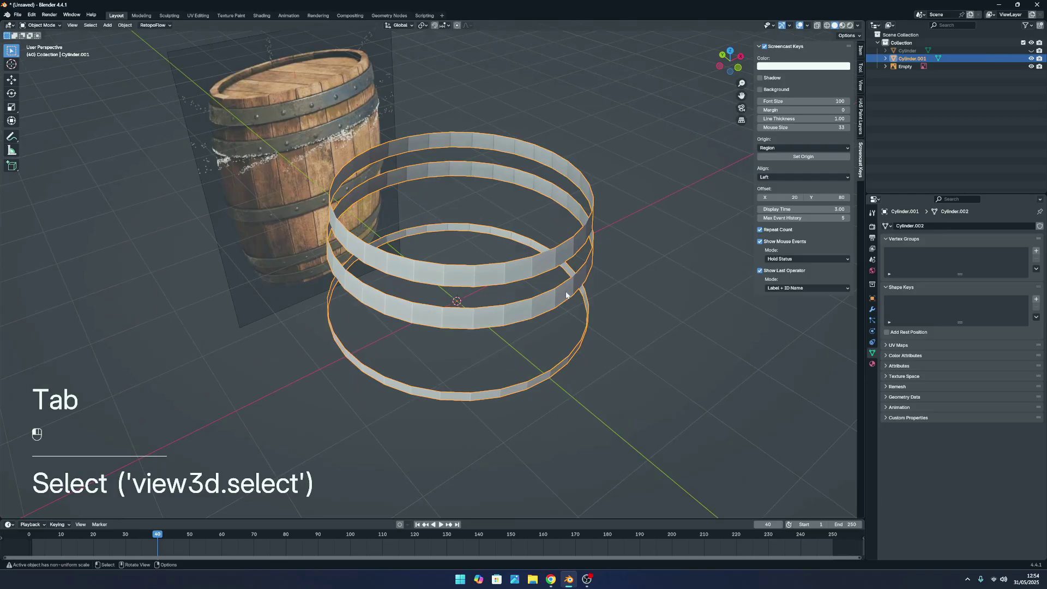
left_click_drag(620, 313, 629, 318)
scroll(595, 304, "down", 4)
middle_click_drag(585, 300, 513, 265)
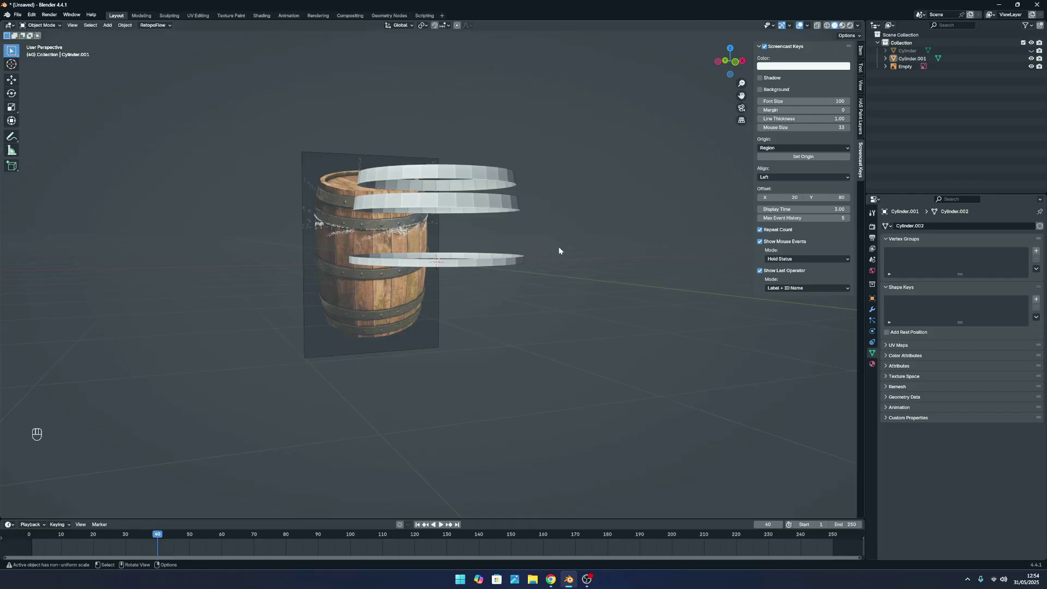
middle_click_drag(562, 243, 543, 269)
scroll(579, 269, "up", 2)
Check the hoop ring faces from above and below in Edit Mode, and return to Object Mode.
key("Tab")
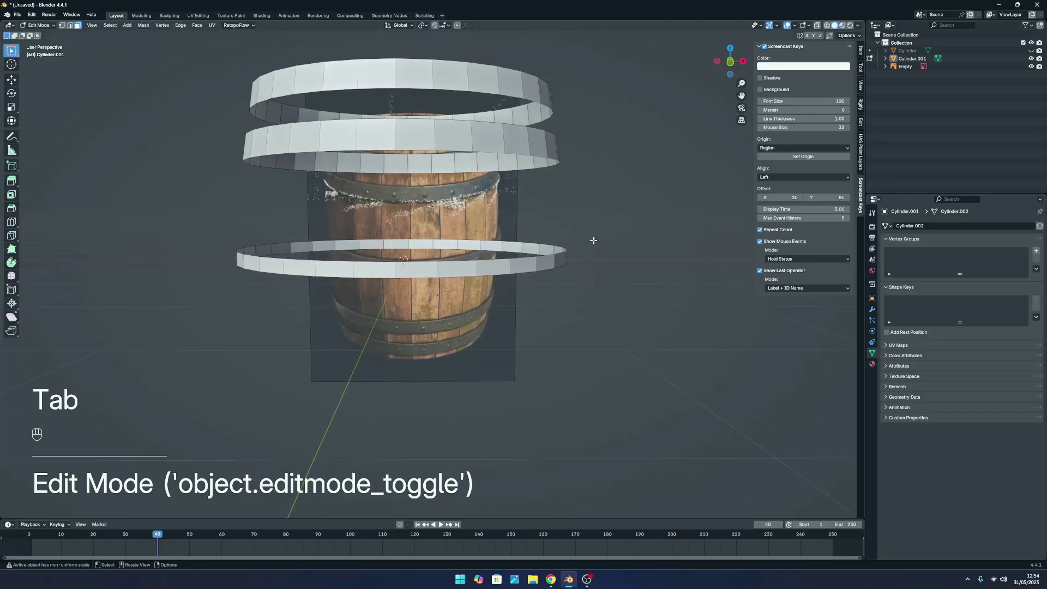
left_click(592, 236)
scroll(568, 180, "down", 3)
middle_click_drag(568, 180, 586, 227)
scroll(587, 227, "up", 4)
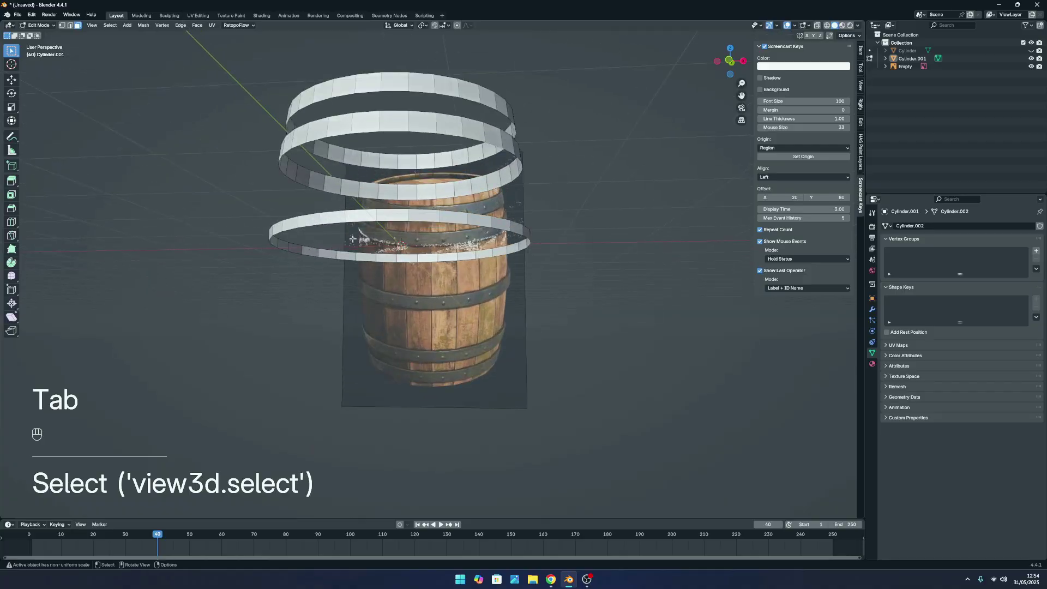
middle_click_drag(352, 240, 398, 251)
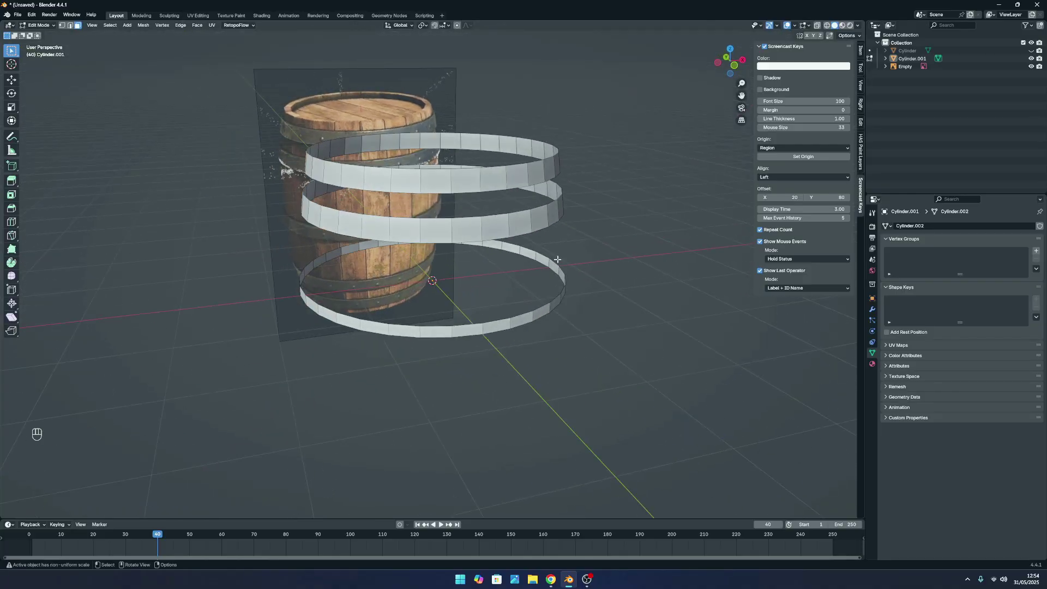
scroll(514, 256, "down", 3)
key("Tab")
Unhide the barrel planks object so it appears inside the hoops again.
middle_click_drag(552, 296, 409, 248)
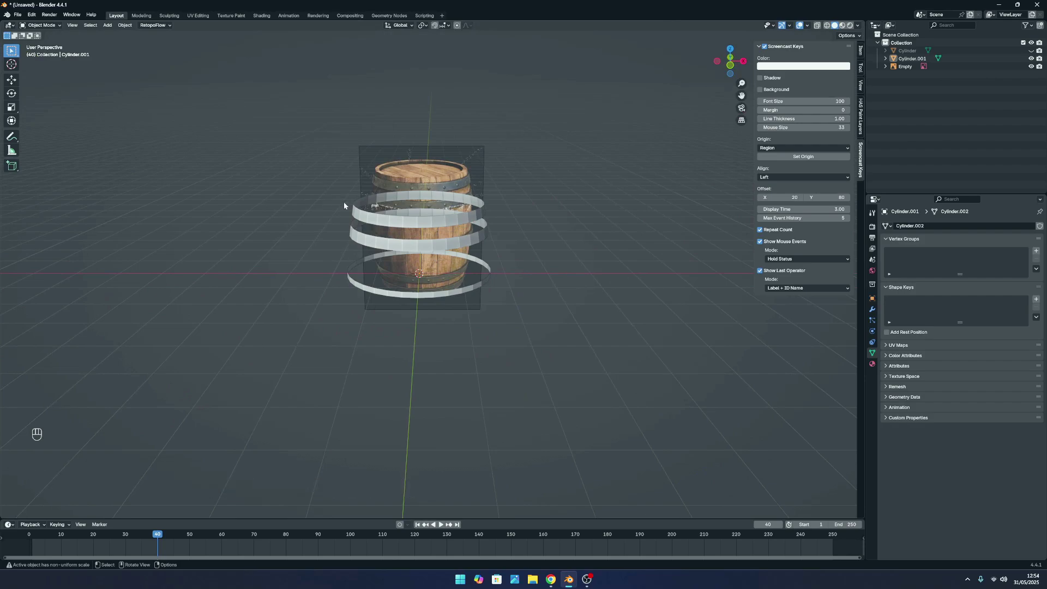
key("alt+h")
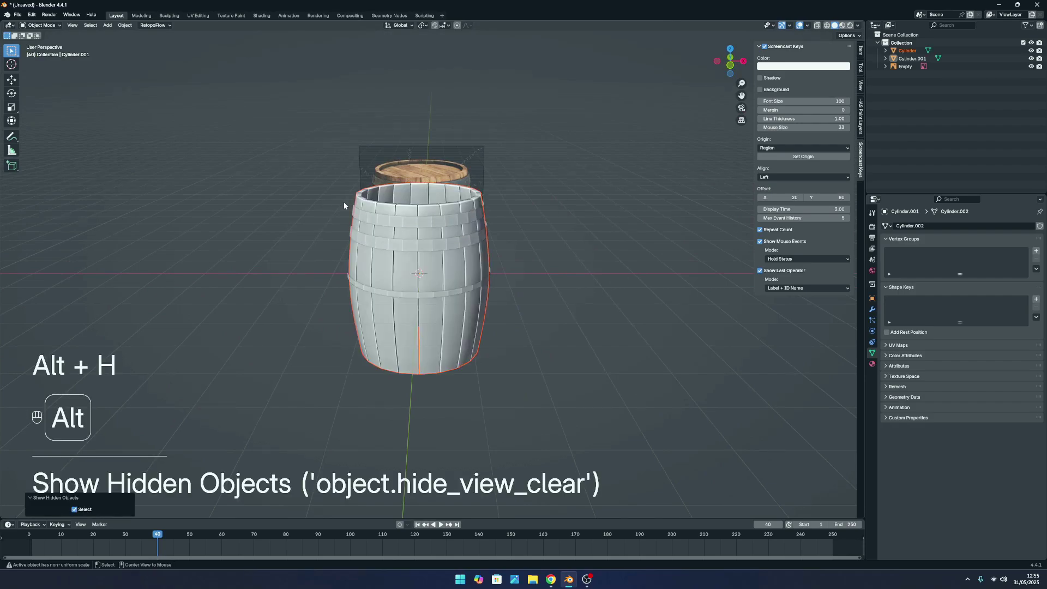
key("h")
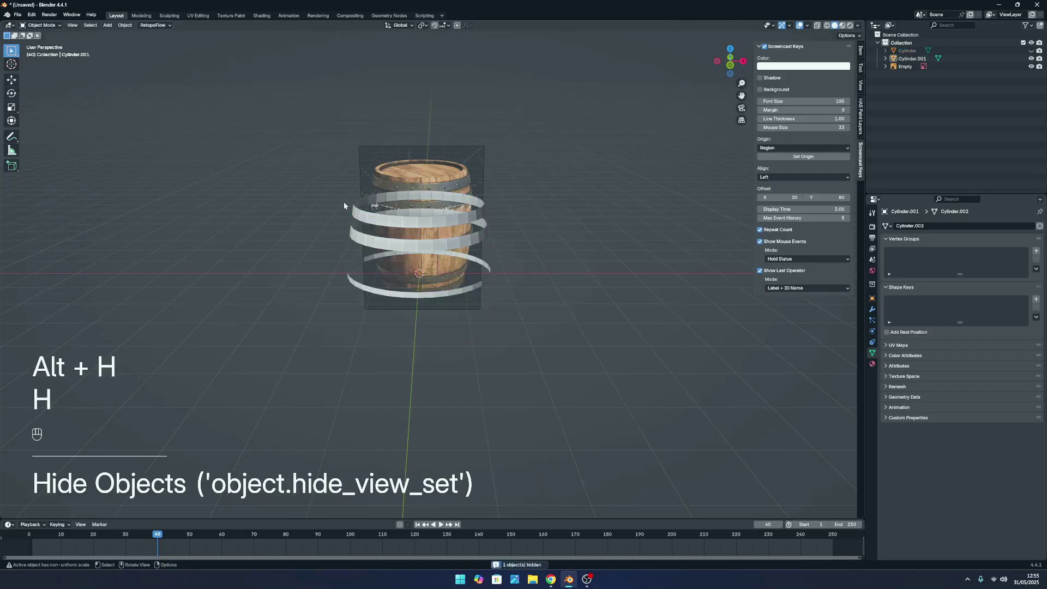
key("alt+h")
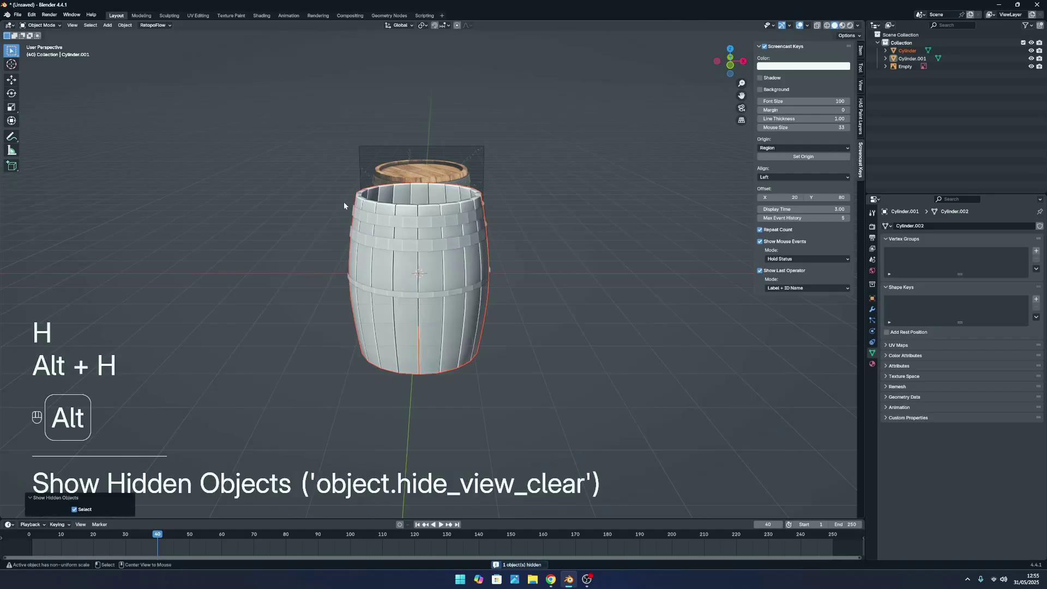
Select the hoops object in front view and add a Mirror modifier to it.
left_click(600, 234)
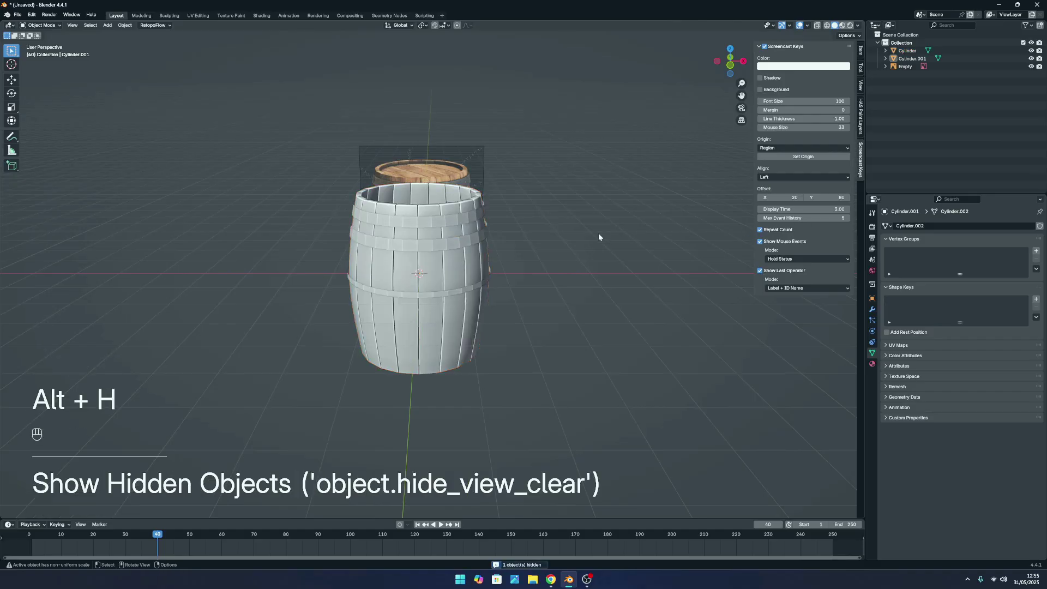
scroll(533, 237, "up", 2)
middle_click_drag(533, 236, 463, 213)
left_click(499, 187)
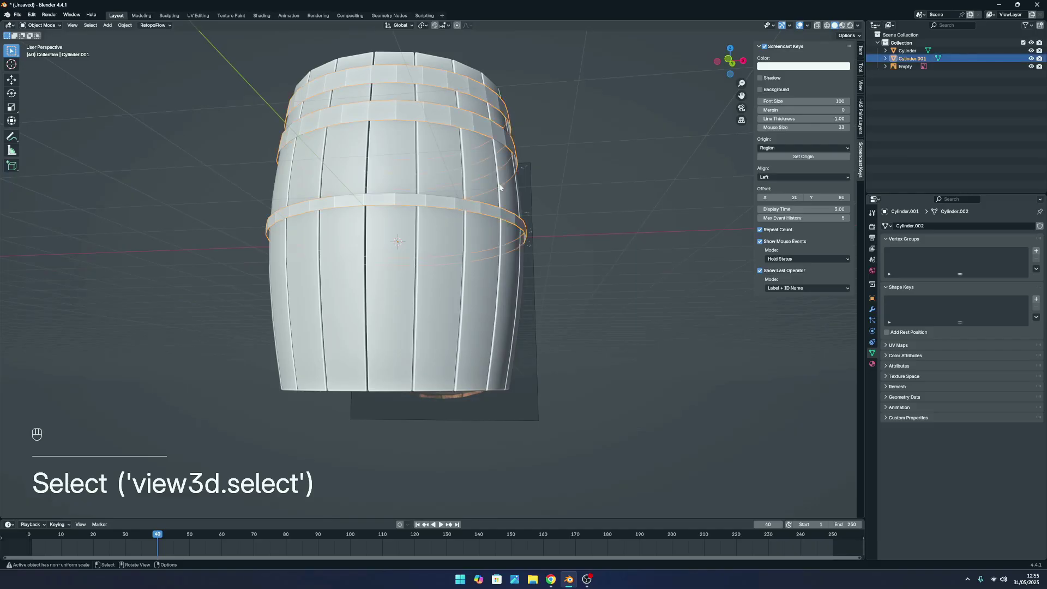
key("KP_1")
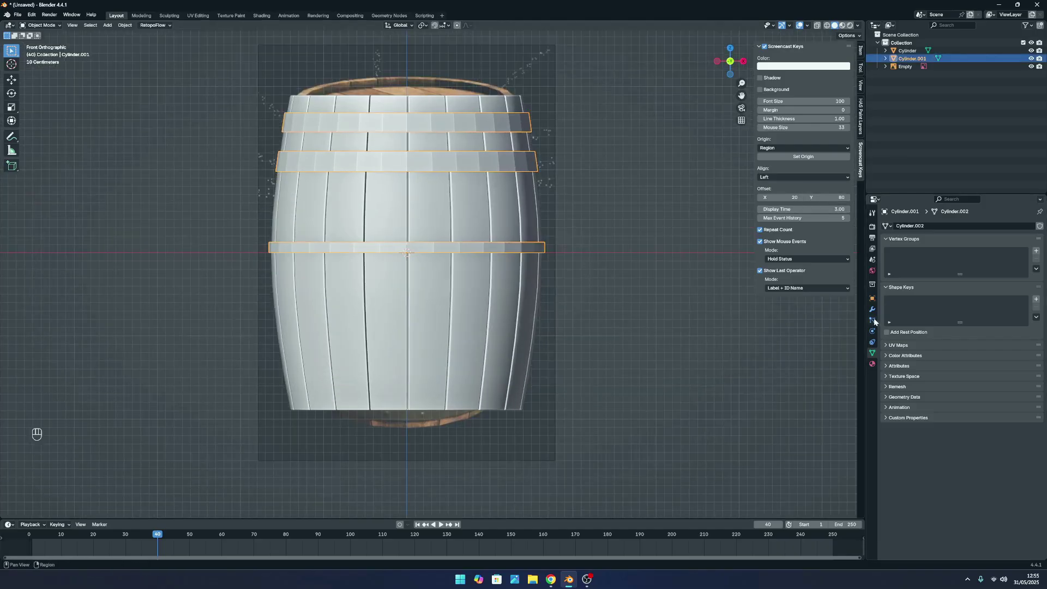
left_click(591, 257)
left_click(481, 243)
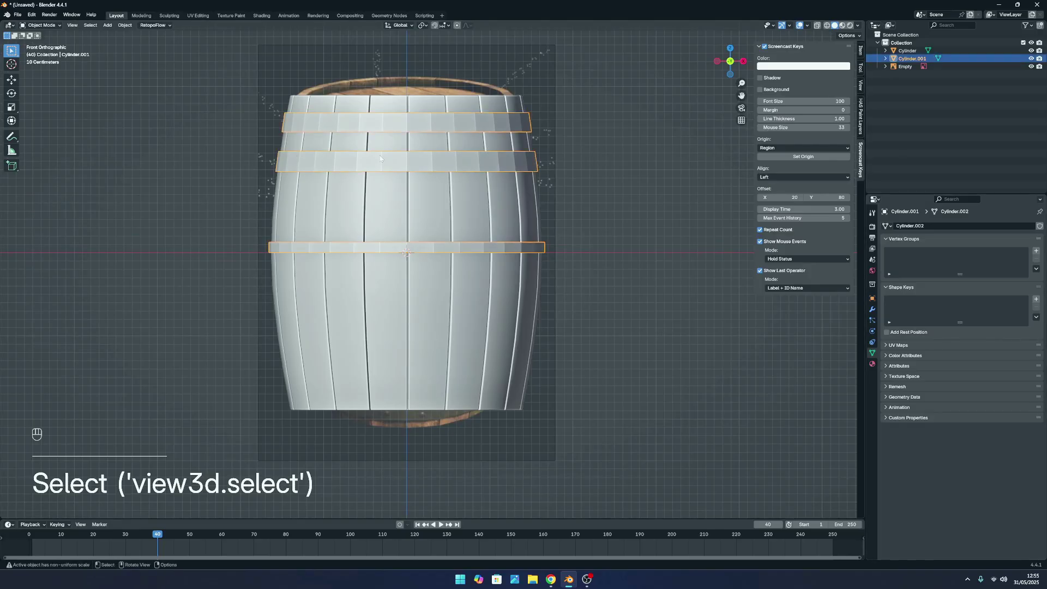
left_click(872, 309)
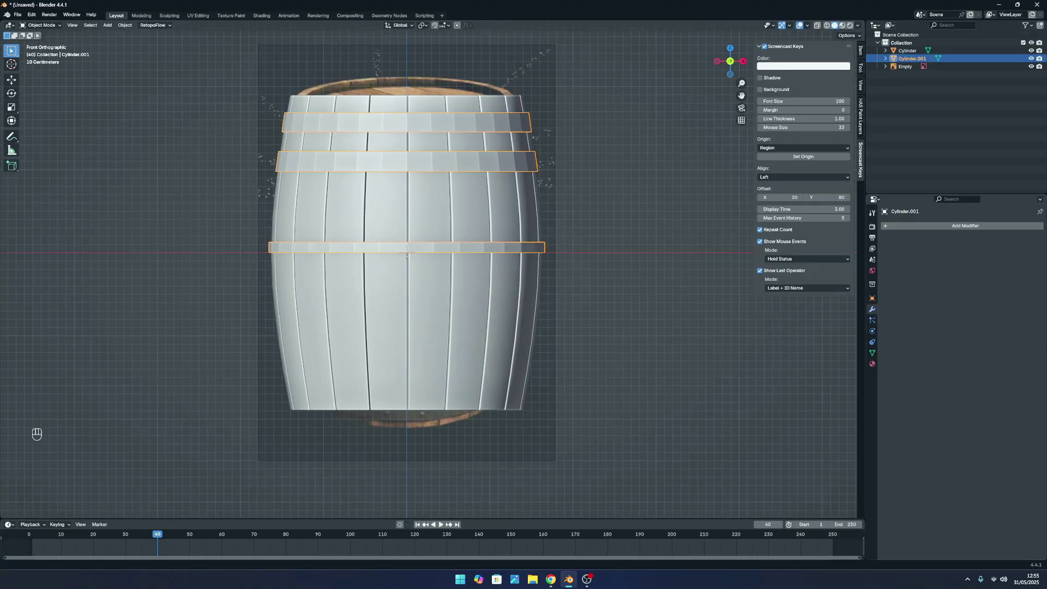
left_click(985, 226)
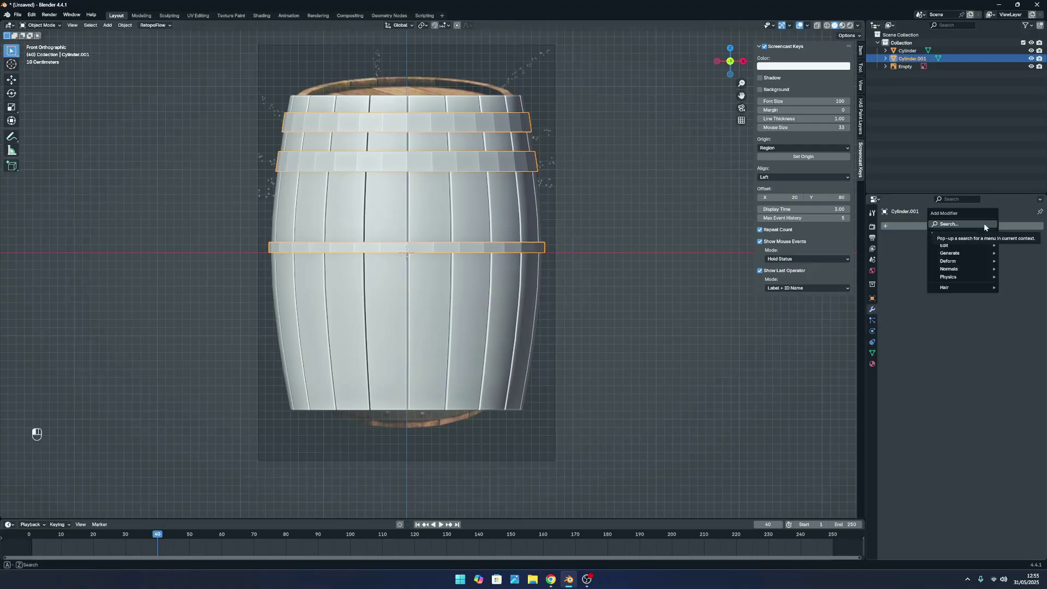
mouse_move(962, 255)
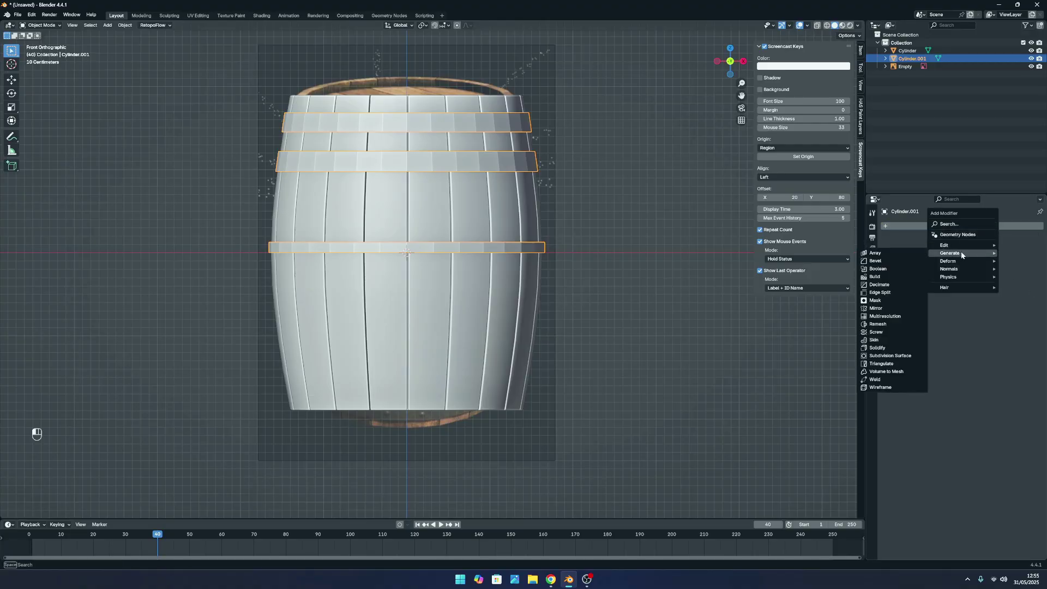
left_click(879, 308)
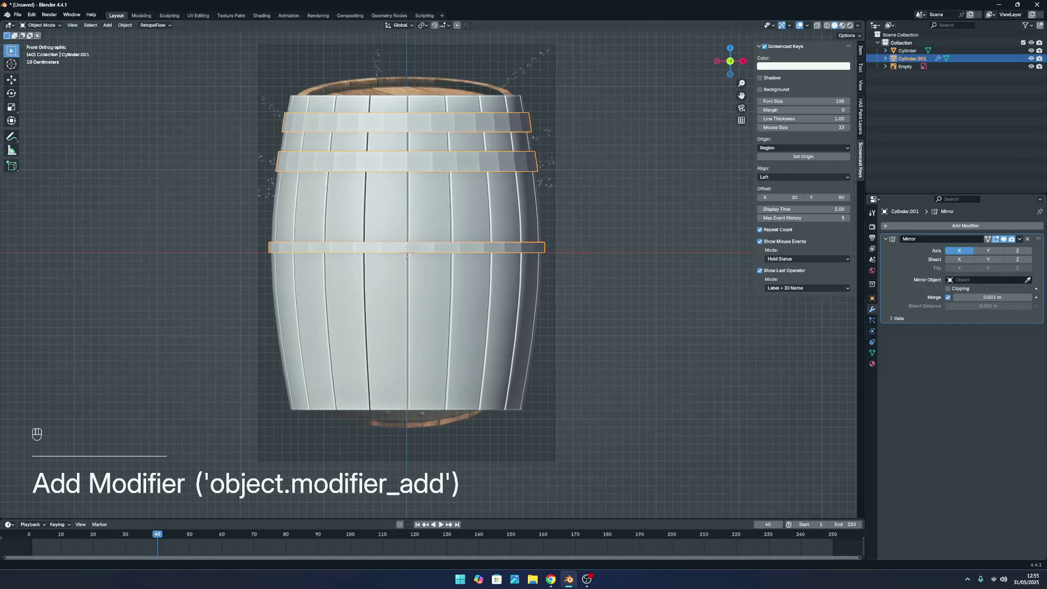
Set the hoops' Mirror modifier to the Z axis only, with X off, and check the mirrored hoops around the barrel.
scroll(438, 249, "down", 1)
middle_click_drag(438, 250, 510, 257)
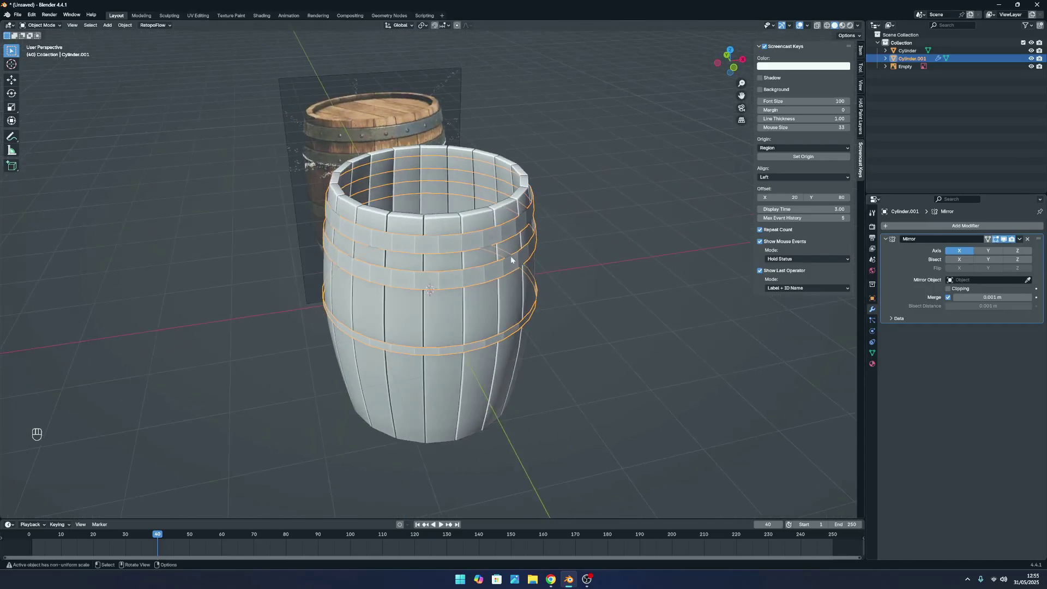
scroll(545, 273, "up", 2)
scroll(636, 326, "down", 1)
middle_click_drag(636, 325, 540, 325)
scroll(620, 289, "down", 1)
scroll(566, 303, "up", 1)
scroll(560, 328, "up", 3)
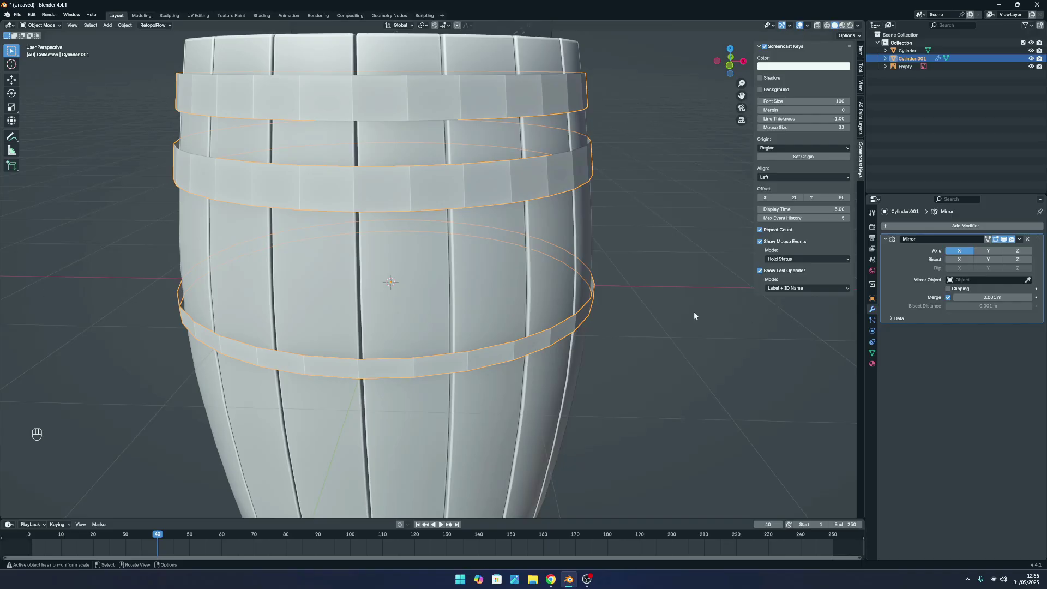
scroll(306, 304, "down", 4)
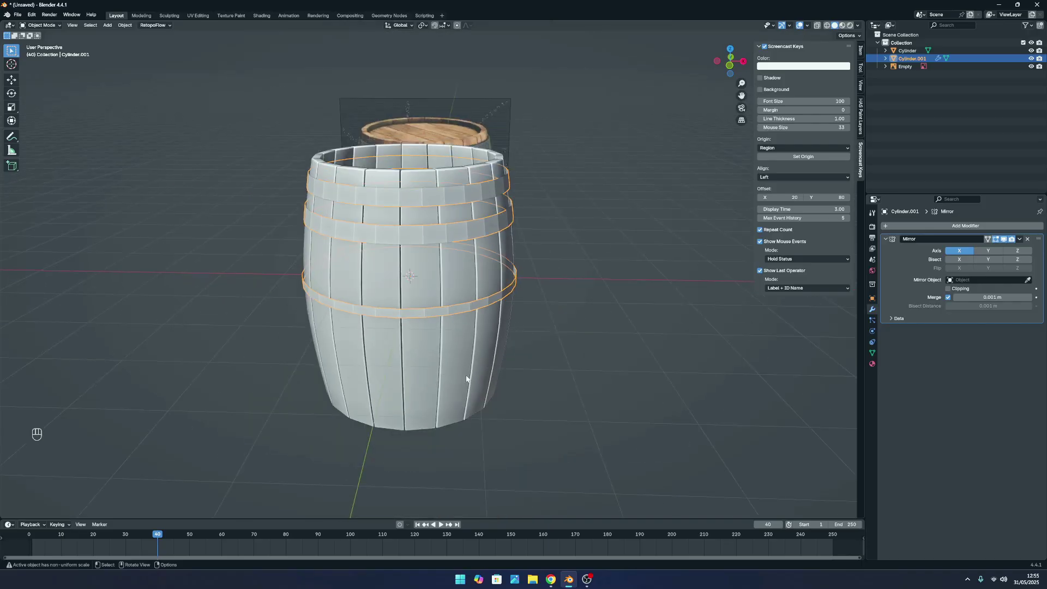
scroll(467, 378, "down", 2)
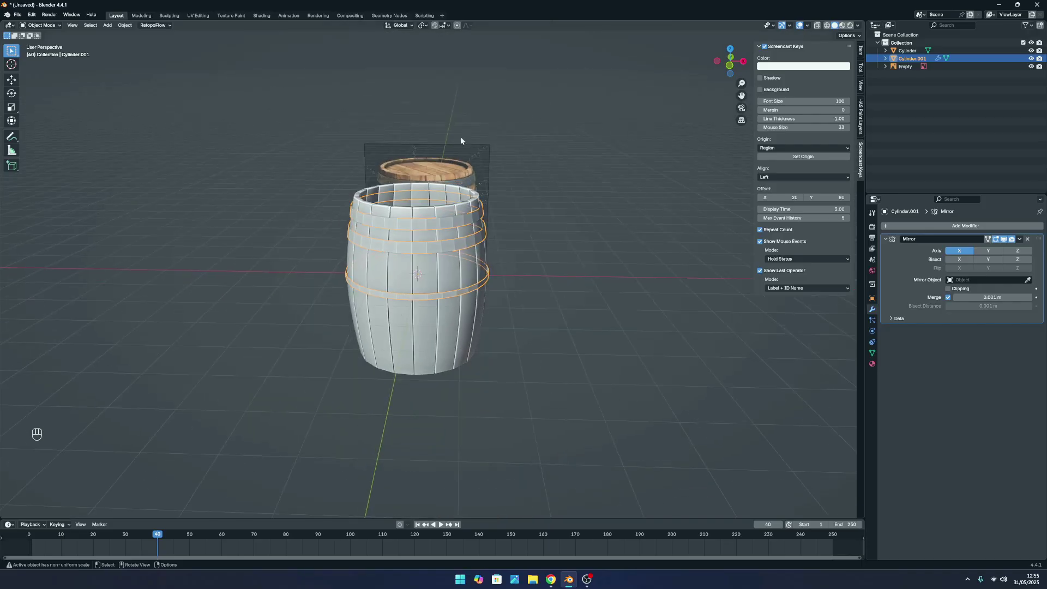
scroll(444, 263, "up", 2)
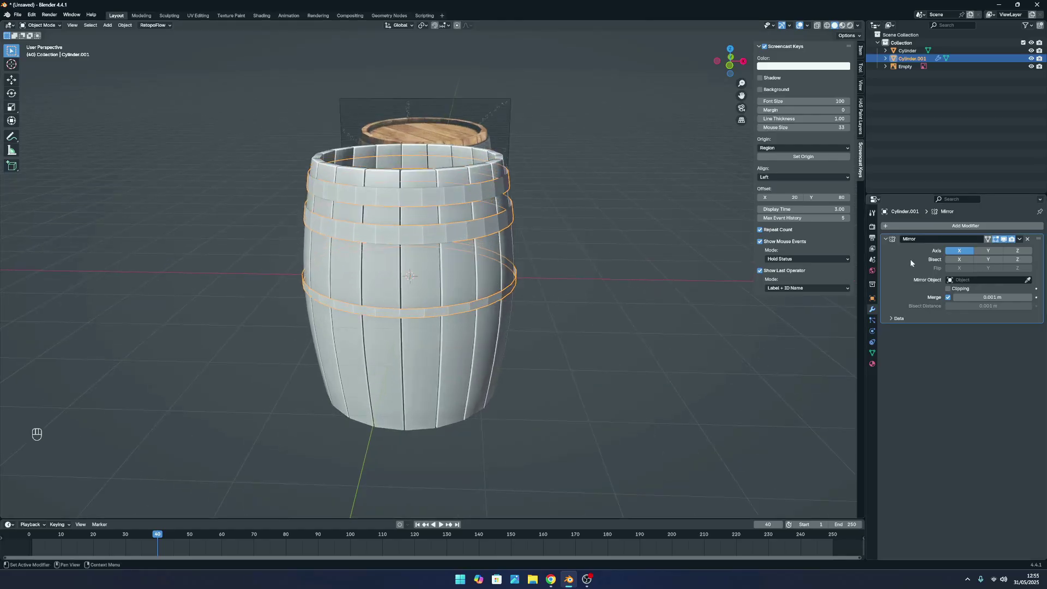
left_click(1016, 251)
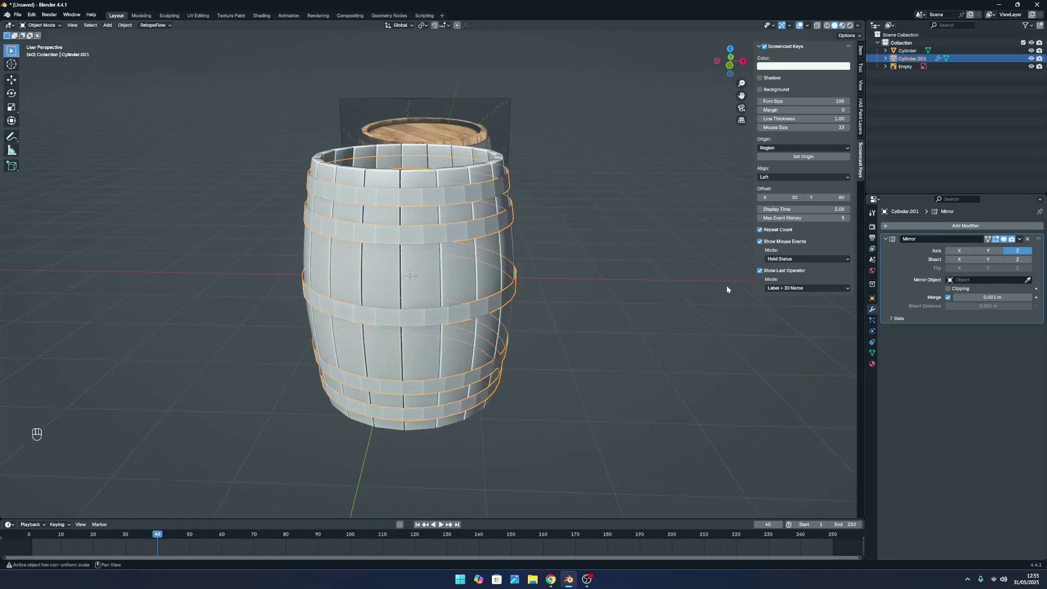
left_click(556, 298)
scroll(478, 314, "down", 2)
mouse_move(474, 324)
middle_mouse_down()
mouse_move(480, 292)
mouse_move(481, 333)
mouse_move(561, 337)
mouse_move(479, 313)
middle_mouse_up()
scroll(479, 312, "up", 2)
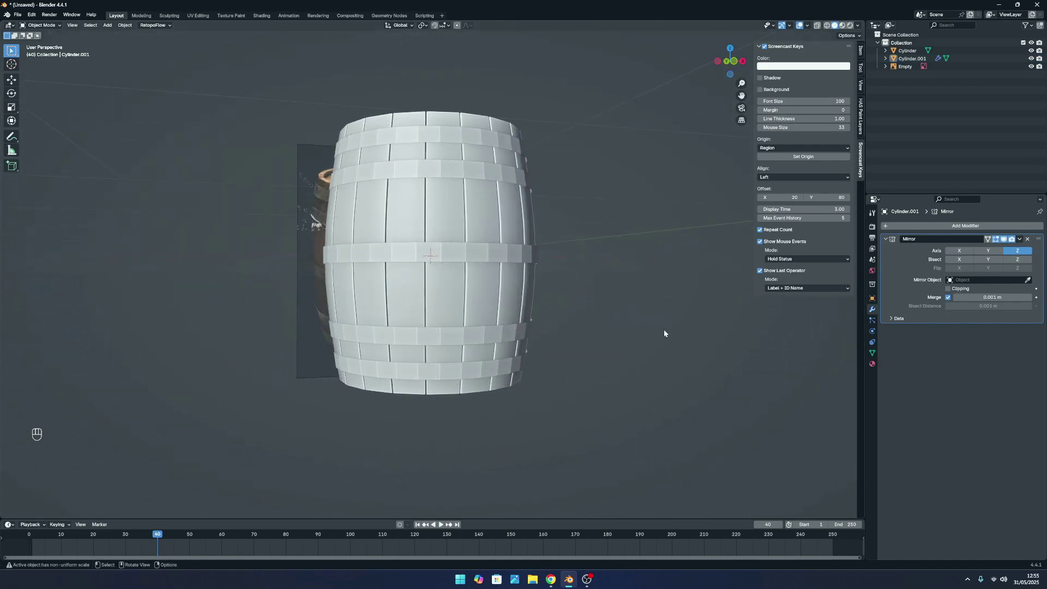
In Edit Mode with vertex selection on the hoops, try moving a vertex on the middle hoop's mirror seam.
left_click(388, 298)
key("Tab")
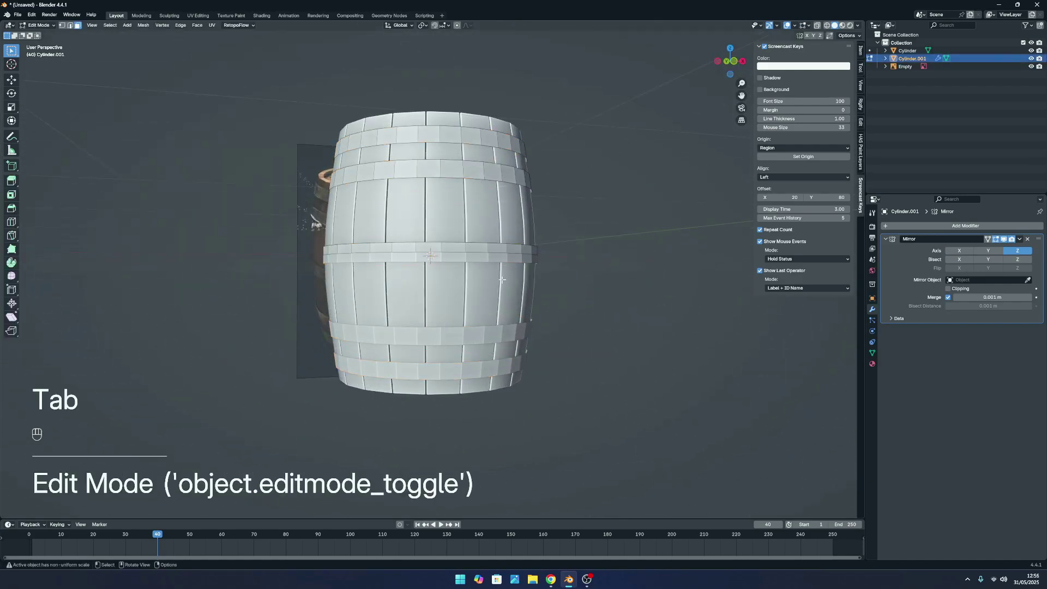
scroll(565, 284, "up", 1)
scroll(565, 284, "up", 1)
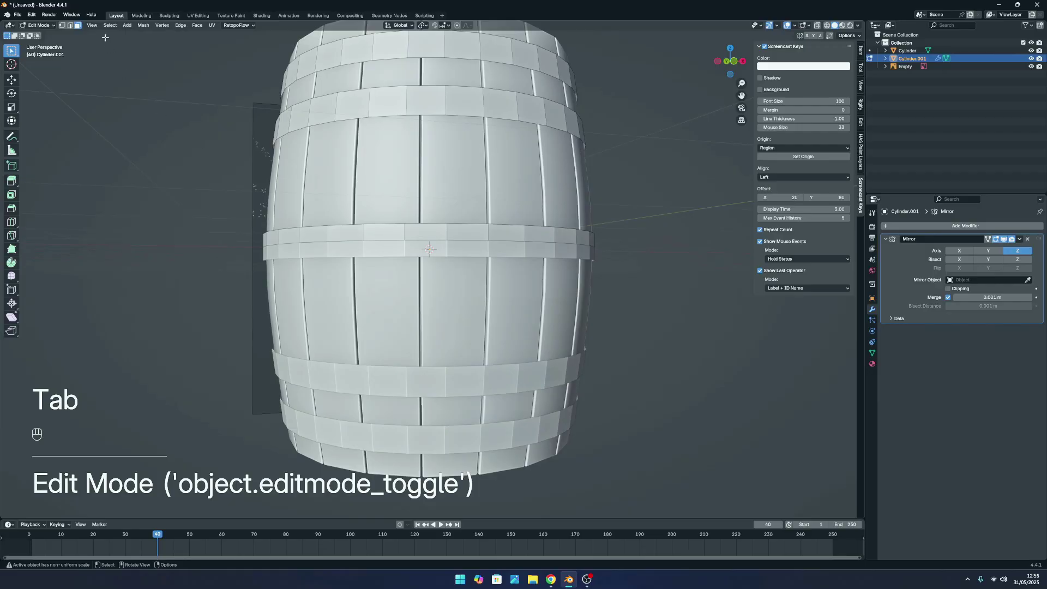
left_click(62, 25)
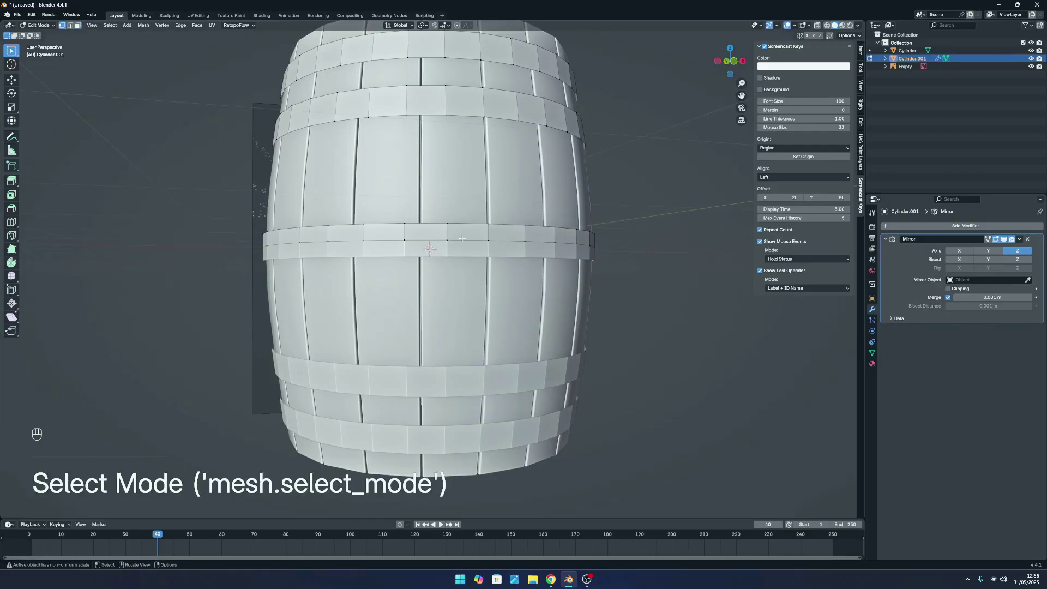
scroll(462, 239, "up", 5)
scroll(285, 226, "down", 4)
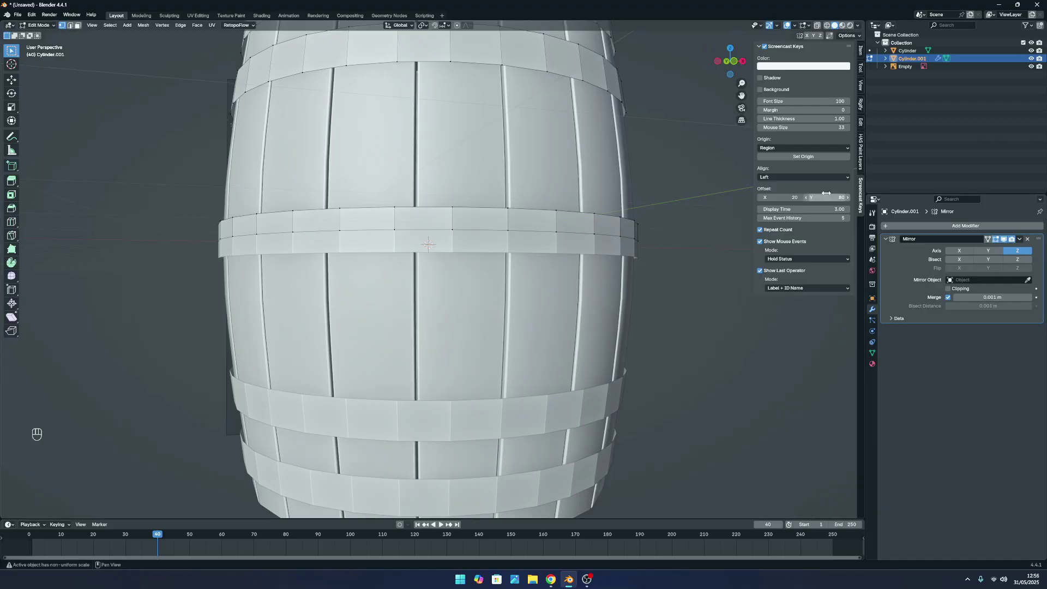
scroll(258, 211, "up", 2)
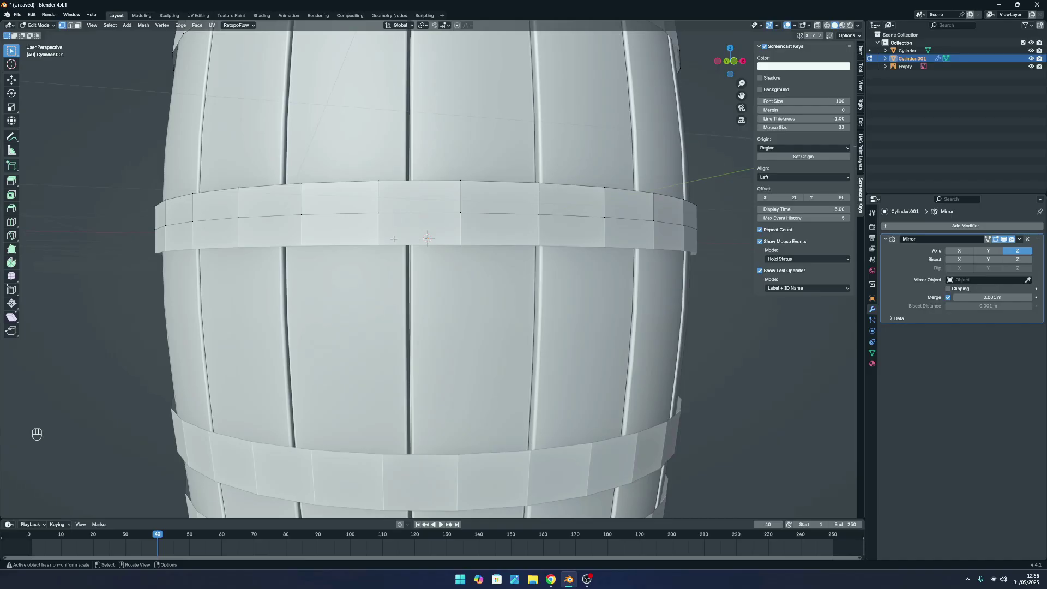
left_click(376, 214)
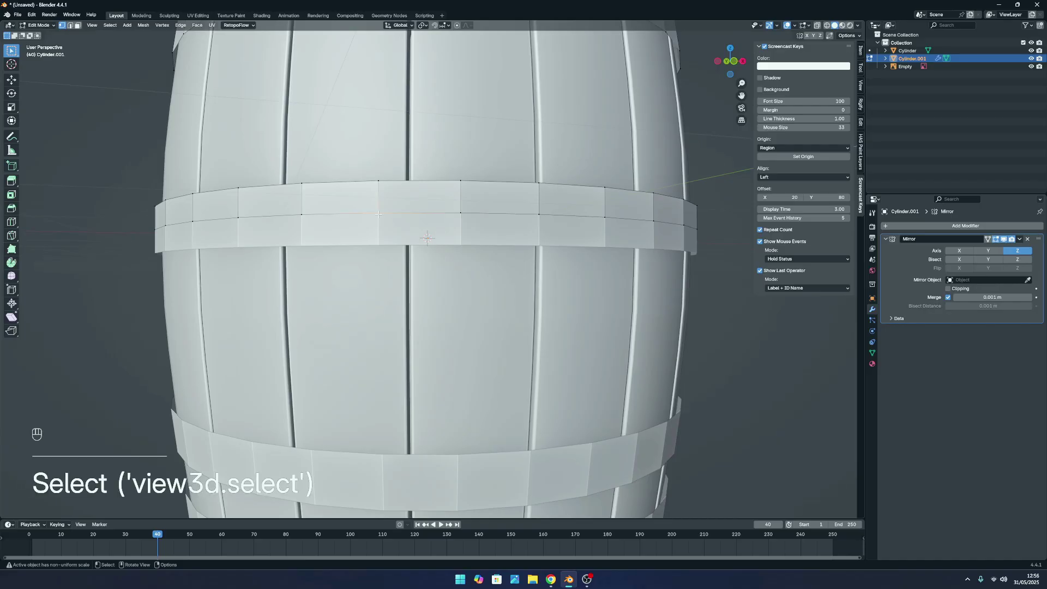
key("g")
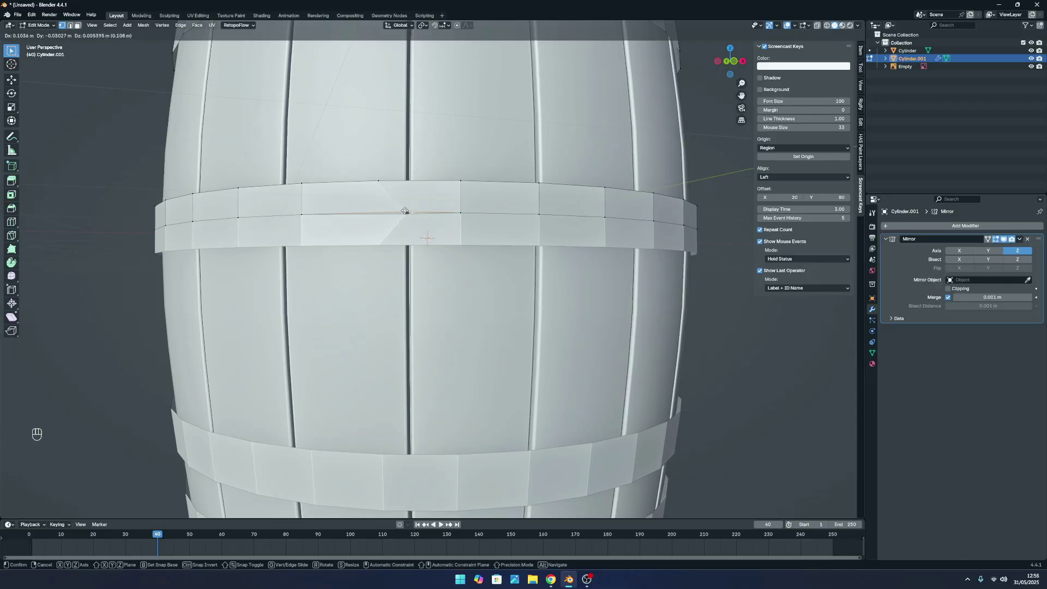
left_click(404, 211)
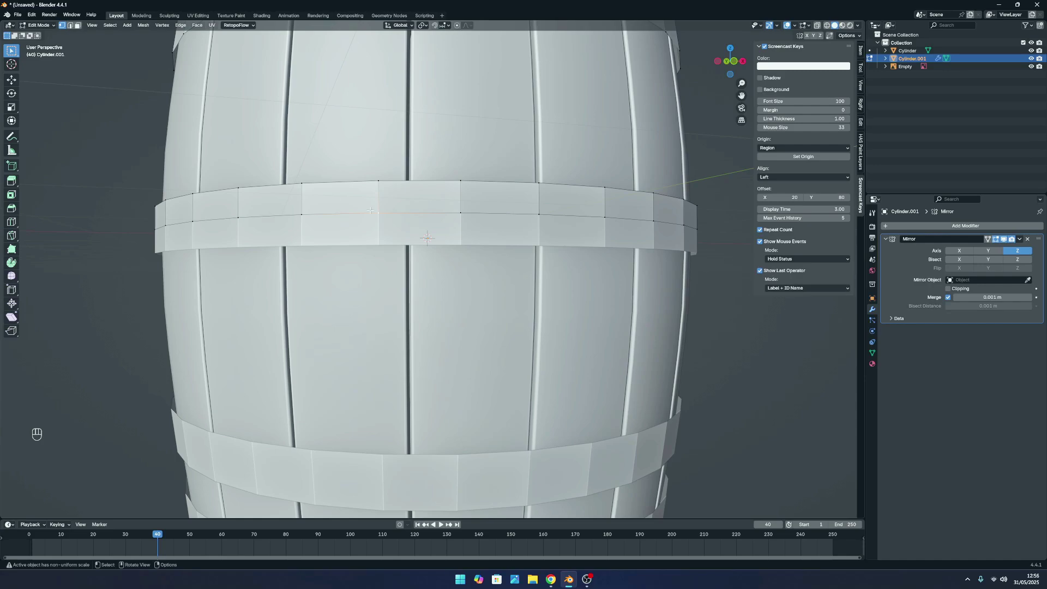
Enable Clipping on the hoops' Mirror modifier, test-move the middle hoop's seam vertex, cancel the move and return to Object Mode.
left_click(391, 227)
key("g")
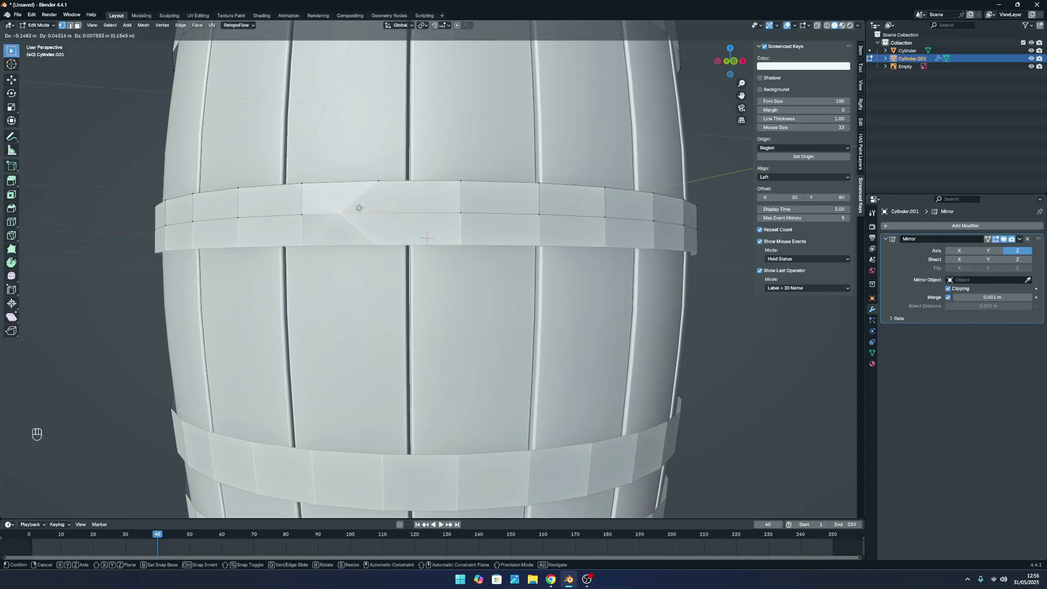
right_click(404, 217)
scroll(617, 266, "down", 5)
left_click(607, 266)
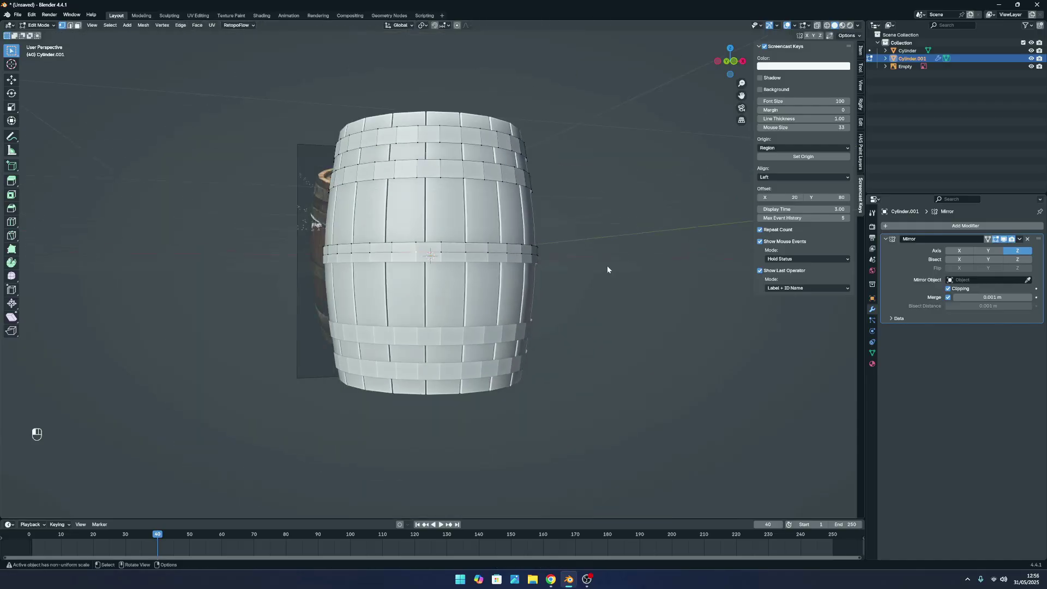
key("Tab")
left_click(578, 262)
Apply Shade Smooth to the hoops object, deselect it and check the shading up close in Object Mode.
scroll(502, 276, "up", 5)
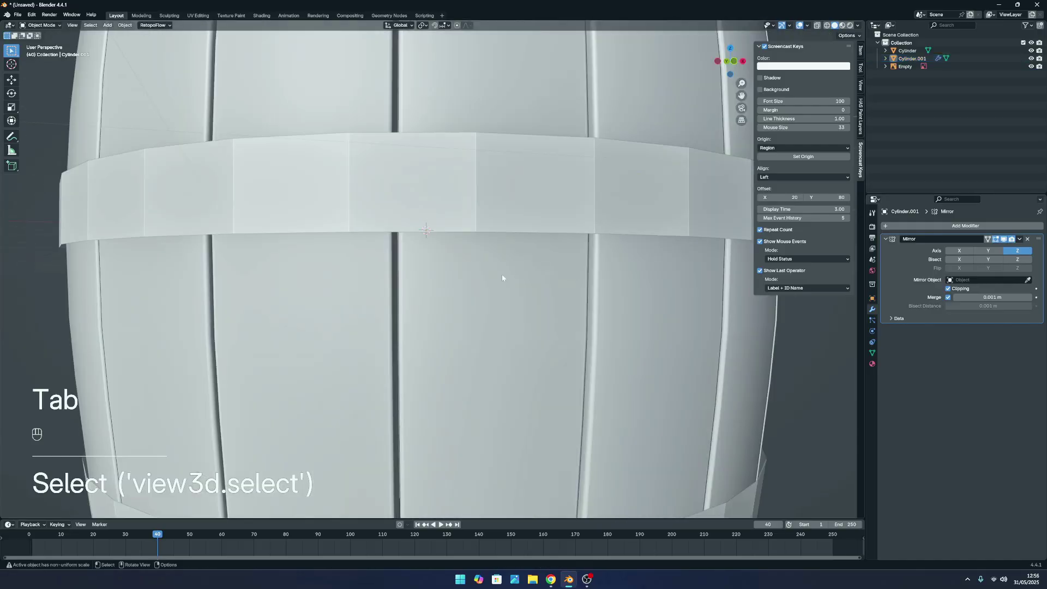
scroll(502, 276, "down", 3)
key("Tab")
scroll(472, 235, "down", 3)
key("Tab")
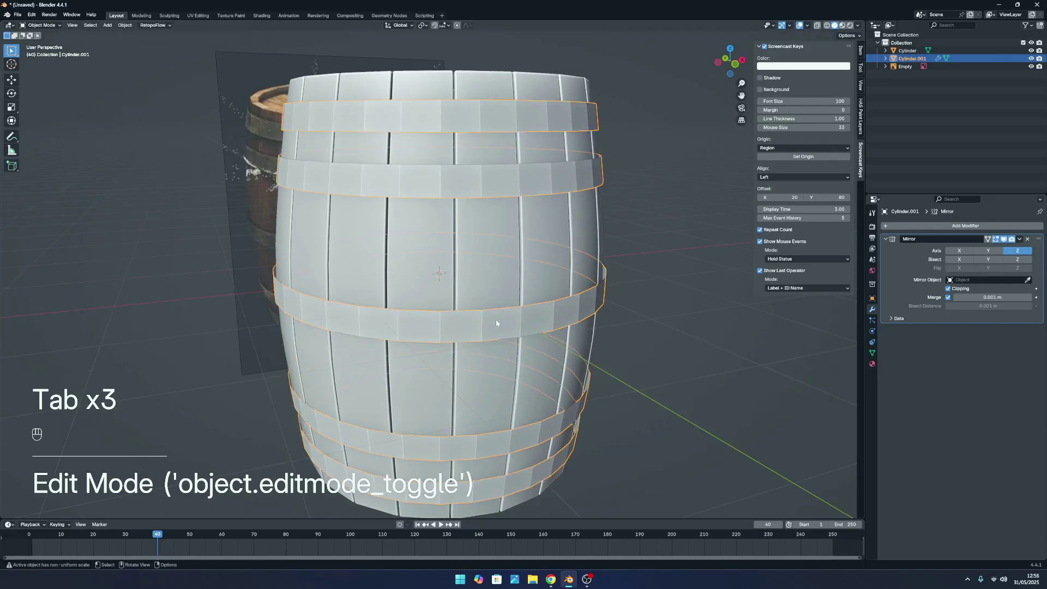
left_click(496, 319)
right_click(495, 320)
left_click(496, 322)
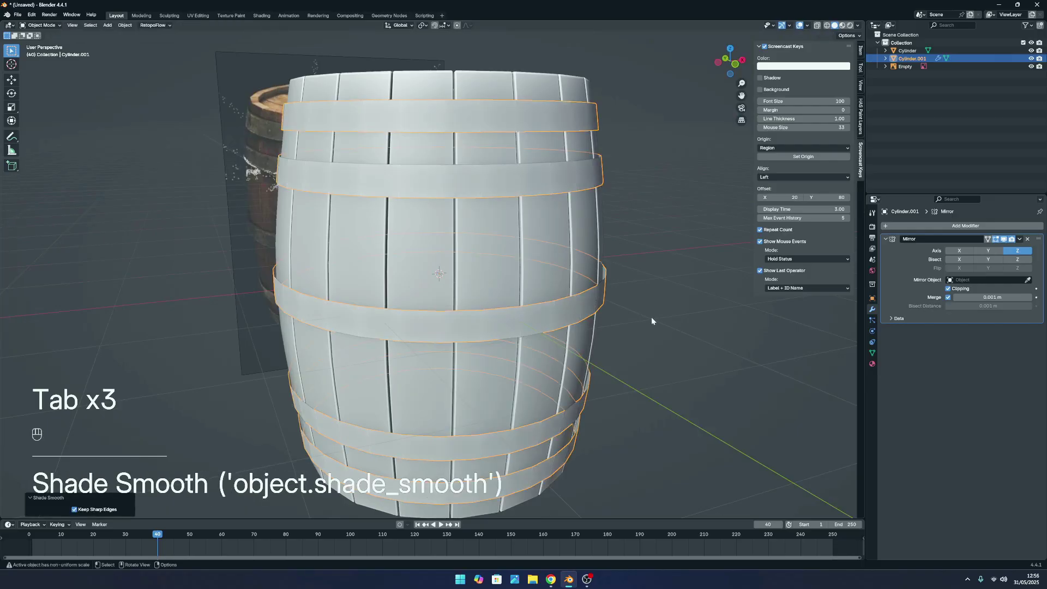
left_click(686, 316)
scroll(661, 314, "up", 3)
key("Tab")
key("Tab")
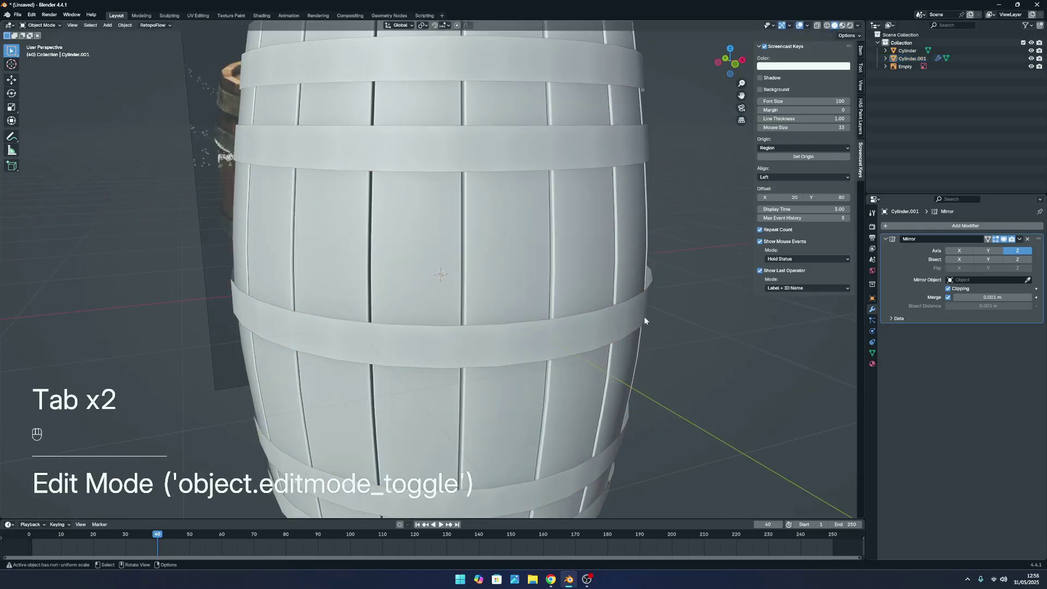
Examine the barrel's staves and metal bands from several angles, including the open top.
left_click(598, 327)
scroll(611, 302, "down", 5)
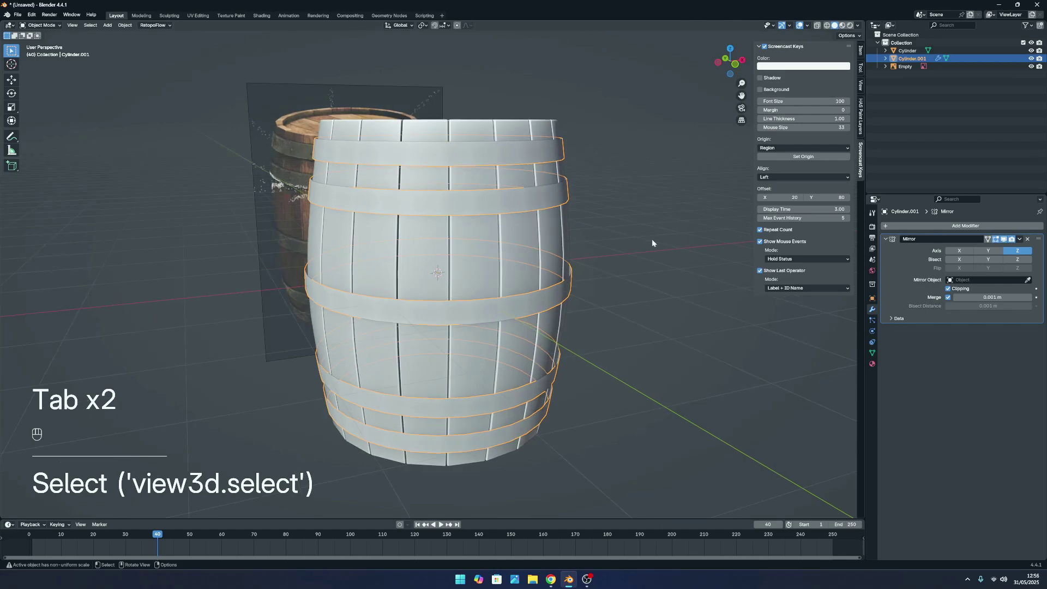
middle_click_drag(480, 54, 332, 229)
middle_click_drag(291, 281, 368, 259)
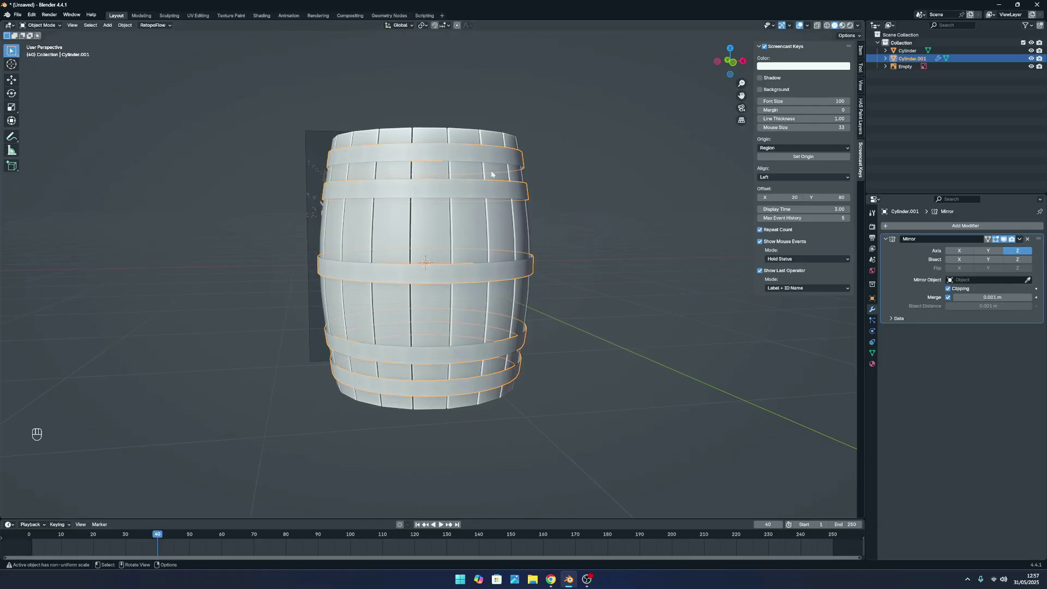
scroll(492, 174, "up", 5)
left_click(630, 191)
scroll(630, 193, "down", 5)
middle_click_drag(620, 266, 479, 336)
scroll(480, 337, "up", 4)
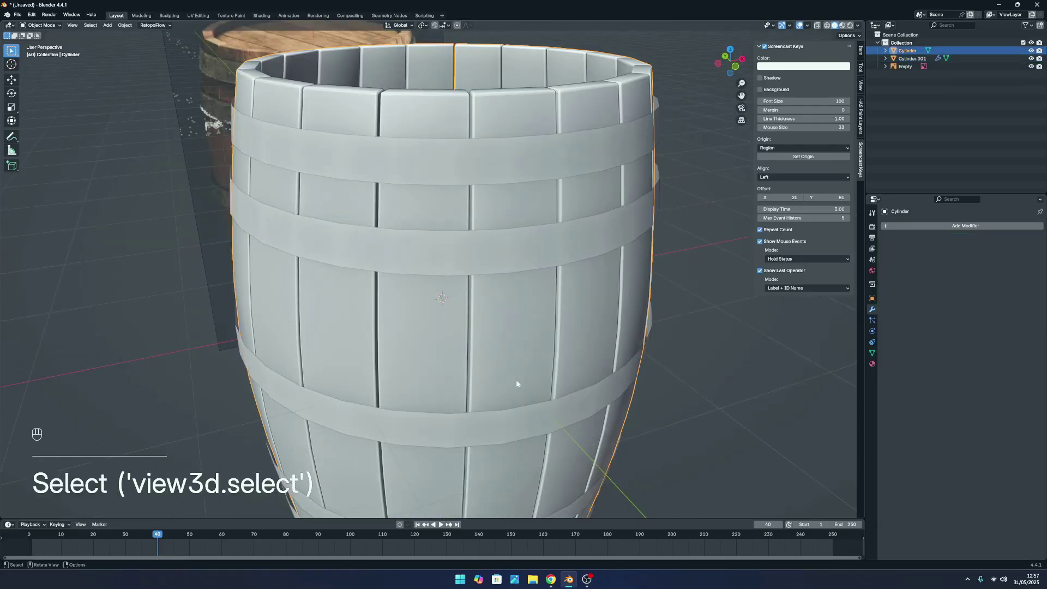
middle_click_drag(516, 381, 554, 424)
scroll(529, 405, "down", 5)
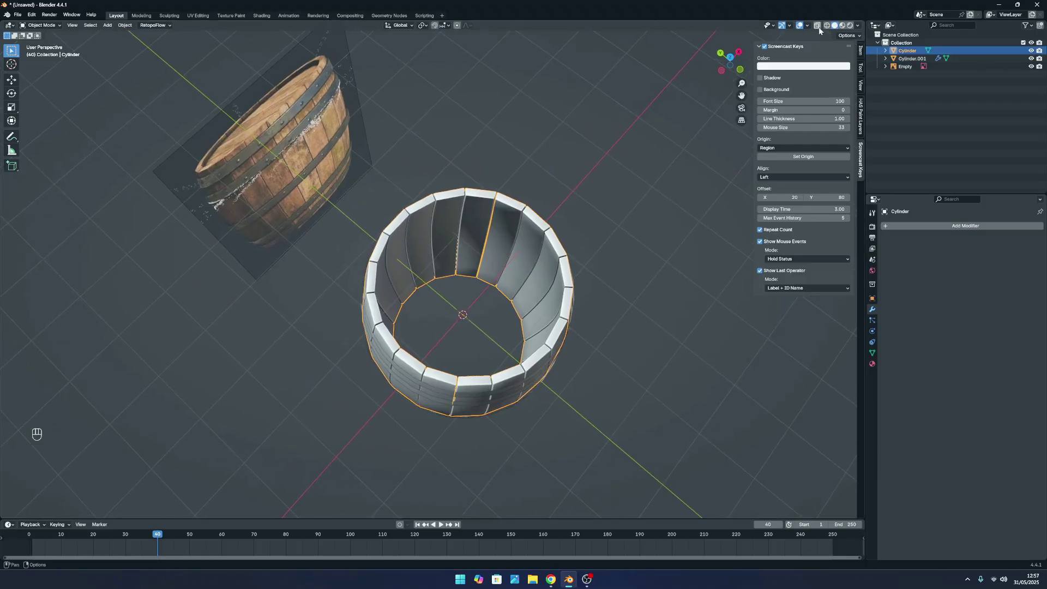
Hide the barrel staves so that only the metal bands are displayed.
middle_click_drag(657, 343, 656, 279)
key("Tab")
left_click_drag(657, 279, 647, 290)
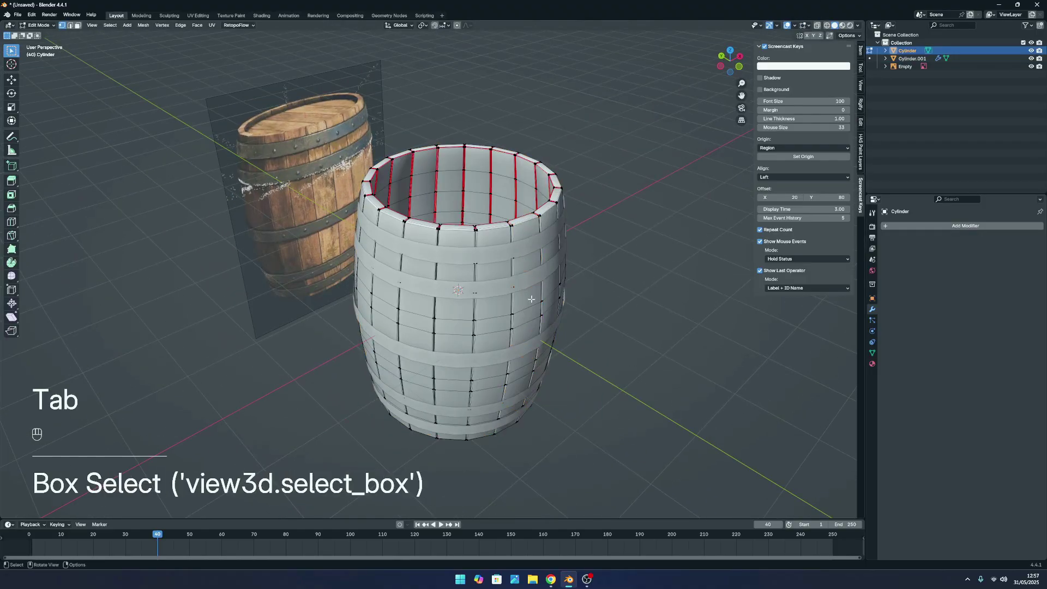
key("Tab")
left_click(544, 315)
key("h")
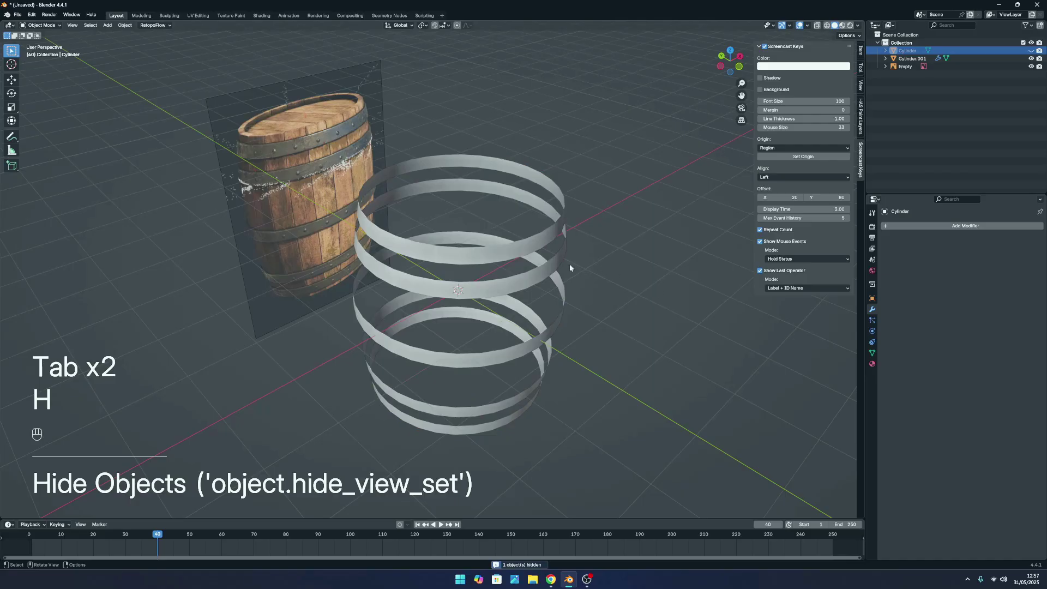
Select the entire mesh of the metal bands in Edit Mode and reveal any hidden geometry.
middle_click_drag(569, 264, 604, 204)
left_click(553, 179)
middle_click_drag(553, 179, 623, 193)
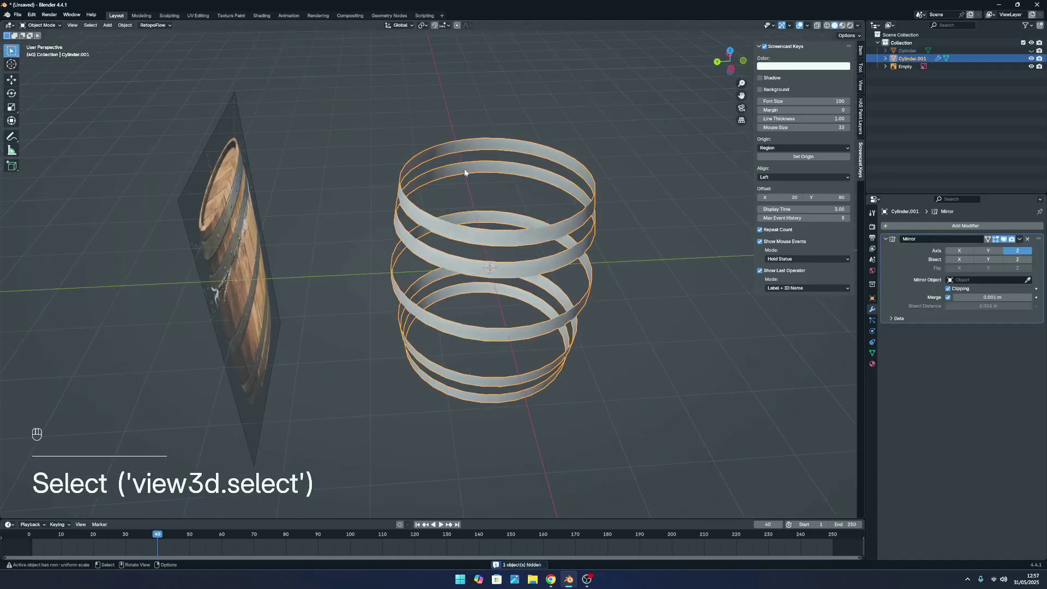
scroll(633, 257, "up", 3)
middle_click_drag(632, 258, 589, 256)
key("Tab")
key("a")
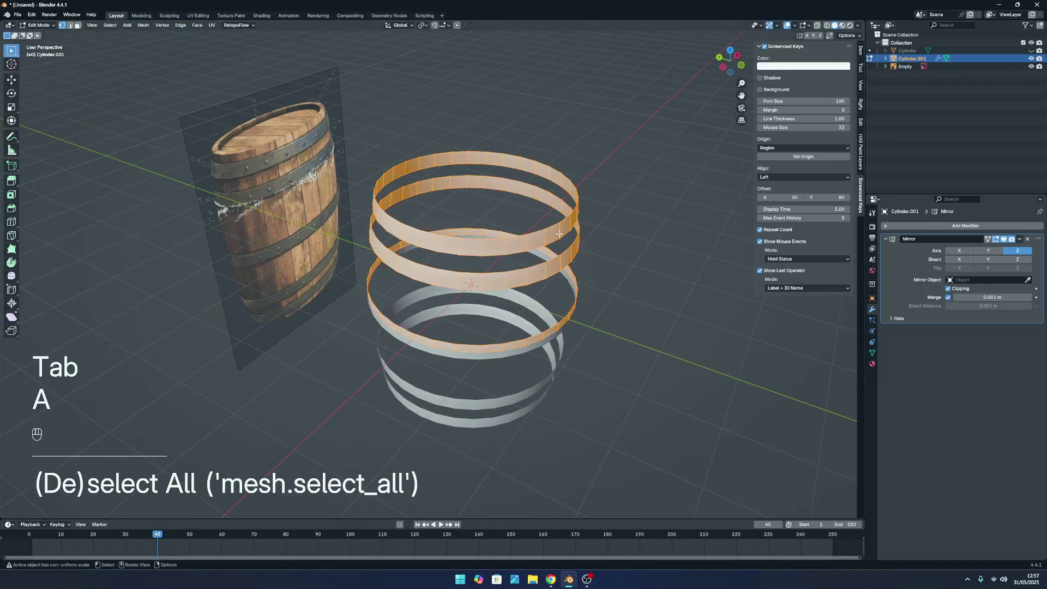
key("alt+h")
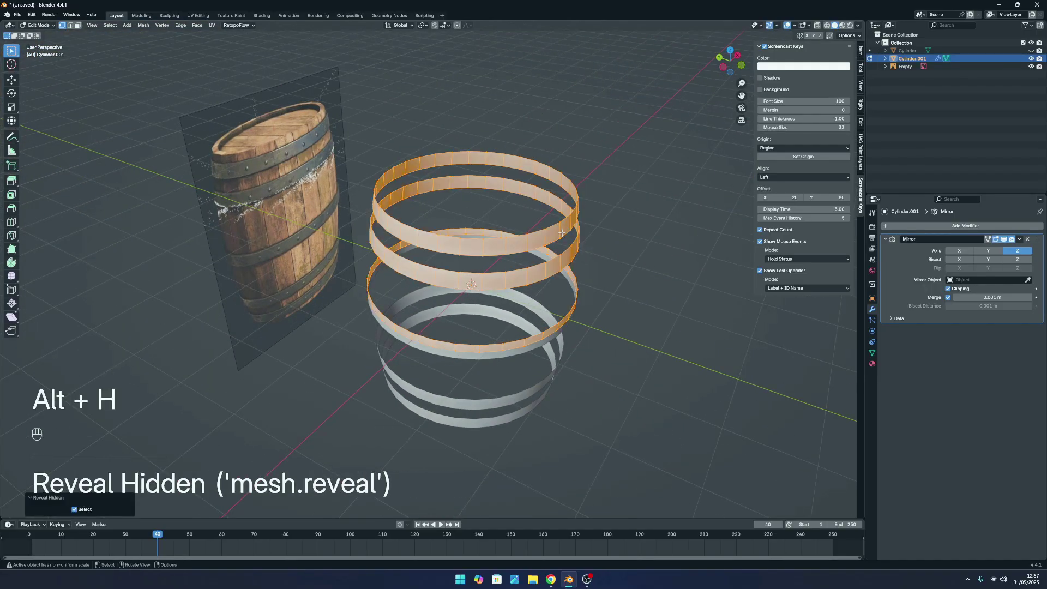
Unhide the barrel staves and open them together with the metal bands in Edit Mode.
key("Tab")
left_click(633, 258)
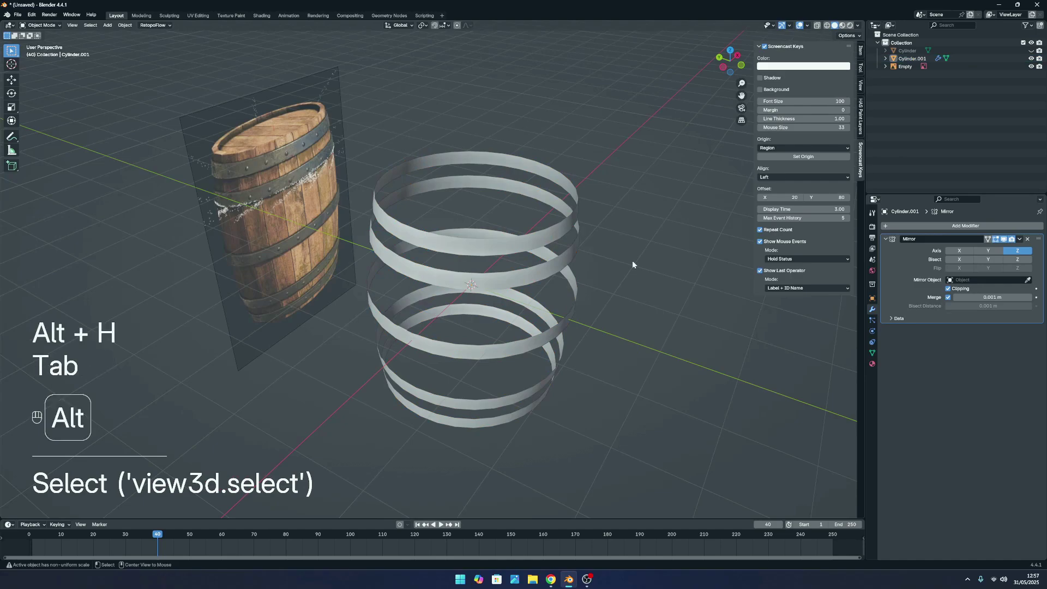
key("alt+h")
key("Tab")
middle_click_drag(558, 266, 626, 303)
scroll(690, 235, "up", 1)
middle_click_drag(690, 234, 641, 165, "shift")
scroll(641, 166, "up", 1)
scroll(691, 249, "up", 3)
scroll(691, 250, "down", 6)
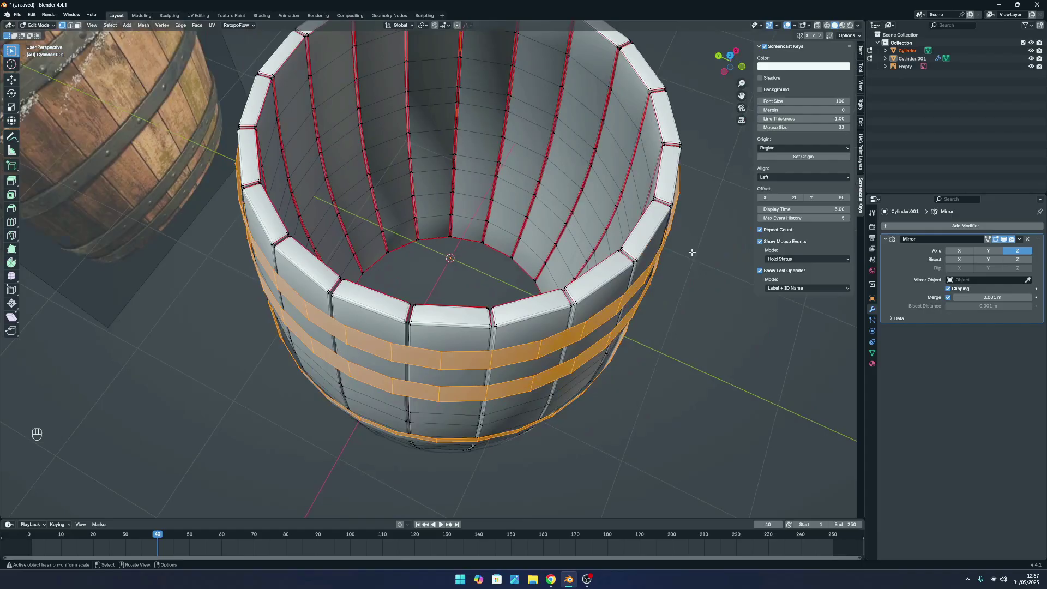
Extrude the selected faces of the metal bands in place, with no offset.
left_click(730, 55)
scroll(711, 154, "up", 2)
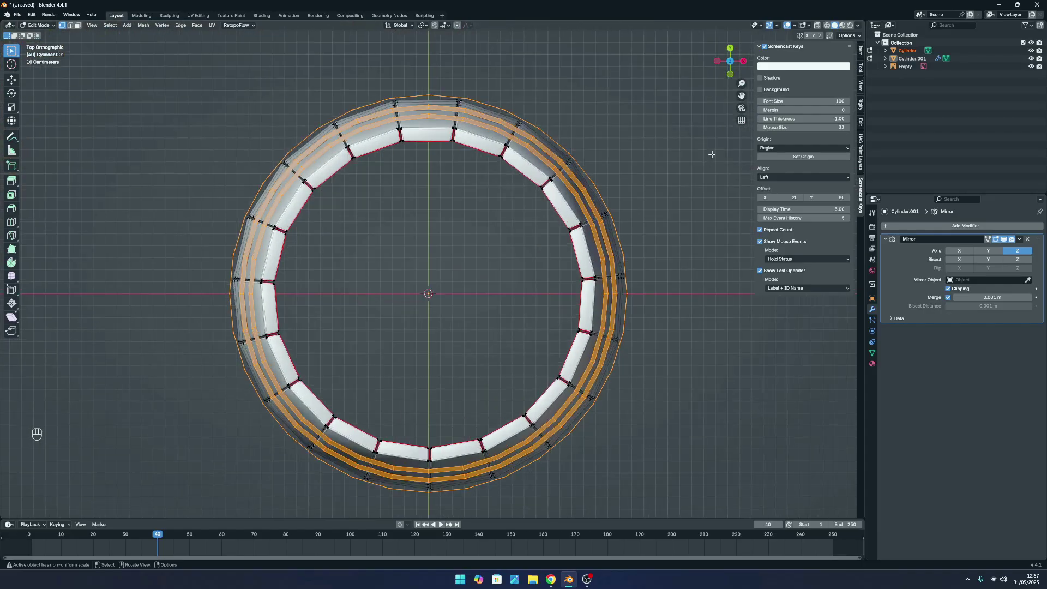
key("e")
right_click(663, 223)
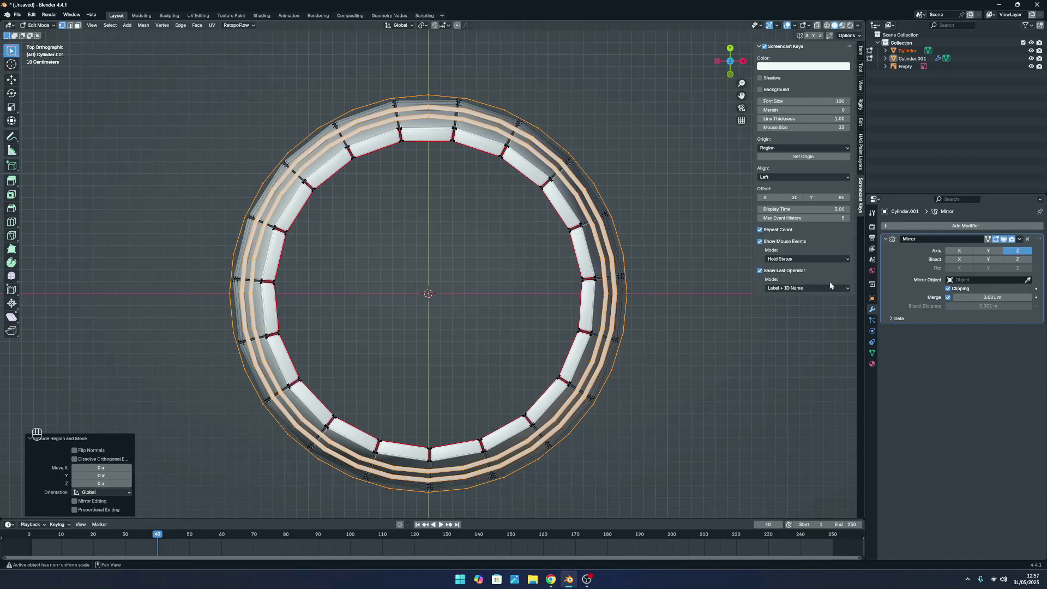
key("s")
key("z")
scroll(689, 306, "down", 4)
right_click(612, 316)
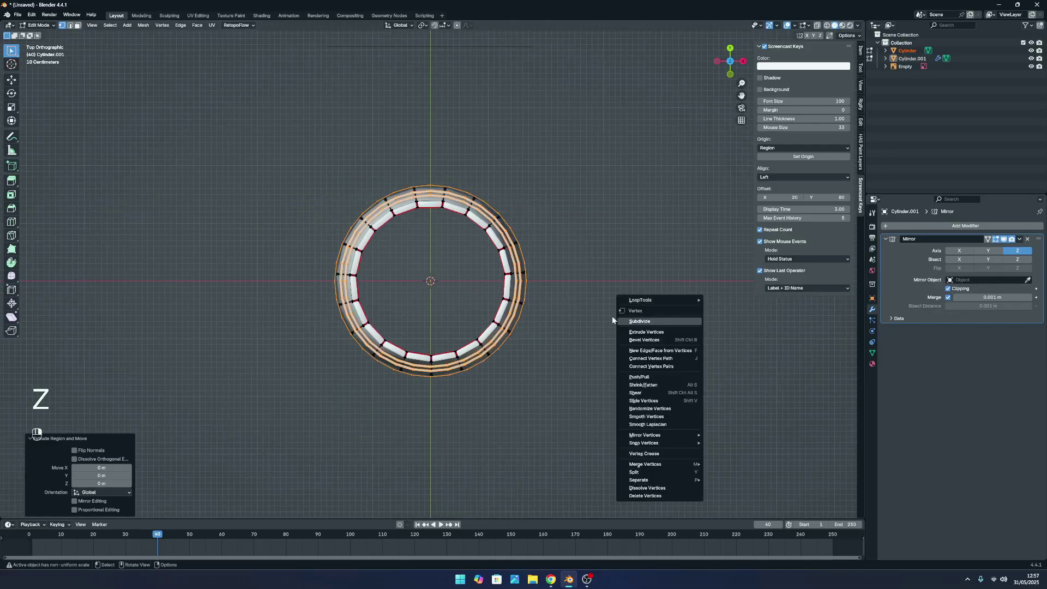
middle_click_drag(612, 316, 531, 305)
scroll(531, 275, "up", 3)
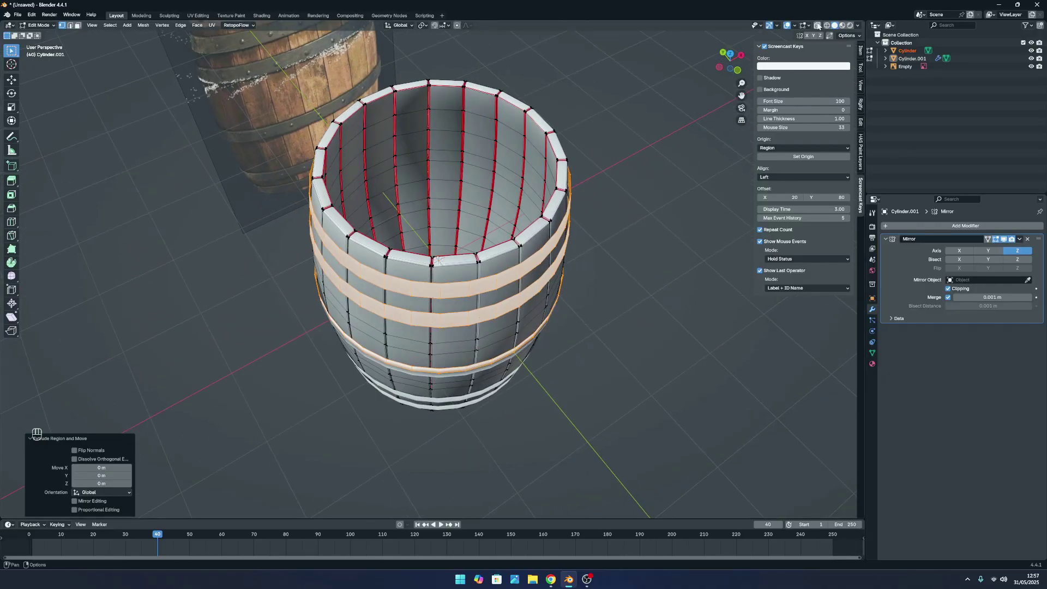
Hide the barrel staves again and resume mesh editing on the metal bands alone.
key("Tab")
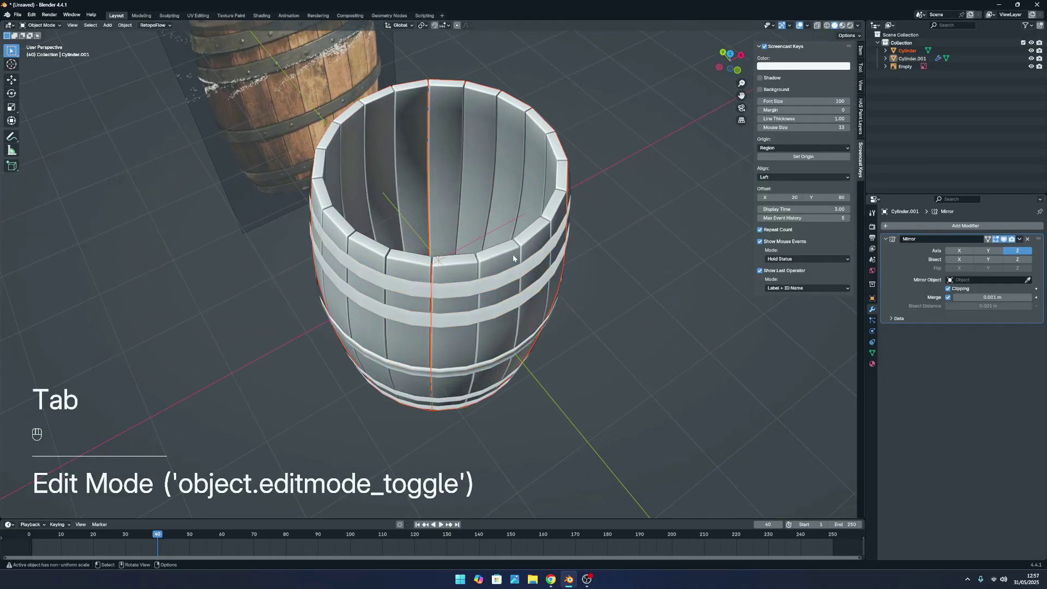
key("g")
key("g")
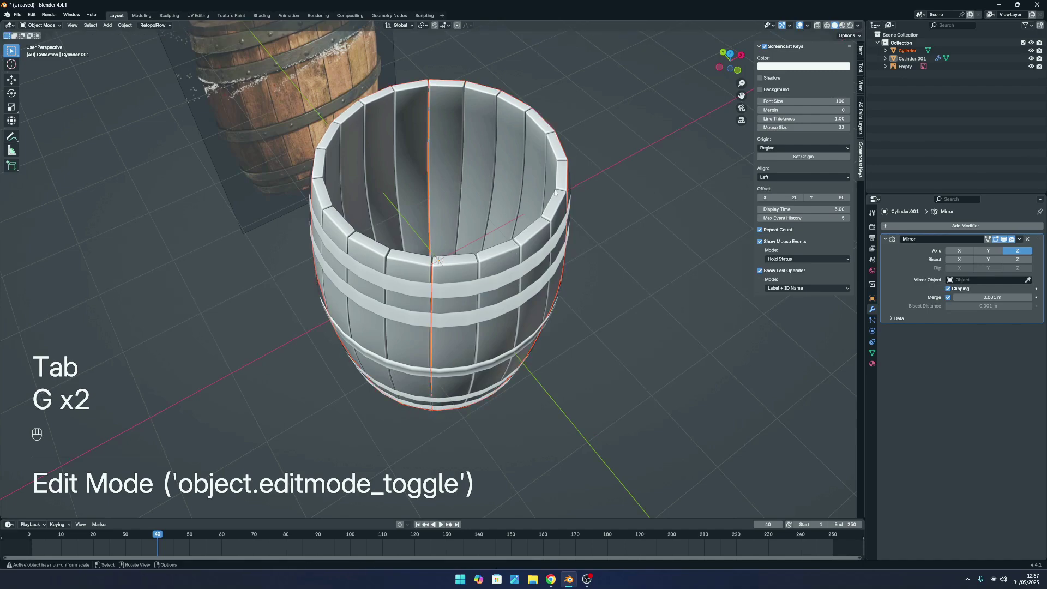
key("h")
middle_click_drag(553, 224, 561, 248)
key("Tab")
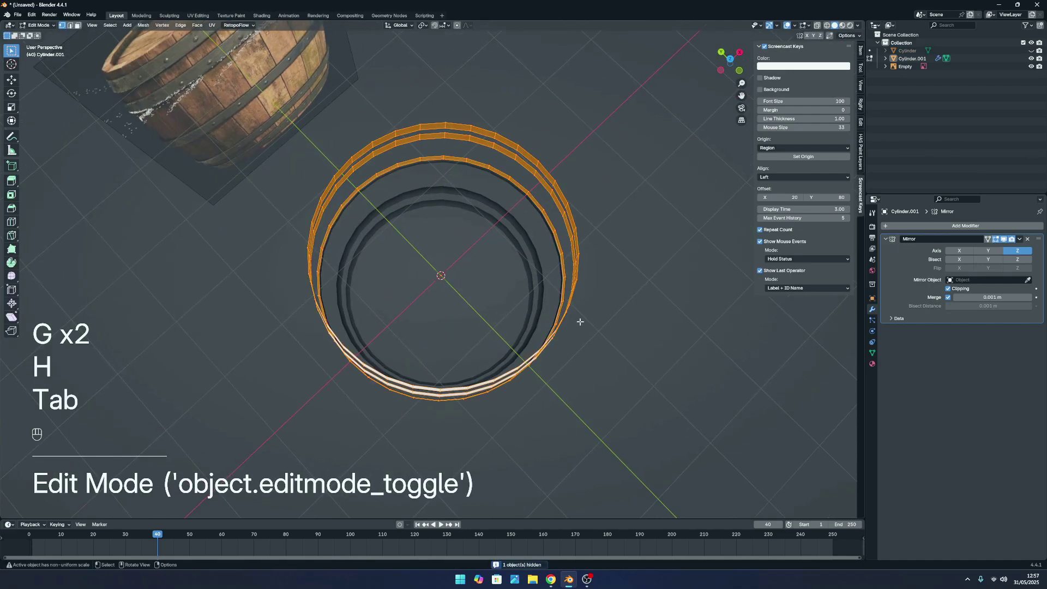
key("s")
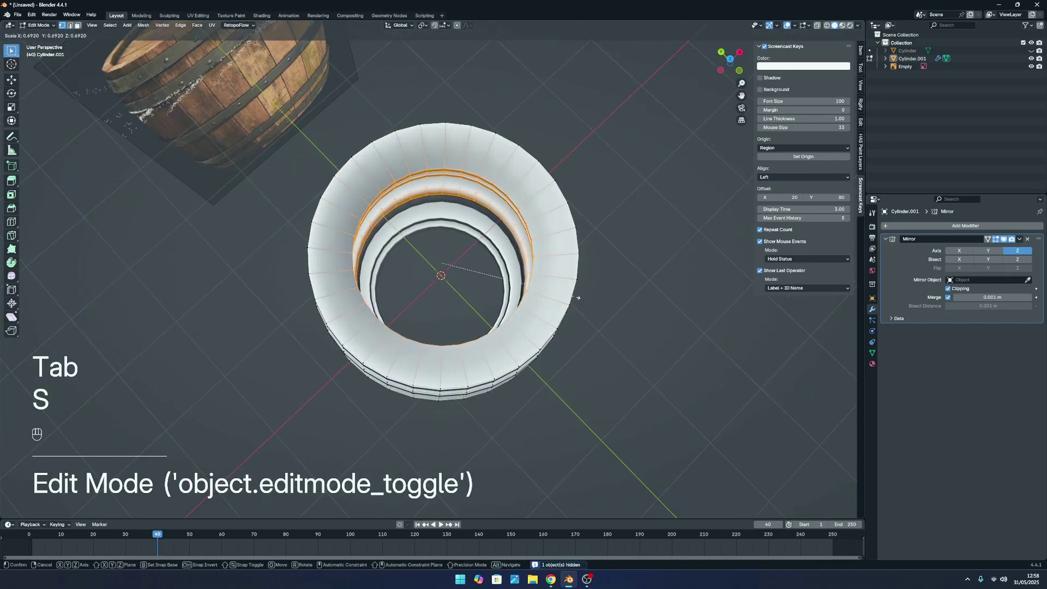
left_click(538, 290)
middle_click_drag(582, 304, 587, 278)
mouse_move(518, 215)
middle_mouse_down()
mouse_move(489, 205)
mouse_move(512, 215)
middle_mouse_up()
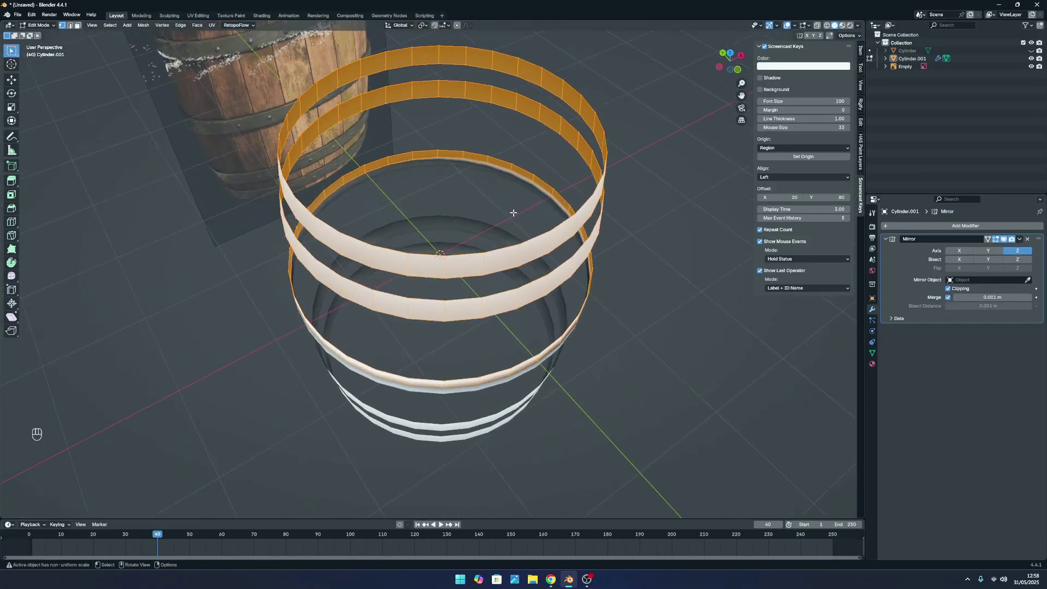
key("s")
key("s")
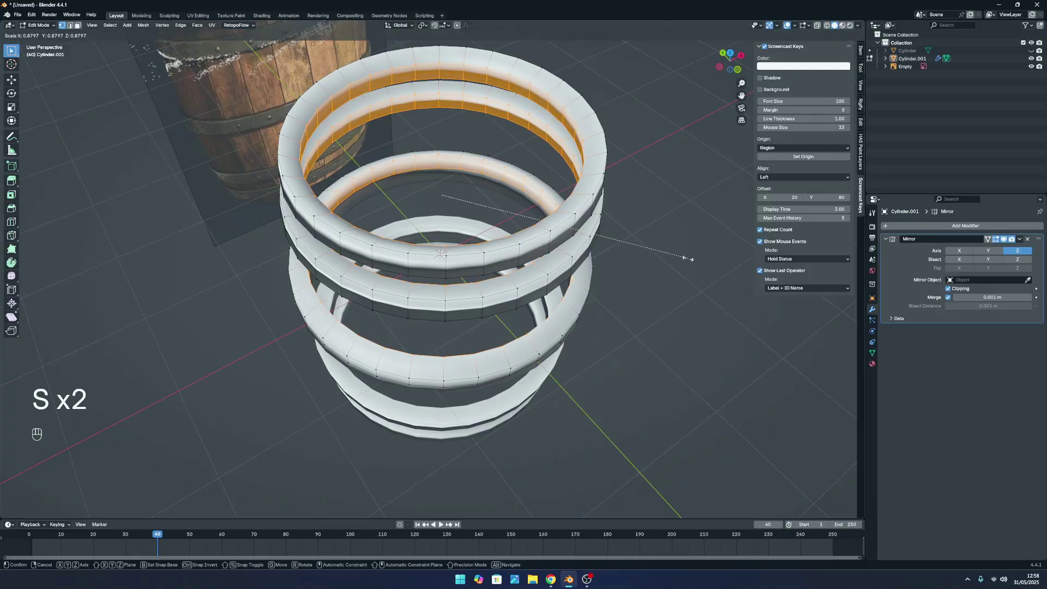
key("z")
left_click(606, 246)
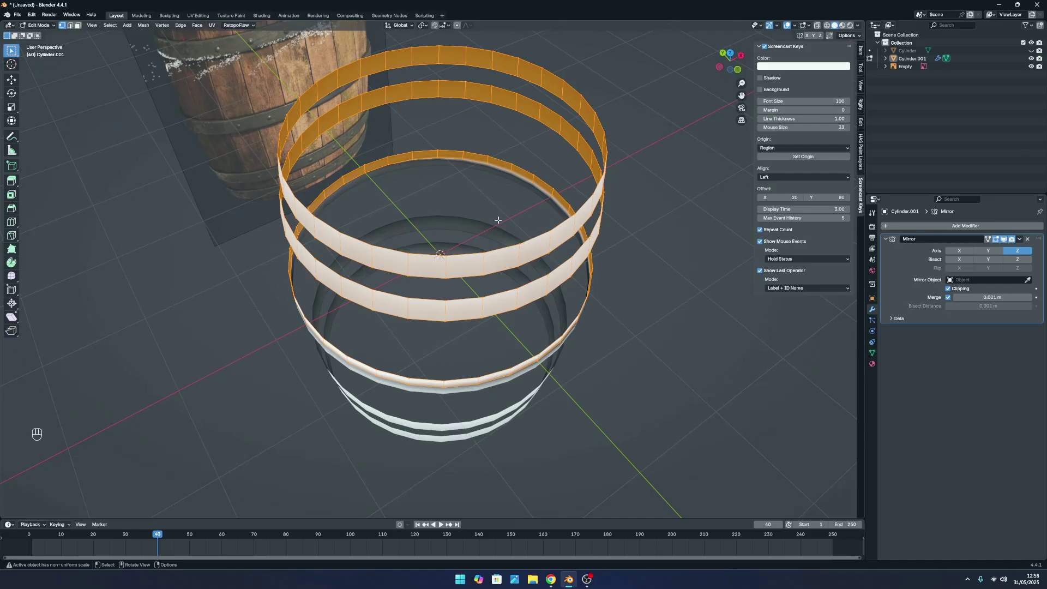
key("s")
key("shift")
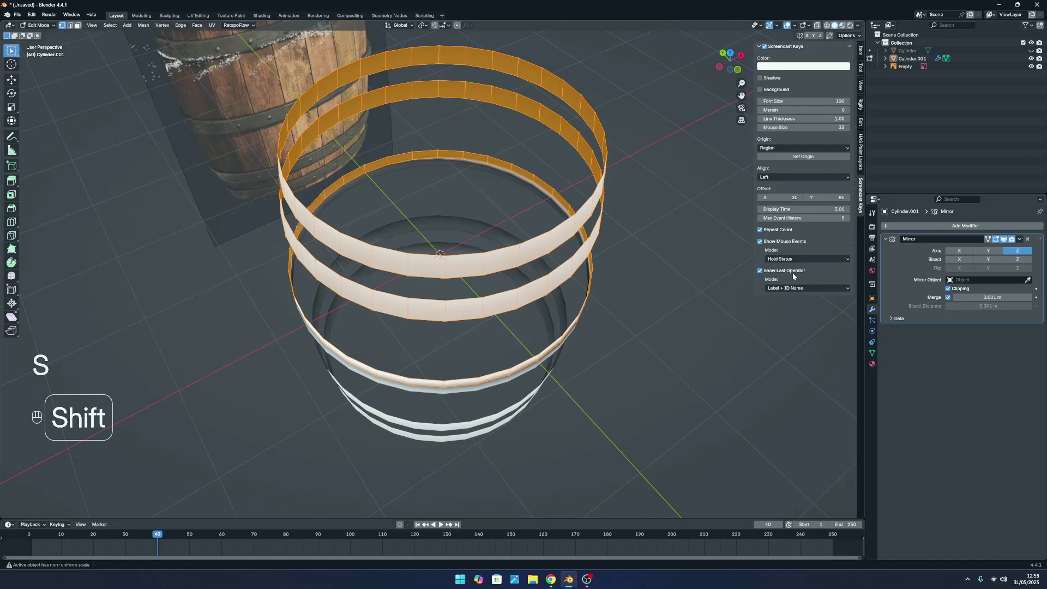
key("shift+z")
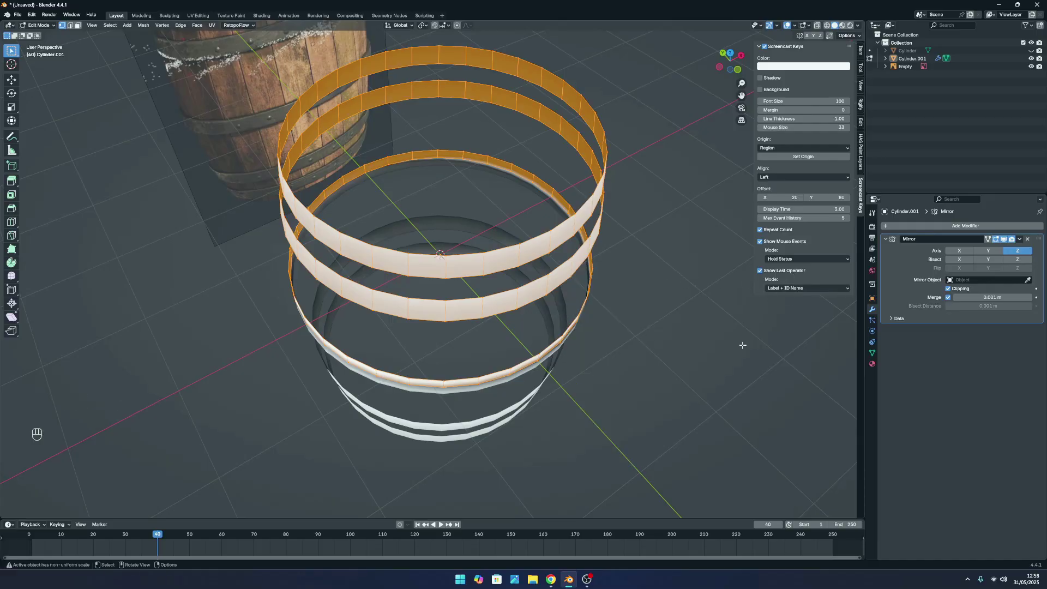
Scale the extruded band faces inward to about 0.963 on X and Y with Z locked, and return to Object Mode.
key("s")
key("shift+z")
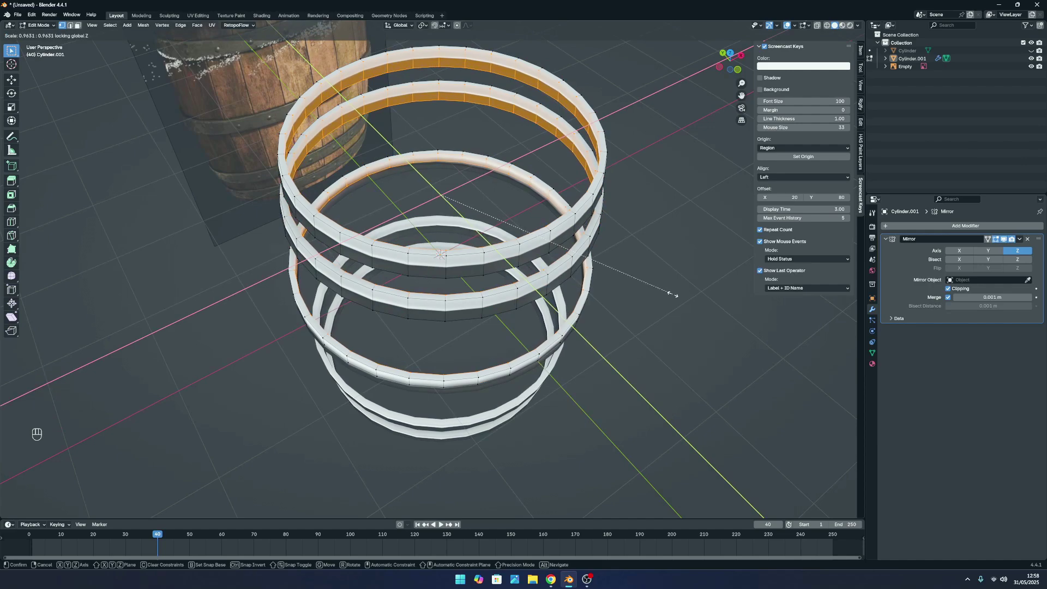
left_click(672, 295)
scroll(682, 293, "down", 4)
middle_click_drag(682, 293, 680, 271)
scroll(514, 302, "up", 3)
middle_click_drag(468, 365, 377, 349)
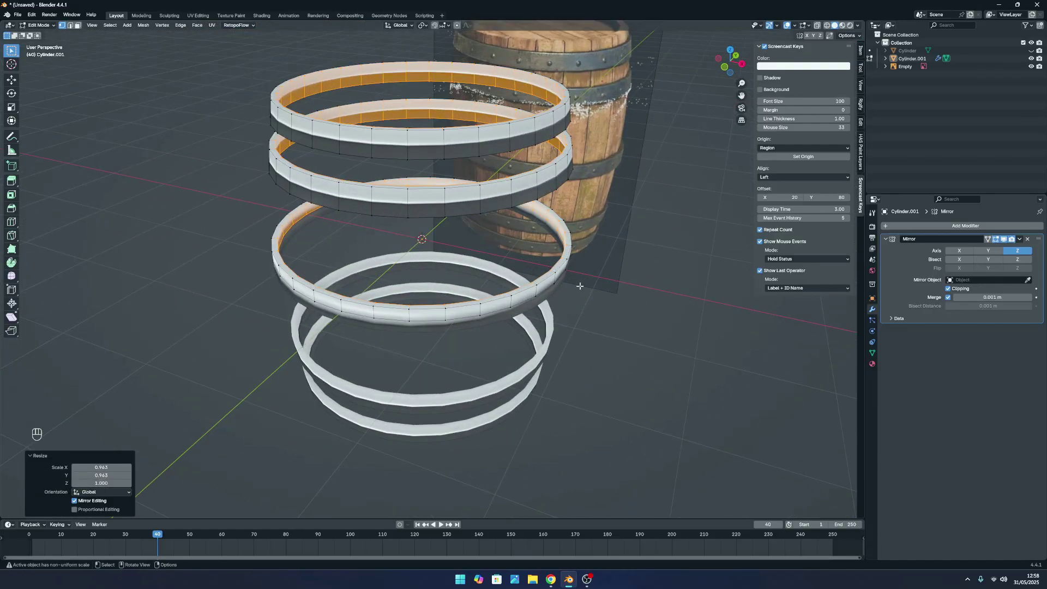
key("Tab")
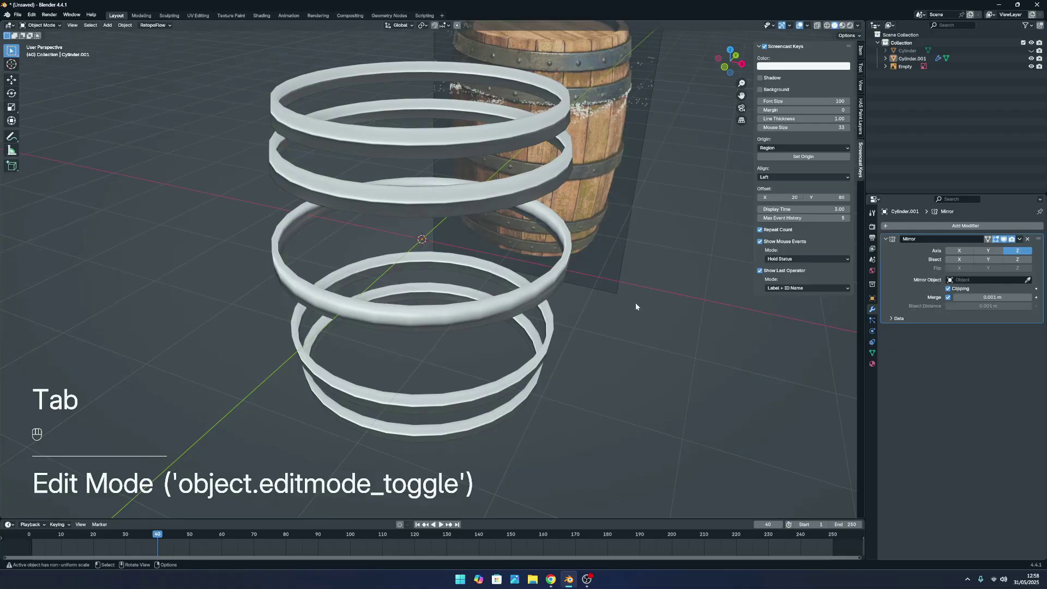
Unhide the barrel staves, select the metal bands and check how their thickness fits around the barrel.
key("alt+h")
mouse_move(599, 238)
middle_mouse_down()
mouse_move(608, 249)
mouse_move(646, 214)
mouse_move(642, 200)
mouse_move(603, 234)
middle_mouse_up()
scroll(601, 239, "up", 5)
left_click(573, 123)
scroll(574, 123, "down", 3)
middle_click_drag(575, 125, 612, 191)
scroll(612, 191, "up", 2)
scroll(604, 234, "down", 2)
middle_click_drag(605, 234, 580, 232)
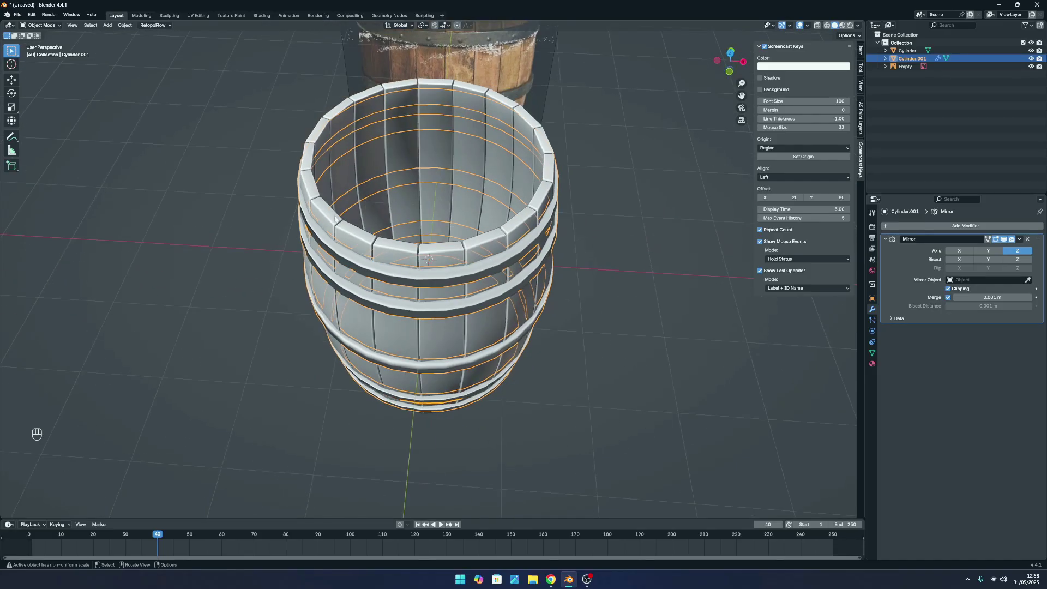
scroll(541, 318, "up", 4)
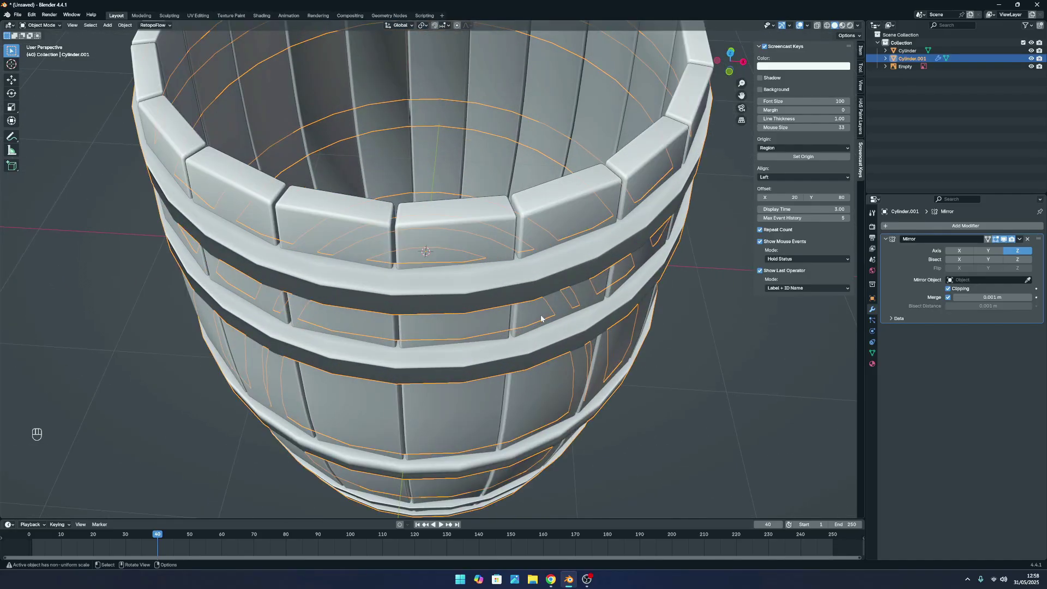
Try to bevel the outer edge loops of the metal bands using edge selection, and leave Edit Mode.
key("Tab")
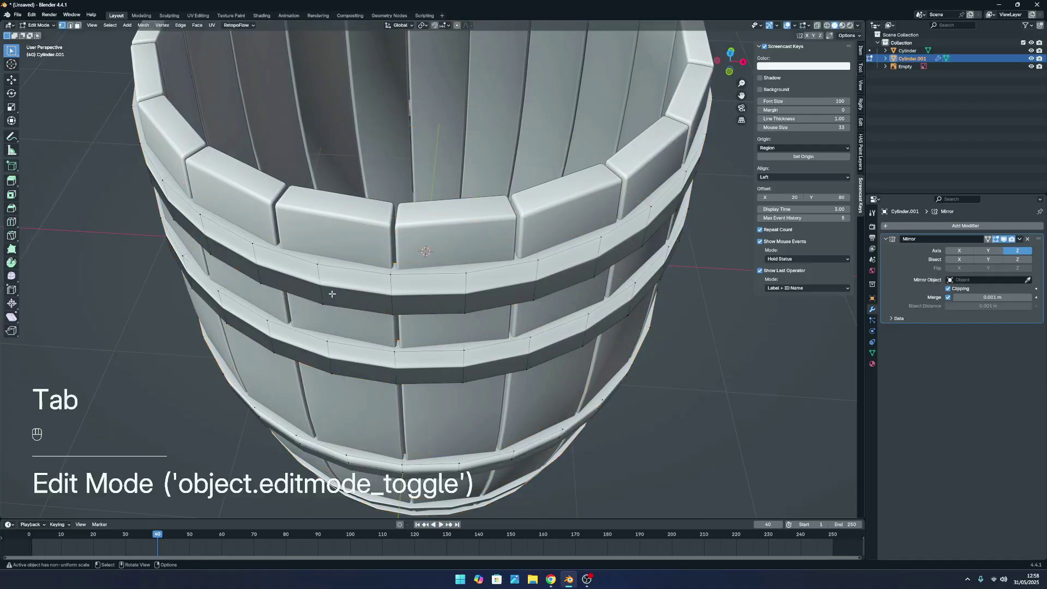
left_click(71, 26)
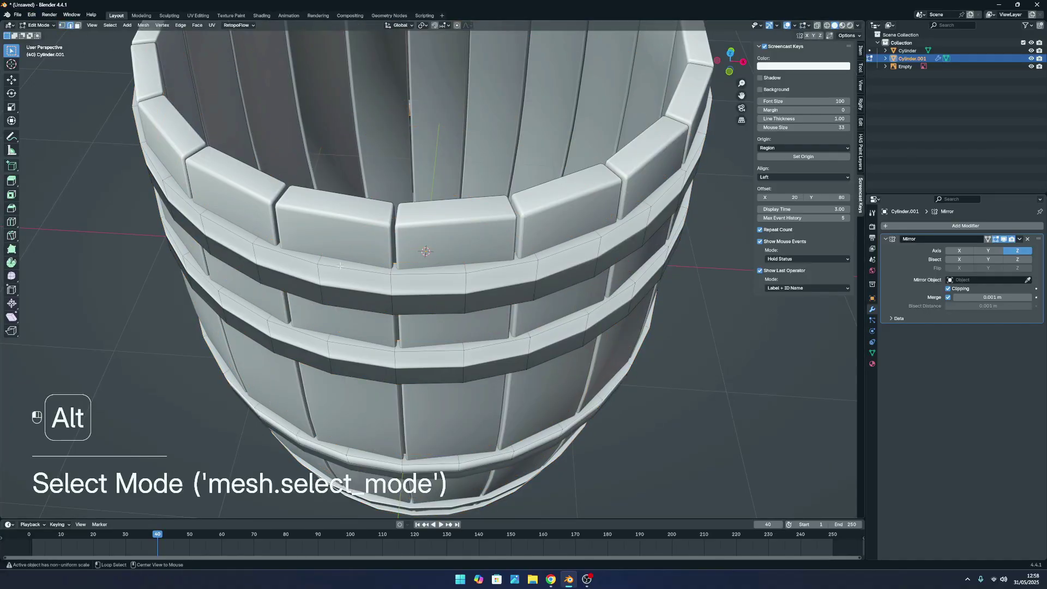
left_click(356, 324, "alt+shift")
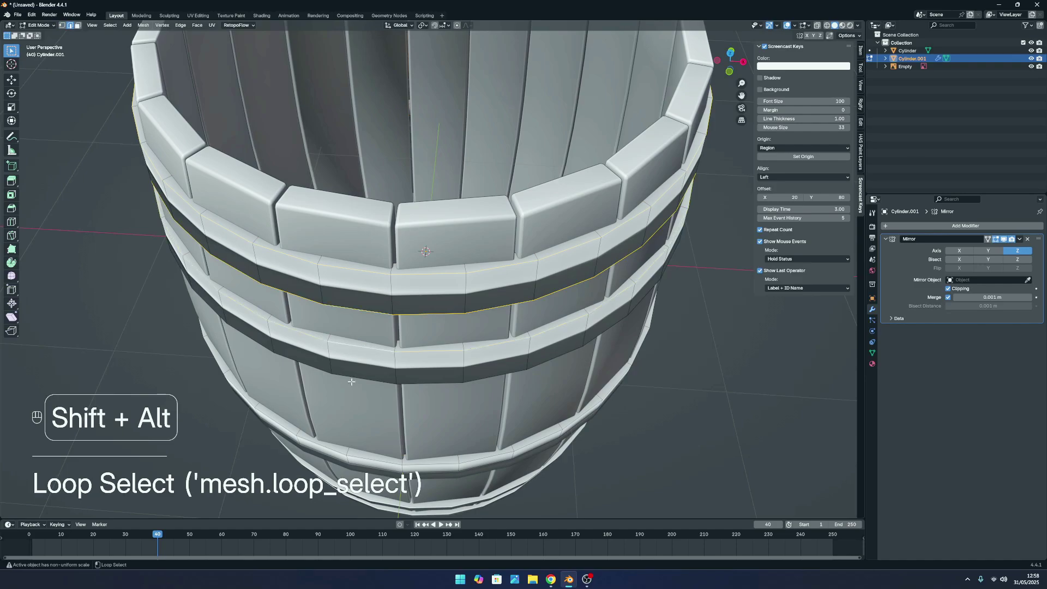
middle_click_drag(350, 352, 467, 306, "shift")
left_click(407, 335, "alt+shift")
scroll(477, 334, "down", 2)
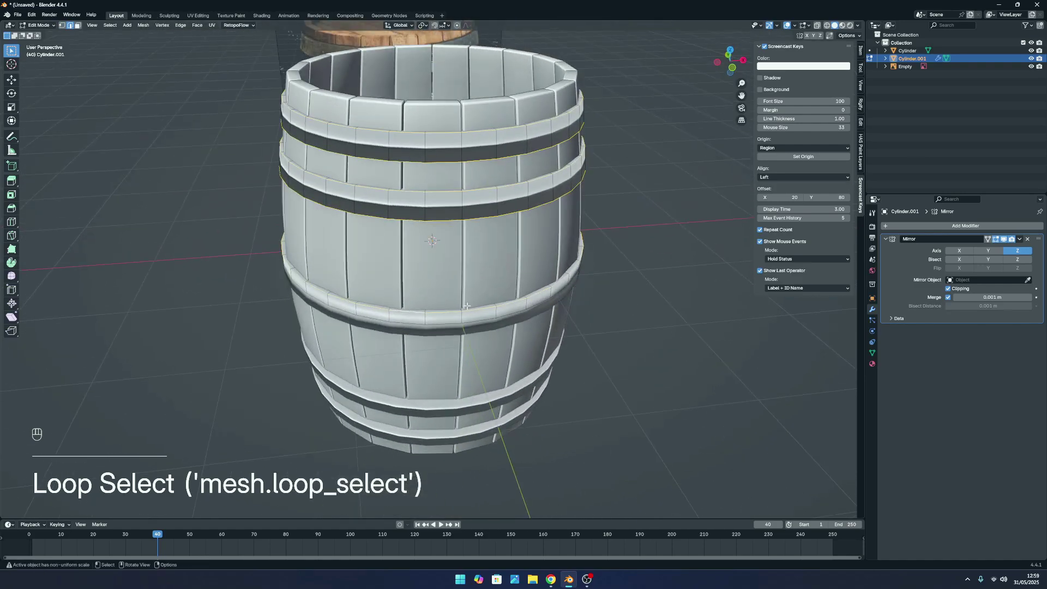
key("ctrl+b")
left_click(704, 313)
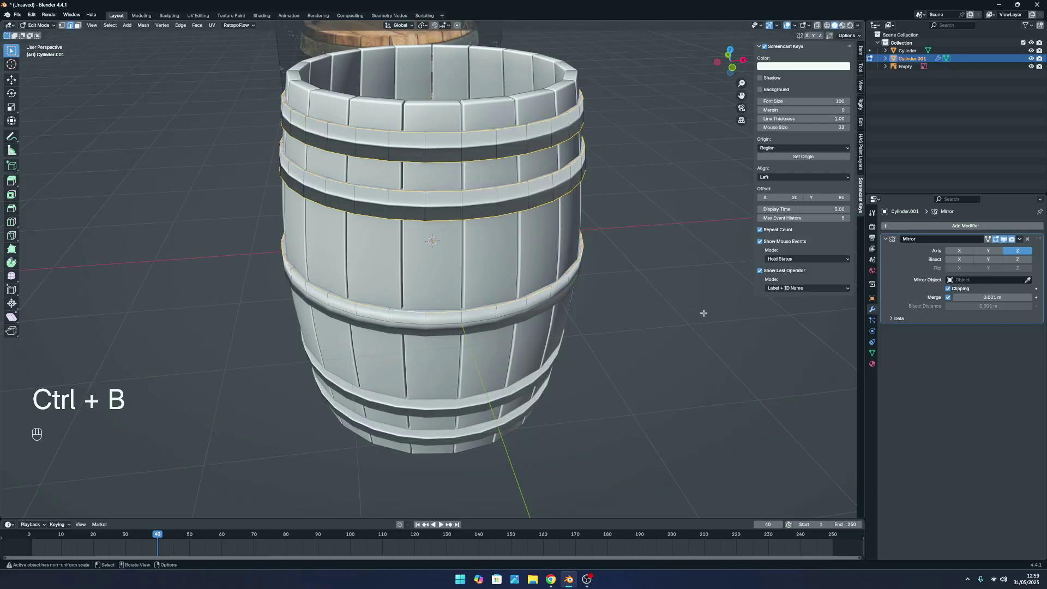
key("Tab")
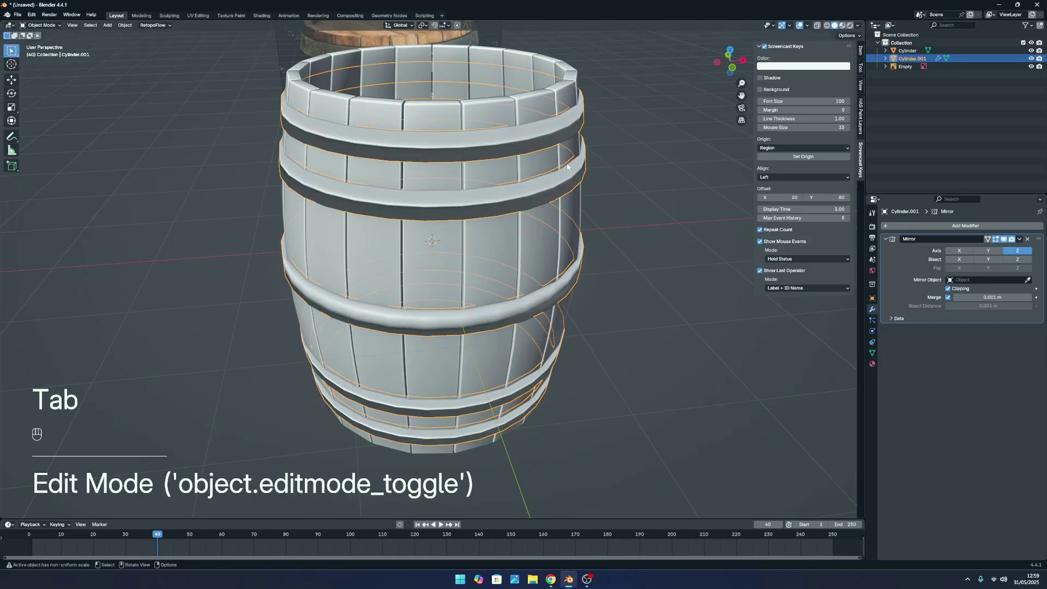
Hide the barrel staves and enter Edit Mode on the metal bands alone.
left_click(531, 230)
key("alt+h")
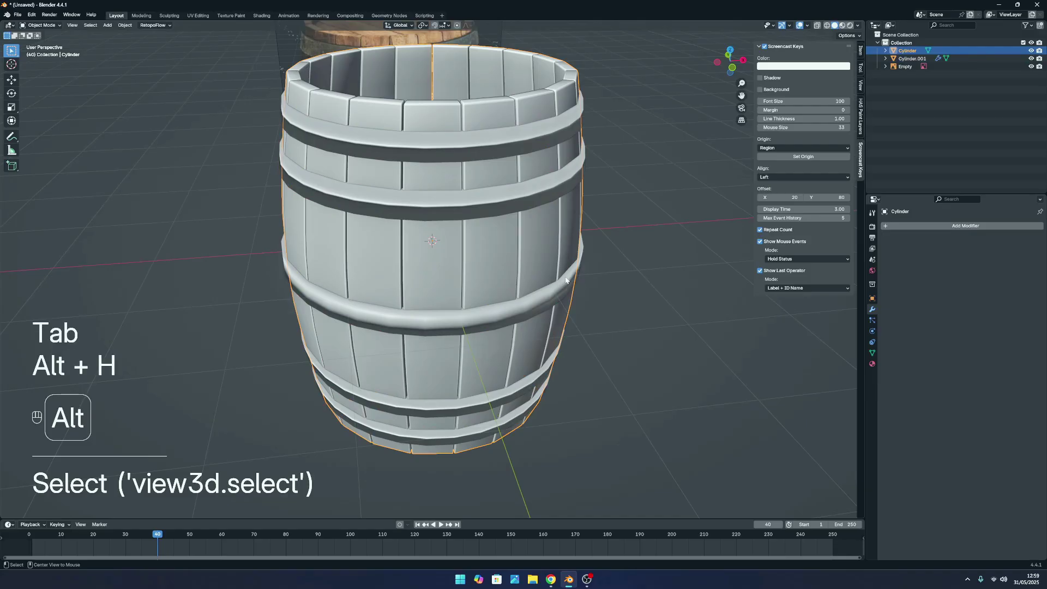
key("h")
left_click(681, 249)
scroll(571, 254, "down", 3)
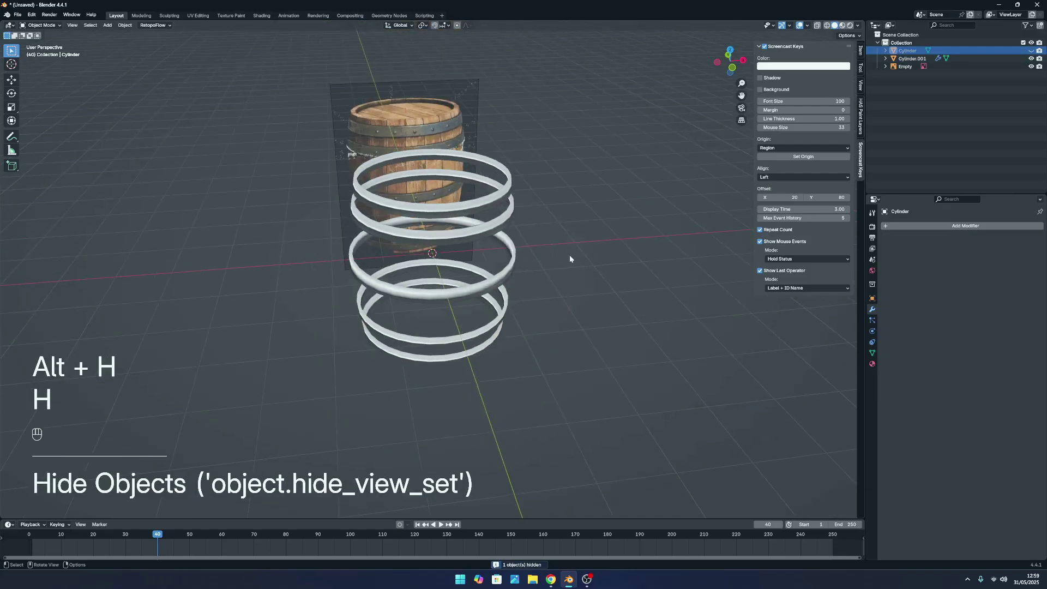
middle_click_drag(569, 254, 544, 266)
scroll(540, 262, "up", 3)
left_click(433, 189)
key("Tab")
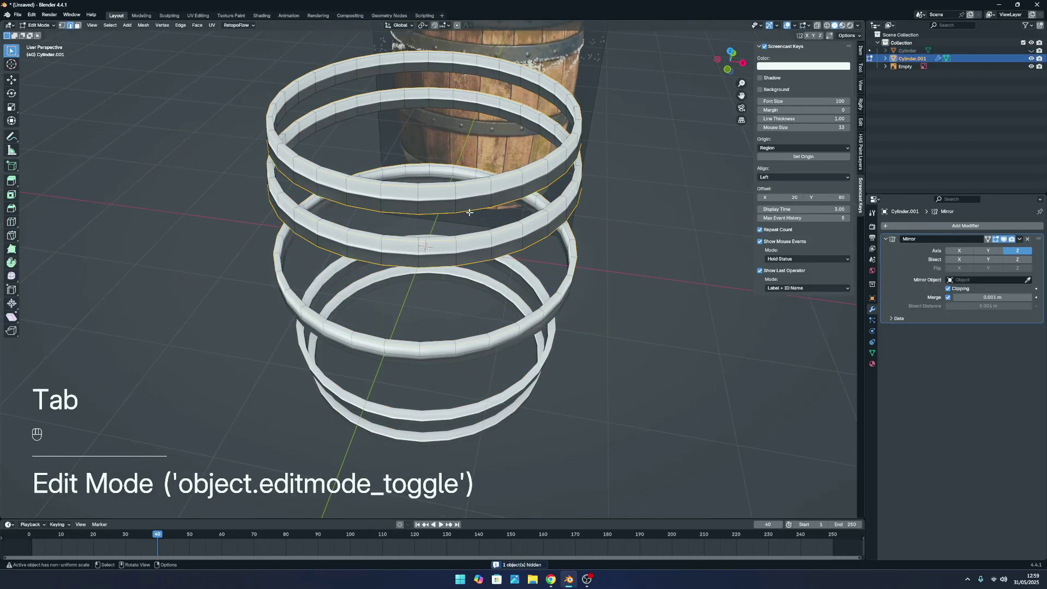
Try a 2-segment bevel of about 0.022 m on the selected band edge loops, undo it, and leave Edit Mode.
scroll(607, 202, "up", 5)
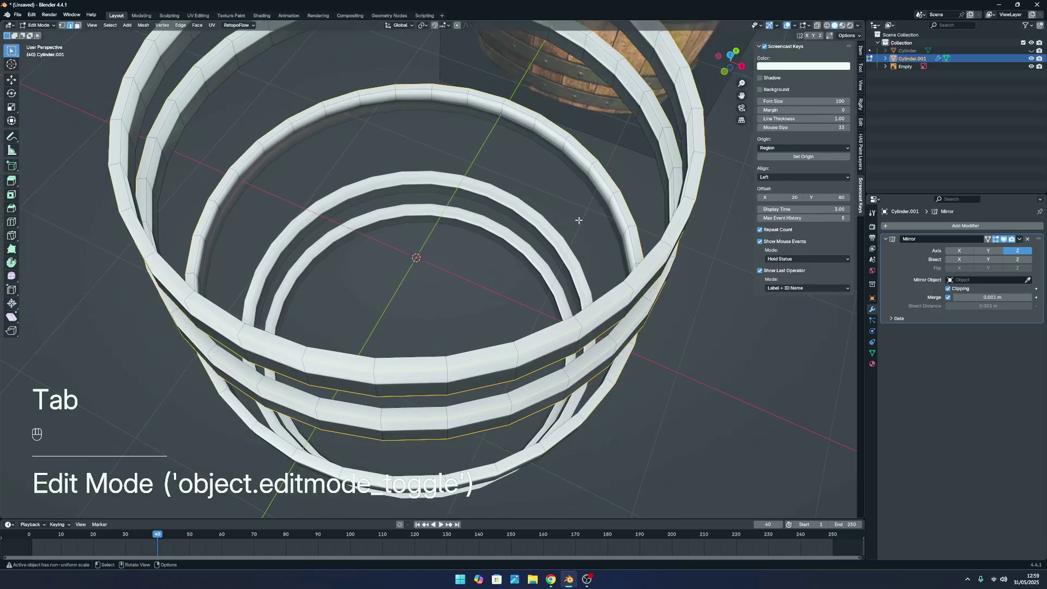
key("ctrl+b")
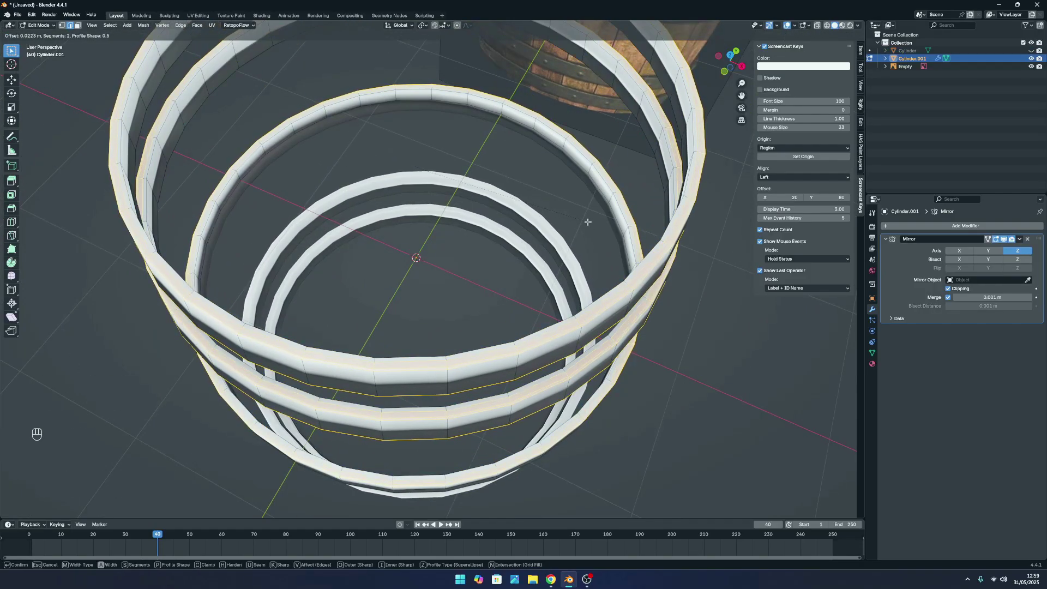
left_click(583, 221)
middle_click_drag(582, 221, 582, 210)
scroll(583, 210, "up", 4)
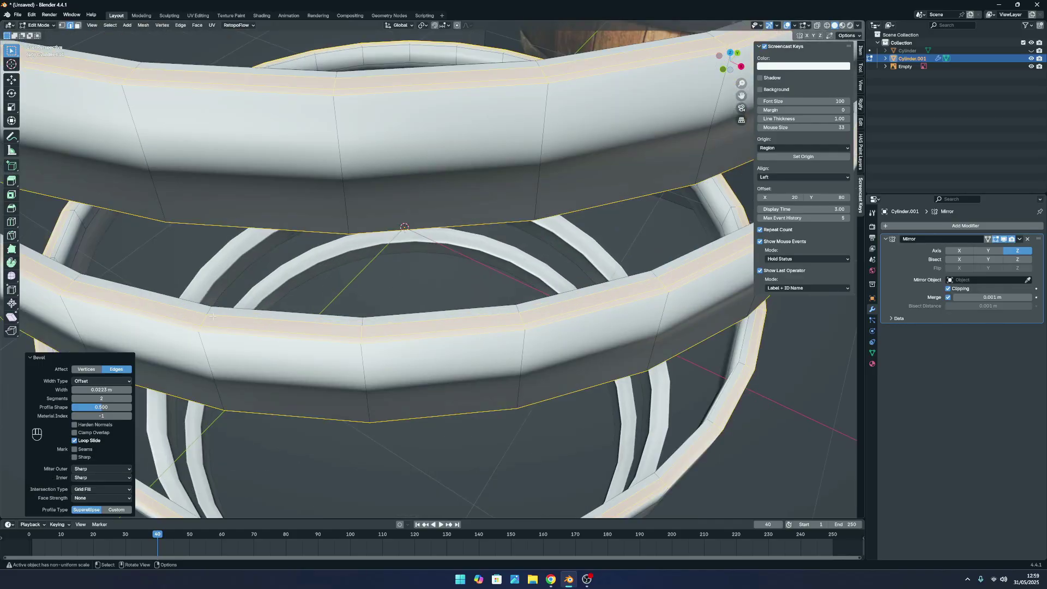
scroll(213, 316, "down", 5)
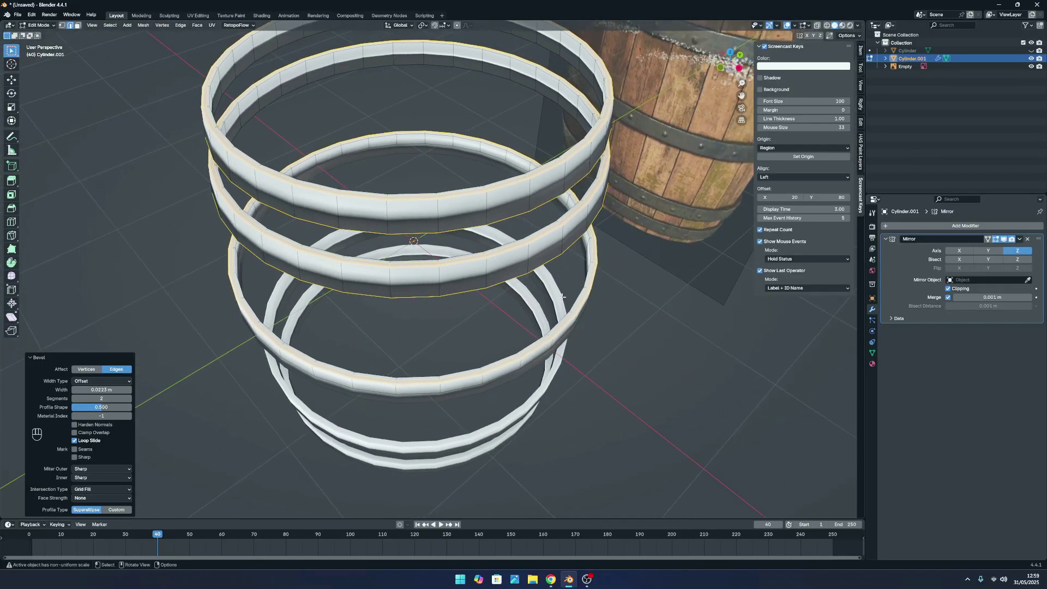
key("ctrl+z")
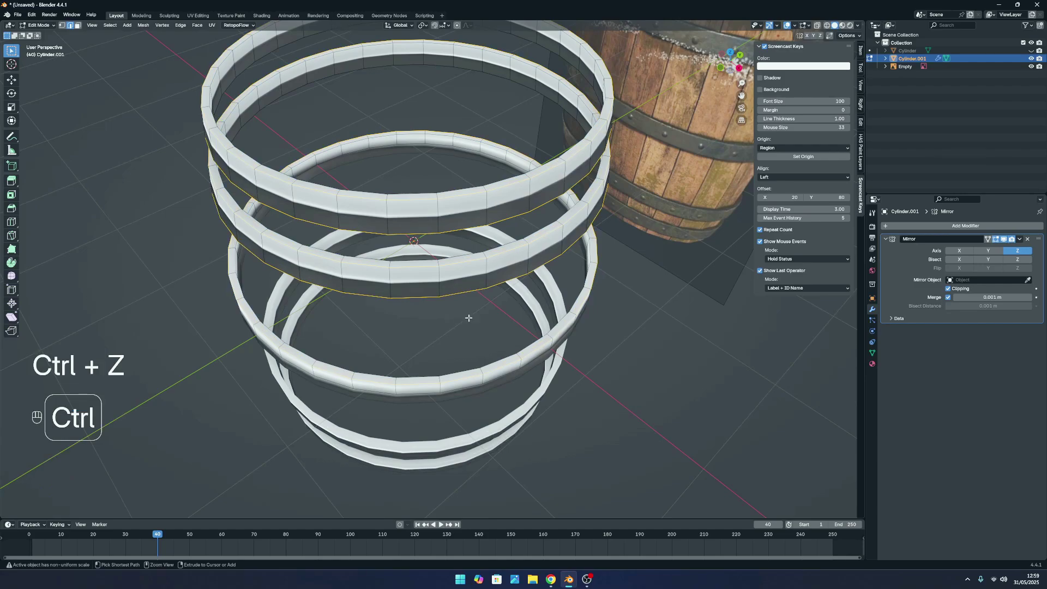
key("Tab")
left_click(593, 400)
Examine the shape and edges of the metal bands from several angles and compare them with the reference image.
scroll(597, 401, "down", 3)
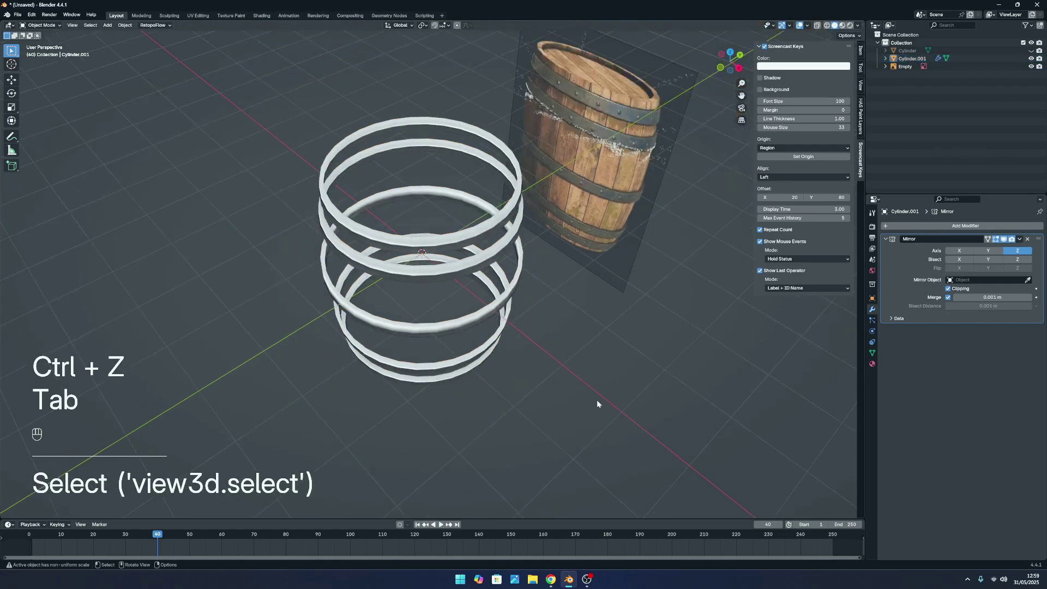
left_click(505, 327)
scroll(505, 327, "up", 2)
scroll(503, 350, "down", 1)
middle_click_drag(503, 349, 489, 320)
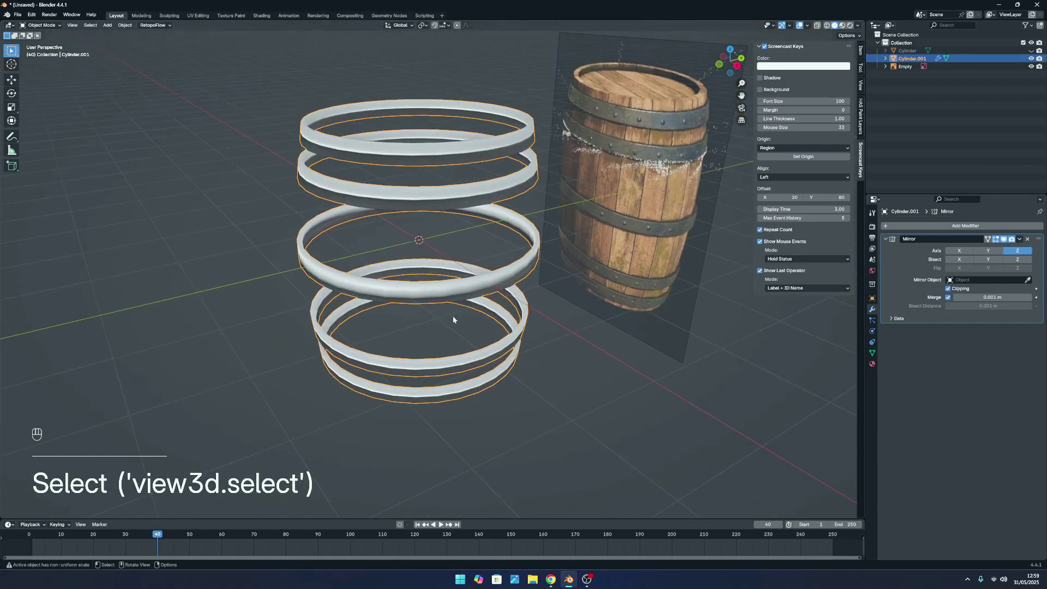
scroll(355, 291, "up", 2)
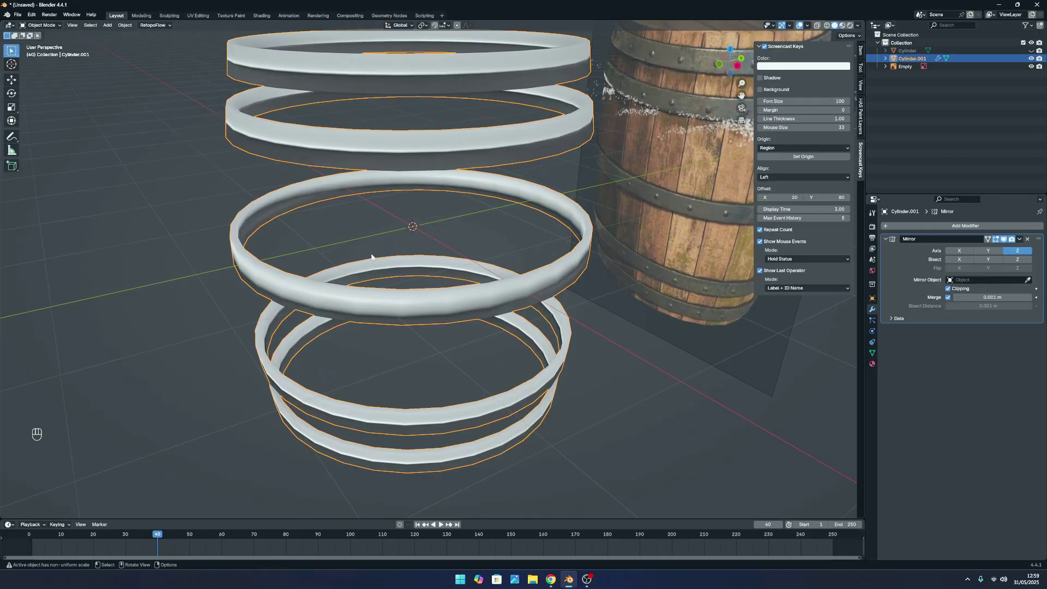
scroll(305, 173, "down", 4)
middle_click_drag(429, 238, 398, 223)
scroll(407, 226, "up", 1)
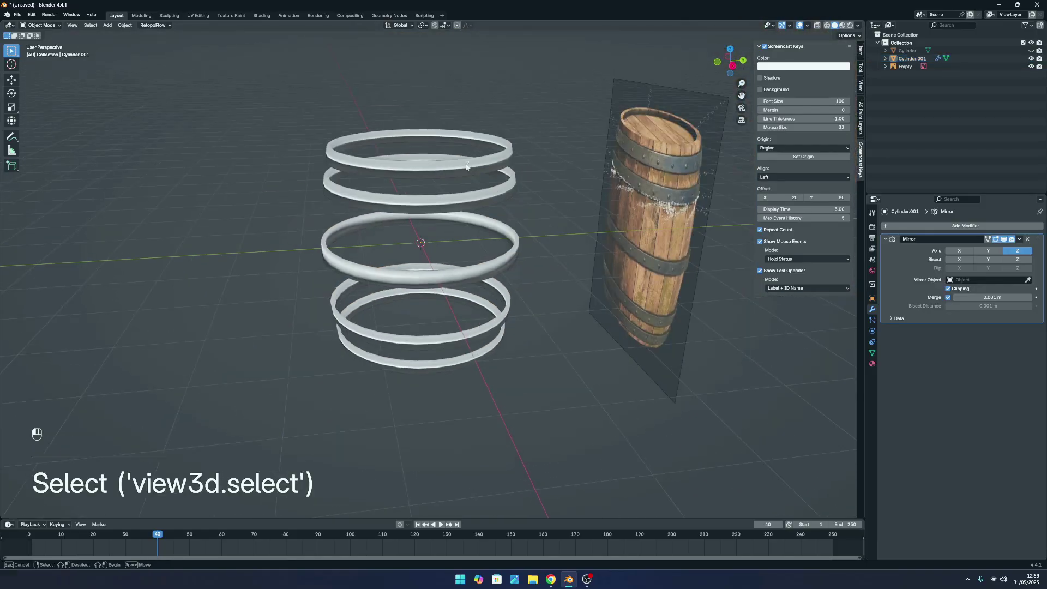
left_click_drag(459, 172, 466, 192)
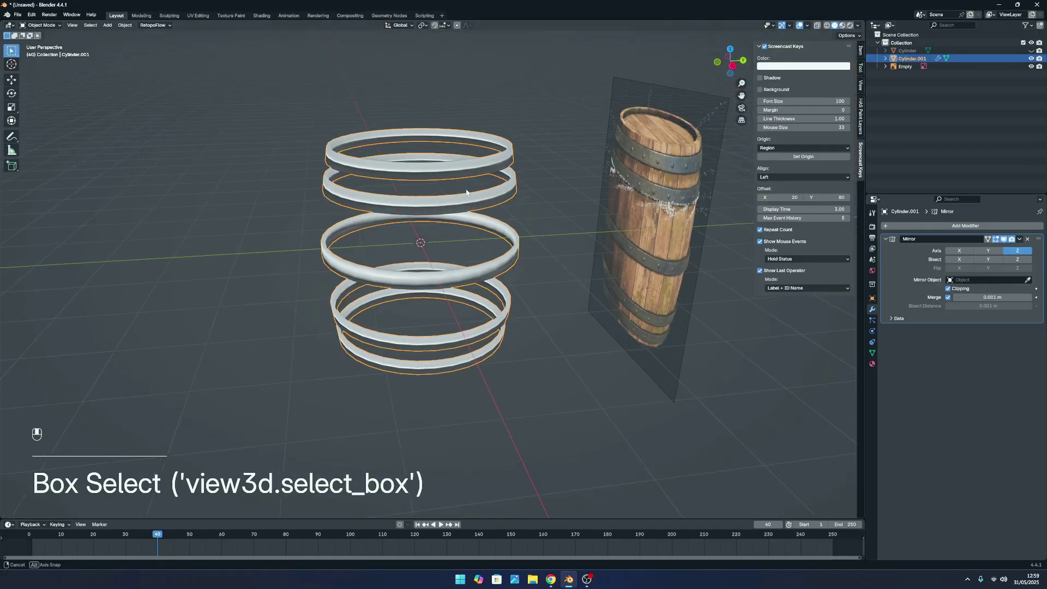
middle_click_drag(466, 192, 469, 227)
scroll(469, 227, "up", 2)
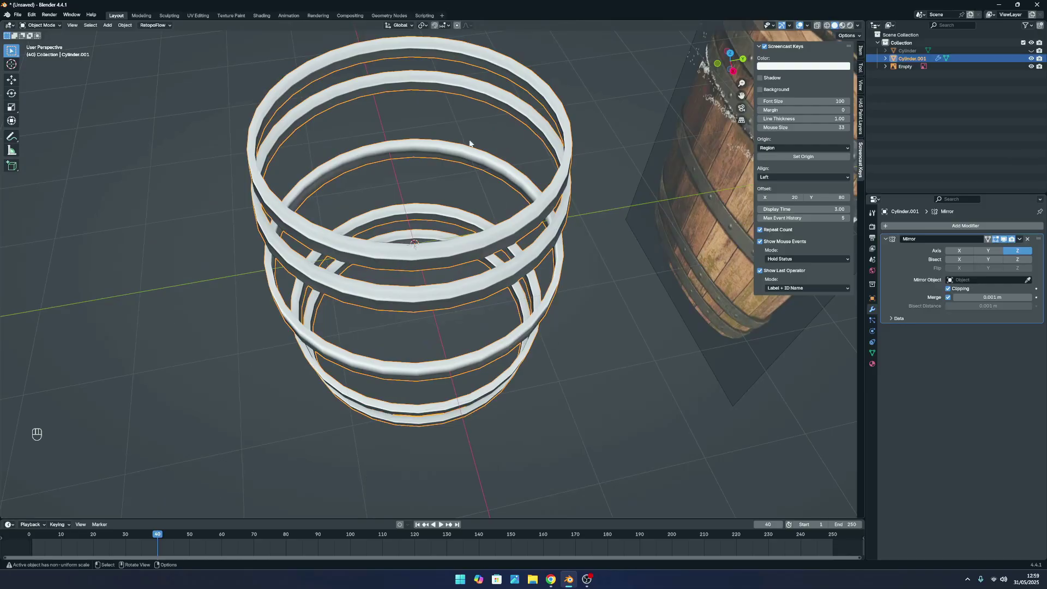
scroll(471, 143, "down", 2)
middle_click_drag(341, 221, 377, 253)
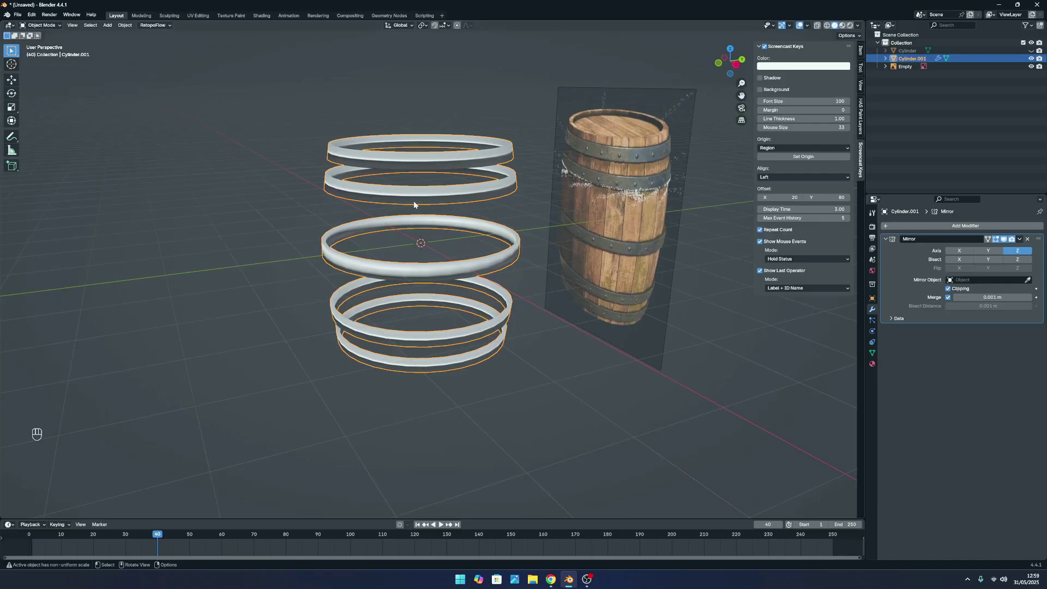
scroll(712, 128, "up", 1)
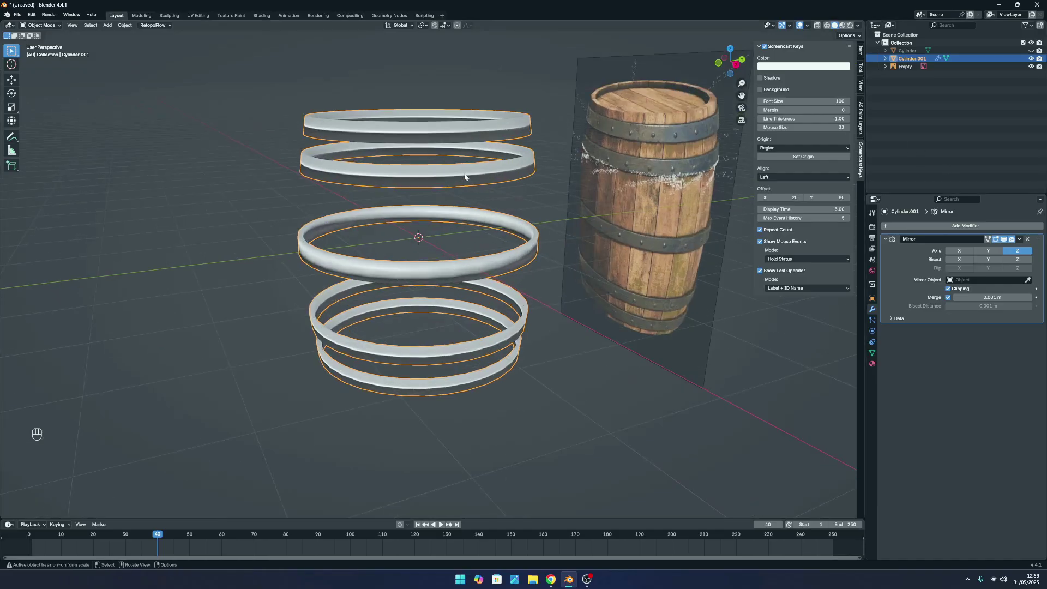
Apply the scale of the metal bands object, keeping the bands selected.
key("ctrl+a")
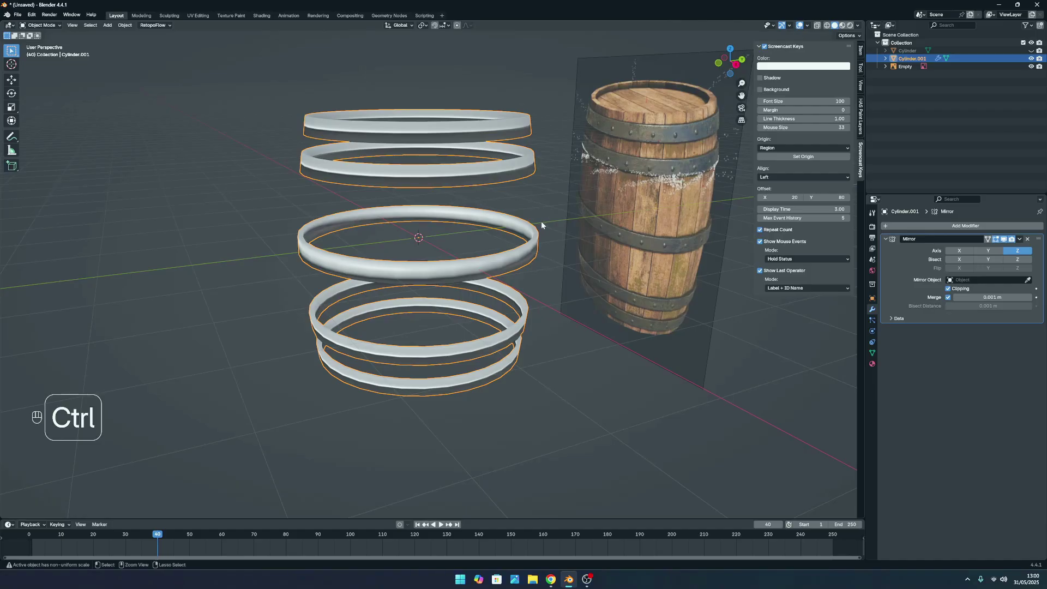
key("ctrl+a")
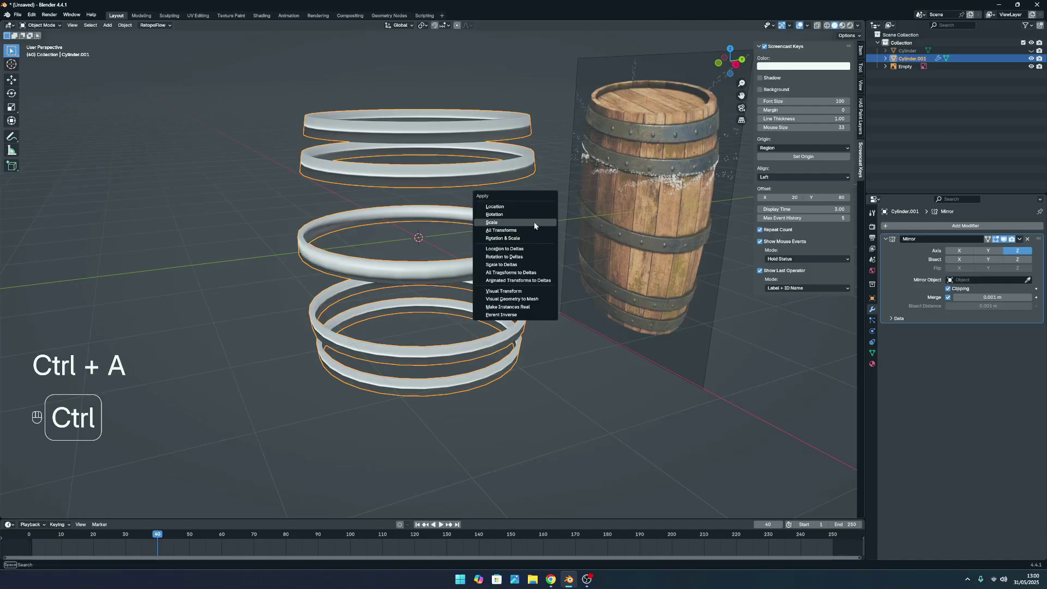
left_click(492, 222)
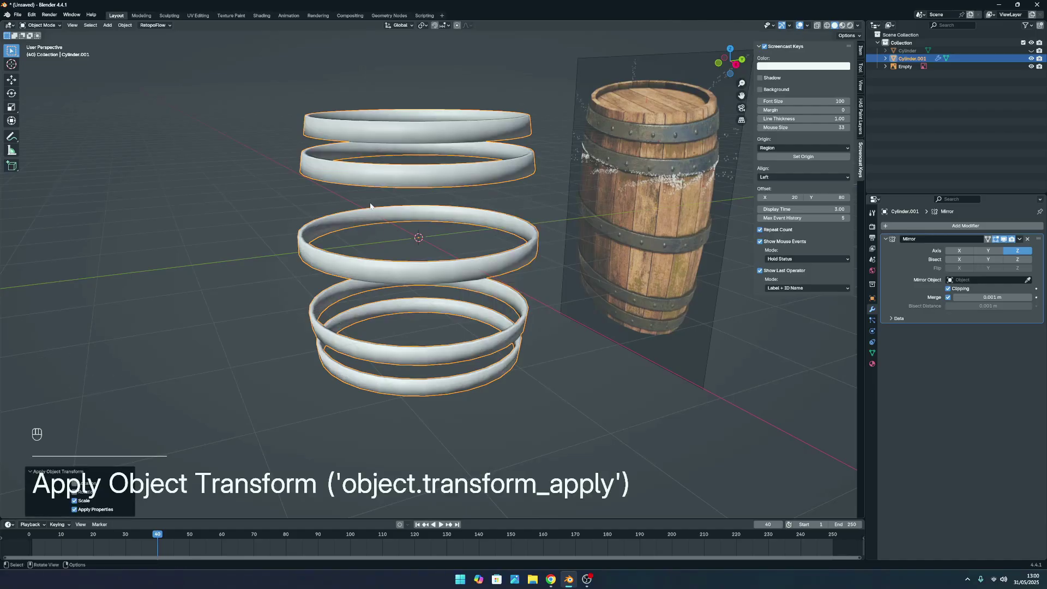
scroll(406, 234, "down", 3)
left_click(513, 283)
mouse_move(504, 287)
middle_mouse_down()
mouse_move(477, 261)
mouse_move(509, 289)
middle_mouse_up()
left_click(495, 291)
scroll(480, 273, "up", 2)
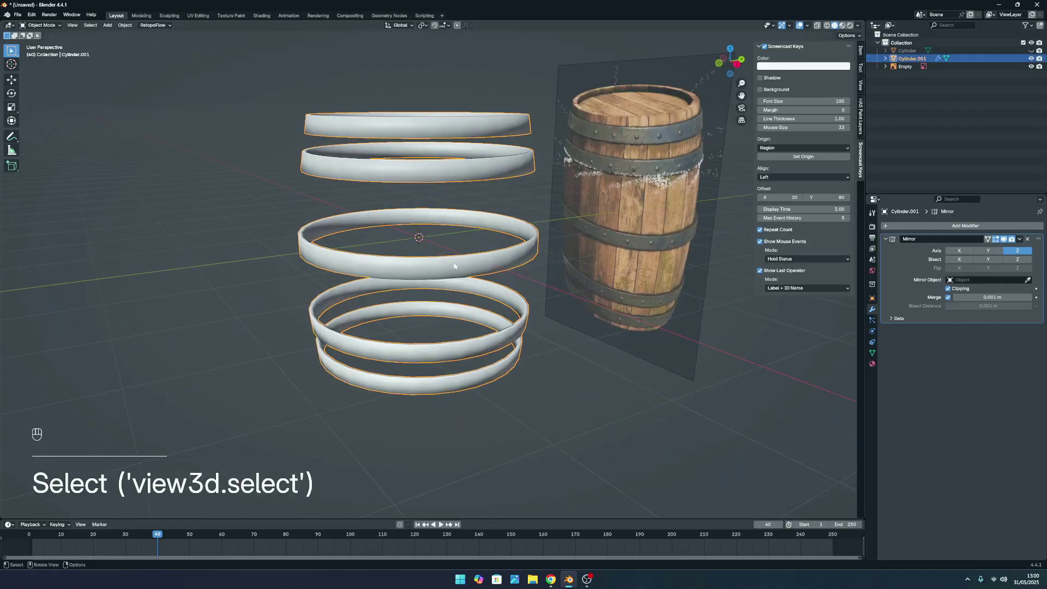
Bevel the selected edge loops of the metal bands by about 0.012 m with 2 segments, and return to Object Mode.
key("Tab")
scroll(455, 253, "up", 5)
scroll(302, 68, "down", 7)
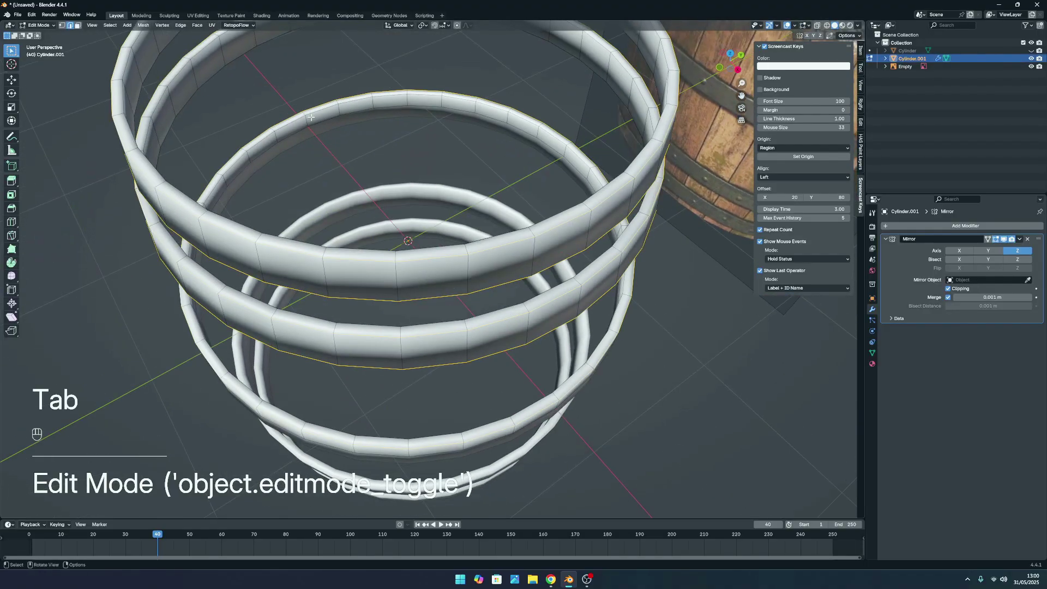
scroll(318, 146, "up", 2)
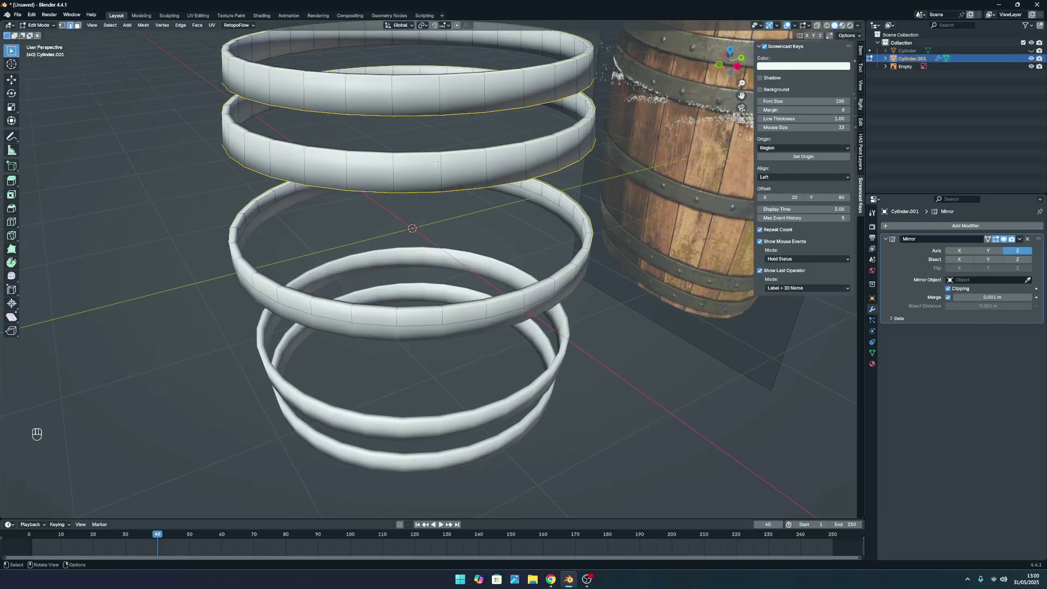
scroll(628, 175, "up", 3)
middle_click_drag(628, 175, 591, 205)
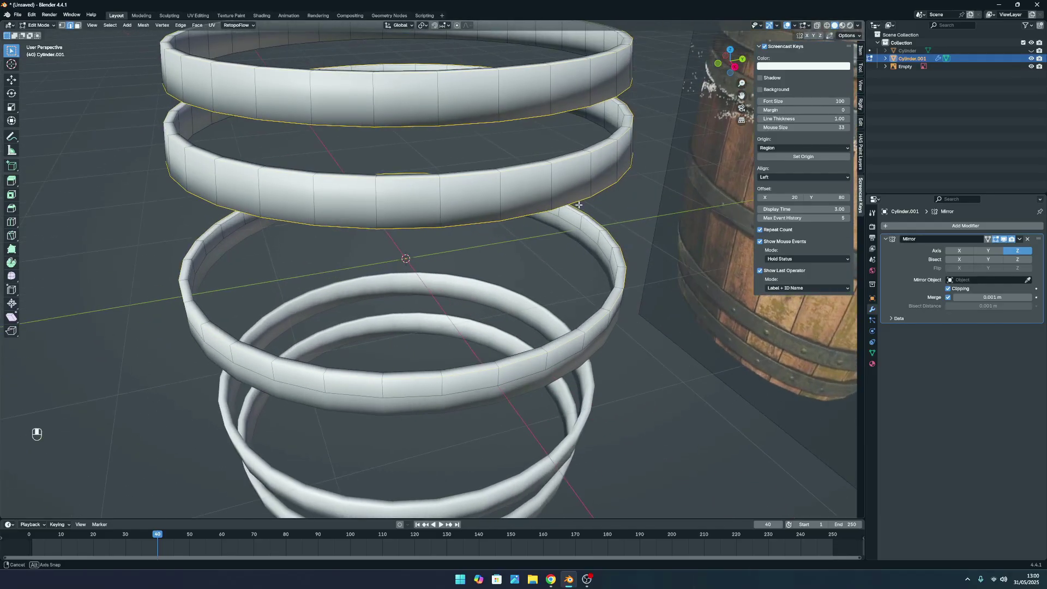
key("ctrl+b")
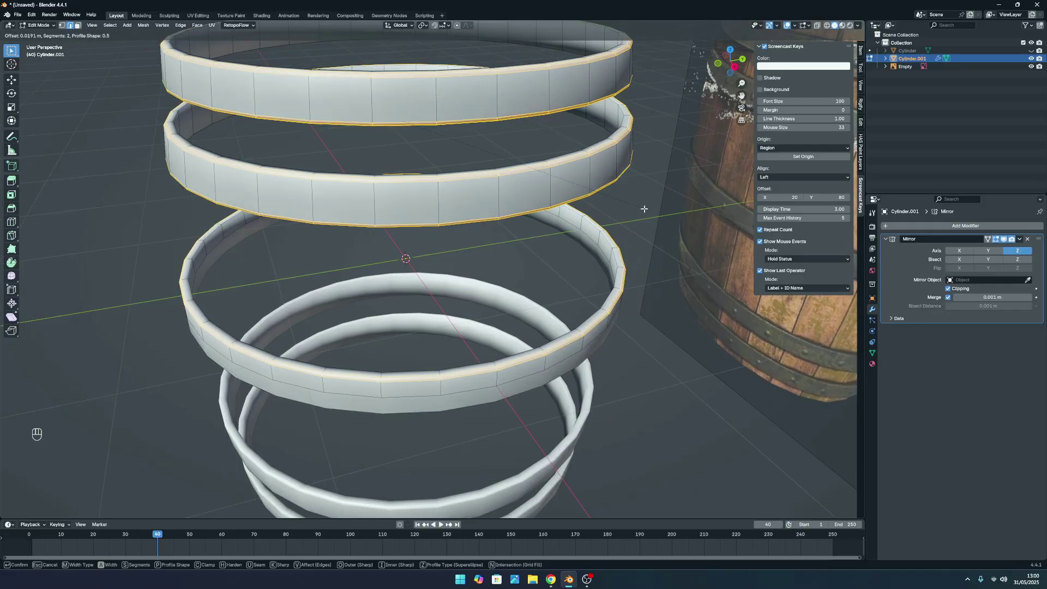
scroll(644, 209, "up", 1)
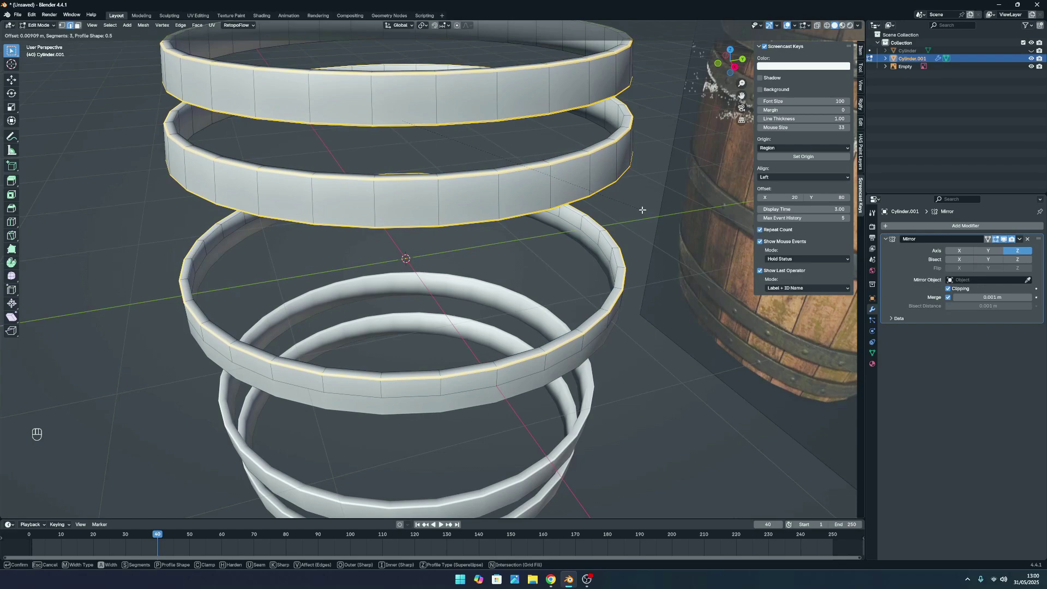
scroll(643, 210, "down", 1)
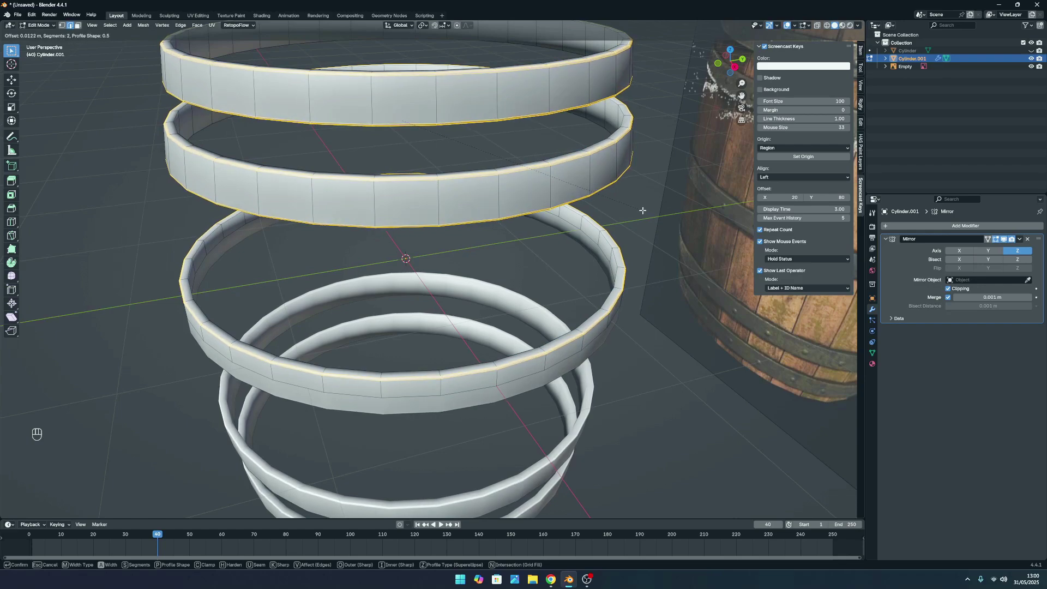
left_click(642, 210)
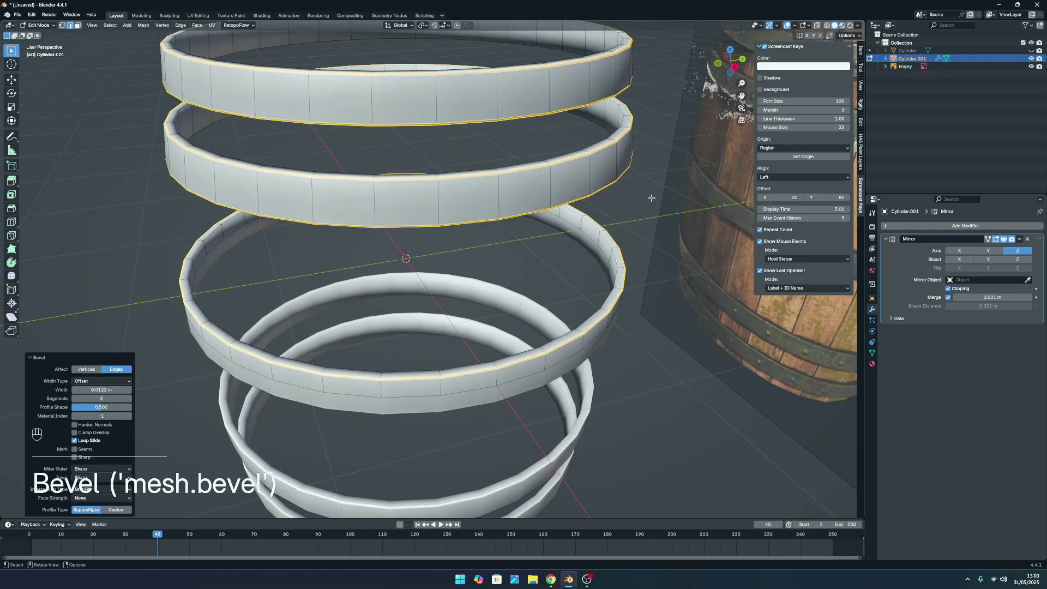
key("Tab")
Inspect the bevelled edges of the metal bands from the side and from above.
scroll(651, 198, "down", 6)
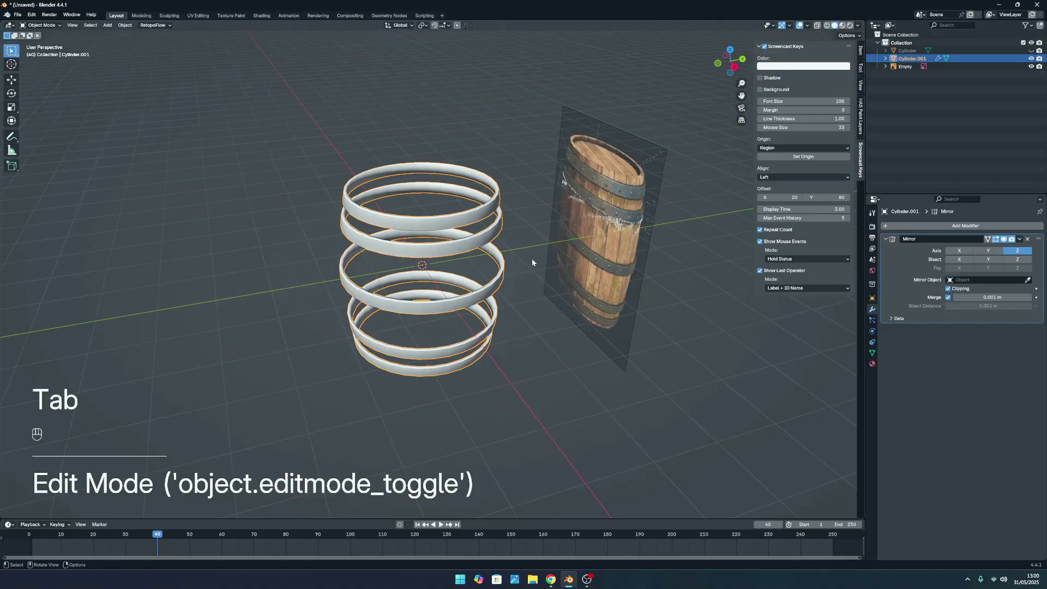
left_click(533, 260)
scroll(532, 259, "up", 5)
middle_click_drag(532, 260, 596, 238)
scroll(516, 232, "down", 4)
scroll(578, 244, "up", 4)
scroll(592, 246, "down", 4)
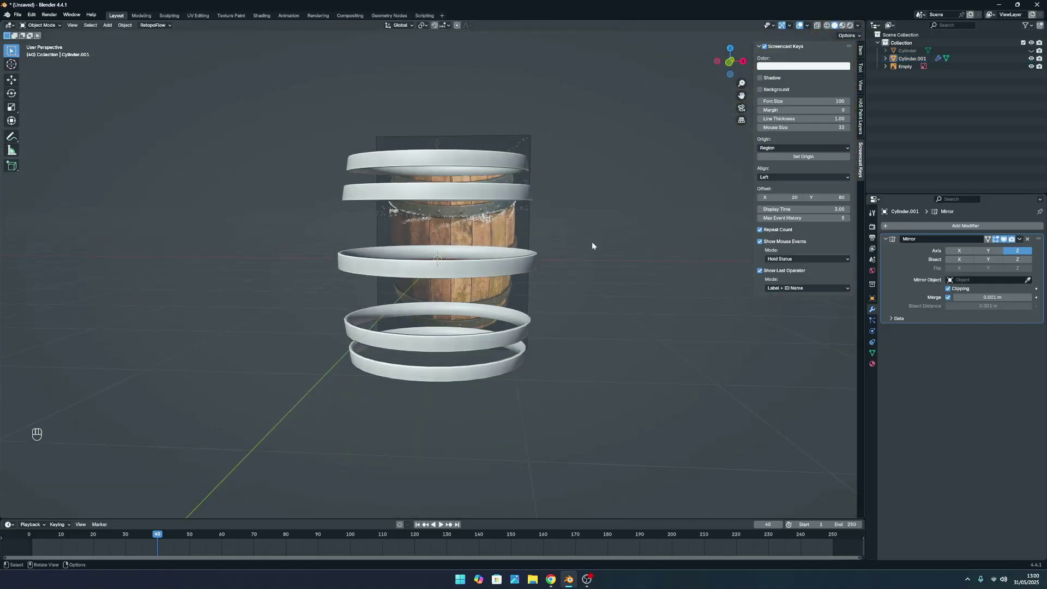
middle_click_drag(487, 180, 444, 225)
scroll(464, 227, "down", 5)
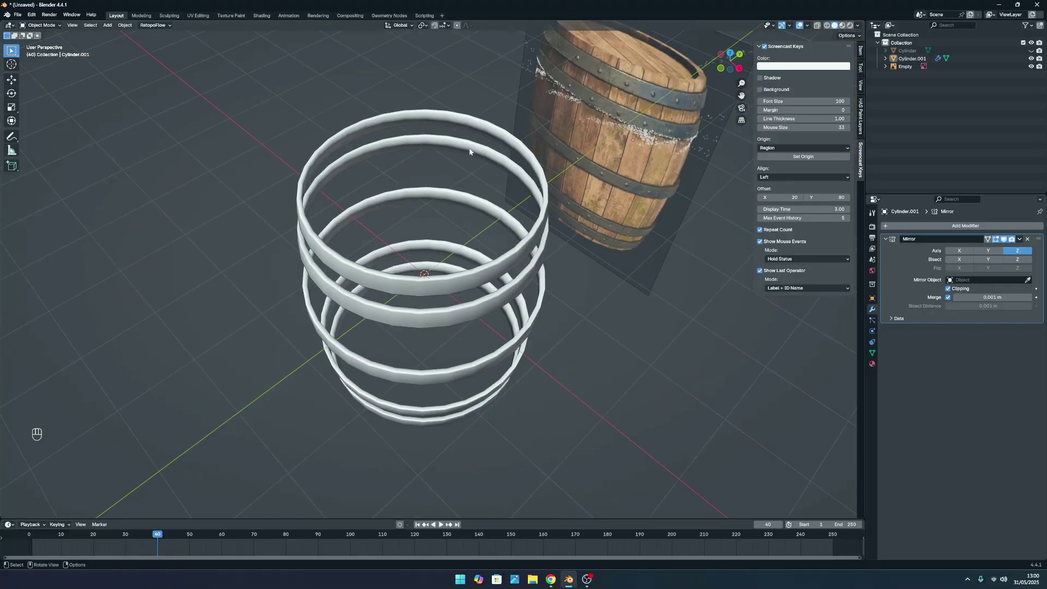
Delete the inner face loops of the three upper metal bands and return to Object Mode.
left_click(465, 130)
key("Tab")
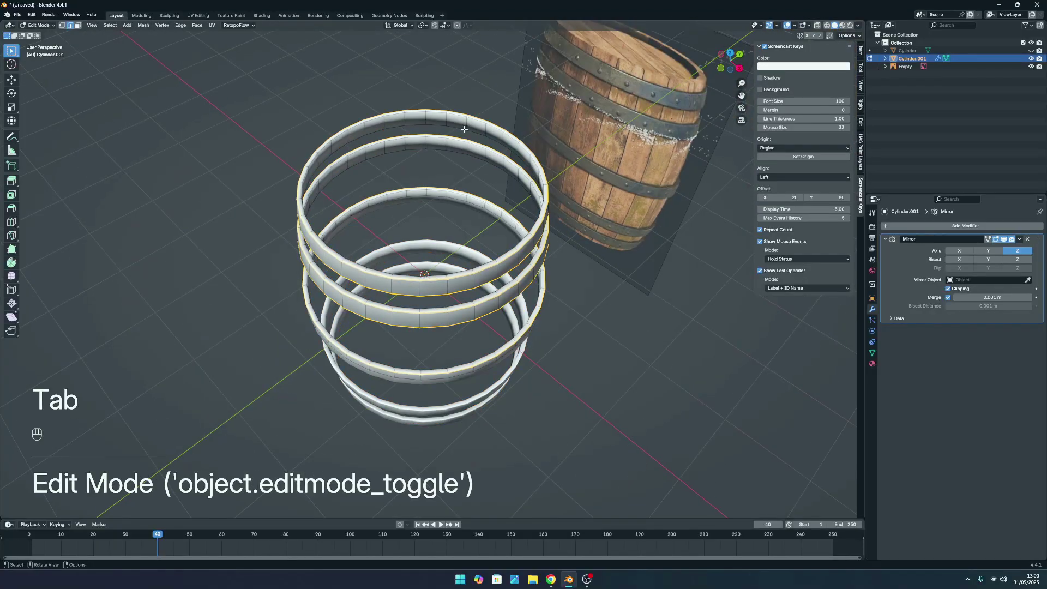
left_click(78, 26)
scroll(456, 127, "up", 3)
scroll(515, 90, "down", 1)
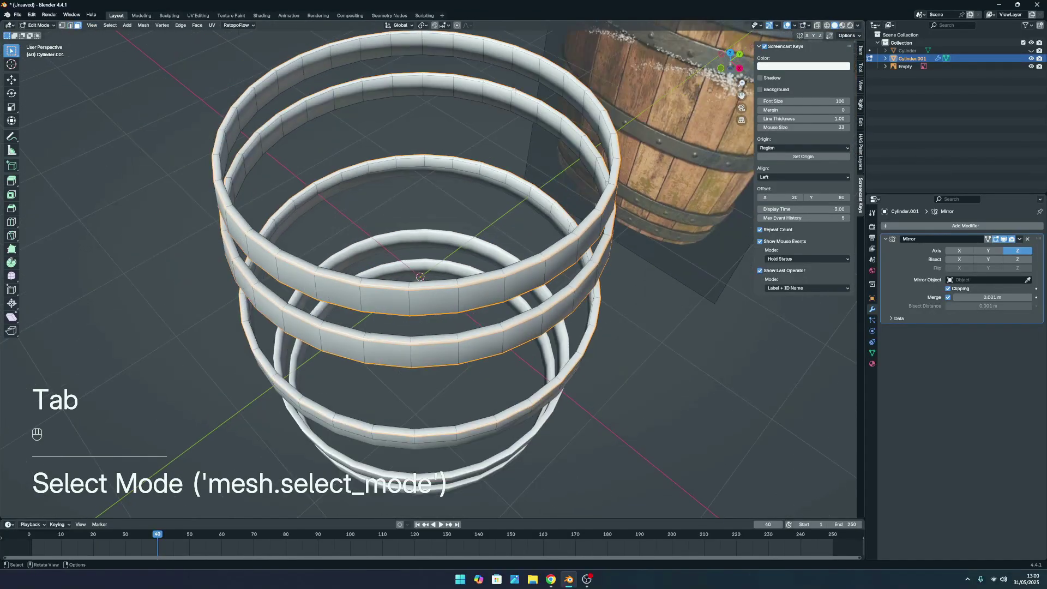
left_click(517, 61, "alt")
left_click(511, 99, "alt+shift")
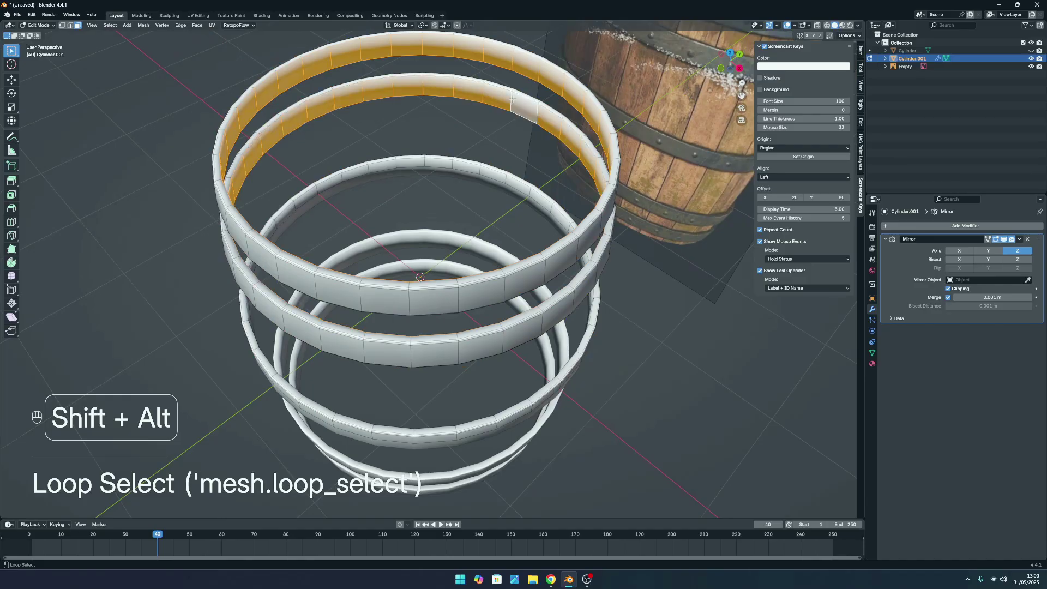
left_click(506, 182, "alt+shift")
middle_click_drag(505, 183, 482, 131)
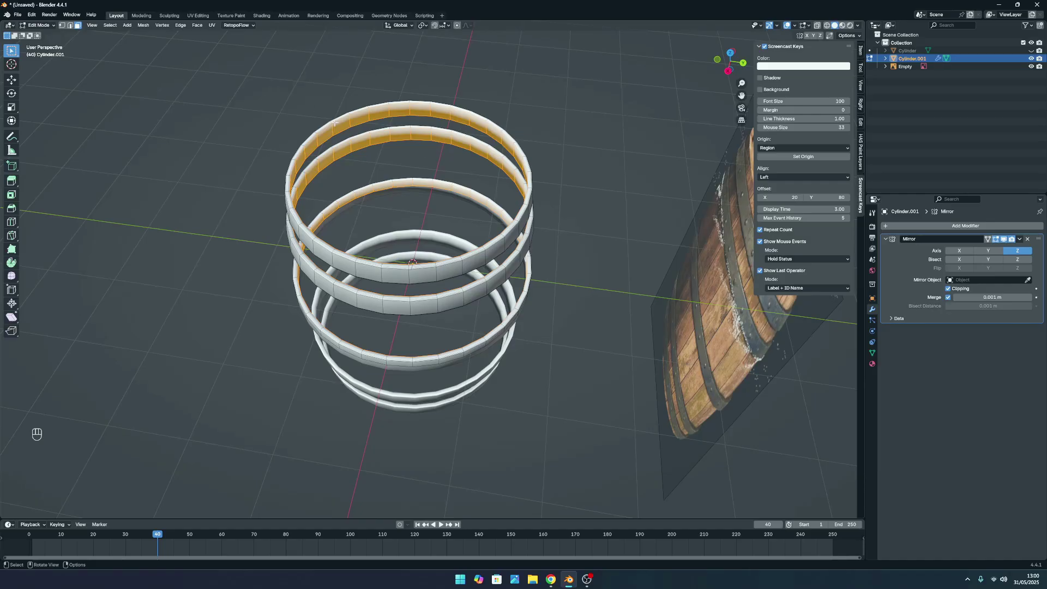
key("x")
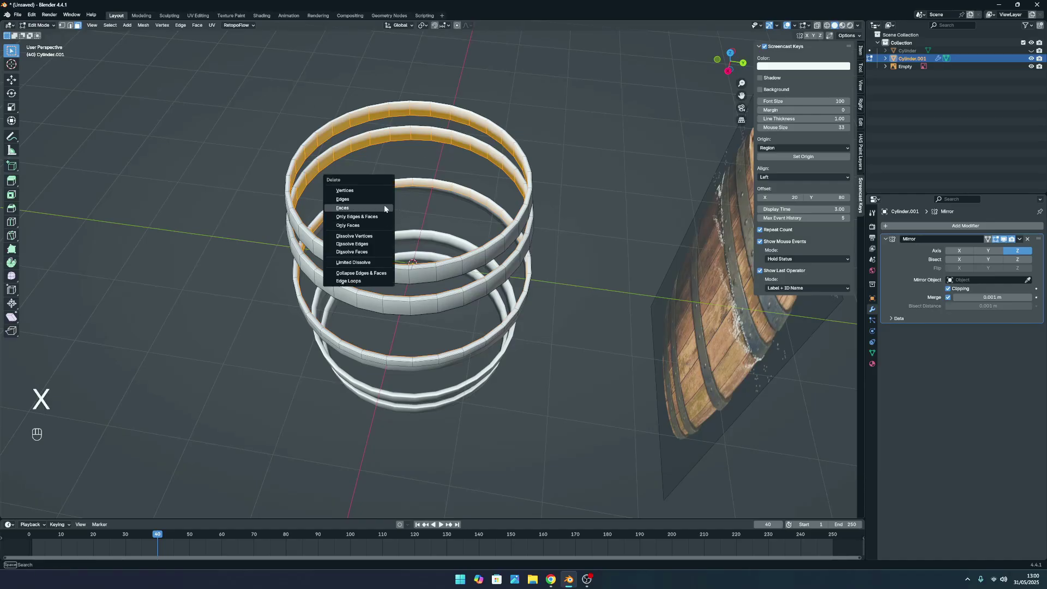
left_click(384, 205)
scroll(398, 134, "down", 3)
middle_click_drag(399, 135, 432, 145)
scroll(432, 145, "up", 3)
key("Tab")
left_click(606, 208)
middle_click_drag(532, 224, 522, 214)
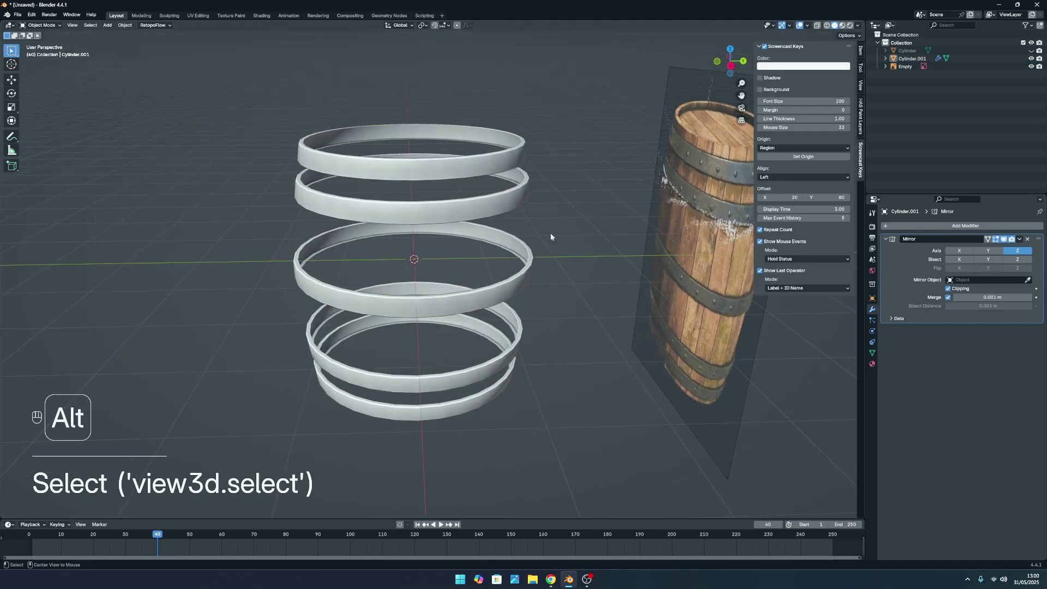
Unhide the barrel's wooden staves so they show together with the metal bands.
key("alt+h")
scroll(564, 216, "down", 3)
mouse_move(563, 216)
middle_mouse_down()
mouse_move(541, 176)
mouse_move(524, 192)
mouse_move(554, 225)
mouse_move(568, 222)
middle_mouse_up()
scroll(568, 222, "up", 4)
scroll(567, 222, "down", 5)
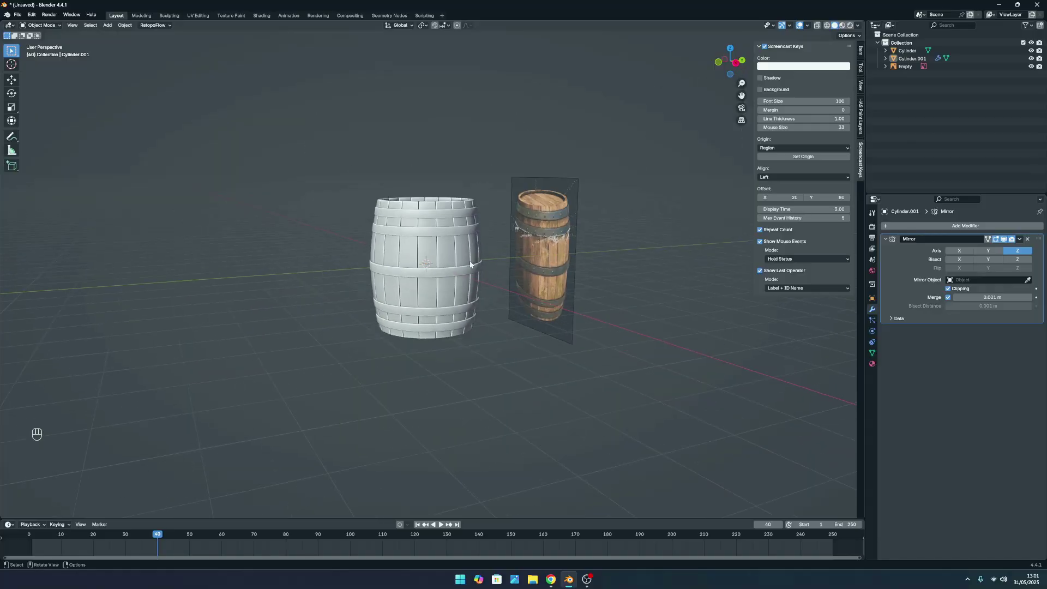
Examine the assembled barrel from the side and above, comparing its open top and inner staves with the reference image.
middle_click_drag(491, 256, 571, 264)
scroll(527, 274, "up", 6)
scroll(568, 333, "down", 4)
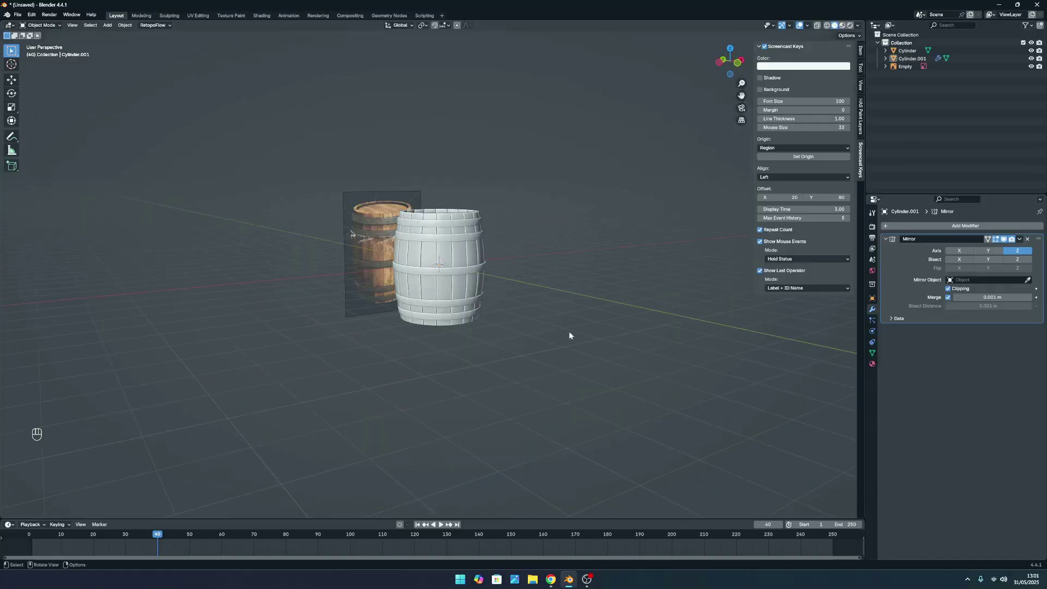
middle_click_drag(568, 334, 531, 345)
scroll(532, 345, "up", 3)
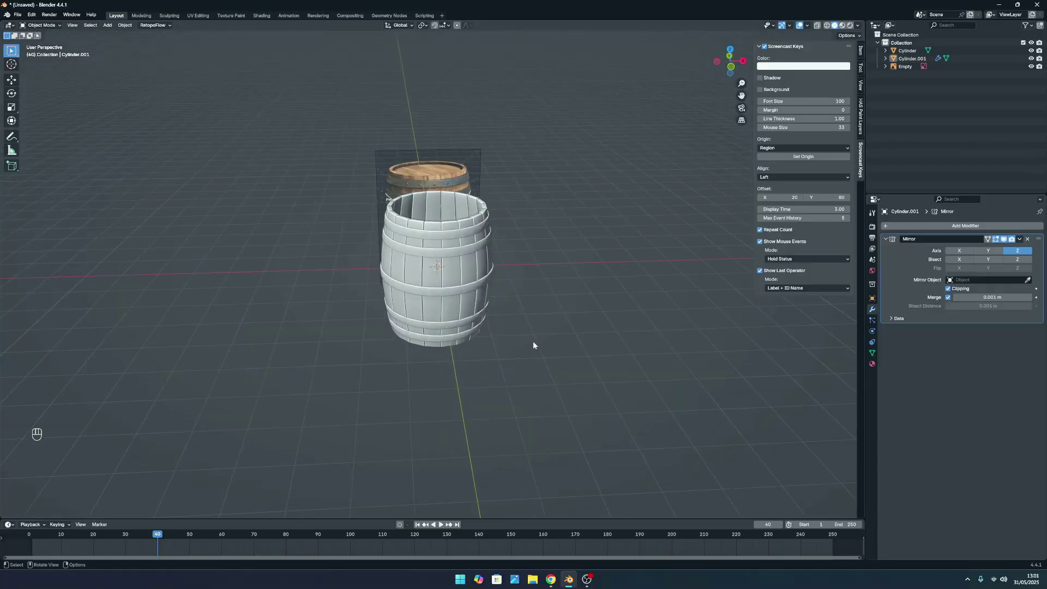
mouse_move(441, 230)
middle_mouse_down()
mouse_move(436, 295)
mouse_move(421, 227)
middle_mouse_up()
middle_click_drag(368, 347, 443, 404)
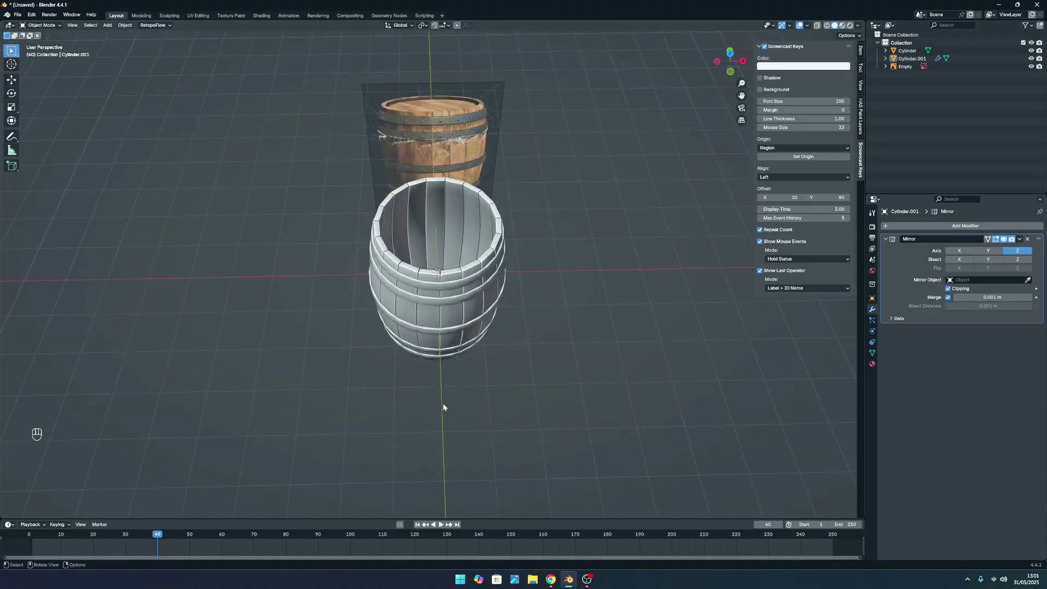
left_click(443, 404)
scroll(404, 175, "up", 5)
key("Tab")
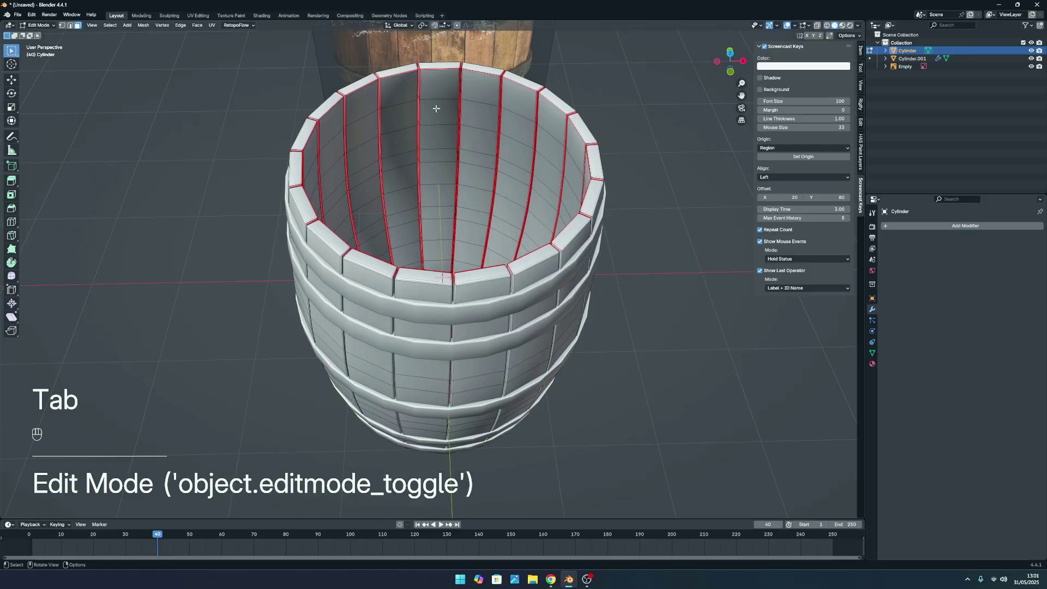
scroll(437, 120, "down", 3)
middle_click_drag(461, 158, 425, 132)
key("Tab")
left_click(630, 242)
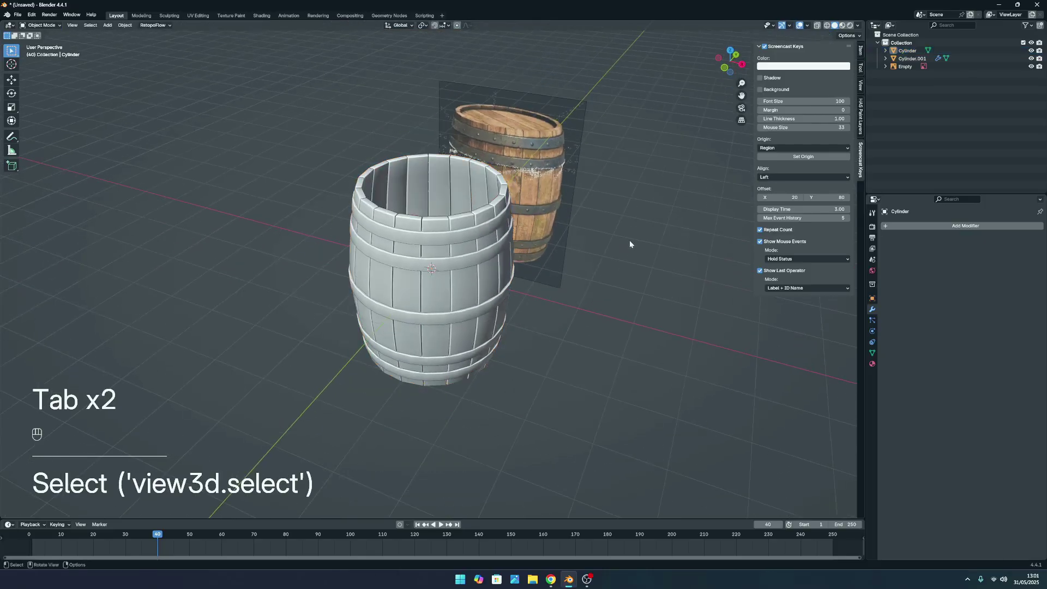
scroll(545, 229, "down", 4)
middle_click_drag(476, 213, 506, 221)
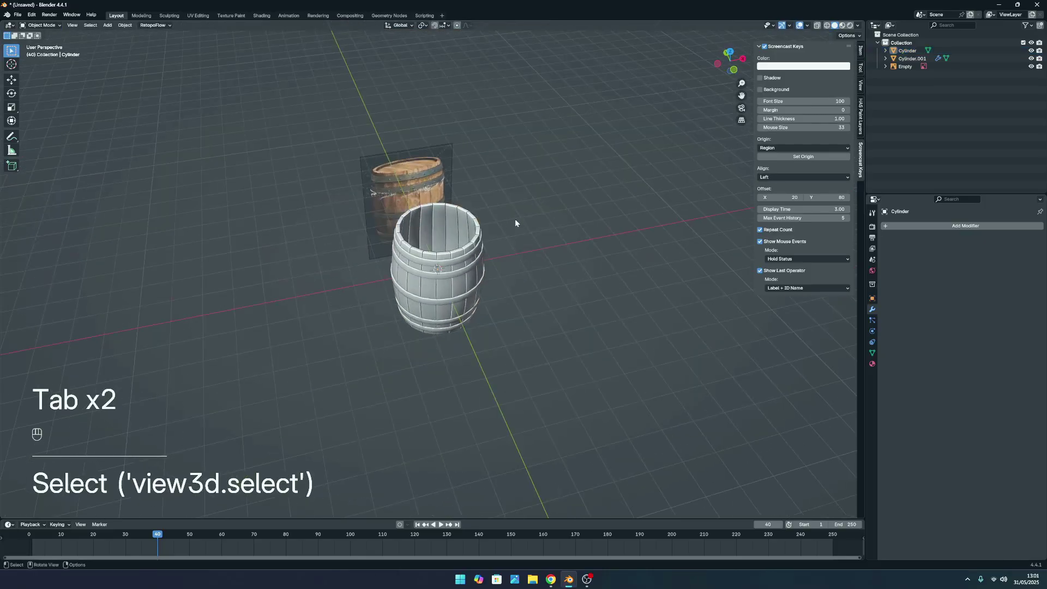
scroll(515, 222, "up", 2)
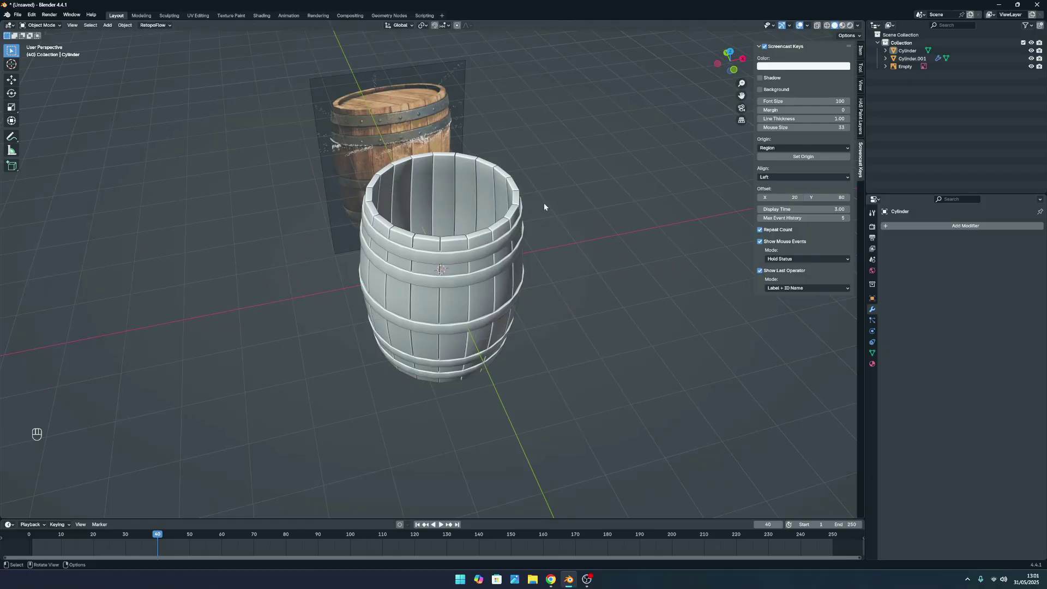
middle_click_drag(515, 202, 525, 256)
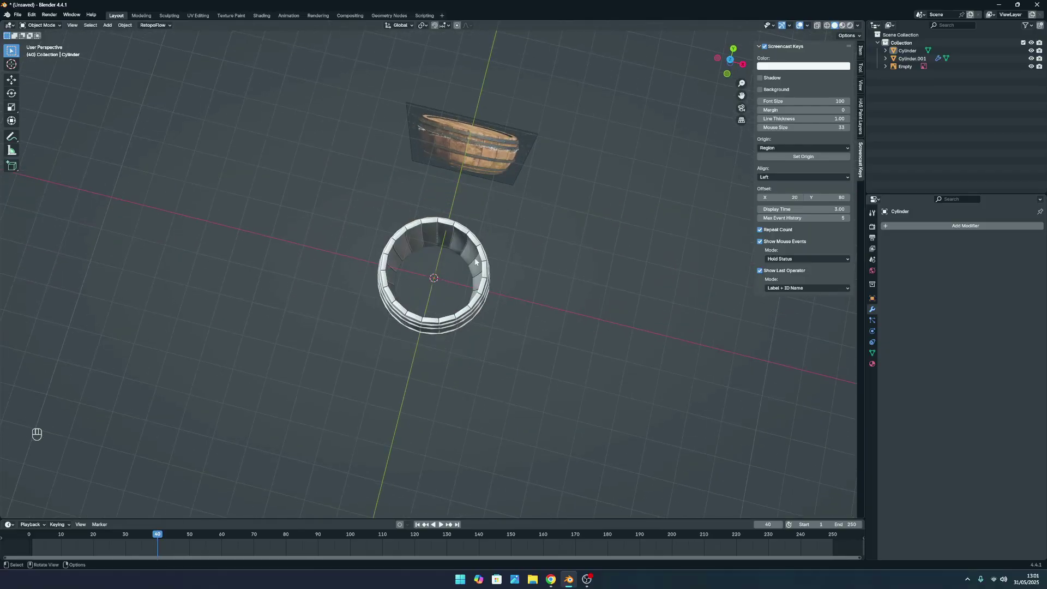
scroll(426, 262, "down", 1)
middle_click_drag(441, 305, 444, 262)
scroll(444, 261, "up", 3)
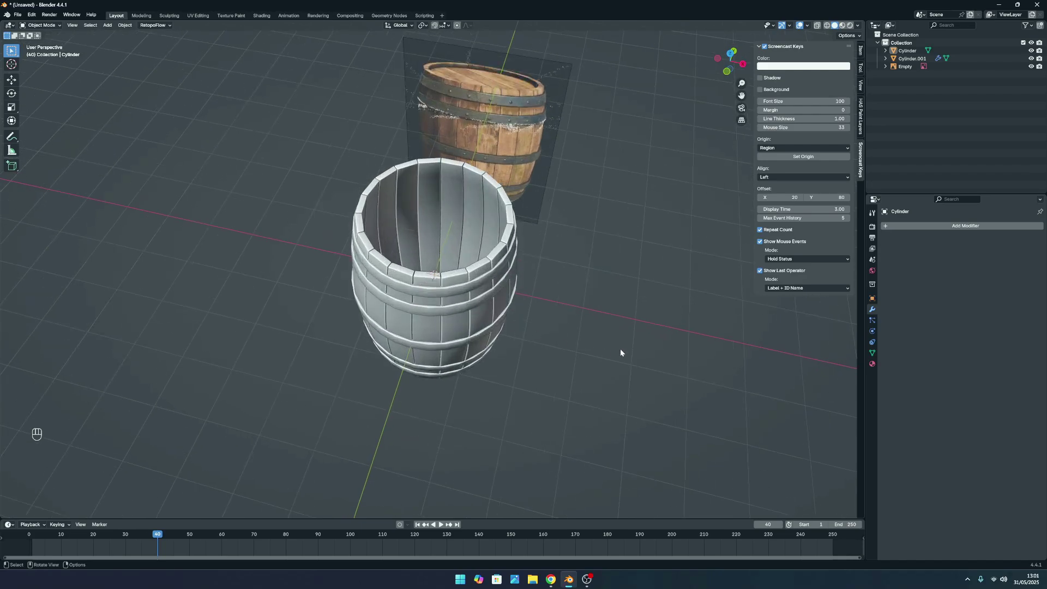
Add a cube at the barrel's centre in front view and scale it uniformly to 0.275 with X-ray on.
key("KP_1")
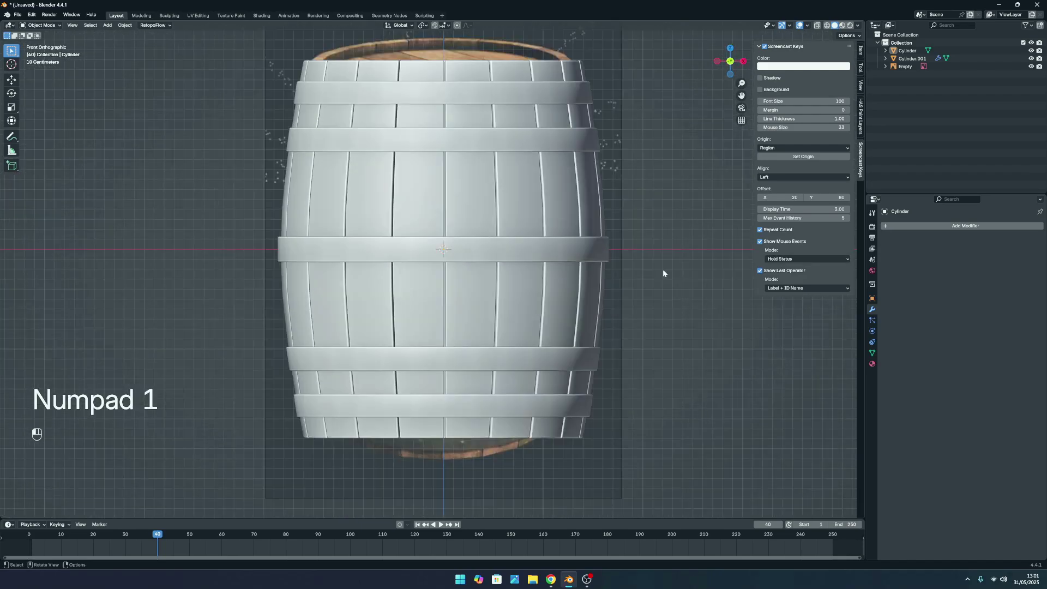
scroll(596, 233, "down", 5)
key("shift+a")
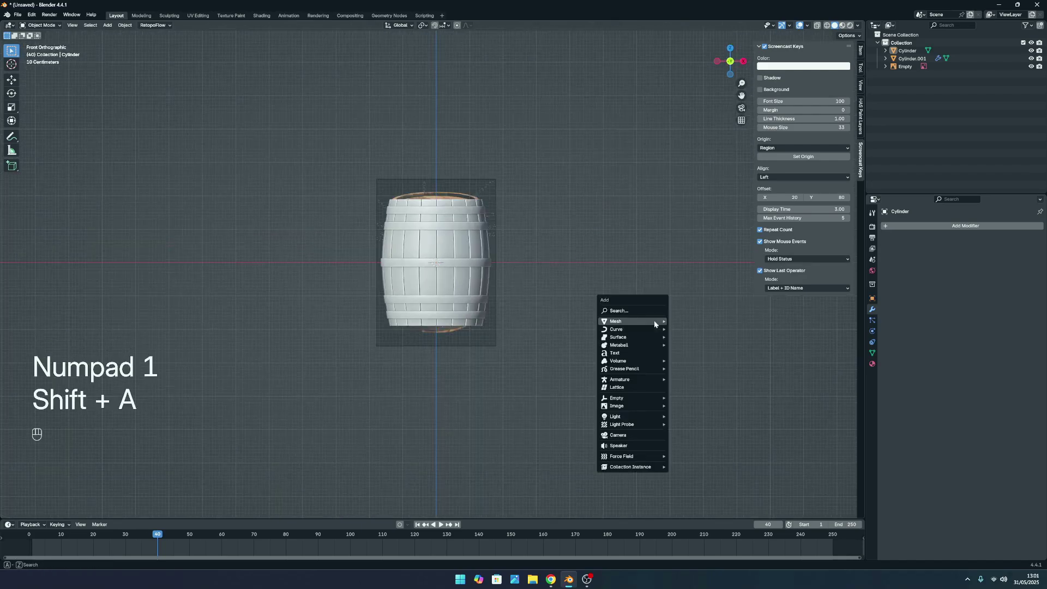
mouse_move(655, 322)
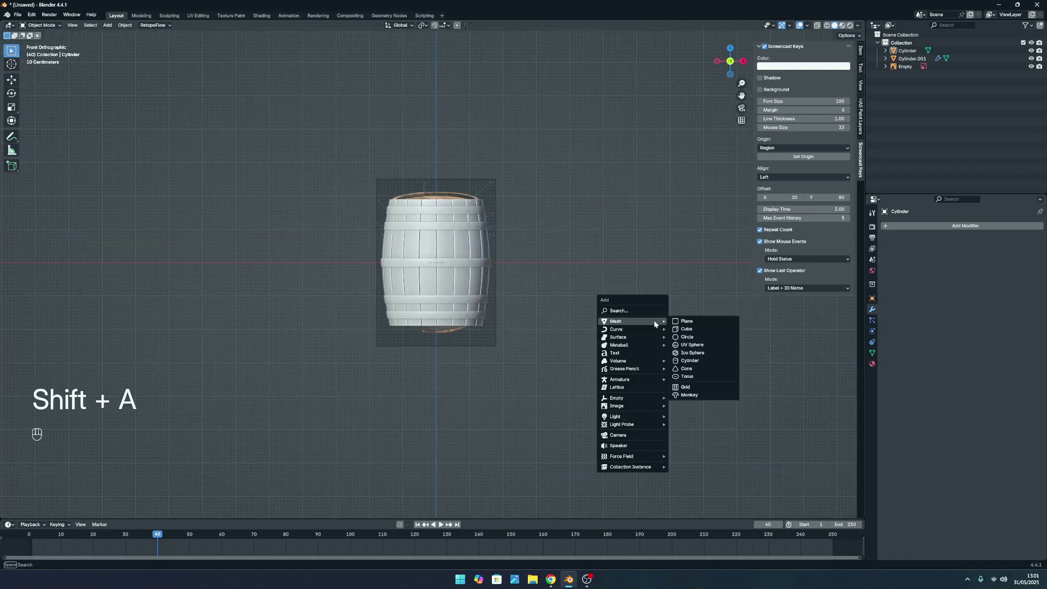
left_click(680, 329)
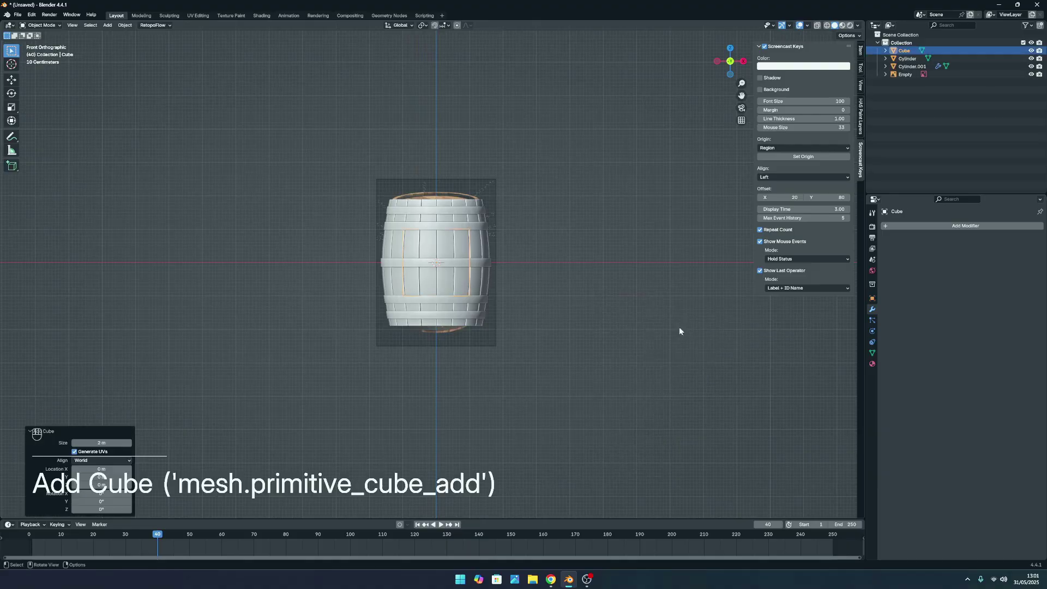
scroll(586, 190, "up", 5)
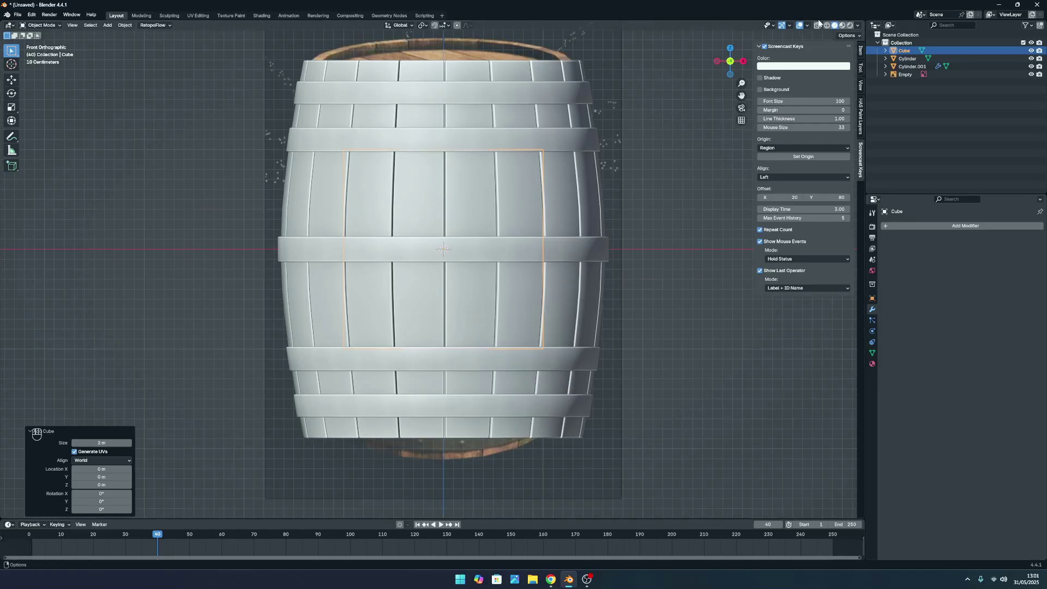
left_click(818, 25)
key("s")
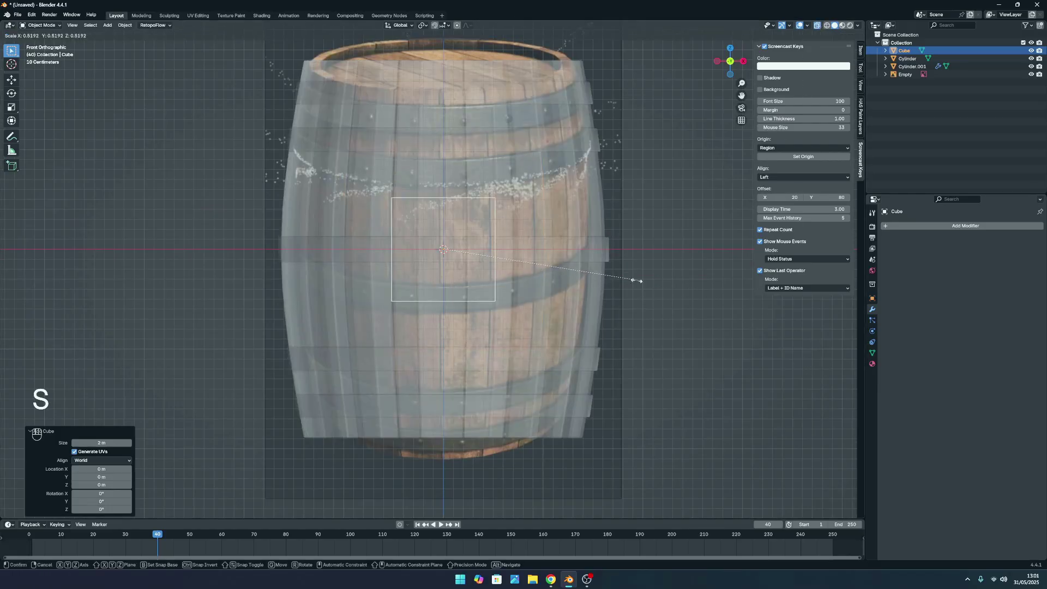
left_click(548, 263)
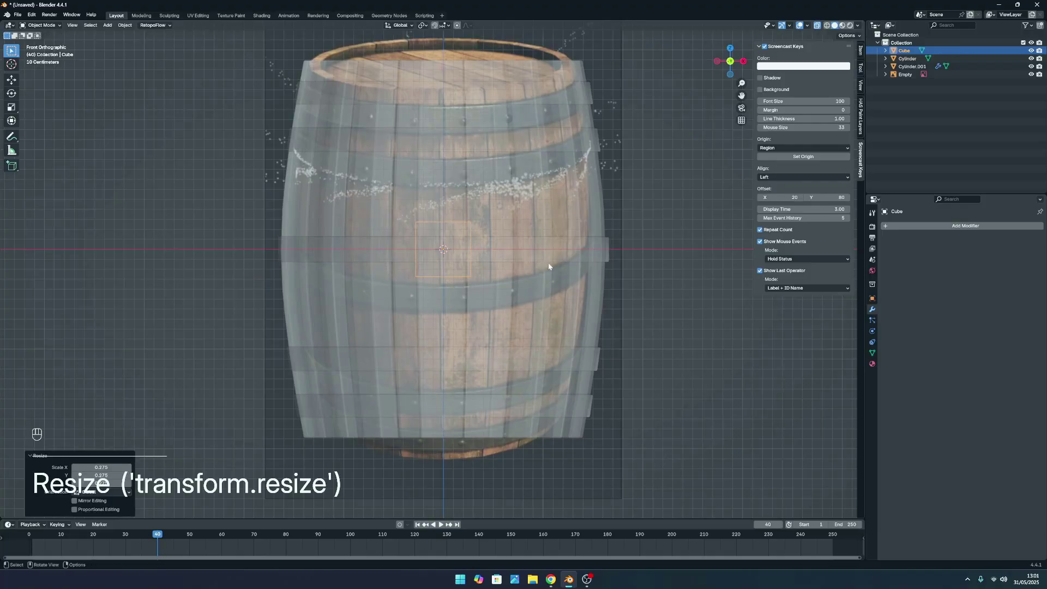
Move the cube up along Z by about 1.8 m to the barrel's rim and turn X-ray off.
key("Tab")
key("Tab")
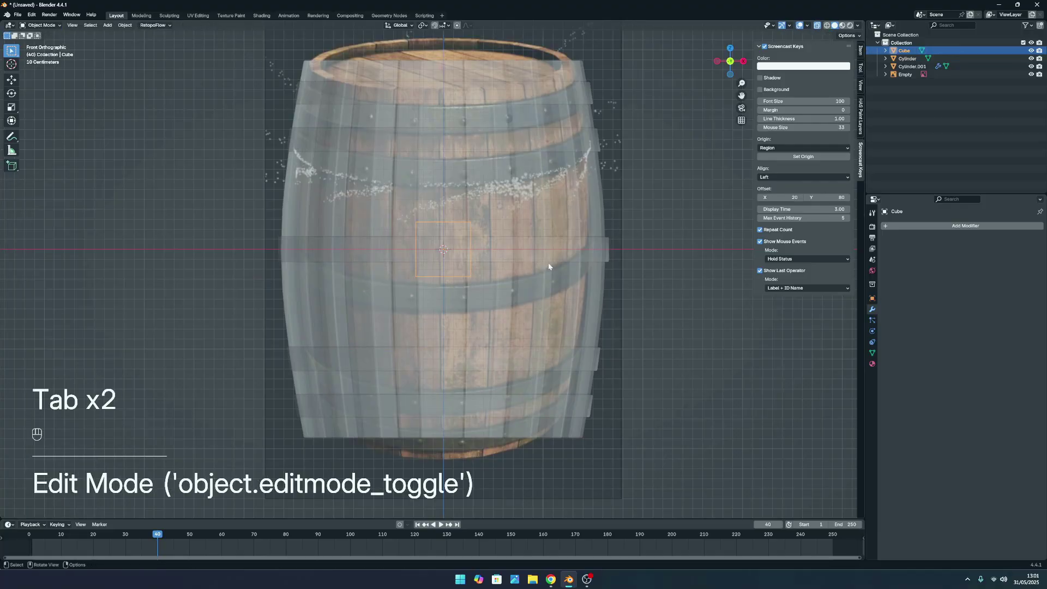
key("g")
key("z")
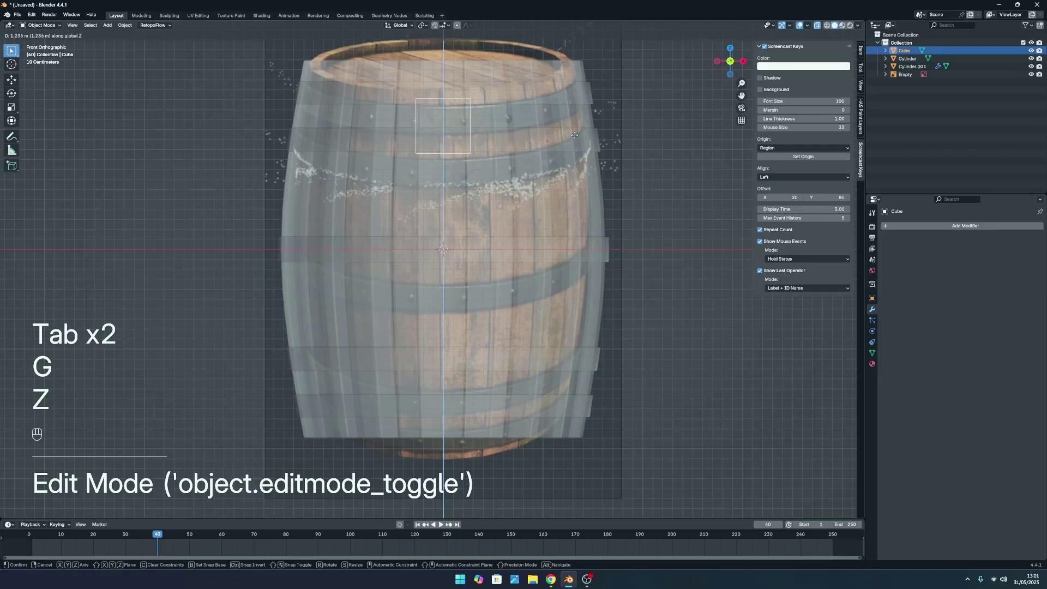
left_click(578, 83)
scroll(579, 83, "down", 3)
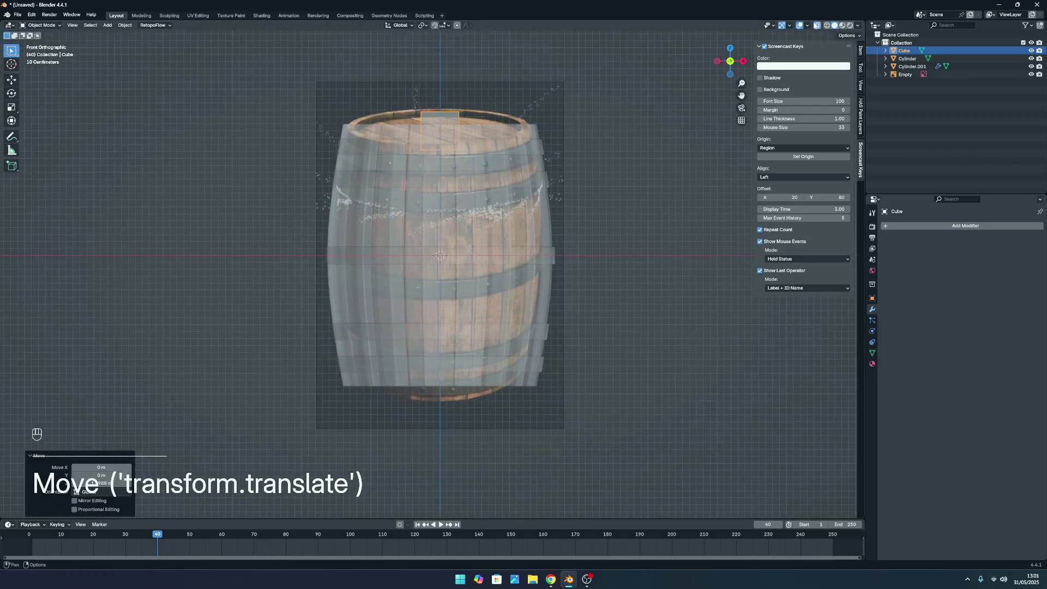
left_click(817, 25)
Scale the cube uniformly by about 0.806 and check its size against the barrel opening from above.
middle_click_drag(505, 95, 450, 162)
key("s")
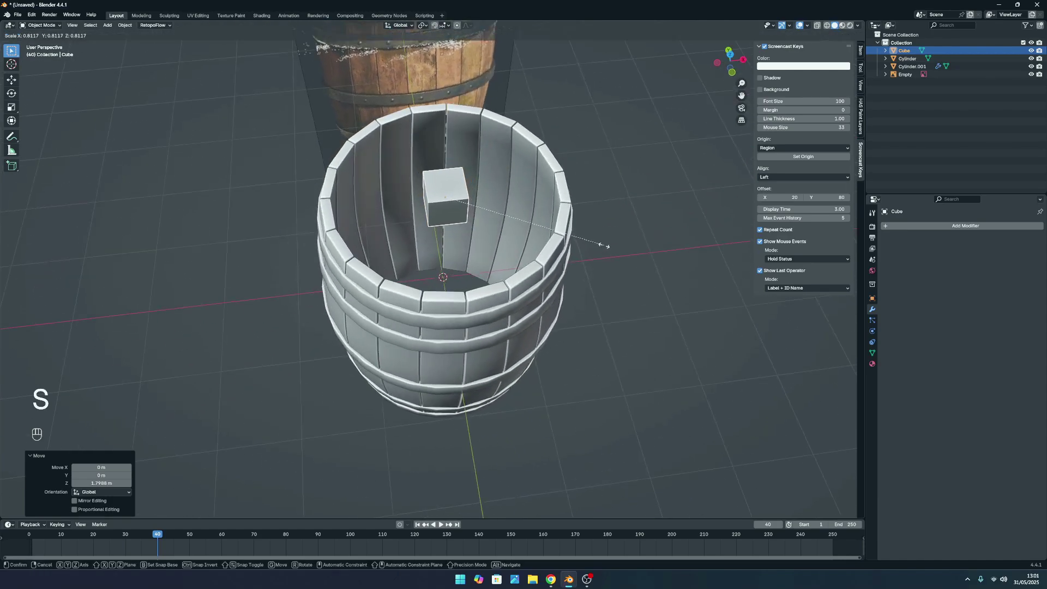
left_click(604, 234)
left_click(730, 55)
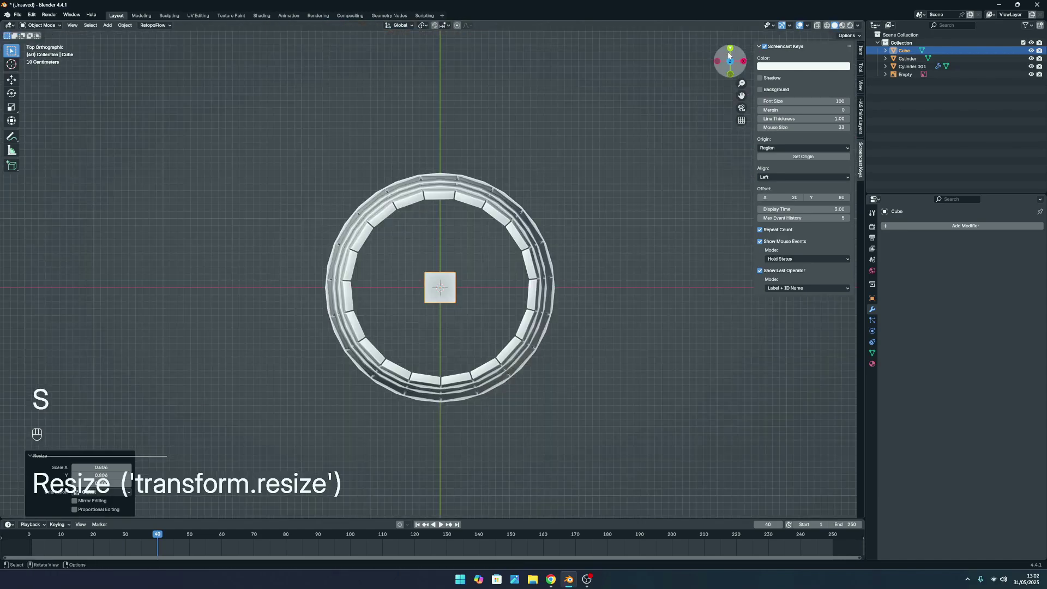
scroll(587, 193, "up", 5)
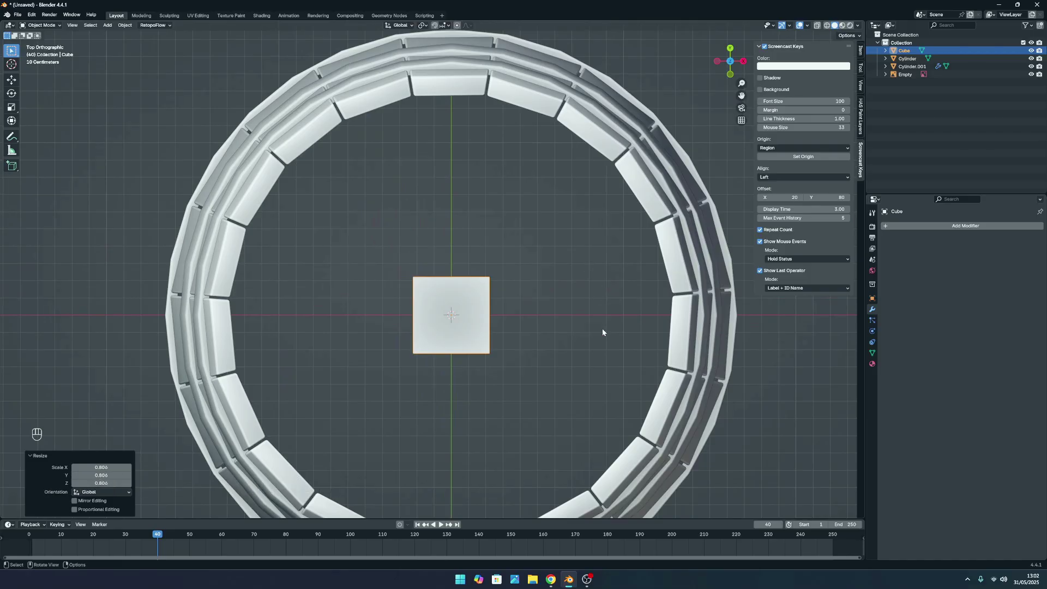
middle_click_drag(636, 293, 477, 299)
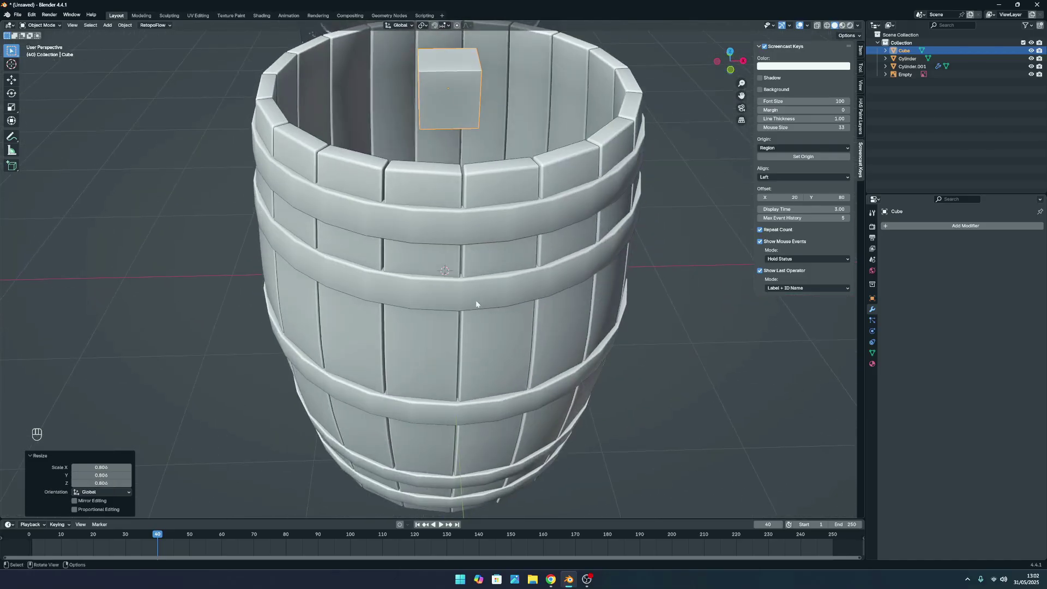
Flatten the cube along Z to about a quarter of its height, keeping it selected inside the barrel opening.
left_click(733, 76)
scroll(614, 136, "up", 4)
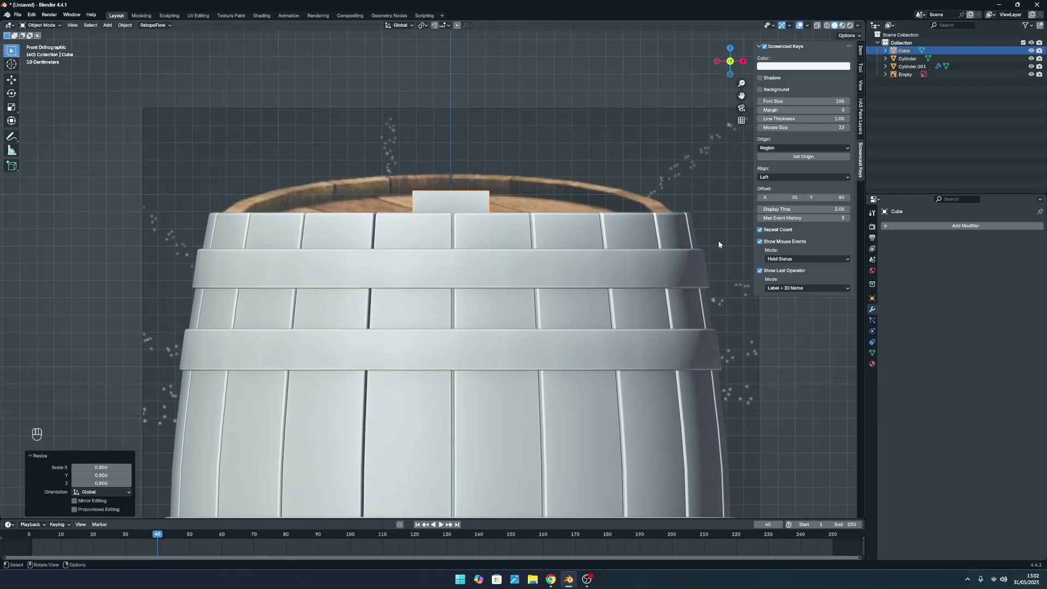
key("s")
key("z")
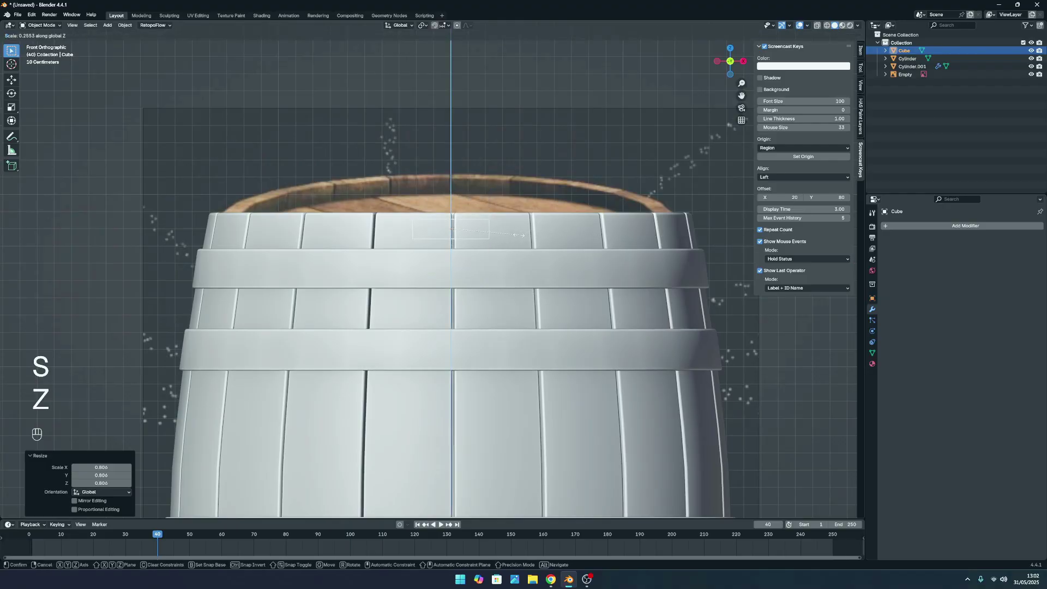
left_click(511, 234)
left_click(540, 147)
scroll(535, 143, "down", 4)
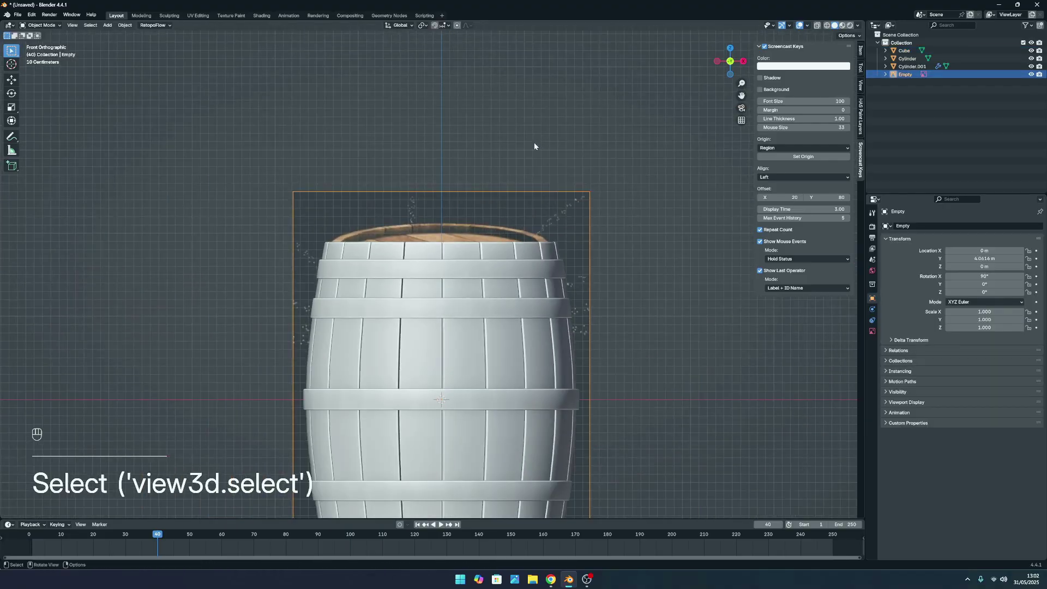
middle_click_drag(534, 142, 547, 195)
left_click(453, 280)
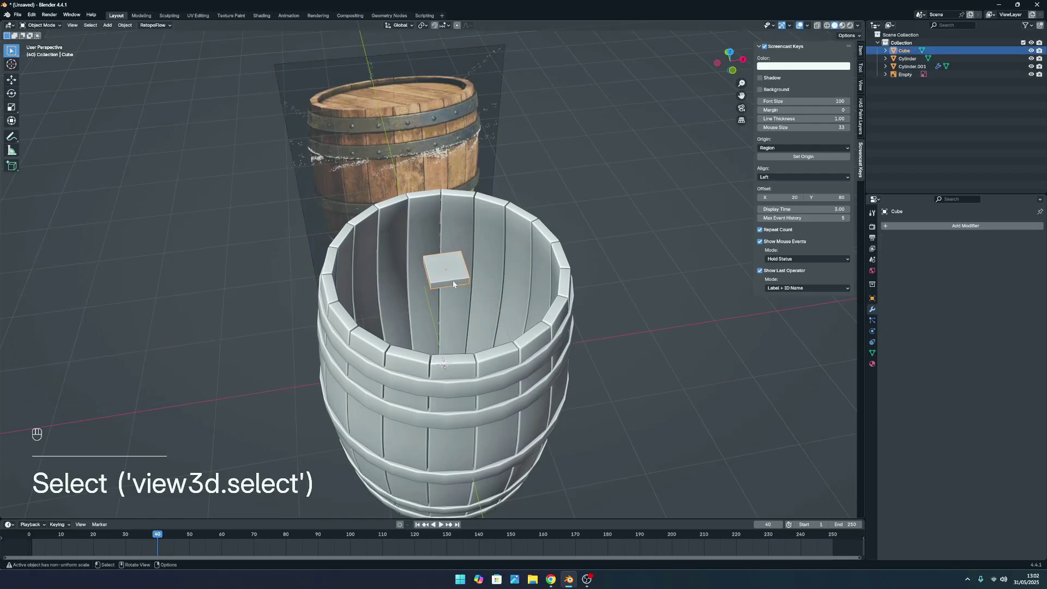
middle_click_drag(453, 280, 505, 277)
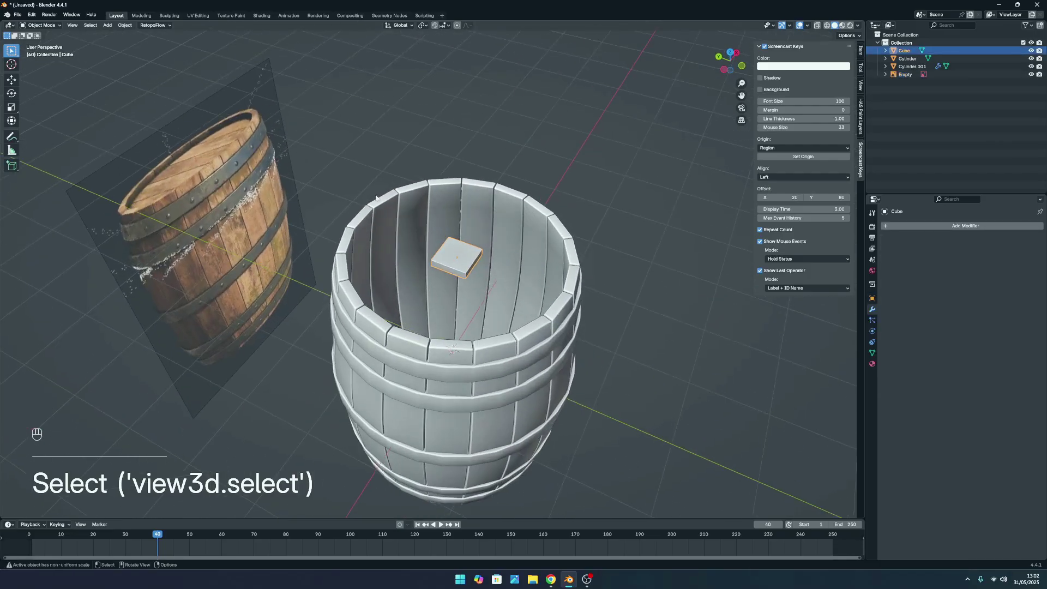
Stretch the flattened cube along Y by a factor of about 6 so it spans the barrel opening as a plank.
scroll(529, 282, "up", 2)
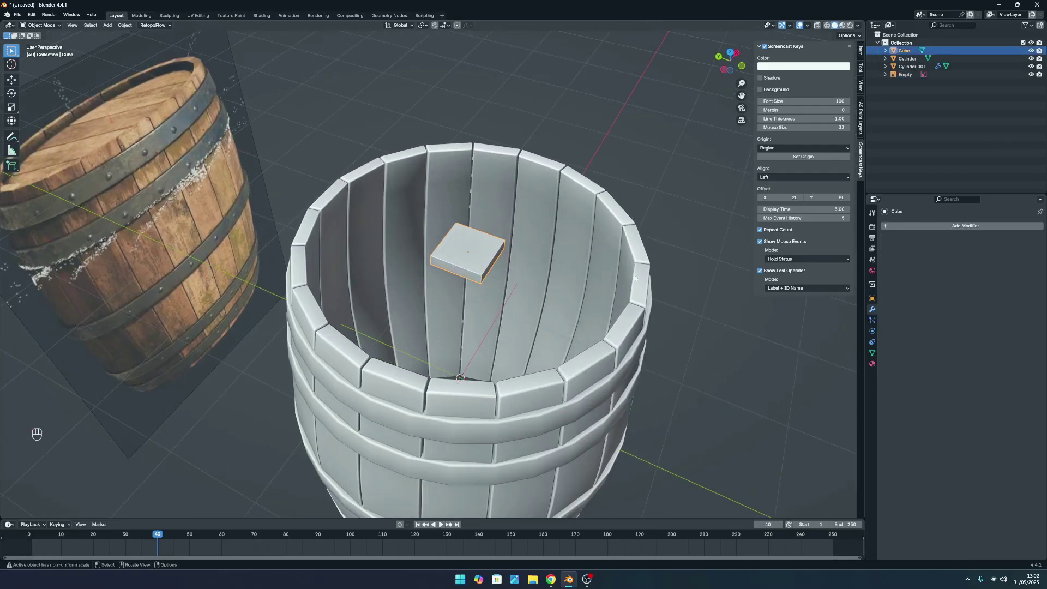
key("s")
key("y")
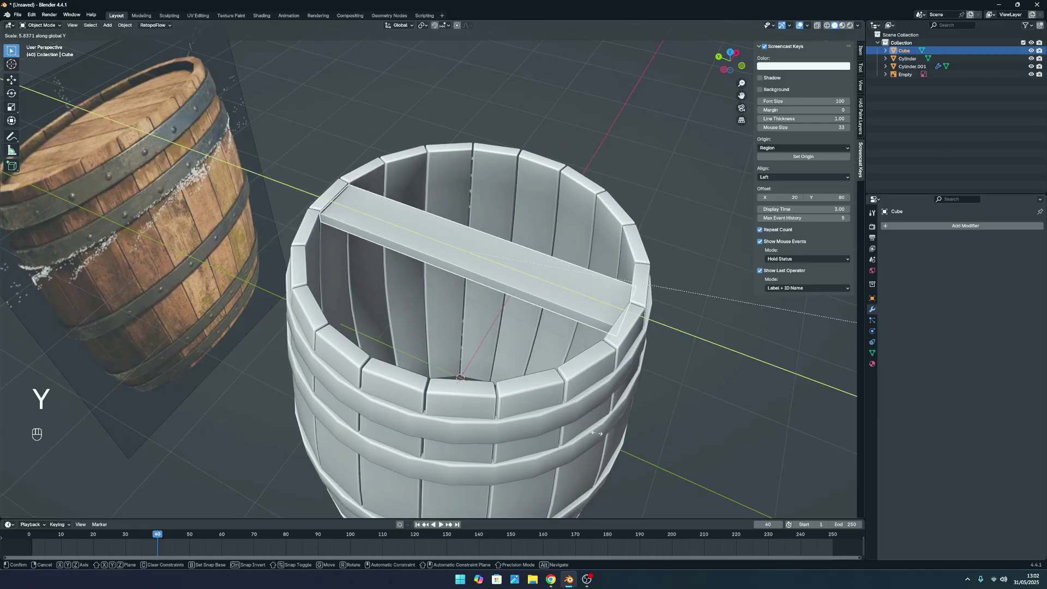
left_click(623, 433)
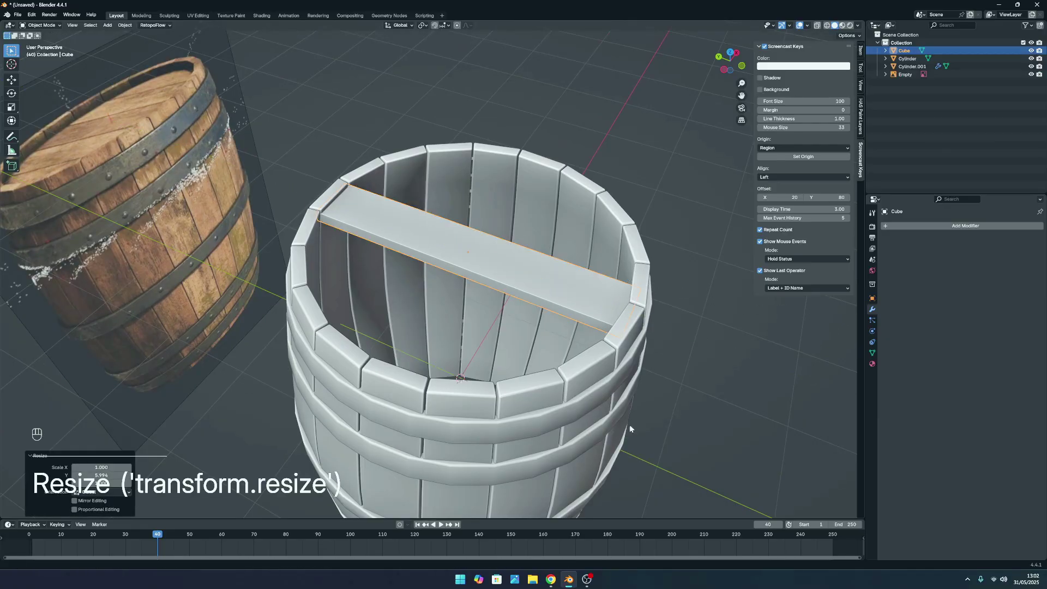
Check the plank's fit across the barrel opening against the reference image and from the top view.
left_click(669, 349)
scroll(670, 349, "down", 5)
mouse_move(572, 323)
middle_mouse_down()
mouse_move(527, 350)
mouse_move(587, 334)
middle_mouse_up()
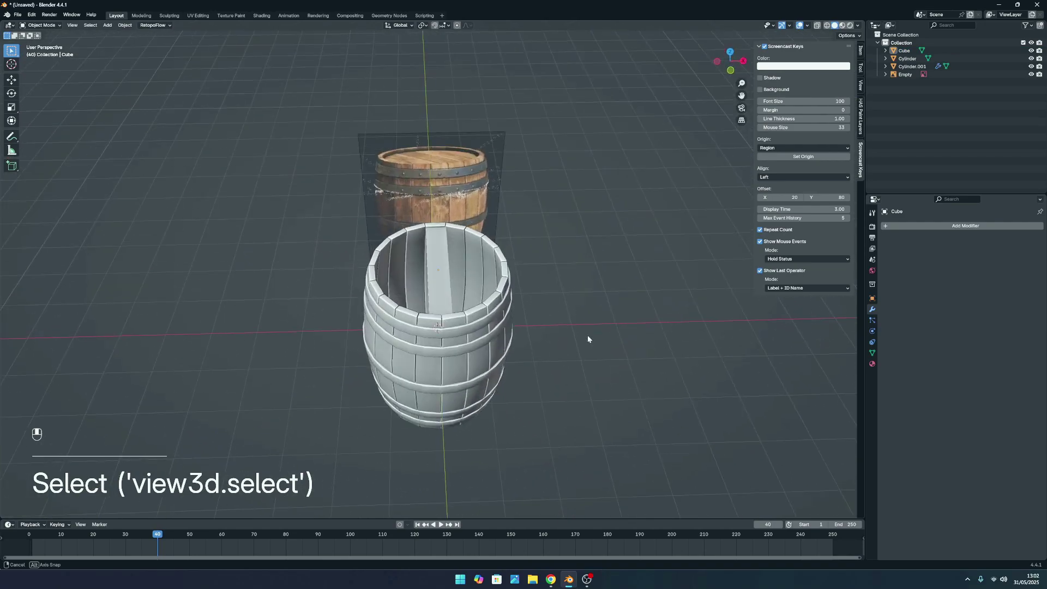
scroll(587, 335, "up", 3)
left_click(463, 283)
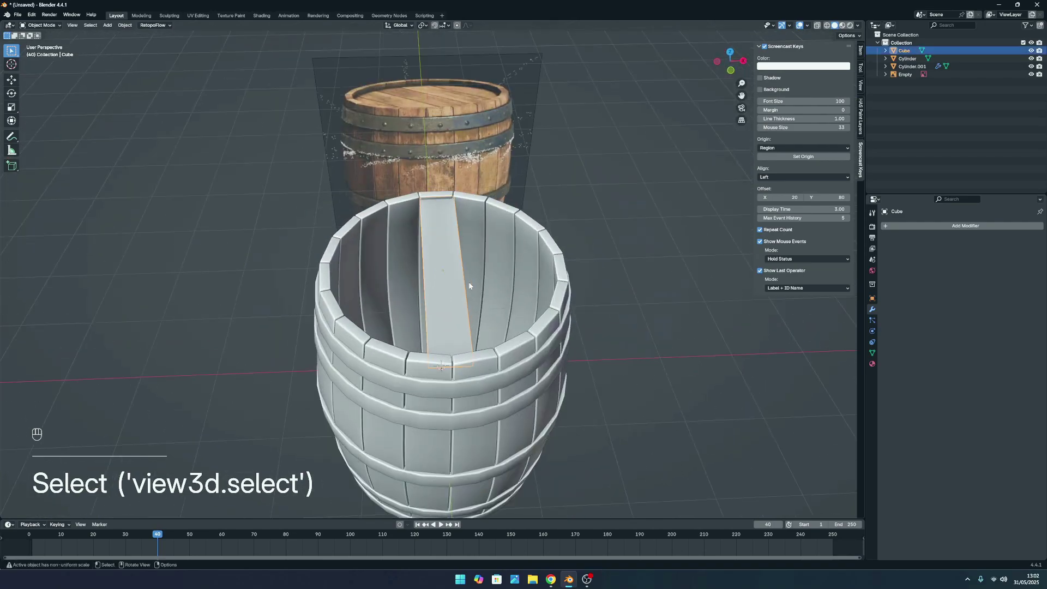
middle_click_drag(469, 284, 466, 289)
scroll(467, 289, "up", 2)
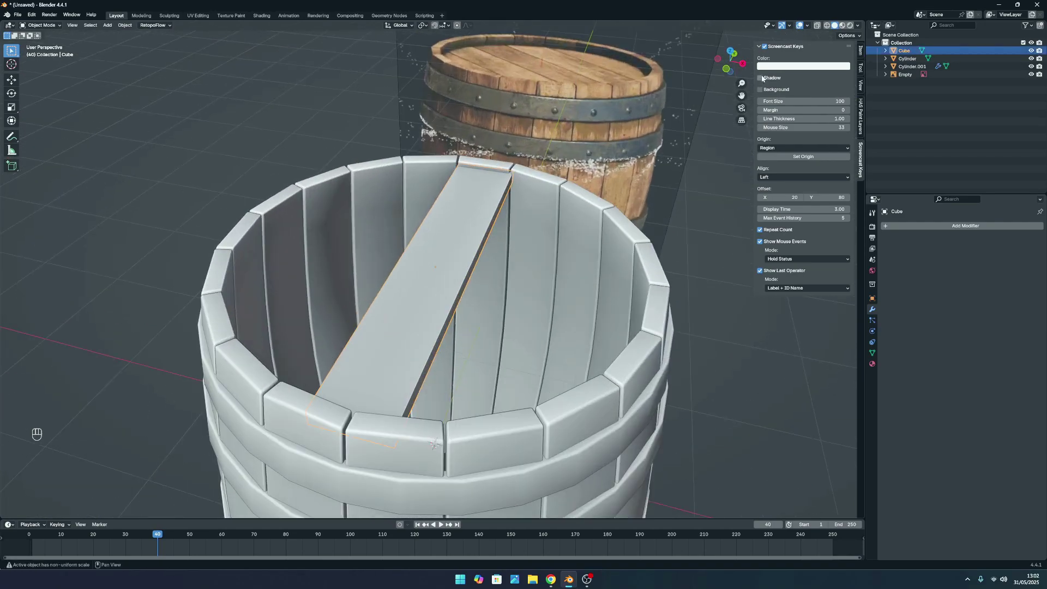
left_click(731, 51)
scroll(530, 236, "up", 2)
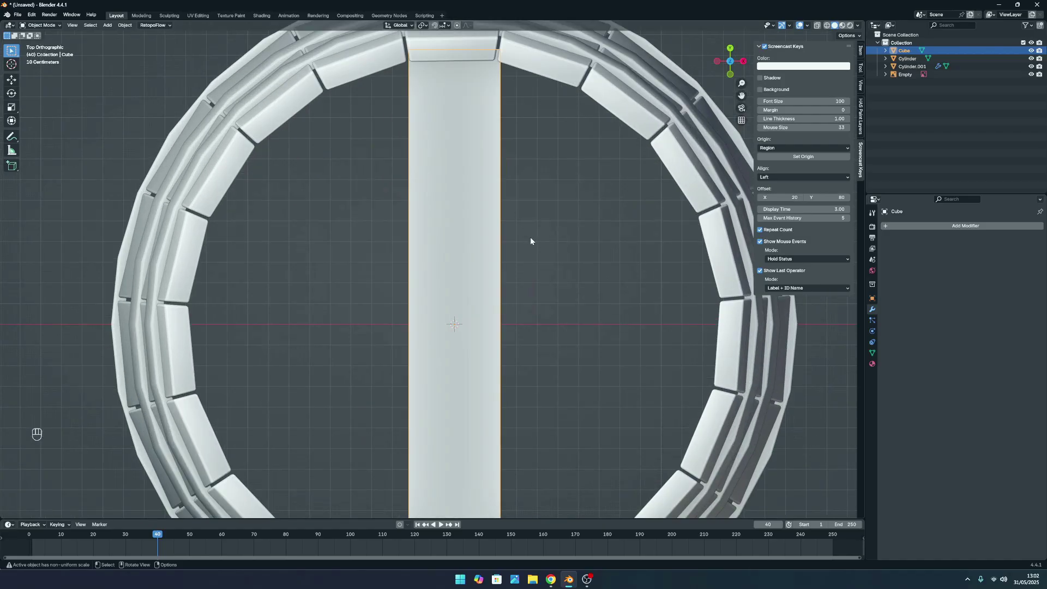
middle_click_drag(579, 238, 452, 240)
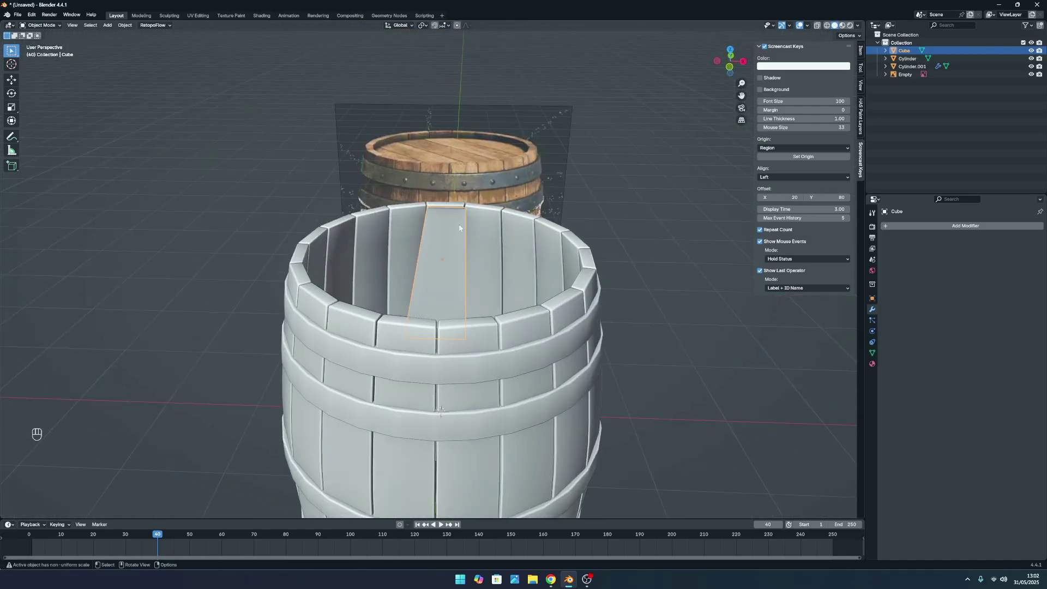
scroll(453, 240, "up", 2)
Apply the plank's scale in Object Mode.
key("Tab")
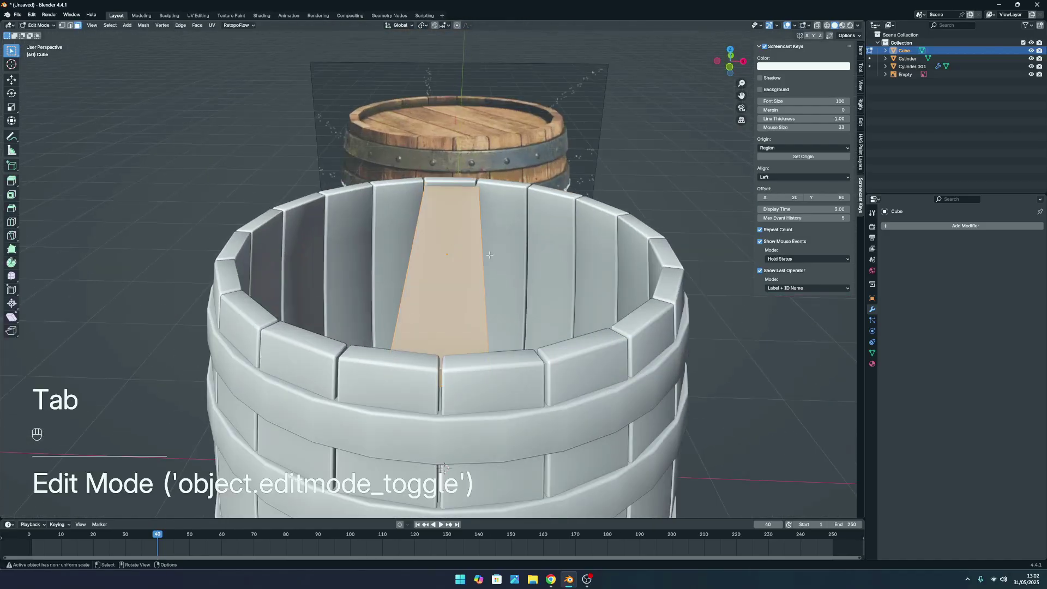
key("Tab")
left_click(457, 268)
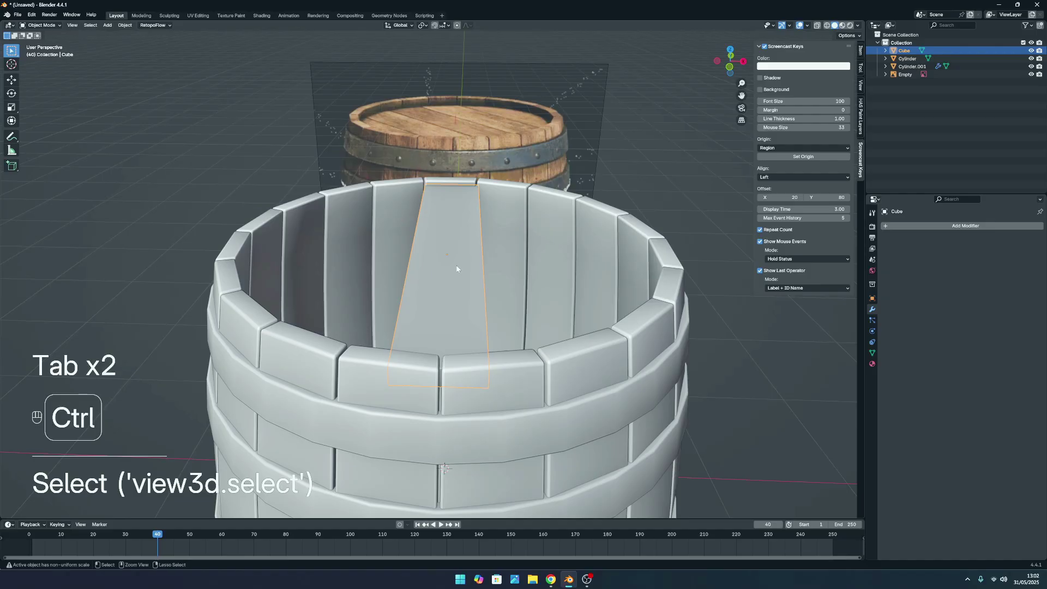
key("ctrl+a")
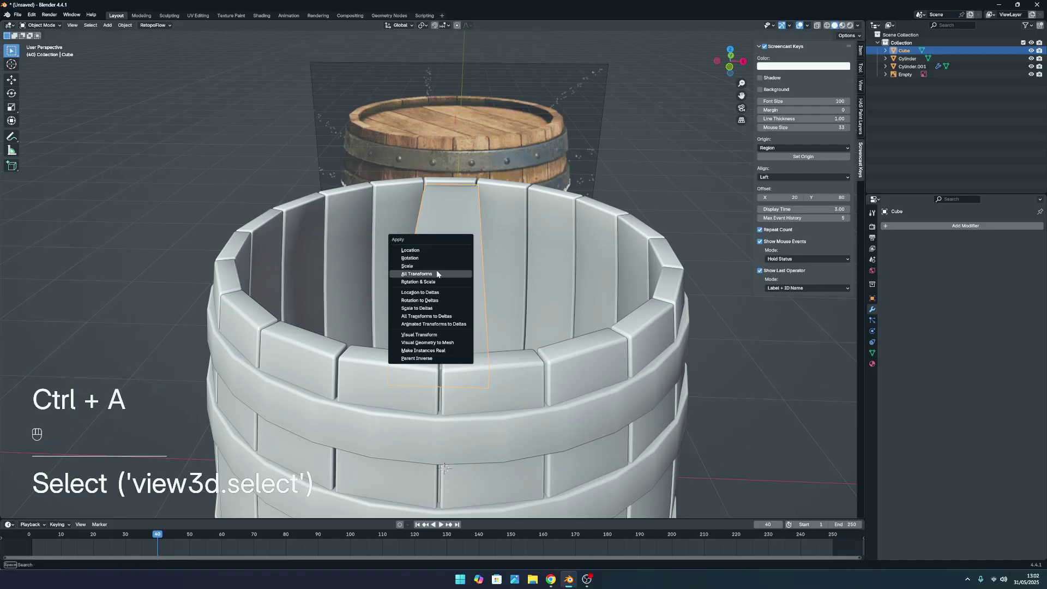
left_click(433, 266)
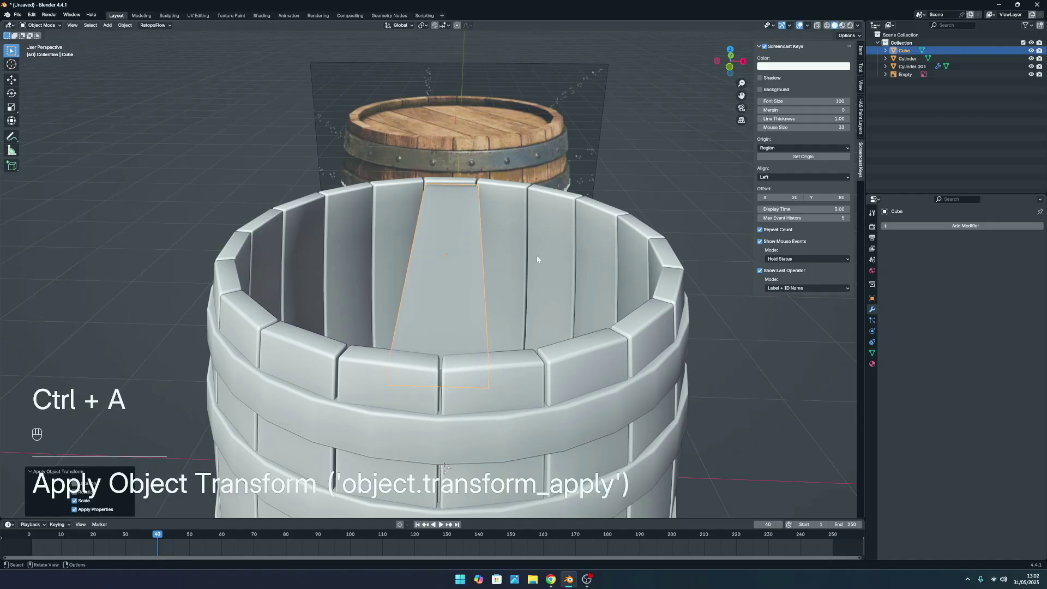
Isolate the plank in local view, keeping it in Object Mode.
key("Tab")
left_click(477, 284)
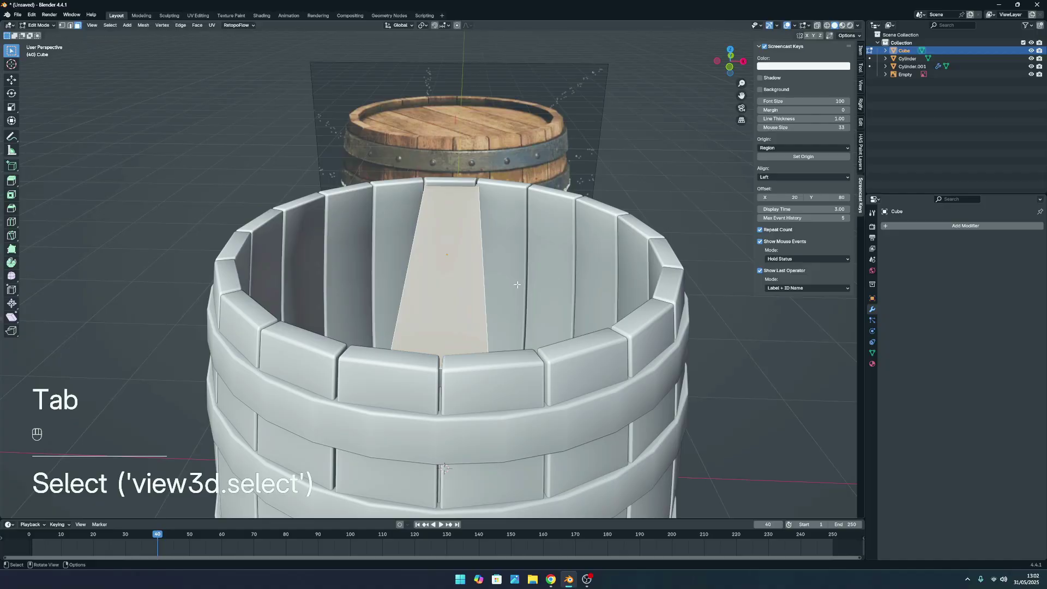
left_click(526, 255)
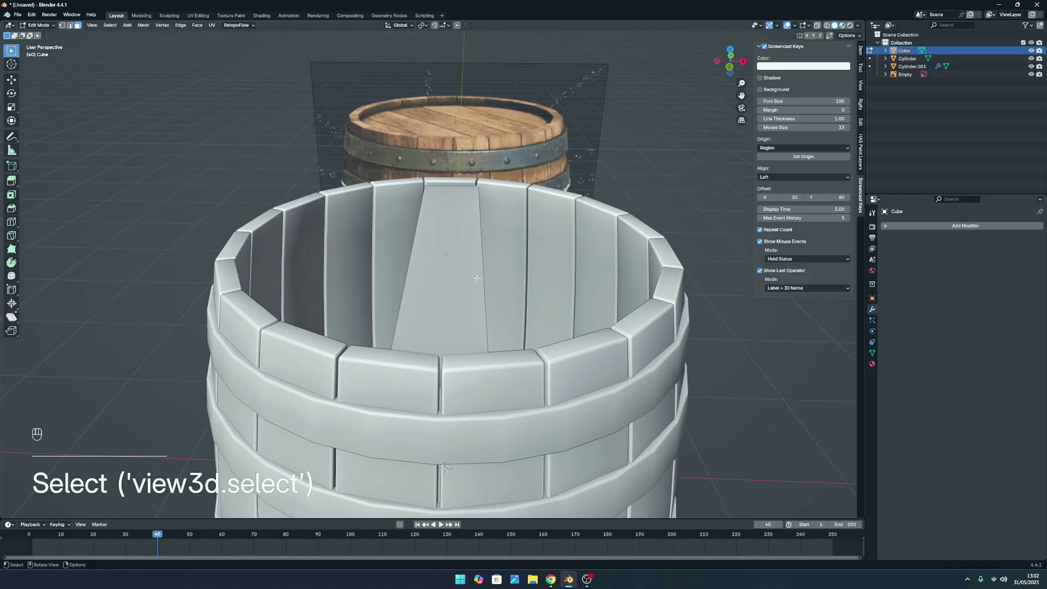
key("Tab")
left_click(463, 266)
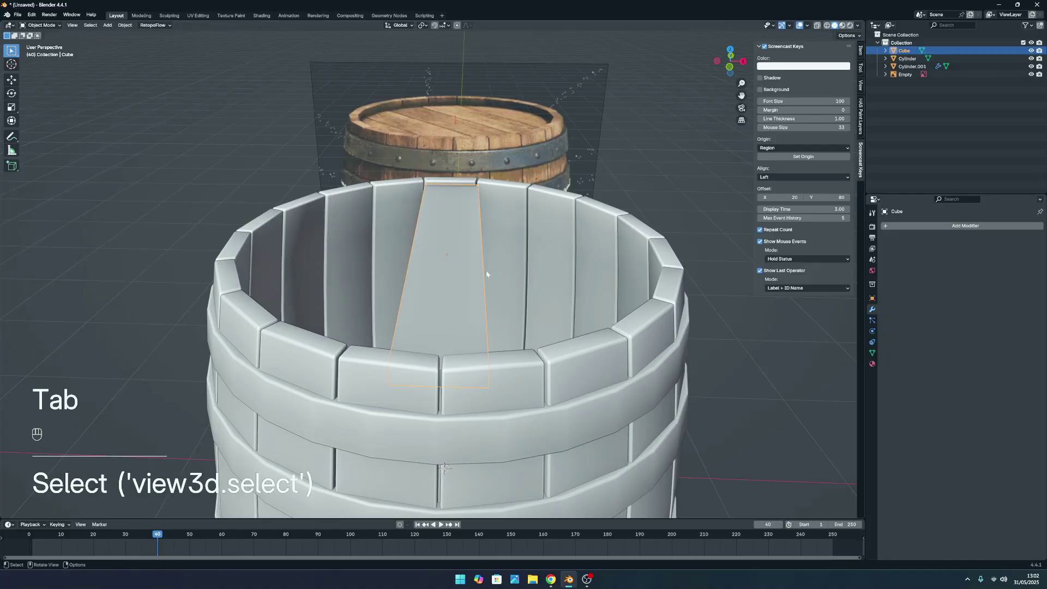
key("slash")
middle_click_drag(486, 270, 444, 255)
scroll(444, 255, "up", 4)
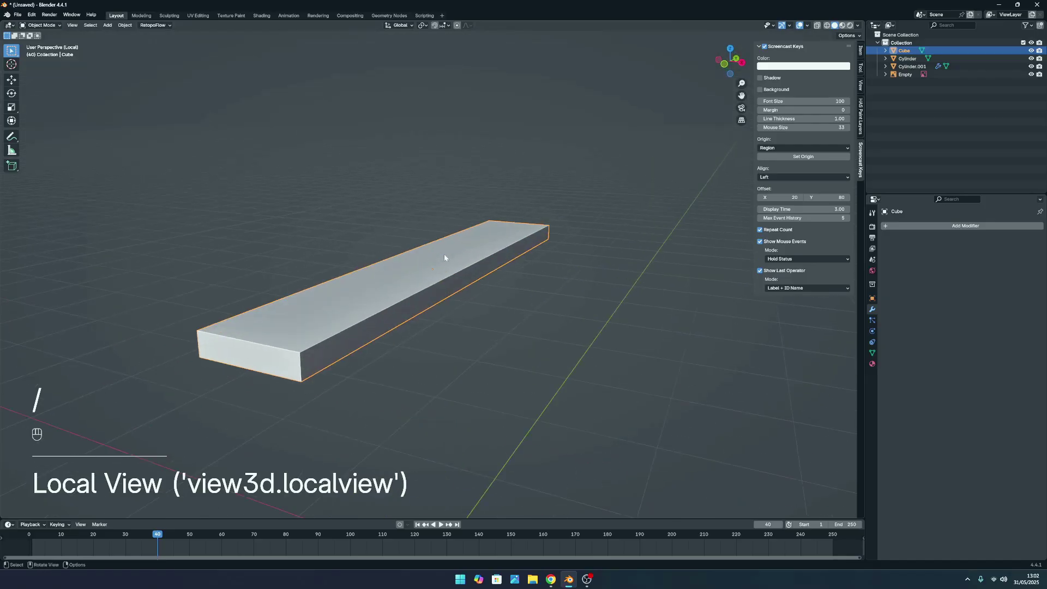
Select the plank's whole mesh in Edit Mode and examine its sides and underside.
key("Tab")
left_click(412, 283)
key("Tab")
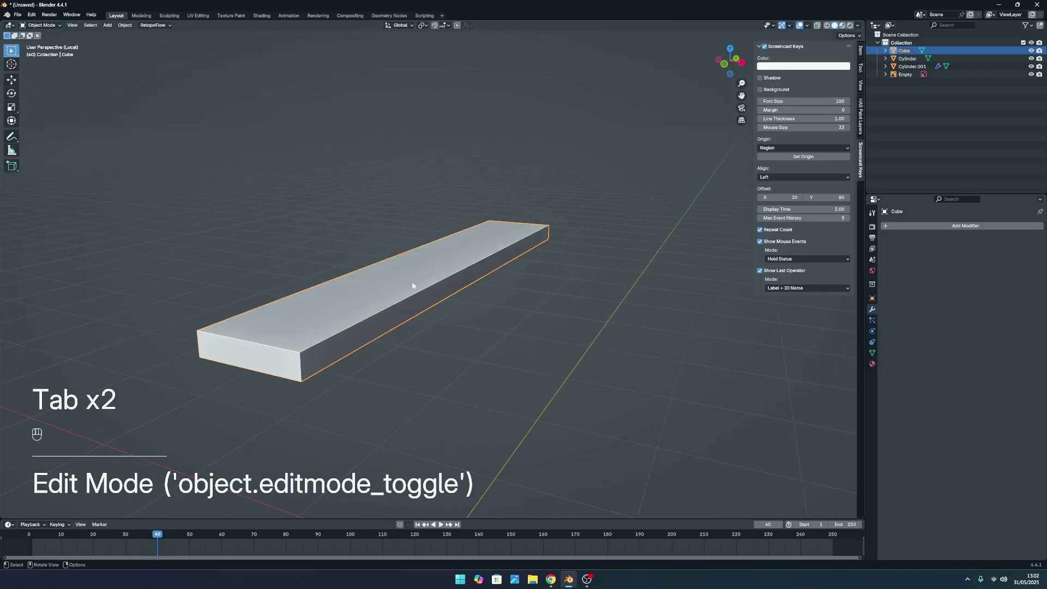
key("Tab")
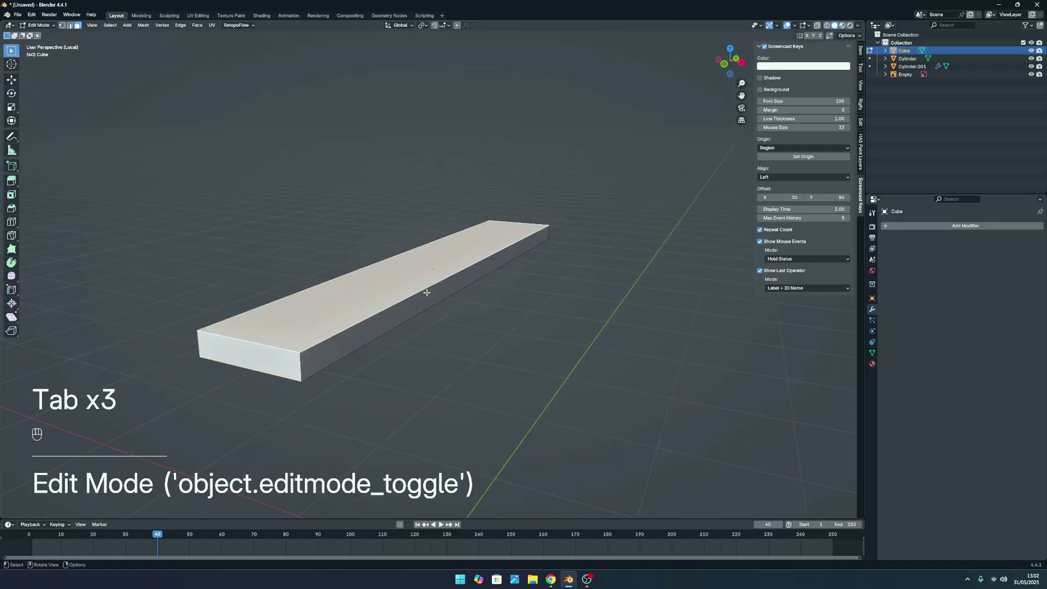
key("a")
middle_click_drag(414, 379, 443, 376)
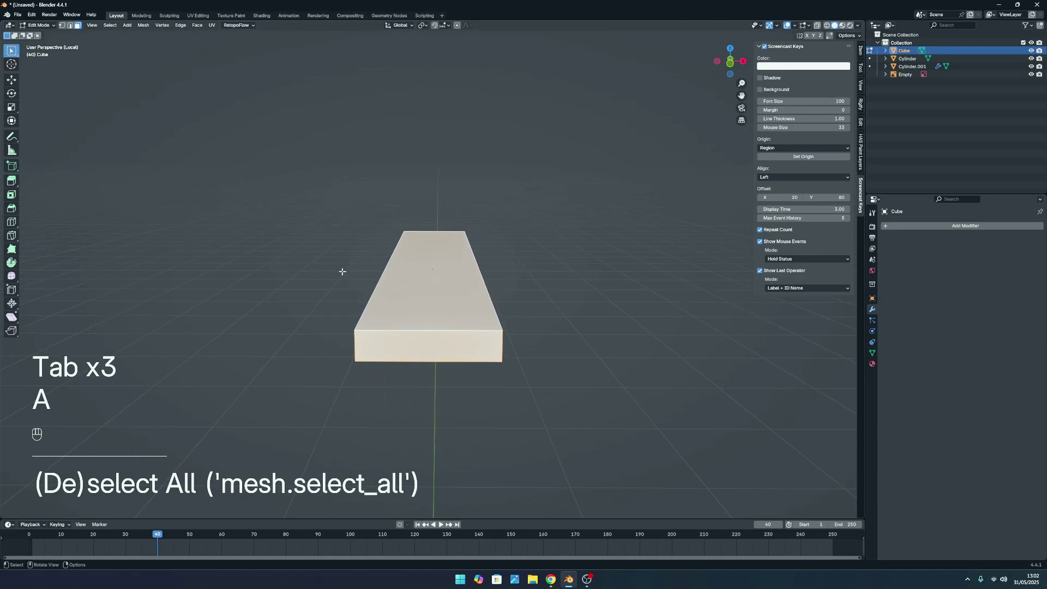
middle_click_drag(385, 274, 425, 241)
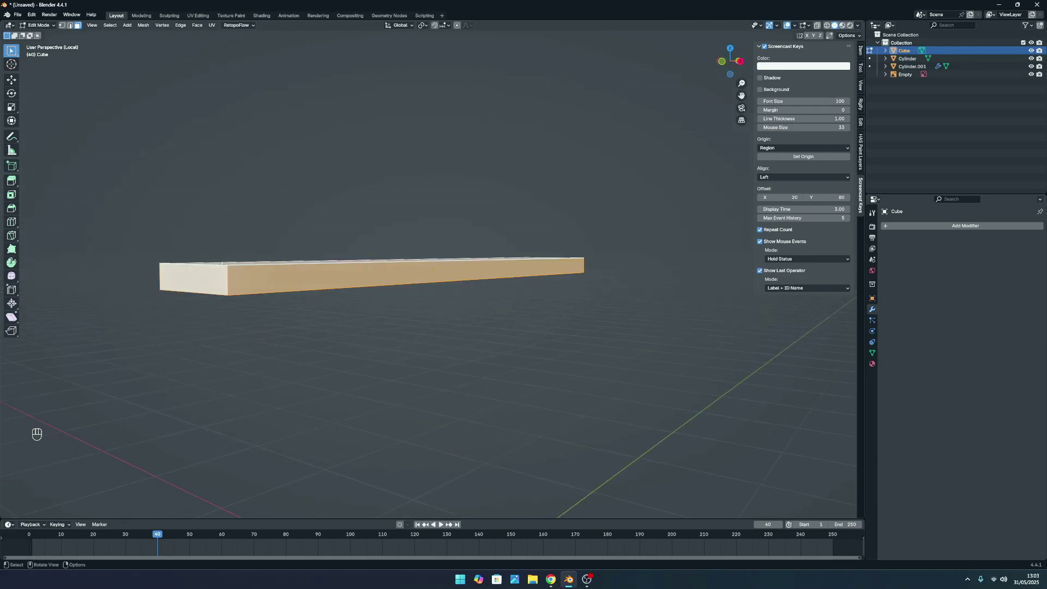
middle_click_drag(241, 275, 244, 256)
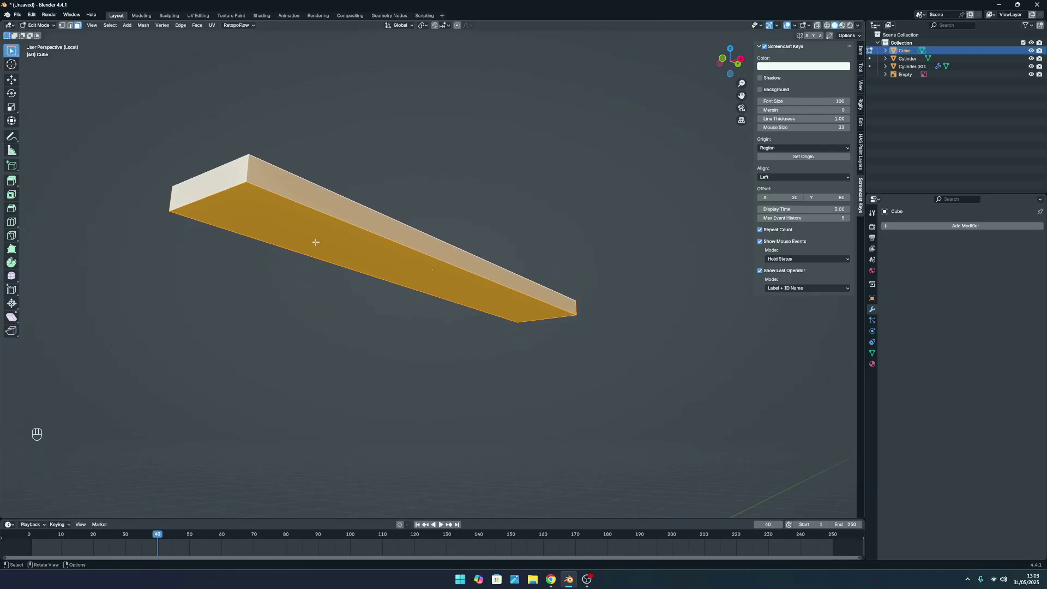
Delete the plank's bottom face, leaving the underside open.
left_click(70, 25)
left_click(278, 195, "alt+shift")
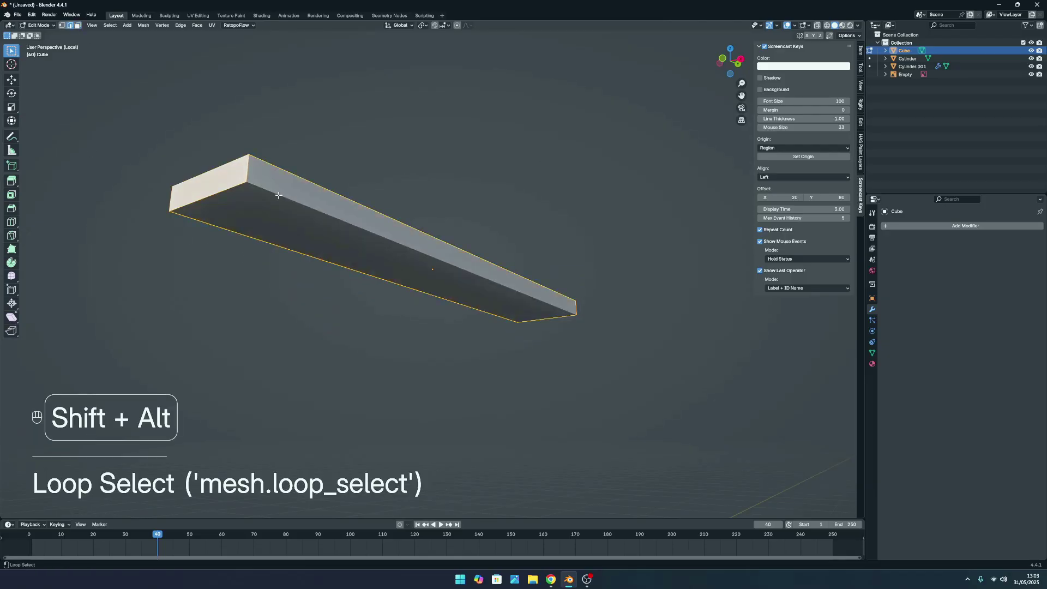
left_click(367, 260)
left_click(78, 25)
left_click(406, 277)
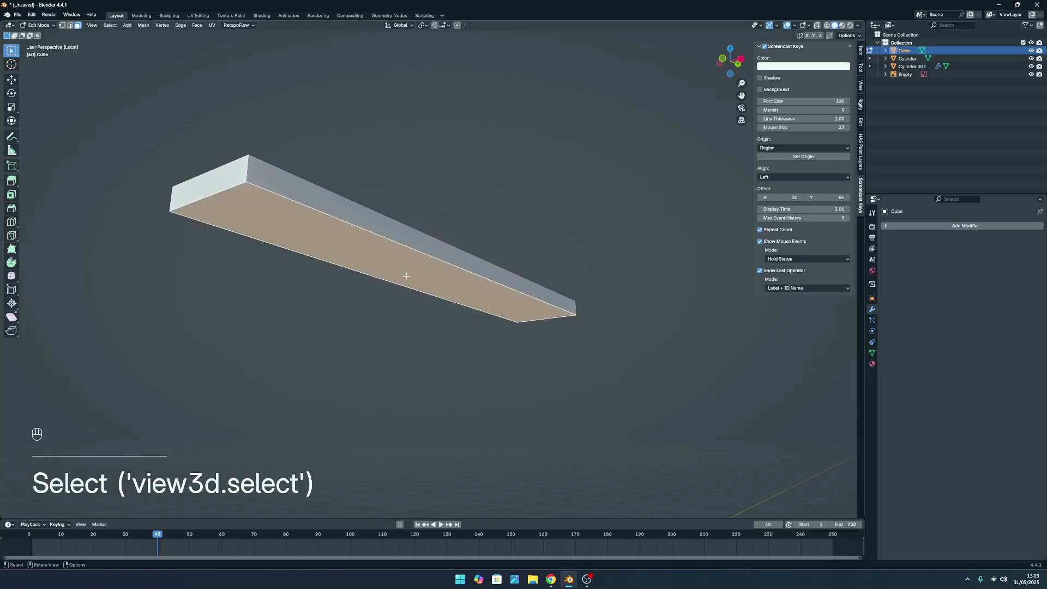
key("x")
left_click(405, 274)
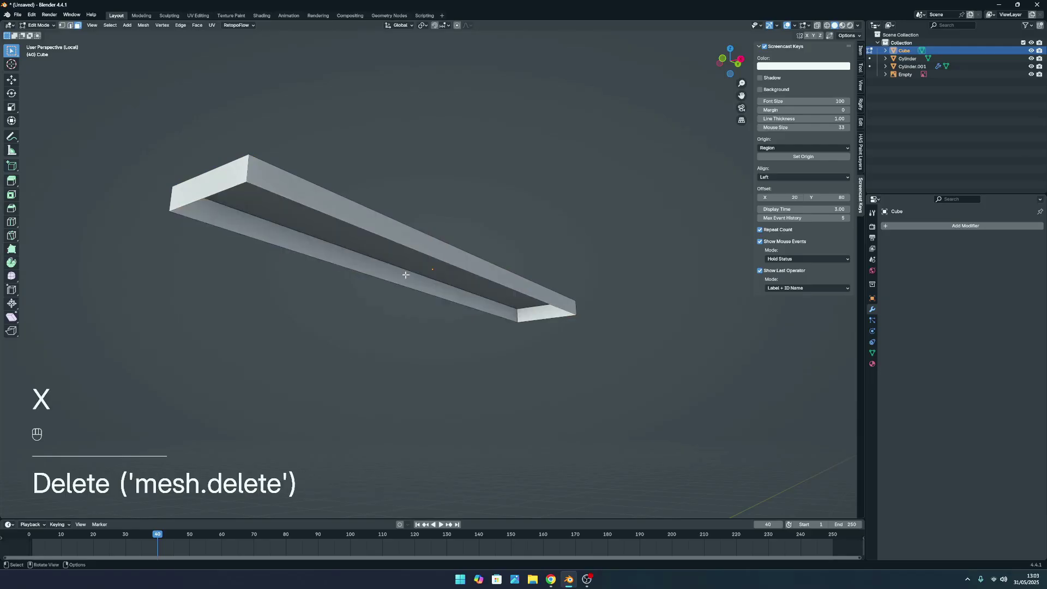
Select all the edges around the plank's top face in edge select mode.
middle_click_drag(404, 274, 329, 218)
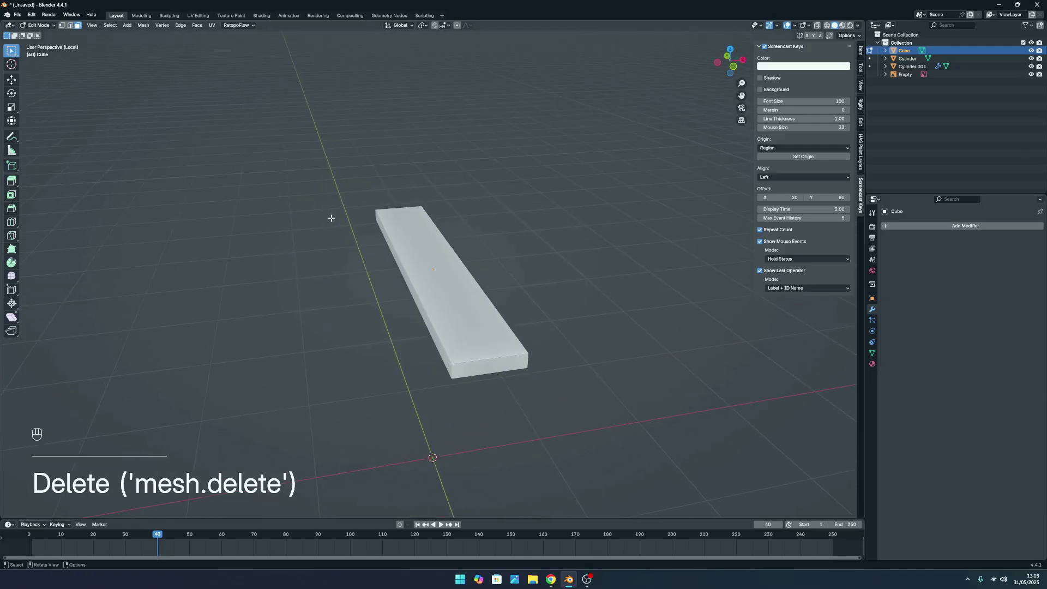
left_click(71, 25)
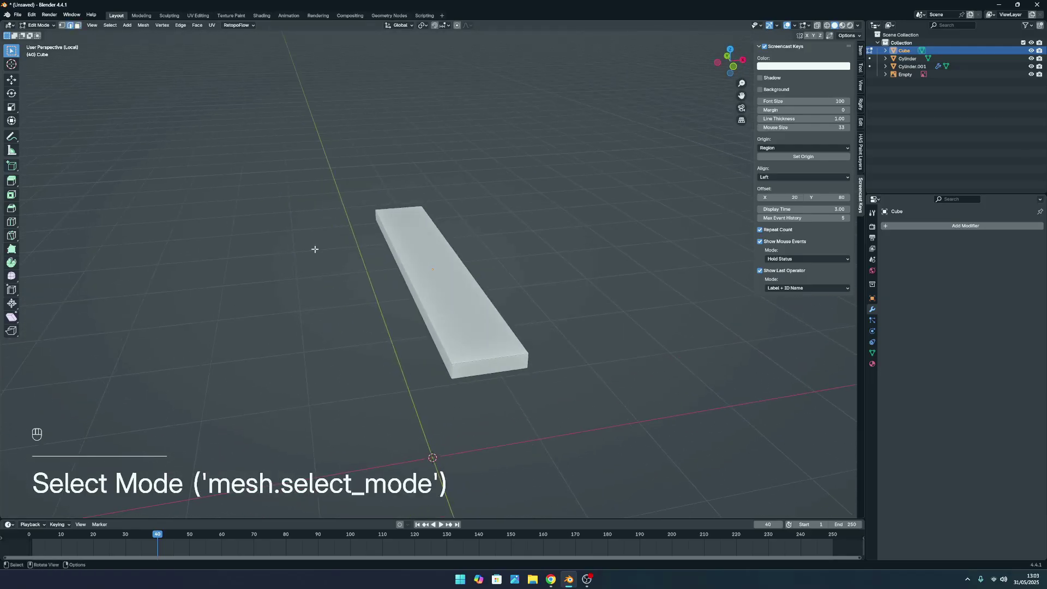
left_click(452, 373, "alt+shift")
left_click(480, 360, "alt+shift")
left_click(442, 345, "alt+shift")
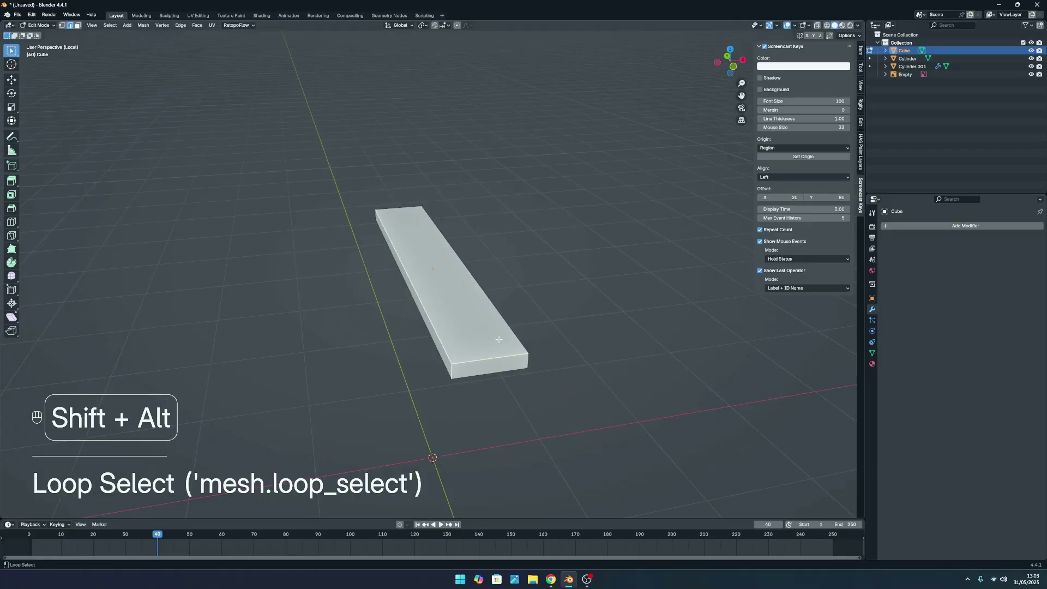
left_click(510, 336, "alt+shift")
middle_click_drag(531, 356, 610, 310)
left_click(618, 269, "alt+shift")
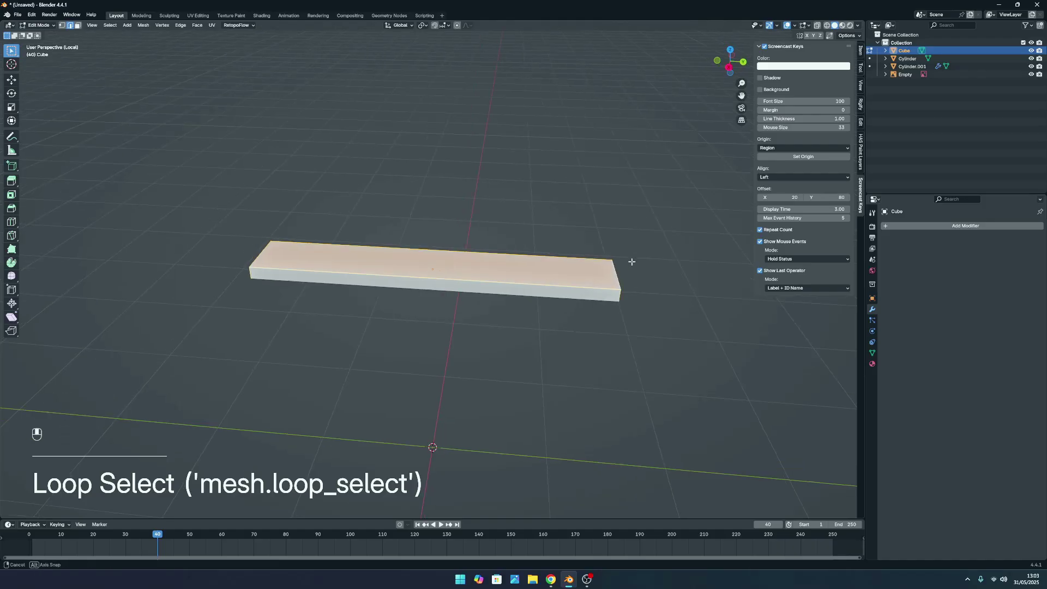
middle_click_drag(631, 262, 491, 283)
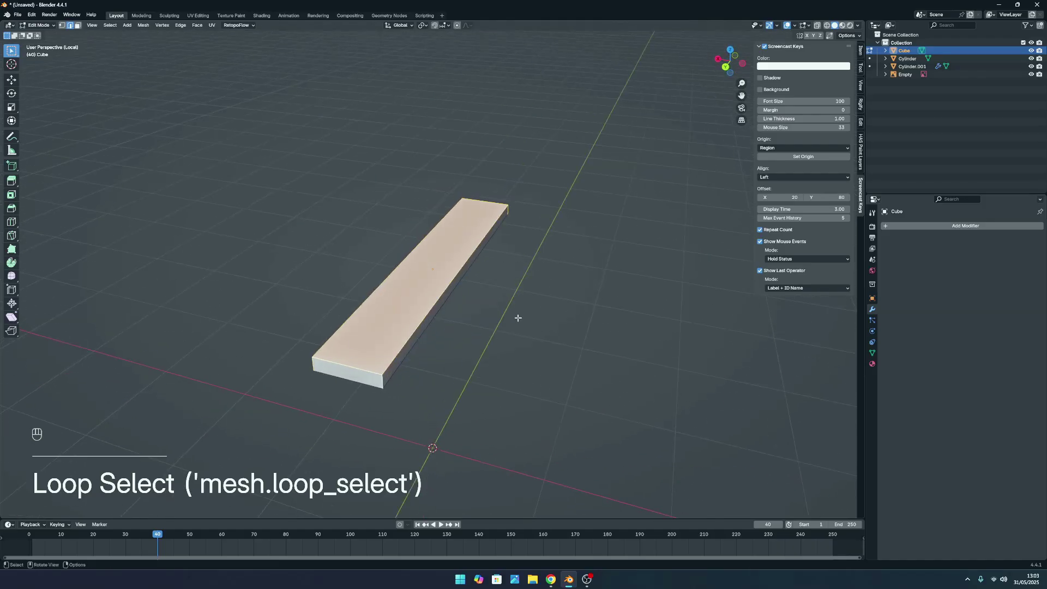
middle_click_drag(519, 318, 486, 308)
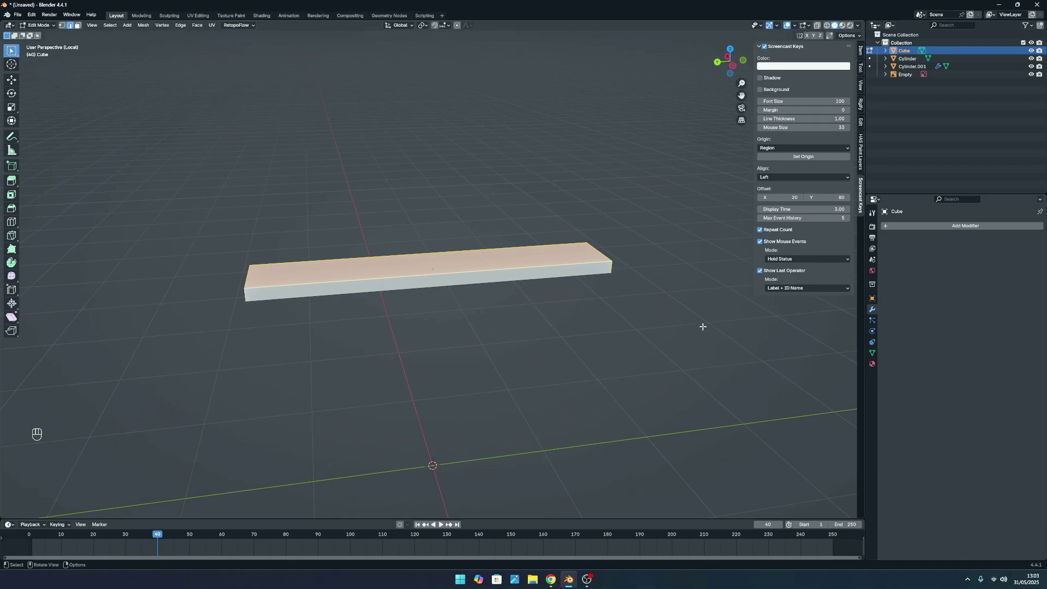
scroll(703, 326, "up", 1)
key("ctrl+b")
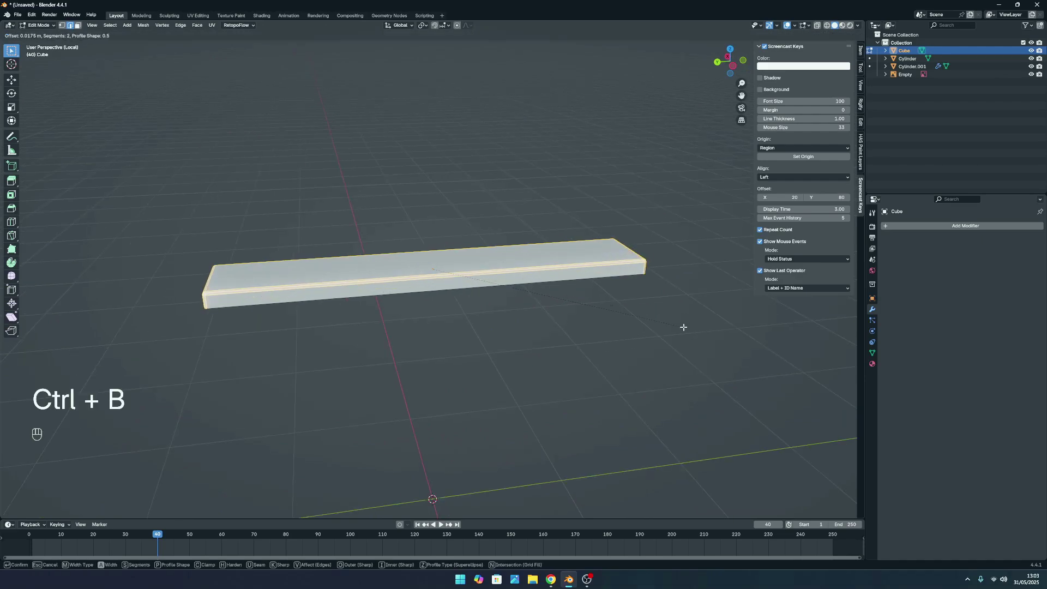
left_click(696, 335)
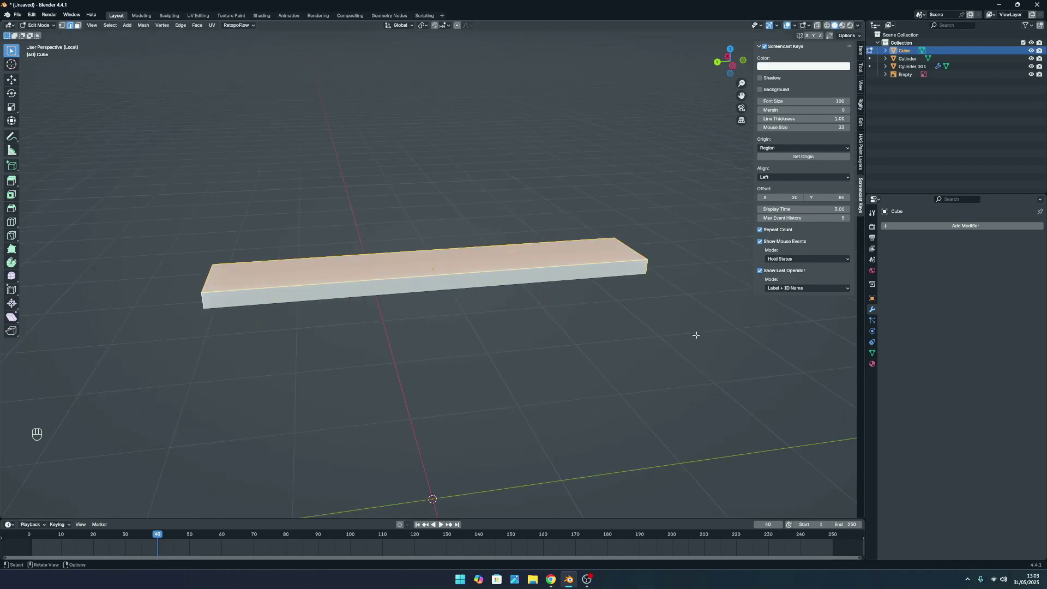
Exit local view and bevel the plank's top edges by about 0.017 m with 2 segments.
key("slash")
middle_click_drag(599, 317, 487, 293)
key("ctrl+b")
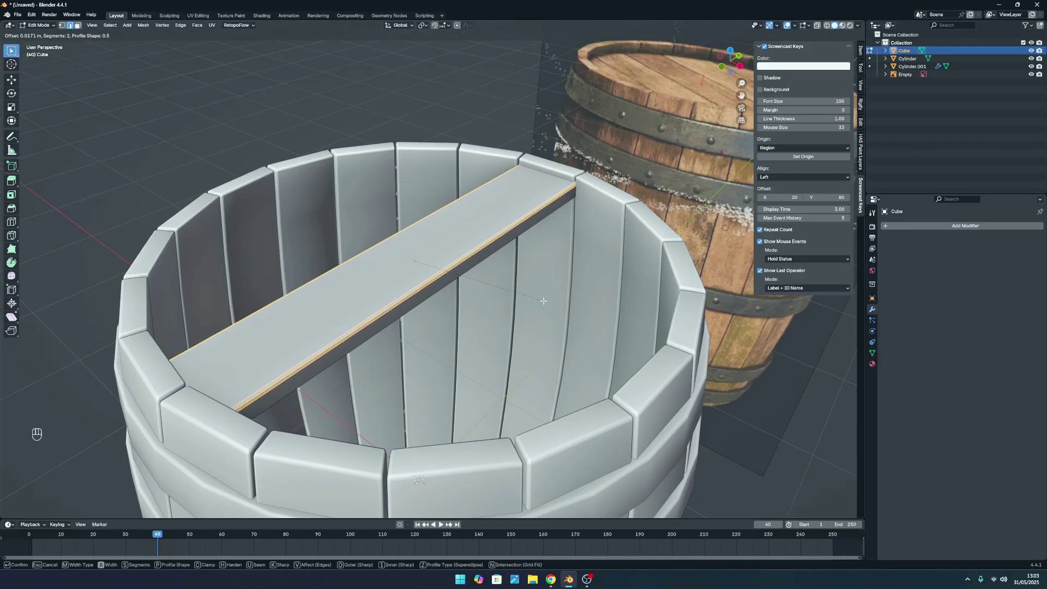
left_click(543, 301)
left_click(564, 287)
scroll(564, 288, "down", 4)
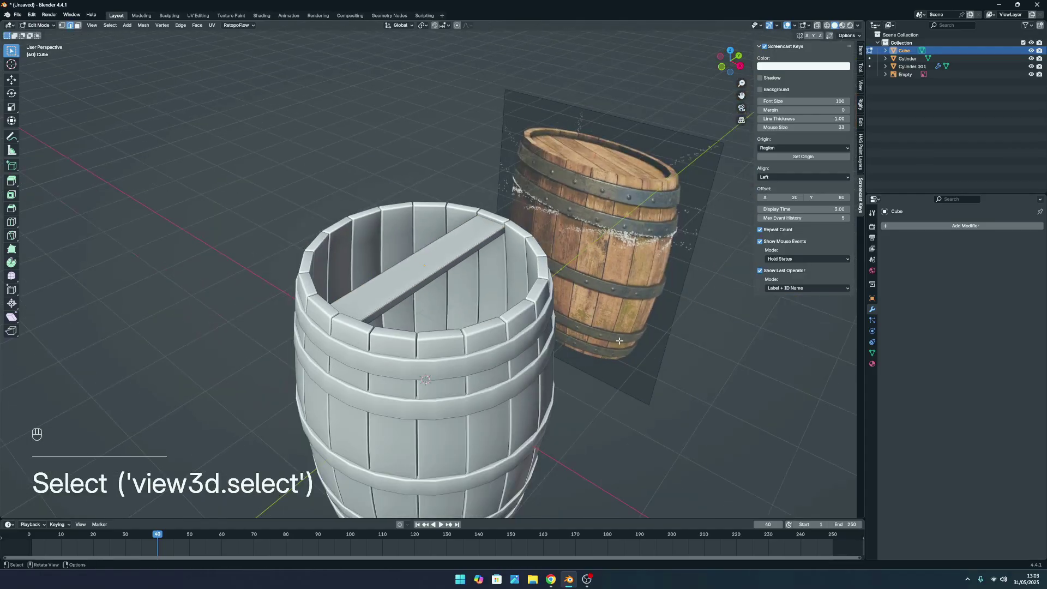
Return to Object Mode and select the plank across the barrel opening.
key("Tab")
left_click(645, 326)
left_click(454, 251)
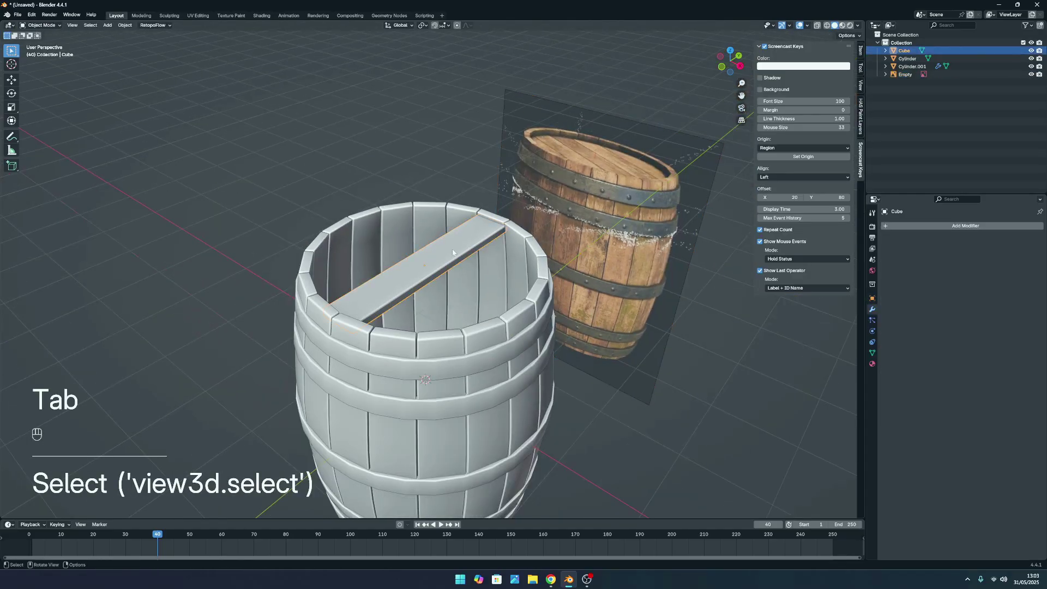
Shade the beveled plank smooth and reselect it across the barrel opening.
right_click(454, 252)
left_click(455, 250)
scroll(550, 272, "up", 2)
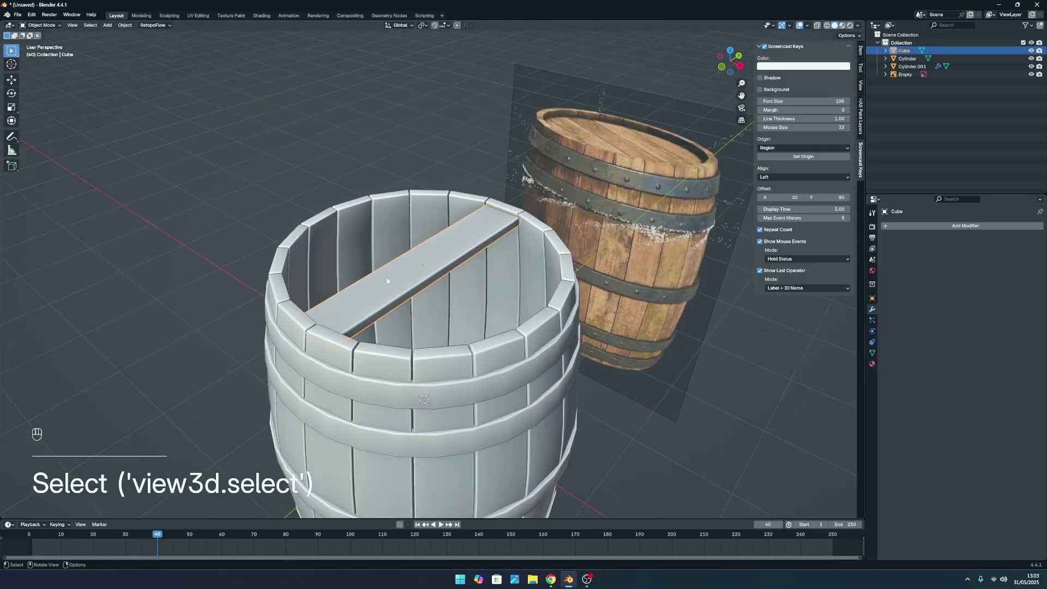
right_click(413, 267)
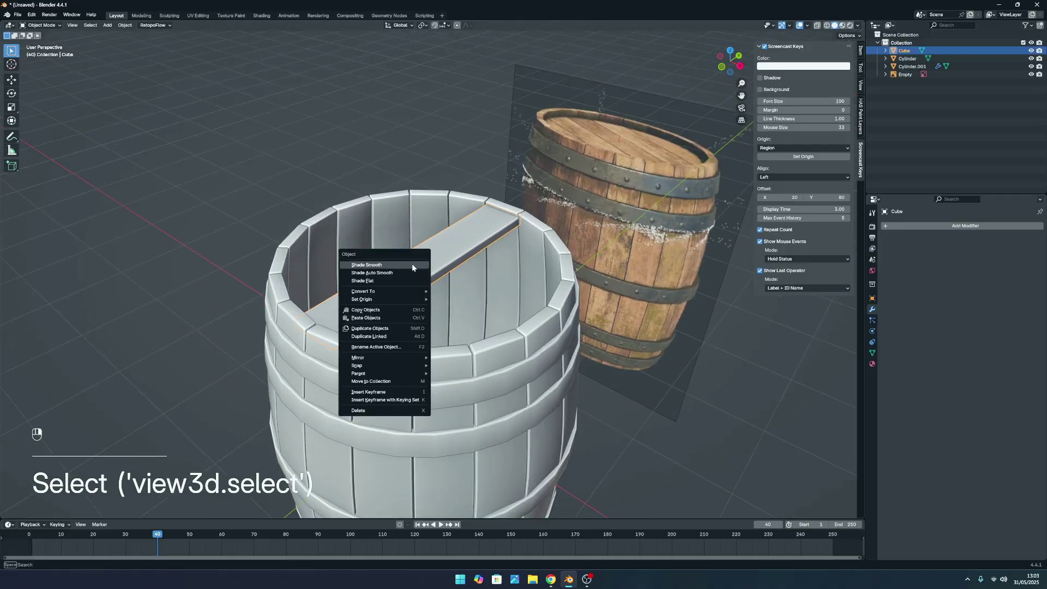
left_click(385, 266)
left_click(625, 373)
middle_click_drag(625, 374, 504, 322)
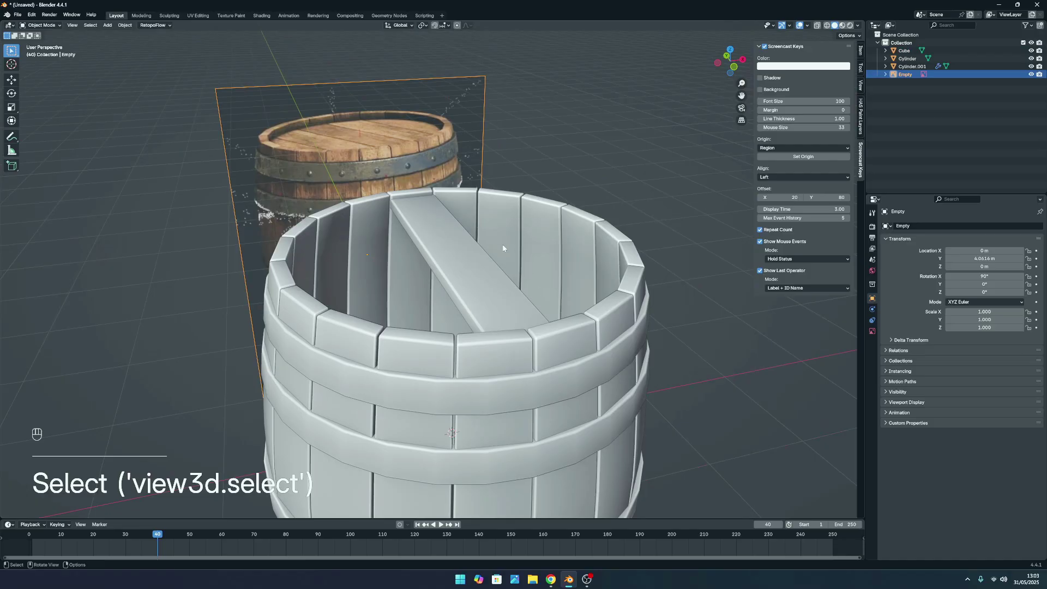
middle_click_drag(502, 243, 468, 280)
left_click(468, 281)
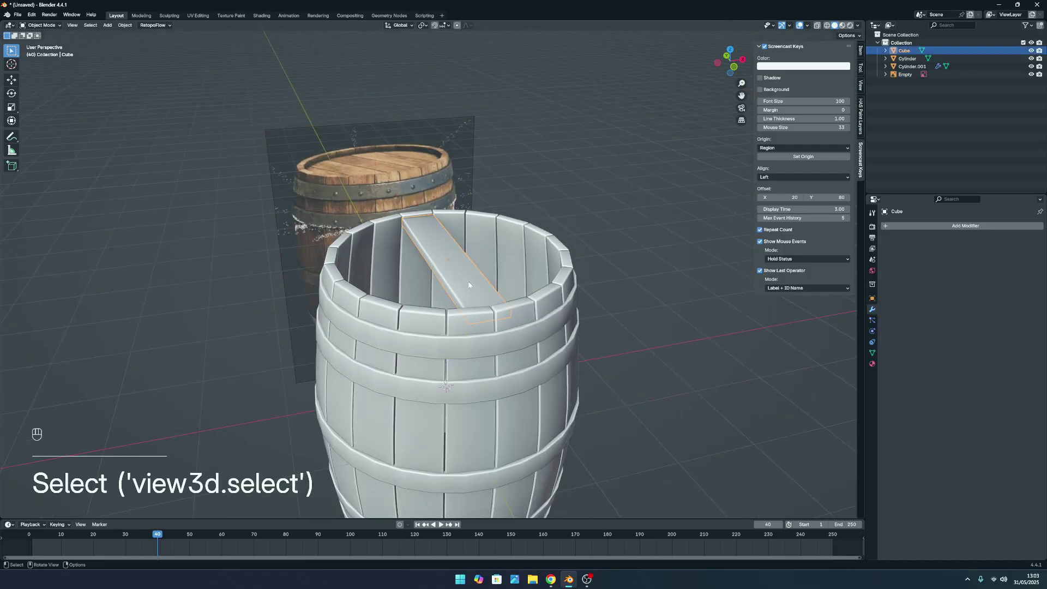
From the front view, move the plank about -1.5 m along X, lower it slightly along Z and reselect it.
key("KP_1")
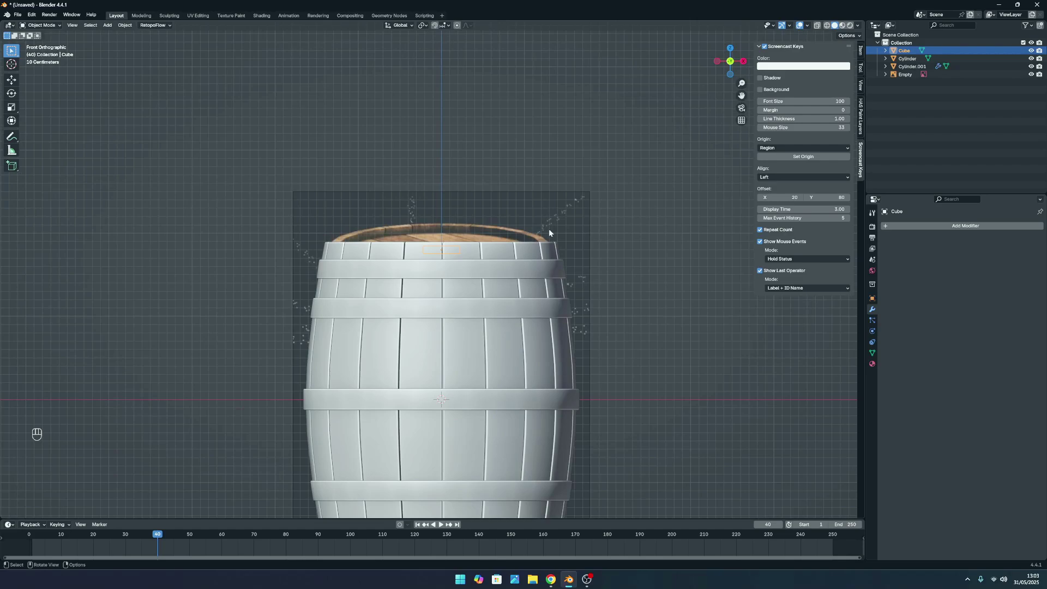
key("g")
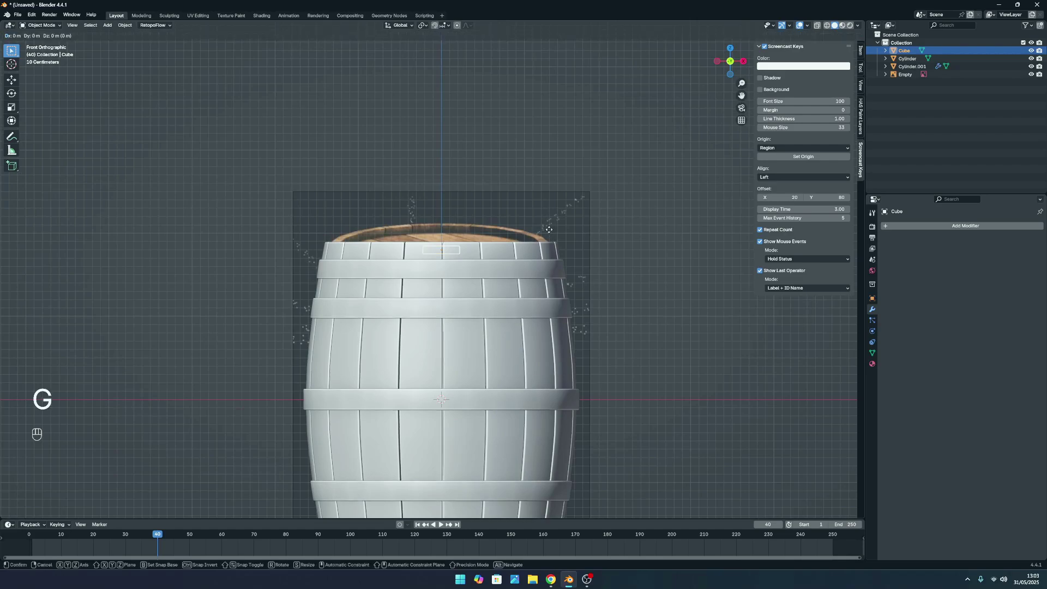
right_click(549, 230)
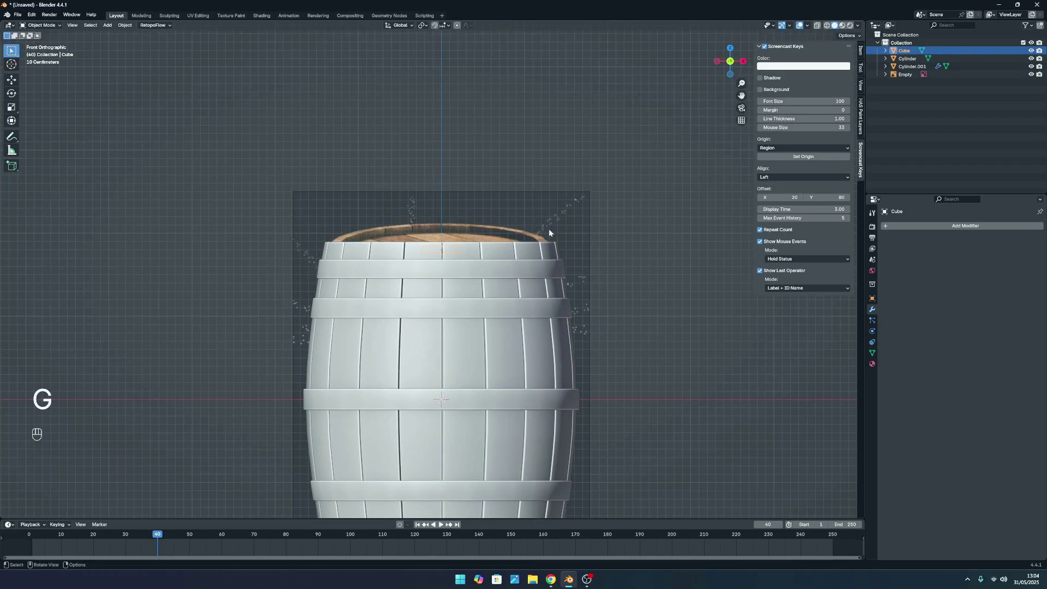
key("g")
key("x")
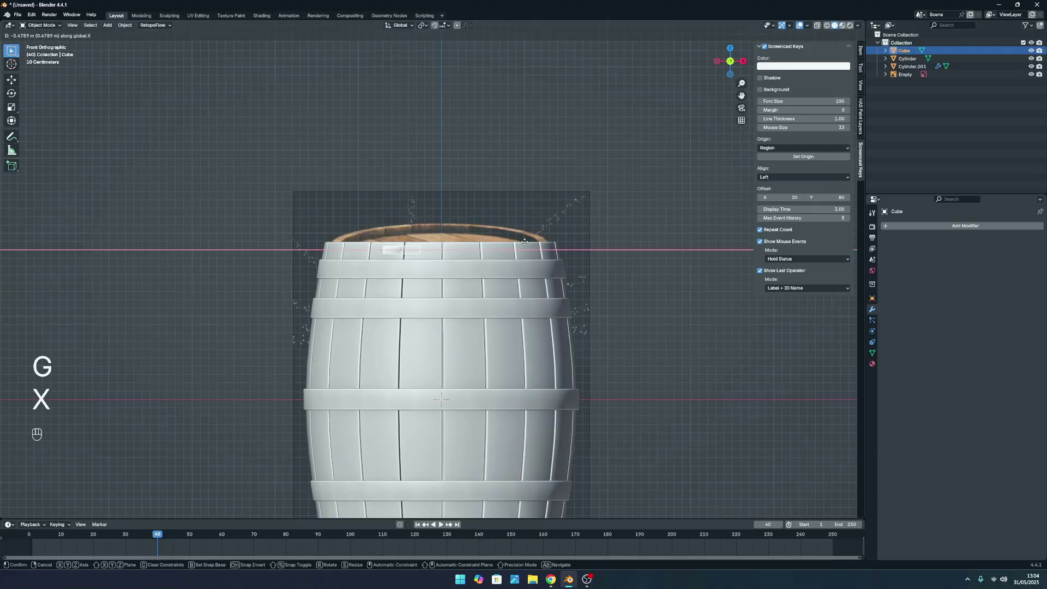
left_click(450, 250)
key("g")
key("z")
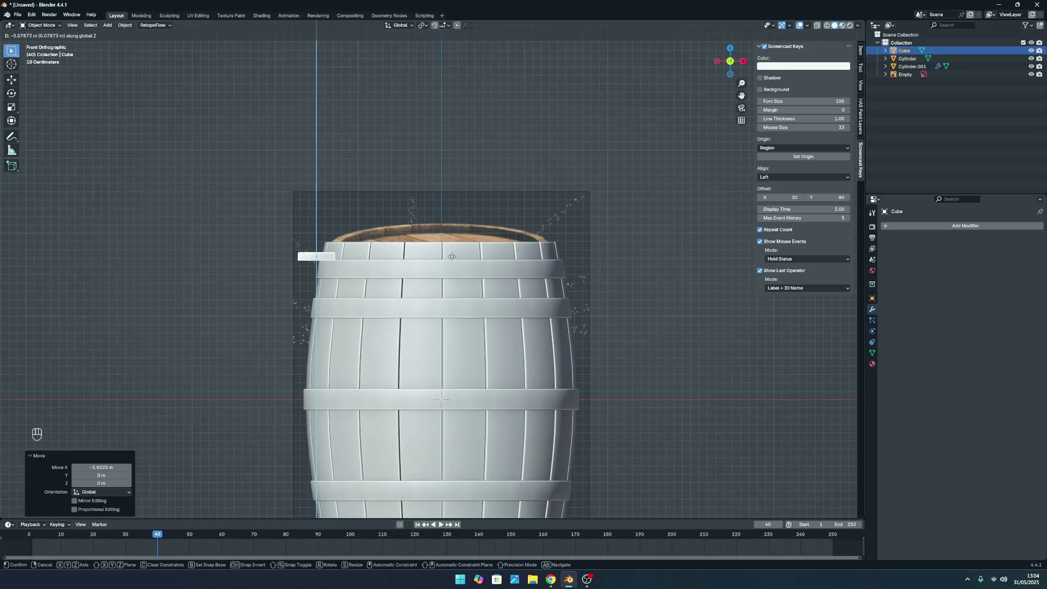
left_click(452, 260)
left_click(655, 260)
middle_click_drag(655, 259, 342, 344)
left_click(330, 327)
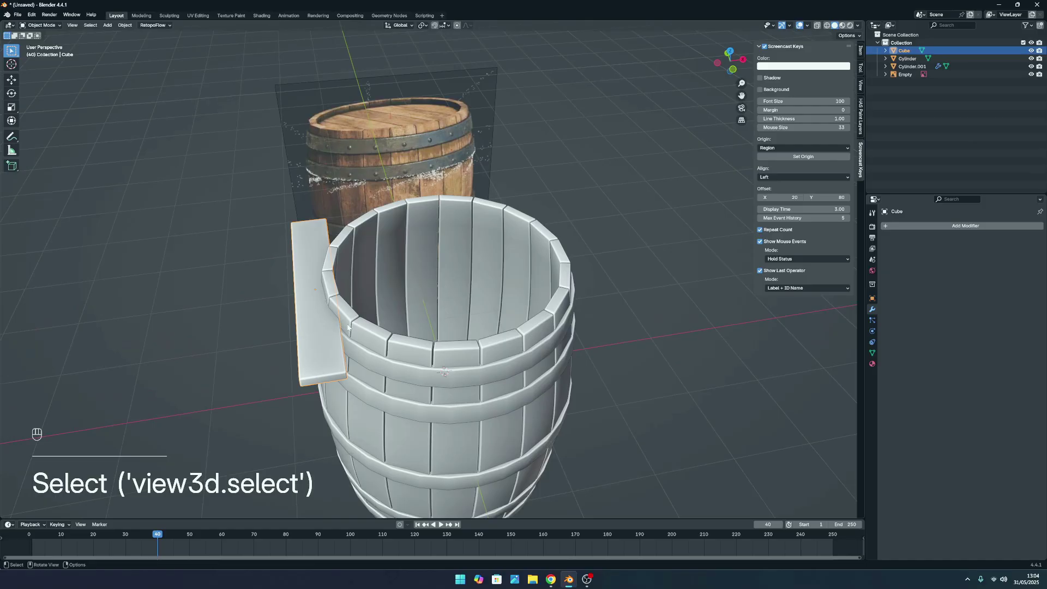
Move the plank about 0.43 m back along X towards the barrel opening.
key("g")
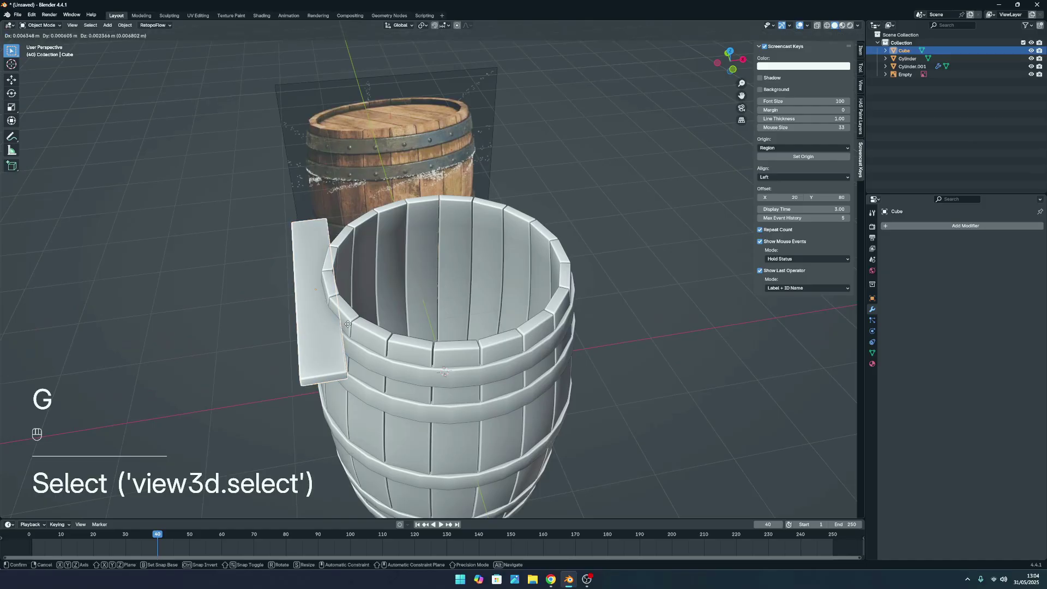
key("x")
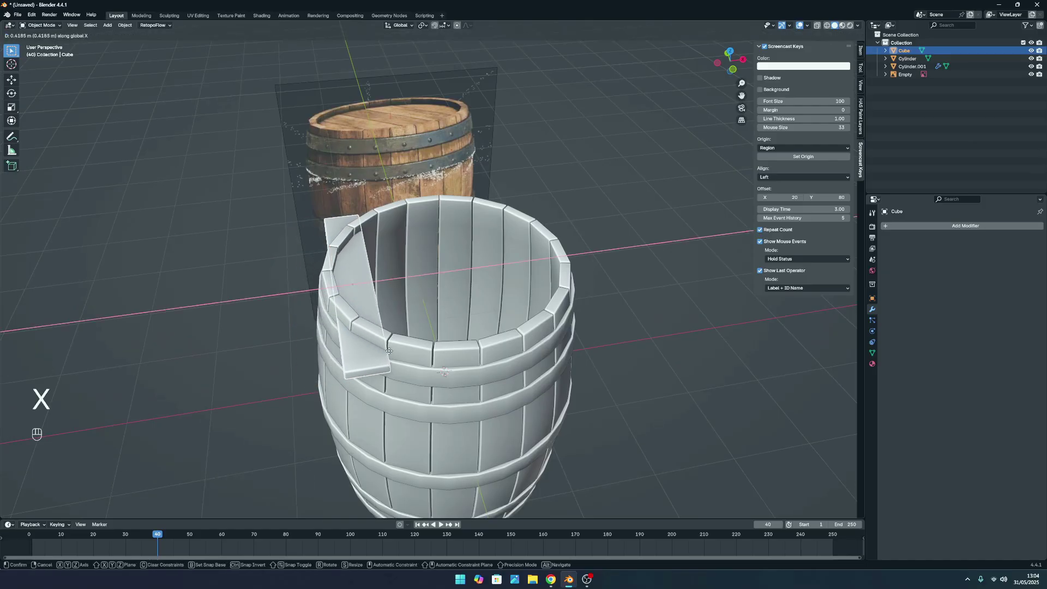
left_click(550, 293)
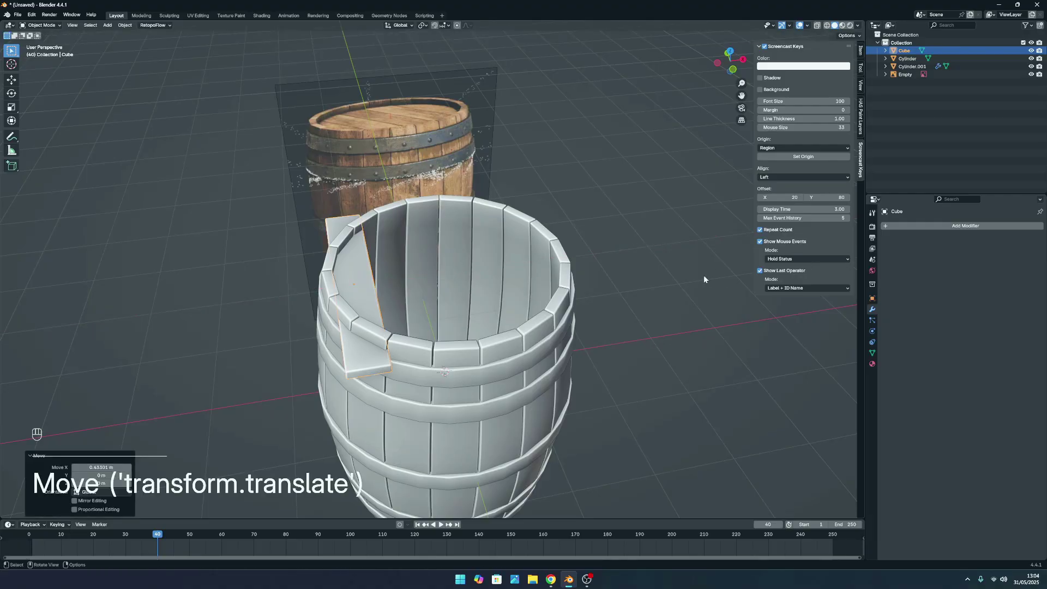
scroll(479, 274, "down", 2)
middle_click_drag(479, 274, 450, 262)
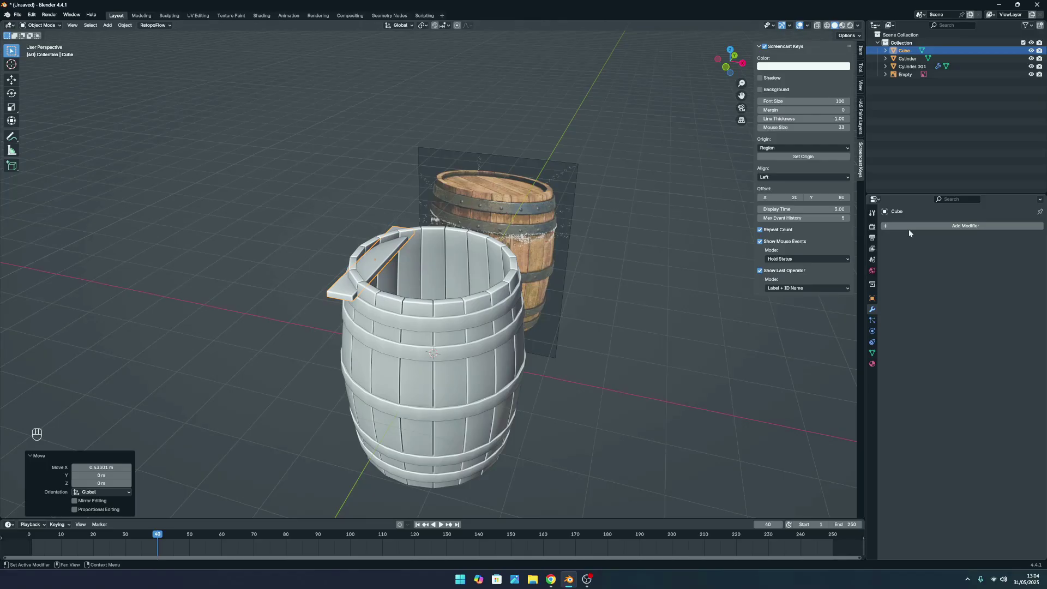
Delete the plank object and view the barrel from the front.
left_click(391, 254, "shift")
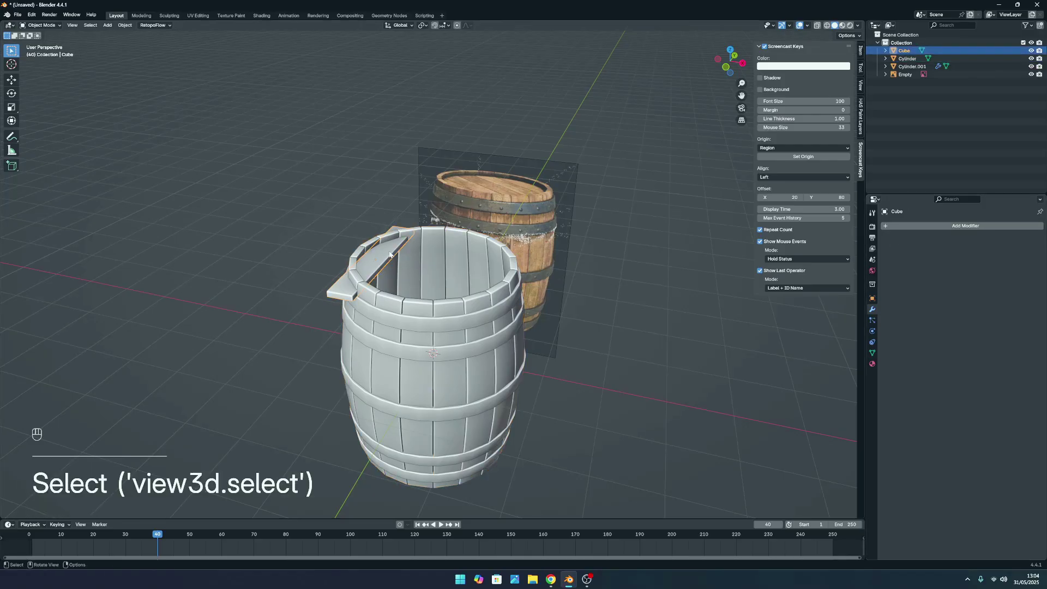
key("x")
left_click(408, 294)
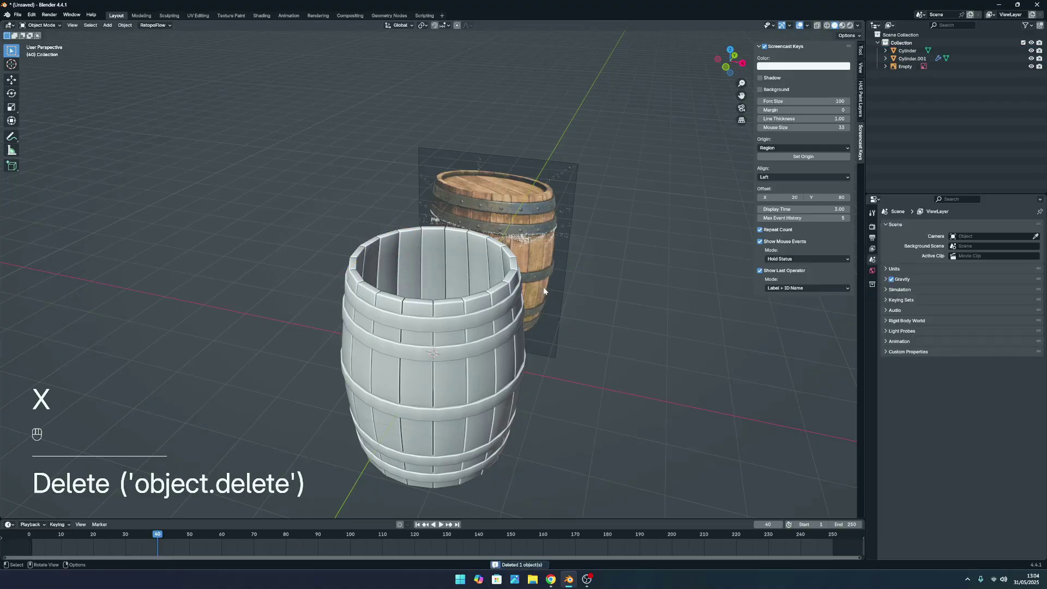
key("KP_1")
scroll(545, 287, "up", 3)
scroll(520, 300, "down", 1)
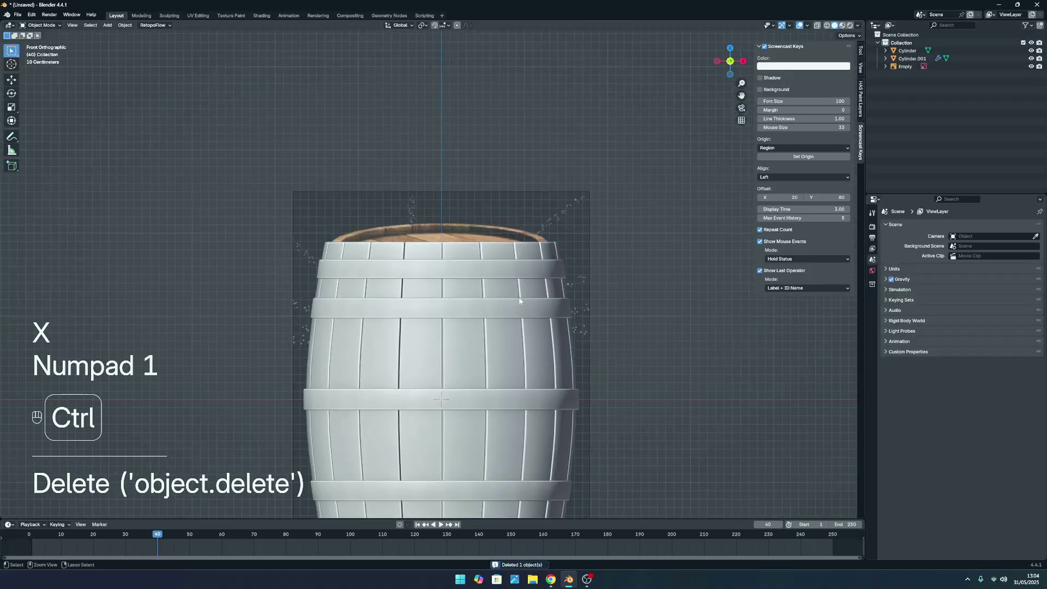
Undo the plank's deletion, moves, smooth shading and edge bevel, back to the unbeveled plank in Edit Mode.
key("ctrl+z")
key("ctrl+z")
key("ctrl+z")
key("ctrl+z")
key("ctrl+z")
key("ctrl+z")
key("ctrl+z")
key("ctrl+z")
key("ctrl+z")
key("ctrl+z")
key("ctrl+z")
key("ctrl+z")
key("ctrl+z")
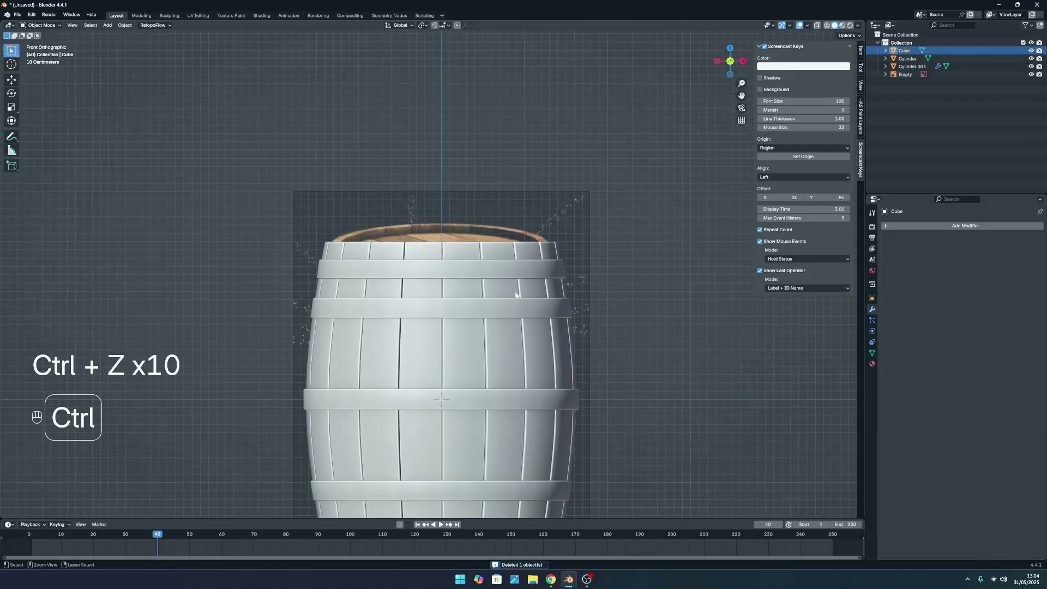
key("ctrl+z")
key("ctrl+z")
key("ctrl+z")
key("ctrl+z")
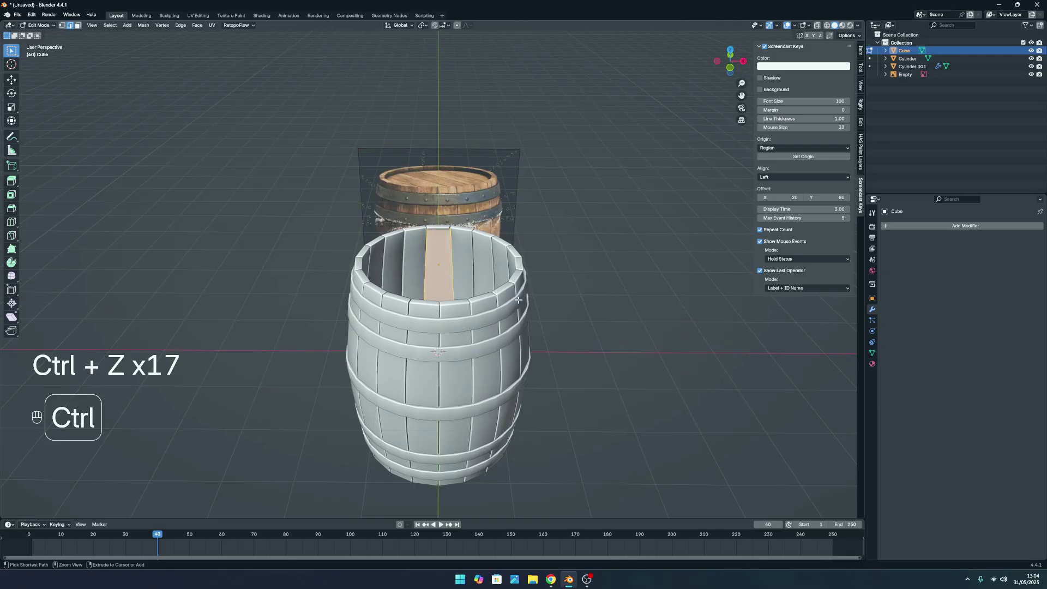
Return to Object Mode and isolate the unbeveled plank in local view.
scroll(494, 309, "up", 5)
key("Tab")
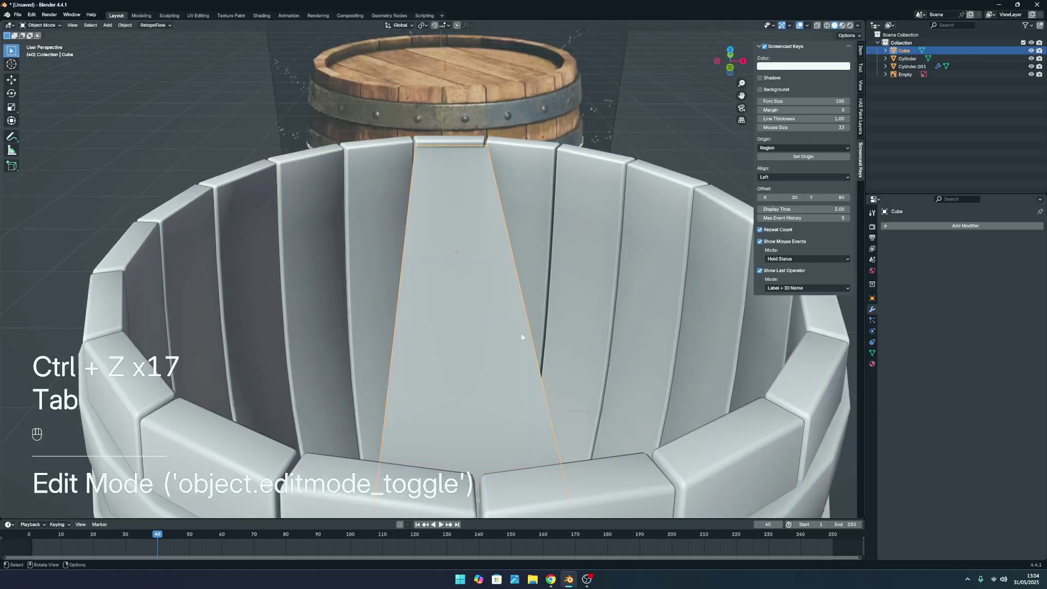
key("slash")
middle_click_drag(518, 333, 439, 343)
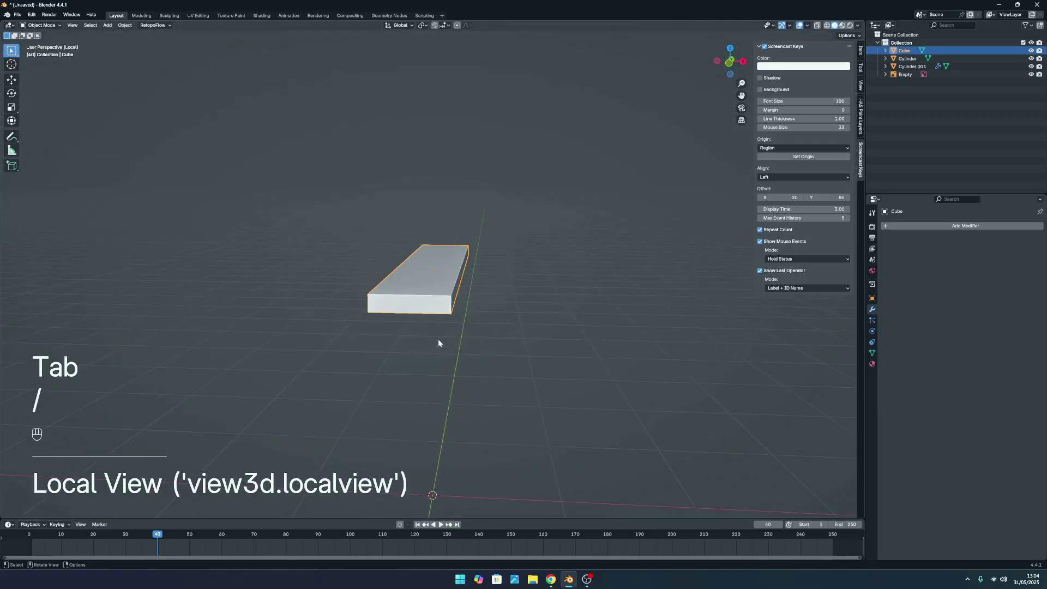
left_click(439, 343)
scroll(455, 345, "up", 5)
scroll(455, 345, "down", 5)
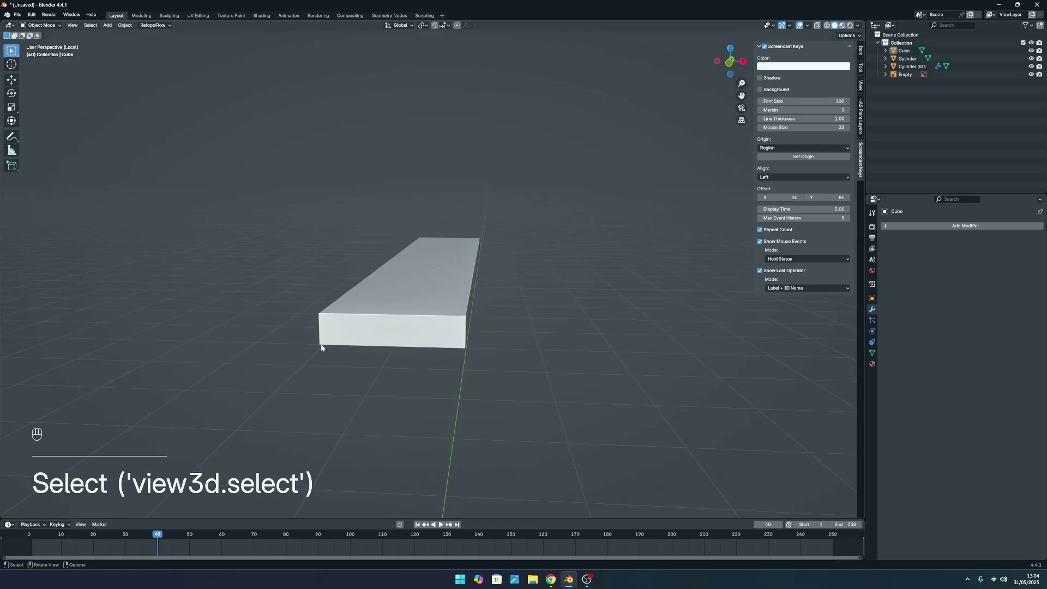
Delete the faces at both short ends of the plank in face select mode.
left_click(405, 345)
key("Tab")
left_click(404, 348)
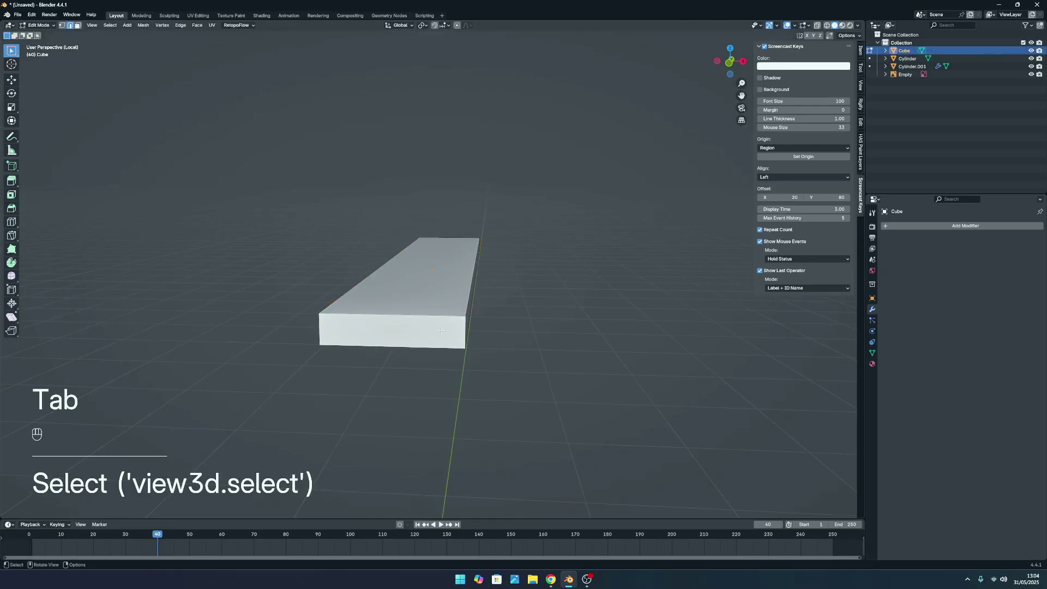
left_click(77, 25)
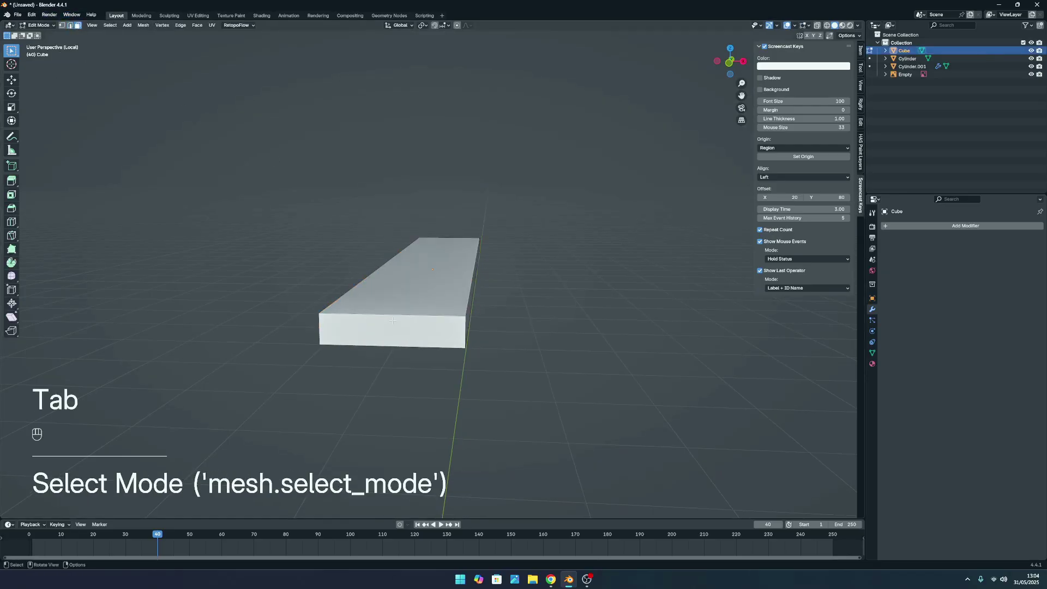
left_click(381, 288)
middle_click_drag(381, 288, 245, 329)
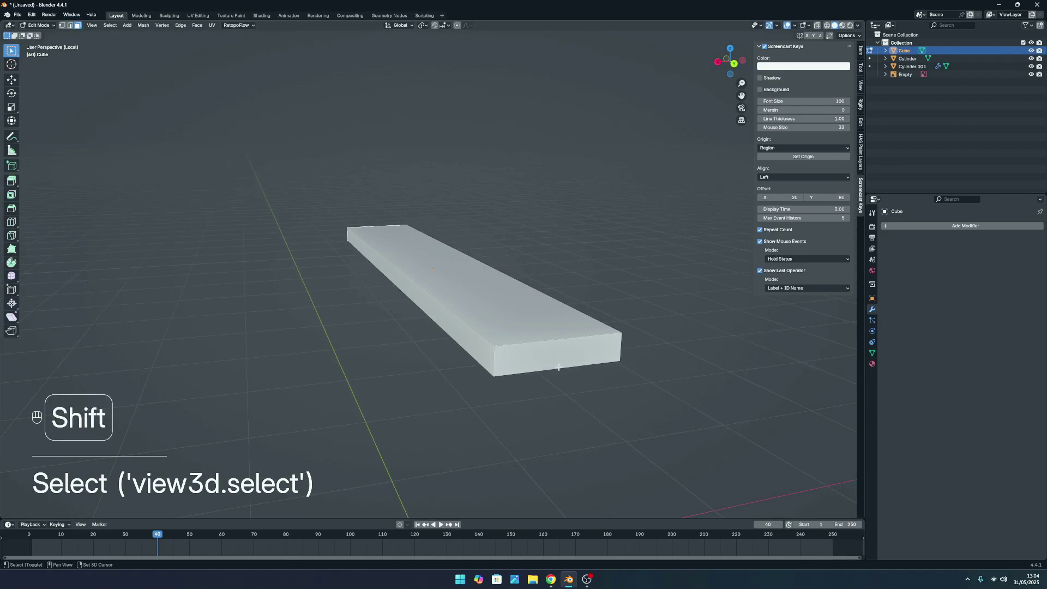
left_click(559, 362, "shift")
key("x")
left_click(536, 366)
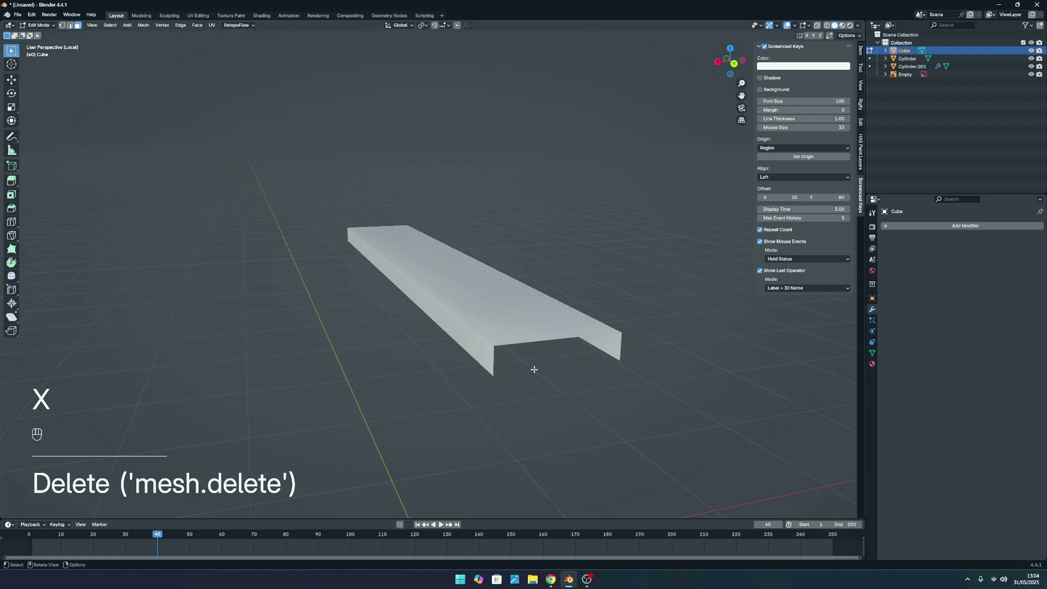
Bevel the plank's two long top edges by about 0.016 m with 2 segments.
middle_click_drag(535, 367, 420, 322)
key("2")
left_click(465, 248, "shift")
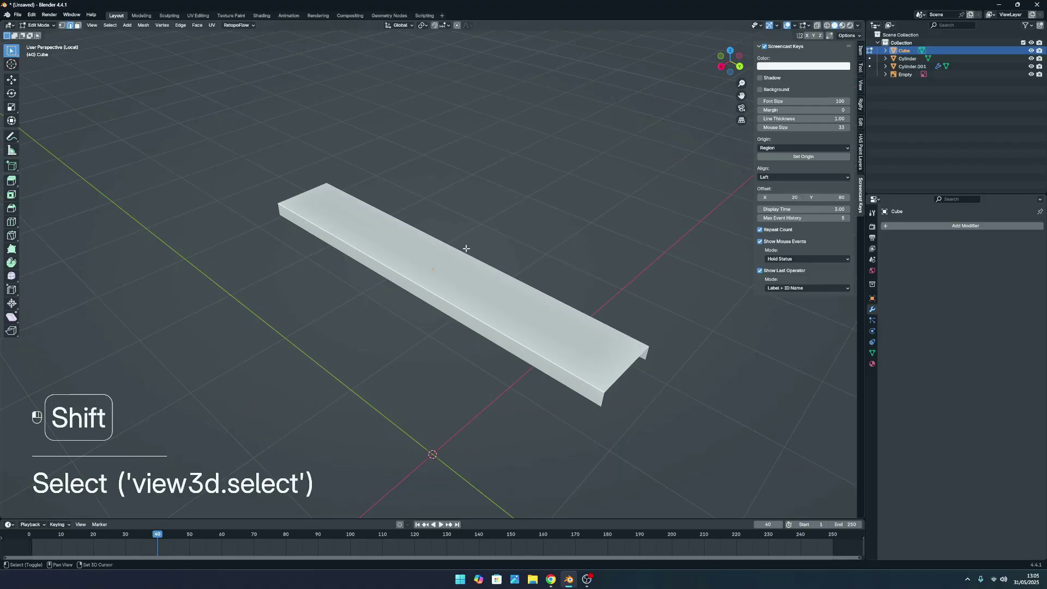
middle_click_drag(465, 249, 480, 278)
key("ctrl+b")
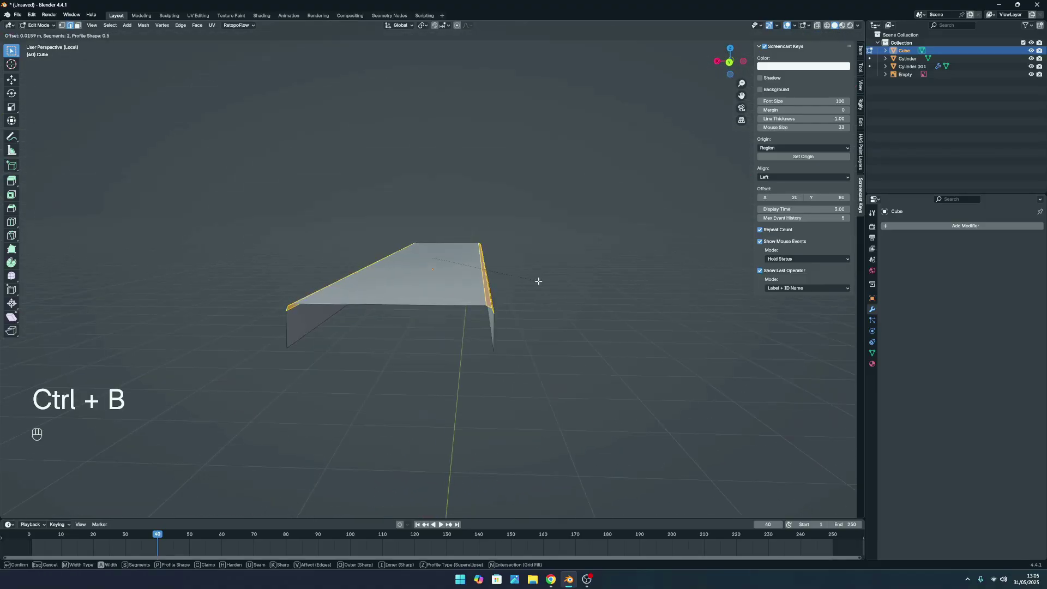
left_click(538, 281)
Return to Object Mode and shade the plank smooth.
middle_click_drag(551, 275, 602, 290)
key("Tab")
key("Tab")
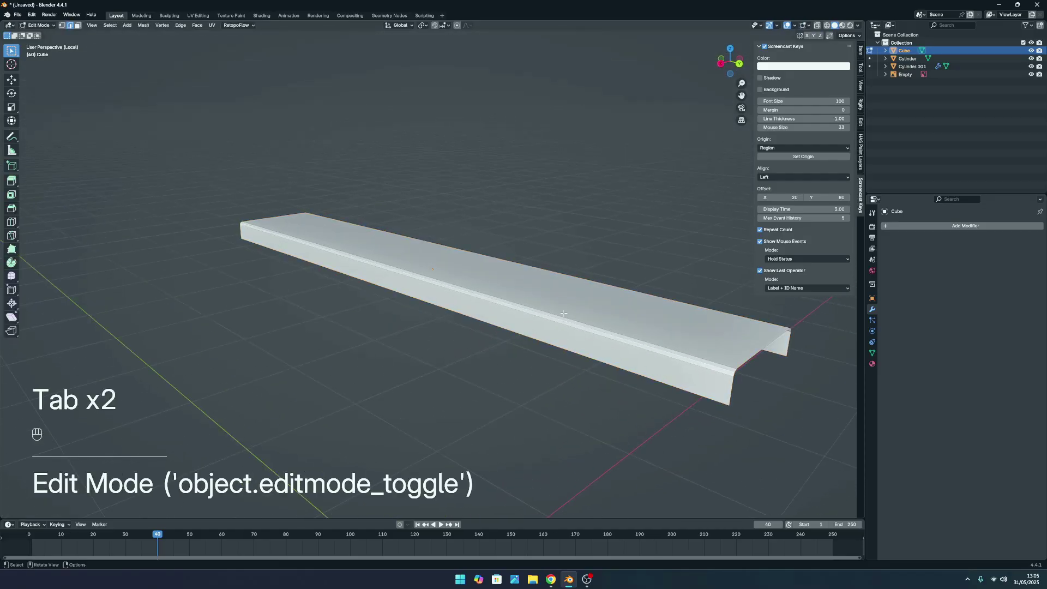
key("Tab")
right_click(557, 316)
left_click(556, 313)
left_click(568, 226)
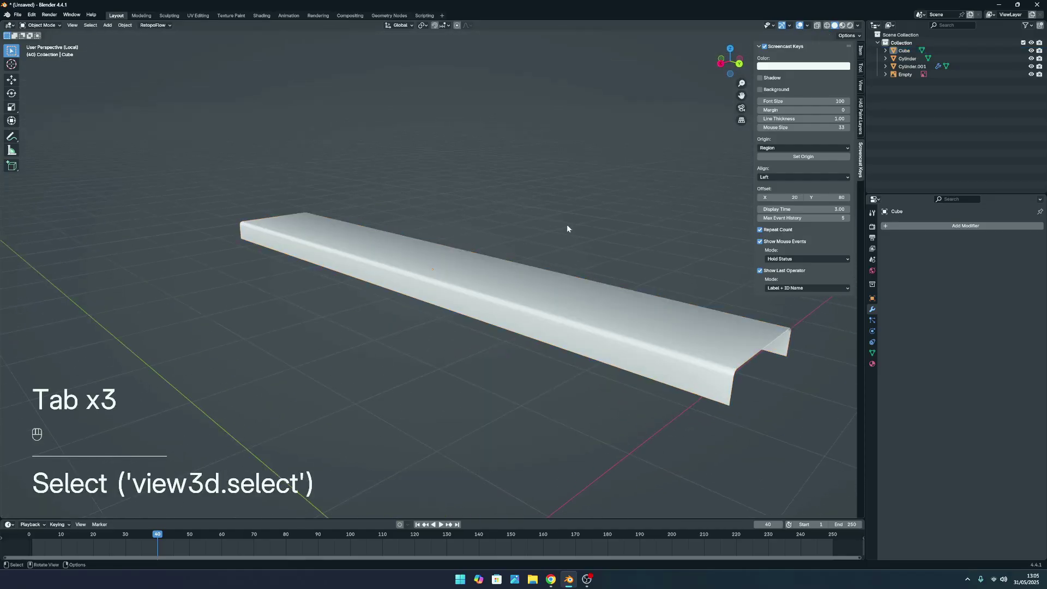
middle_click_drag(568, 226, 568, 272)
Exit local view and select the plank across the barrel opening in Object Mode.
key("Tab")
key("Tab")
key("KP_Divide")
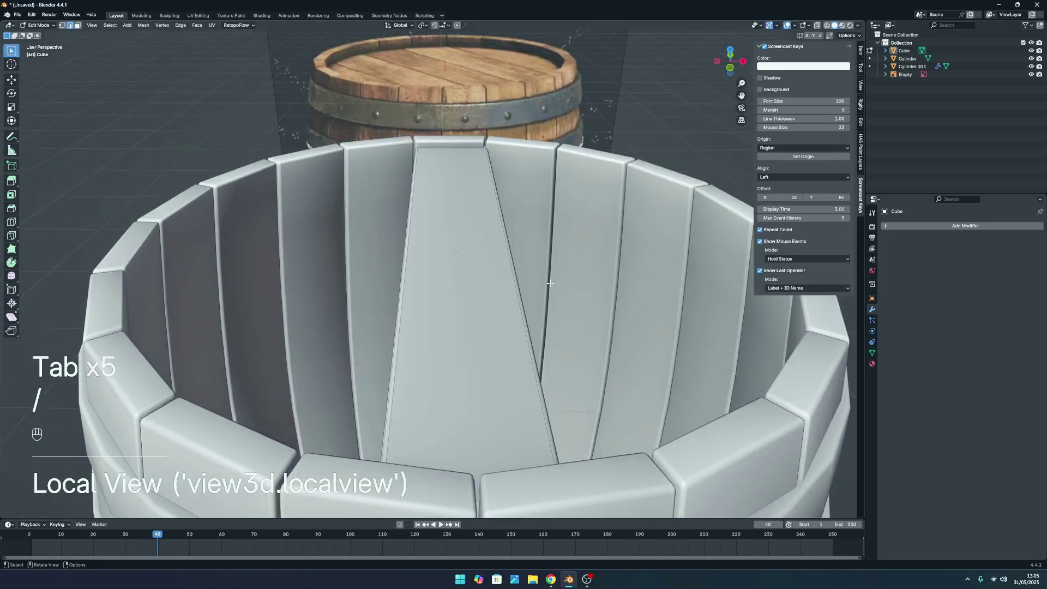
key("Tab")
middle_click_drag(641, 299, 598, 300)
left_click(454, 265)
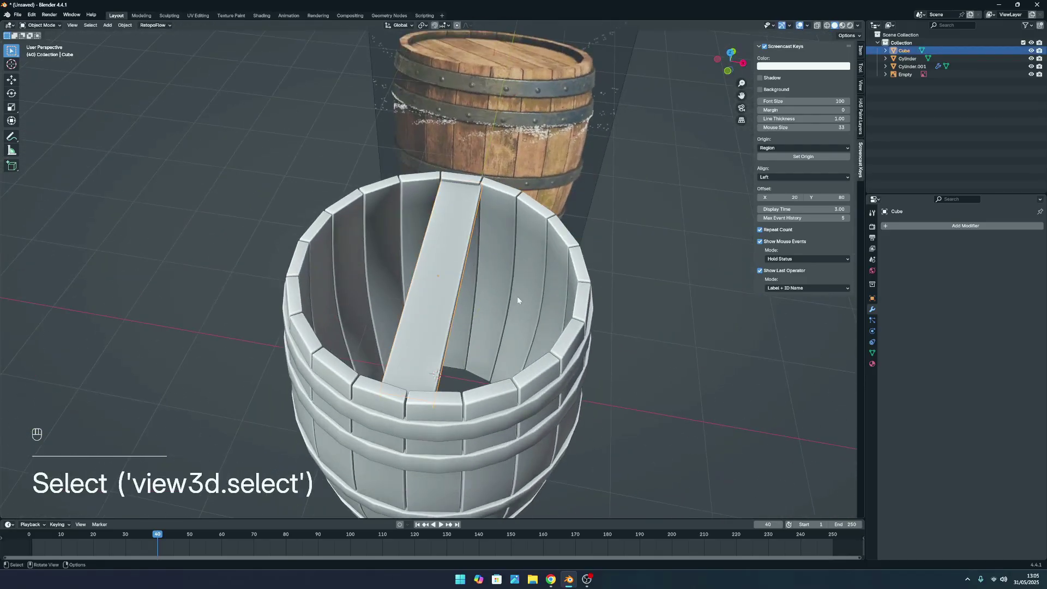
key("KP_1")
middle_click_drag(517, 296, 444, 277)
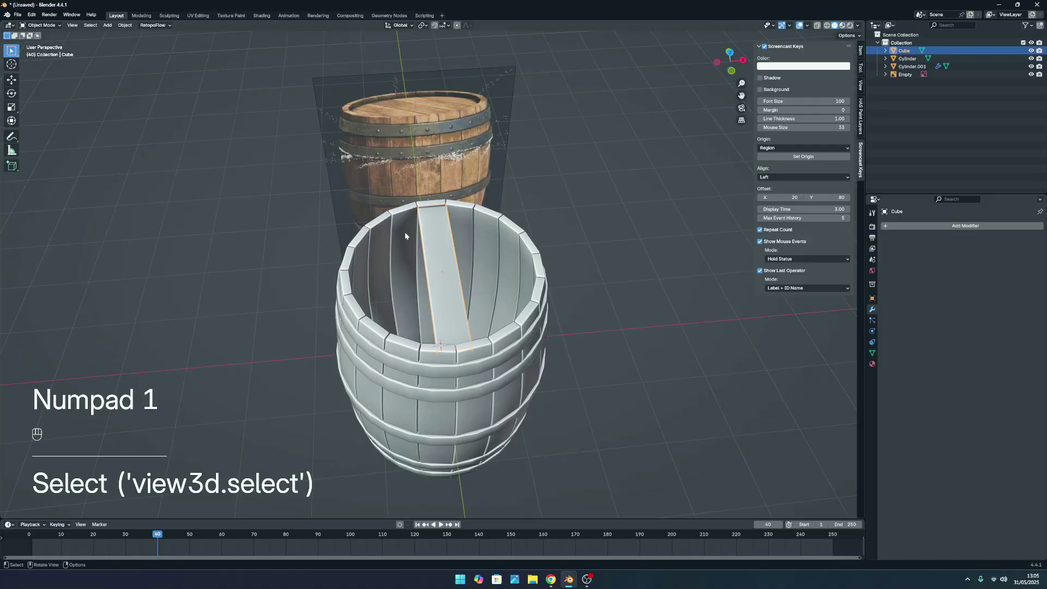
scroll(541, 295, "up", 4)
left_click(541, 295)
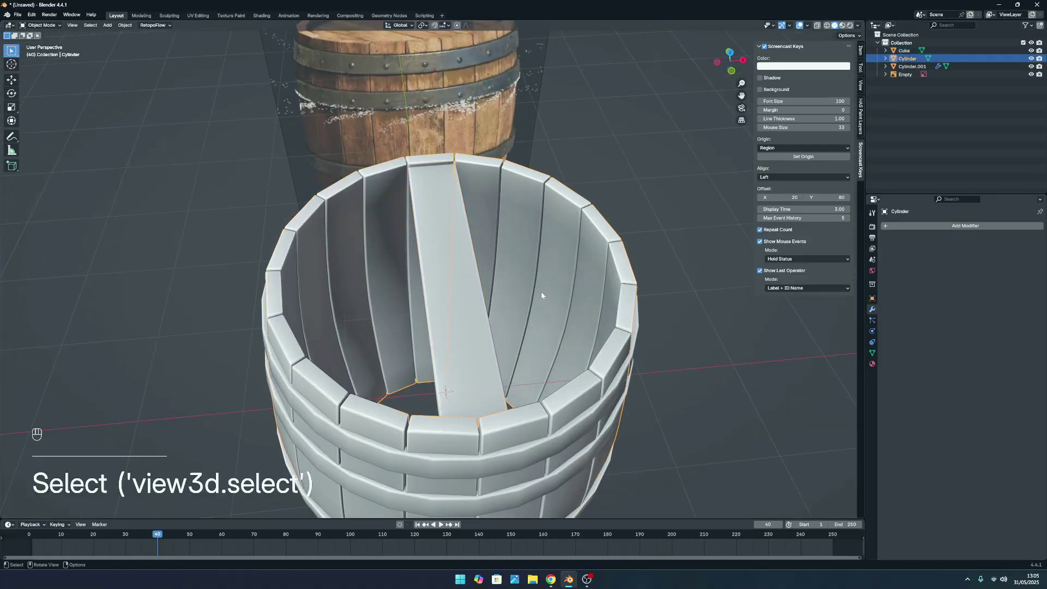
left_click(472, 298)
key("g")
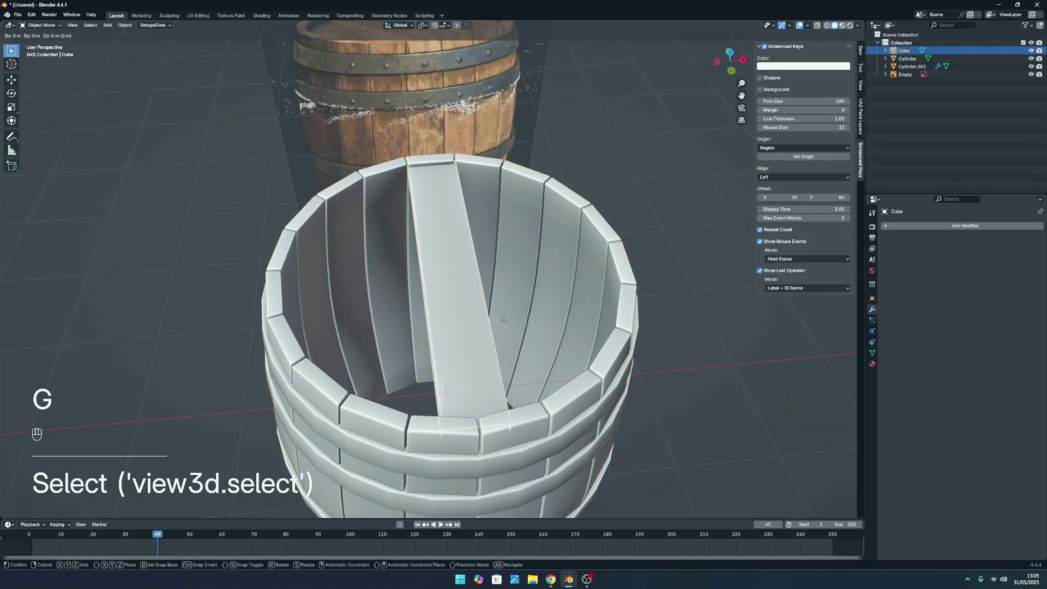
key("x")
right_click(345, 319)
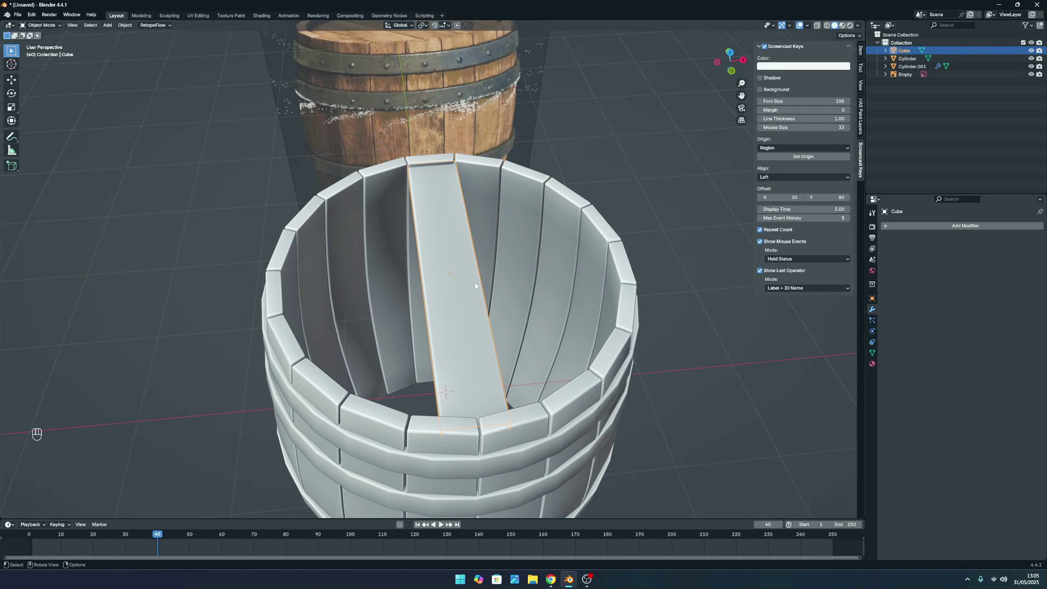
Try to move the plank's whole mesh about 1.12 m toward negative X in Edit Mode, and scale the plank in Object Mode.
key("Tab")
key("a")
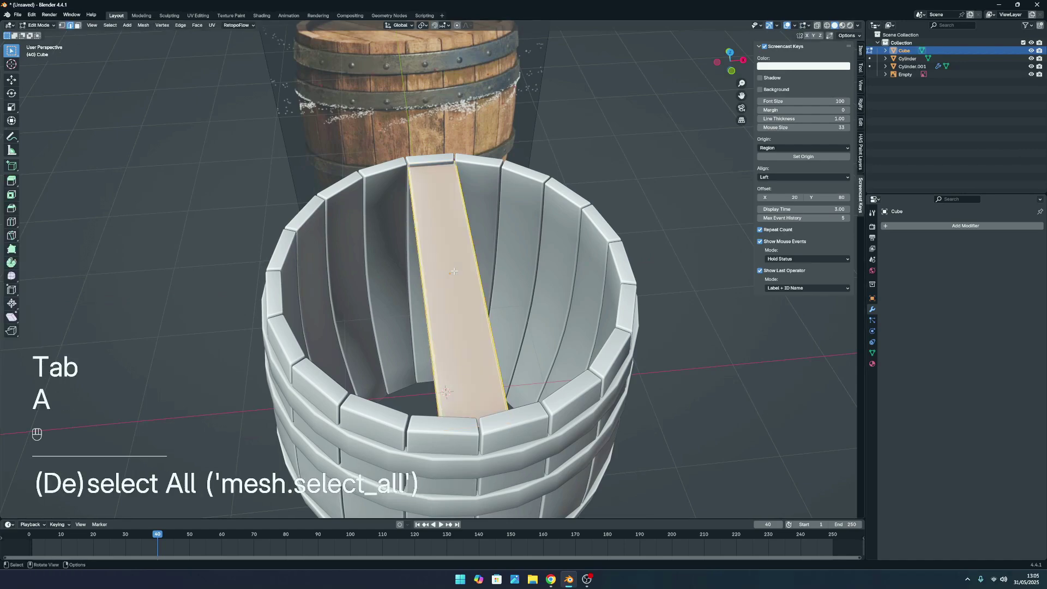
key("g")
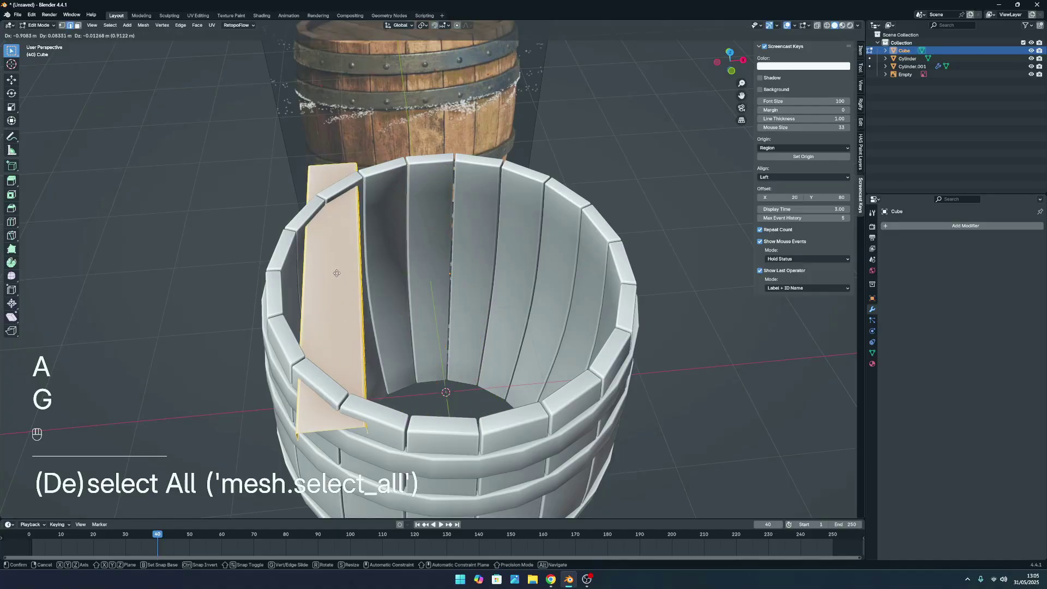
left_click(310, 275)
mouse_move(327, 273)
middle_mouse_down()
mouse_move(416, 248)
mouse_move(475, 257)
mouse_move(338, 281)
middle_mouse_up()
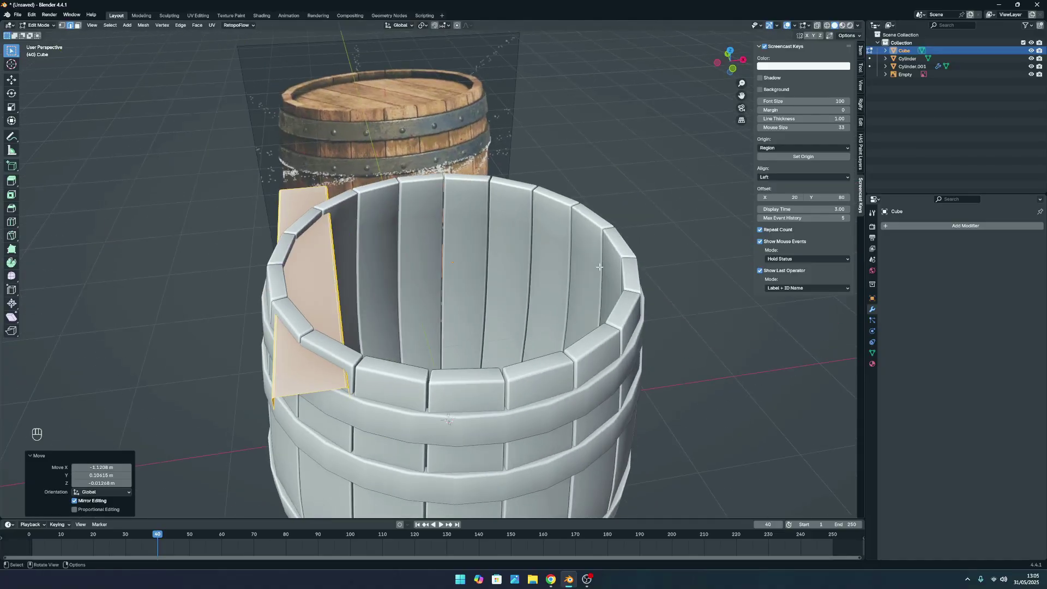
key("s")
key("Tab")
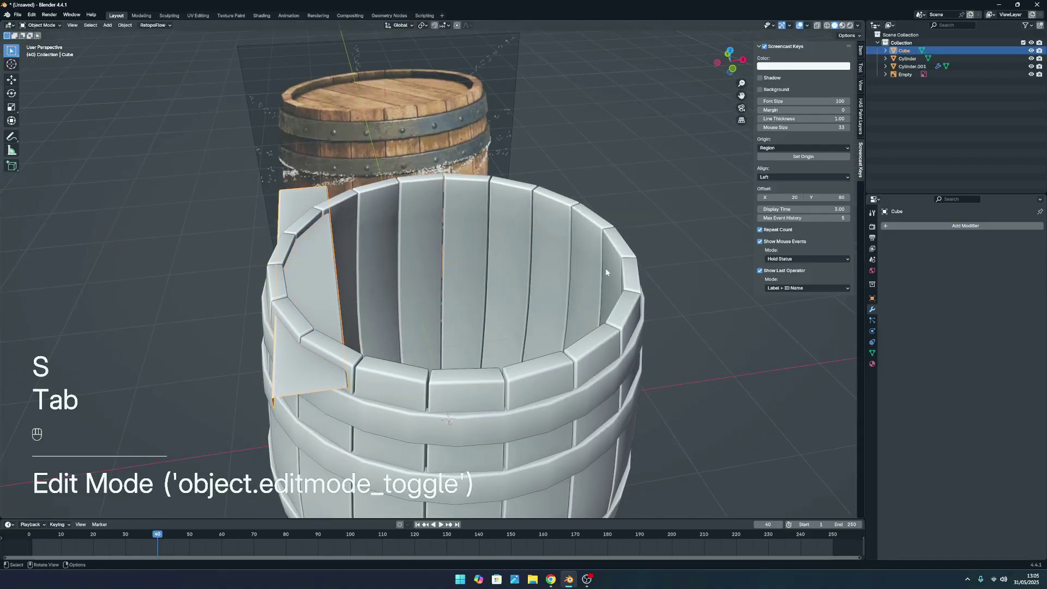
key("s")
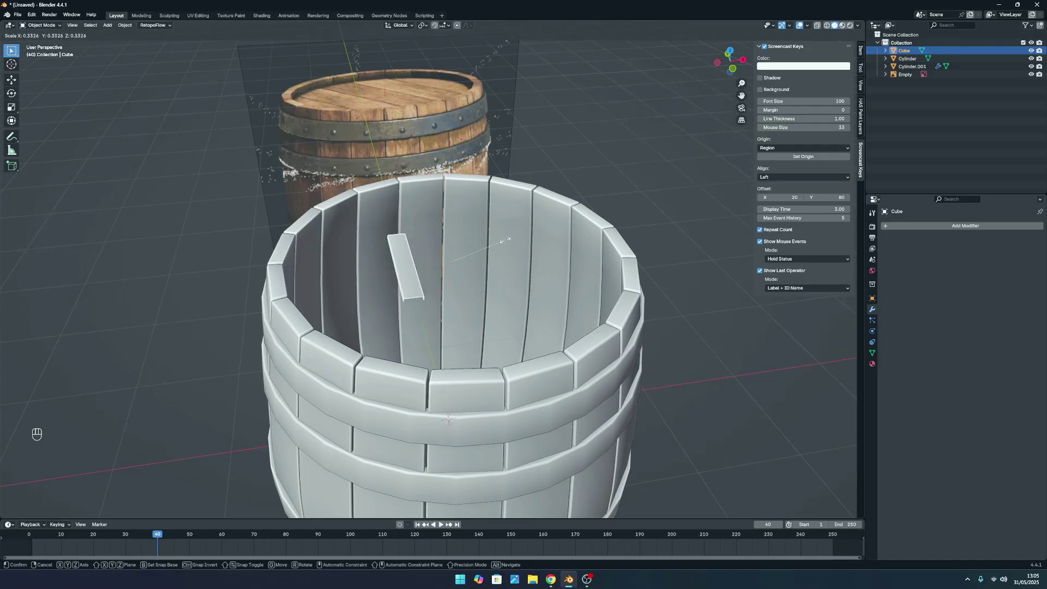
left_click(574, 255)
Undo the plank's scaling and the Edit Mode move, and return to Object Mode.
key("ctrl+z")
key("ctrl+z")
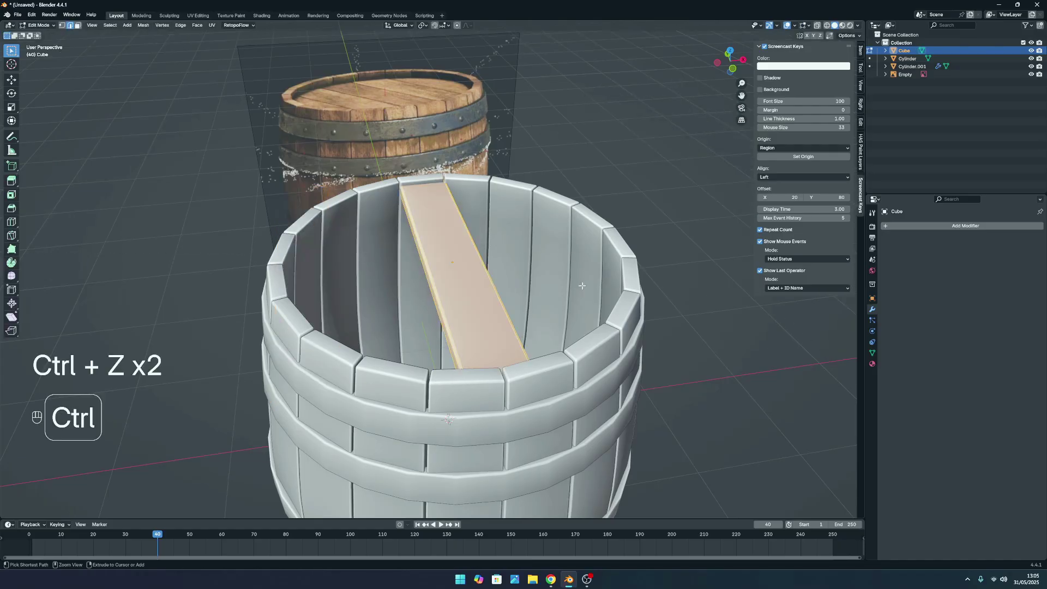
key("Tab")
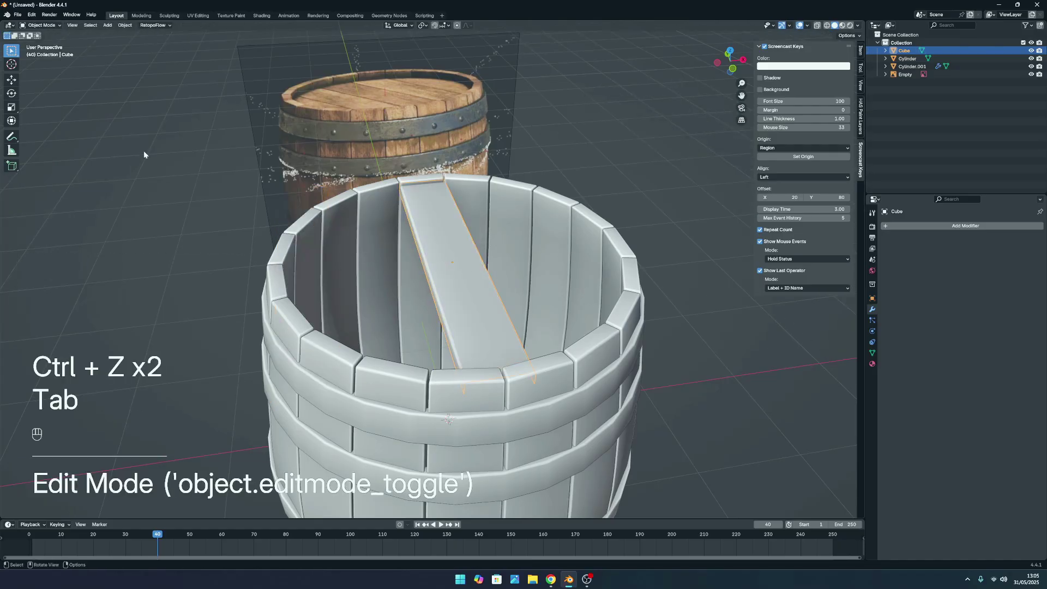
Move the plank along the X axis in Object Mode toward the negative-X side of the barrel opening.
scroll(505, 271, "up", 2)
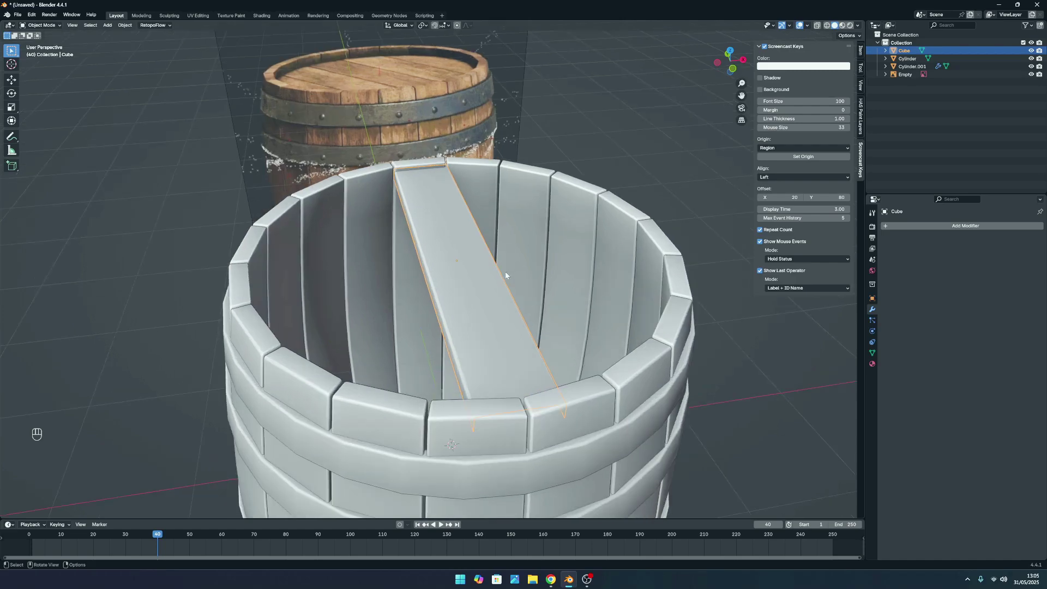
left_click(519, 300)
left_click(466, 304)
scroll(466, 304, "down", 3)
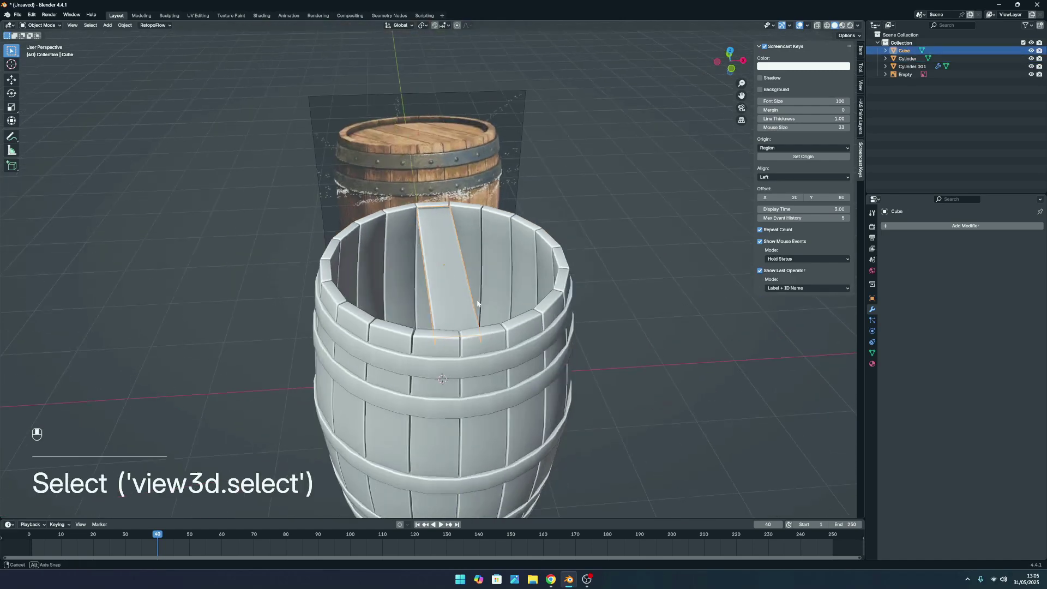
middle_click_drag(466, 304, 496, 306)
key("g")
key("x")
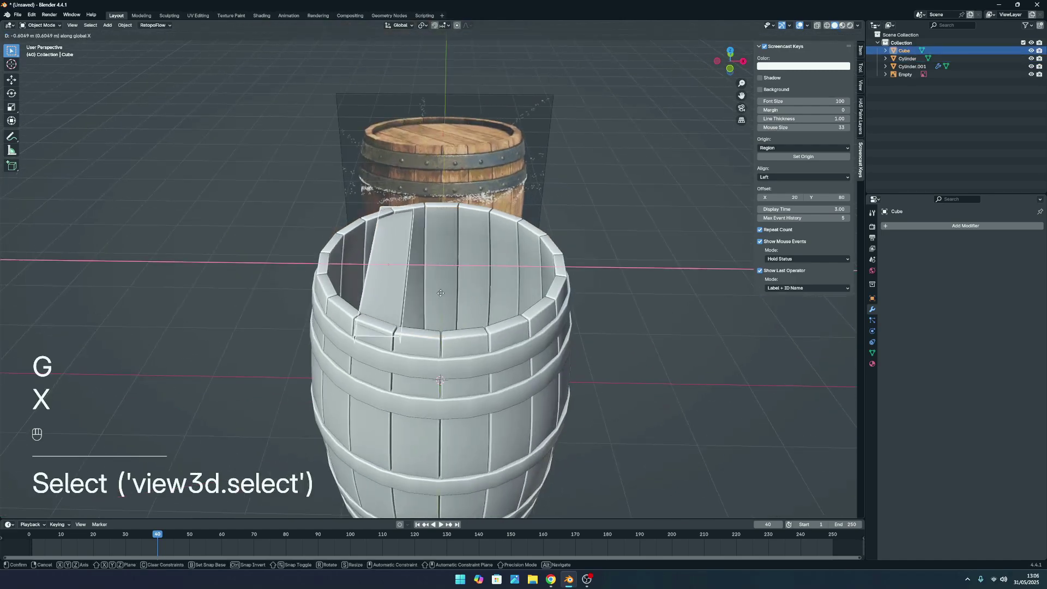
left_click(406, 288)
Add an Array modifier to the plank at the side of the barrel opening.
left_click(588, 264)
scroll(543, 291, "down", 3)
middle_click_drag(530, 293, 322, 246)
left_click(374, 263)
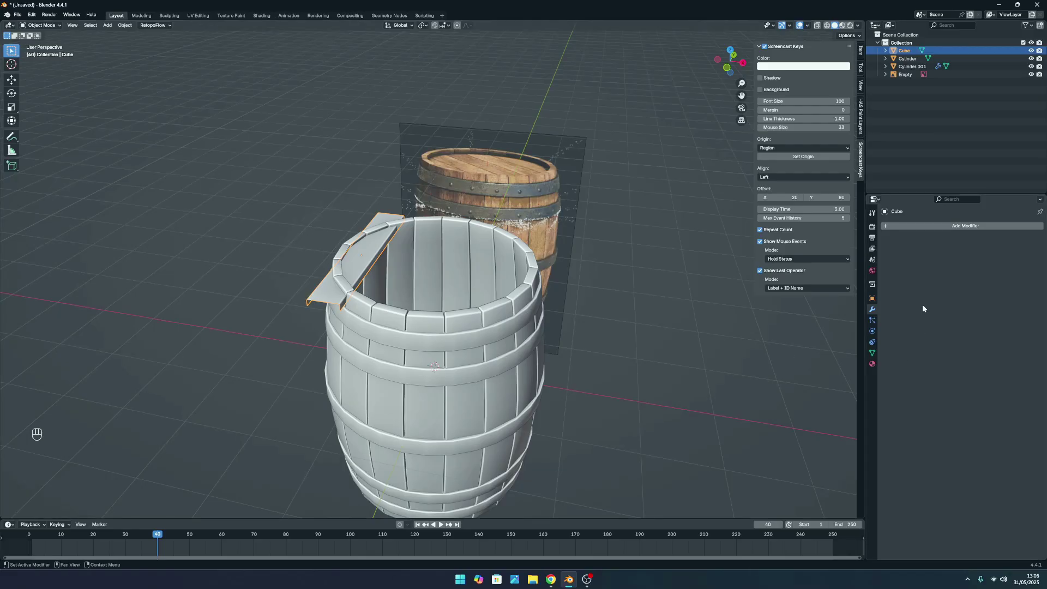
left_click(968, 226)
mouse_move(967, 231)
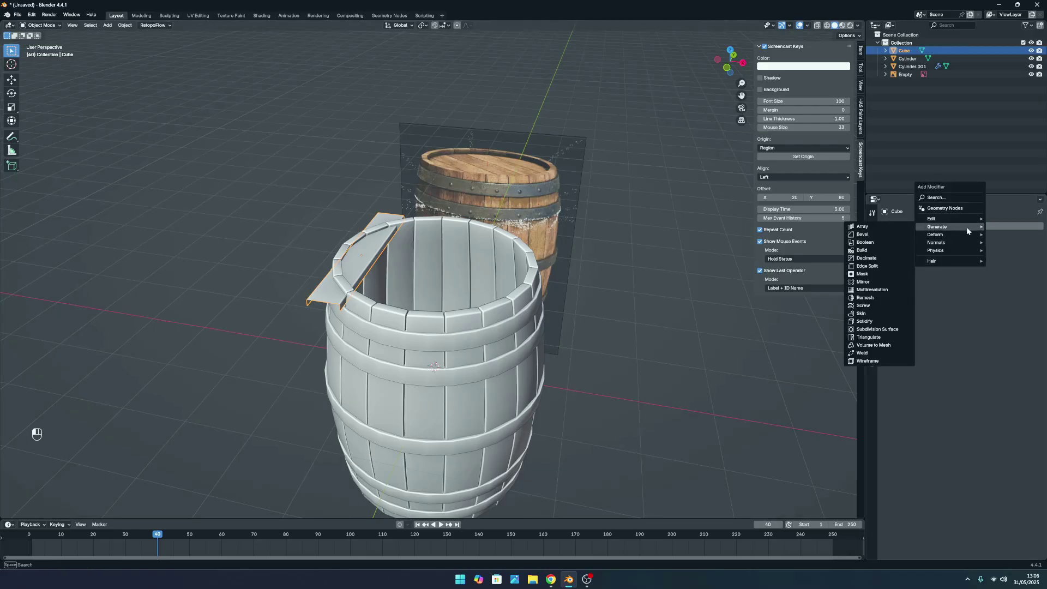
left_click(875, 229)
scroll(391, 276, "up", 2)
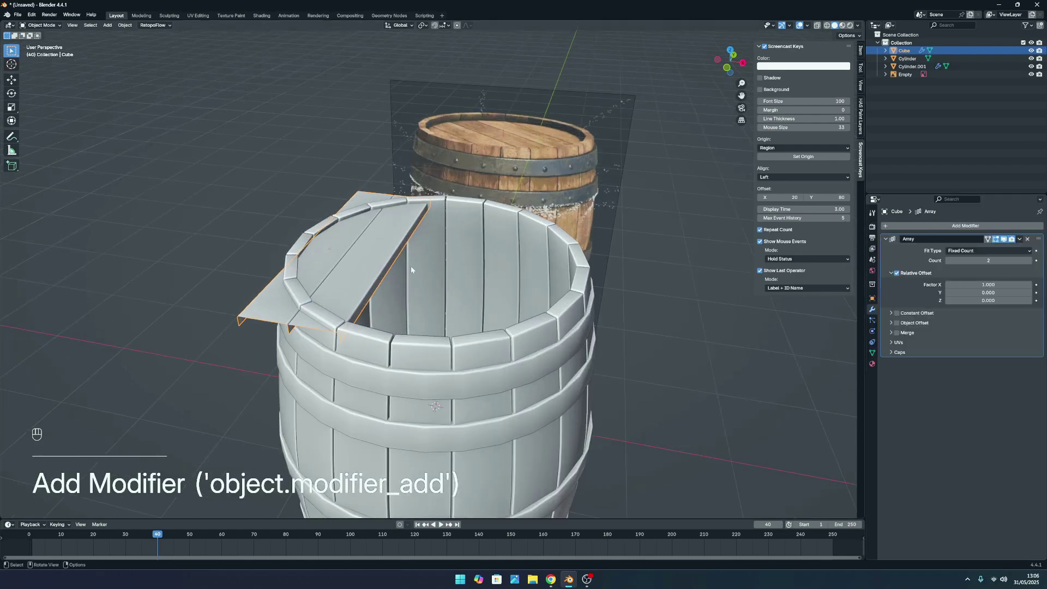
Set the plank's Array modifier count to 6 so the planks span the barrel opening, leaving the count without a keyframe.
left_click(411, 266)
middle_click_drag(410, 266, 454, 313)
middle_click_drag(403, 335, 368, 295)
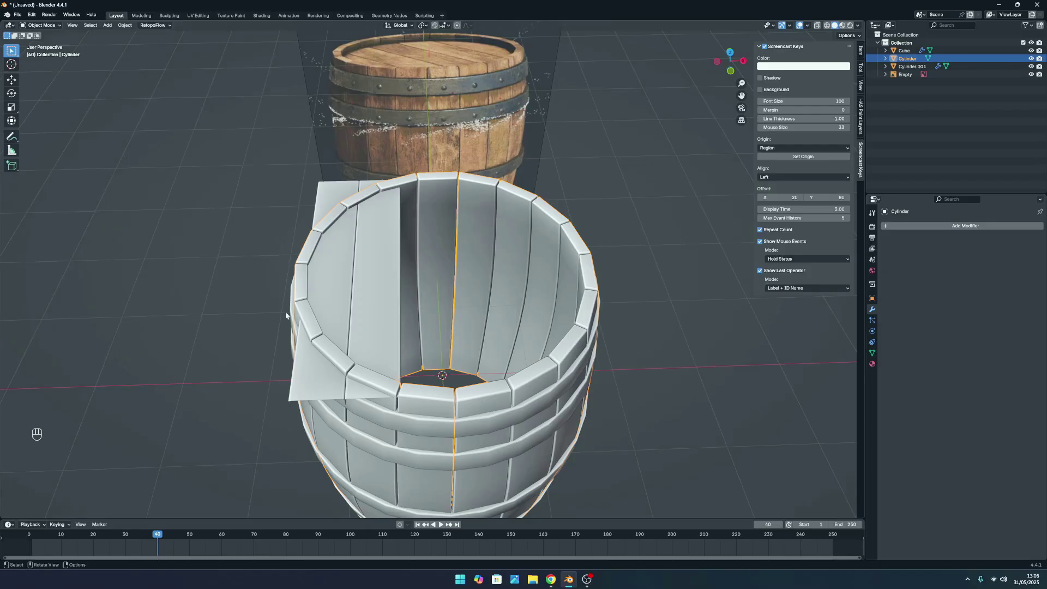
left_click(331, 299)
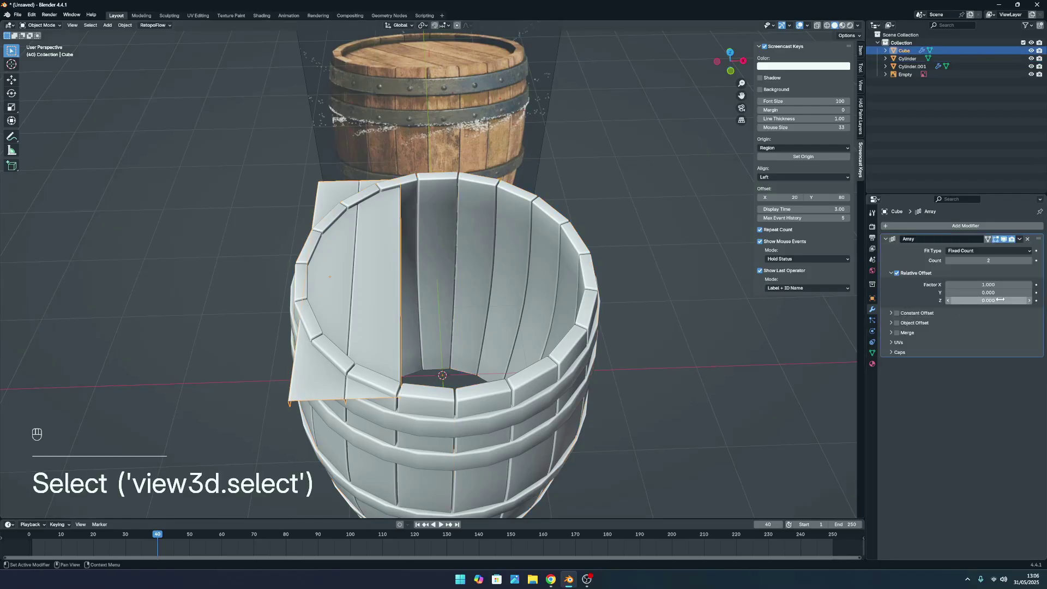
left_click(1036, 260)
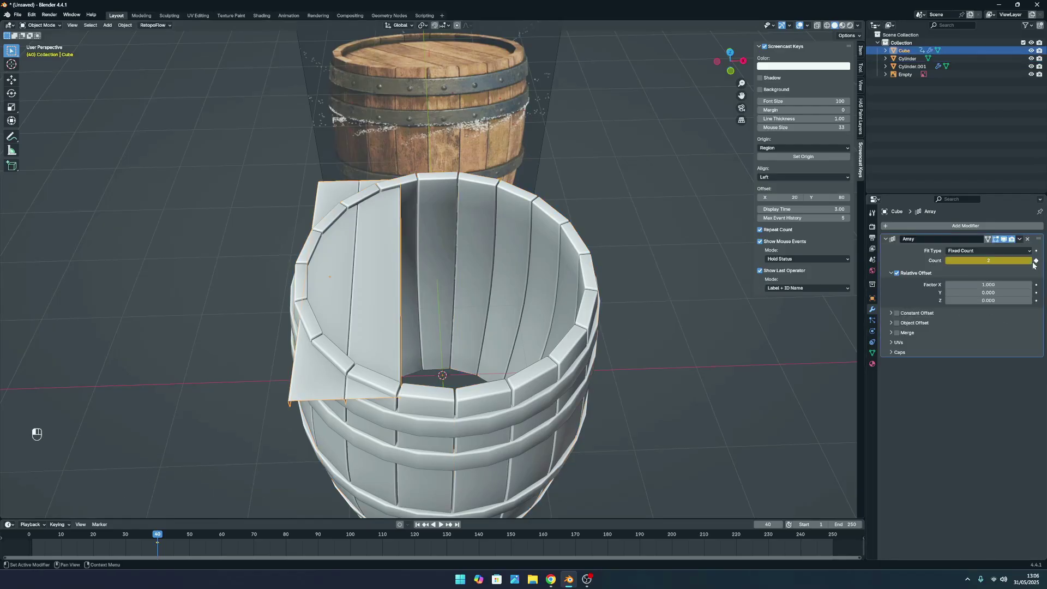
left_click(1030, 261)
left_click(1036, 261)
left_click(1030, 262)
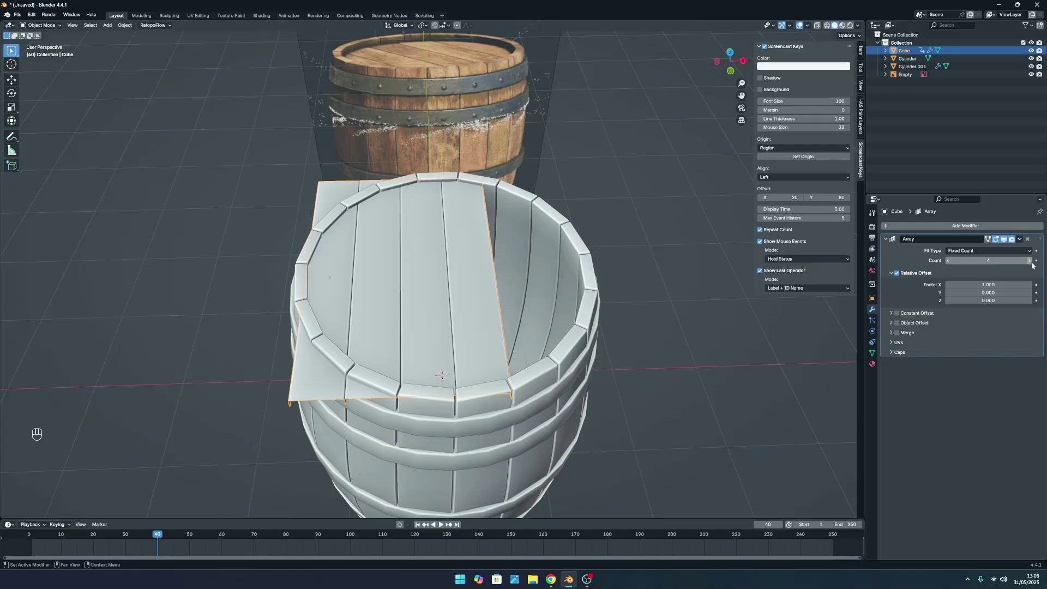
left_click(1031, 262)
left_click(1031, 261)
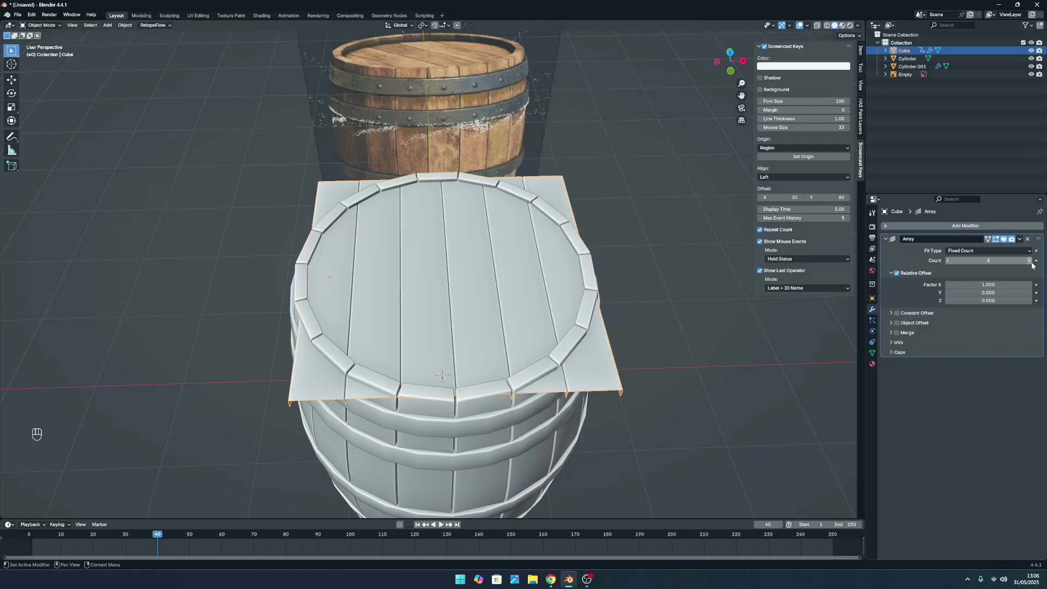
Set the array's relative offset Factor X to 1.01 to leave slim gaps between the lid planks.
middle_click_drag(718, 347, 523, 323)
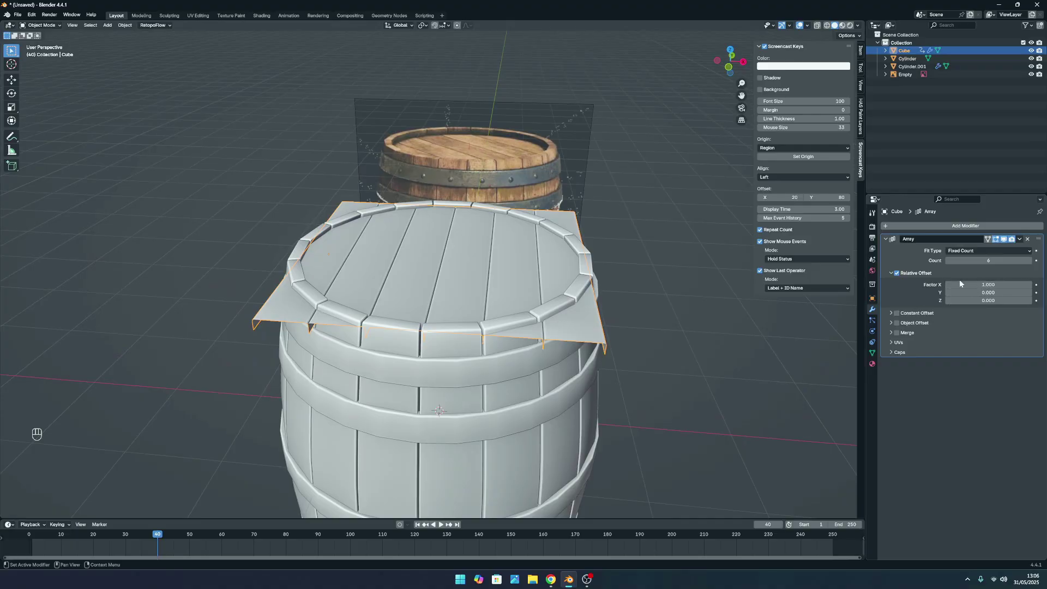
scroll(376, 274, "up", 5)
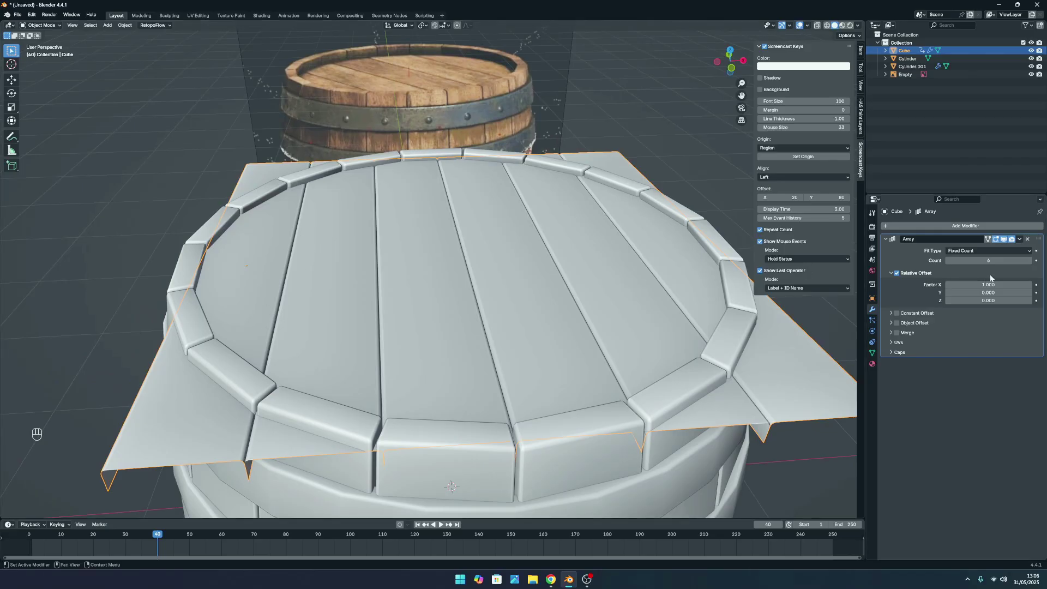
left_click(1029, 285)
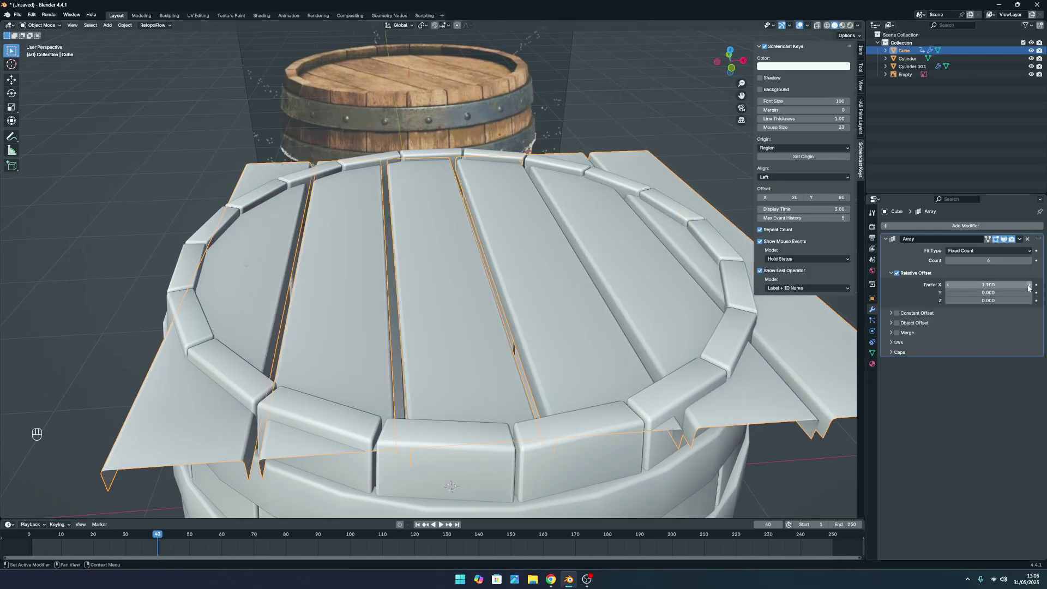
left_click(997, 287)
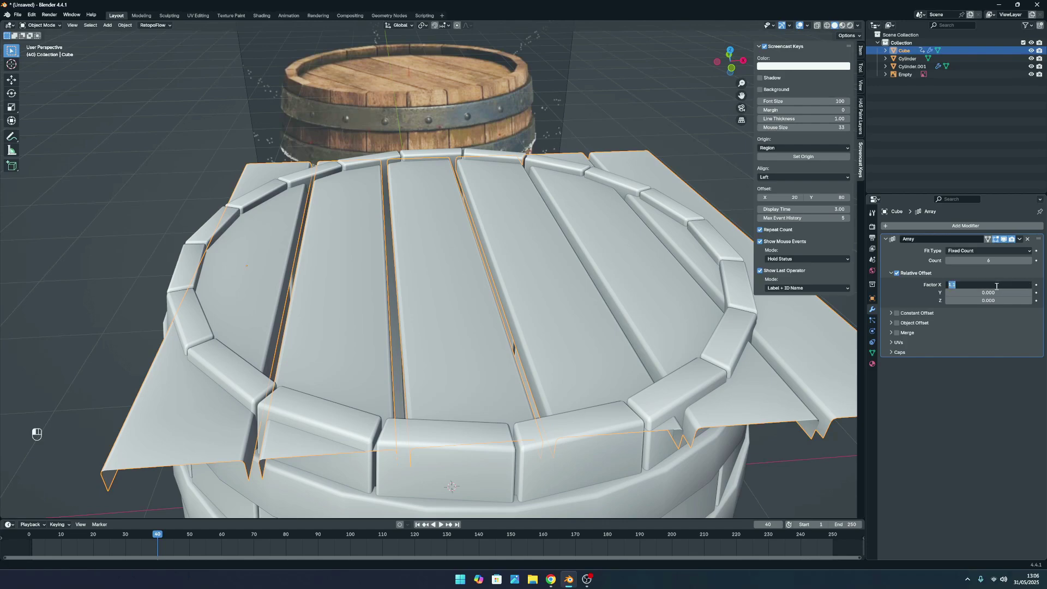
left_click(974, 283)
key("Return")
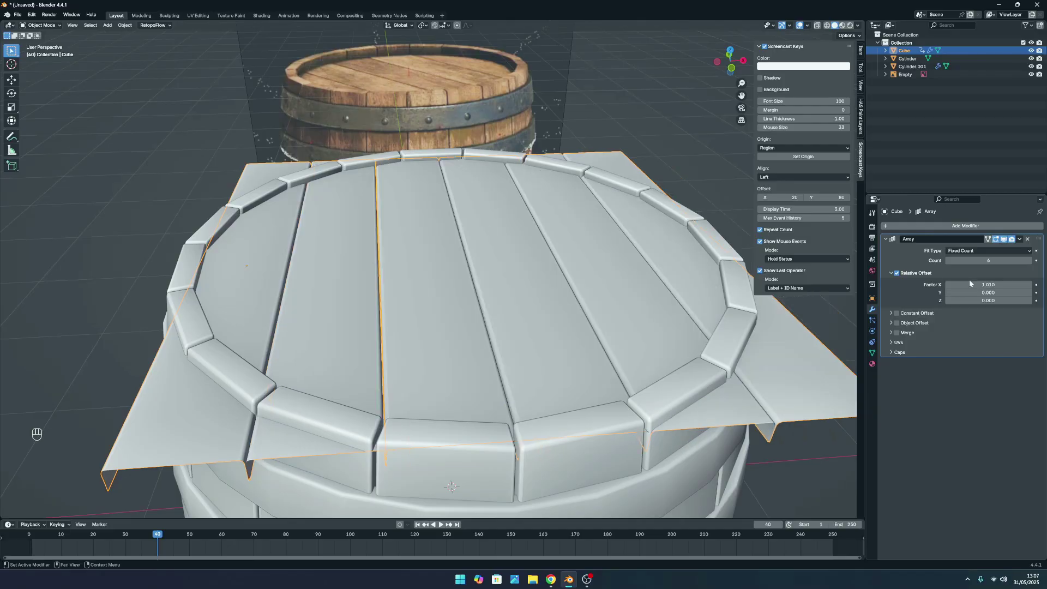
Widen the gaps between the lid planks by setting the array's relative offset Factor X to 1.02.
left_click(614, 384)
middle_click_drag(614, 384, 633, 406)
double_click(993, 284)
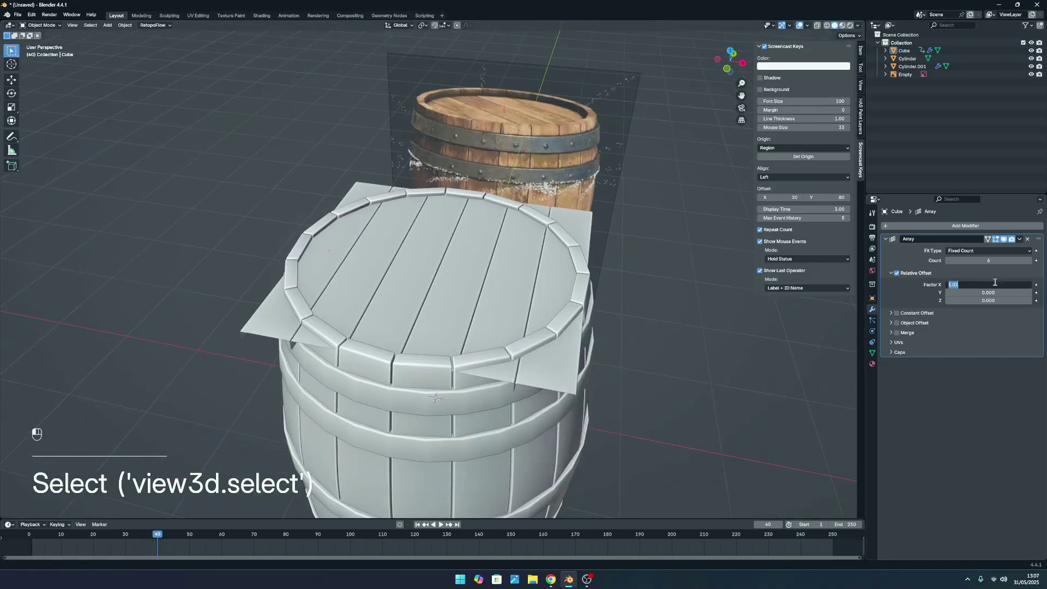
left_click(996, 283)
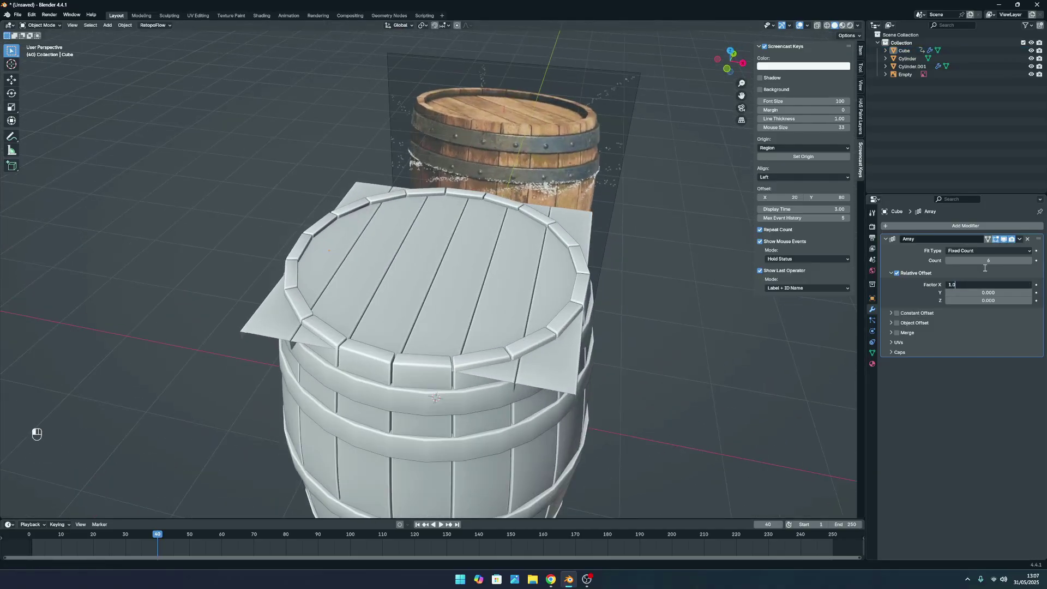
key("Return")
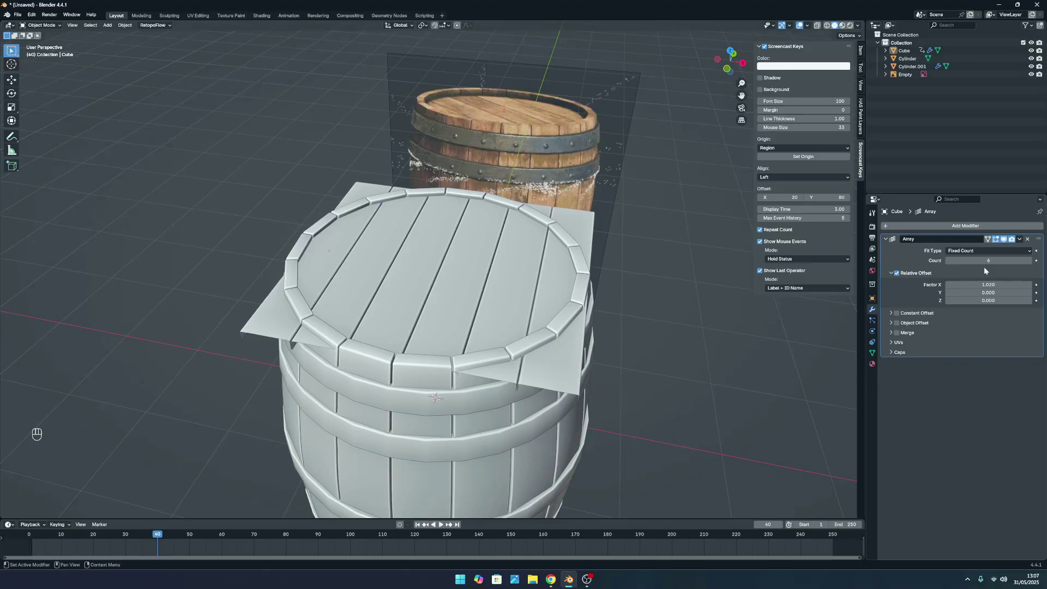
Examine the arrayed lid planks from several angles and check the source plank's mesh in Edit Mode.
scroll(659, 336, "down", 5)
middle_click_drag(401, 257, 406, 228)
middle_click_drag(425, 266, 631, 327)
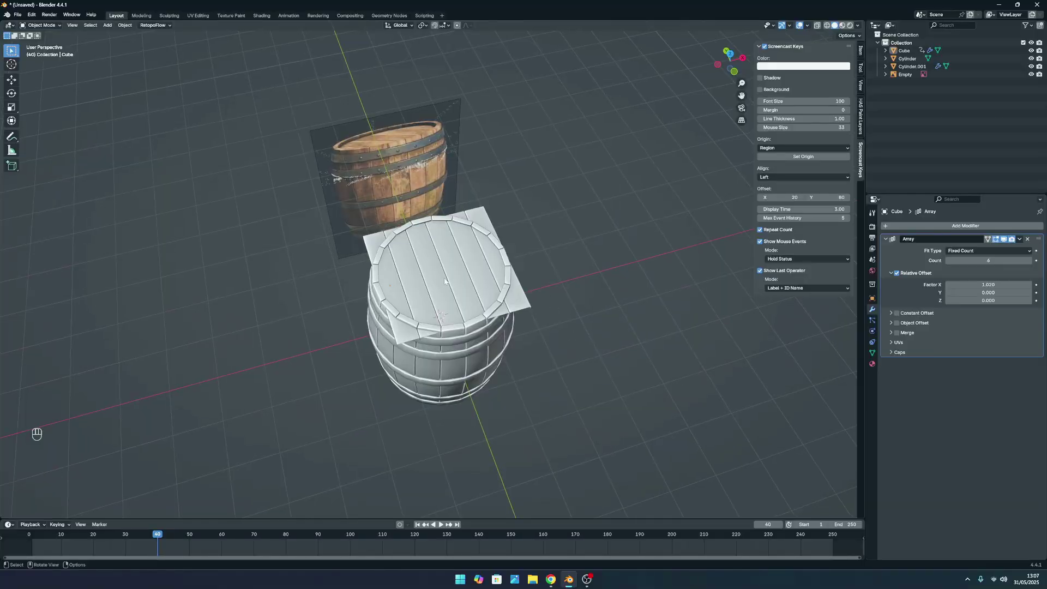
scroll(441, 283, "up", 2)
scroll(464, 269, "up", 2)
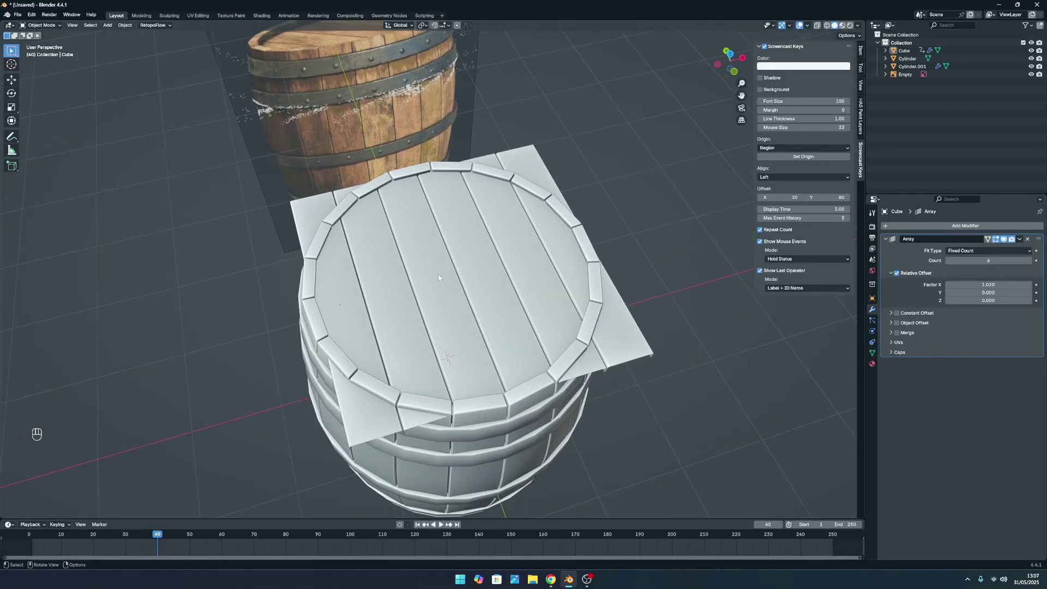
left_click(439, 297)
key("Tab")
key("Tab")
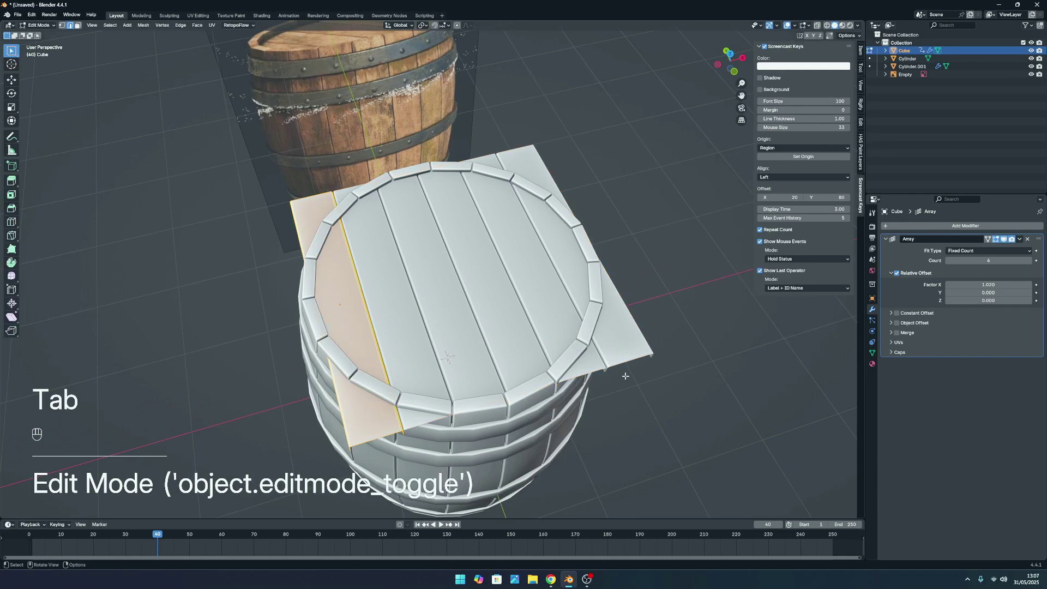
Apply the Array modifier on the lid planks so all six become real geometry.
left_click(692, 411)
scroll(693, 415, "down", 4)
middle_click_drag(694, 415, 627, 379)
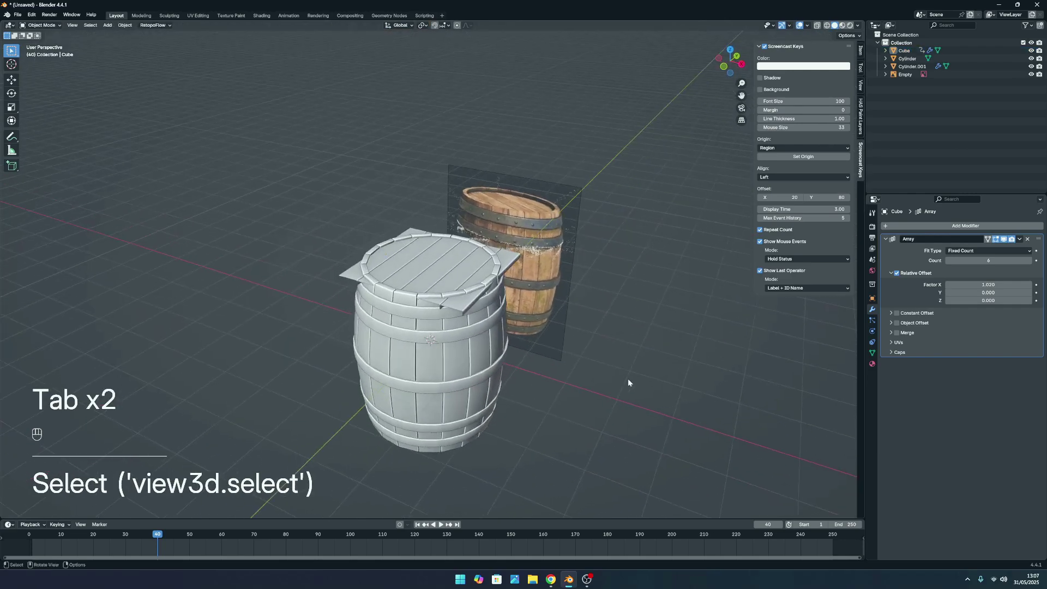
left_click(1019, 239)
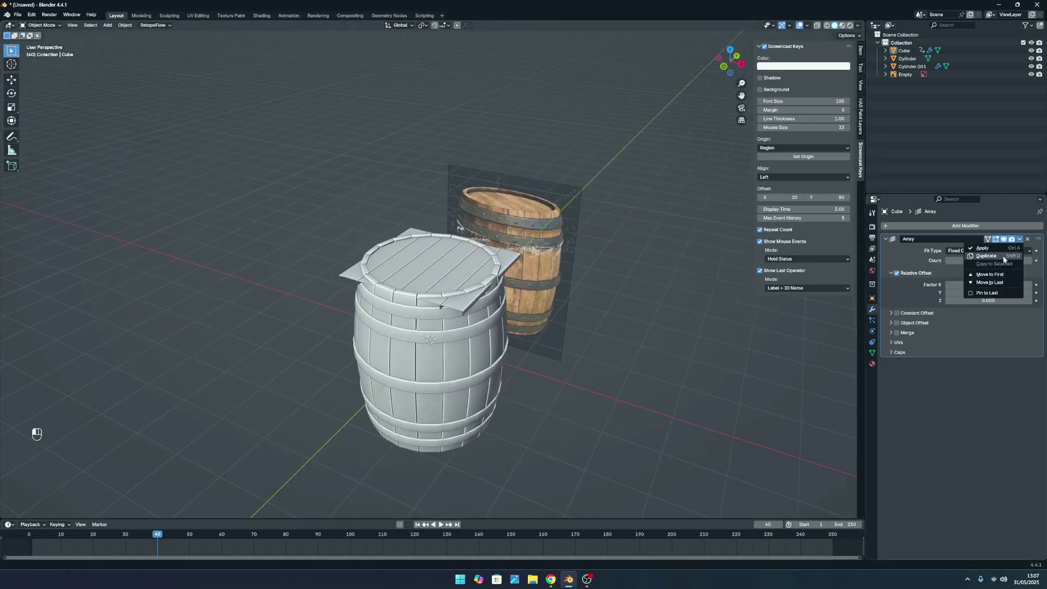
left_click(1000, 246)
middle_click_drag(434, 336, 679, 400)
scroll(609, 317, "up", 3)
left_click(492, 280)
left_click(679, 401)
scroll(561, 364, "down", 3)
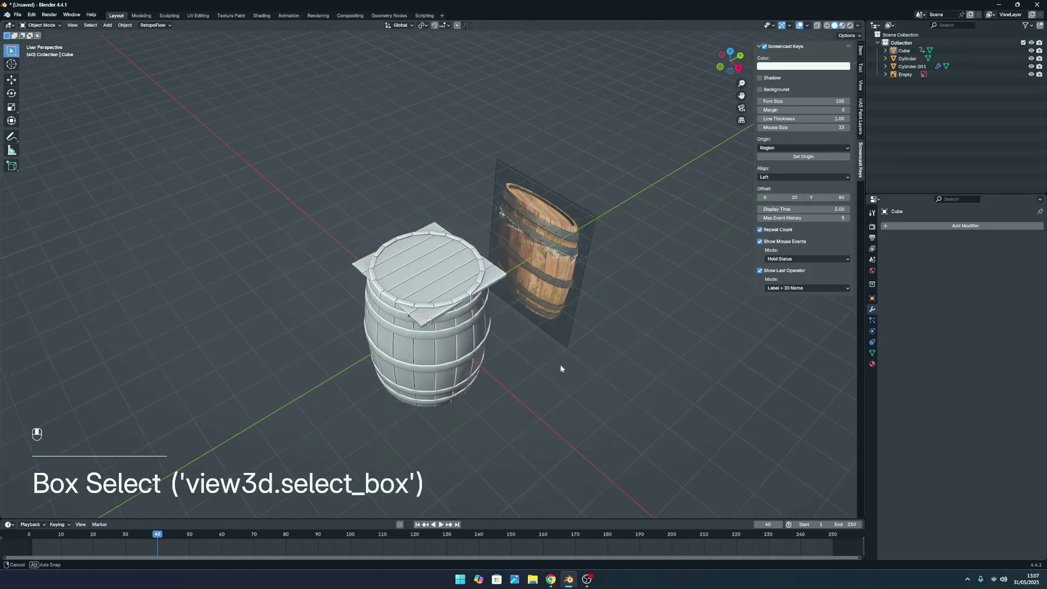
middle_click_drag(561, 365, 600, 364)
scroll(603, 366, "up", 2)
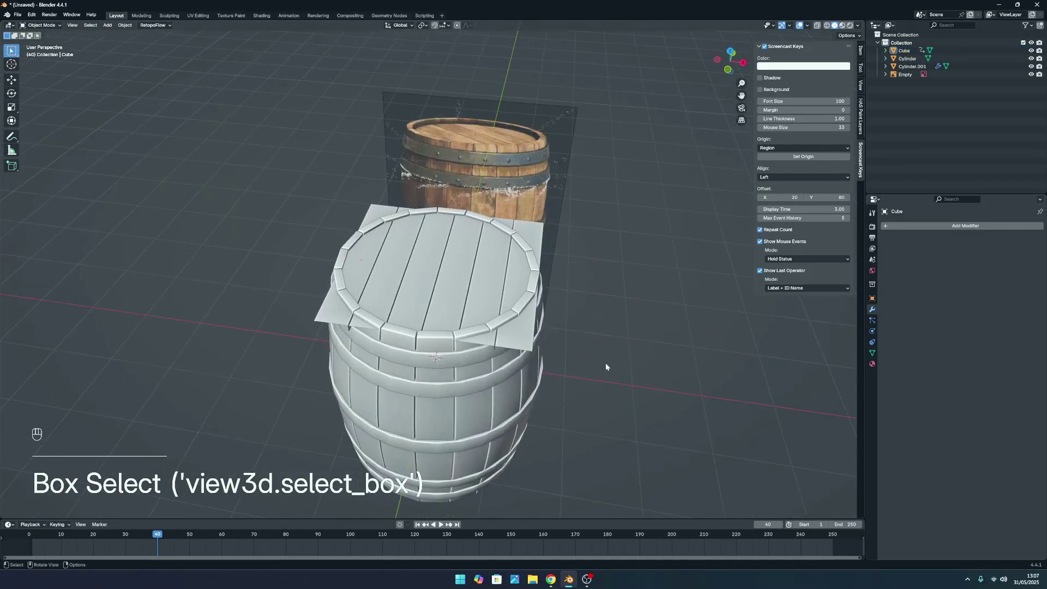
Isolate the lid planks in local view, examine their mesh from below and the front, and return to the full scene.
key("Tab")
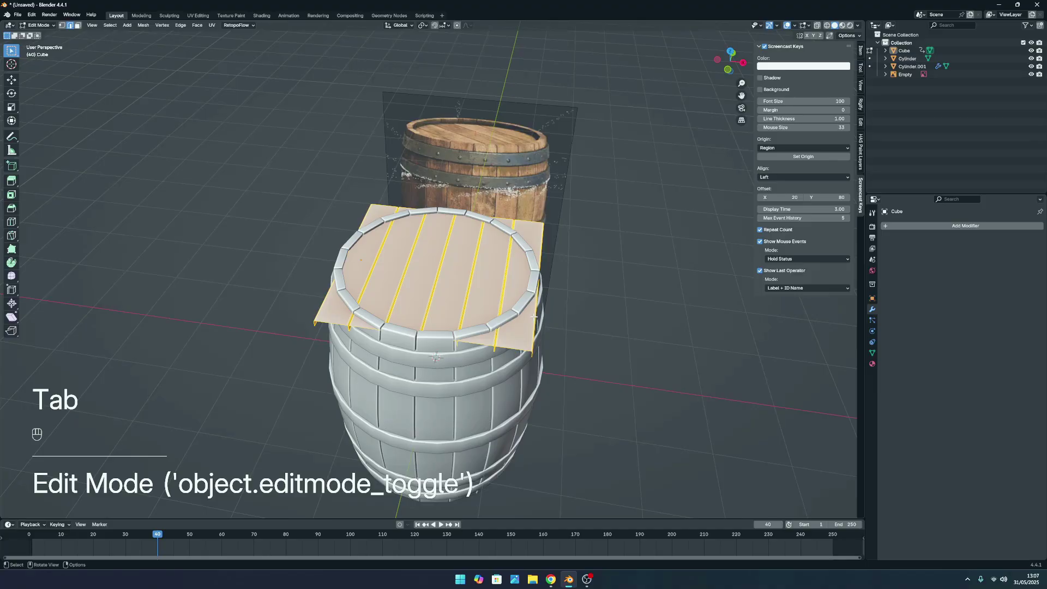
key("slash")
left_click(611, 361)
middle_click_drag(611, 361, 598, 306)
key("Tab")
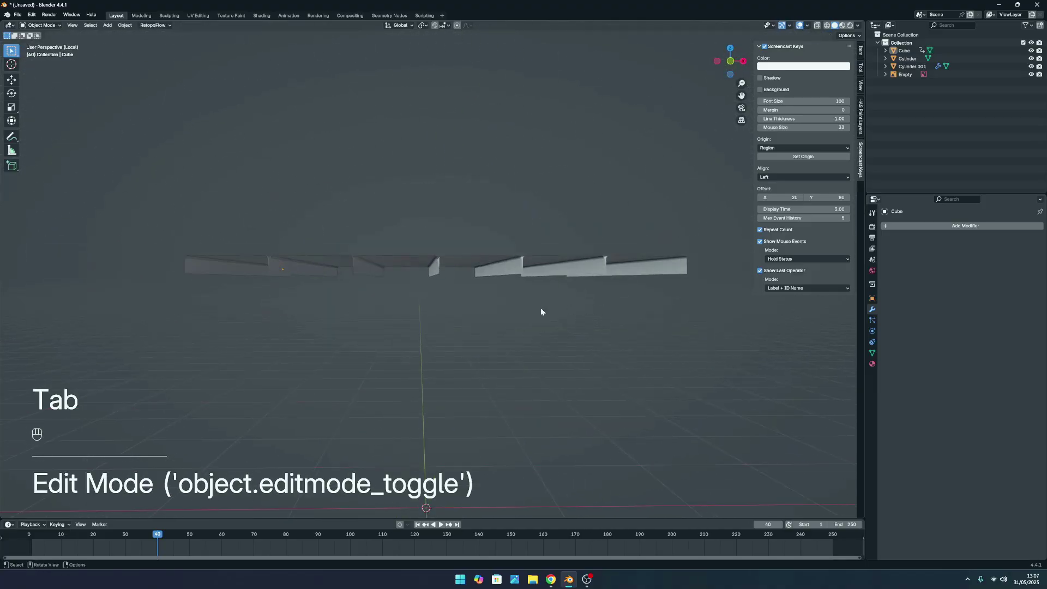
key("Tab")
scroll(426, 305, "down", 4)
left_click(426, 305)
middle_click_drag(426, 305, 429, 358)
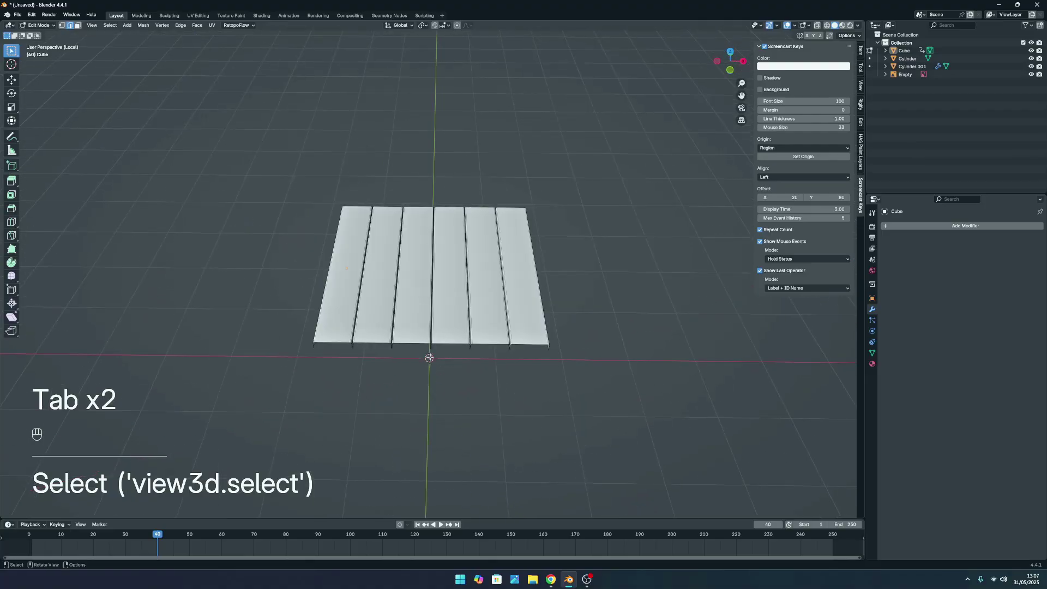
key("KP_1")
key("slash")
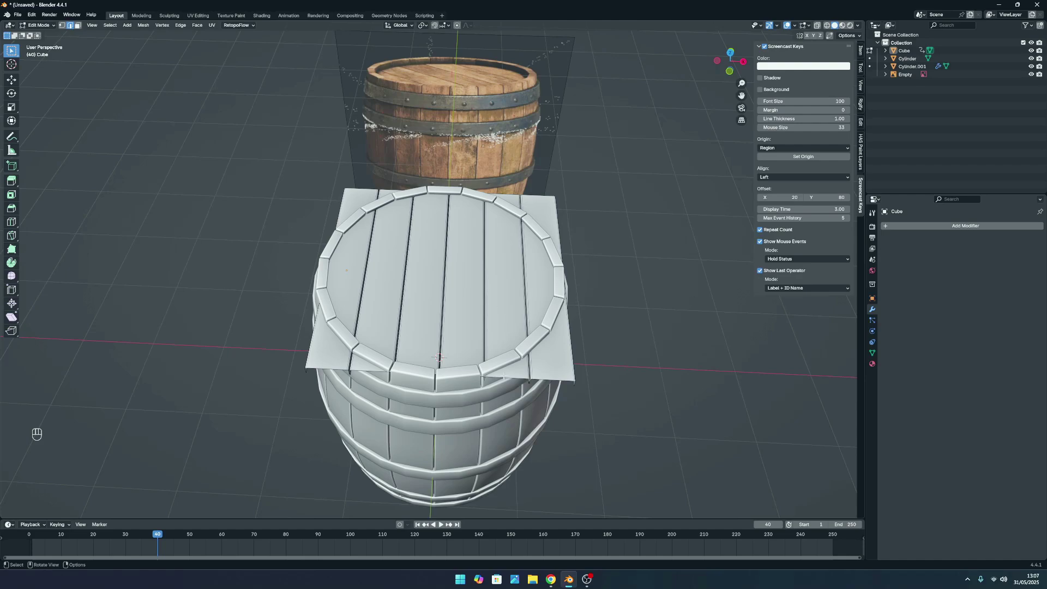
Add a cylinder mesh in Object Mode and scale it by about 1.326 in top view to match the barrel opening.
key("shift+a")
key("Tab")
left_click(614, 409)
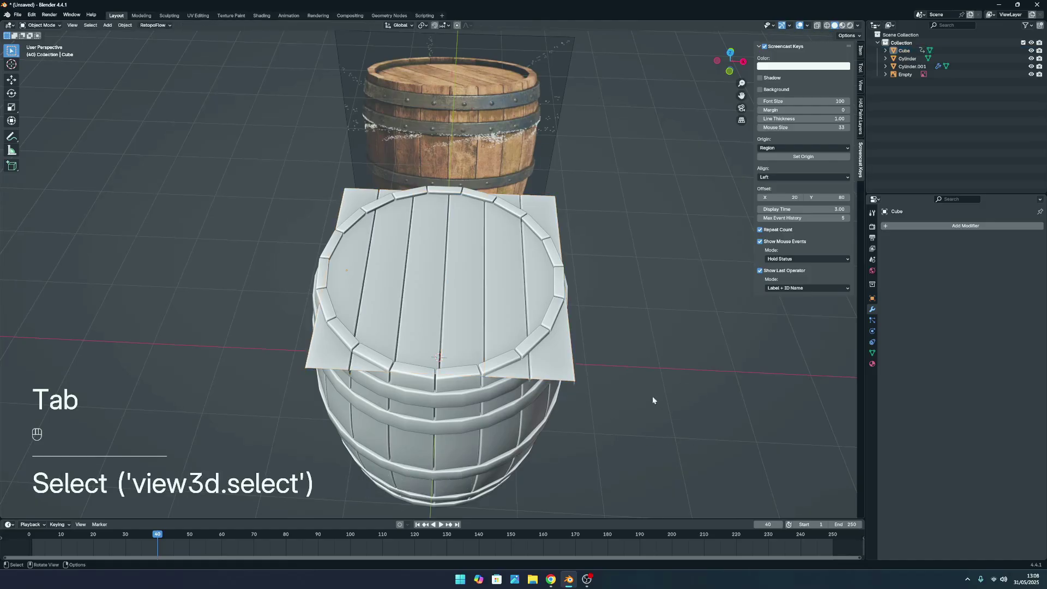
key("shift+a")
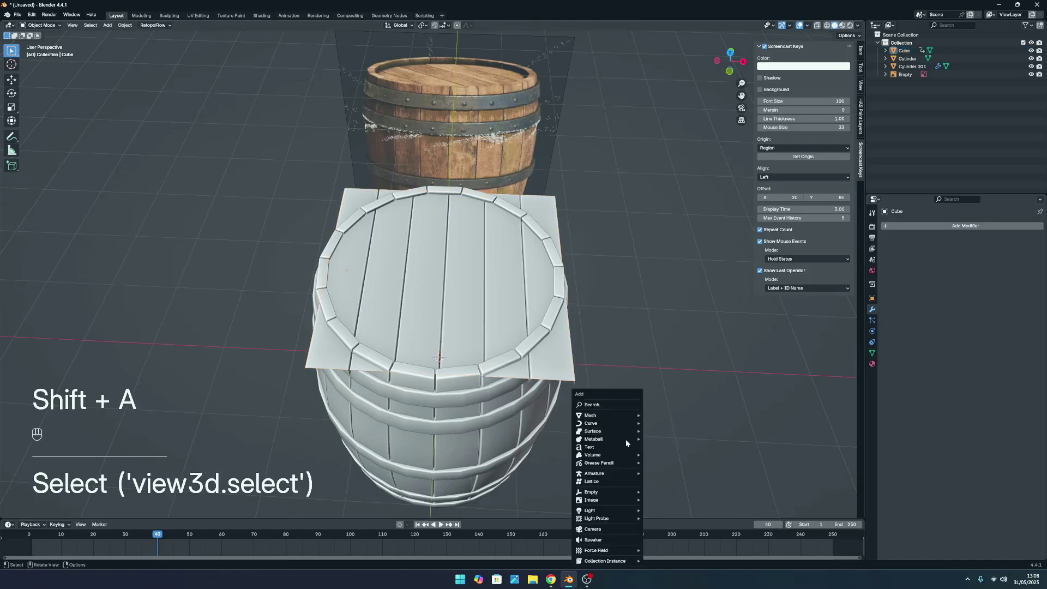
mouse_move(612, 416)
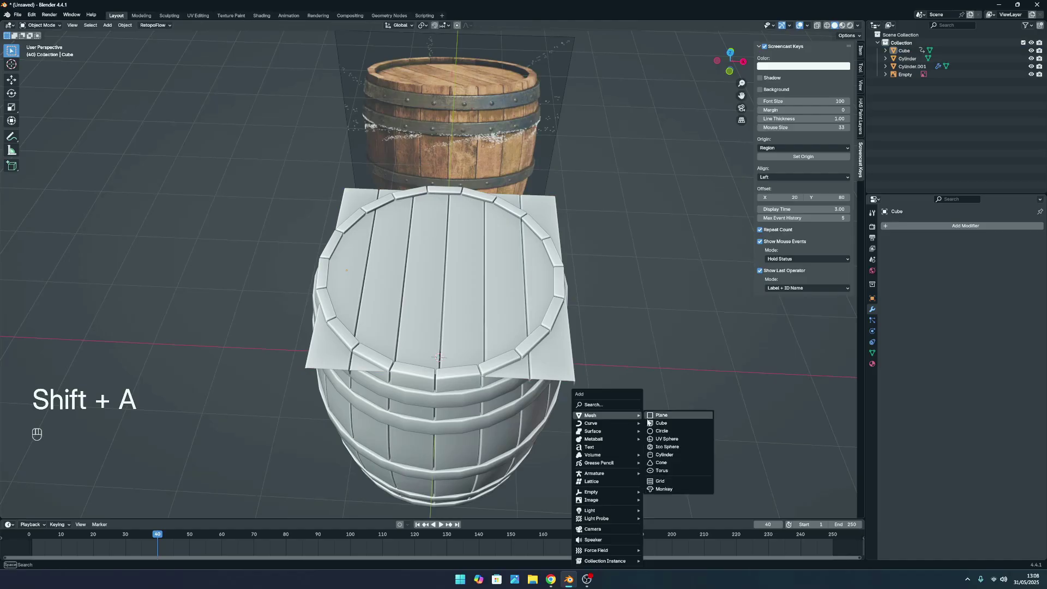
left_click(673, 455)
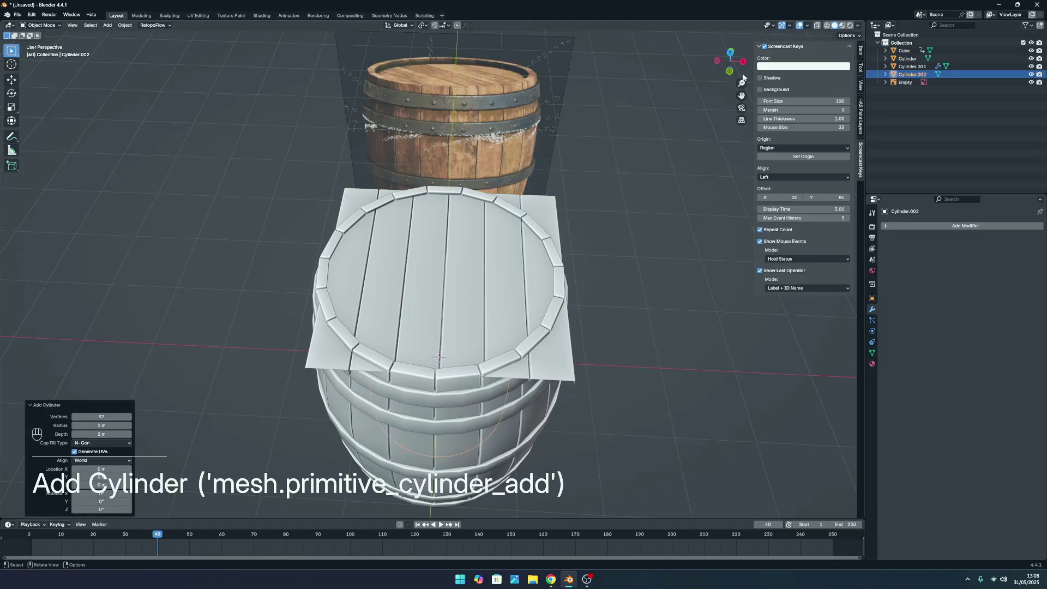
left_click(730, 54)
key("s")
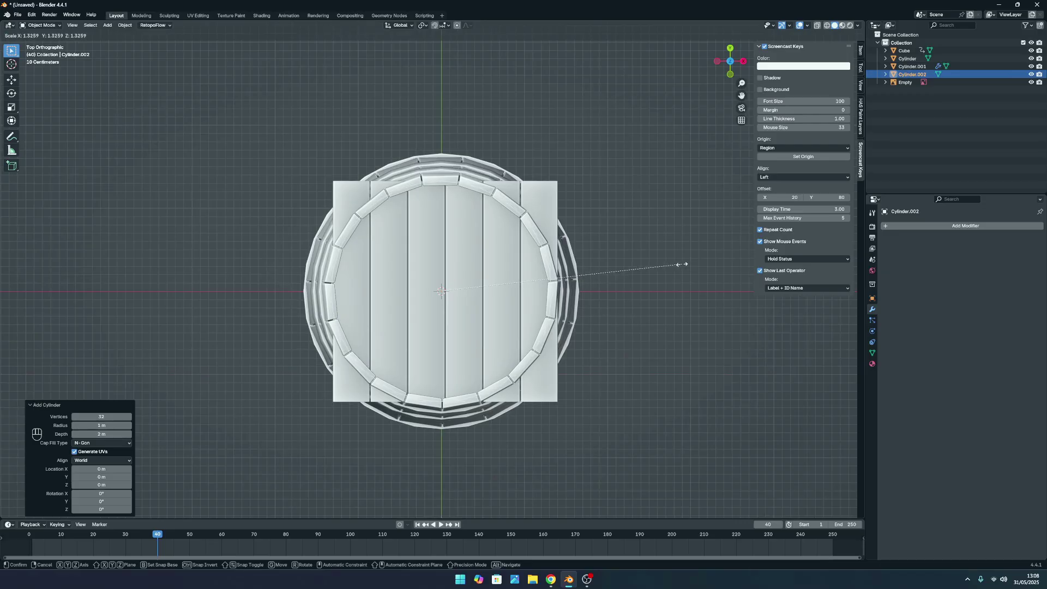
left_click(683, 265)
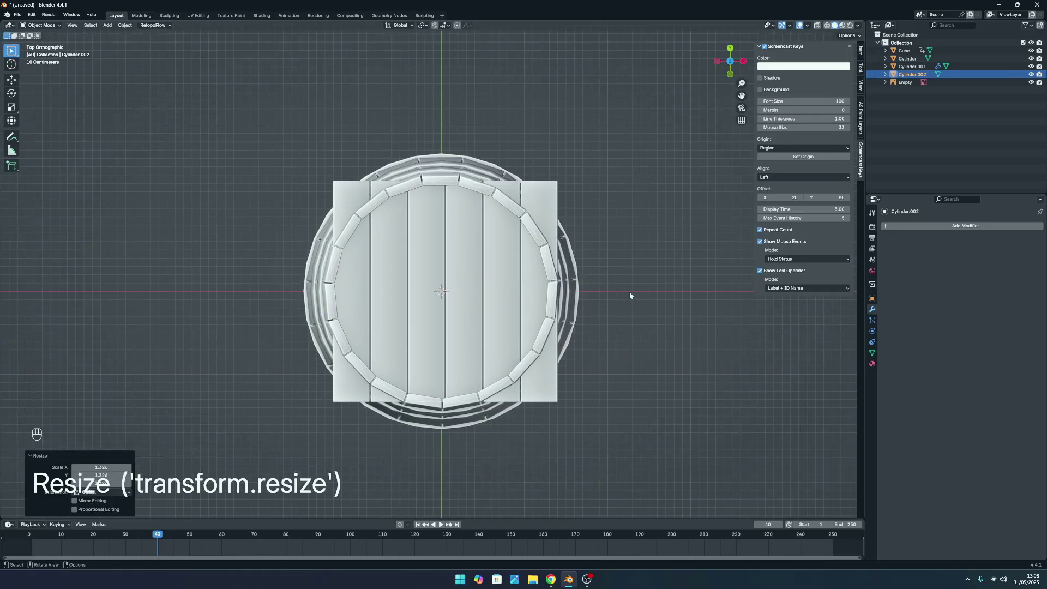
Hide the barrel's staves and its metal hoops to expose the new cylinder and the lid planks.
key("g")
key("z")
middle_click_drag(628, 237, 544, 308)
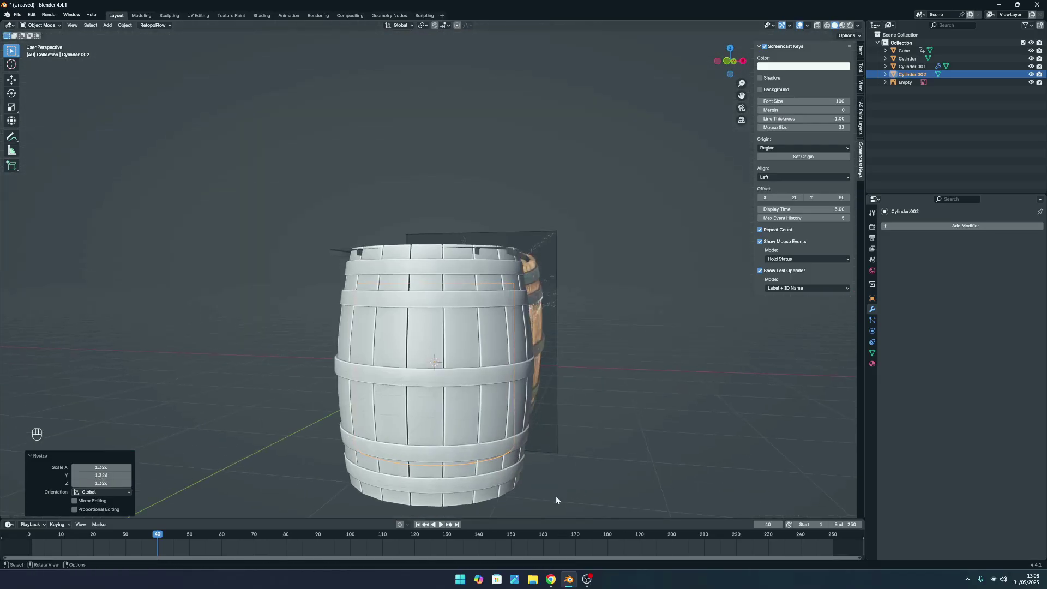
left_click(500, 410)
left_click(496, 378, "shift")
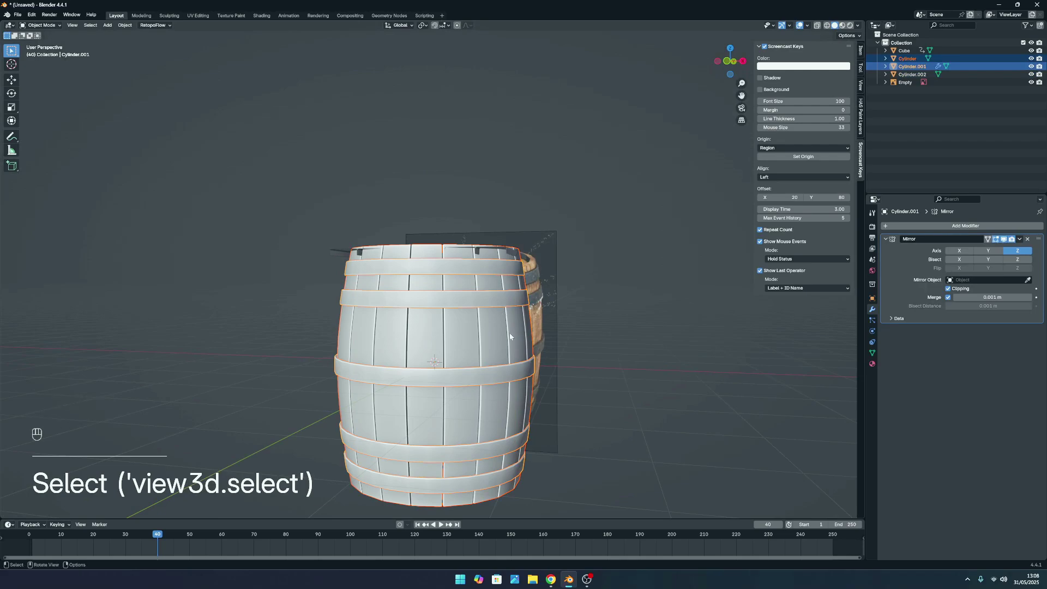
key("h")
Move the new cylinder up along Z by about 1.2 m so it passes through the lid planks.
left_click(525, 342)
middle_click_drag(537, 381, 571, 423)
left_click_drag(503, 416, 488, 414)
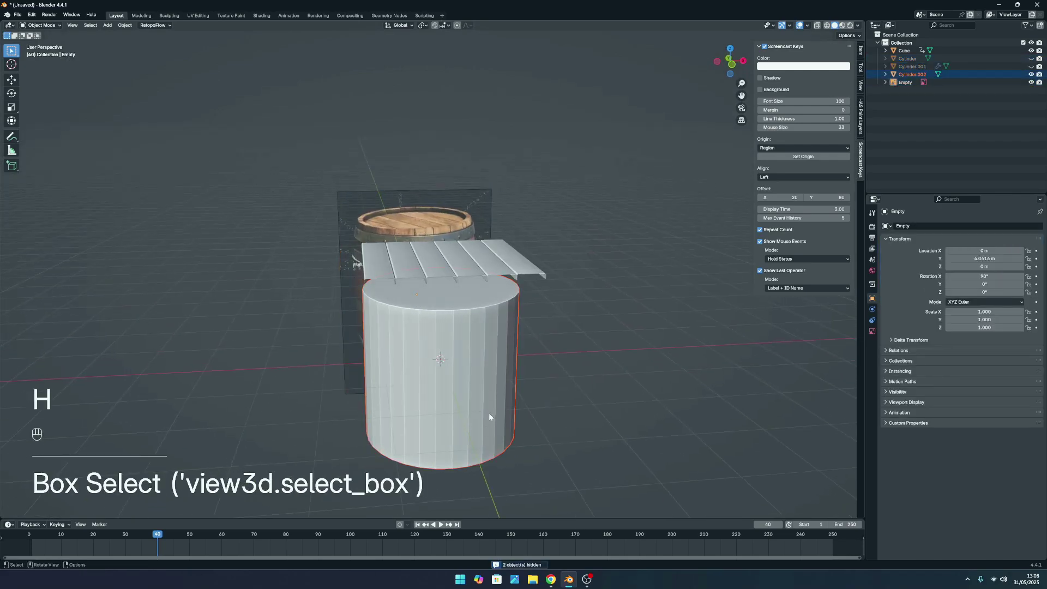
key("g")
key("z")
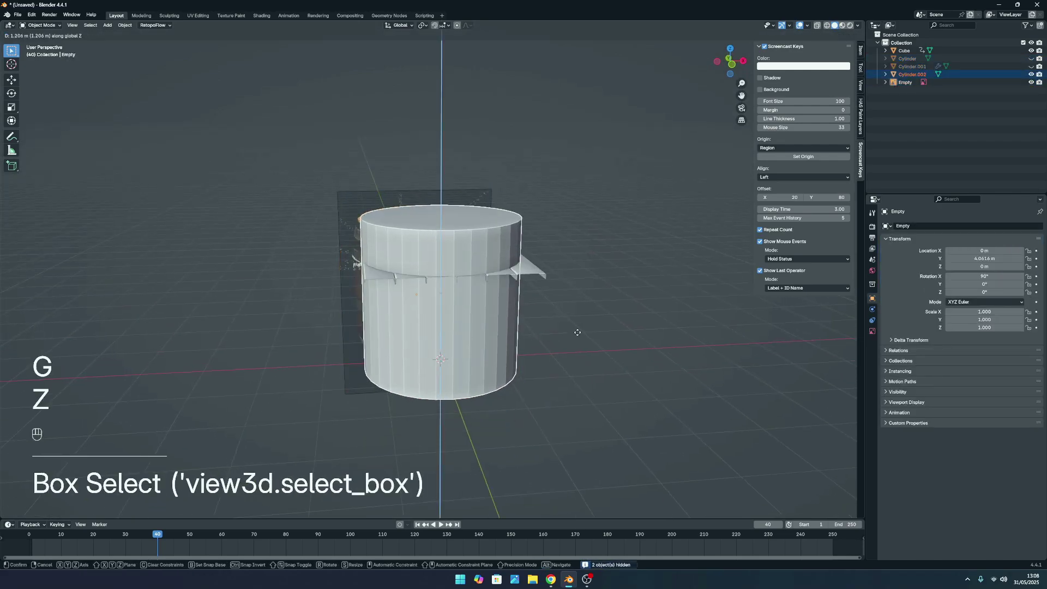
left_click(577, 332)
Add a Boolean modifier to the lid planks.
middle_click_drag(579, 335, 761, 368)
left_click(634, 349)
left_click(539, 345)
scroll(760, 367, "up", 3)
middle_click_drag(680, 361, 609, 352)
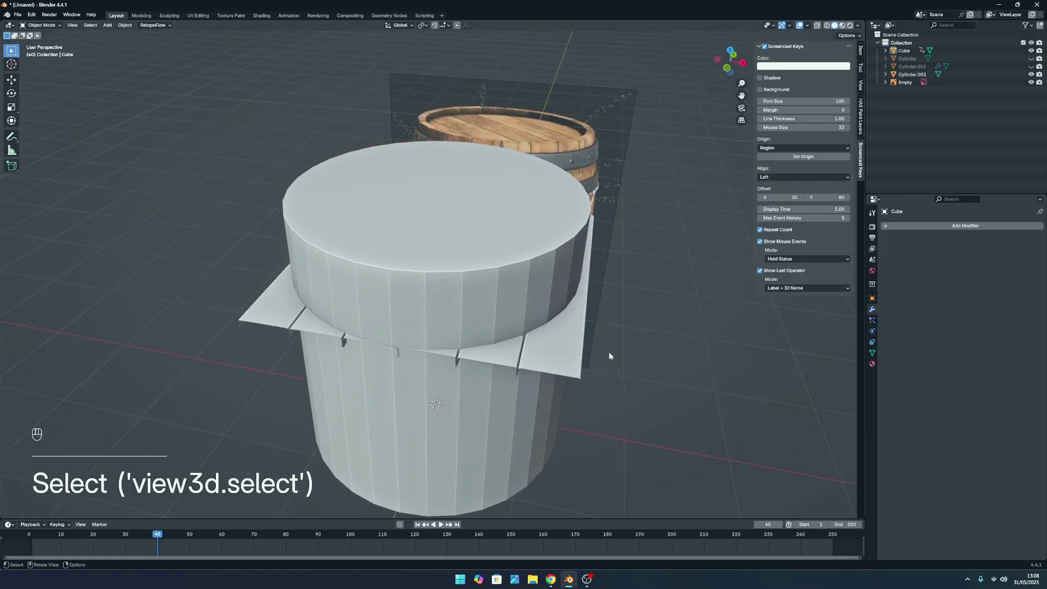
left_click(928, 226)
mouse_move(930, 229)
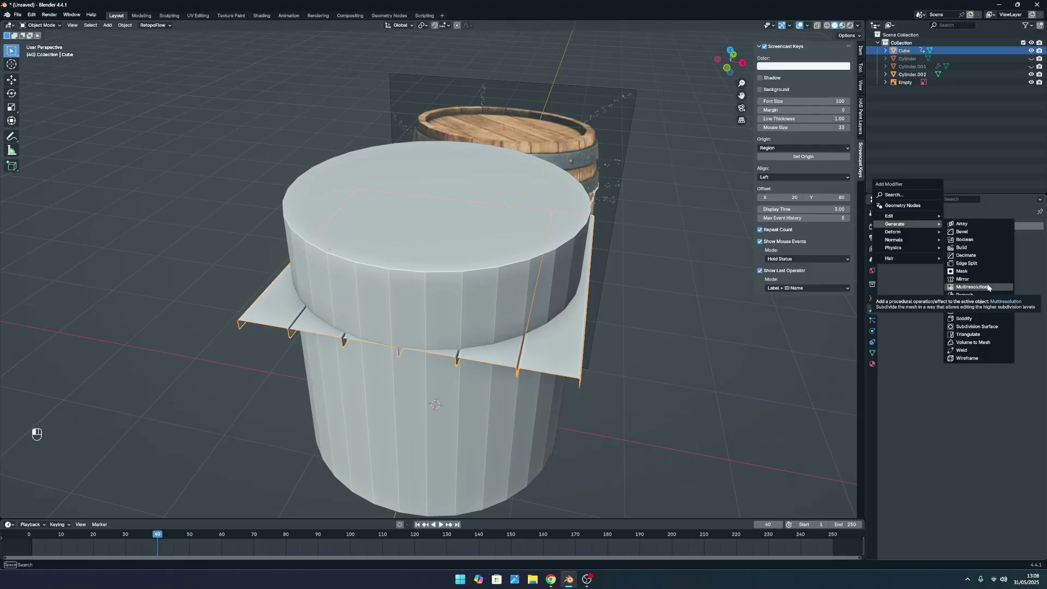
left_click(984, 241)
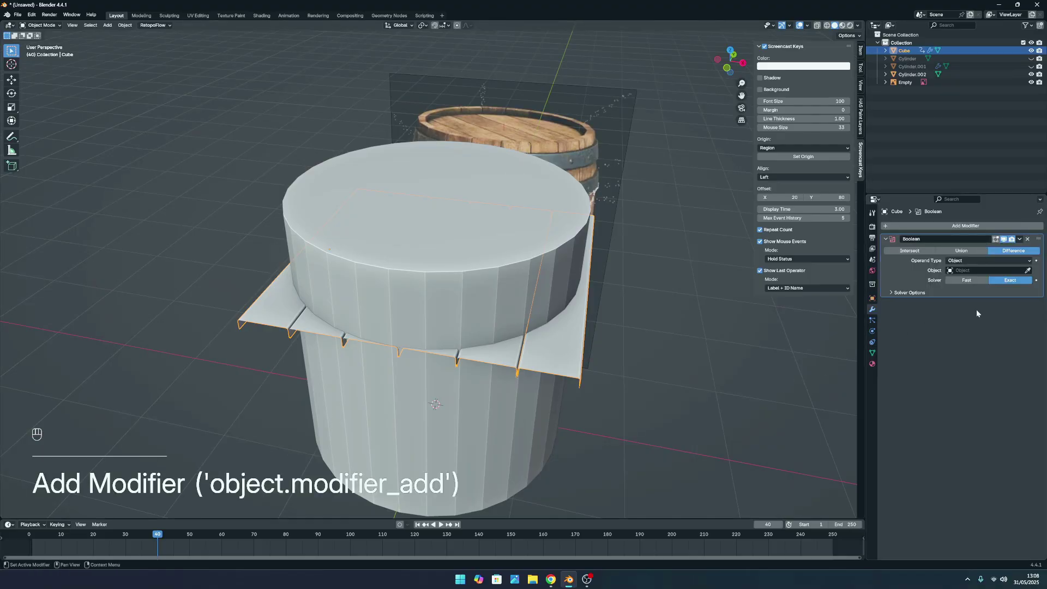
Use the cylinder as the planks' Boolean object and set the operation to Intersect.
middle_click_drag(627, 354, 480, 258)
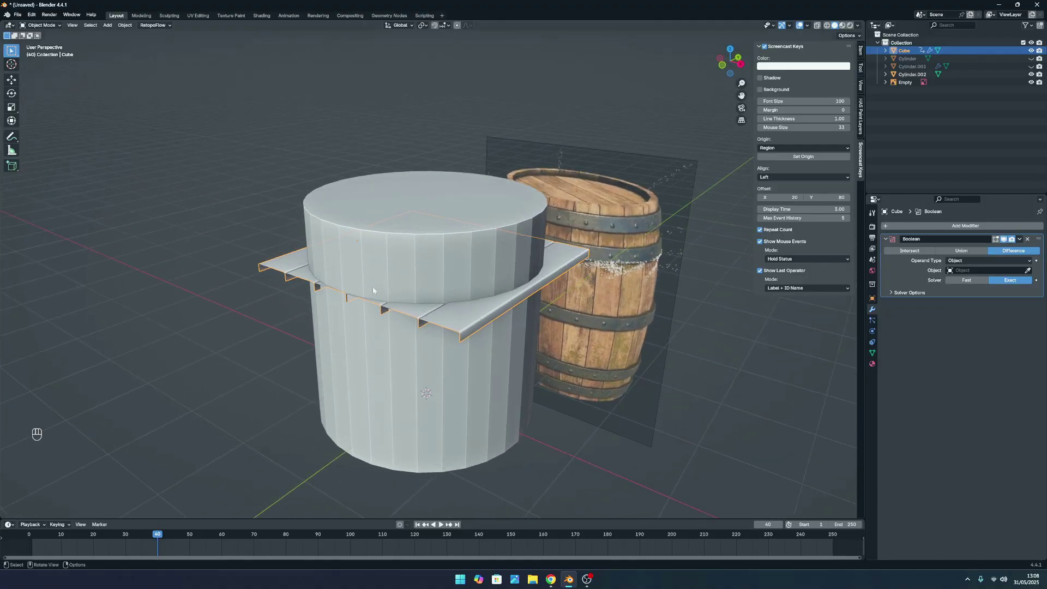
middle_click_drag(417, 219, 386, 262)
scroll(386, 262, "up", 2)
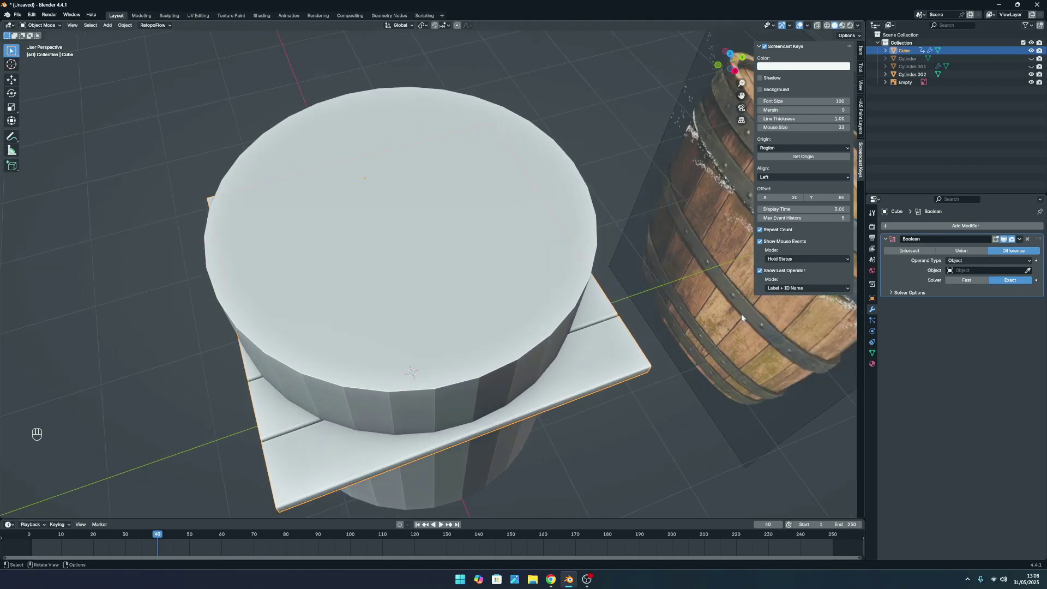
scroll(741, 313, "down", 3)
scroll(525, 351, "up", 1)
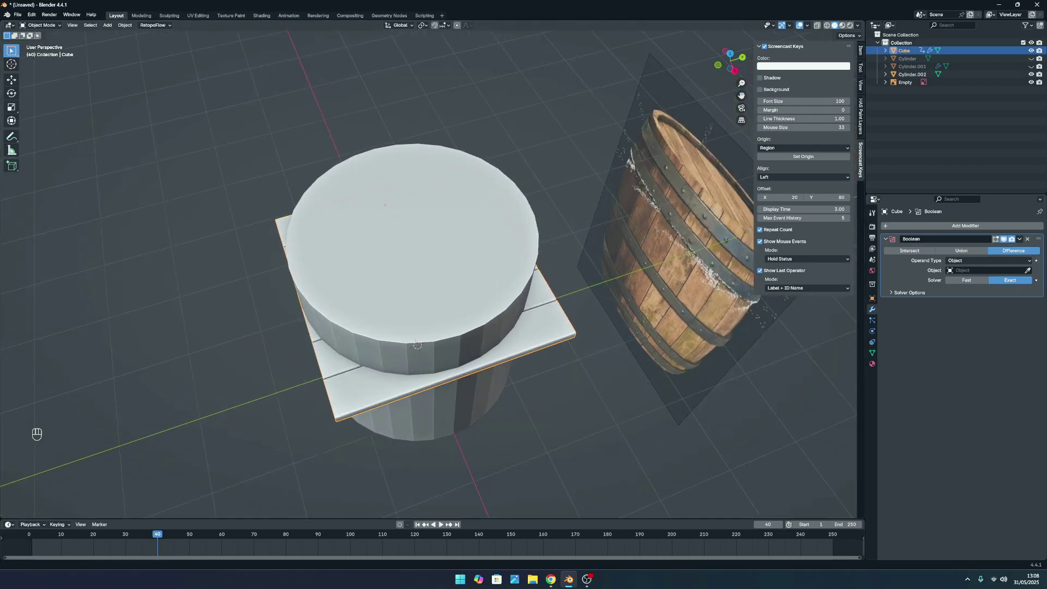
left_click(1027, 270)
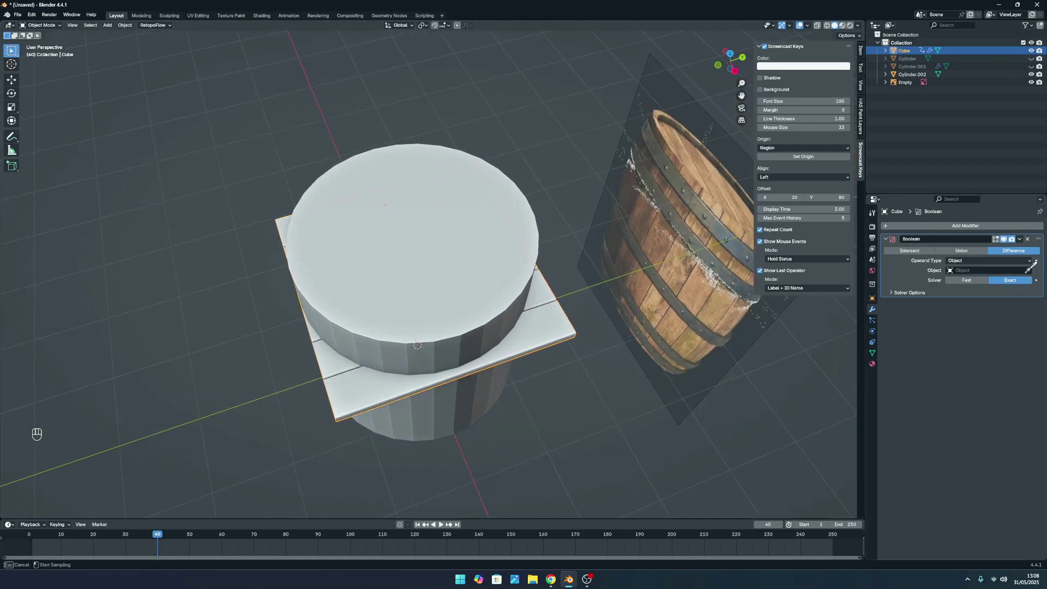
left_click(521, 208)
middle_click_drag(538, 280, 625, 309)
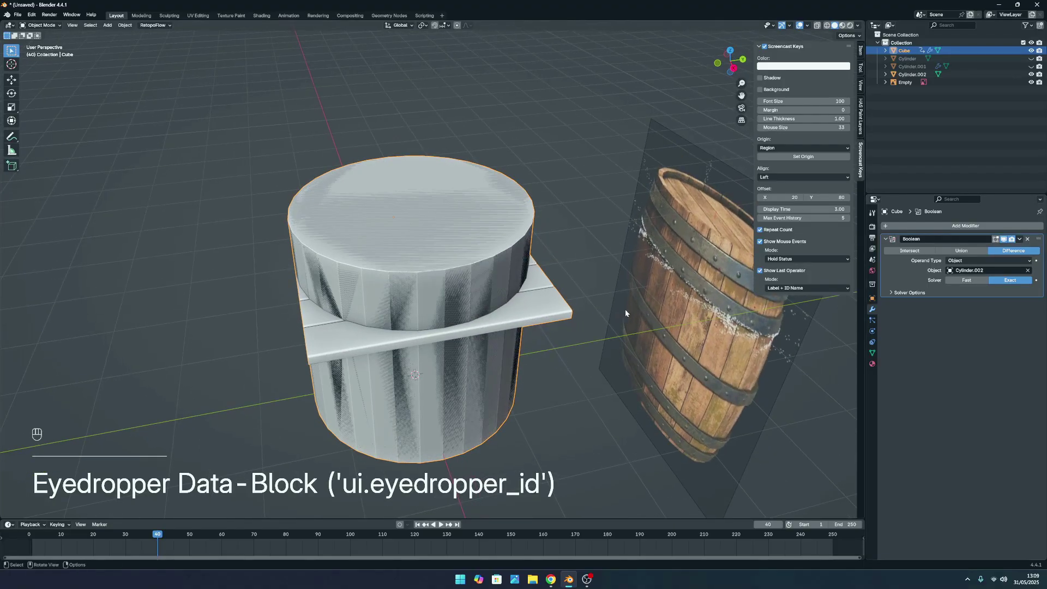
left_click(926, 252)
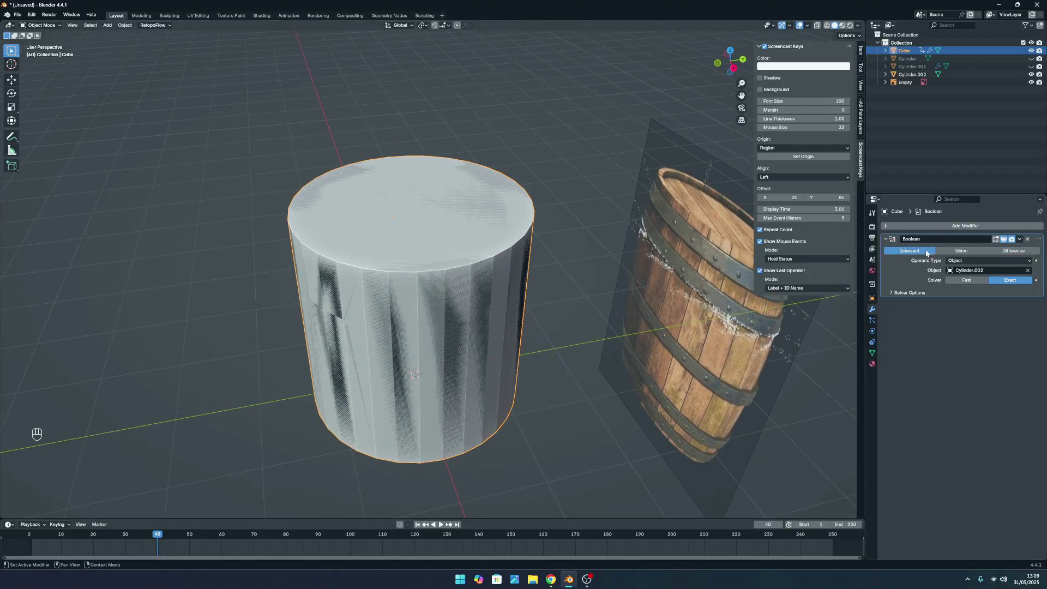
Examine the Boolean intersection inside the cylinder from several angles in wireframe display, with X-ray off and on.
middle_click_drag(568, 300, 480, 295)
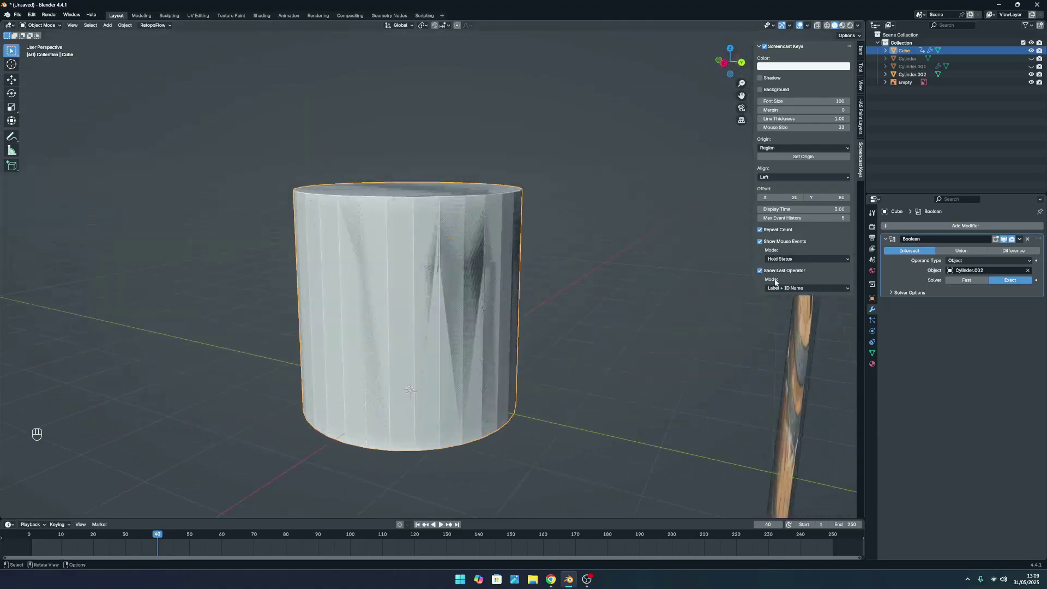
left_click(827, 25)
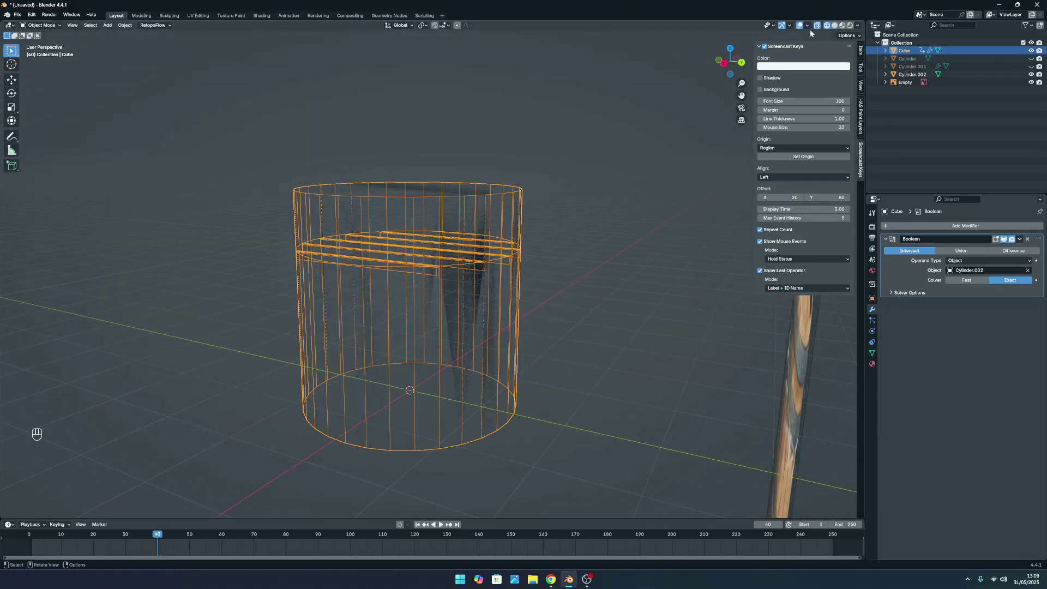
middle_click_drag(390, 257, 410, 277)
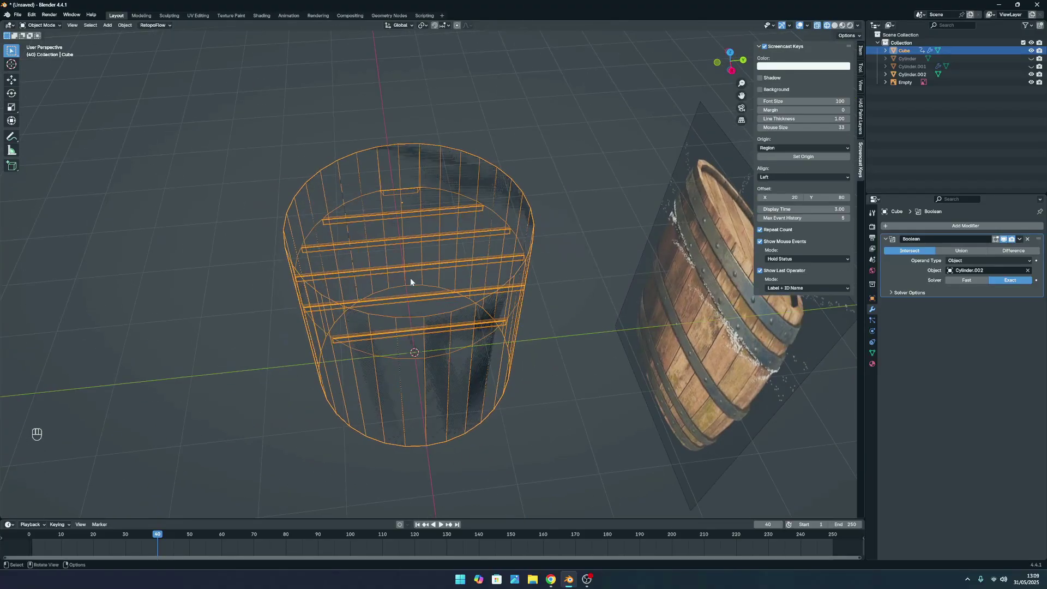
left_click(816, 26)
middle_click_drag(554, 391, 461, 236)
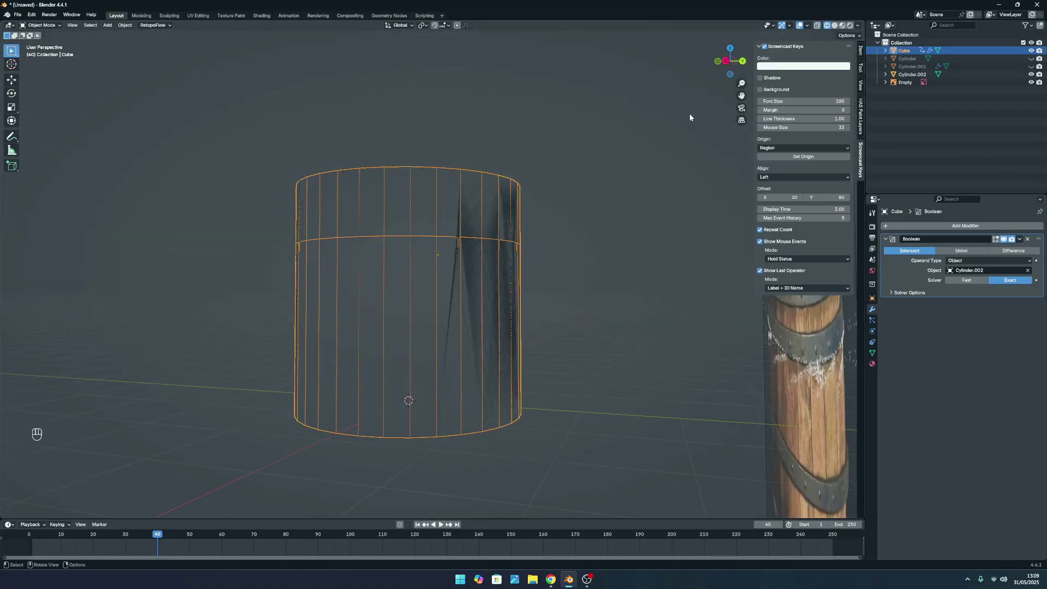
left_click(816, 26)
middle_click_drag(377, 305, 478, 245)
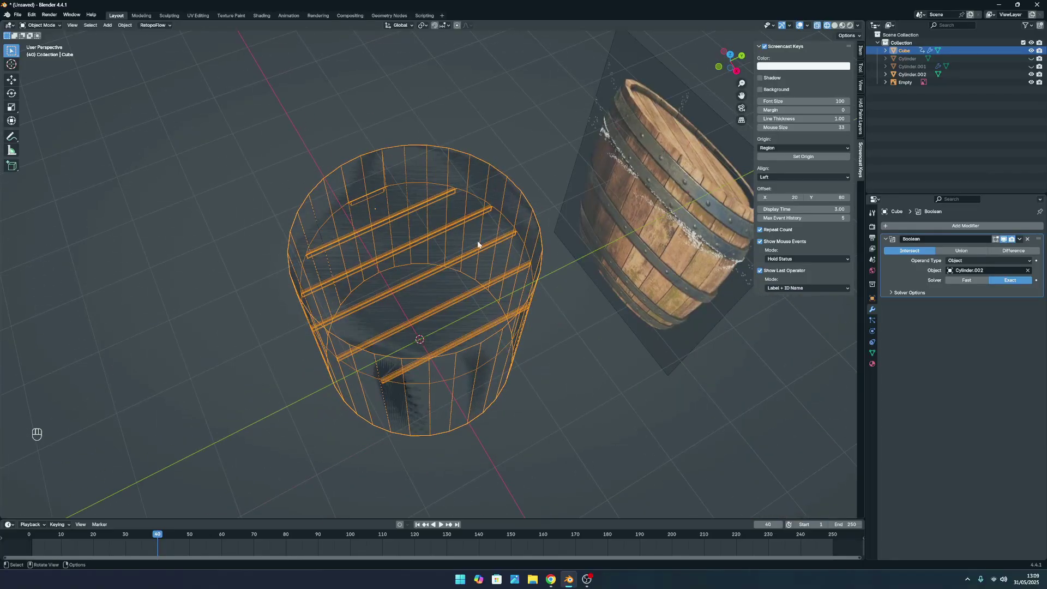
Apply the Boolean modifier on the lid planks.
middle_click_drag(384, 210, 397, 242)
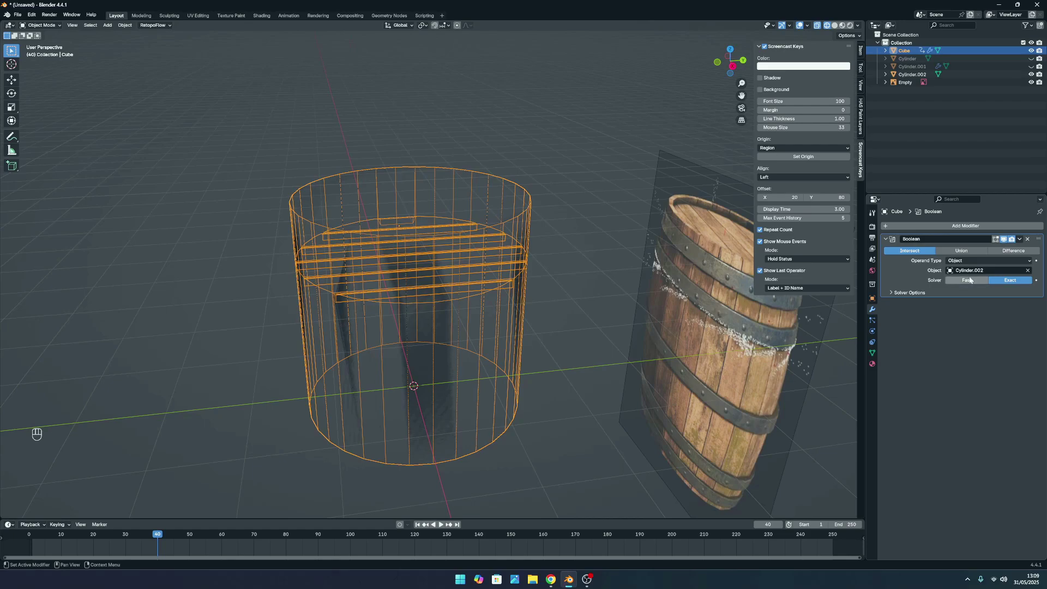
left_click(1020, 239)
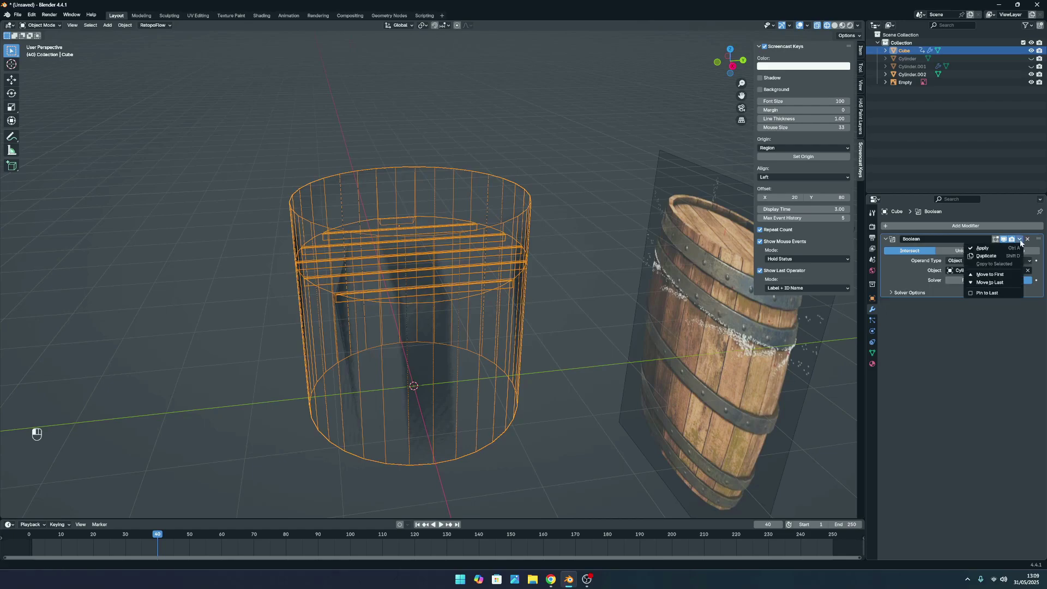
left_click(1002, 269)
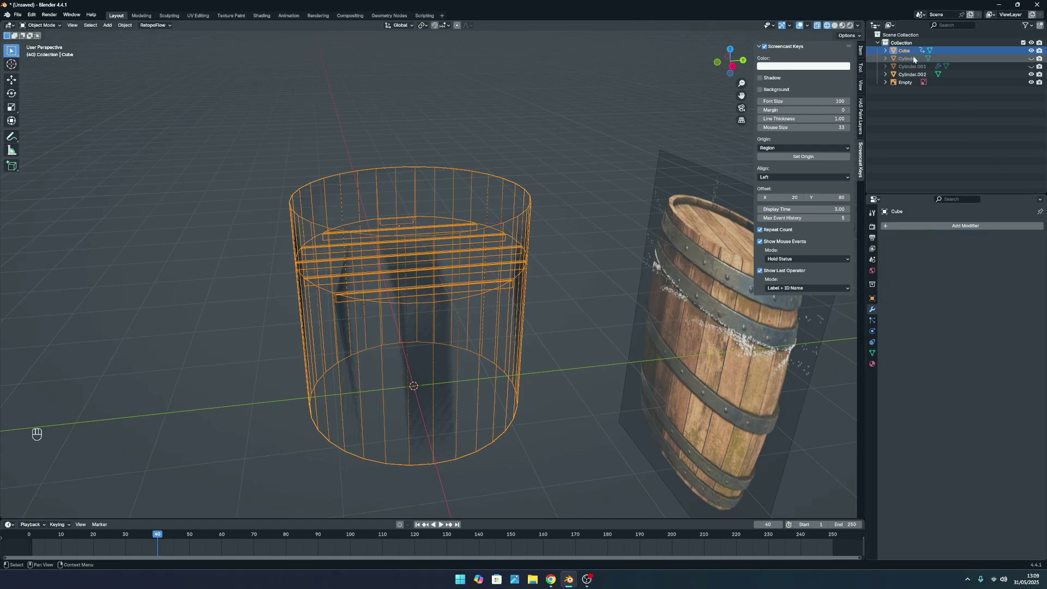
Hide the cylinder used for the Boolean, Cylinder.002, in the viewport.
left_click(1031, 75)
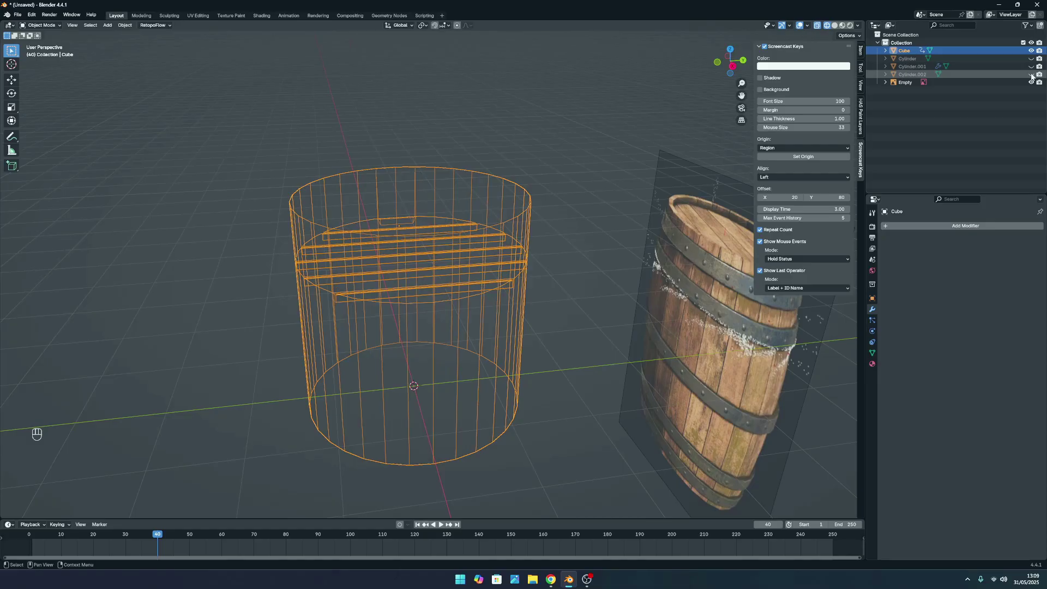
left_click(1031, 74)
left_click(1031, 75)
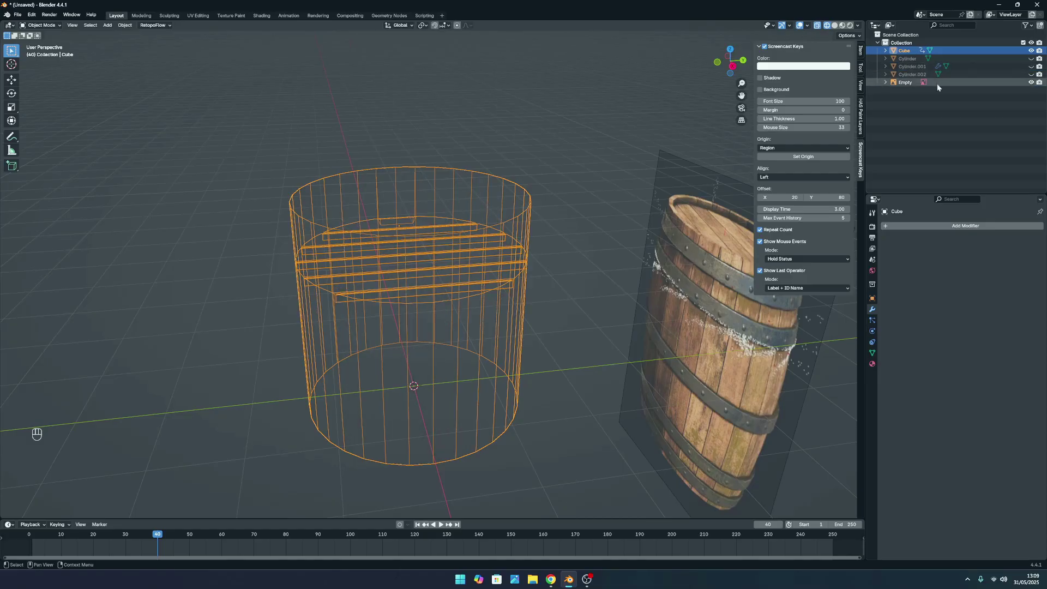
scroll(549, 394, "down", 3)
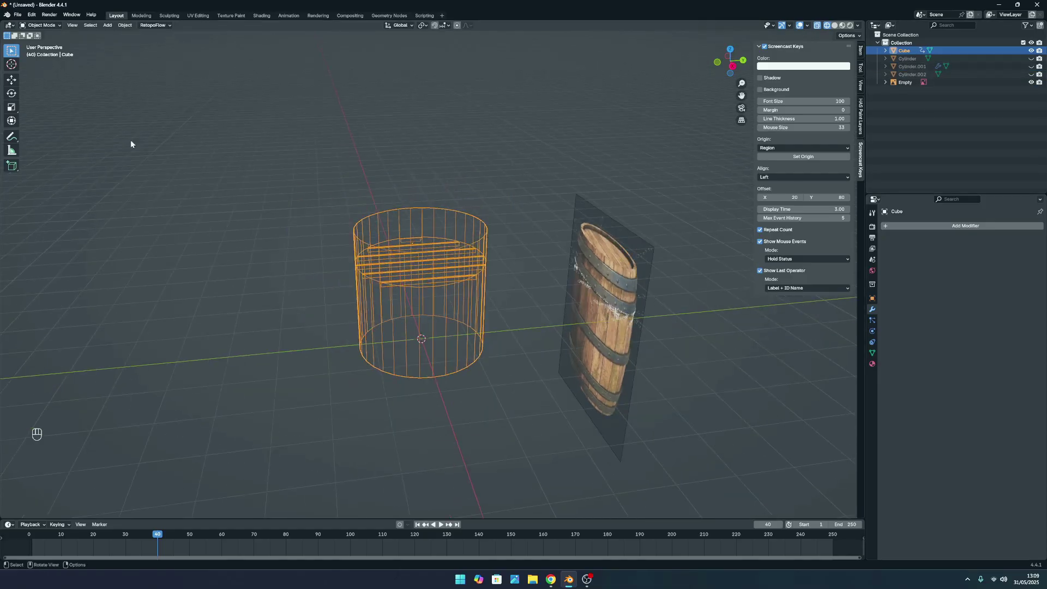
key("l")
left_click(514, 332)
key("l")
key("l")
key("l")
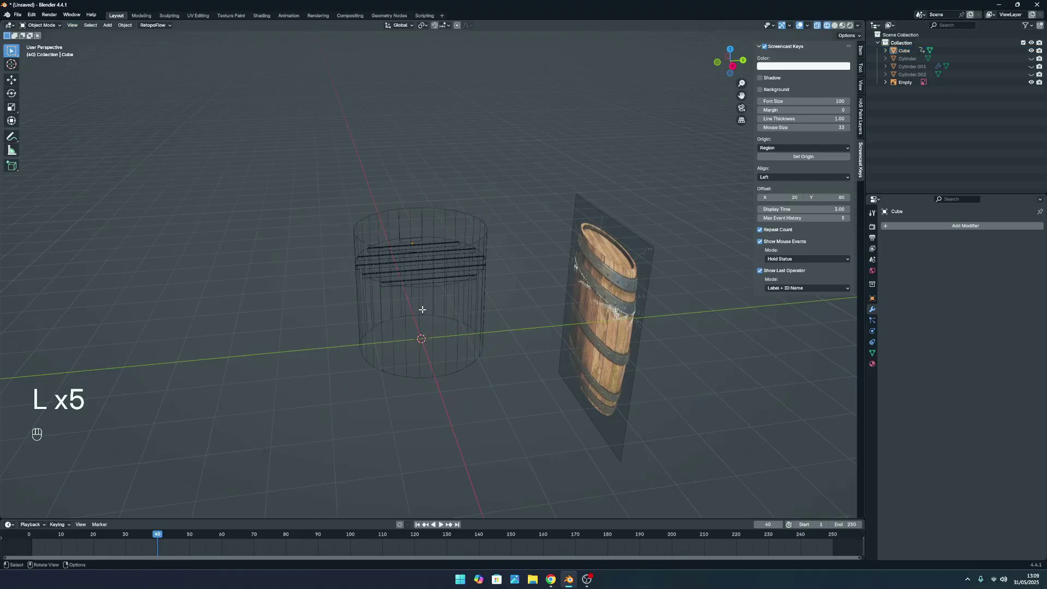
Enter Edit Mode on the lid planks and try to select the leftover cylinder walls as linked geometry.
key("Tab")
scroll(464, 360, "up", 2)
left_click(521, 420)
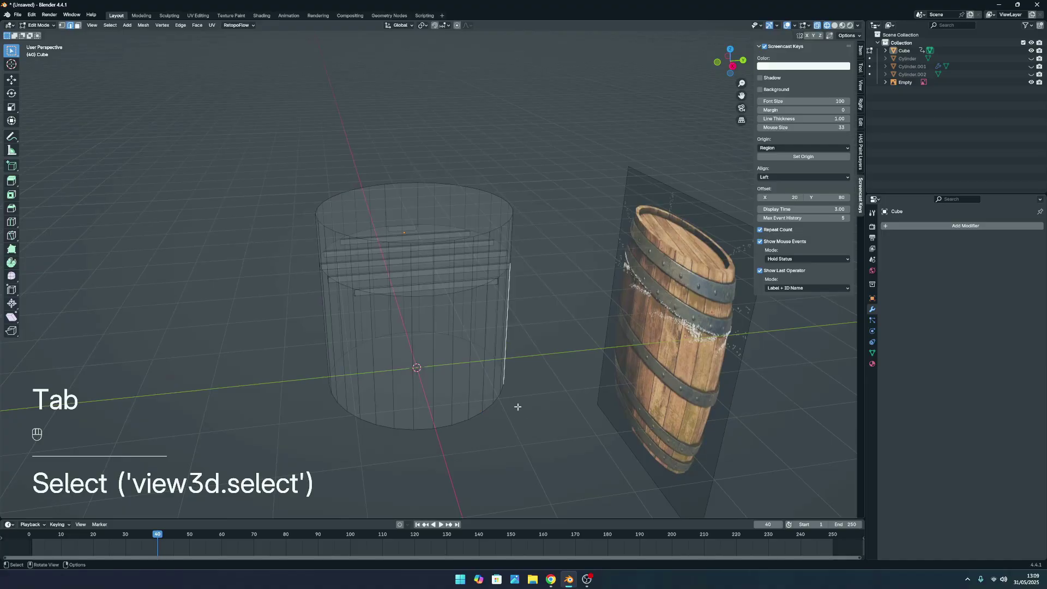
key("l")
left_click(539, 361)
scroll(460, 348, "up", 1)
middle_click_drag(460, 348, 473, 358)
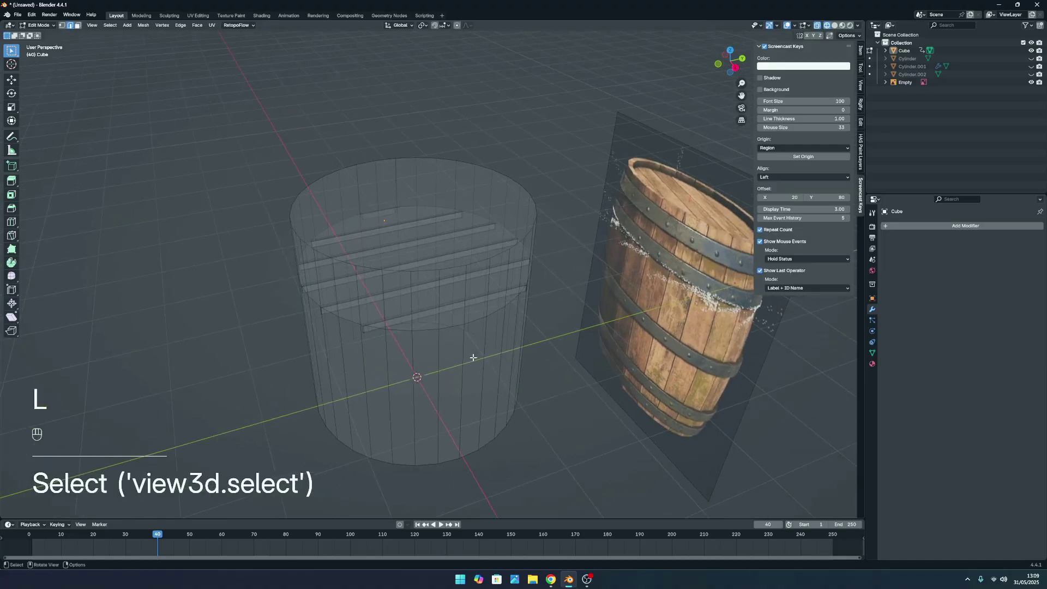
In face selection, select the leftover cylinder walls above and below the lid planks and delete them.
left_click(61, 25)
middle_click_drag(379, 241, 431, 240)
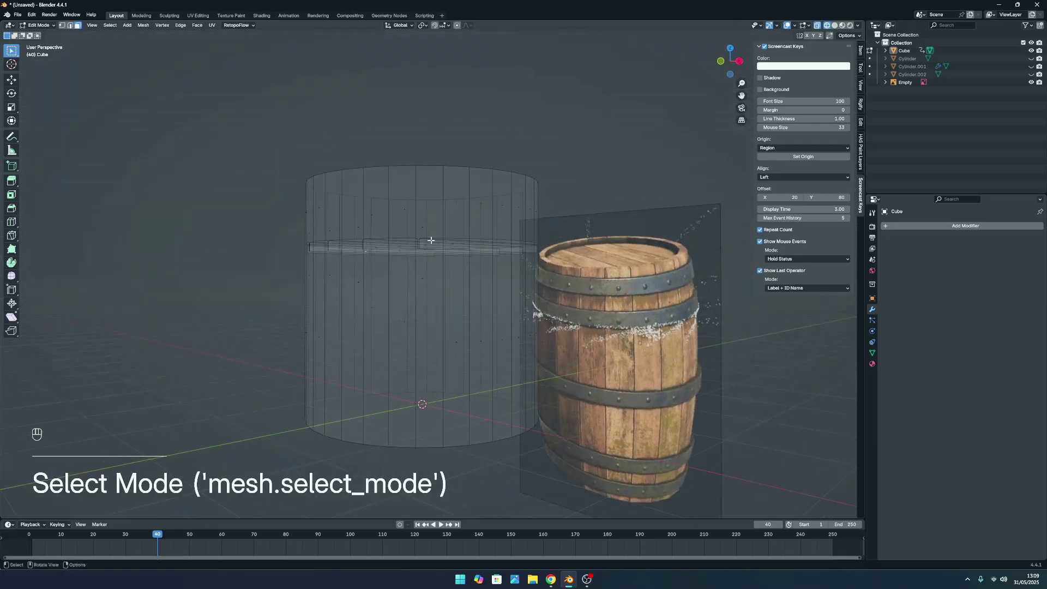
left_click_drag(261, 142, 582, 252)
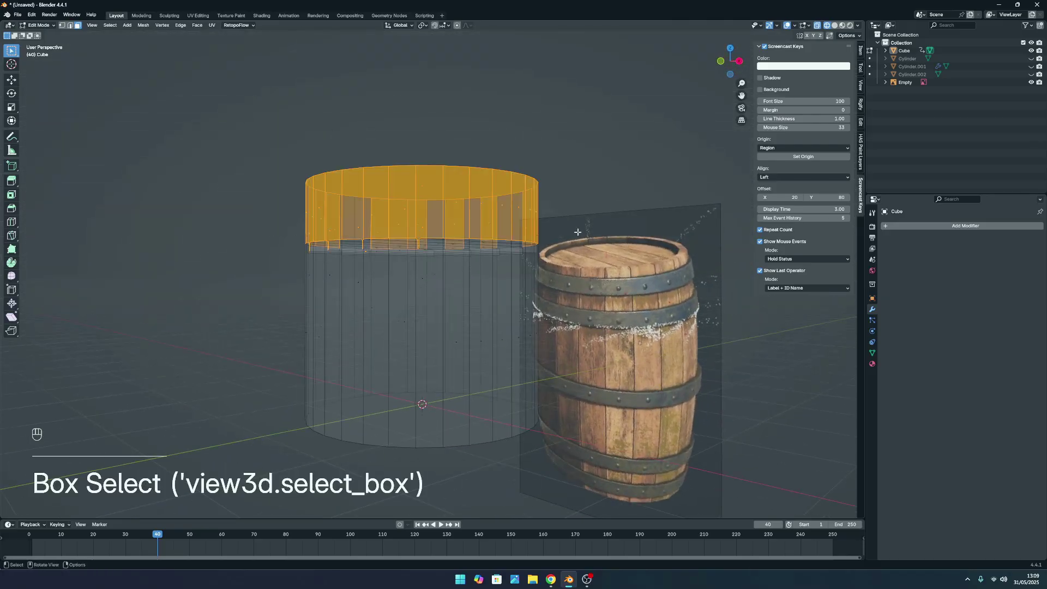
left_click_drag(271, 264, 658, 501)
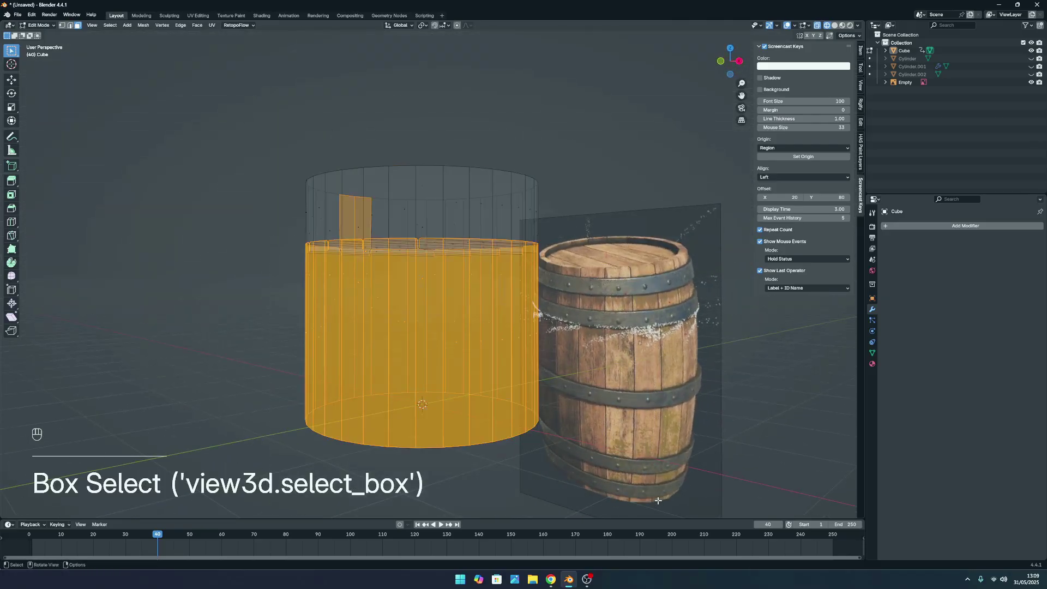
scroll(393, 227, "down", 2)
middle_click_drag(392, 227, 402, 247)
left_click_drag(304, 173, 589, 245, "shift")
middle_click_drag(438, 260, 433, 286)
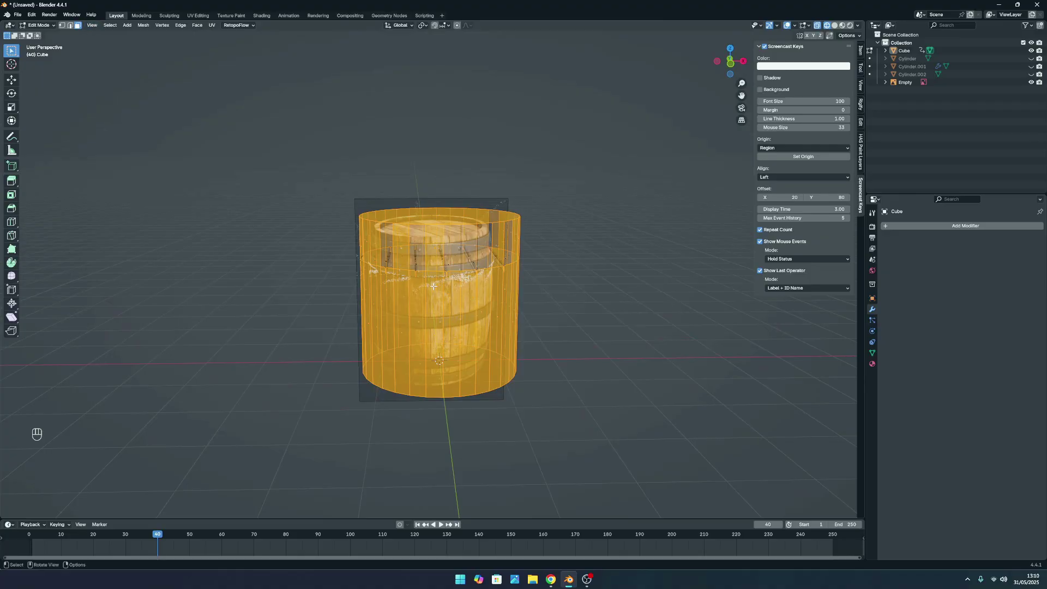
key("x")
left_click(431, 291)
Select the remaining stray wall faces standing around the lid's rim and delete them.
middle_click_drag(542, 295, 588, 286)
mouse_move(381, 175)
middle_mouse_down()
mouse_move(437, 187)
mouse_move(393, 183)
middle_mouse_up()
left_click_drag(385, 189, 574, 249)
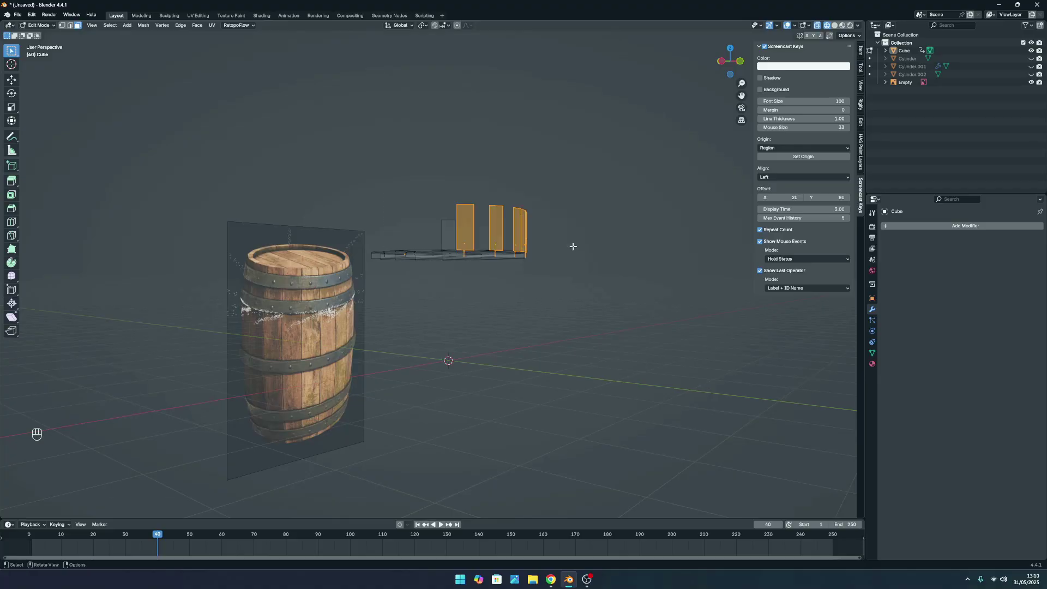
middle_click_drag(574, 249, 567, 234)
left_click_drag(403, 185, 382, 235, "shift")
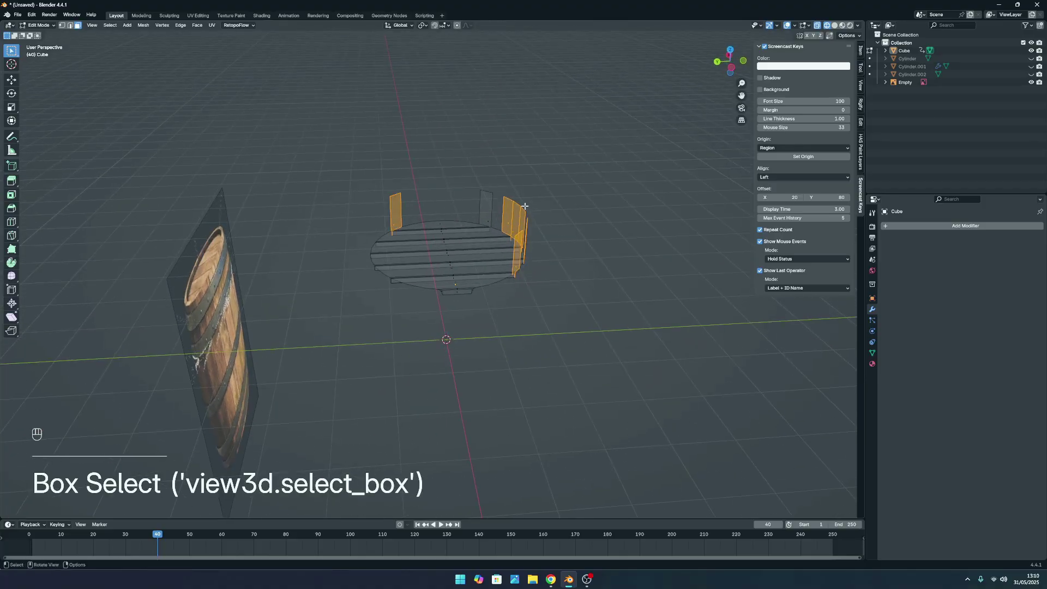
left_click(485, 219, "shift")
key("x")
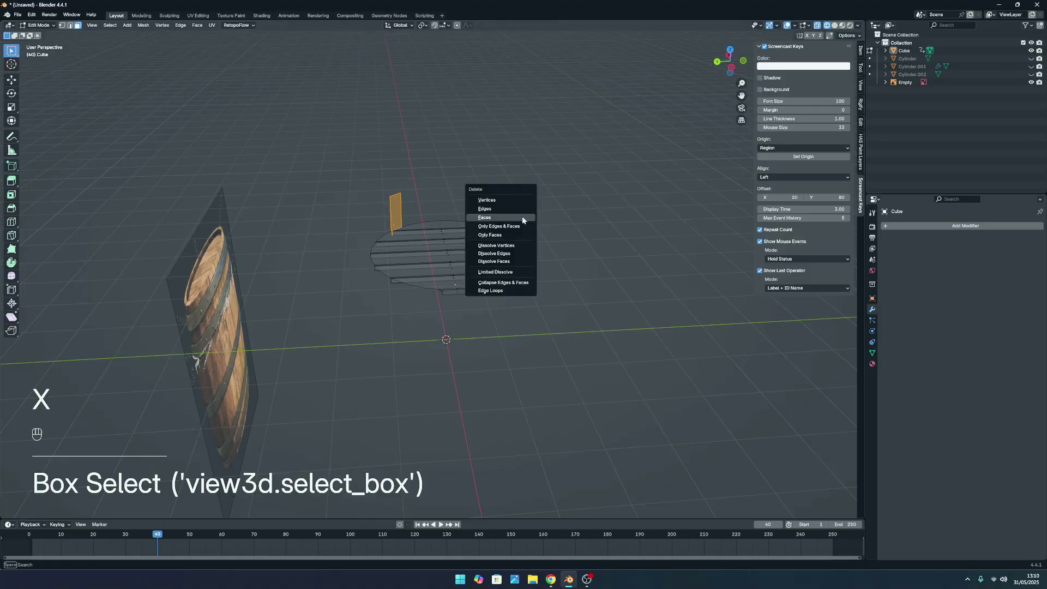
left_click(521, 217)
Examine the trimmed round lid from several angles, both isolated in Local View and with the reference image.
key("Tab")
middle_click_drag(529, 268, 450, 261)
key("Tab")
key("slash")
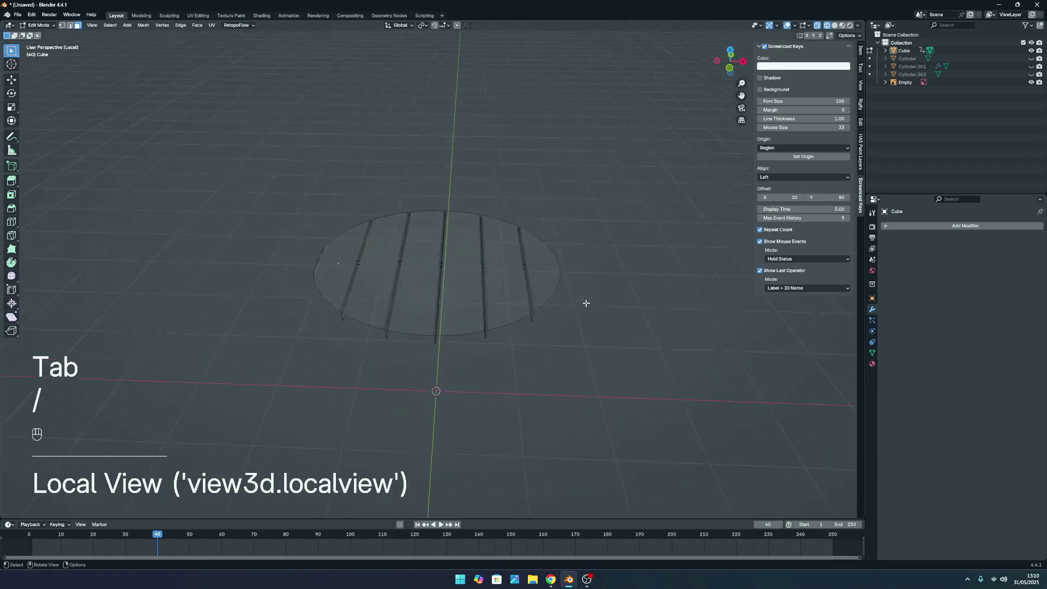
key("slash")
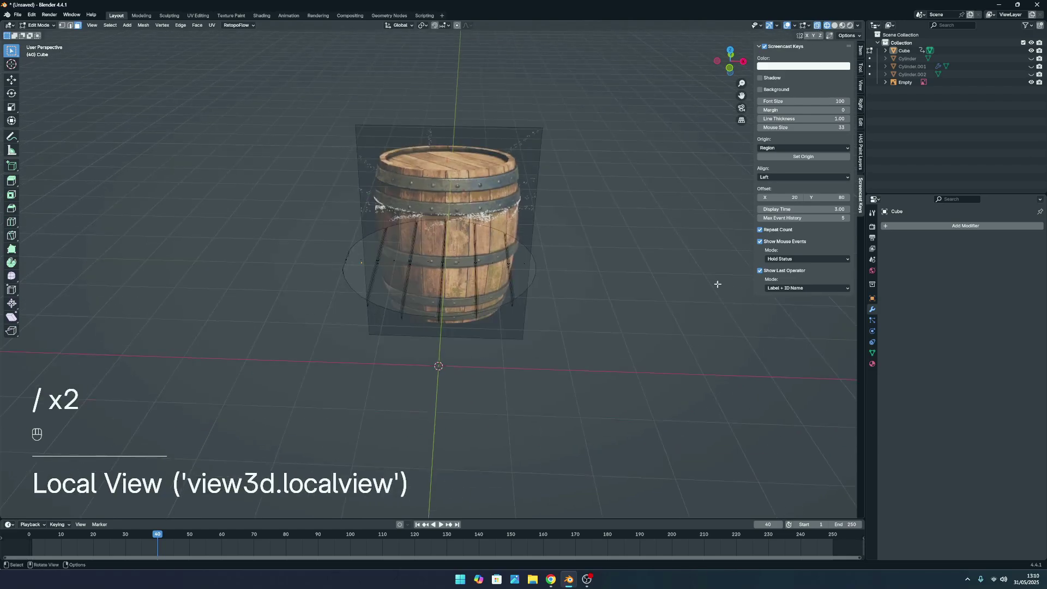
key("slash")
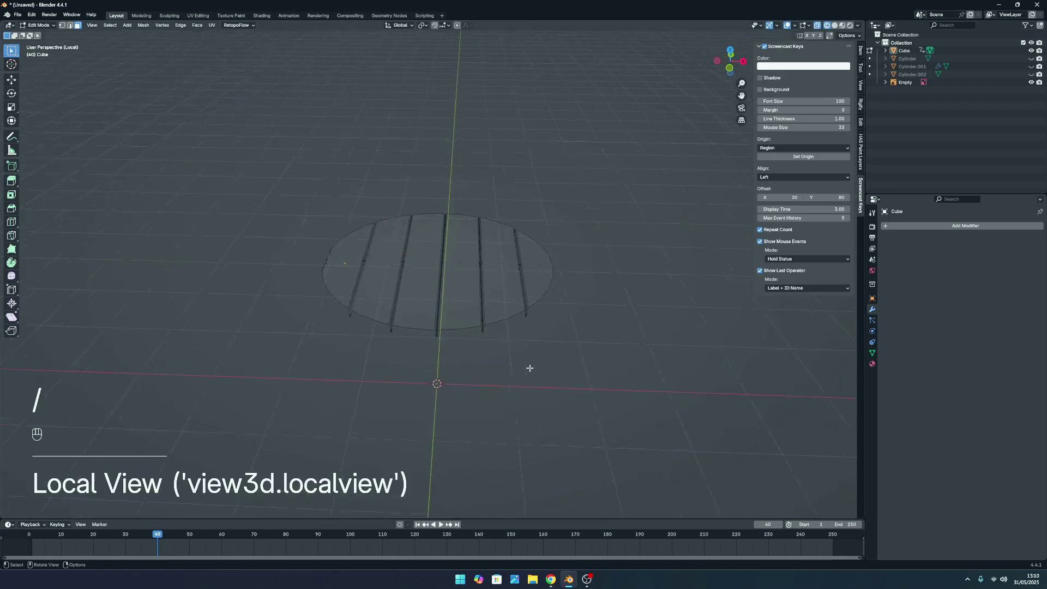
key("slash")
key("slash")
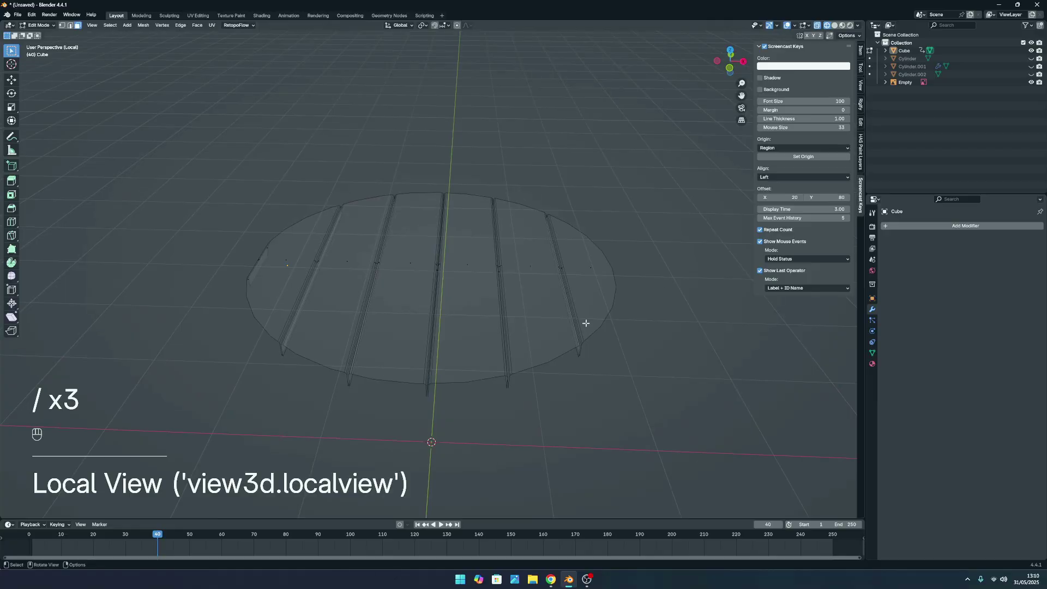
scroll(448, 256, "down", 2)
middle_click_drag(470, 314, 418, 316)
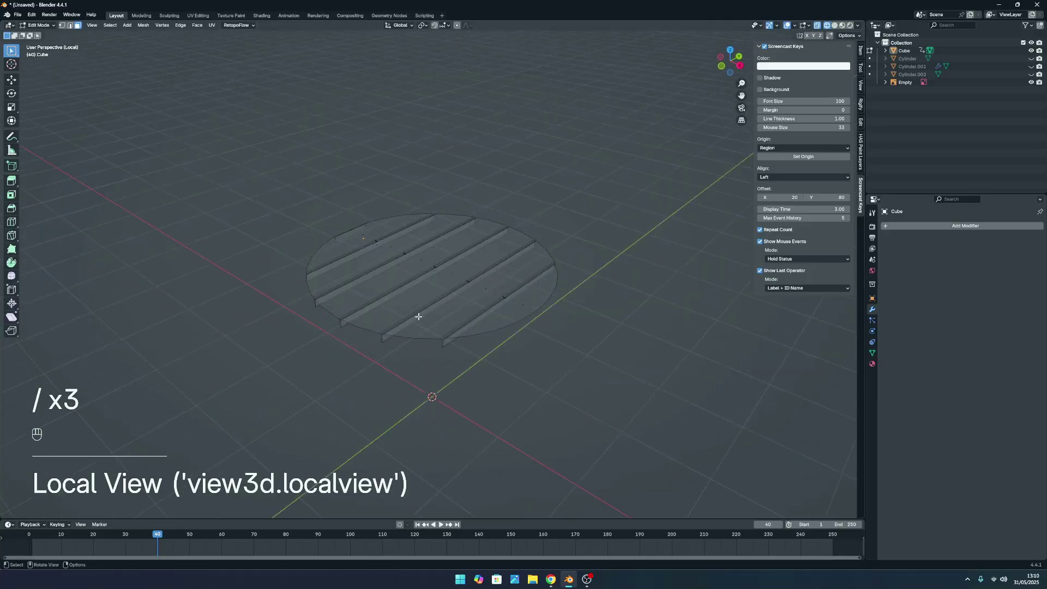
key("slash")
scroll(491, 295, "down", 5)
middle_click_drag(524, 285, 377, 301)
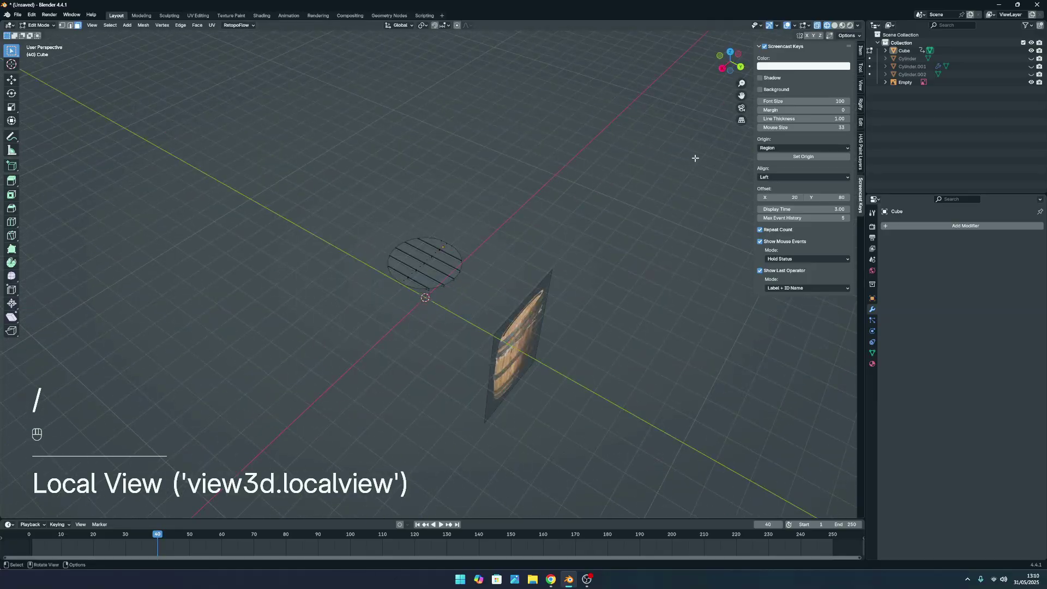
Switch the viewport from wireframe to solid shading with X-ray on.
left_click(835, 25)
left_click(817, 25)
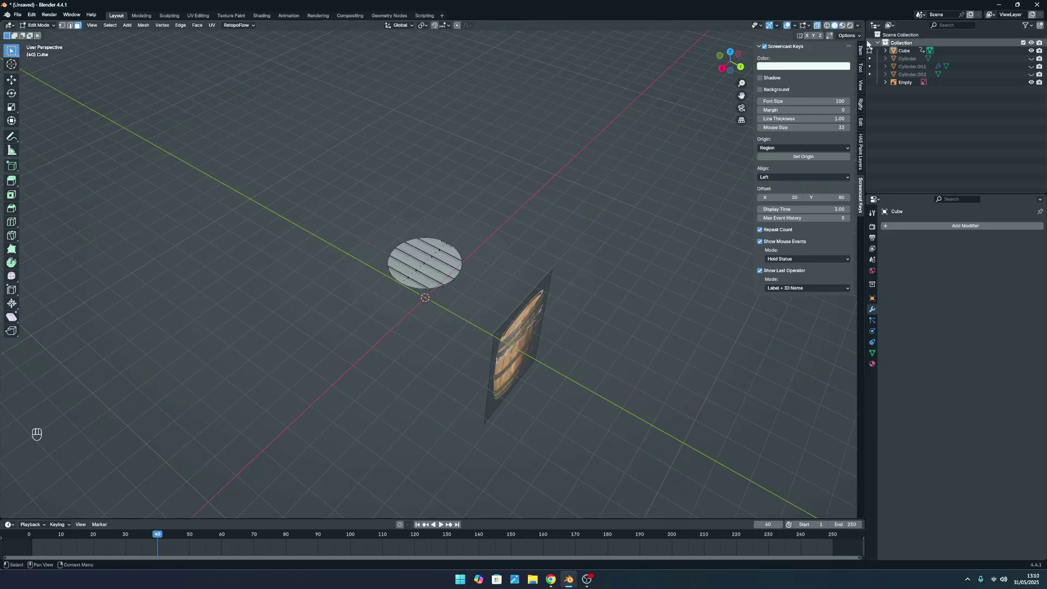
scroll(584, 146, "up", 2)
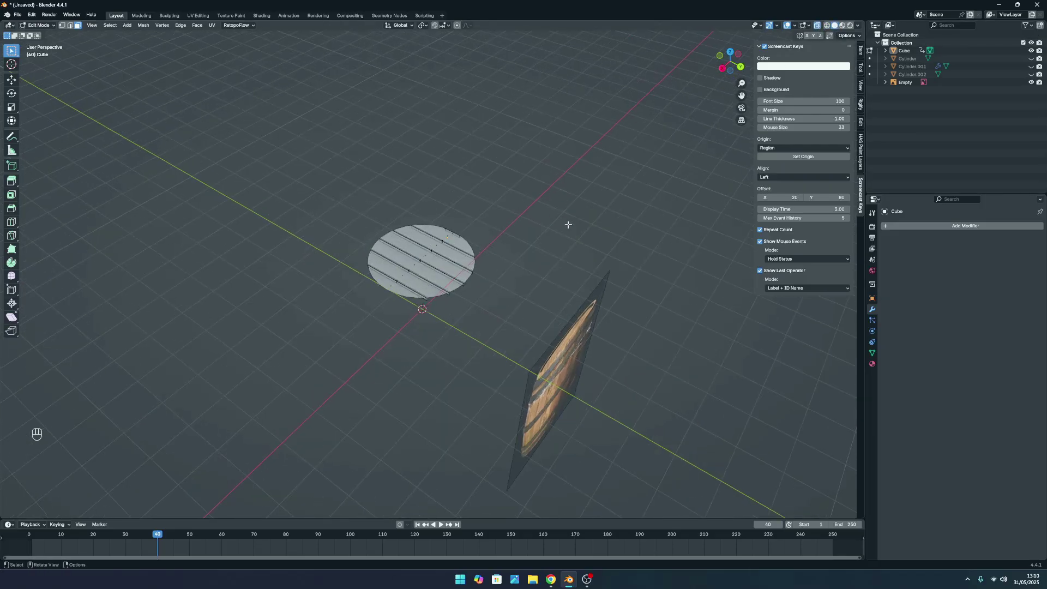
Leave Edit Mode on the lid and show all hidden objects again.
key("Tab")
key("alt+h")
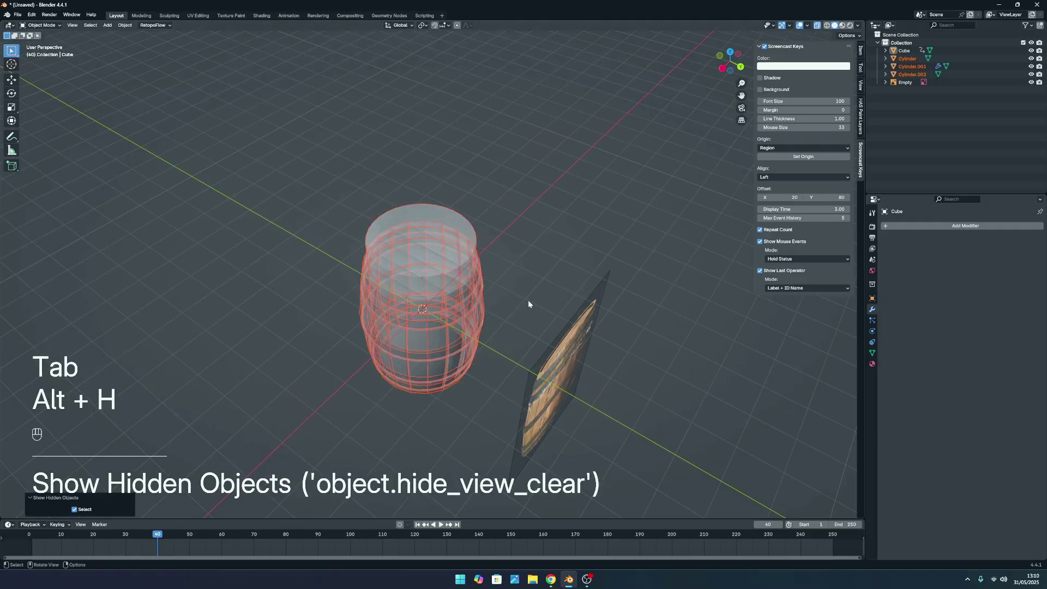
middle_click_drag(465, 227, 496, 248)
scroll(485, 216, "up", 2)
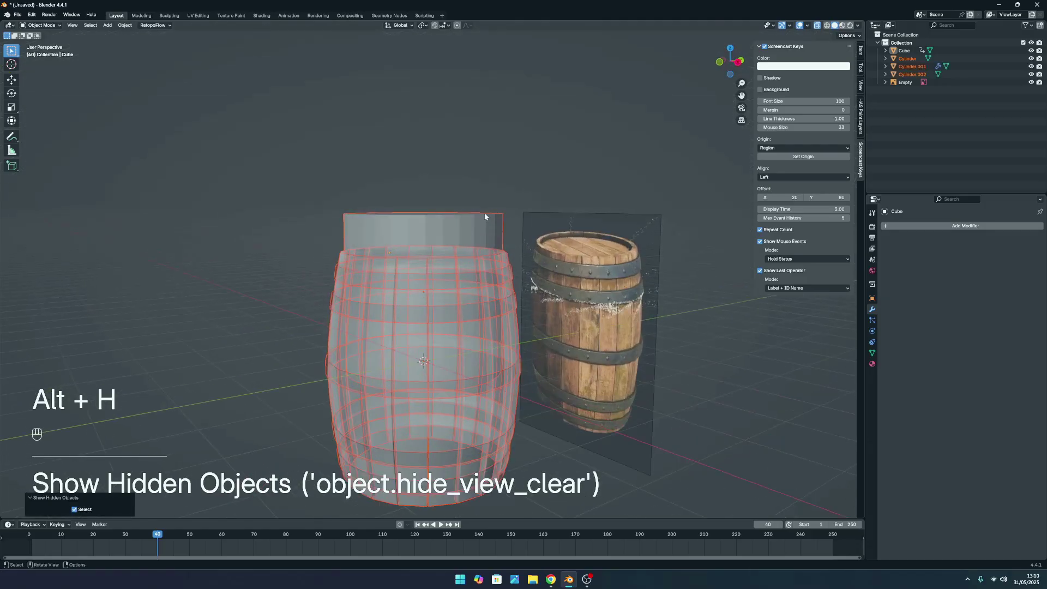
Delete the Boolean cutter cylinder, Cylinder.002, from the scene and turn off X-ray display.
left_click(1031, 74)
left_click(983, 77)
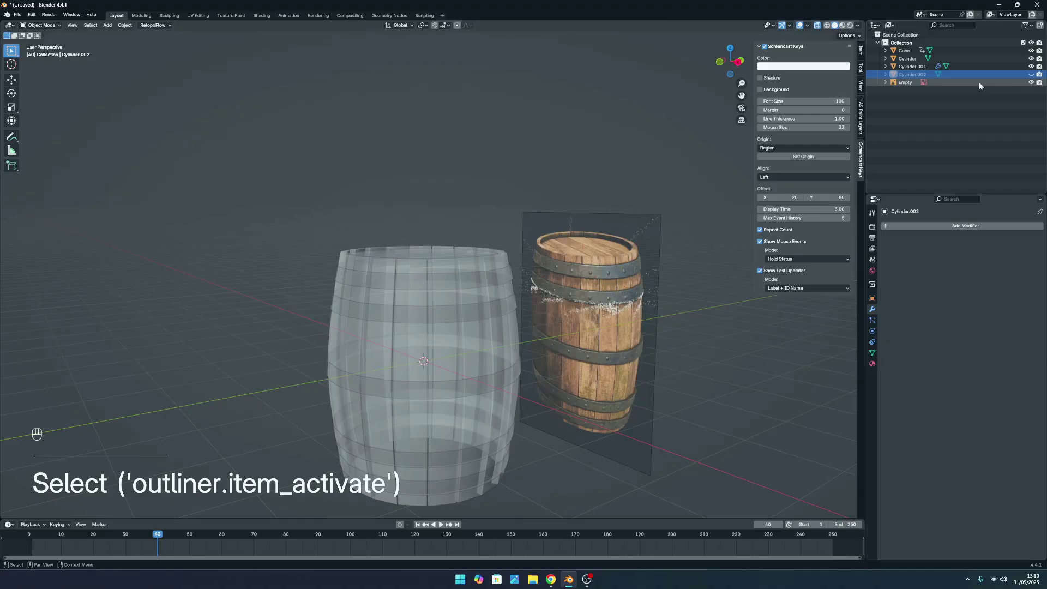
key("Delete")
scroll(399, 209, "down", 2)
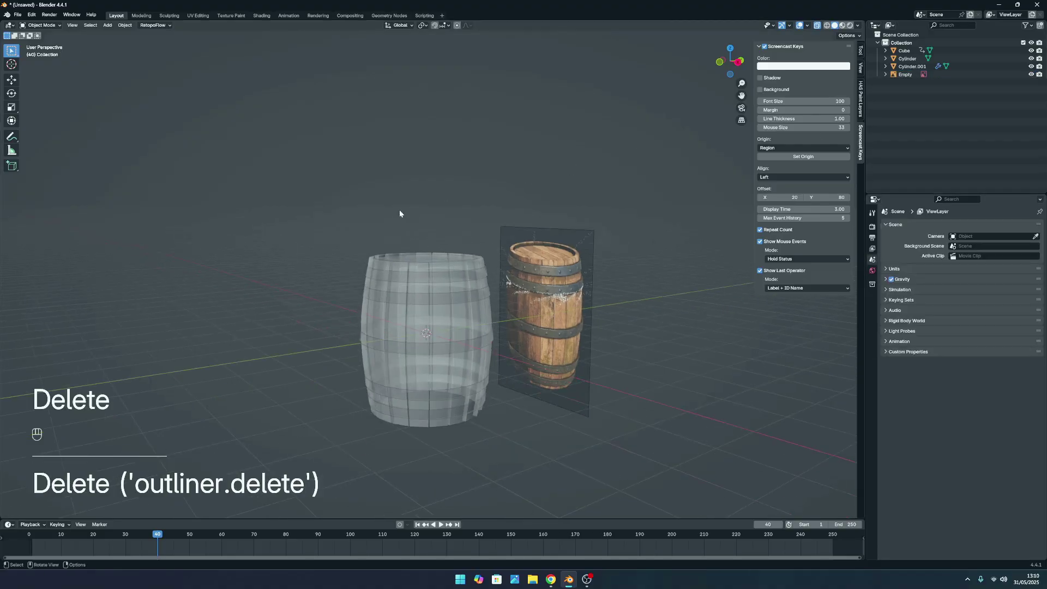
scroll(400, 213, "down", 2)
left_click(817, 25)
scroll(532, 181, "up", 2)
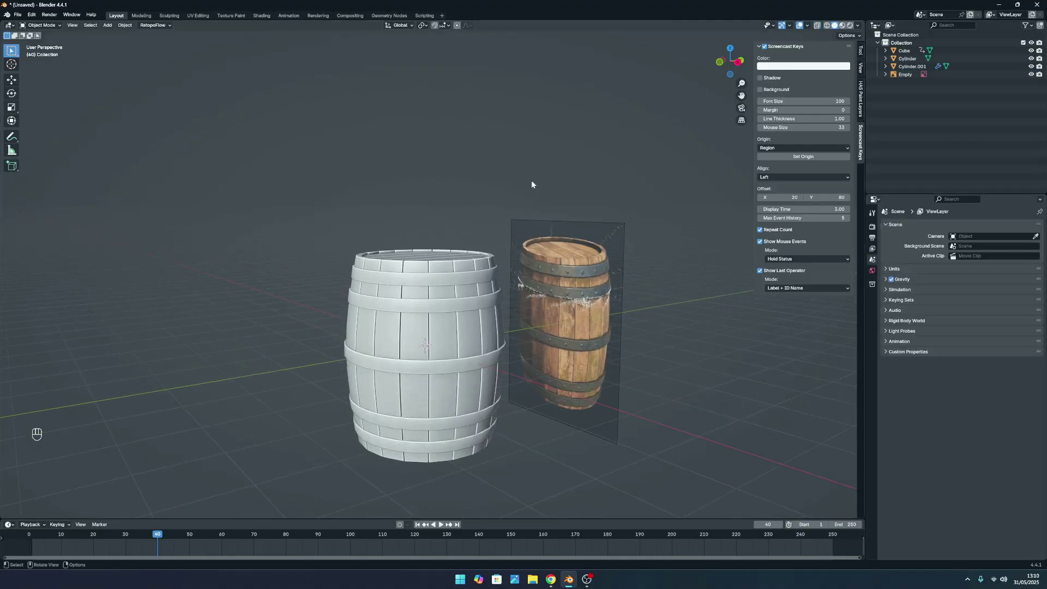
Examine how the round lid fits inside the barrel's staves, comparing it with the reference image from several angles.
middle_click_drag(537, 219, 525, 282)
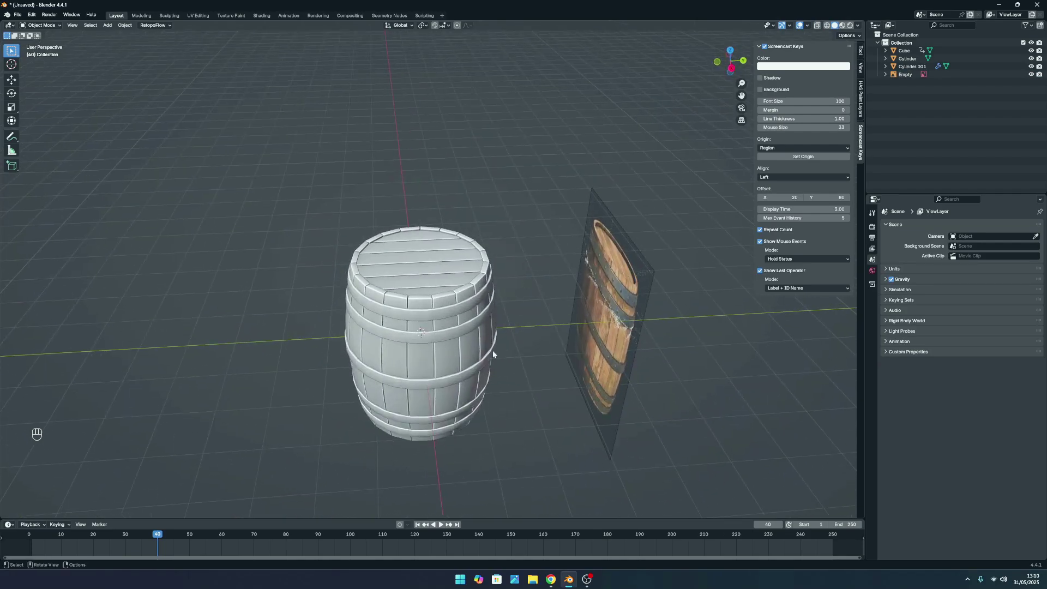
scroll(495, 352, "down", 4)
middle_click_drag(494, 352, 463, 357)
left_click_drag(0, 0, 0, 0)
middle_click_drag(463, 357, 453, 348)
scroll(433, 348, "up", 4)
left_click(461, 265)
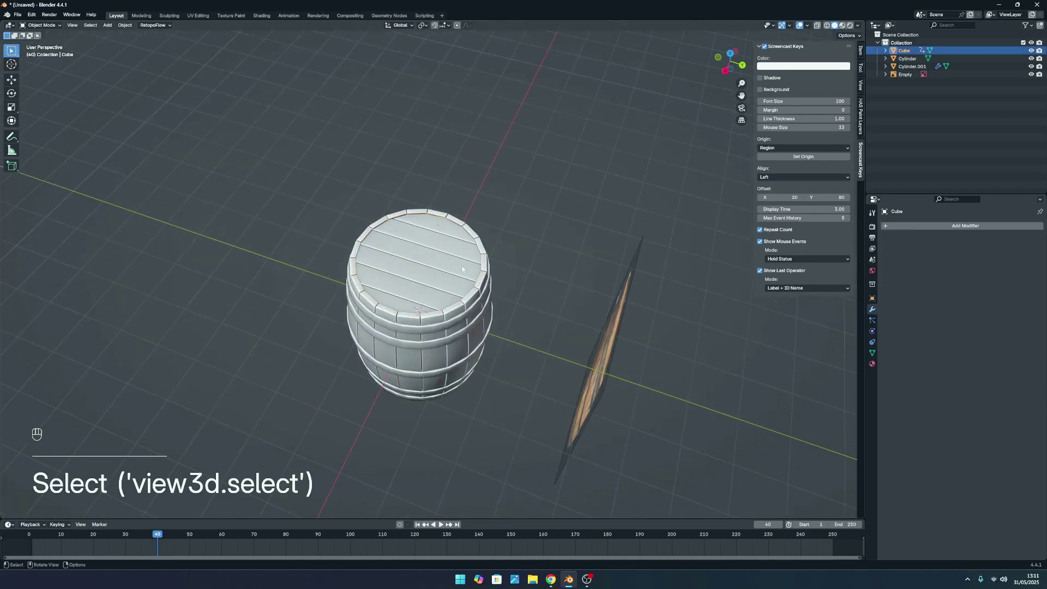
middle_click_drag(507, 275, 548, 227)
scroll(522, 267, "down", 5)
left_click(526, 305)
middle_click_drag(526, 306, 462, 247)
middle_click_drag(365, 301, 455, 387)
scroll(402, 344, "up", 3)
middle_click_drag(620, 390, 420, 280)
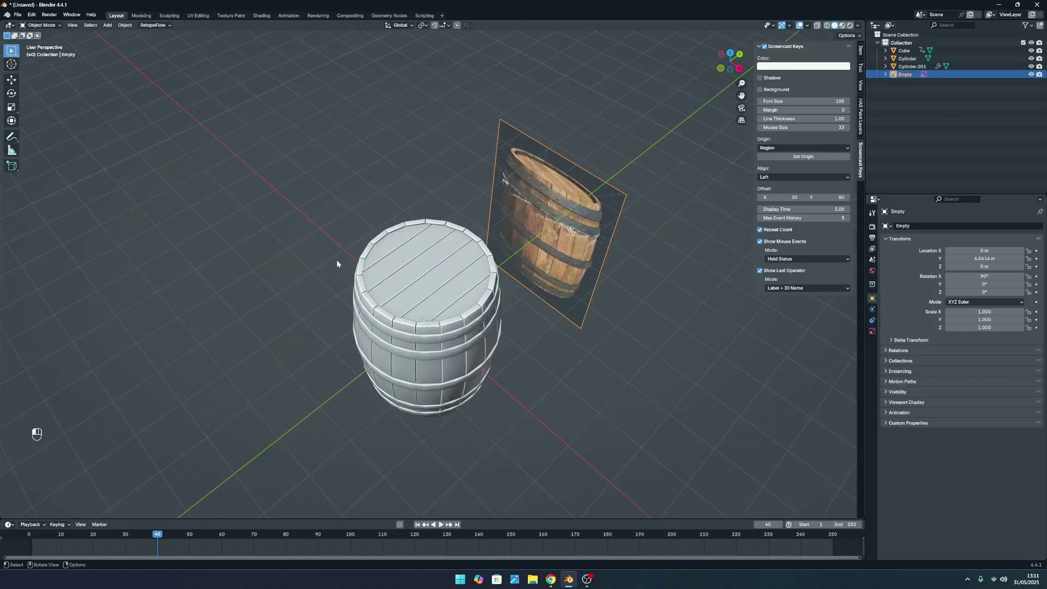
In front view with X-ray on, move the lid down along Z by about 0.1 m to recess it below the rim.
left_click(420, 281)
left_click(722, 69)
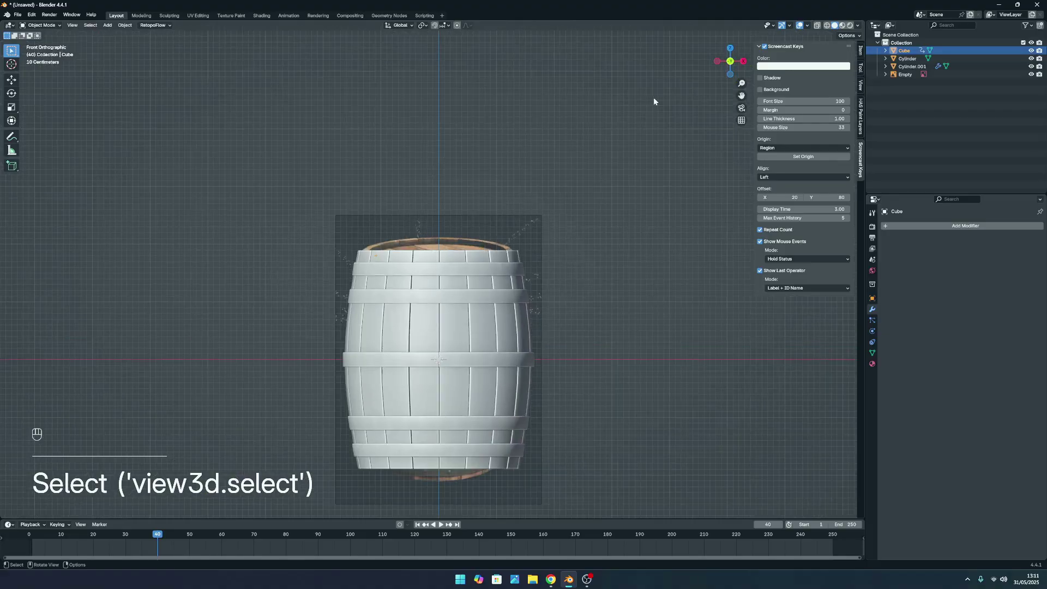
scroll(682, 90, "up", 1)
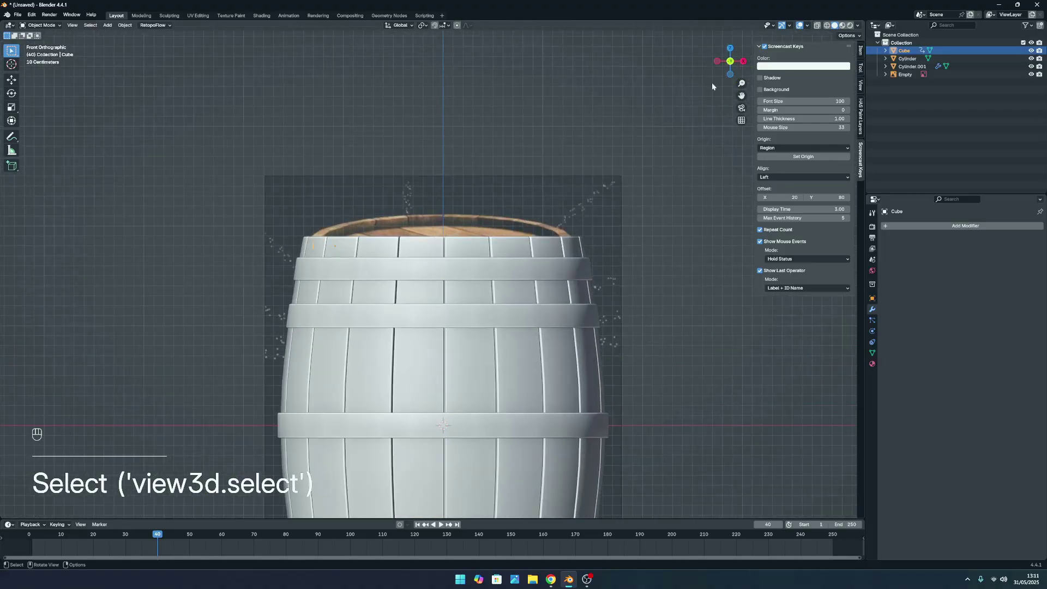
left_click(817, 25)
scroll(602, 168, "up", 2)
key("g")
key("z")
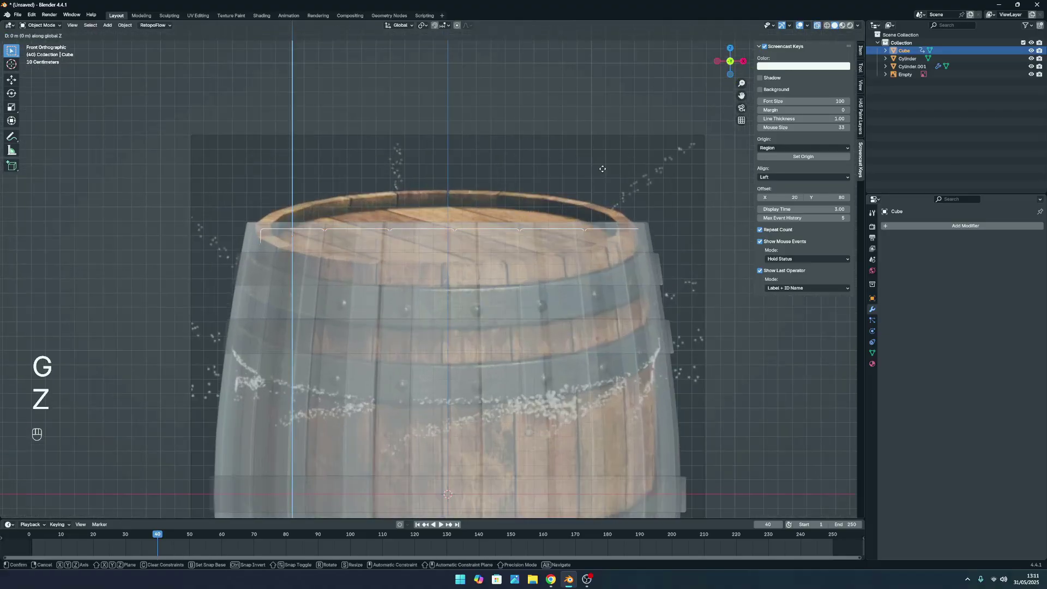
left_click(603, 179)
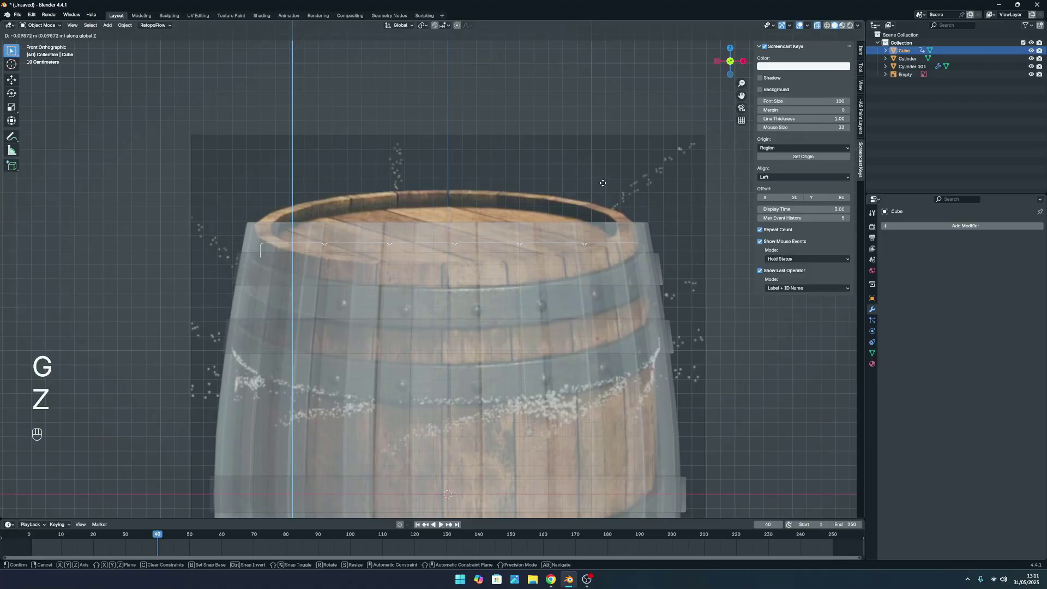
left_click(646, 154)
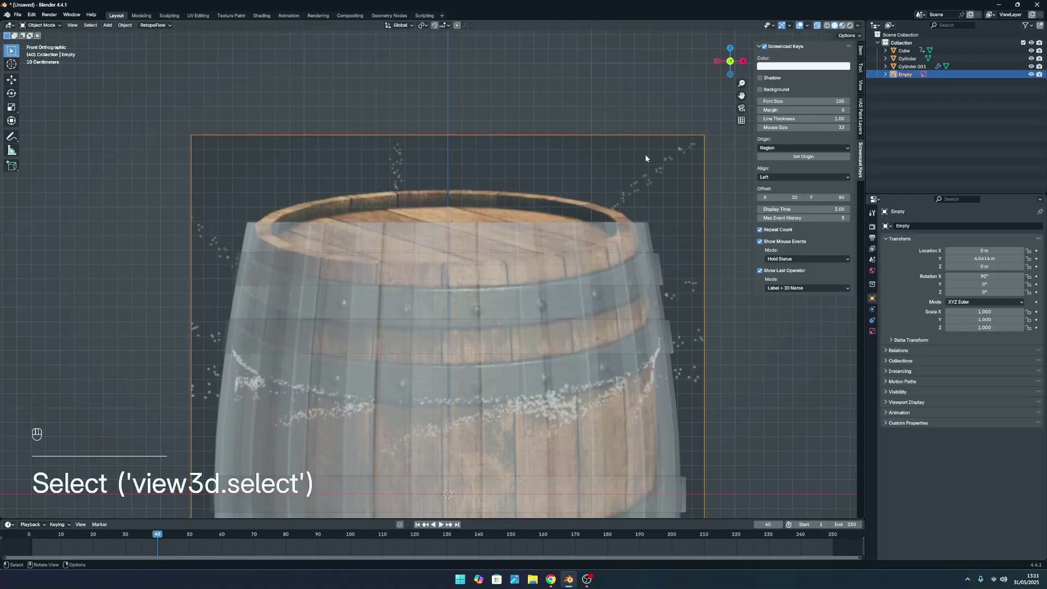
Turn off X-ray display and check the recessed lid from above.
left_click(817, 26)
scroll(611, 103, "down", 4)
middle_click_drag(603, 105, 605, 183)
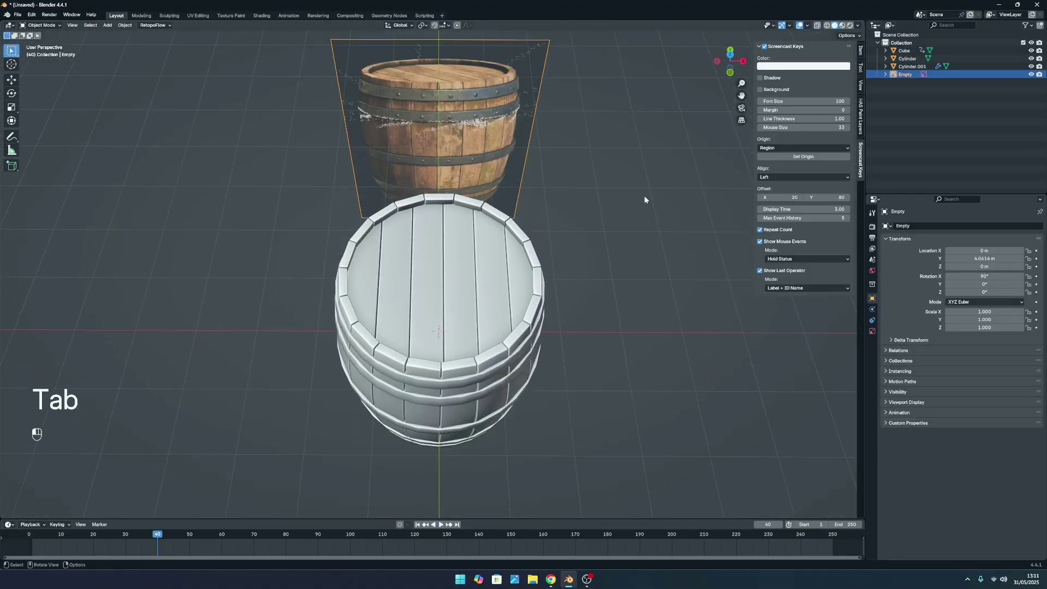
Nudge the plank lid slightly along Z to fine-tune its height inside the barrel's rim.
left_click(643, 195)
middle_click_drag(606, 243, 571, 207)
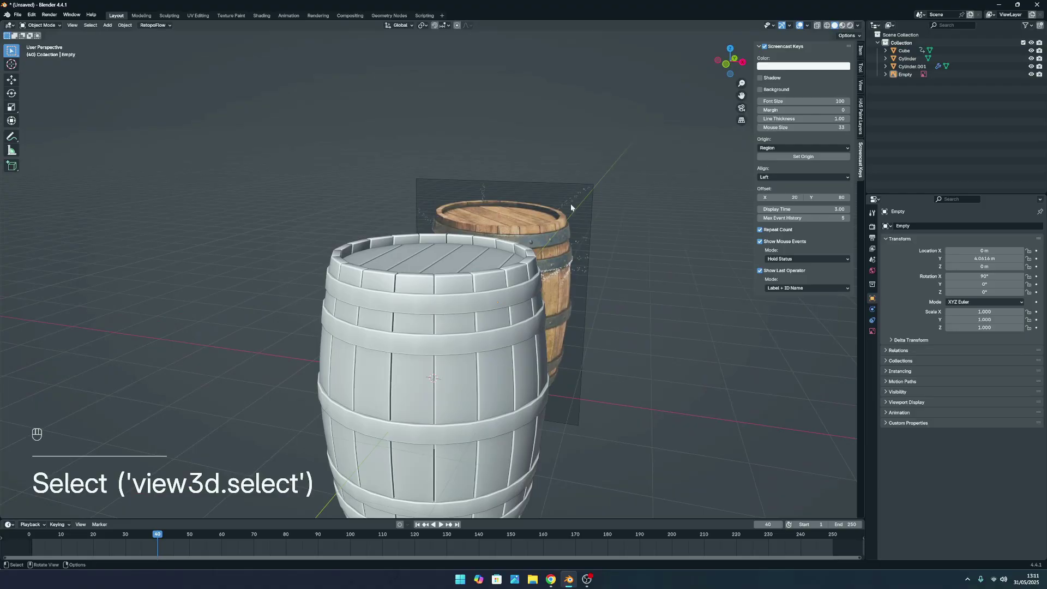
key("Tab")
left_click(410, 260)
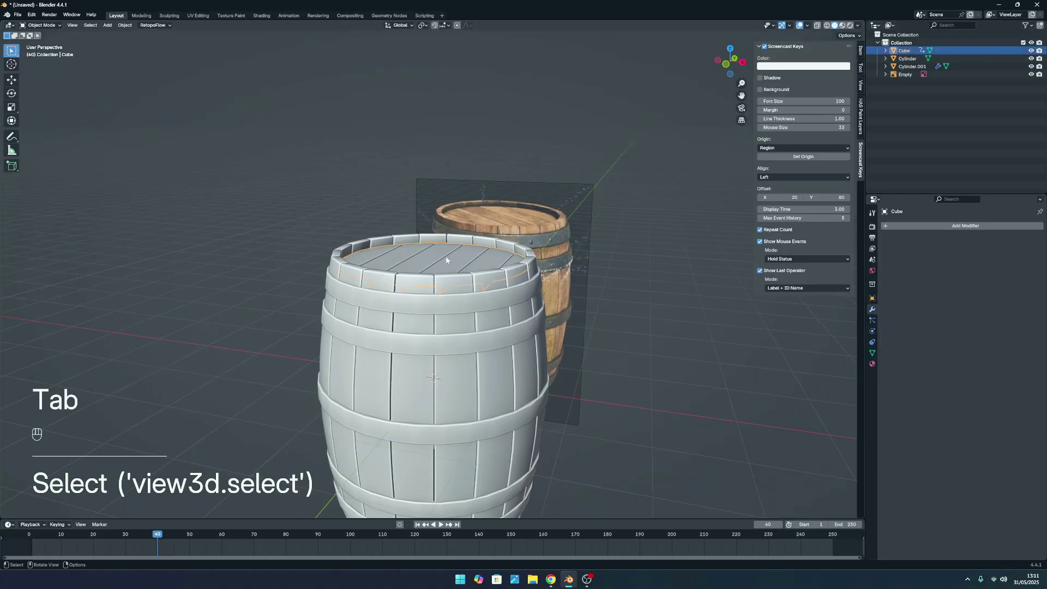
key("g")
key("z")
left_click(538, 246)
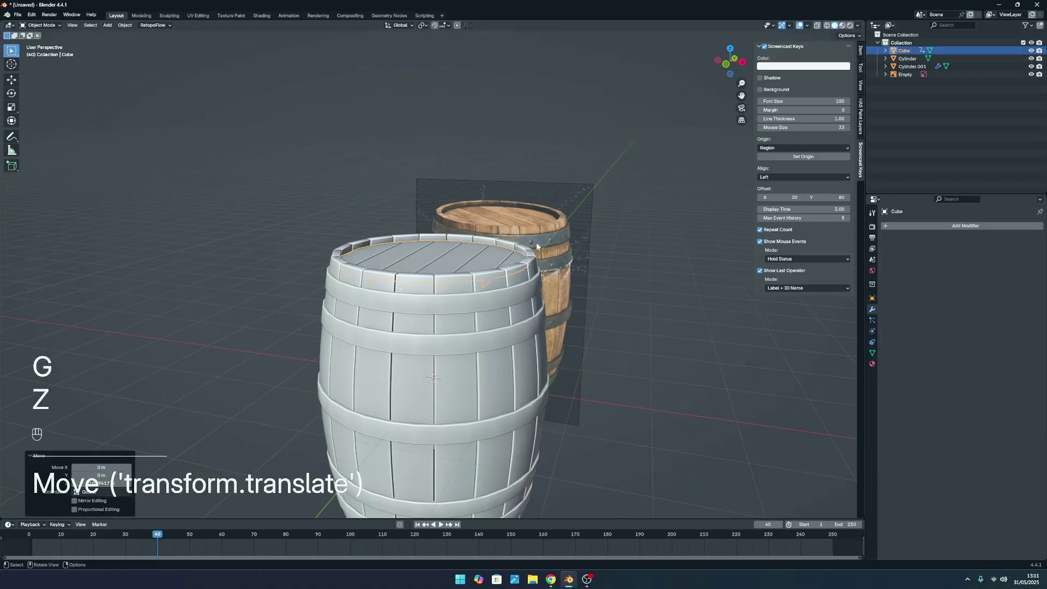
left_click(620, 220)
key("Tab")
scroll(675, 230, "down", 3)
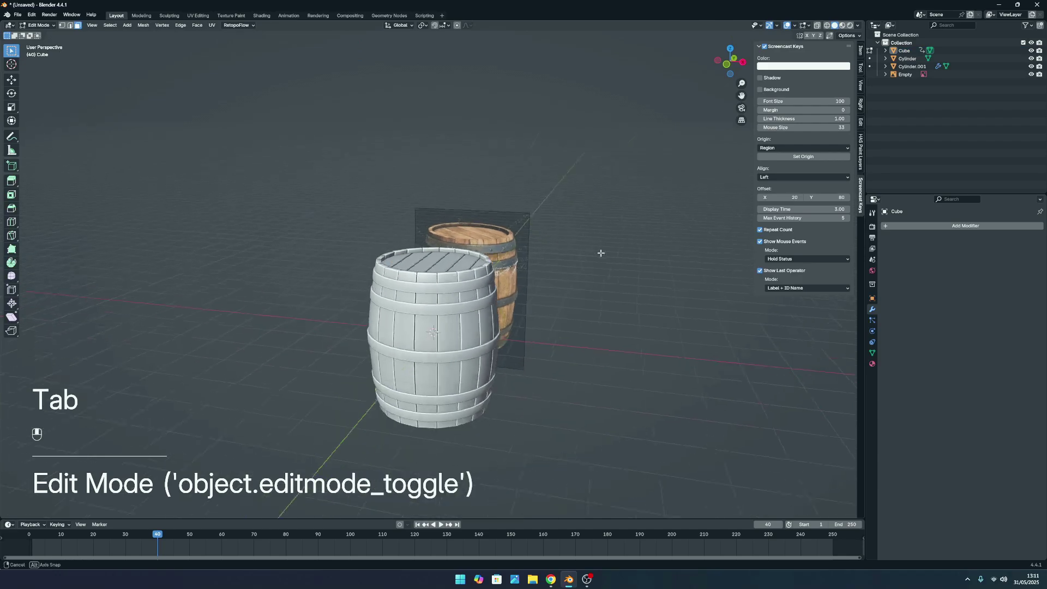
middle_click_drag(600, 253, 631, 284)
scroll(551, 292, "up", 3)
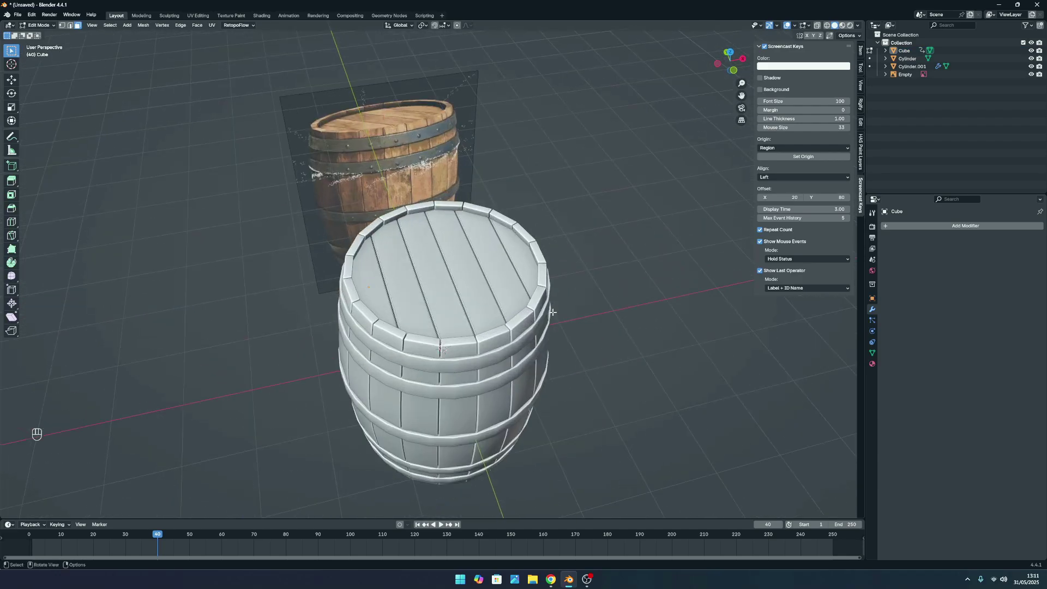
middle_click_drag(551, 292, 445, 265)
key("Tab")
Try moving the lid freely up and away from the barrel, and undo the move.
left_click(431, 260)
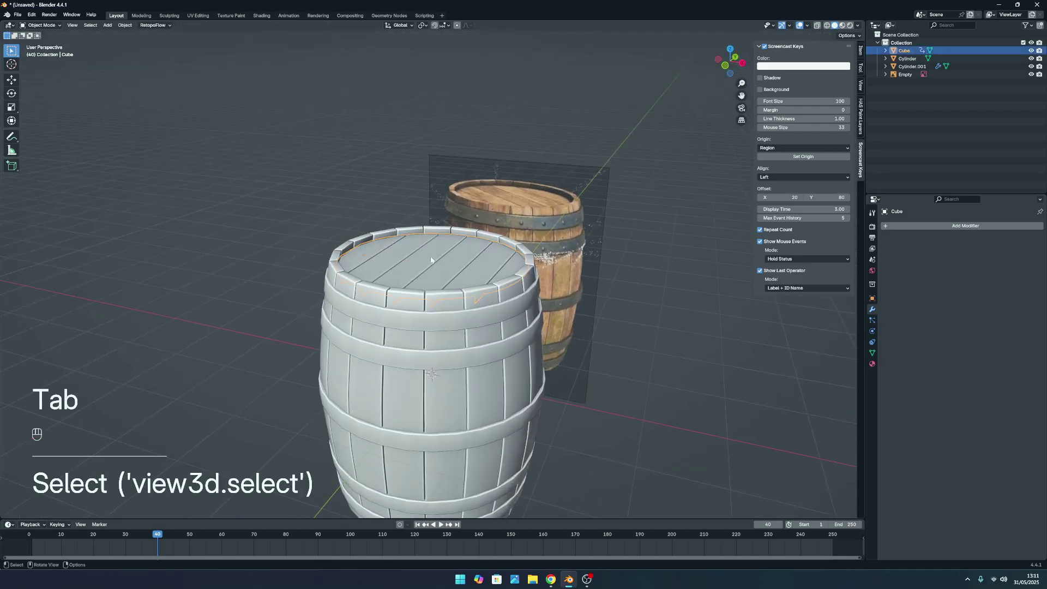
key("ctrl+a")
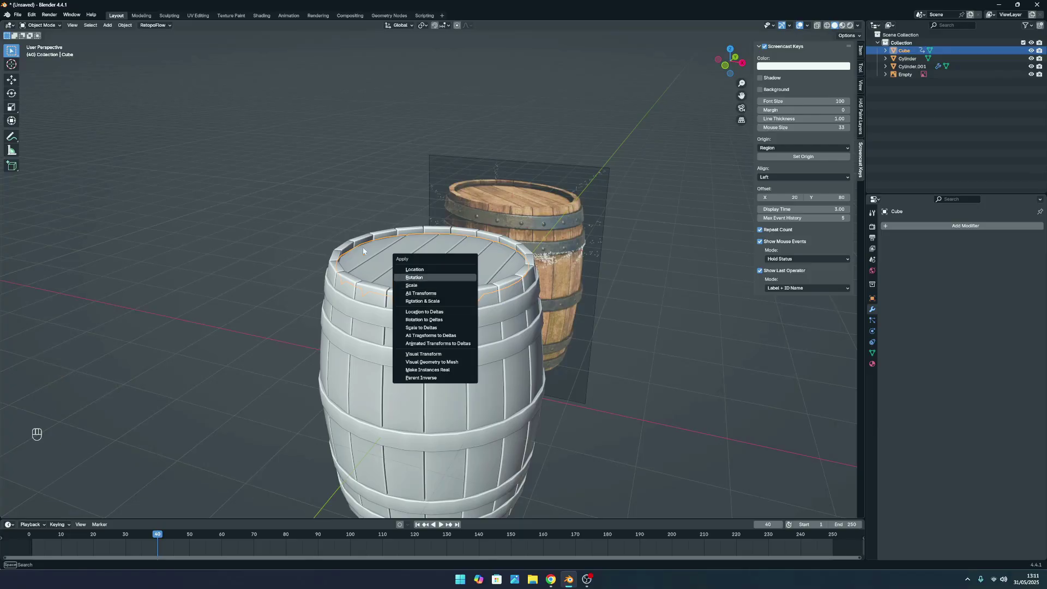
scroll(367, 258, "down", 4)
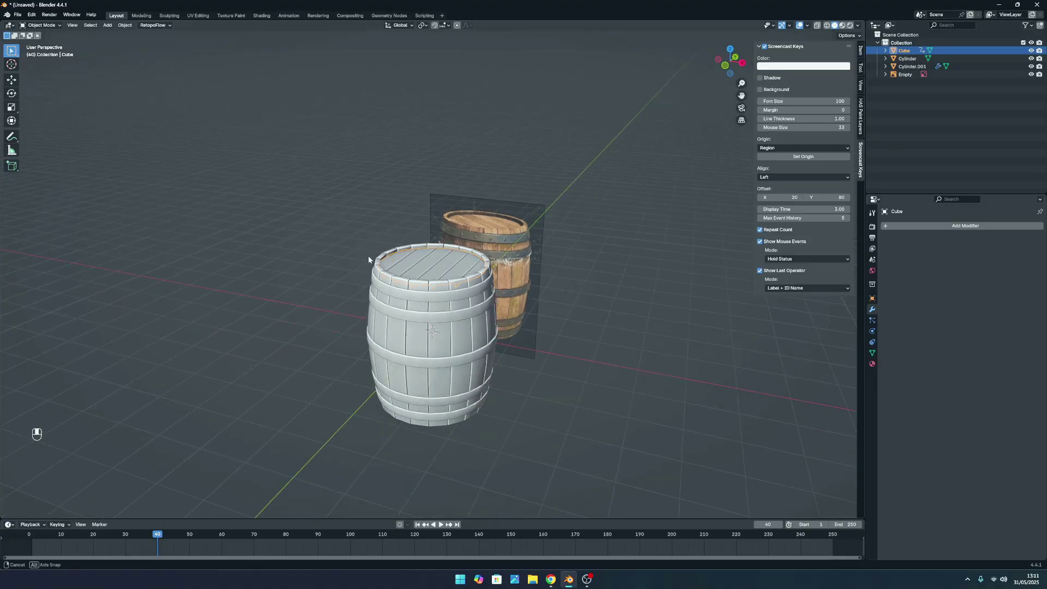
right_click(450, 264)
mouse_move(433, 365)
middle_mouse_down()
mouse_move(457, 323)
mouse_move(437, 358)
middle_mouse_up()
scroll(438, 335, "down", 3)
key("g")
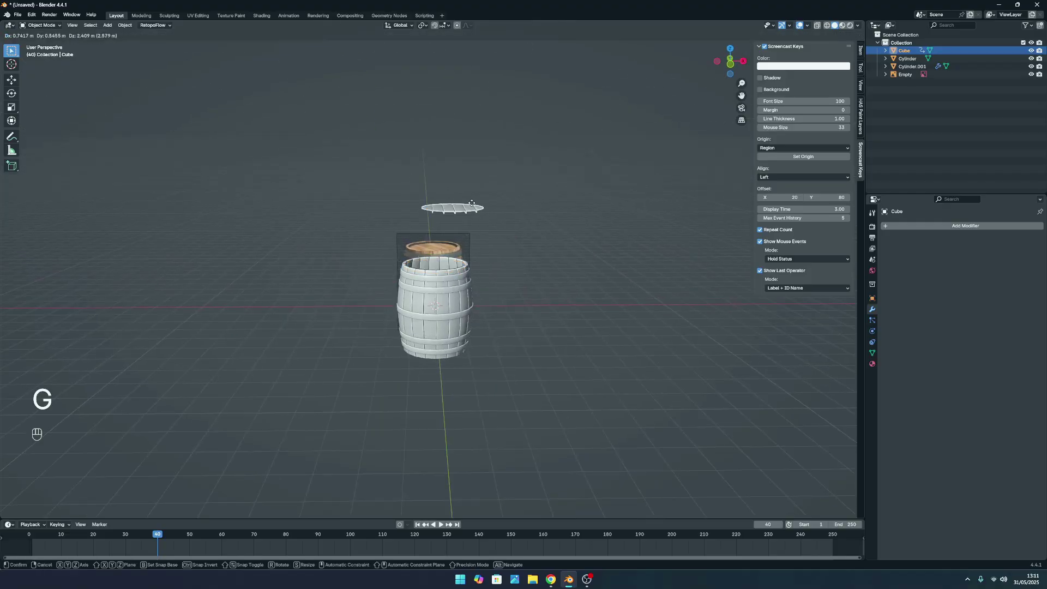
left_click(238, 174)
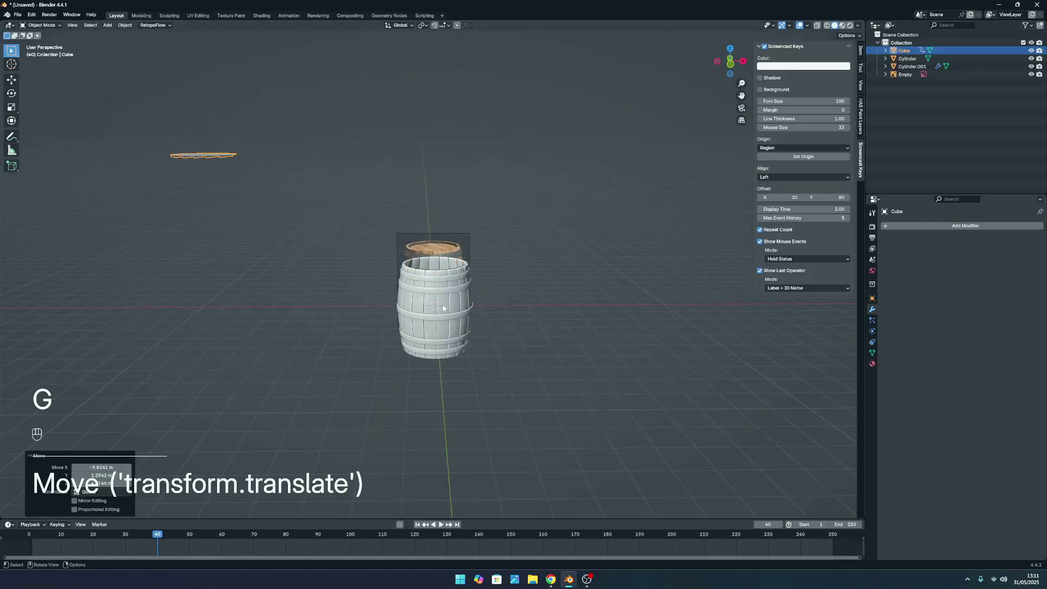
scroll(428, 315, "up", 3)
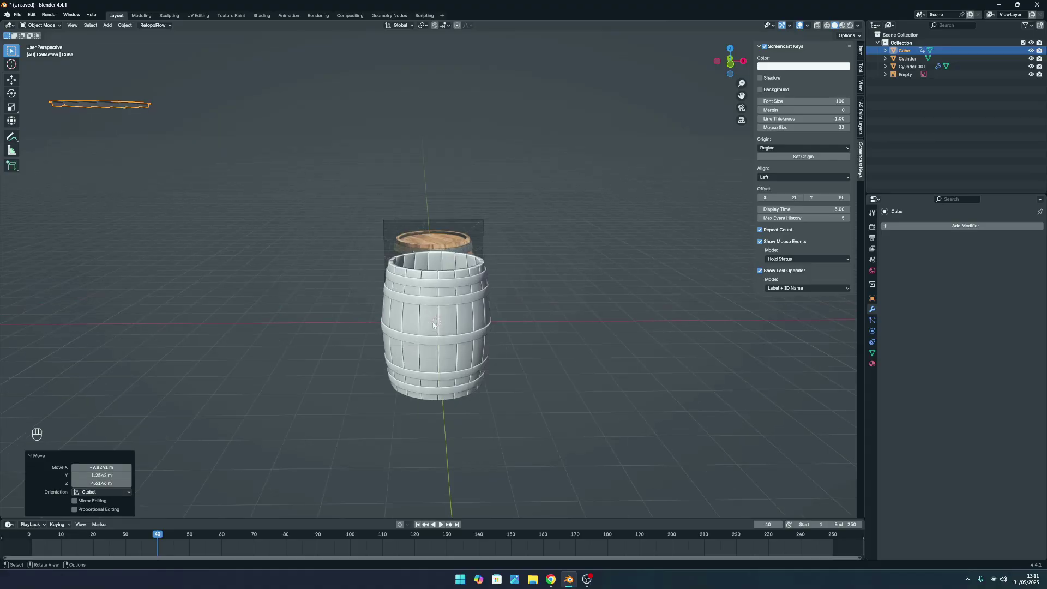
key("ctrl+z")
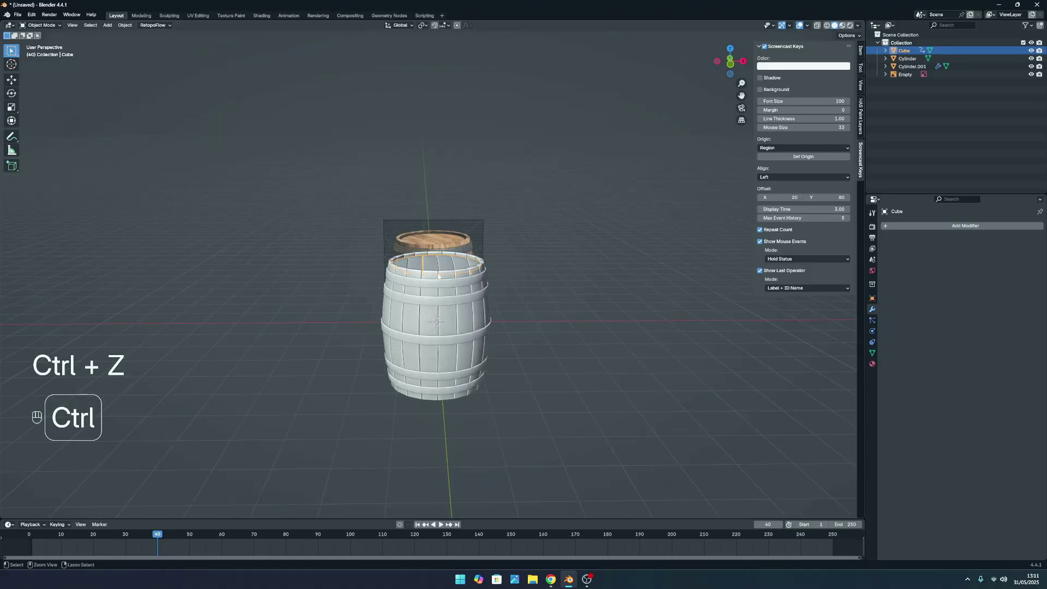
Apply all transforms (location, rotation and scale) to the plank lid.
key("ctrl+a")
left_click(415, 286)
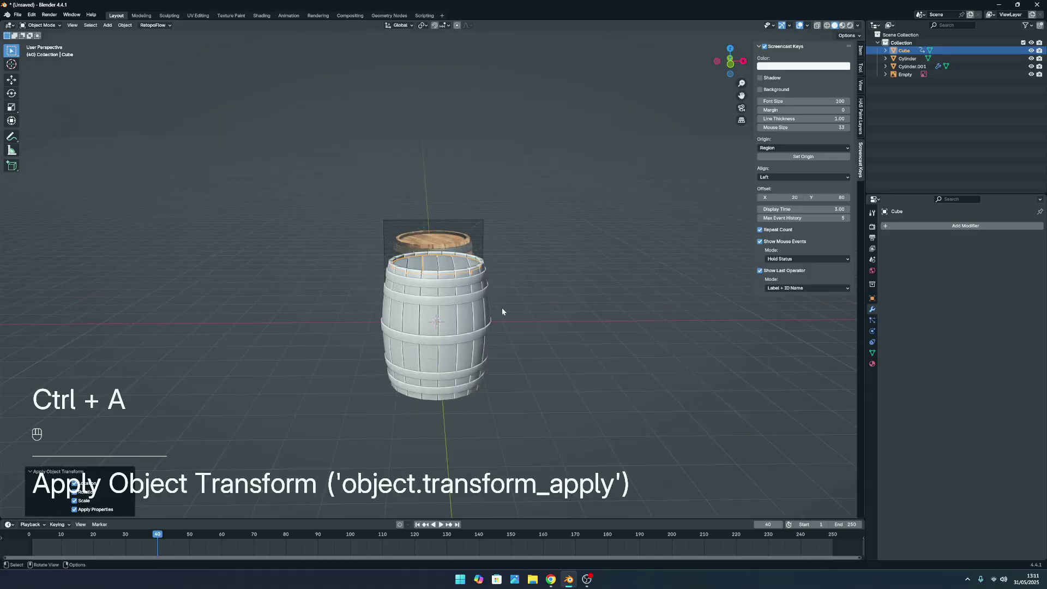
left_click(573, 325)
middle_click_drag(494, 349, 470, 289)
scroll(435, 289, "up", 5)
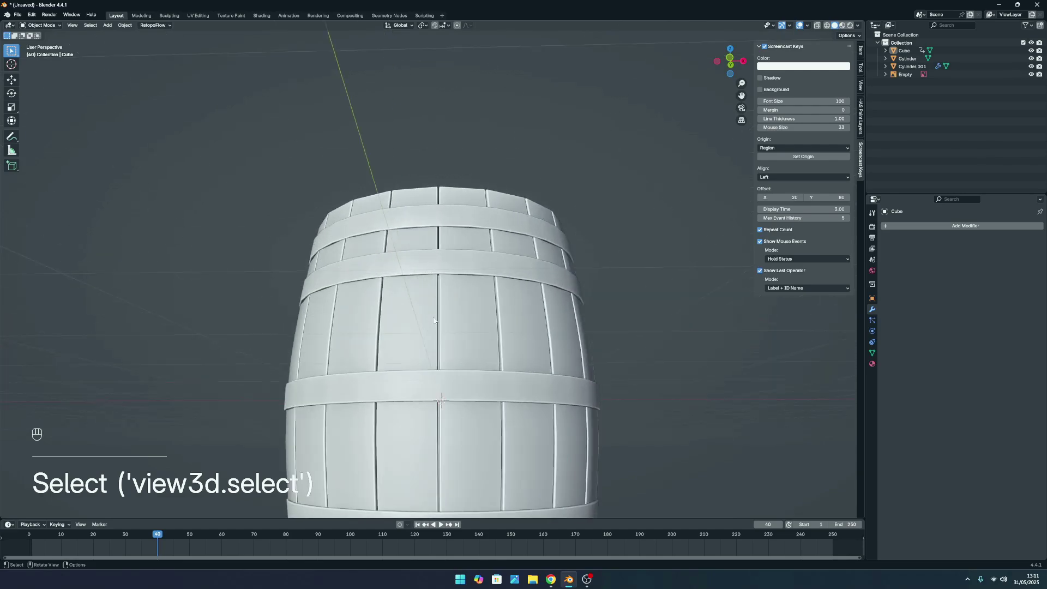
scroll(444, 433, "up", 2)
scroll(427, 424, "down", 6)
middle_click_drag(428, 425, 544, 390)
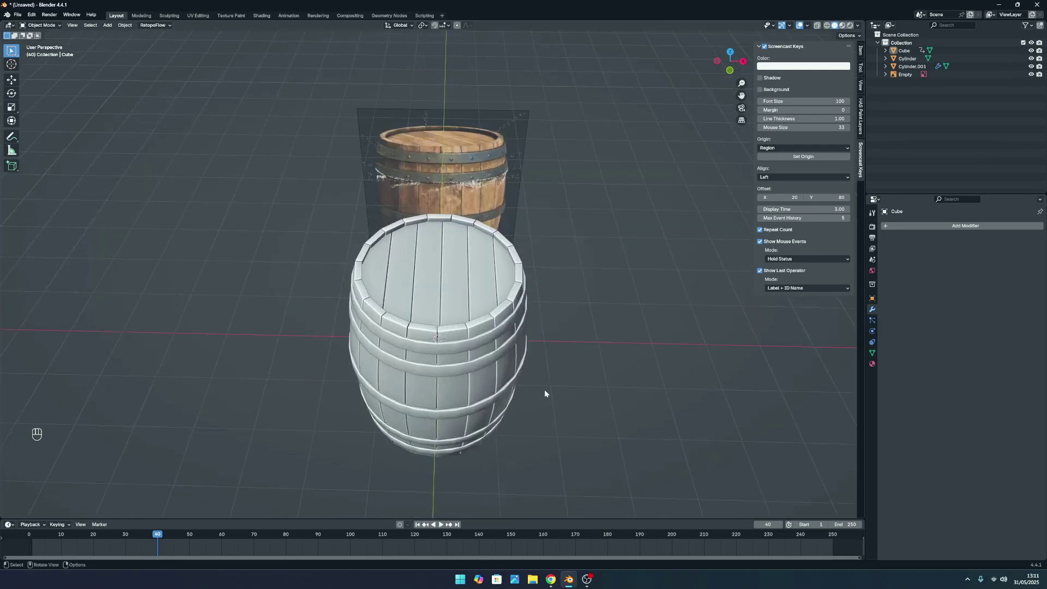
Add a Mirror modifier to the plank lid.
left_click(453, 290)
middle_click_drag(502, 346, 495, 293)
scroll(498, 310, "down", 2)
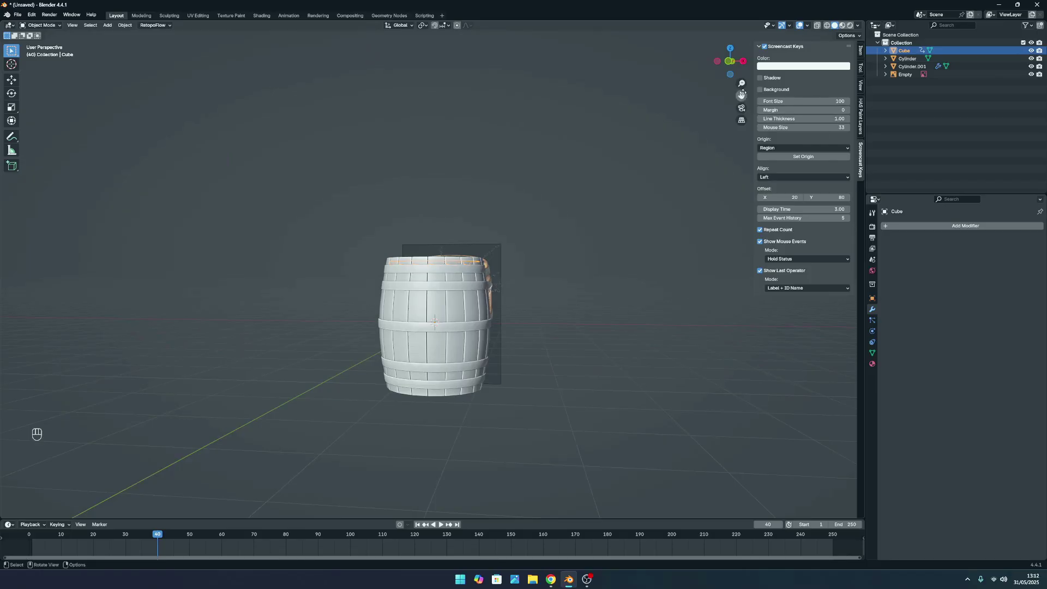
left_click_drag(742, 94, 747, 38)
scroll(434, 271, "up", 1)
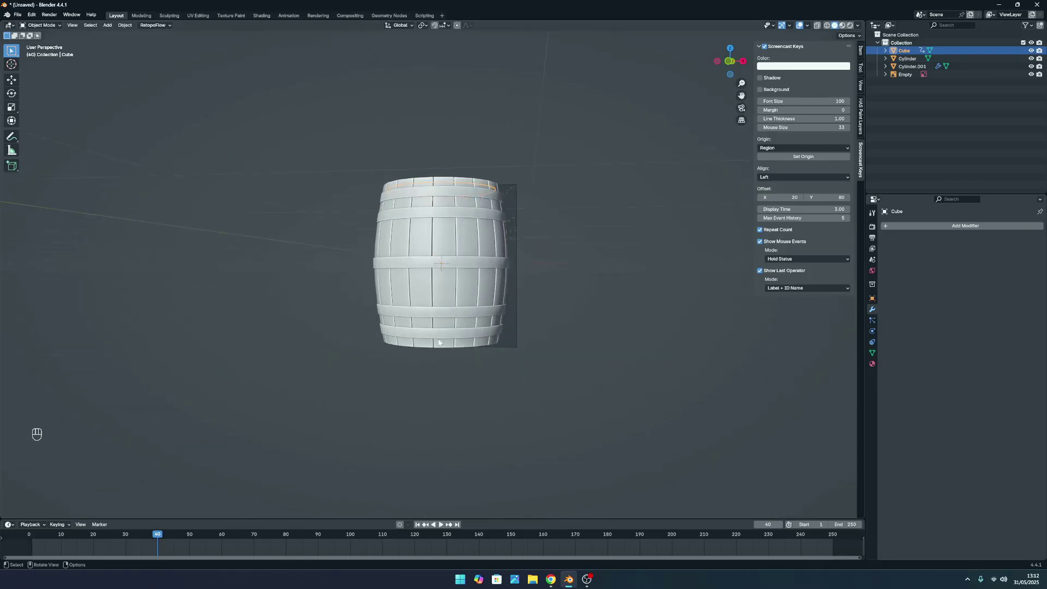
middle_click_drag(451, 346, 429, 306)
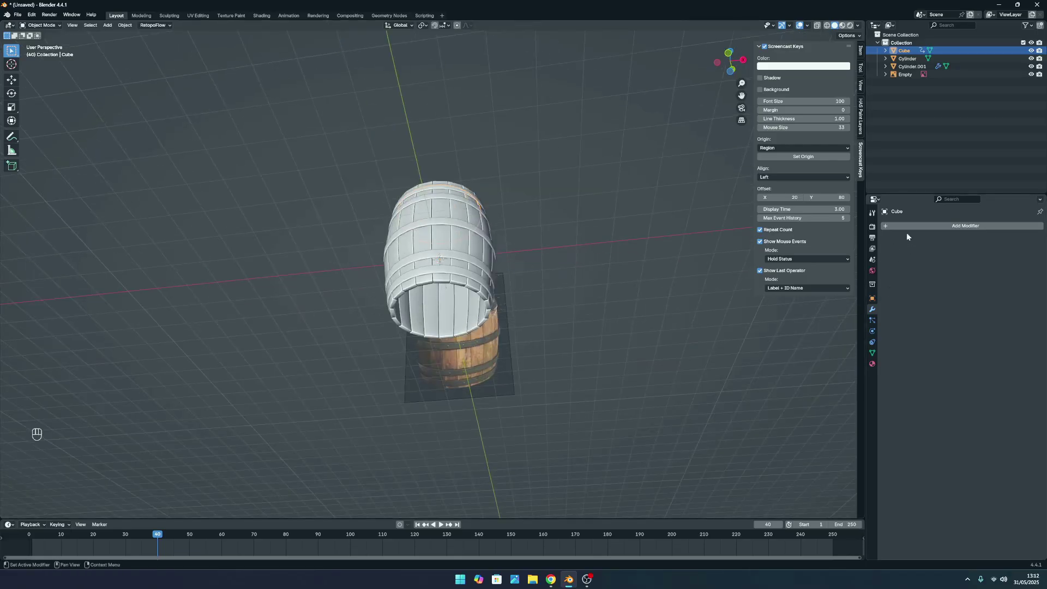
key("shift+a")
mouse_move(898, 224)
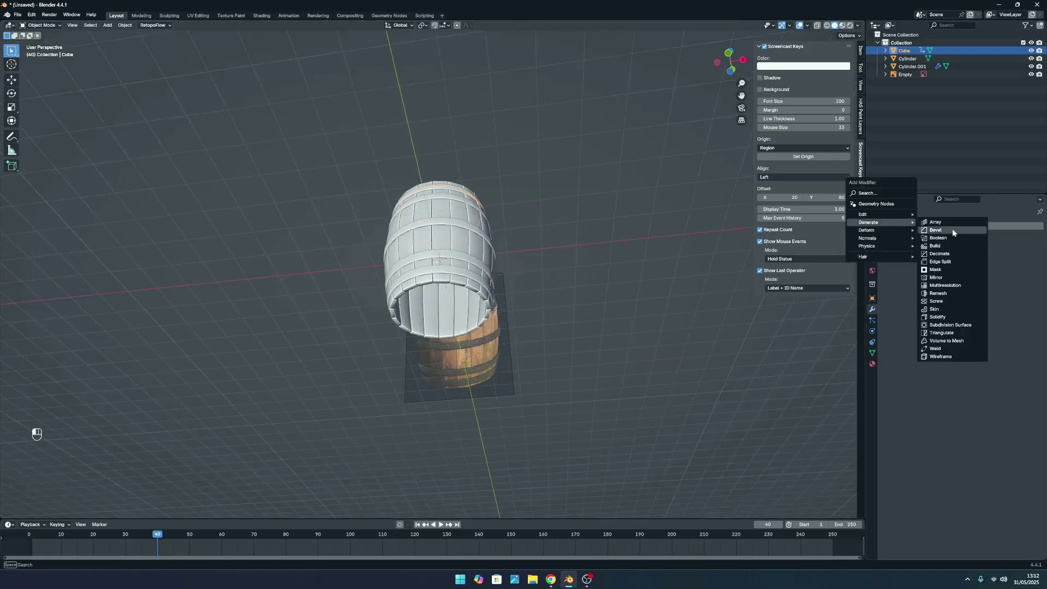
left_click(938, 277)
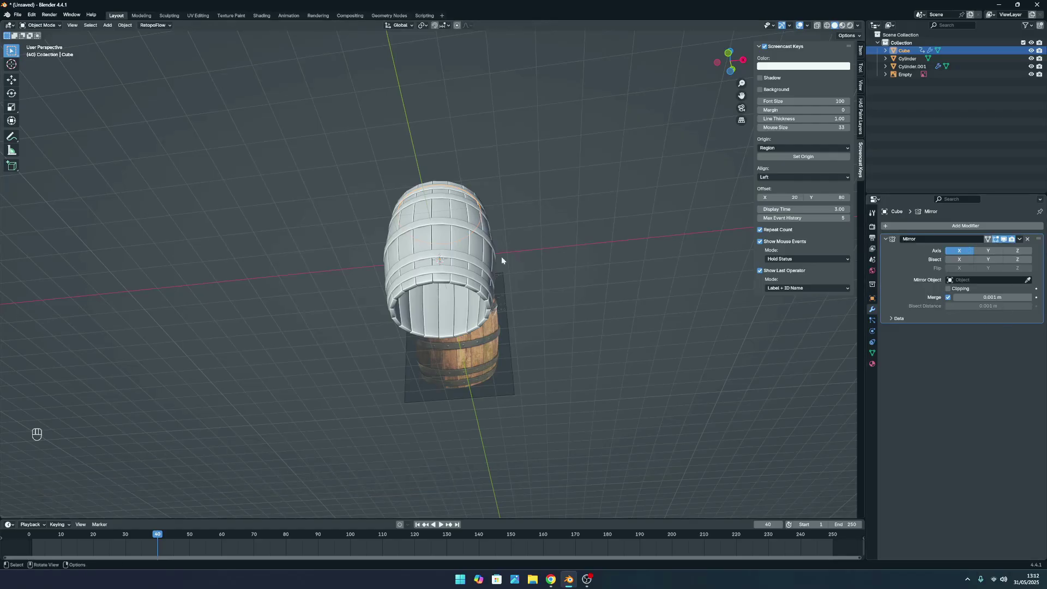
Switch the lid's Mirror axis from X to Z to create a matching lid at the barrel's bottom.
scroll(502, 260, "up", 1)
middle_click_drag(431, 218, 427, 164)
scroll(468, 244, "up", 3)
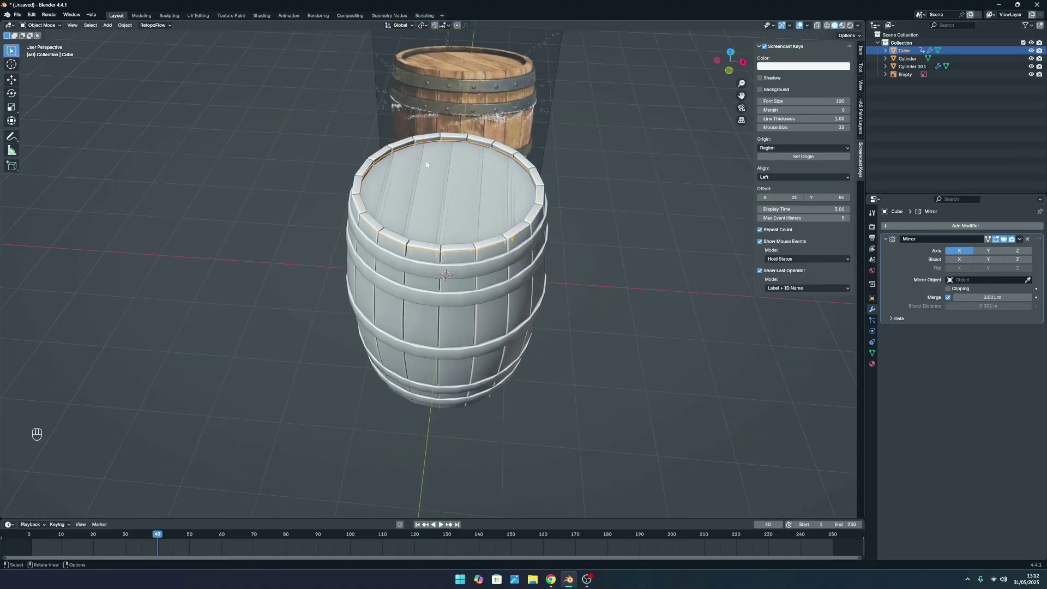
left_click(960, 251)
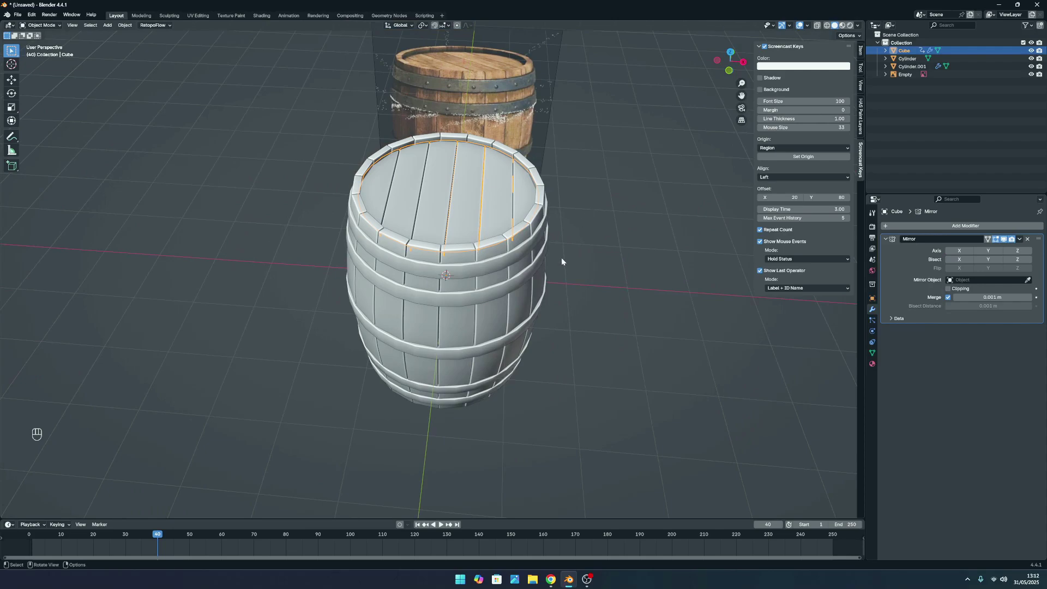
left_click(597, 339)
Examine from below, close up, how the mirrored bottom lid fits inside the stave ends.
middle_click_drag(552, 375, 337, 294)
scroll(582, 387, "up", 2)
scroll(581, 415, "down", 4)
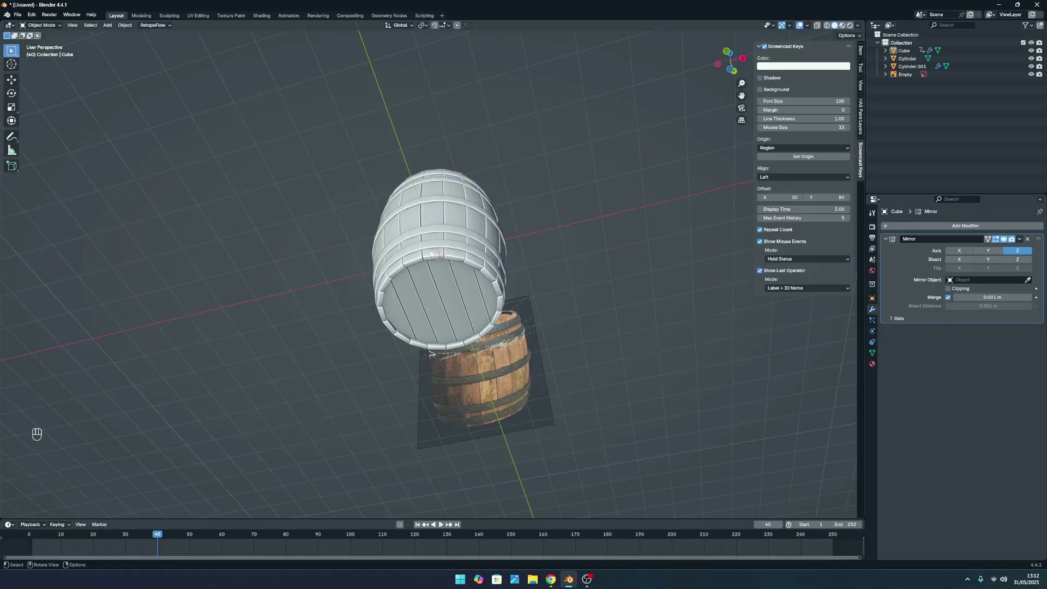
scroll(575, 333, "up", 8)
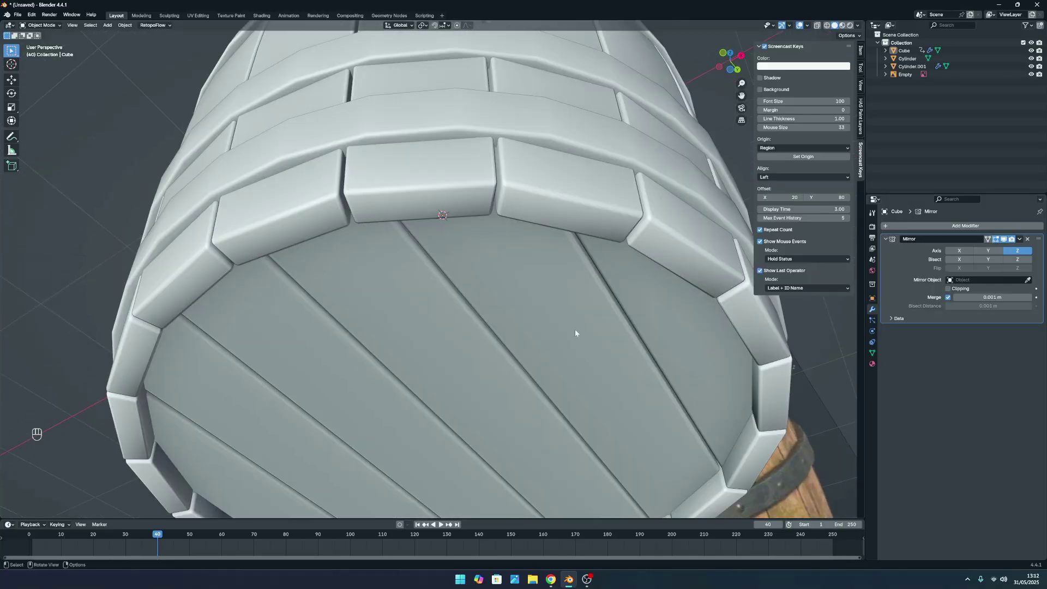
scroll(575, 332, "down", 8)
middle_click_drag(575, 333, 584, 310)
scroll(471, 242, "down", 3)
scroll(522, 337, "up", 3)
scroll(552, 271, "up", 2)
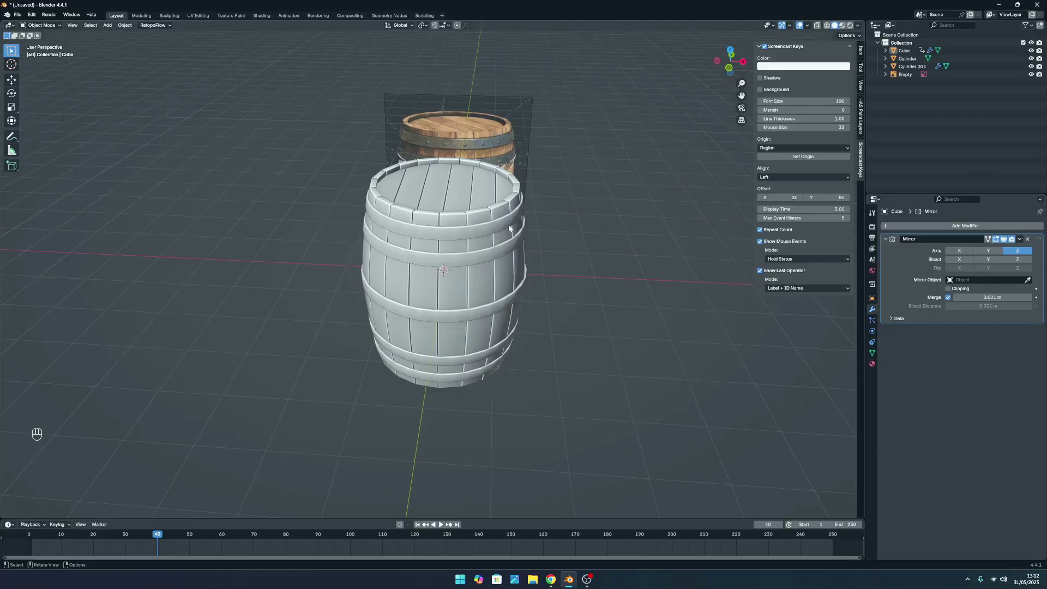
Examine the barrel's staves, metal bands and lids from the side and above.
scroll(572, 271, "down", 4)
middle_click_drag(453, 273, 373, 316)
scroll(376, 274, "up", 2)
scroll(398, 231, "up", 3)
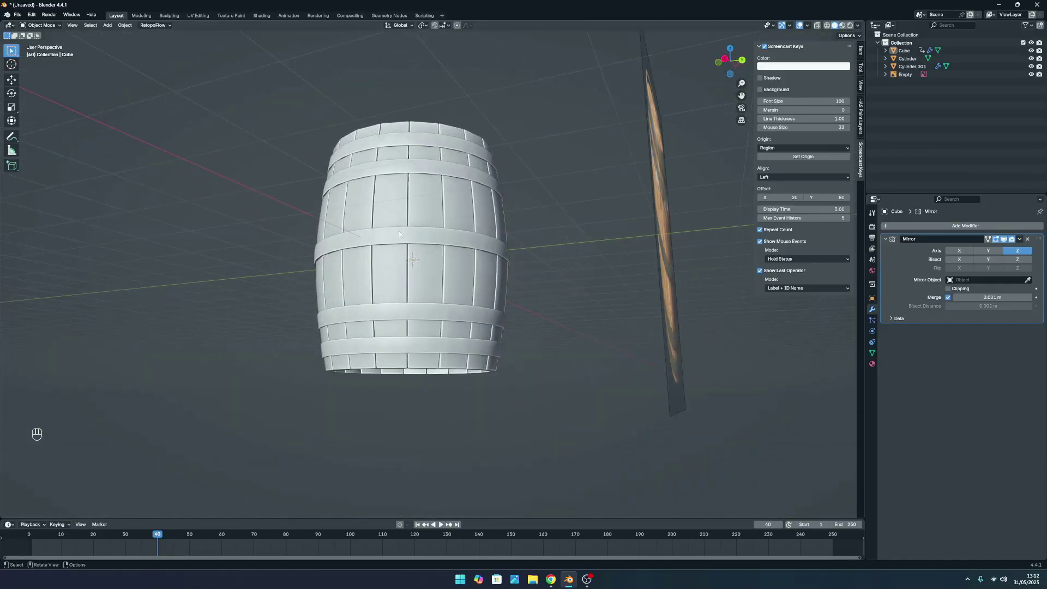
scroll(398, 230, "down", 4)
middle_click_drag(399, 230, 455, 262)
scroll(402, 224, "up", 3)
middle_click_drag(402, 225, 561, 186)
scroll(602, 266, "up", 3)
scroll(602, 266, "down", 3)
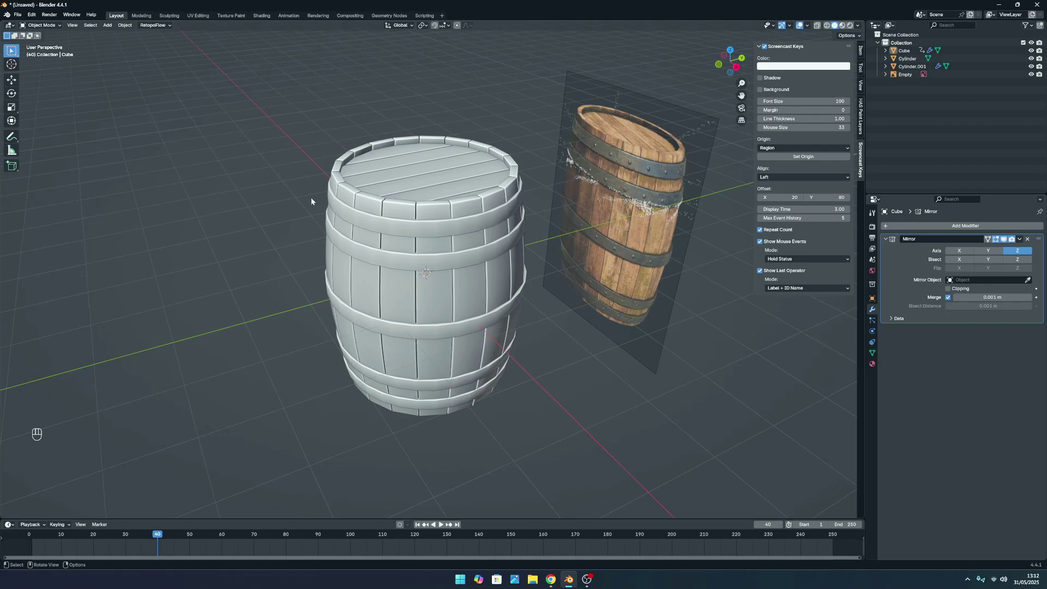
Compare the complete barrel with the reference image from several distances and angles.
scroll(453, 213, "down", 3)
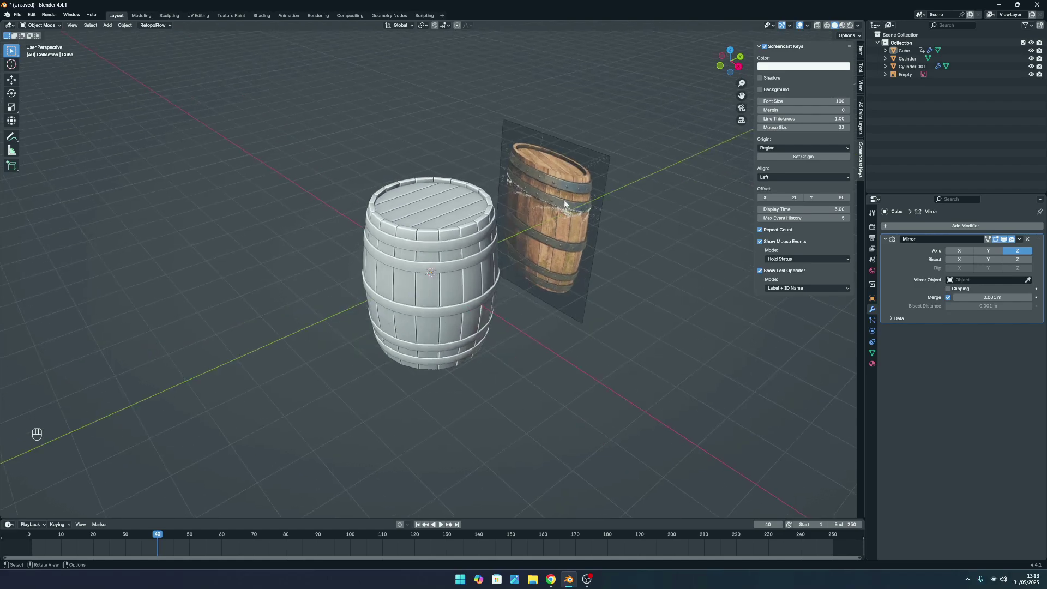
middle_click_drag(534, 196, 508, 199)
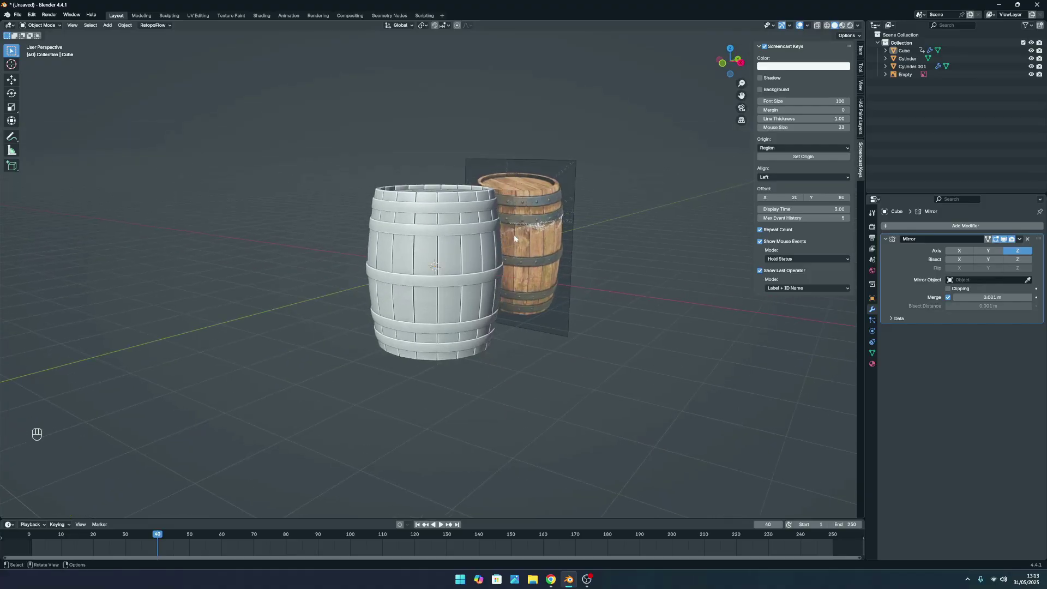
scroll(514, 236, "up", 4)
middle_click_drag(514, 252, 526, 294)
scroll(473, 246, "down", 5)
scroll(499, 270, "up", 3)
scroll(440, 276, "down", 5)
scroll(441, 276, "up", 4)
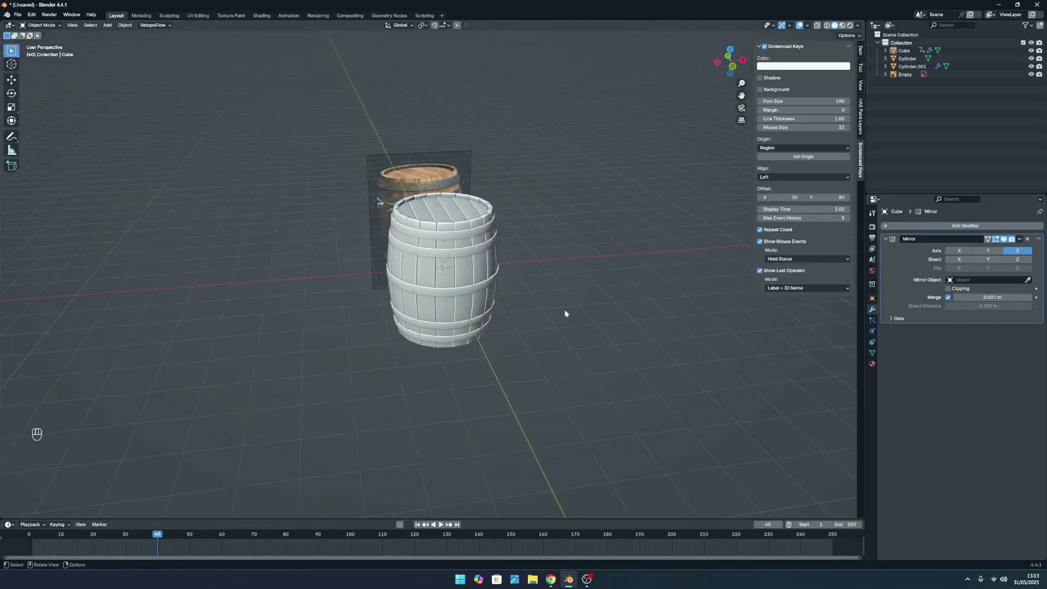
Inspect the stave object's mesh in Edit Mode, and return to Object Mode with nothing selected.
scroll(485, 253, "down", 4)
middle_click_drag(490, 253, 446, 285)
scroll(430, 232, "up", 4)
scroll(436, 237, "up", 3)
scroll(507, 263, "down", 3)
left_click(446, 274)
scroll(491, 289, "up", 2)
key("Tab")
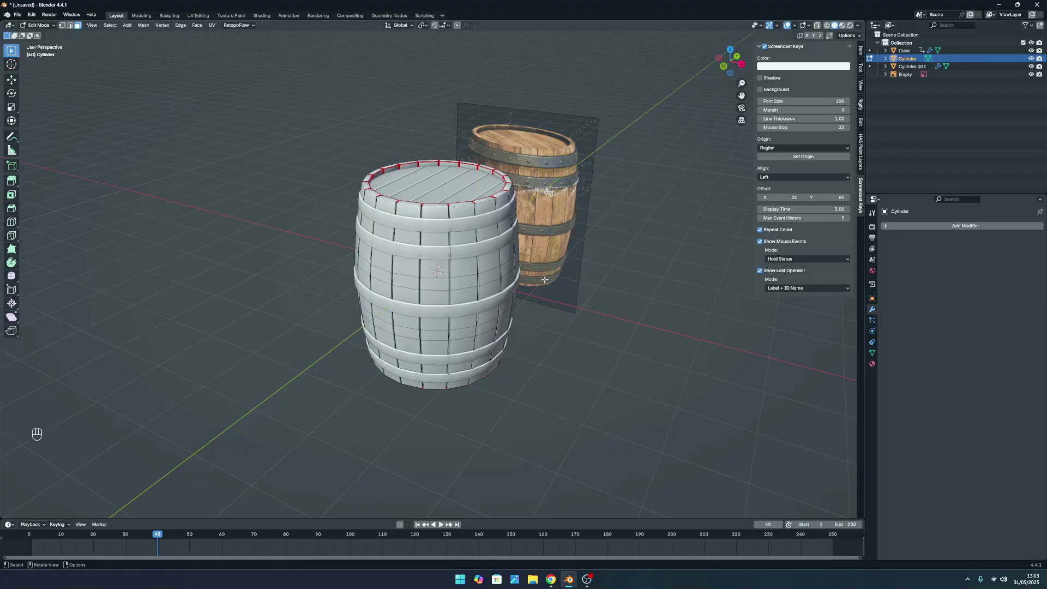
middle_click_drag(526, 271, 486, 267)
key("Tab")
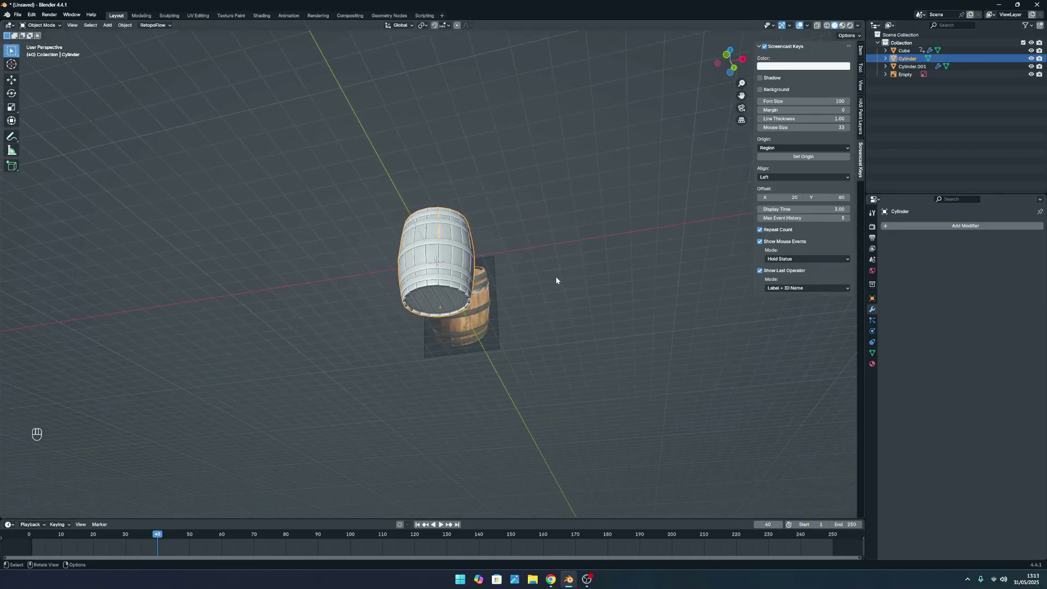
left_click(543, 286)
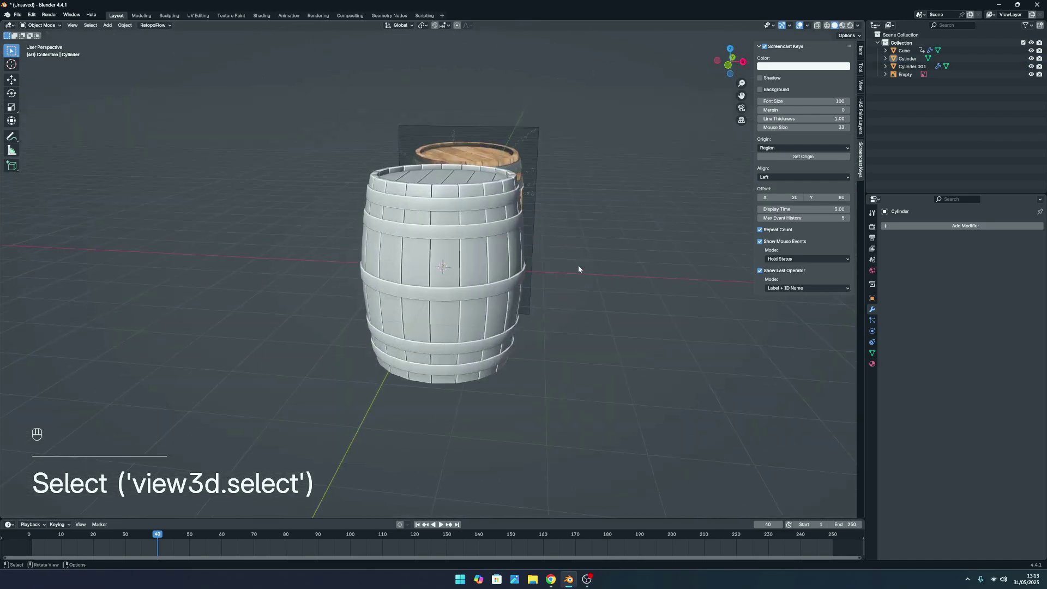